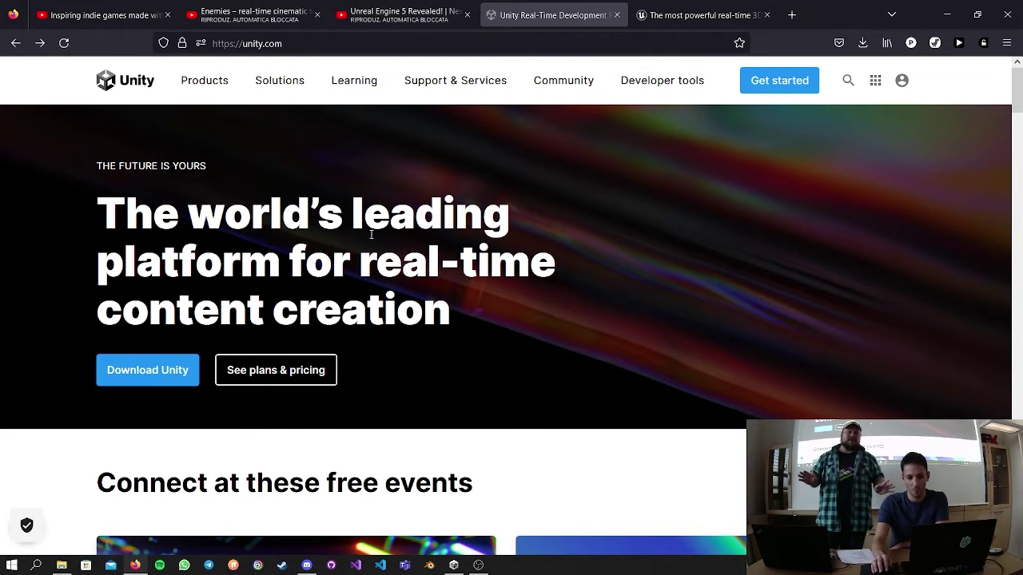
# Search the web for 'twine' in a new Firefox tab.
pyautogui.moveTo(453, 82)
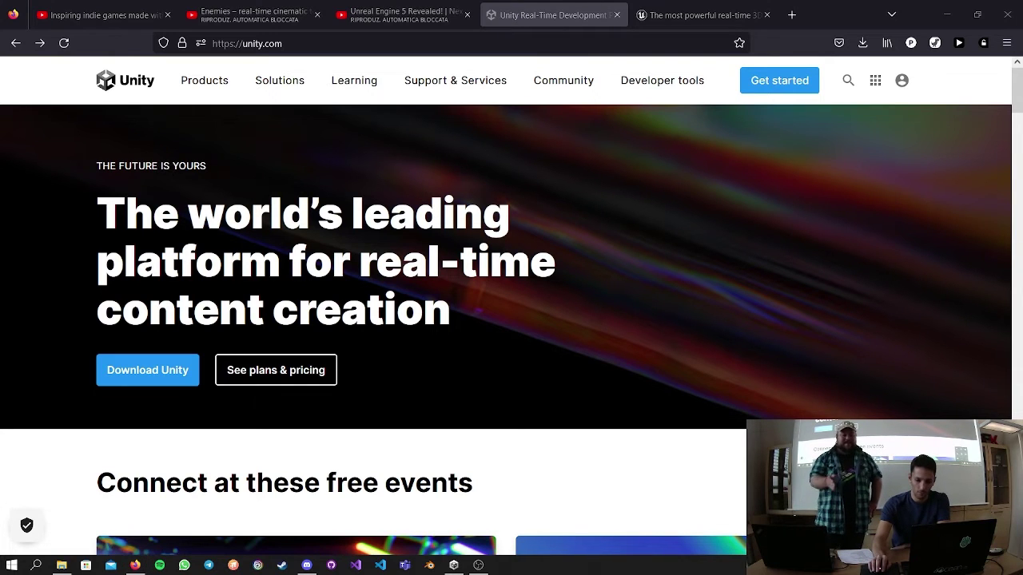
pyautogui.hotkey('alt', 'Tab')
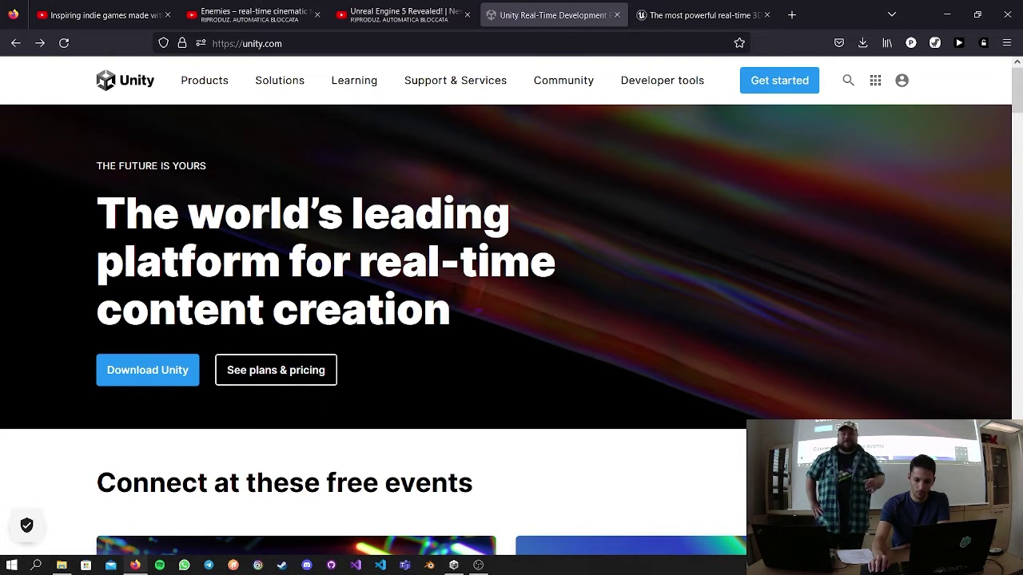
pyautogui.hotkey('alt', 'Tab')
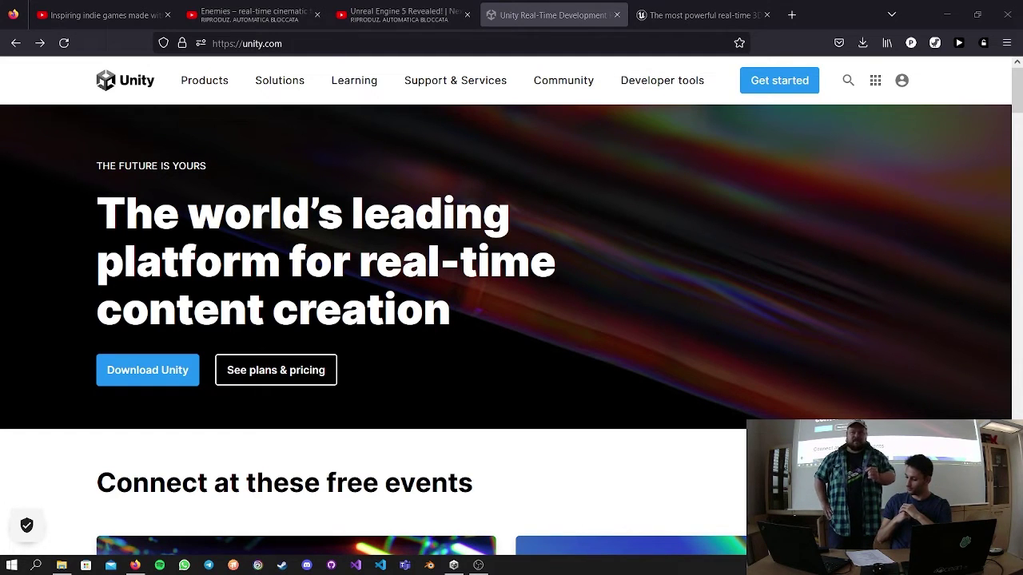
pyautogui.click(798, 14)
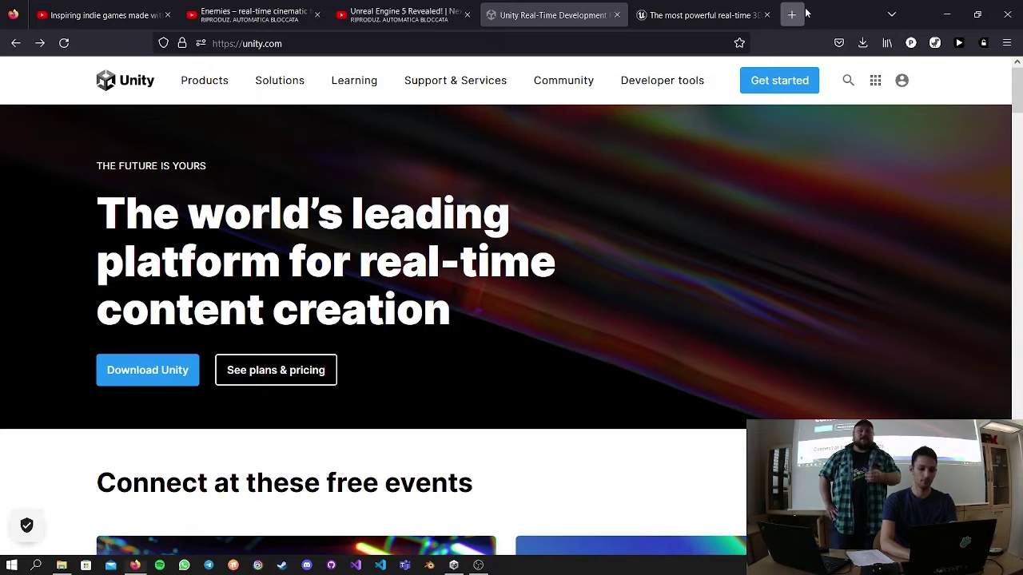
pyautogui.write('twine')
pyautogui.press('Return')
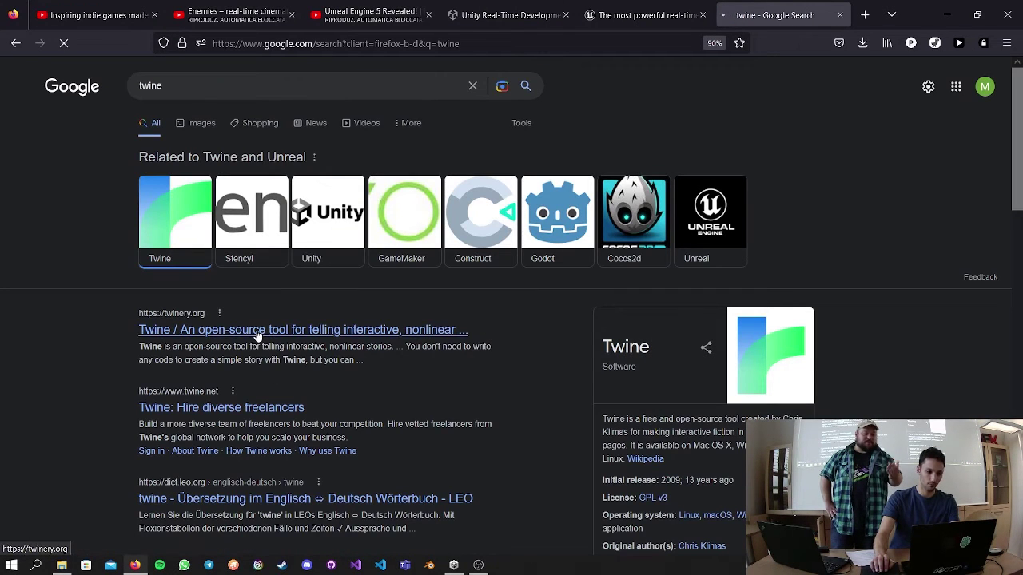
# Open the twinery.org homepage from the results, then search Windows for the Twine app ('twi').
pyautogui.click(258, 334)
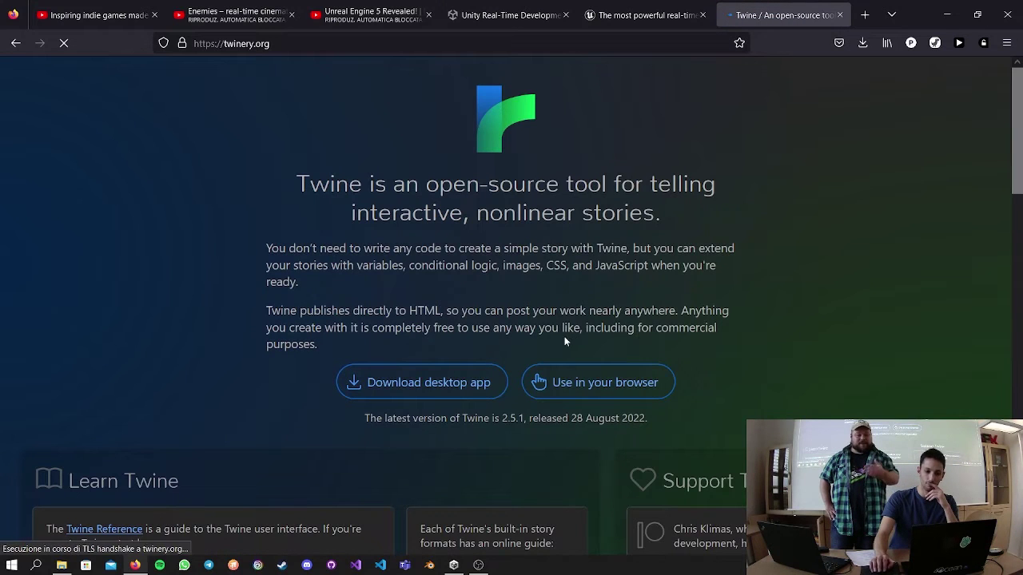
pyautogui.scroll(-1, 676, 256)
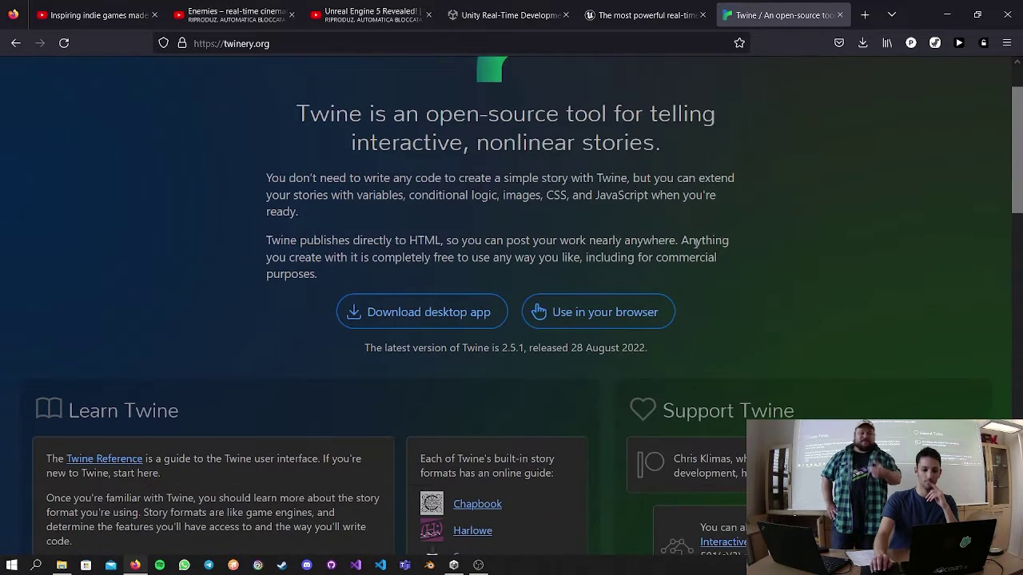
pyautogui.scroll(1, 85, 505)
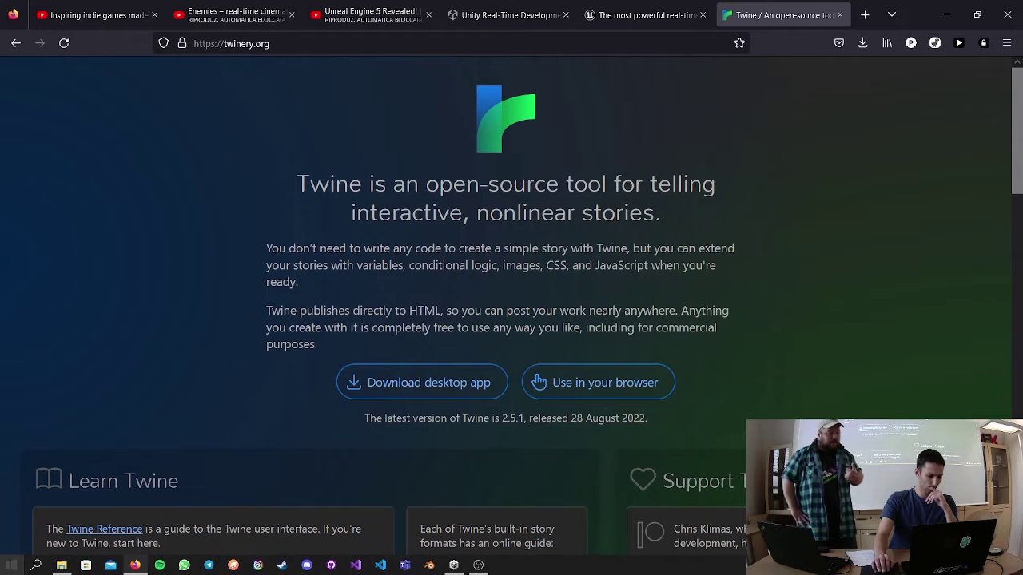
pyautogui.click(35, 566)
pyautogui.write('twi')
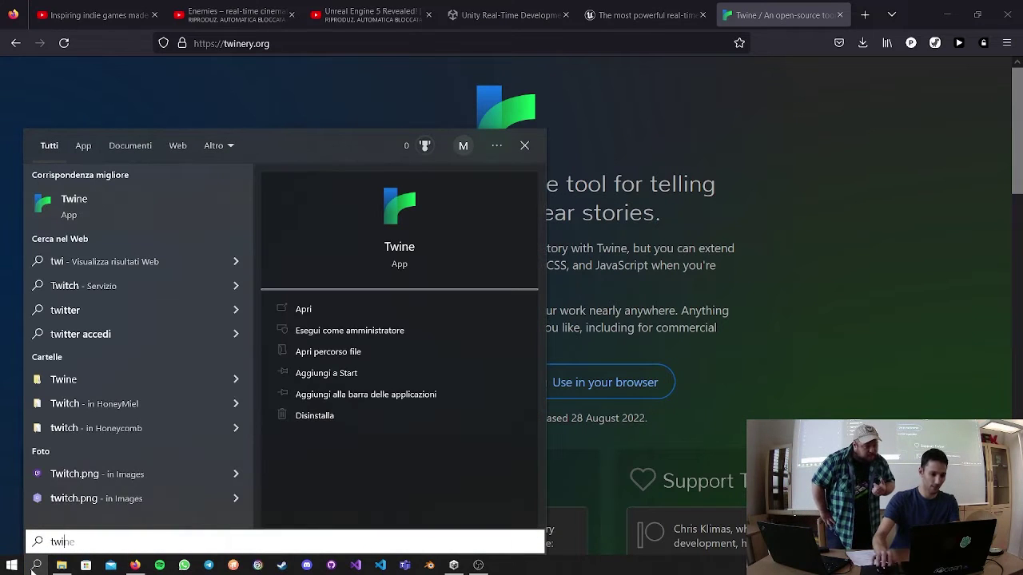
# Launch Twine, decline the donation prompt, and play The tired guy in Firefox.
pyautogui.click(170, 212)
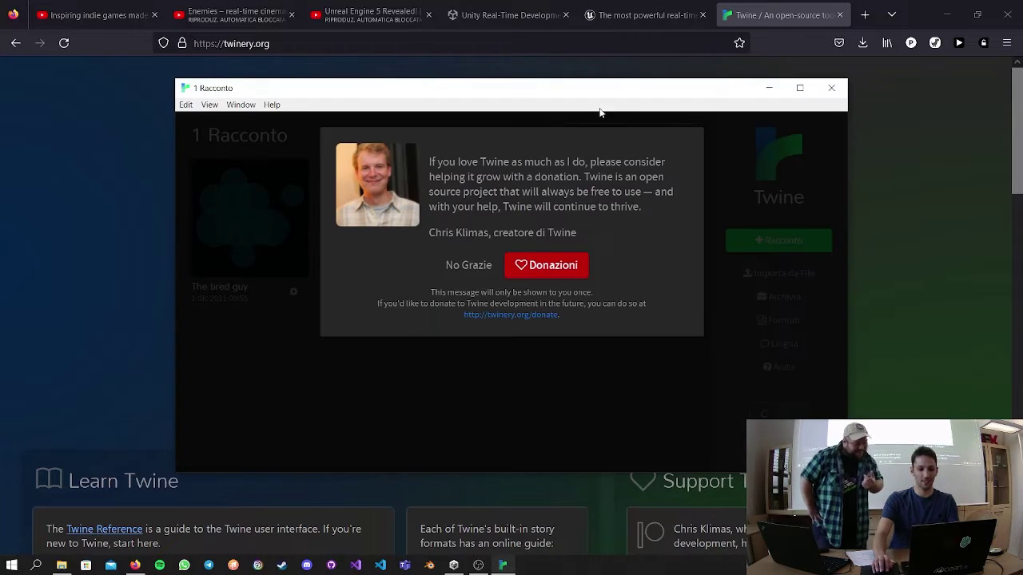
pyautogui.click(482, 270)
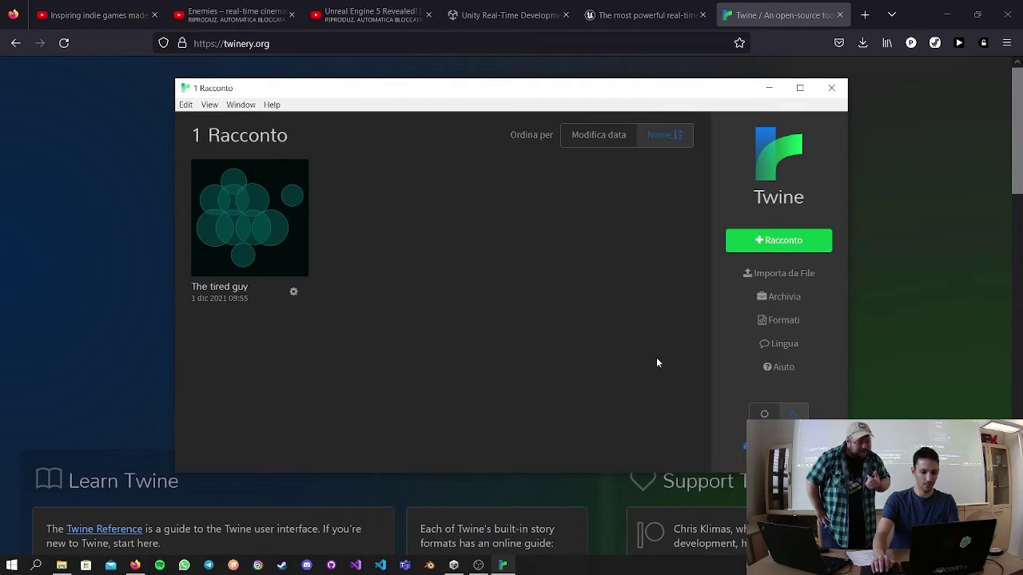
pyautogui.click(256, 232)
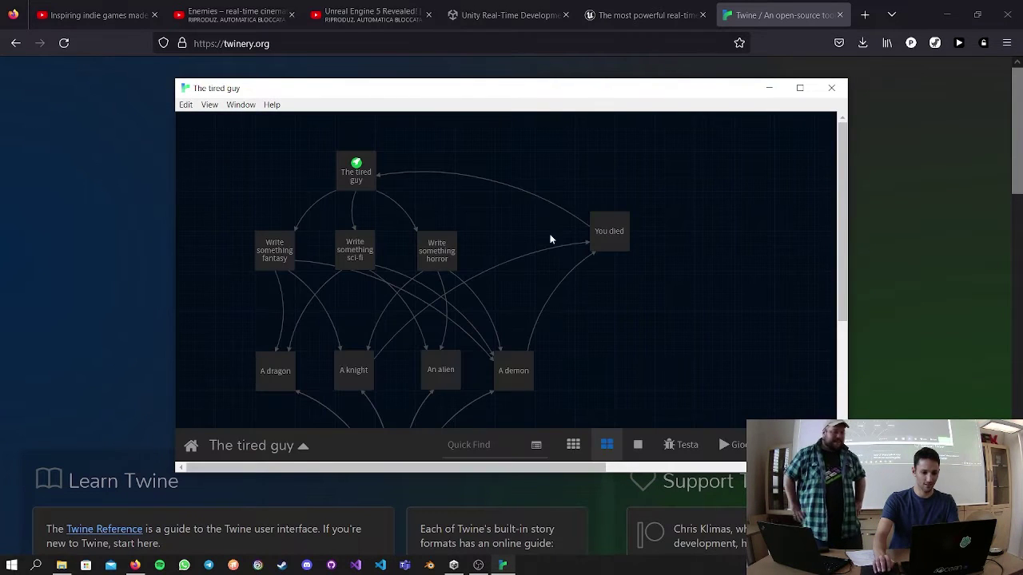
pyautogui.click(741, 448)
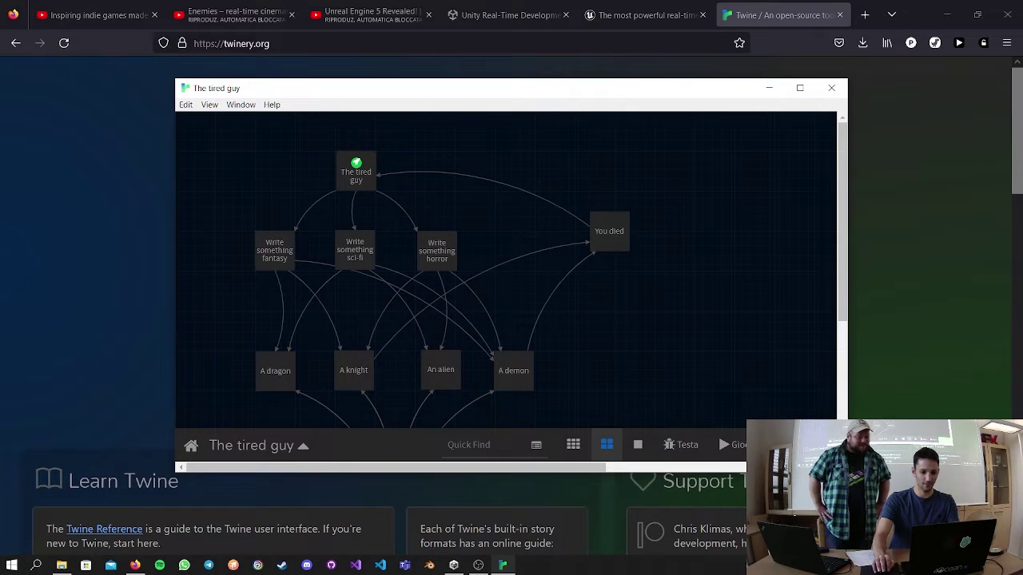
pyautogui.click(573, 466)
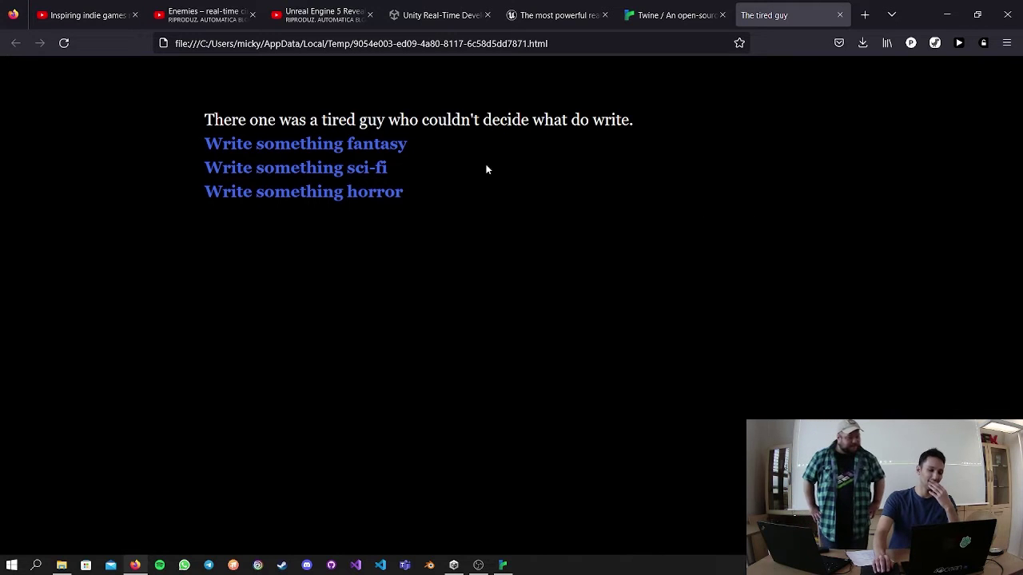
# Pick 'Write something fantasy', 'Another knight' and 'Go forth', then close the story tab.
pyautogui.click(393, 152)
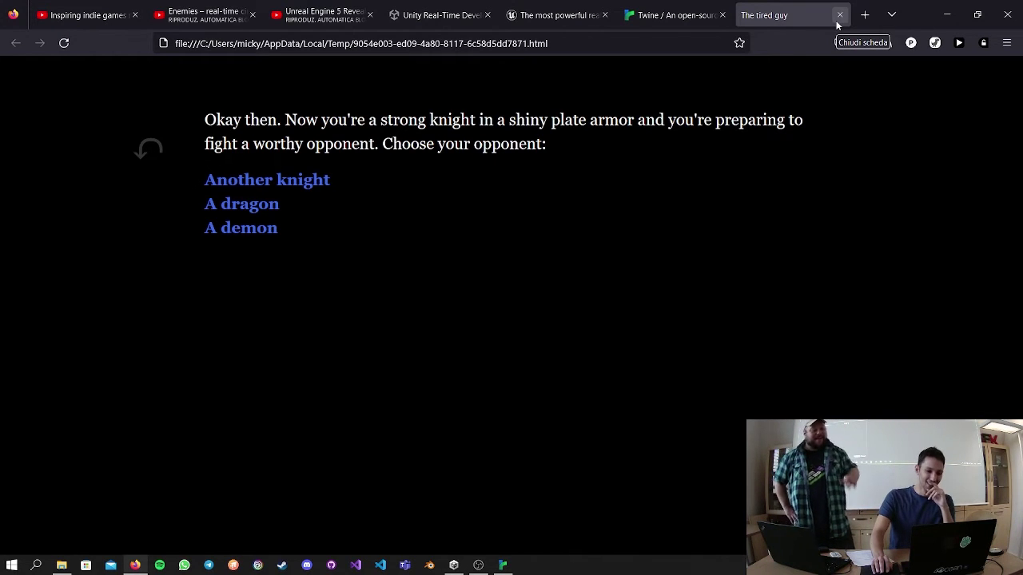
pyautogui.click(289, 184)
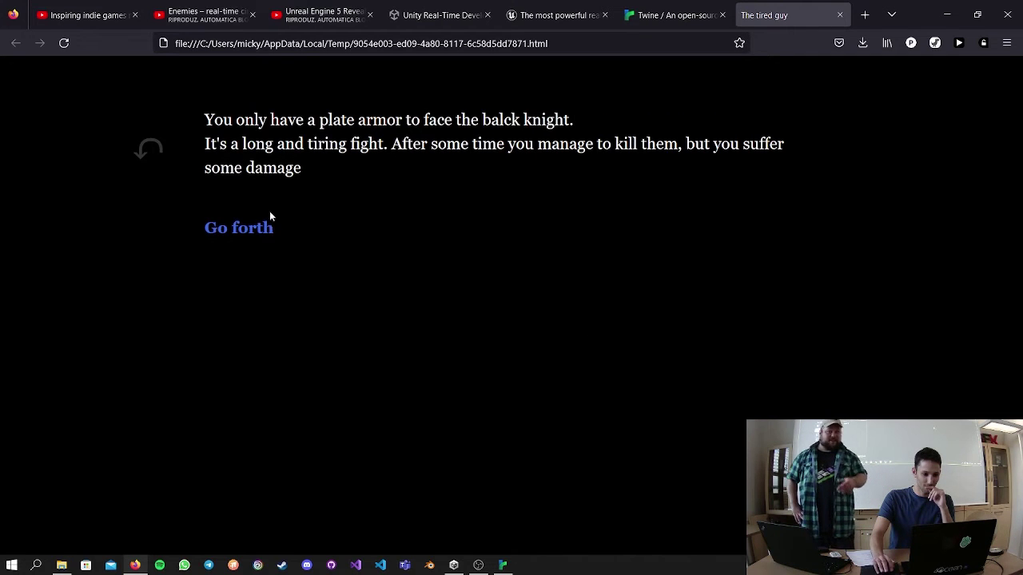
pyautogui.click(230, 229)
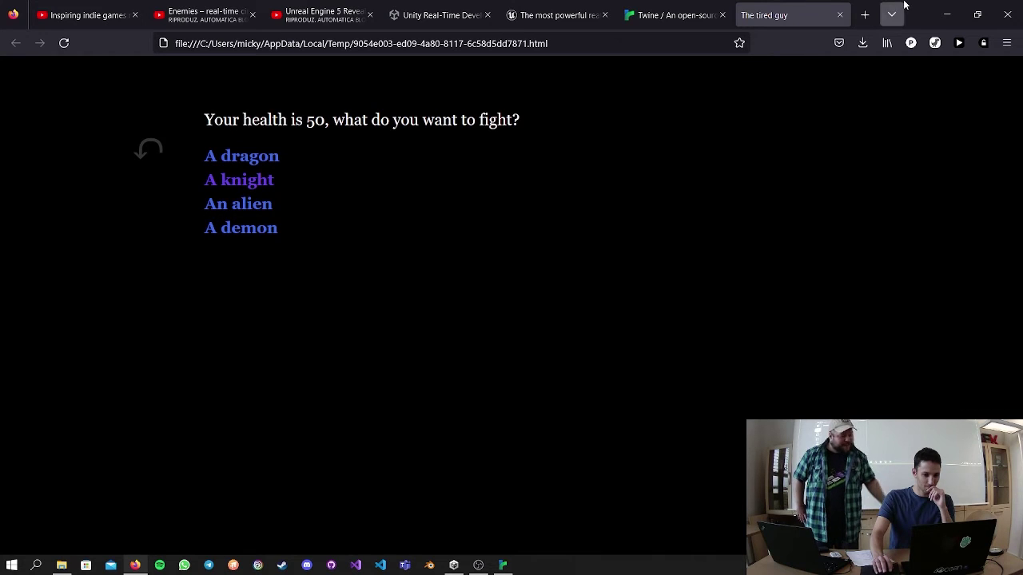
pyautogui.click(840, 14)
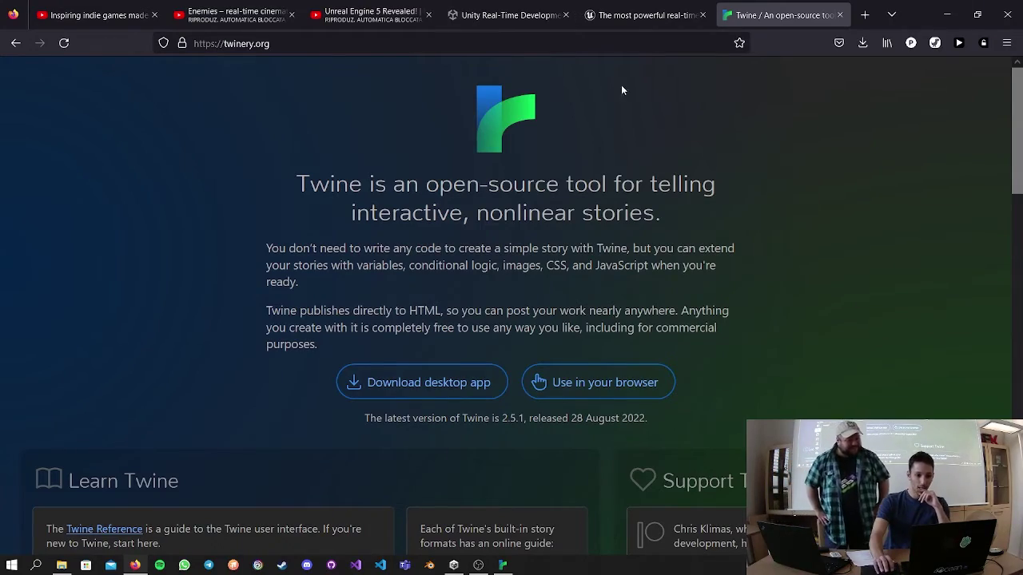
# Scroll through the Unreal Engine homepage, then return to the unity.com tab with Ctrl+Shift+Tab.
pyautogui.click(646, 15)
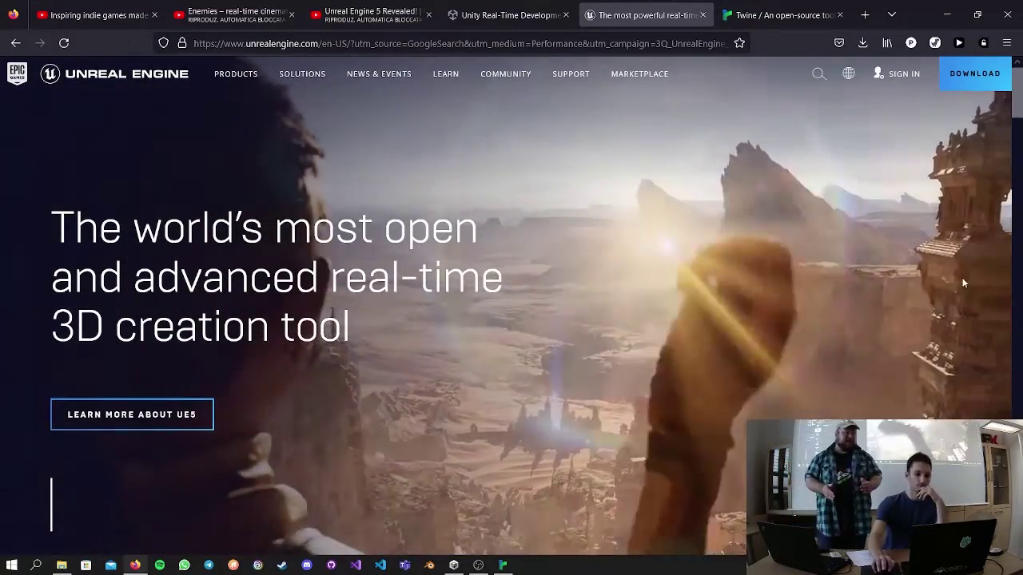
pyautogui.scroll(-2, 833, 229)
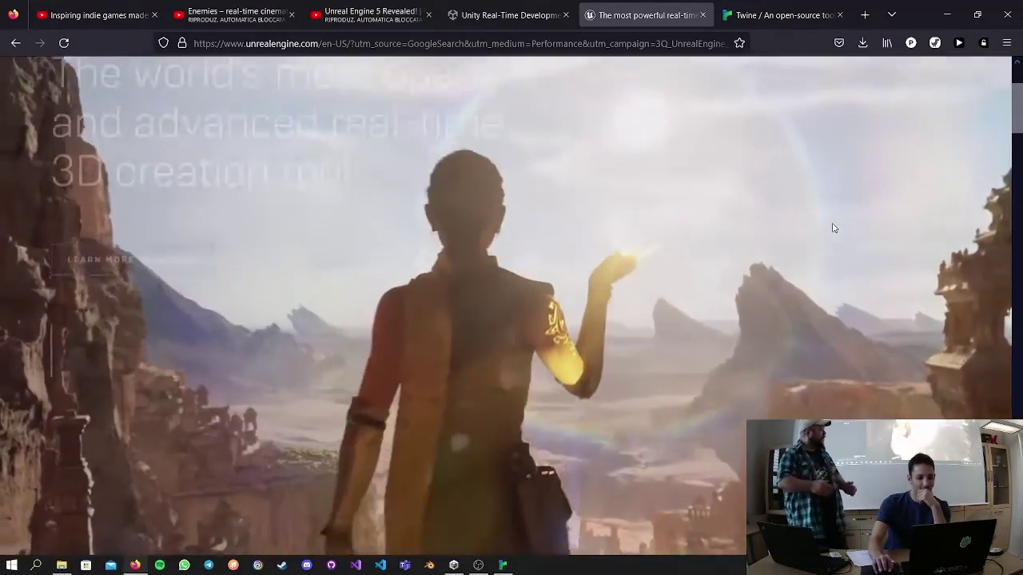
pyautogui.scroll(-5, 832, 229)
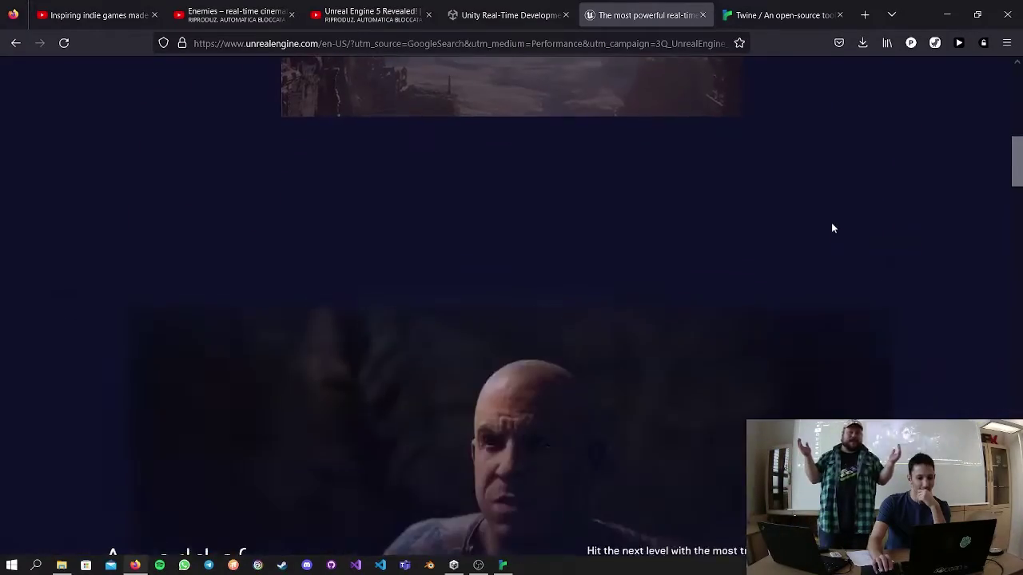
pyautogui.scroll(-3, 831, 228)
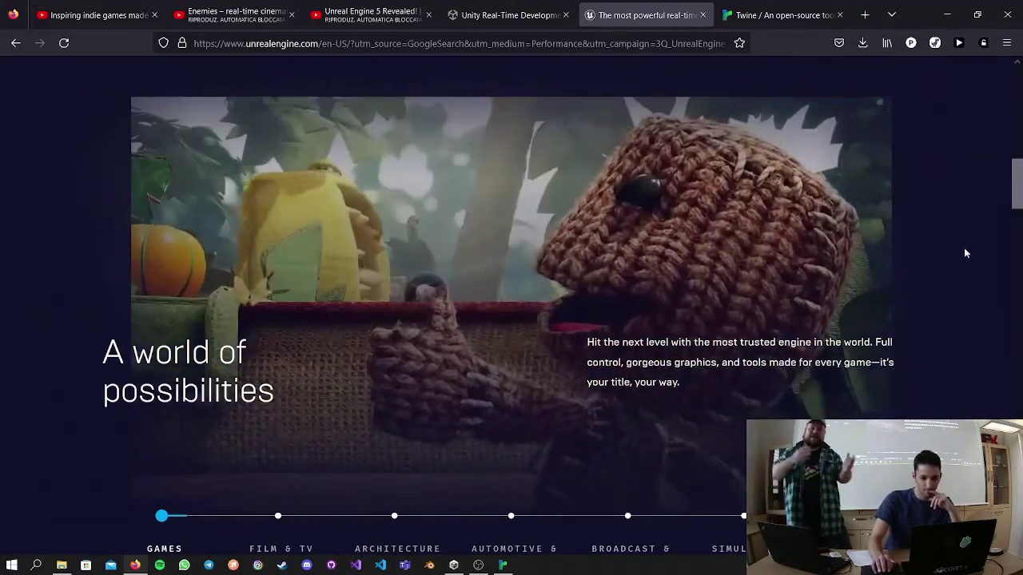
pyautogui.scroll(-1, 965, 255)
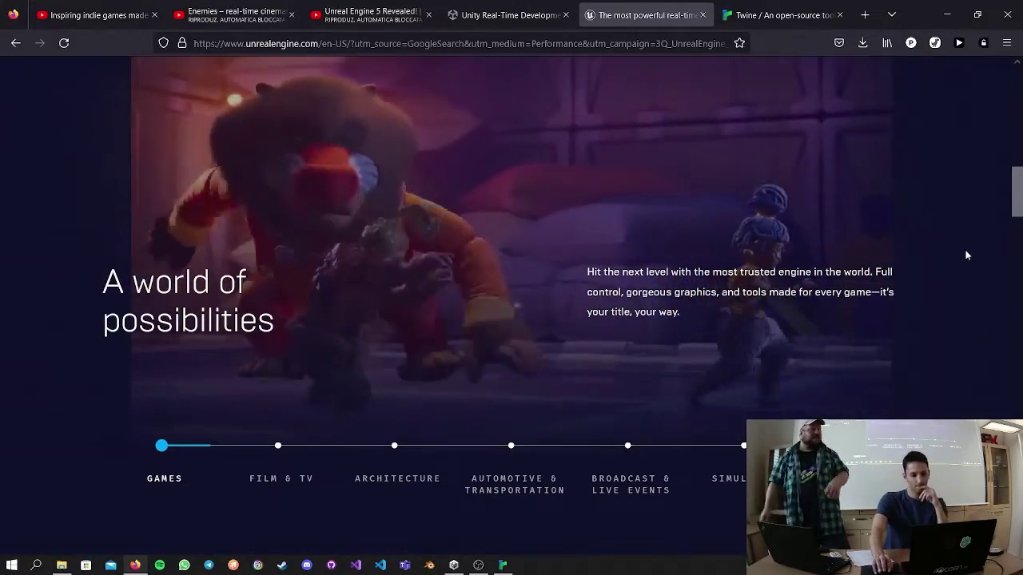
pyautogui.scroll(-1, 966, 255)
pyautogui.scroll(2, 966, 255)
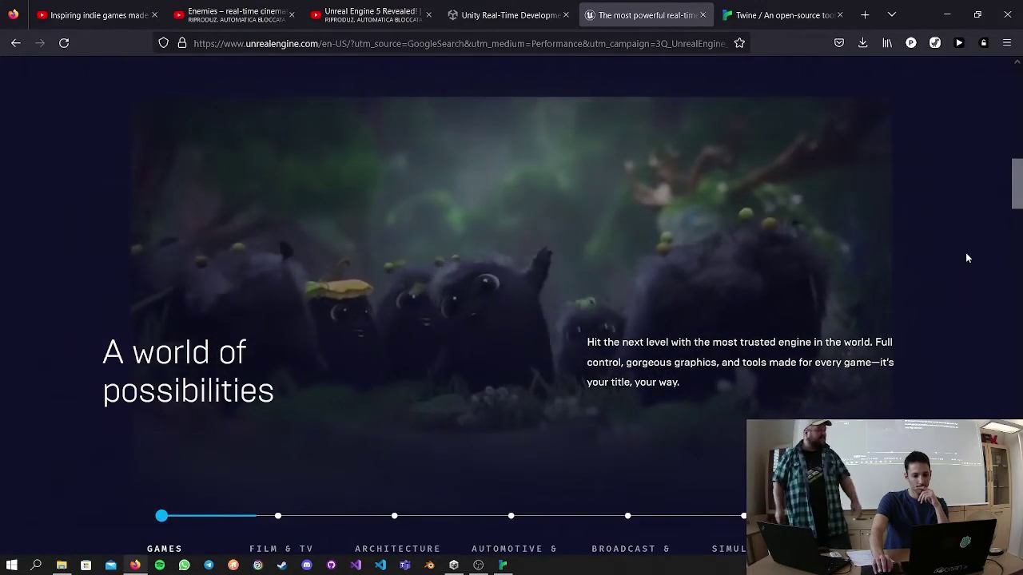
pyautogui.scroll(-1, 965, 257)
pyautogui.scroll(-8, 966, 259)
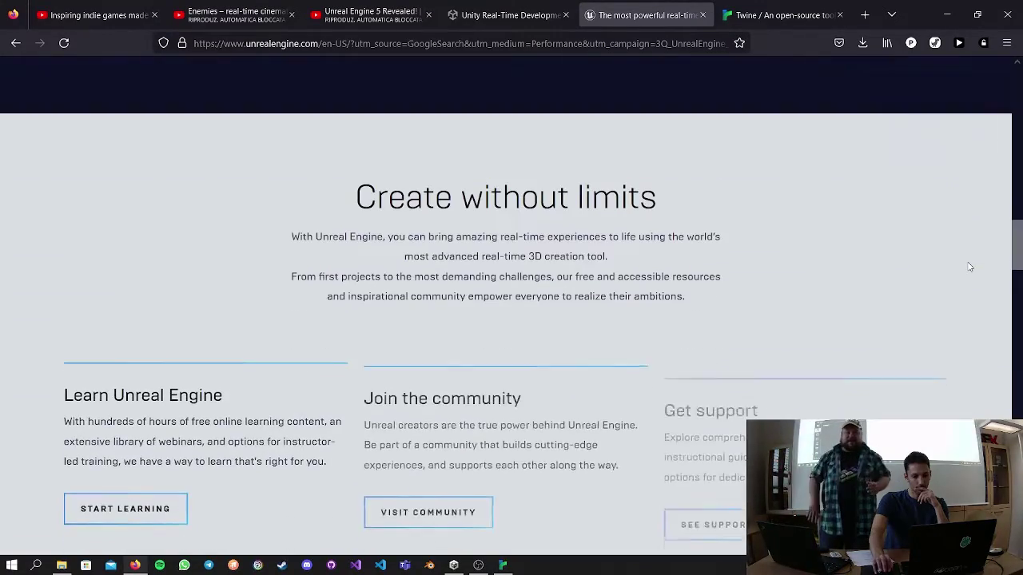
pyautogui.scroll(-10, 968, 268)
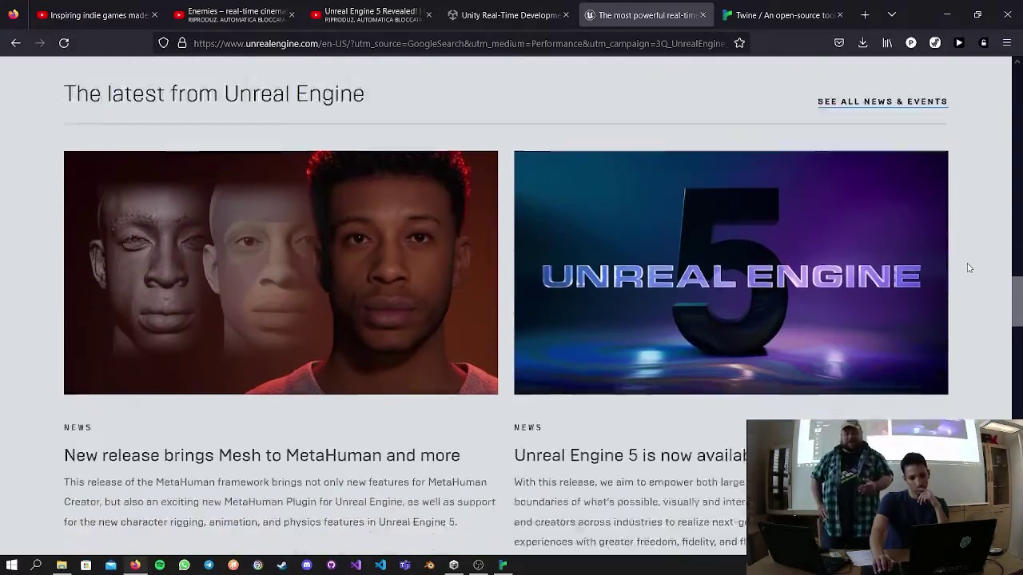
pyautogui.scroll(-7, 967, 270)
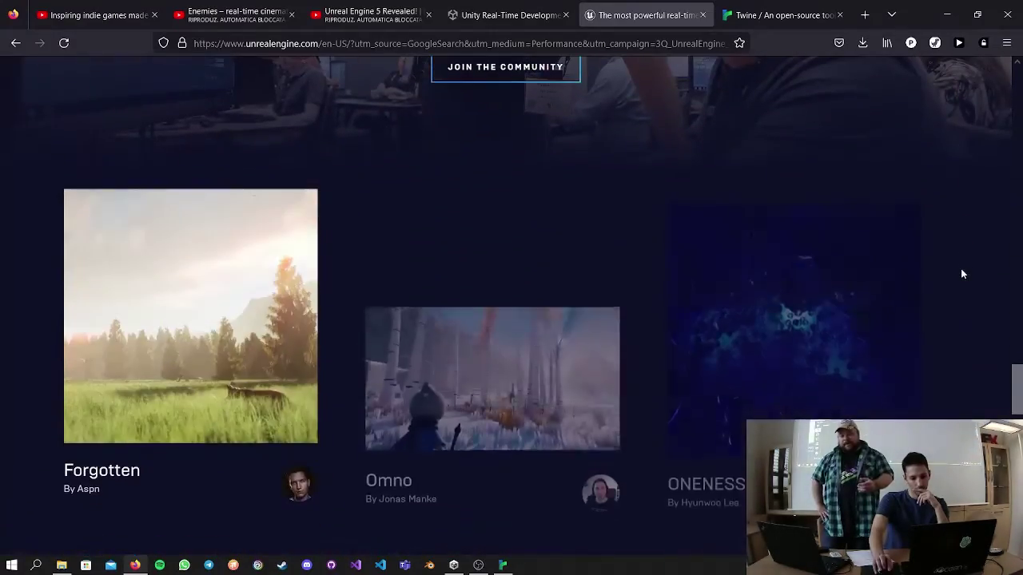
pyautogui.scroll(-5, 961, 269)
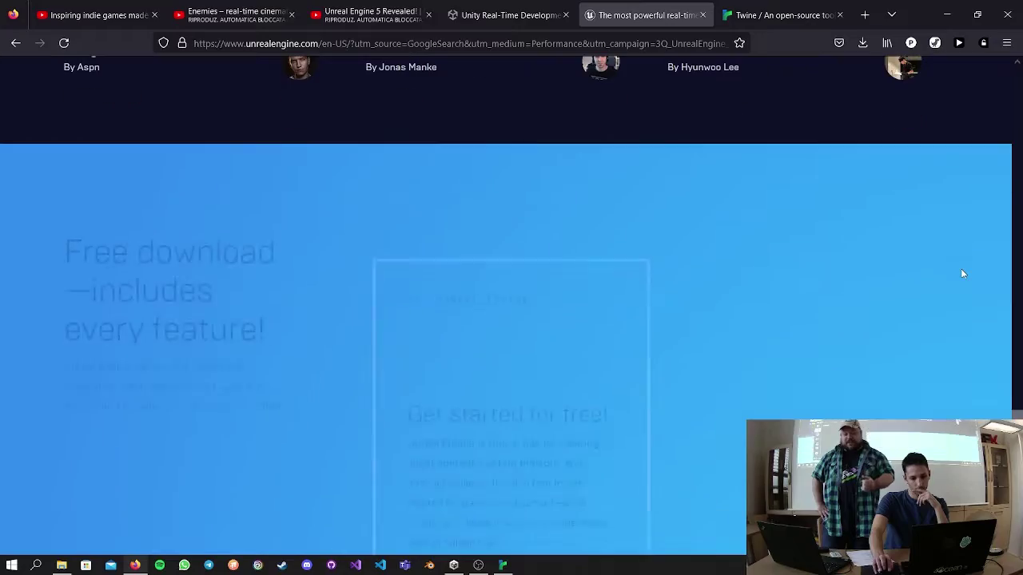
pyautogui.scroll(-10, 1015, 417)
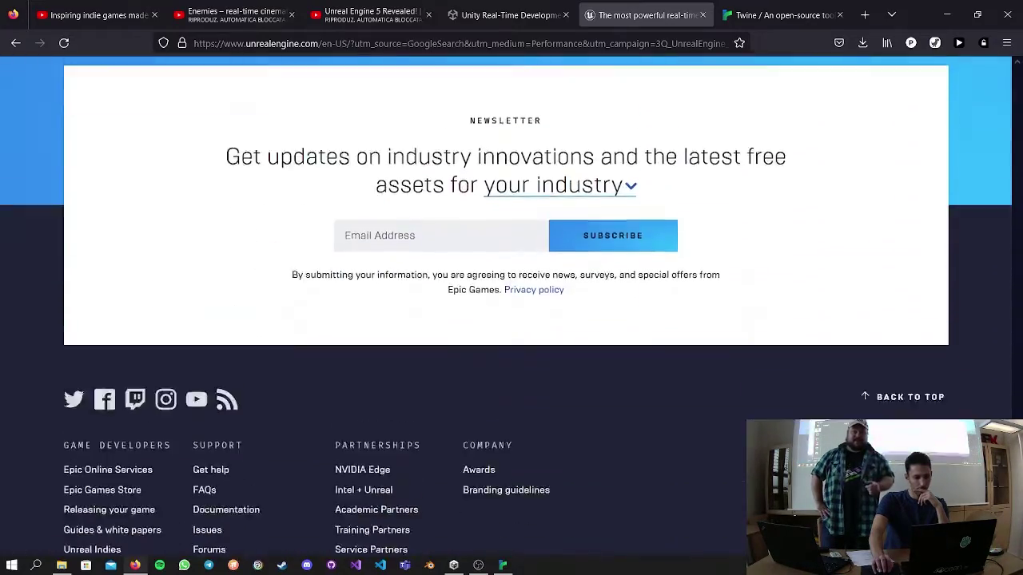
pyautogui.scroll(20, 998, 132)
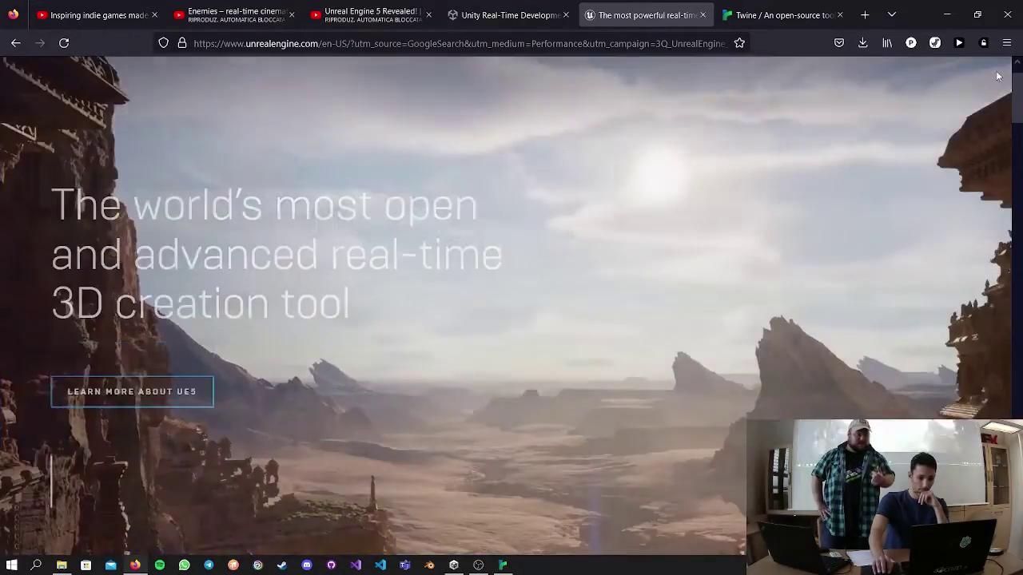
pyautogui.hotkey('ctrl', 'shift', 'Tab')
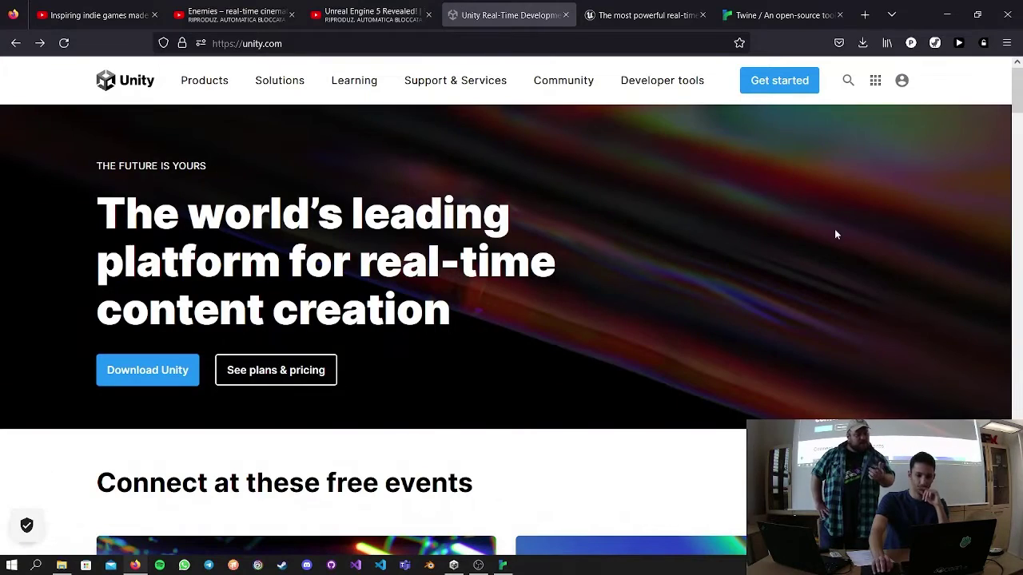
# Play 'Inspiring indie games made with Unity' in the first tab after browsing unity.com.
pyautogui.scroll(-4, 765, 286)
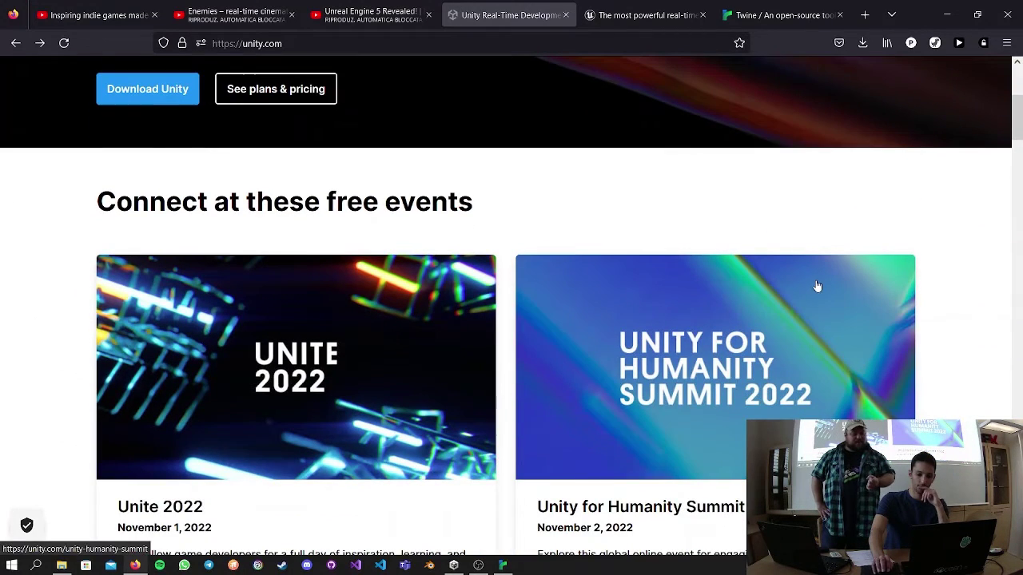
pyautogui.scroll(4, 715, 183)
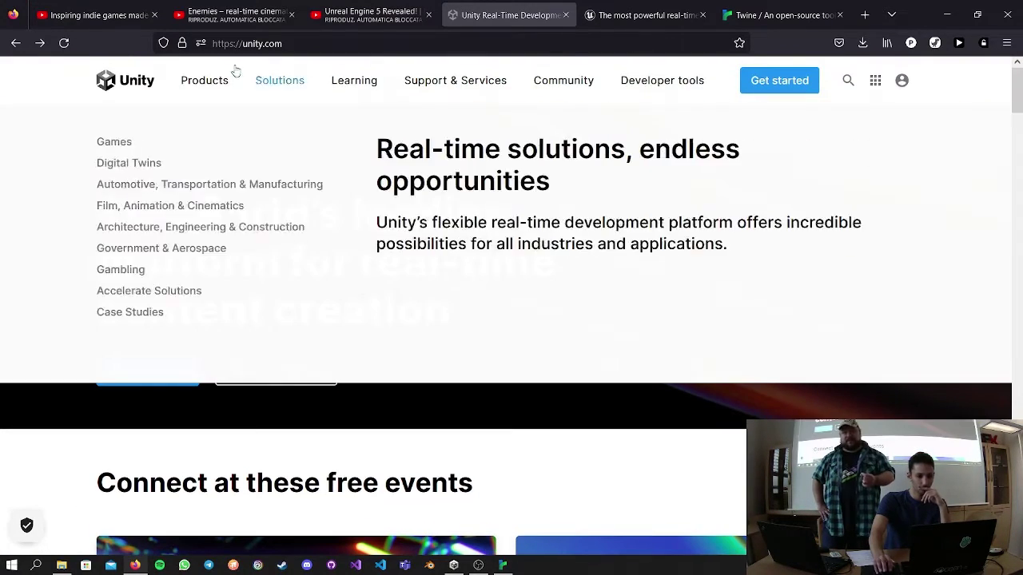
pyautogui.moveTo(204, 76)
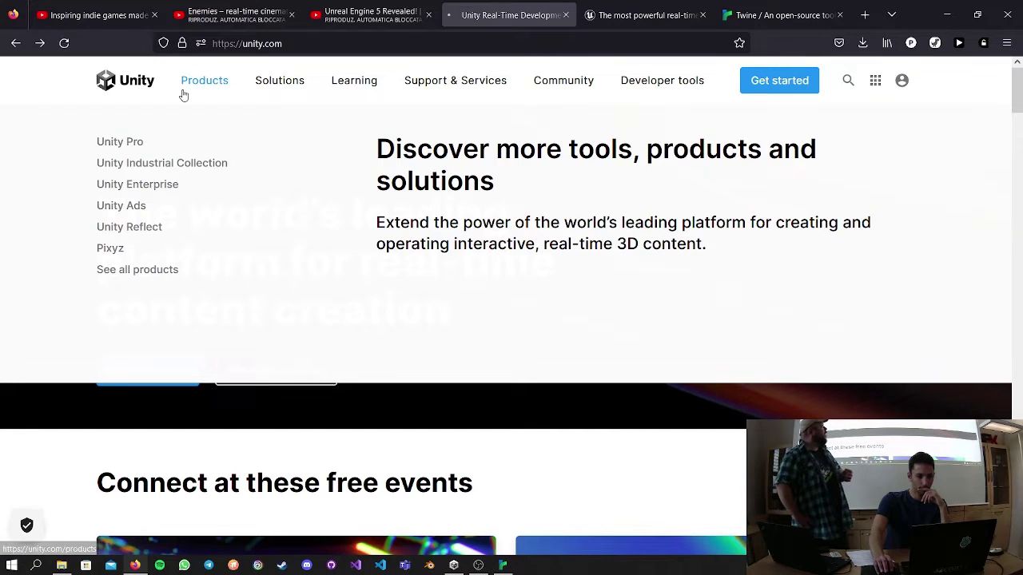
pyautogui.hotkey('ctrl', '1')
pyautogui.click(371, 291)
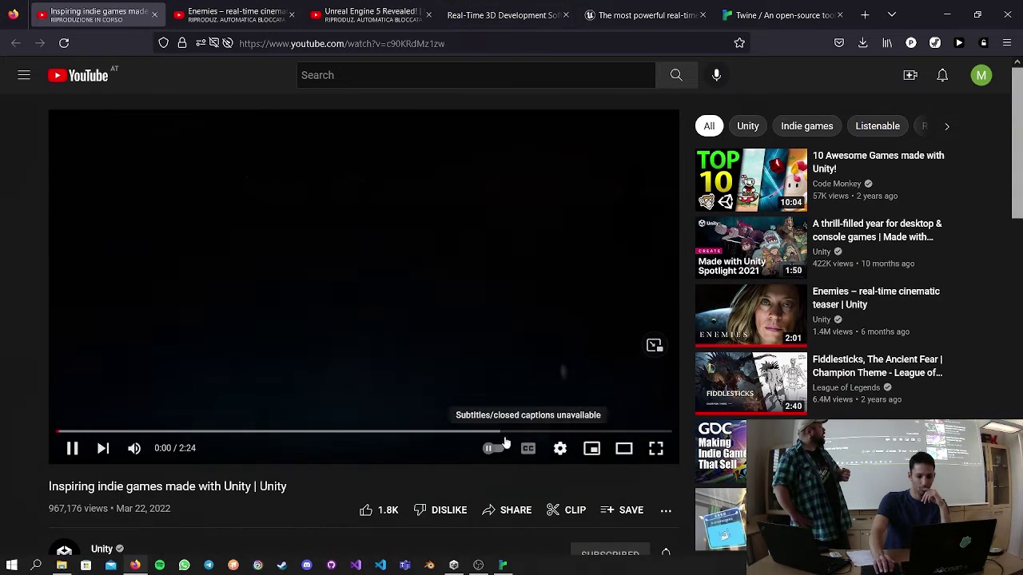
# Lower the volume and watch the video full screen, skipping ahead to 2:24, then exit full screen.
pyautogui.click(170, 448)
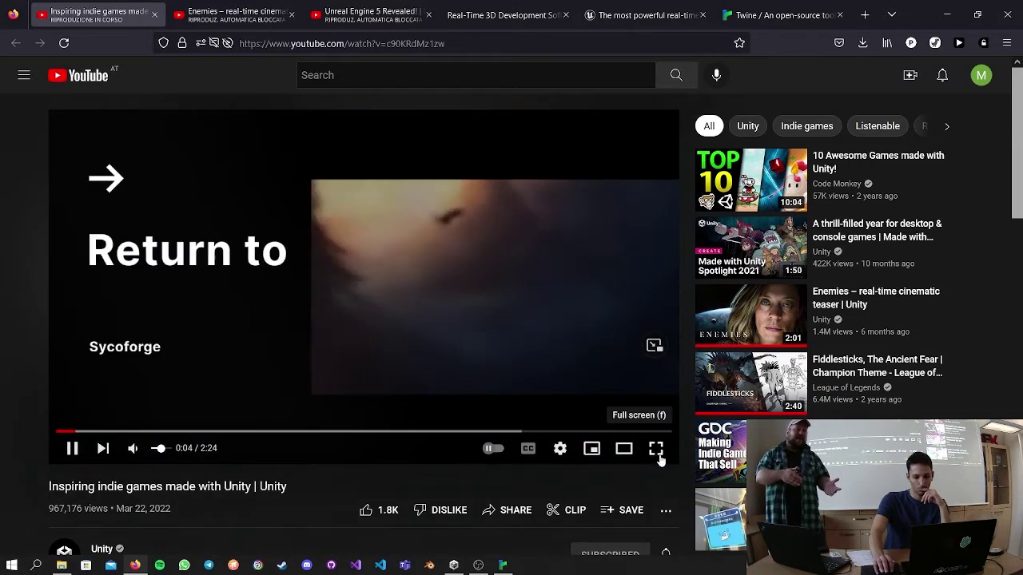
pyautogui.click(656, 449)
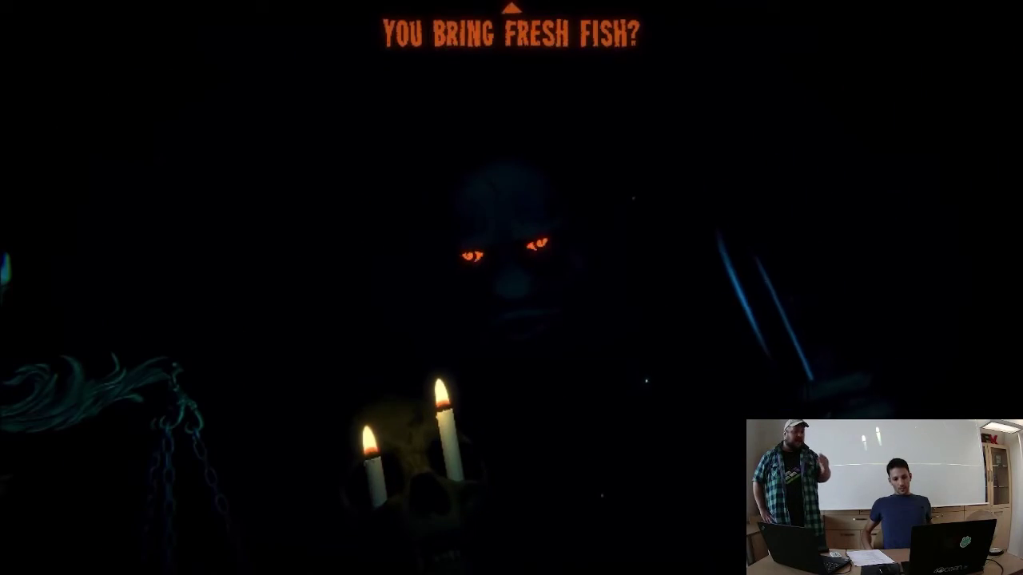
pyautogui.press('Right')
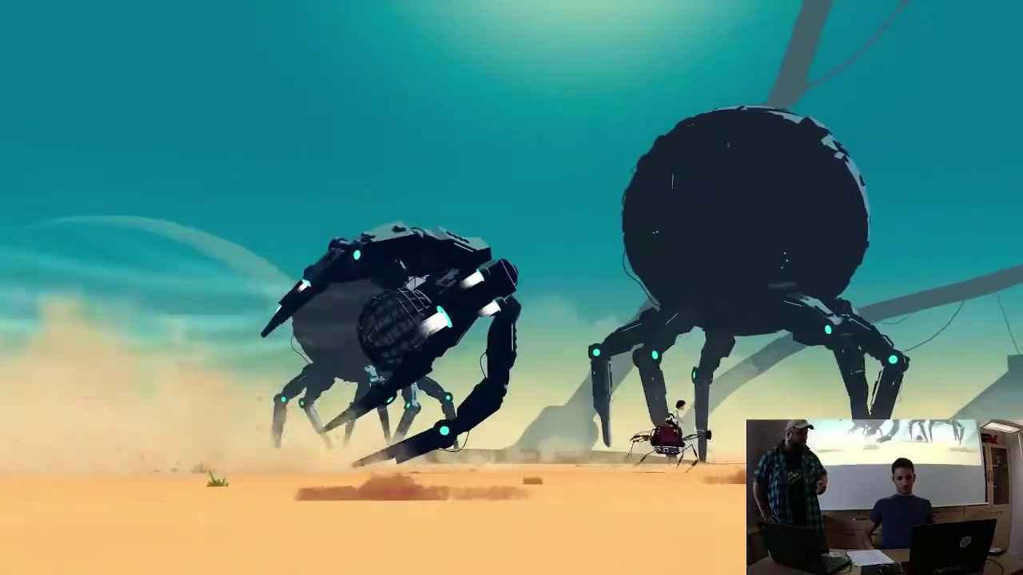
pyautogui.press('Right')
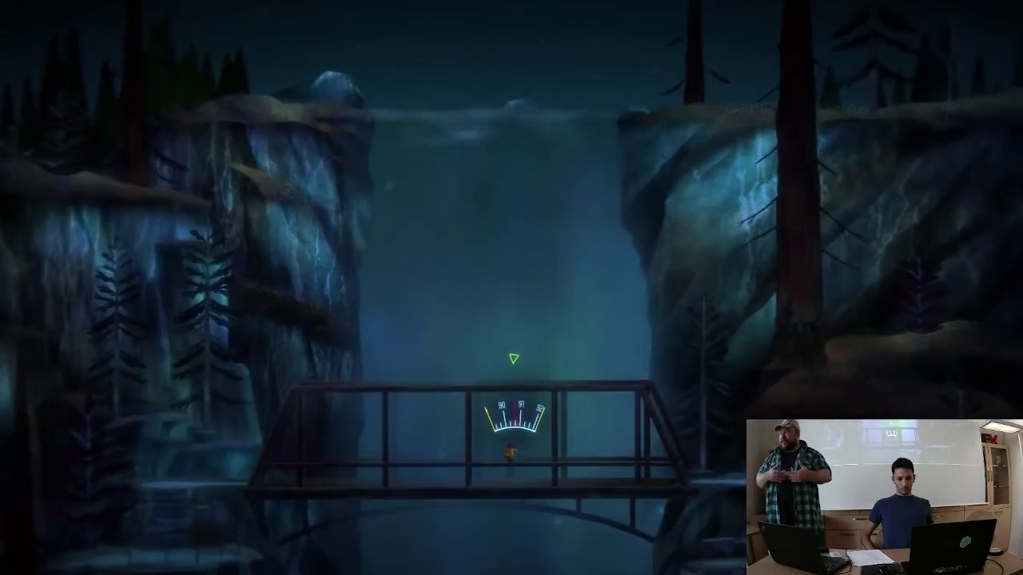
pyautogui.press('Right')
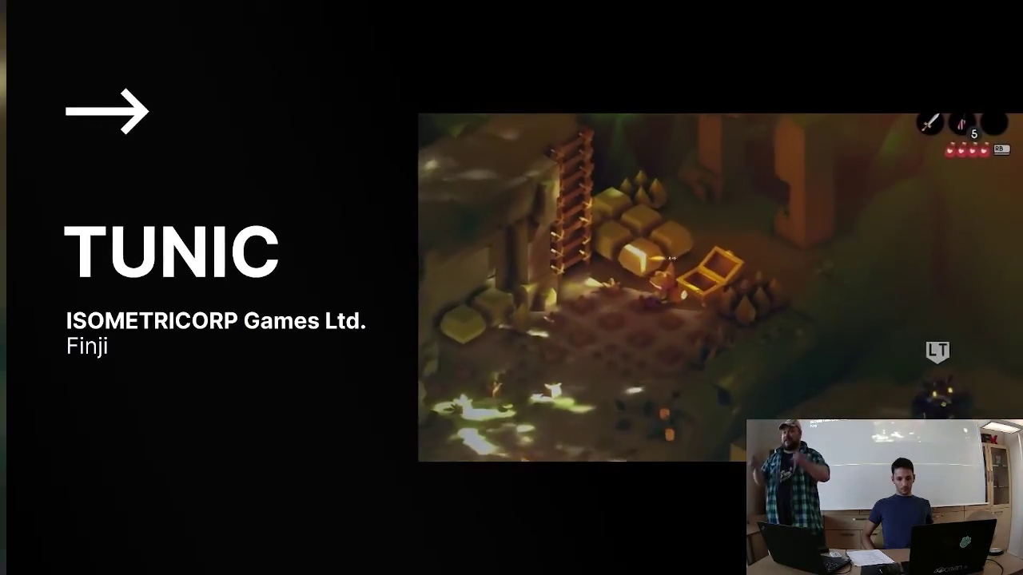
pyautogui.press('Right')
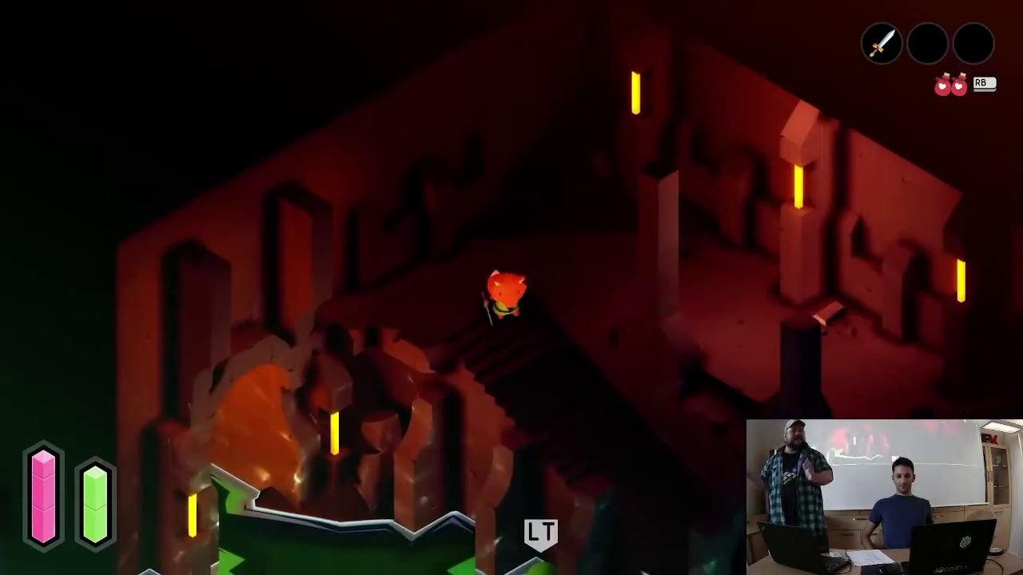
pyautogui.press('Right')
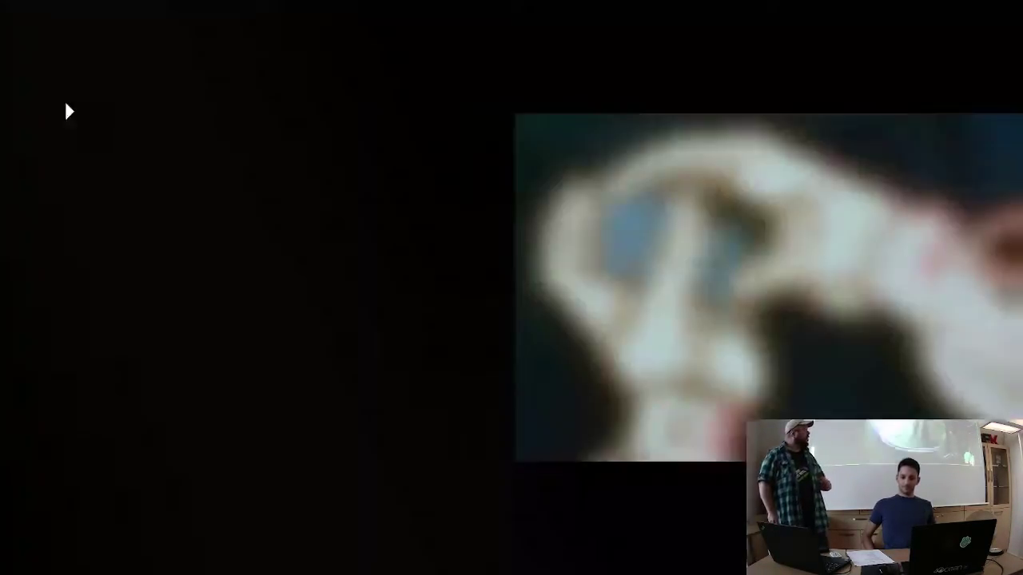
pyautogui.press('Right')
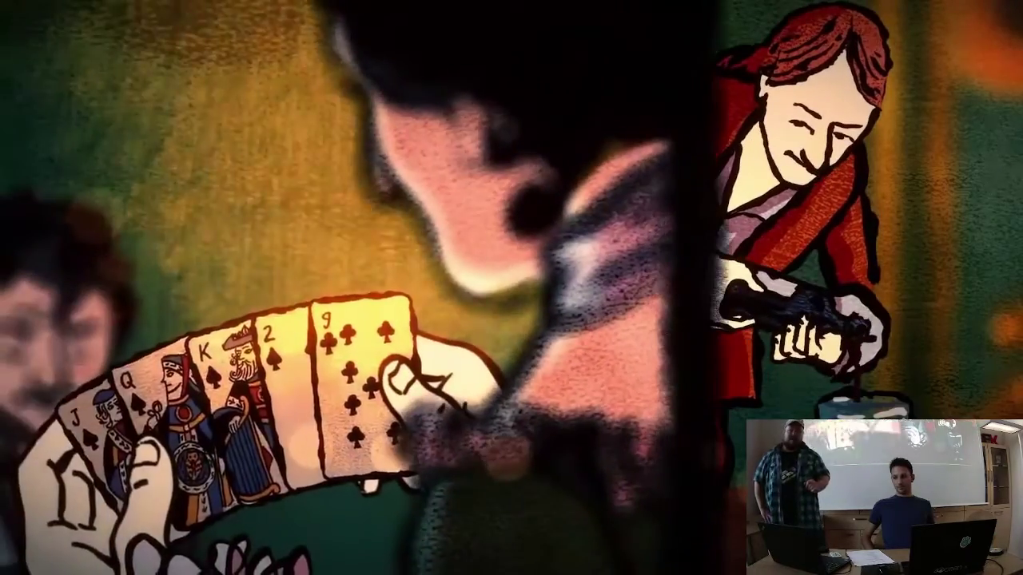
pyautogui.press('Right')
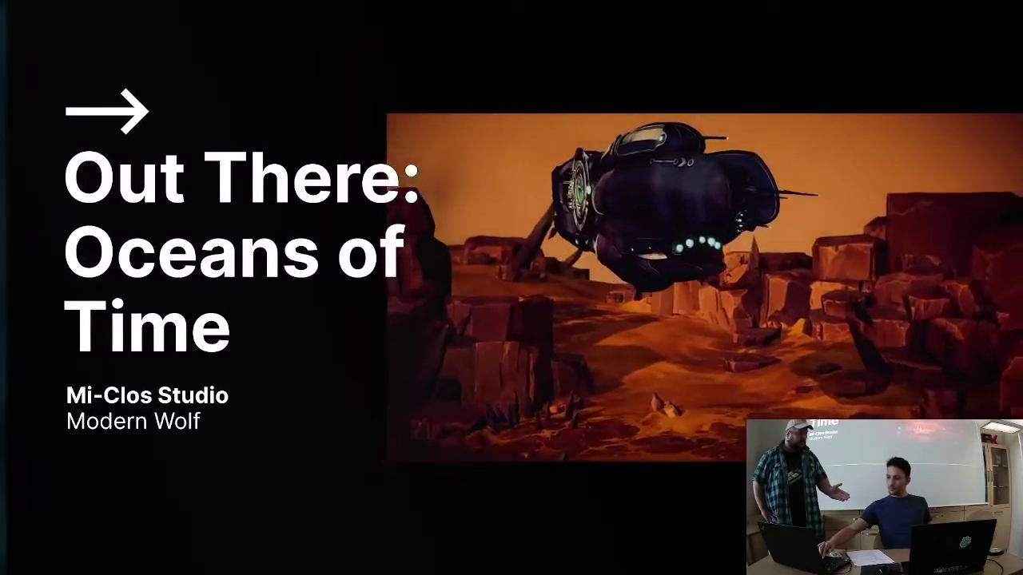
pyautogui.press('Right')
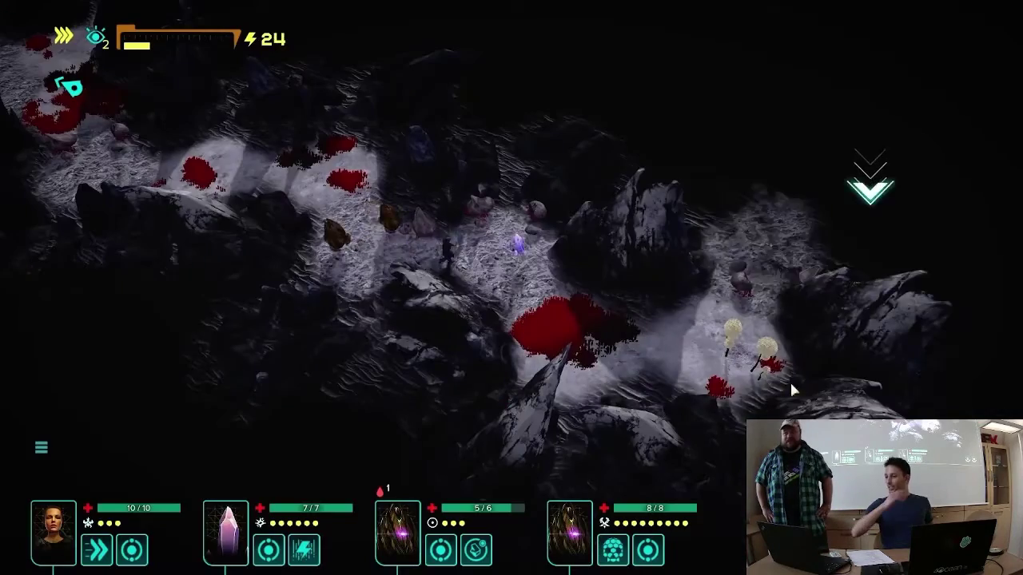
pyautogui.press('Right')
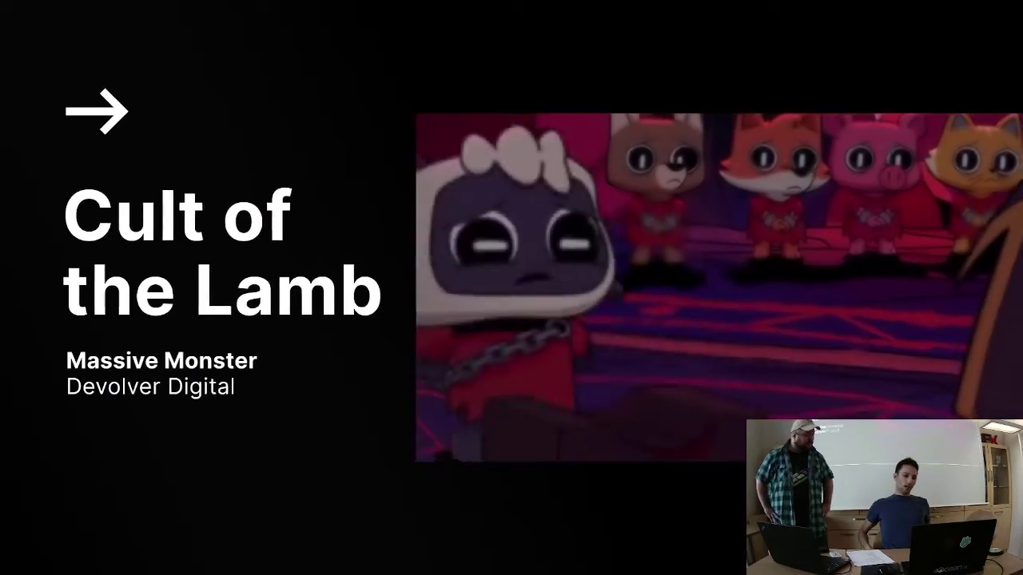
pyautogui.press('Right')
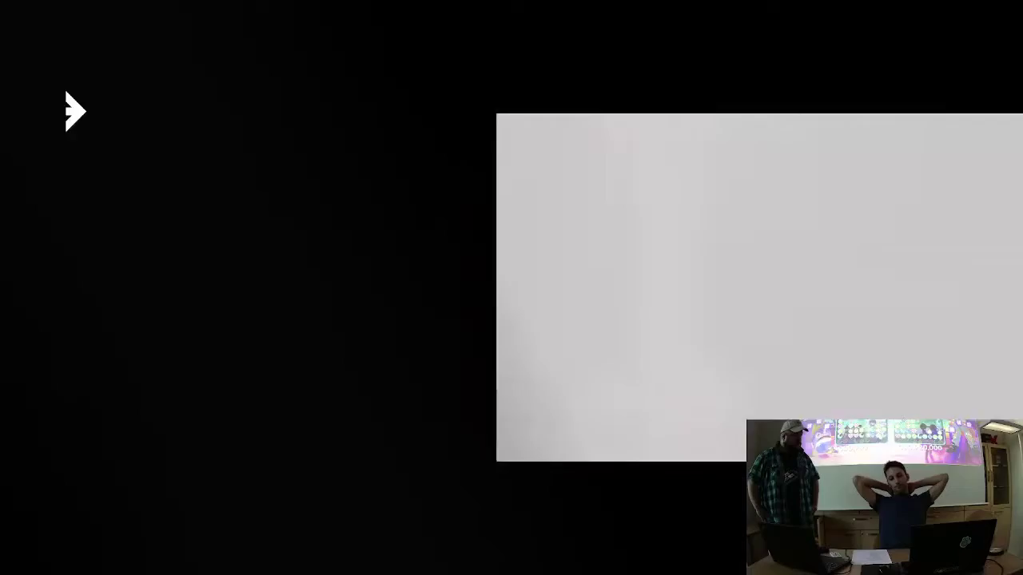
pyautogui.press('Right')
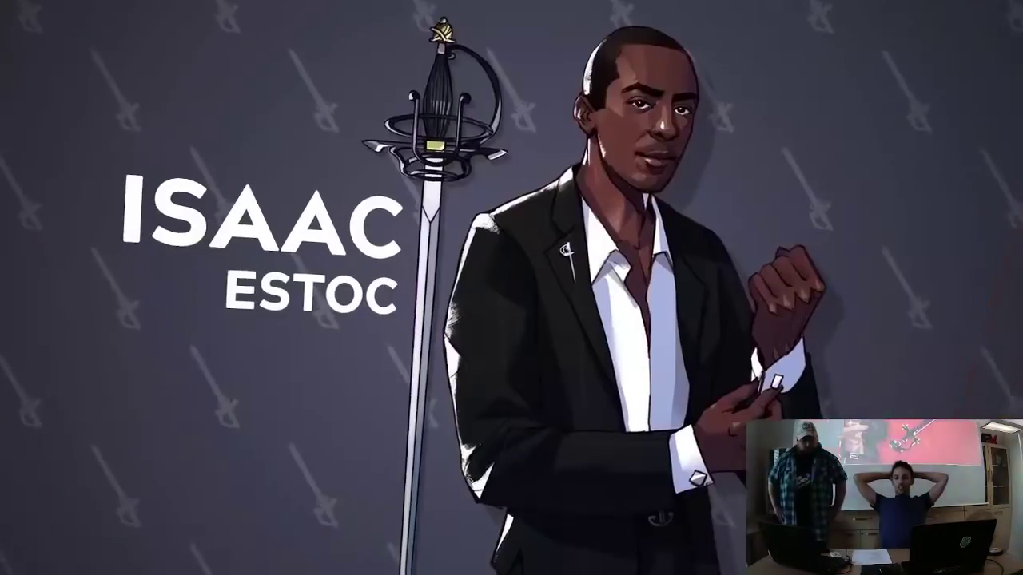
pyautogui.press('Left')
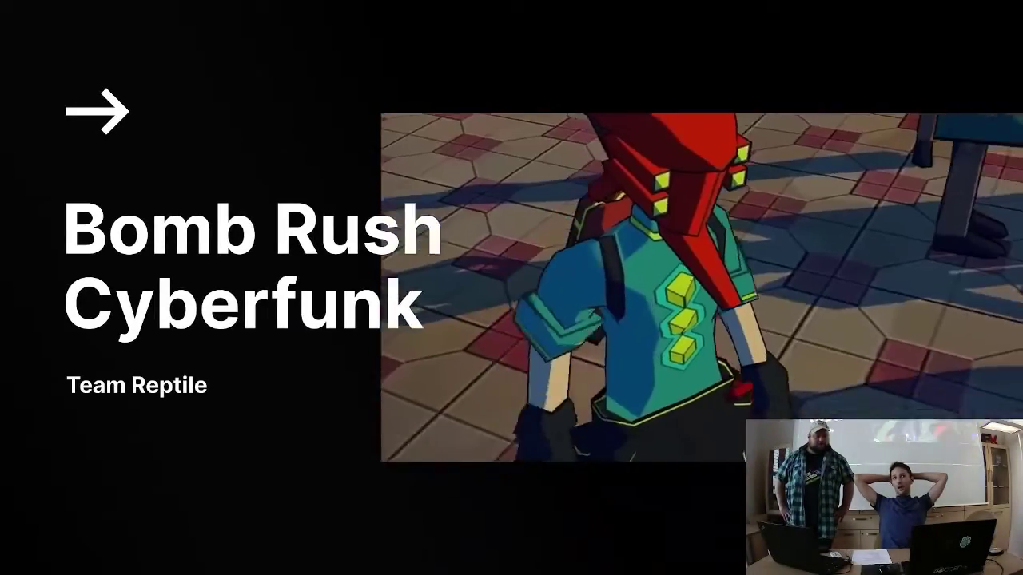
pyautogui.press('Right')
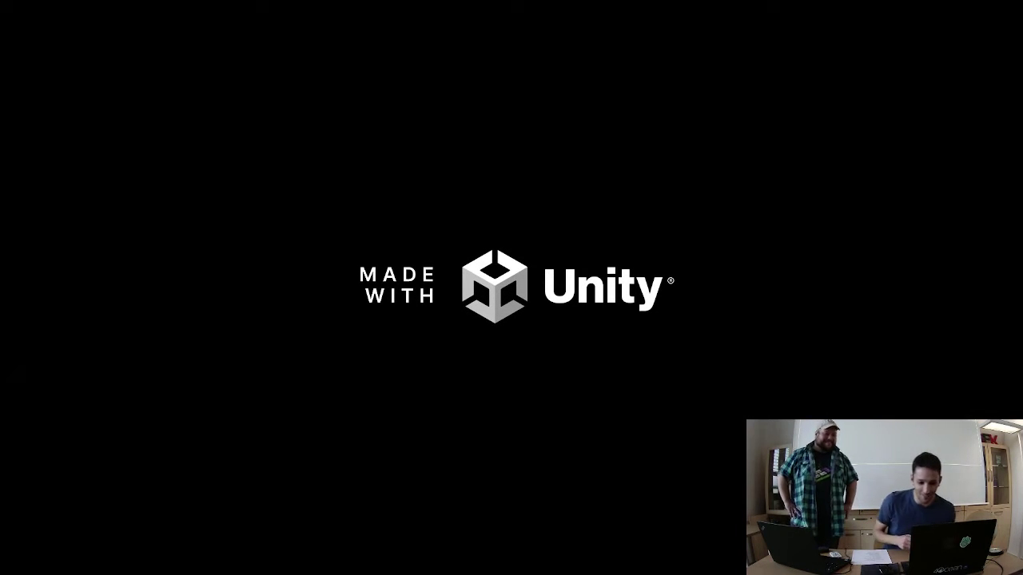
pyautogui.press('Escape')
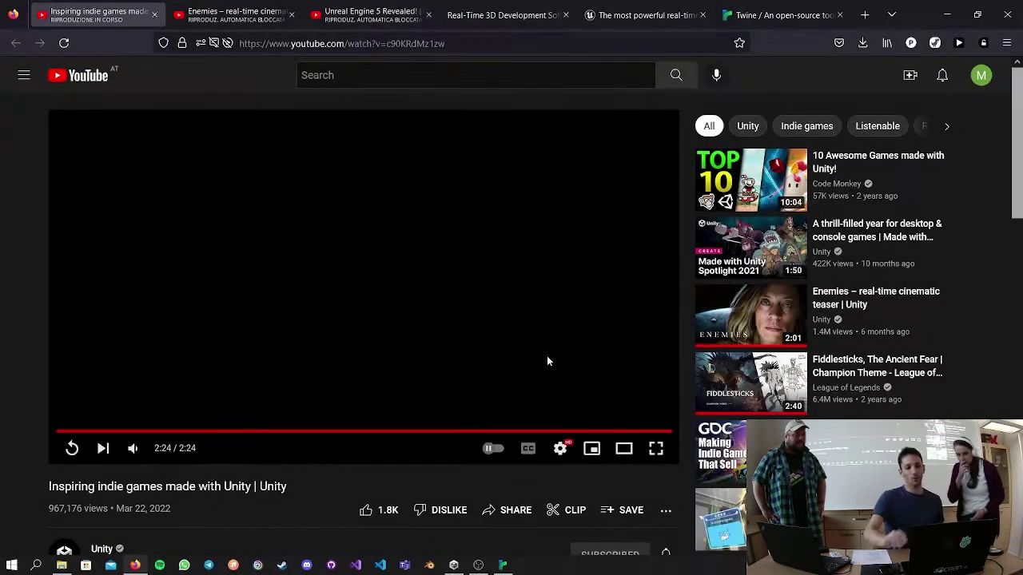
# Play the Enemies cinematic teaser at lower volume in full screen.
pyautogui.click(249, 21)
pyautogui.click(382, 289)
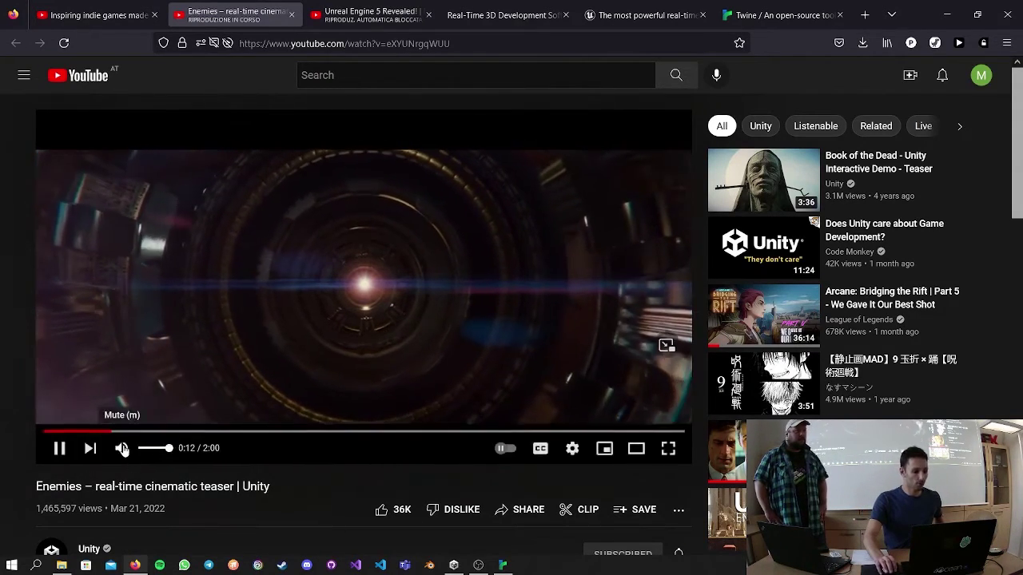
pyautogui.click(144, 452)
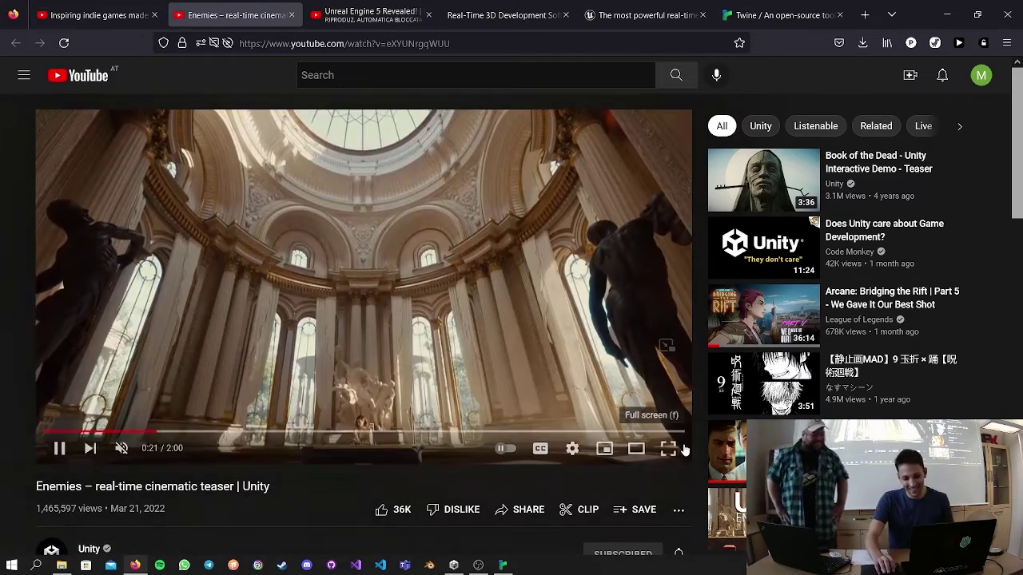
pyautogui.click(666, 448)
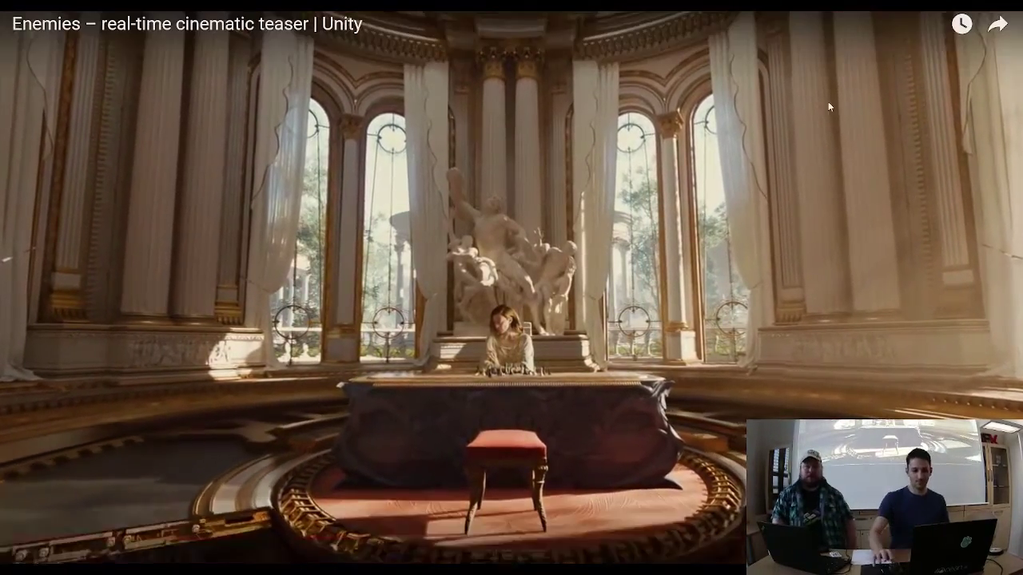
# Skip the teaser to 1:24, exit full screen, pause it, and bring up Unity Hub's projects.
pyautogui.click(714, 540)
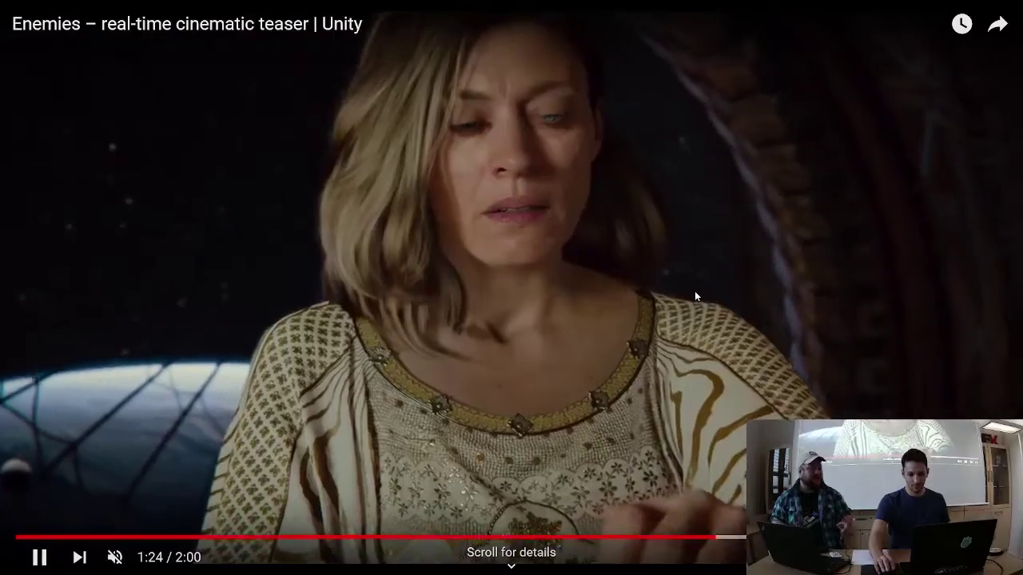
pyautogui.press('Escape')
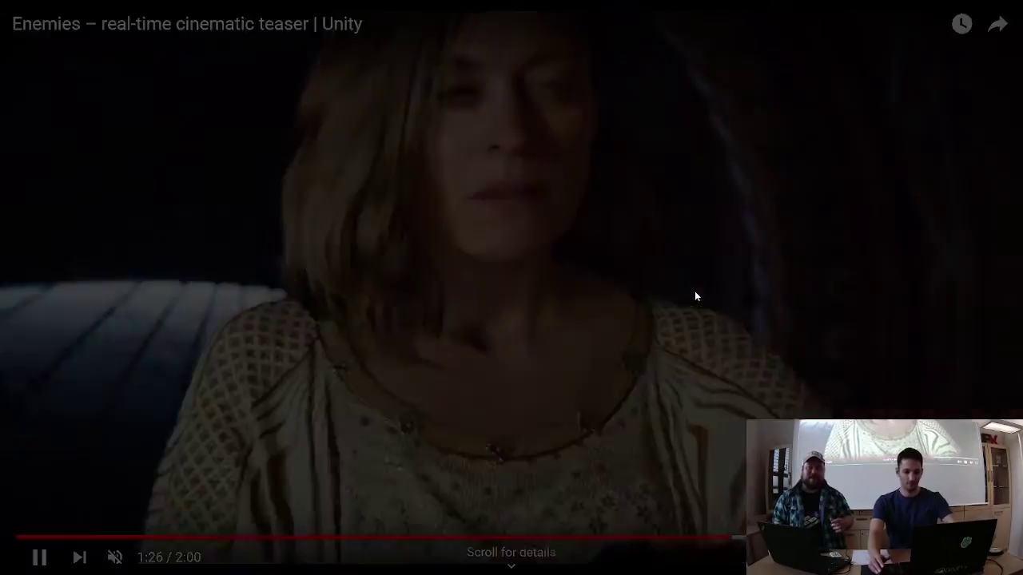
pyautogui.click(451, 230)
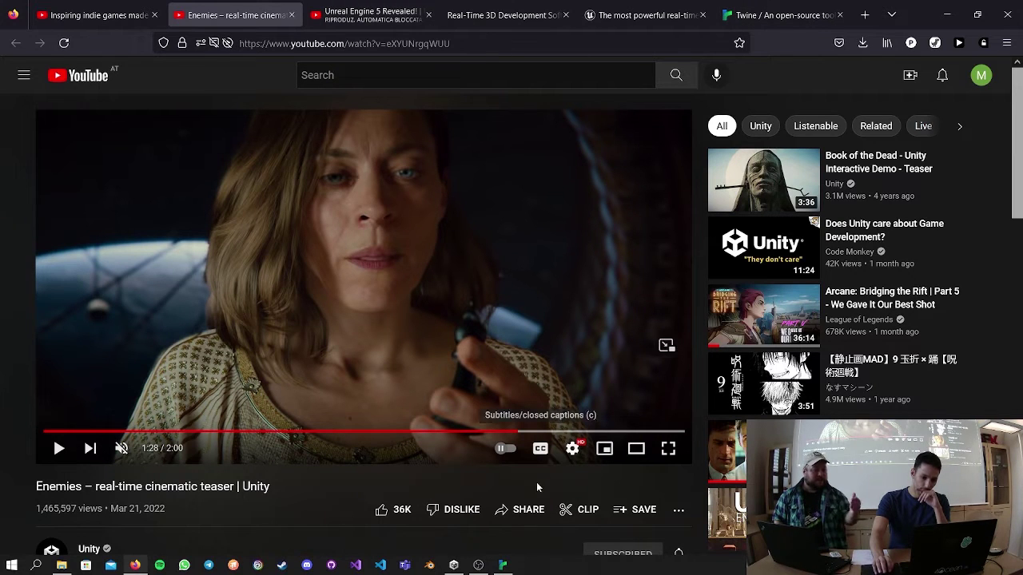
pyautogui.click(454, 565)
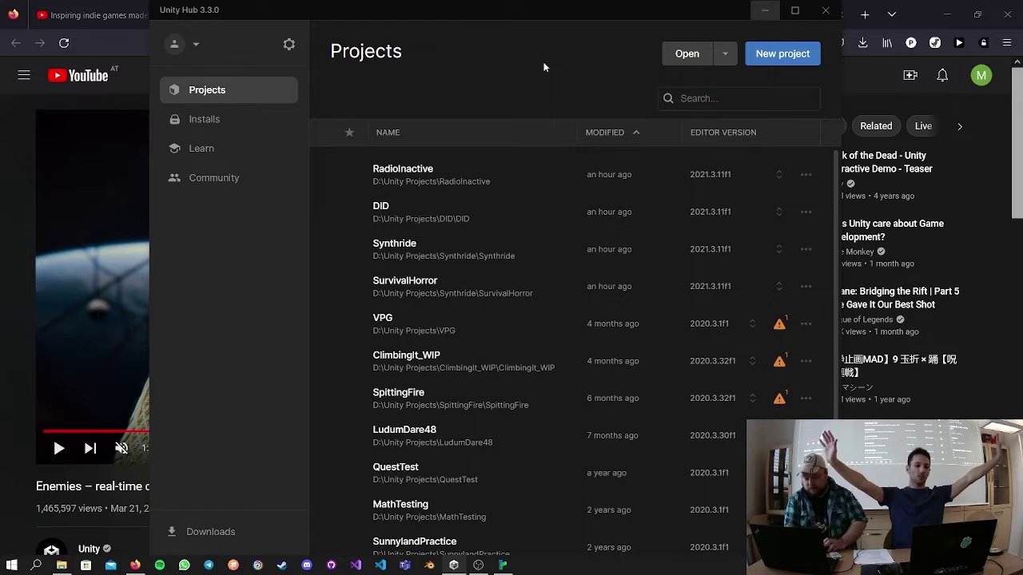
# Review installed and installable editor versions, then begin a new 3D Core project on 2021.3.11f1.
pyautogui.click(231, 121)
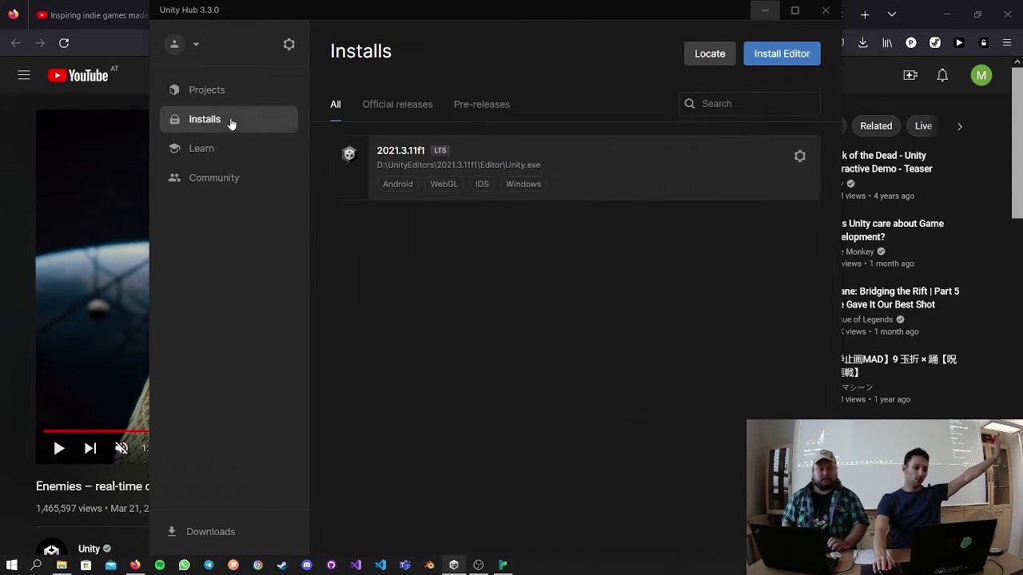
pyautogui.click(774, 60)
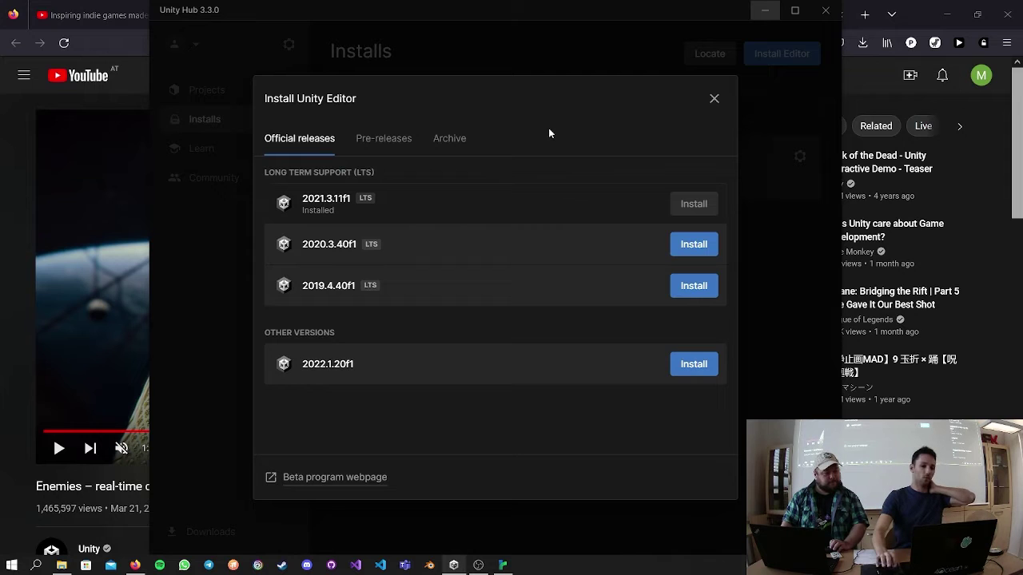
pyautogui.click(715, 98)
pyautogui.click(201, 87)
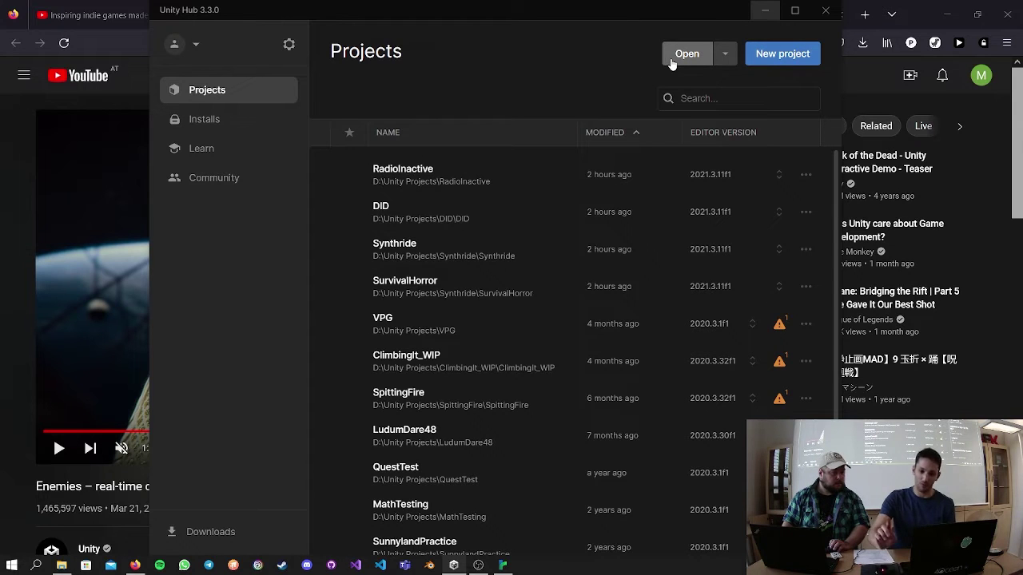
pyautogui.click(787, 53)
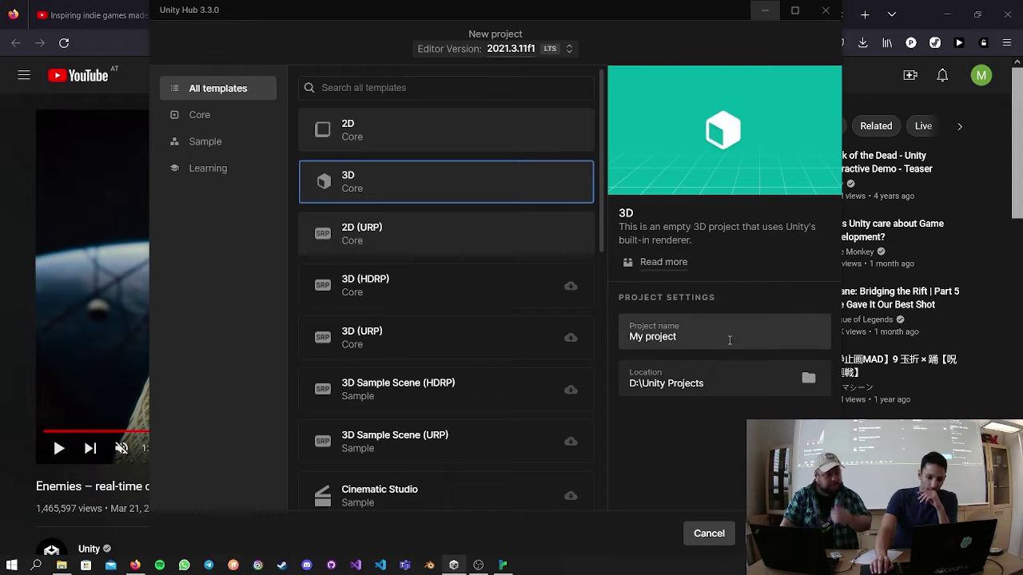
# Replace 'My project' with 'ThisProject' as the project name and start creating it.
pyautogui.click(763, 342)
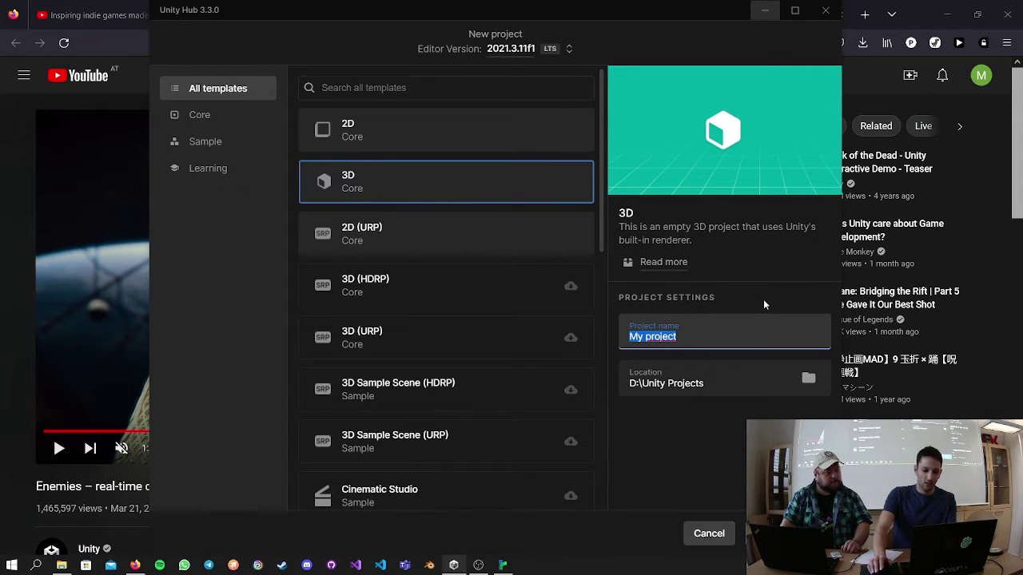
pyautogui.write('ThisProject')
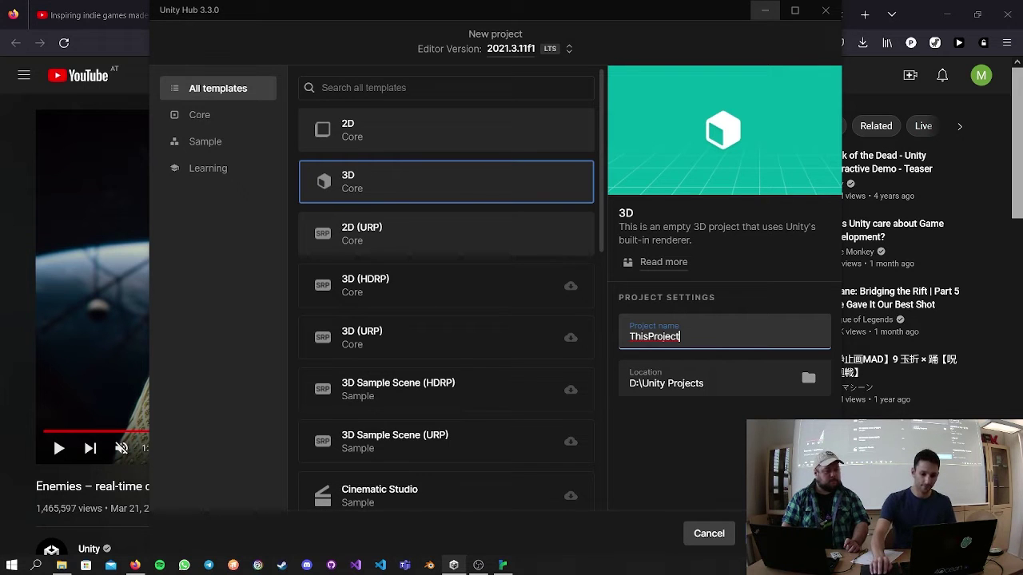
pyautogui.hotkey('alt', 'Tab')
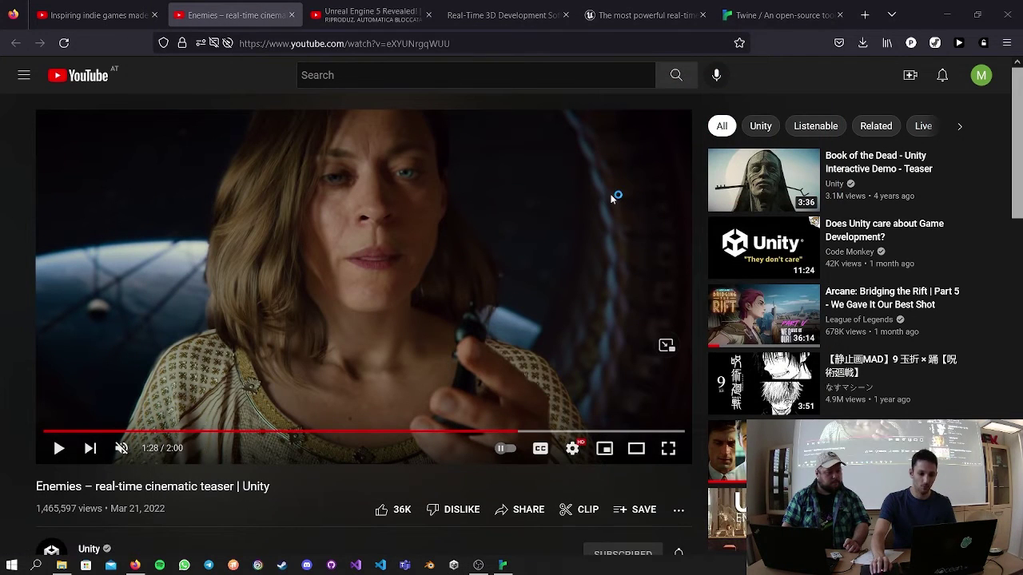
# Close the Twine story map and minimize OBS and File Explorer while ThisProject loads.
pyautogui.hotkey('alt', 'Tab')
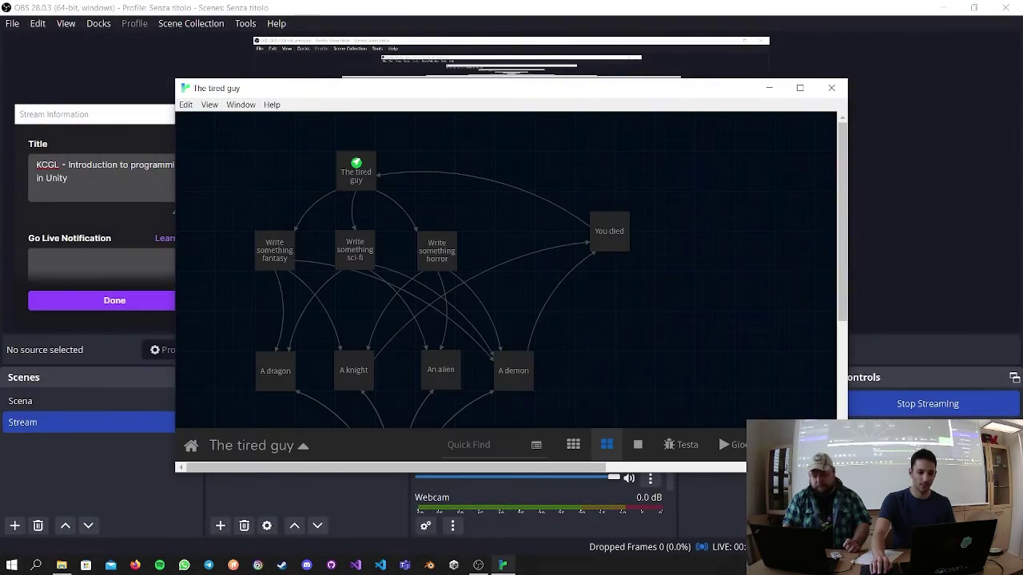
pyautogui.click(831, 87)
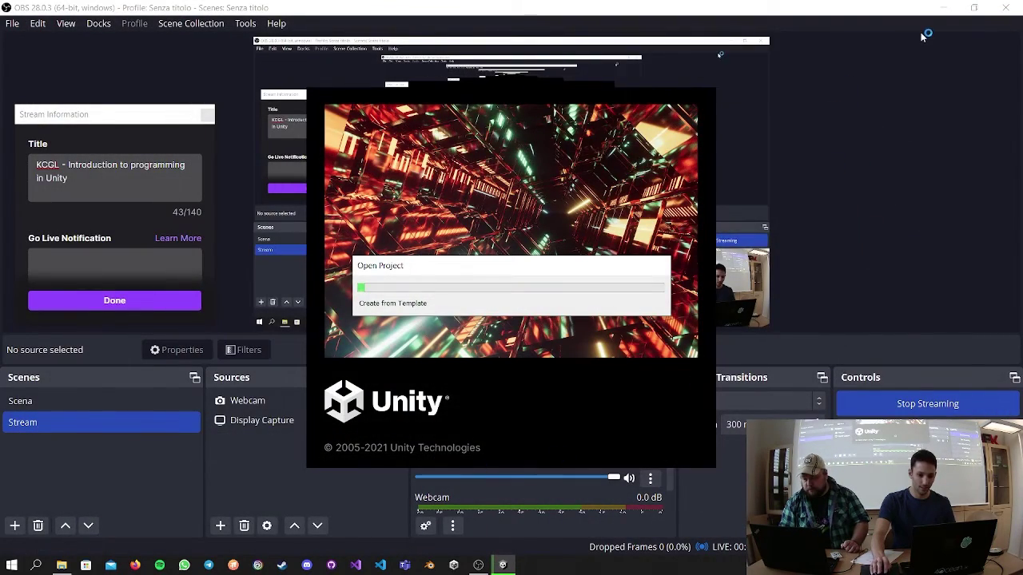
pyautogui.click(943, 7)
pyautogui.click(833, 121)
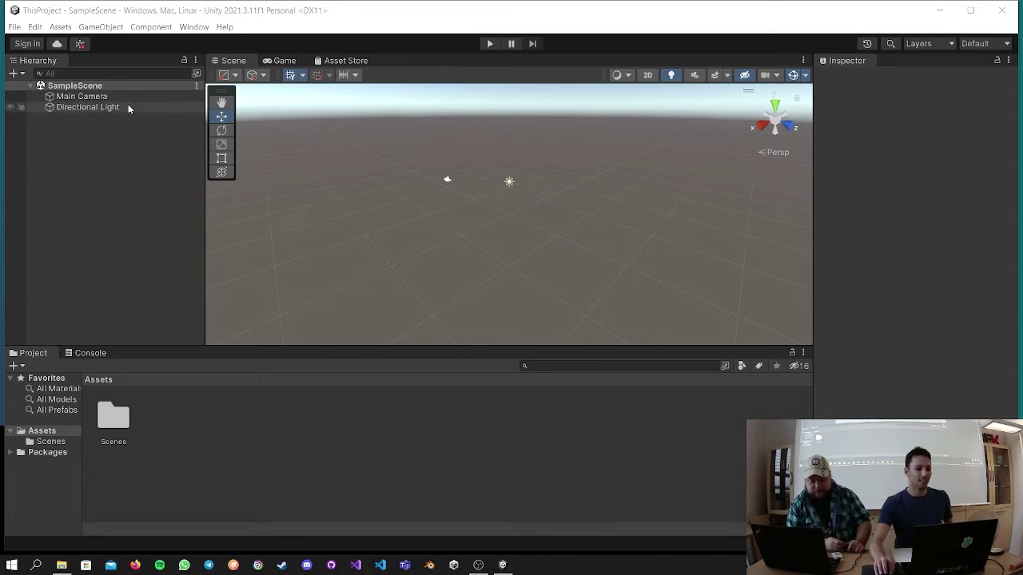
# Dock the Tools overlay as a horizontal row, restore the Scene tab first, then show Game.
pyautogui.moveTo(228, 93); pyautogui.dragTo(370, 149)
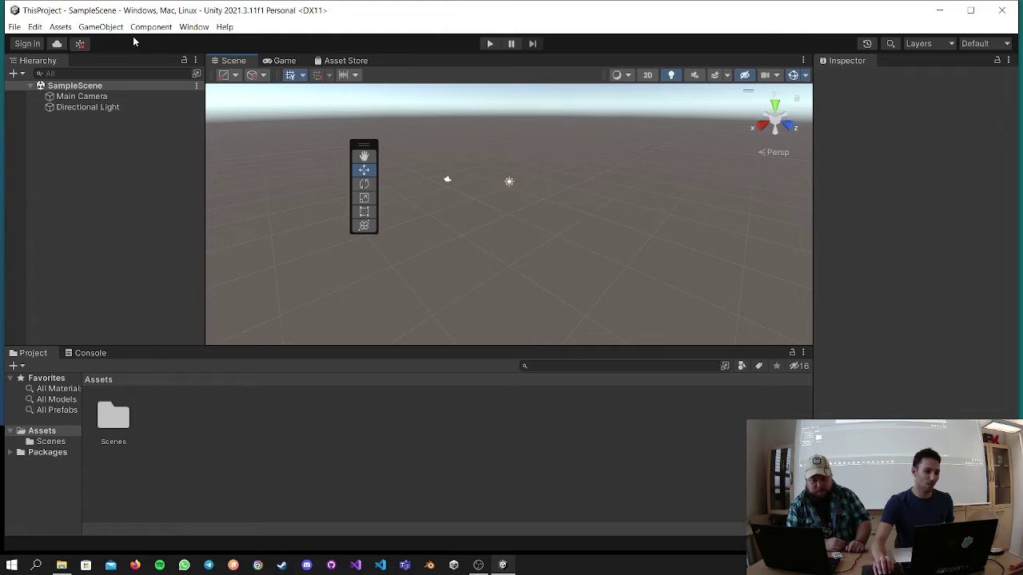
pyautogui.moveTo(372, 145); pyautogui.dragTo(224, 100)
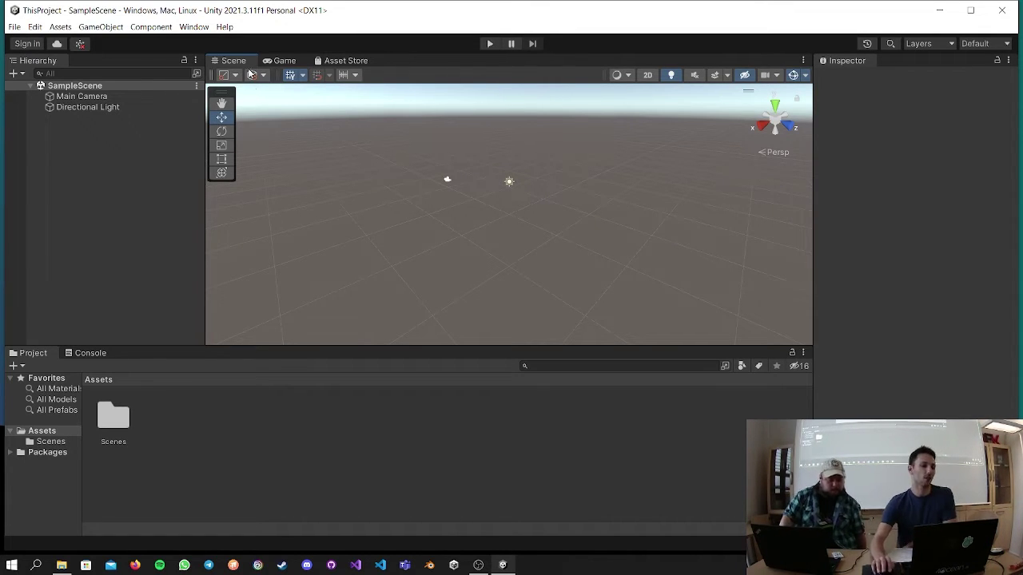
pyautogui.moveTo(234, 62)
pyautogui.mouseDown()
pyautogui.moveTo(214, 72)
pyautogui.moveTo(248, 61)
pyautogui.moveTo(351, 70)
pyautogui.moveTo(220, 72)
pyautogui.moveTo(232, 72)
pyautogui.mouseUp()
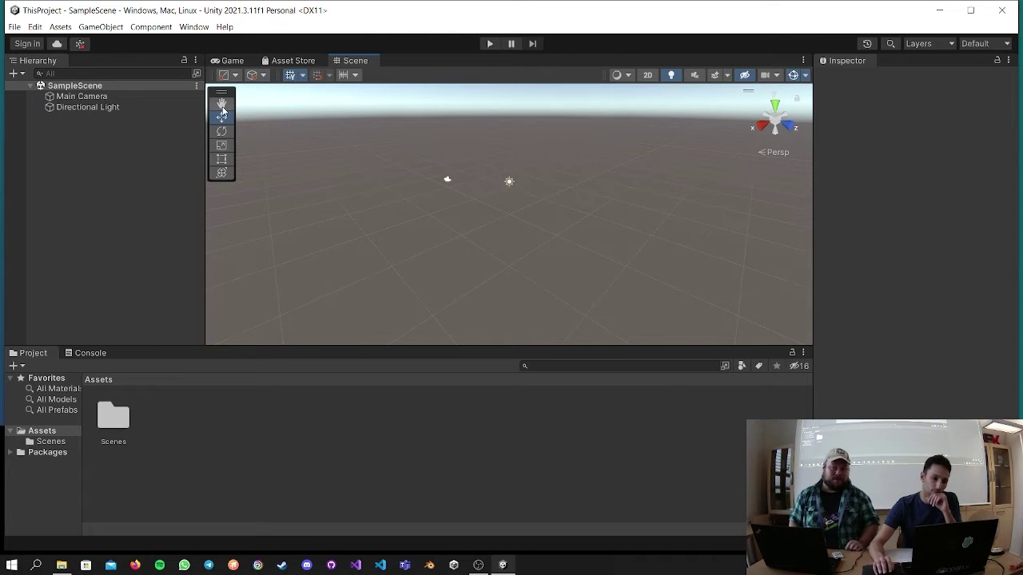
pyautogui.moveTo(223, 97); pyautogui.dragTo(227, 74)
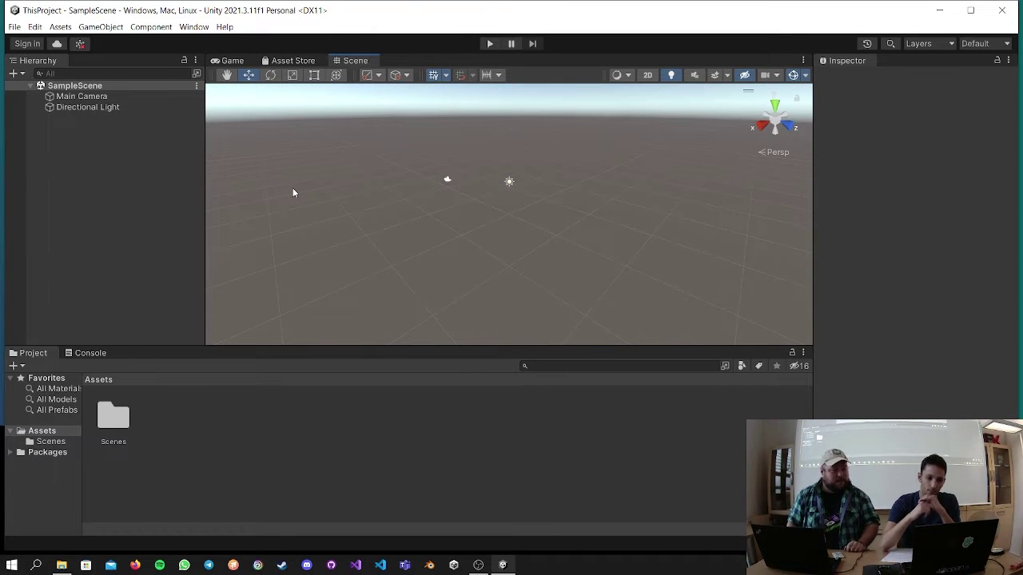
pyautogui.moveTo(356, 61); pyautogui.dragTo(234, 68)
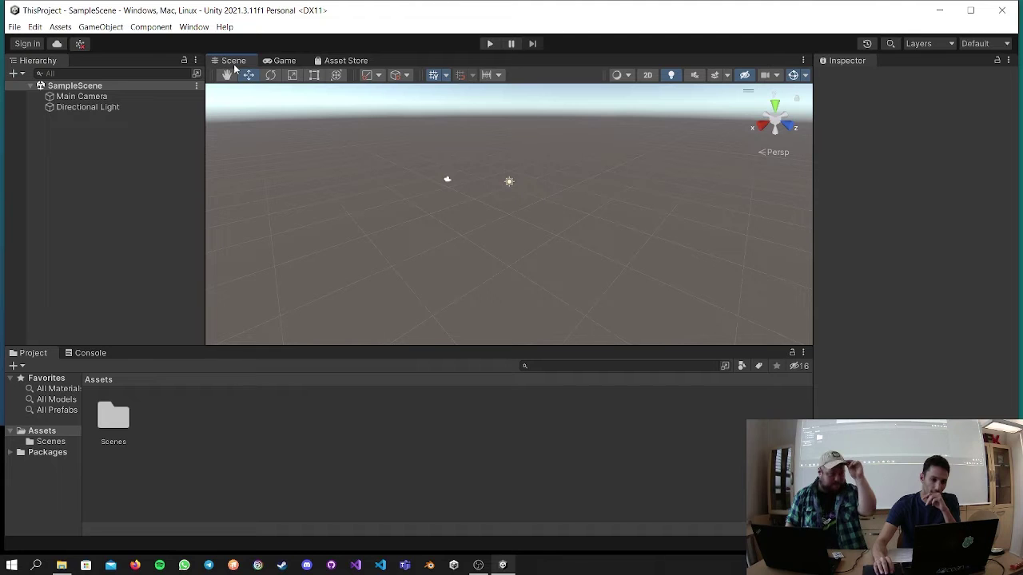
pyautogui.click(285, 60)
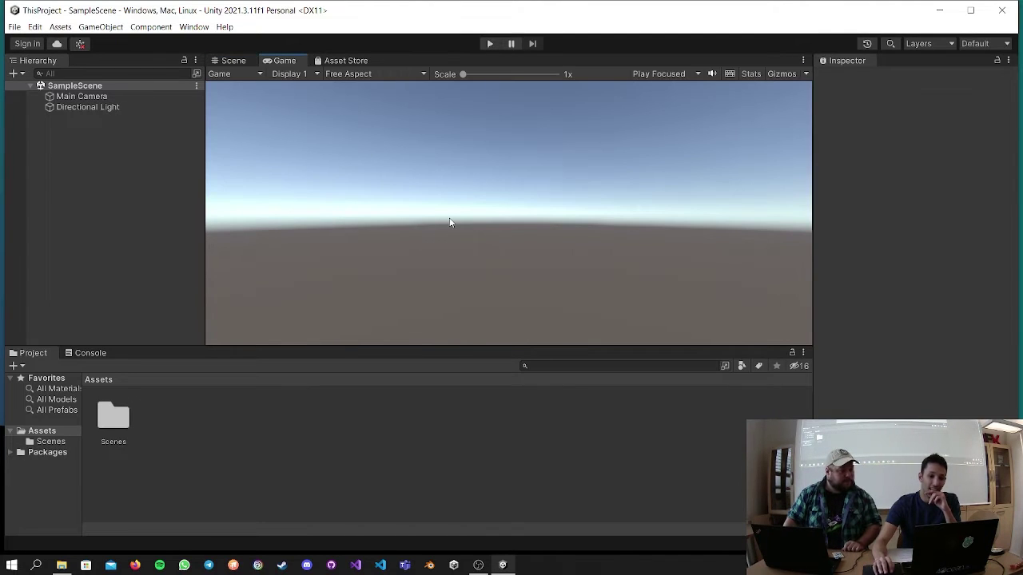
# Maximize and restore the Game view, then show the Asset Store 'has moved' notice.
pyautogui.doubleClick(284, 62)
pyautogui.doubleClick(32, 61)
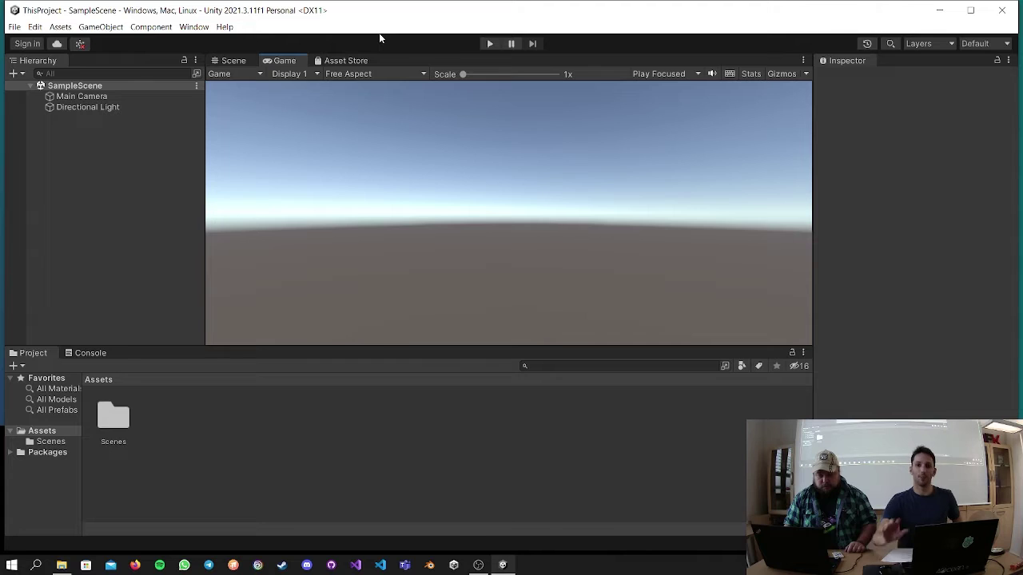
pyautogui.click(346, 61)
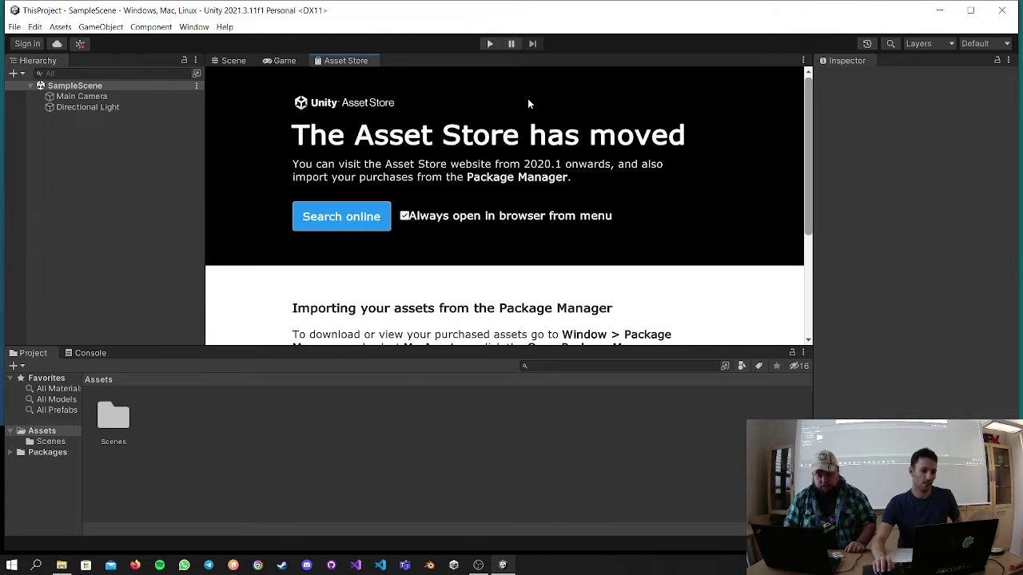
# Return to the Scene view and select the Directional Light to see its settings.
pyautogui.click(231, 64)
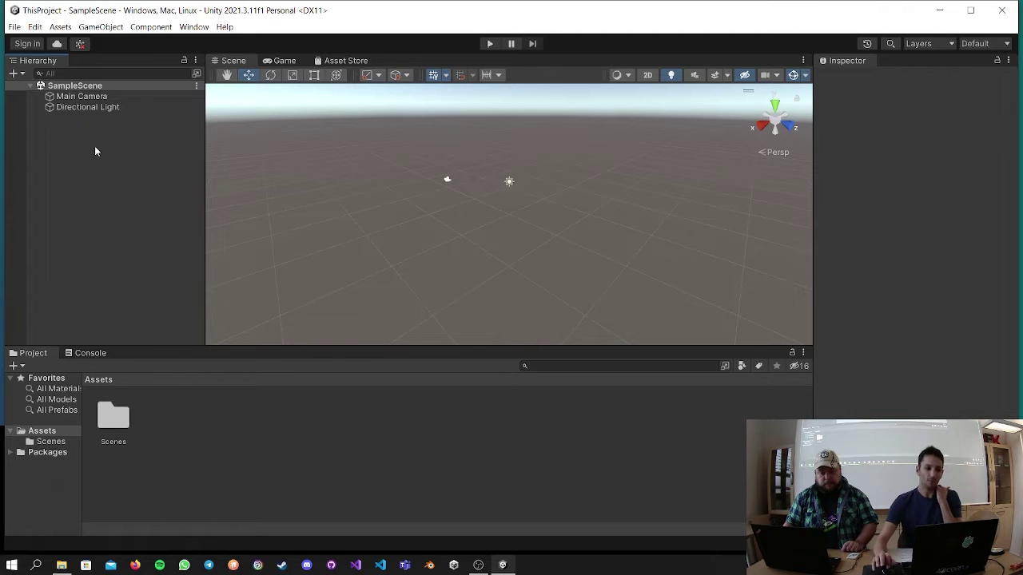
pyautogui.click(88, 107)
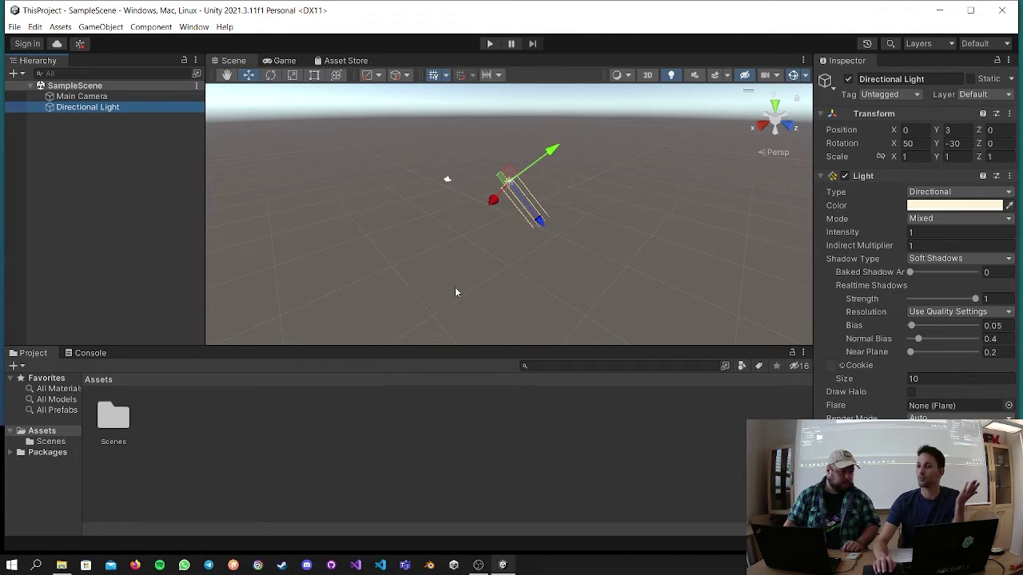
pyautogui.click(81, 96)
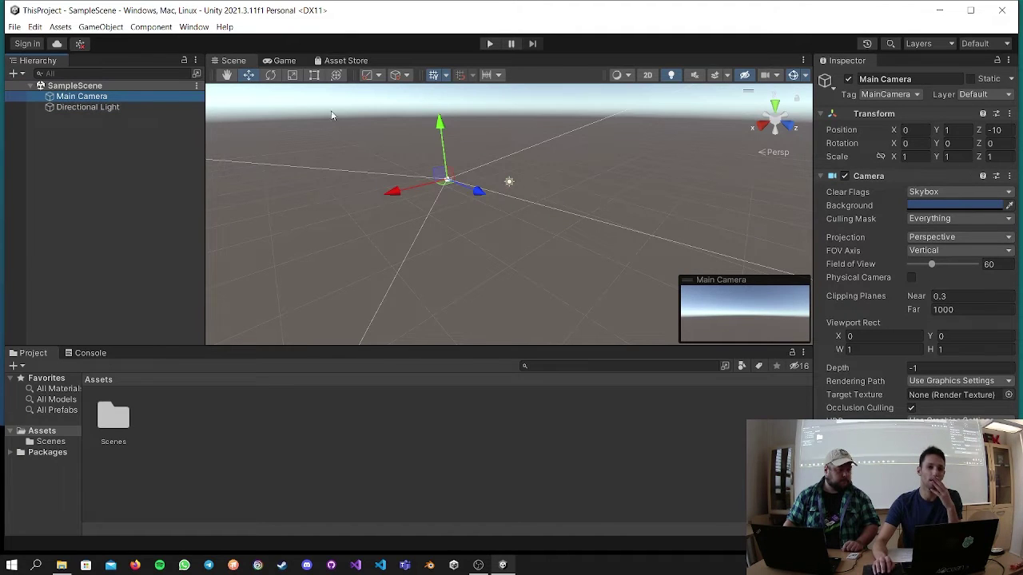
pyautogui.click(148, 106)
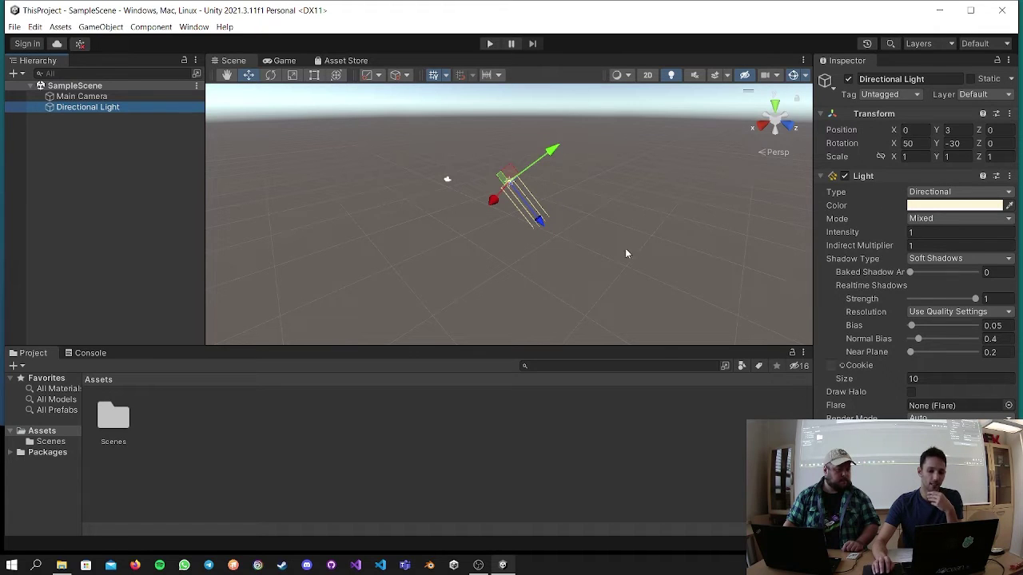
pyautogui.click(80, 96)
pyautogui.click(100, 147)
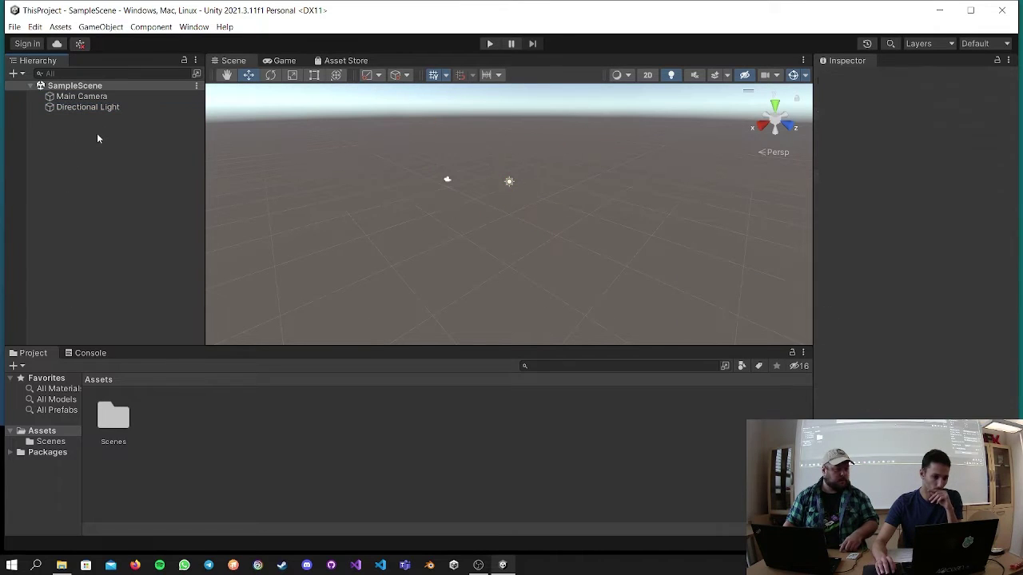
pyautogui.click(26, 357)
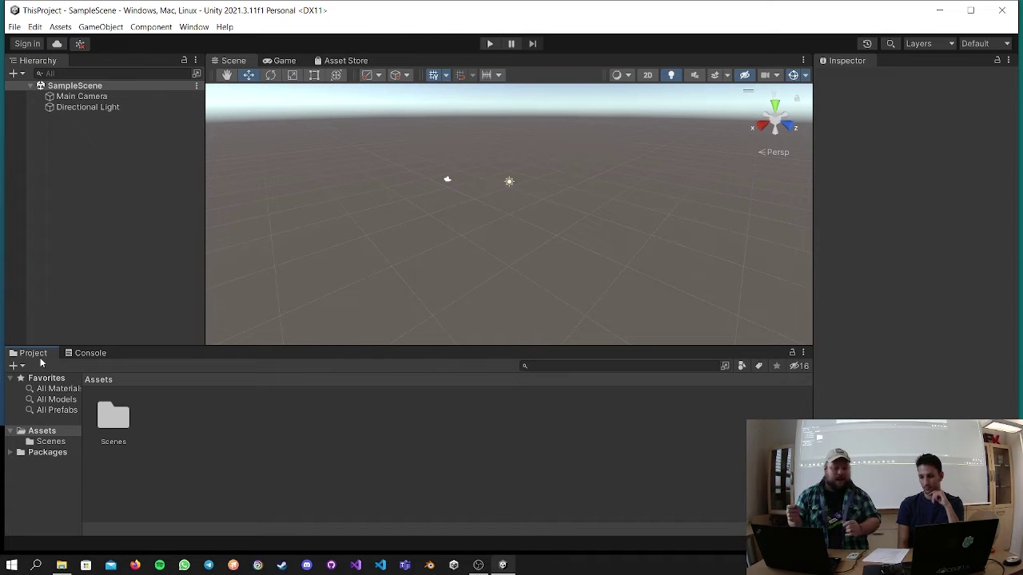
pyautogui.click(80, 96)
pyautogui.click(114, 107)
pyautogui.keyDown('alt'); pyautogui.moveTo(472, 182); pyautogui.dragTo(531, 206); pyautogui.keyUp('alt')
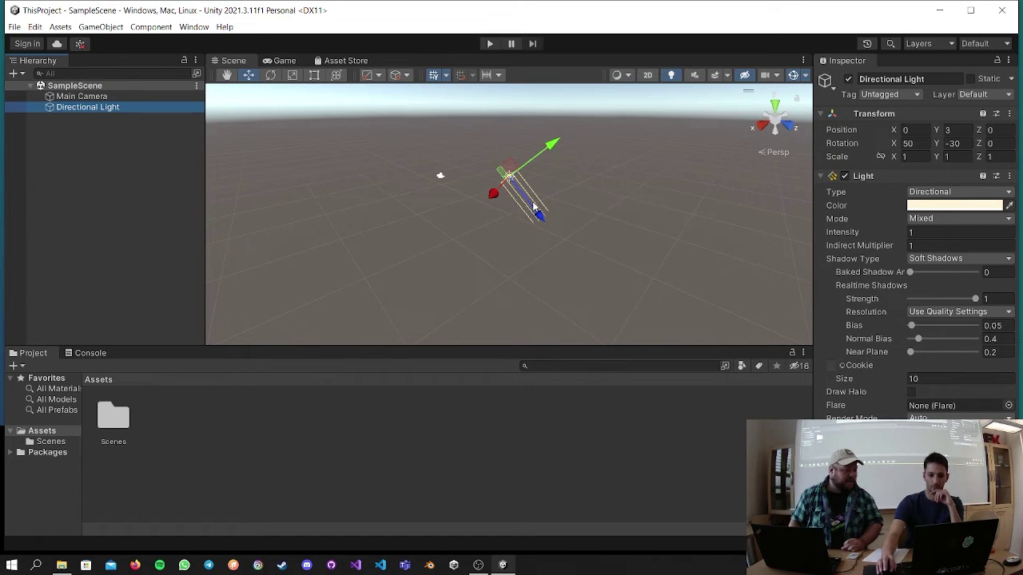
pyautogui.click(145, 97)
pyautogui.click(142, 107)
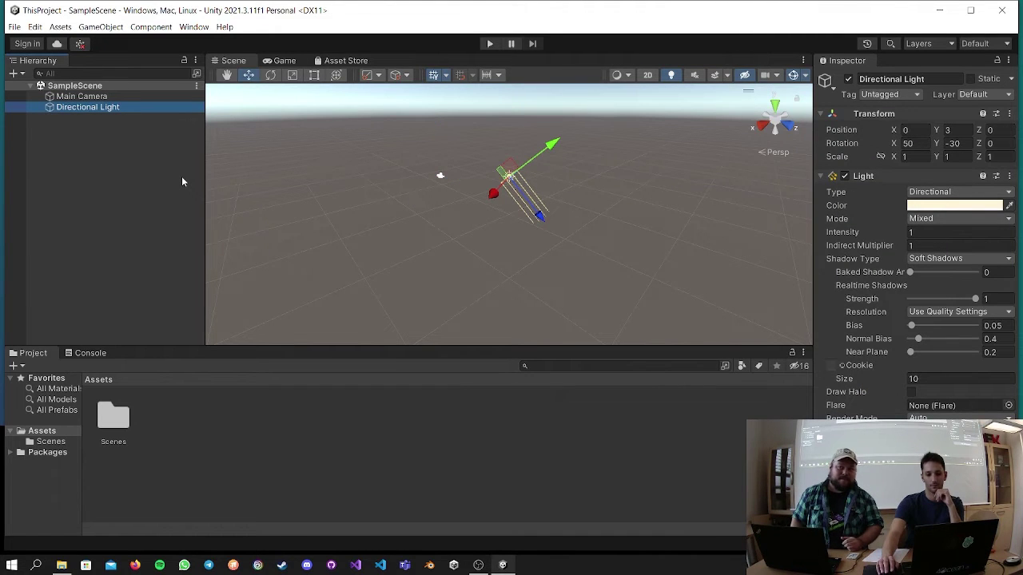
pyautogui.click(150, 97)
pyautogui.click(153, 108)
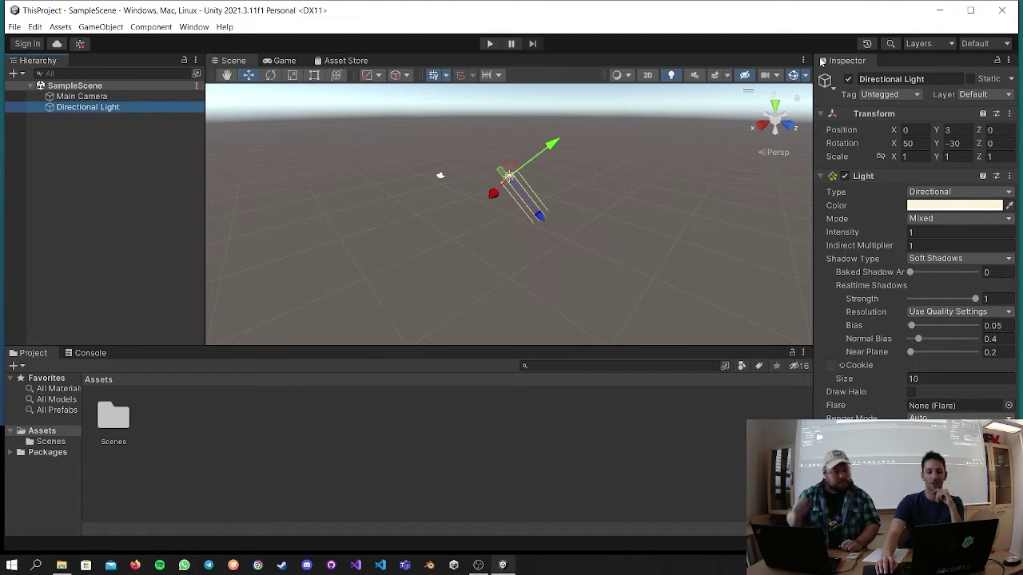
pyautogui.click(141, 95)
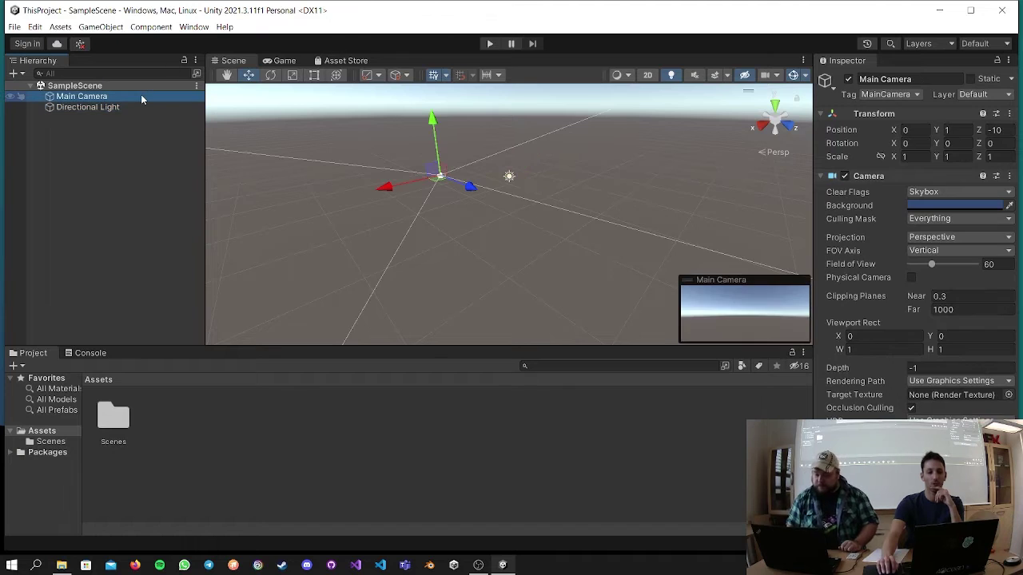
pyautogui.click(145, 115)
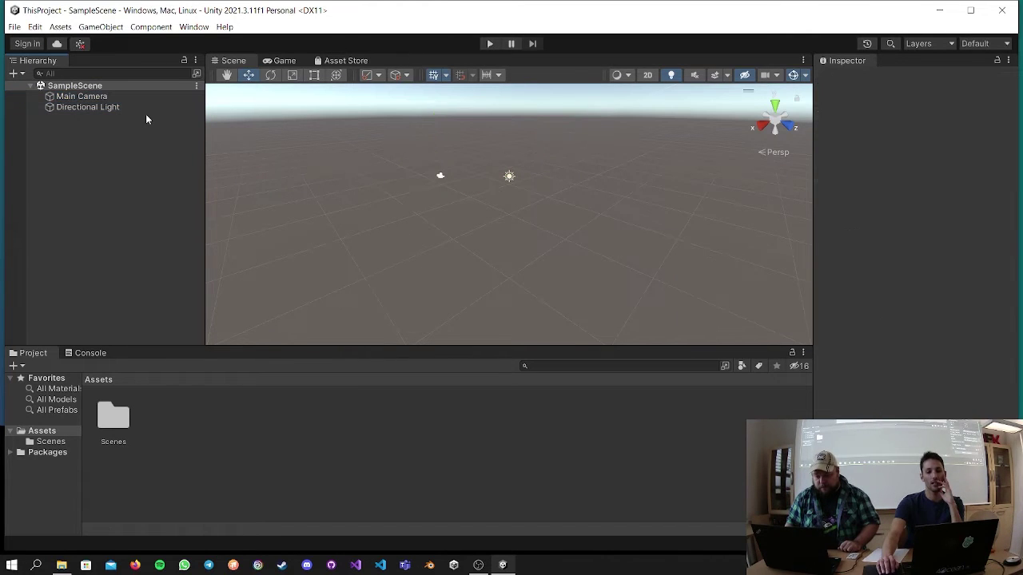
pyautogui.click(140, 108)
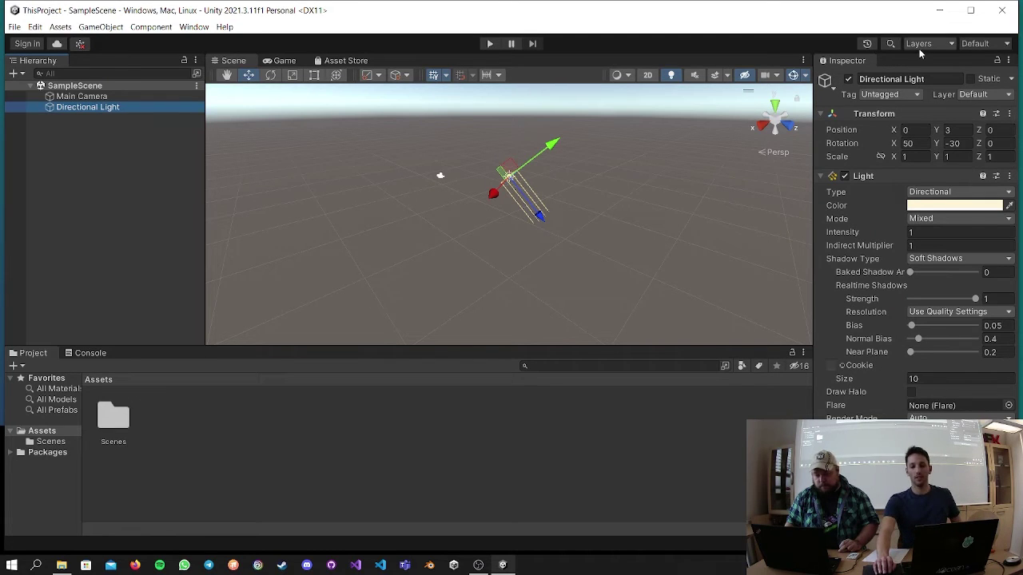
pyautogui.click(882, 113)
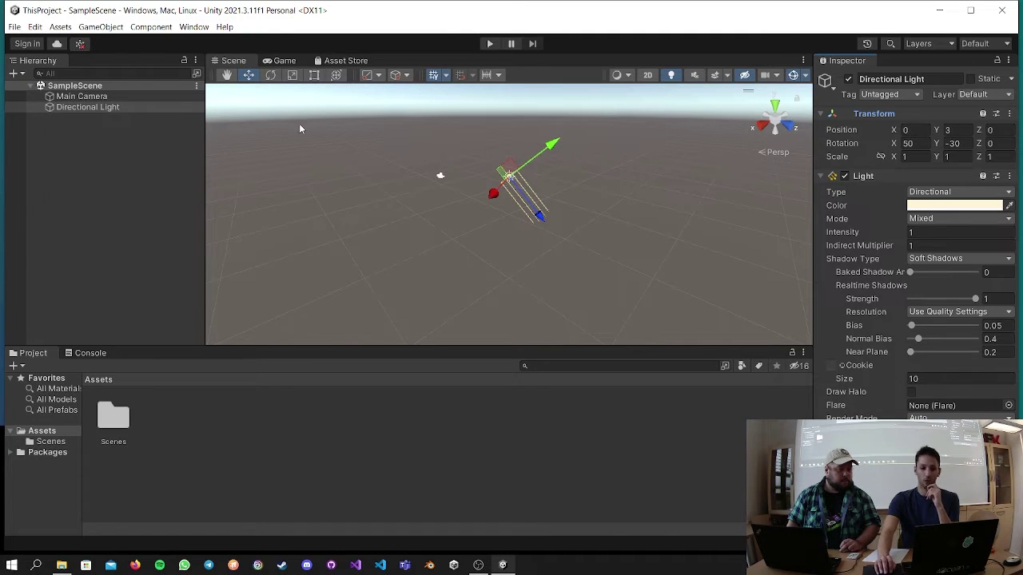
pyautogui.click(163, 176)
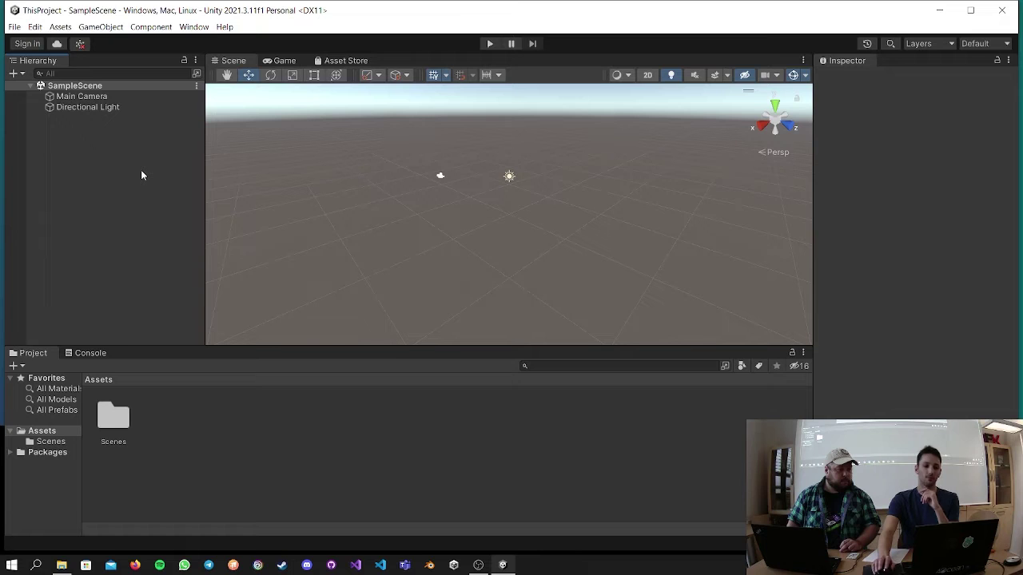
# Create a 3D Object > Cube from the Hierarchy context menu and confirm its name Cube.
pyautogui.rightClick(142, 175)
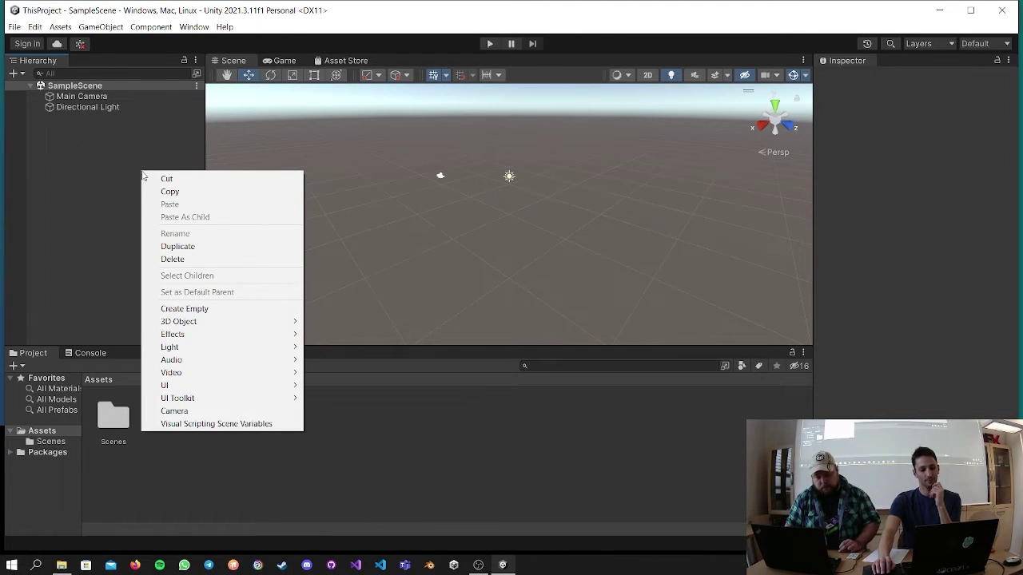
pyautogui.moveTo(222, 330)
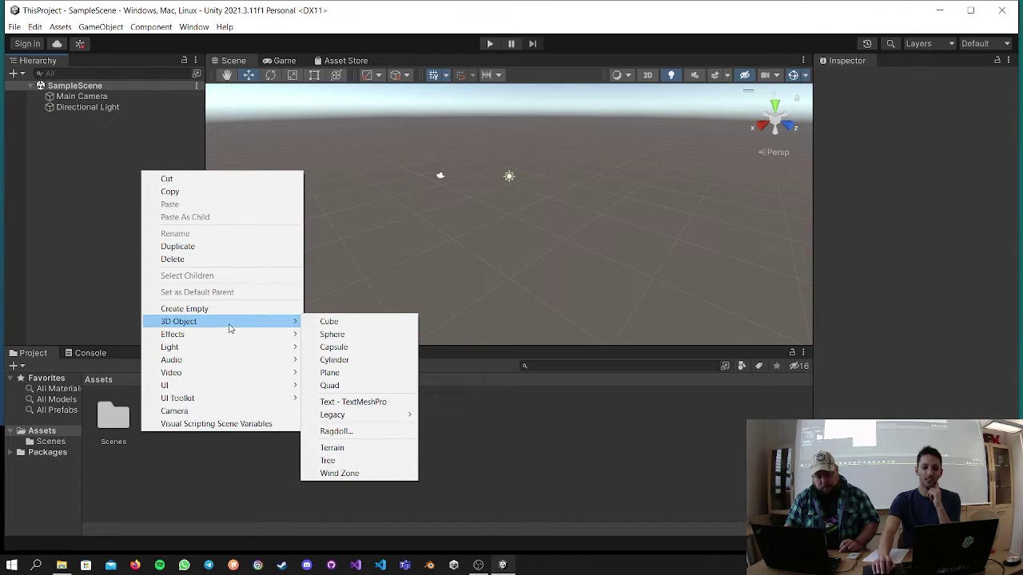
pyautogui.click(350, 322)
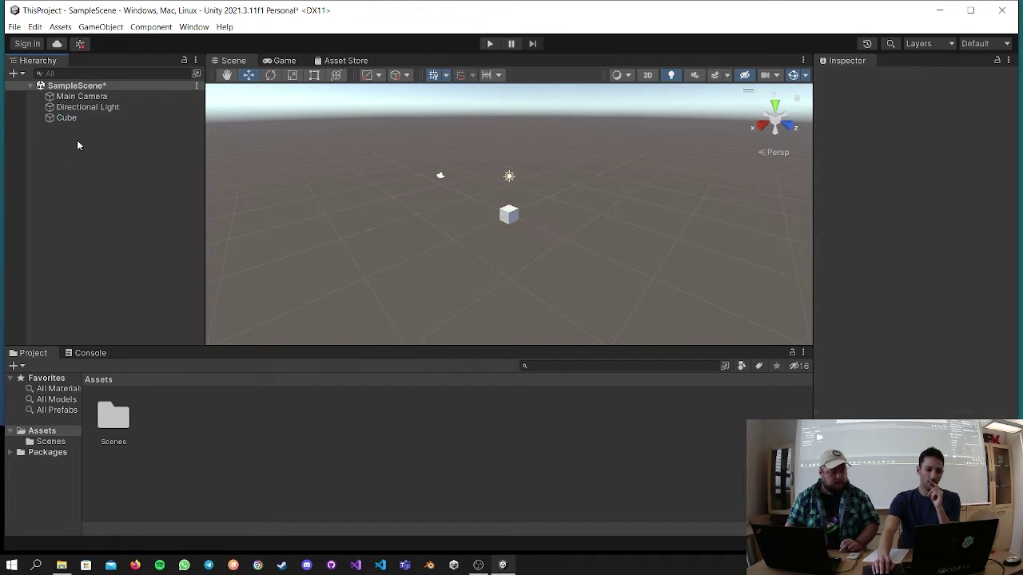
pyautogui.click(72, 119)
pyautogui.scroll(-2, 941, 187)
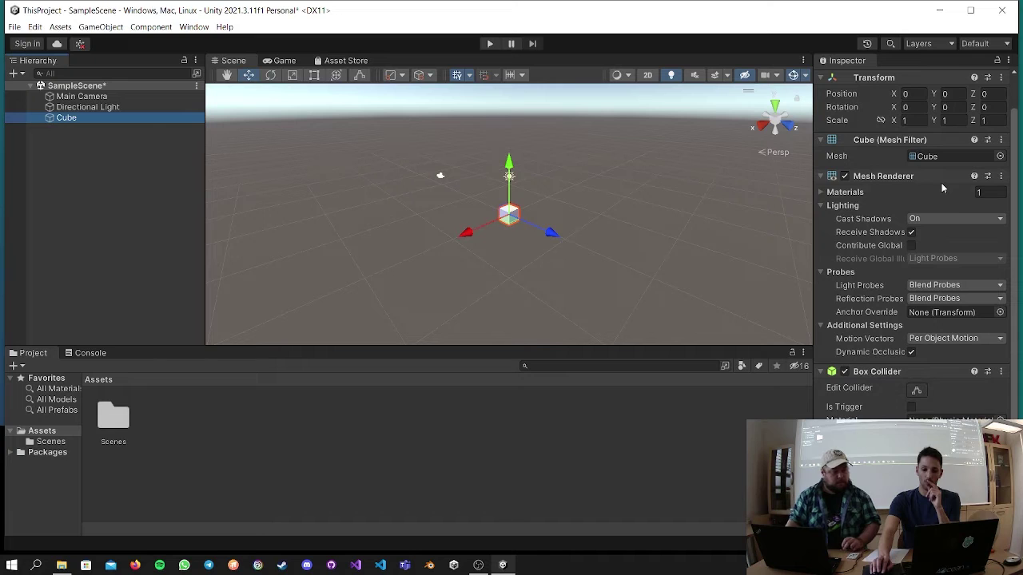
# Scrub the Cube's Transform to position 1.56, 3.14, 4.62, rotation Y -193, scale 1, 0.72, 6.52.
pyautogui.moveTo(1012, 274); pyautogui.dragTo(1007, 242)
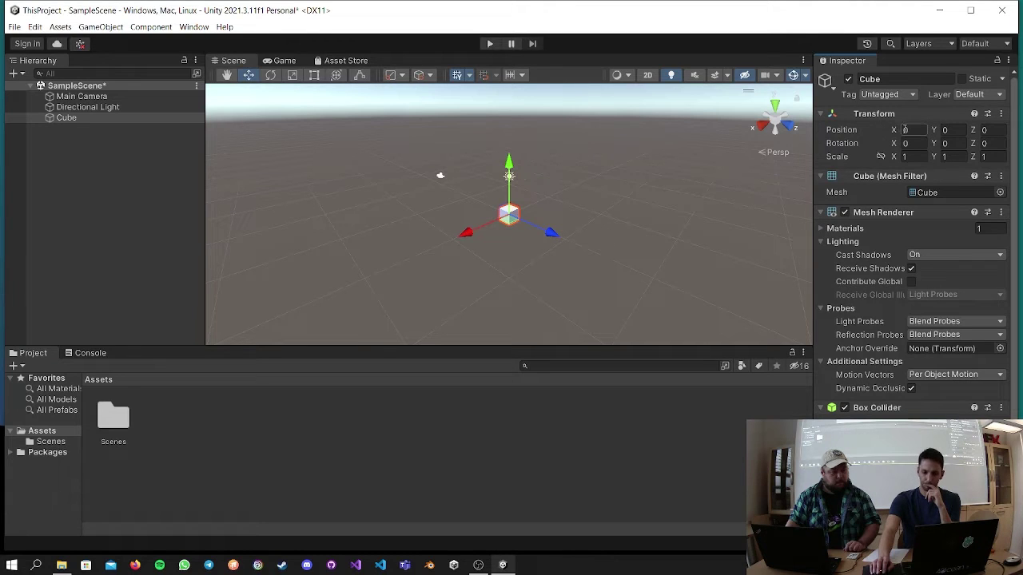
pyautogui.moveTo(901, 133); pyautogui.dragTo(999, 128)
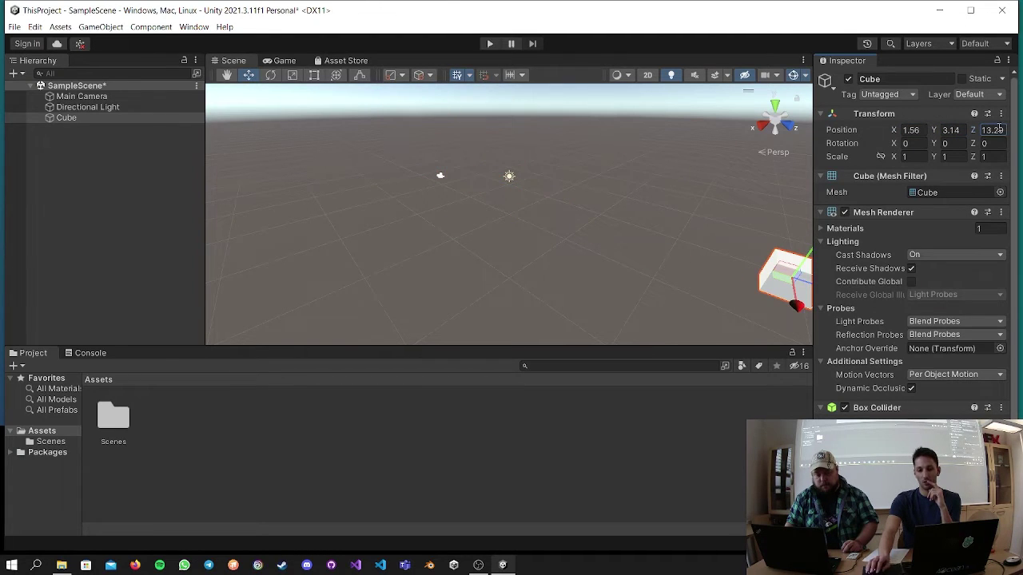
pyautogui.moveTo(934, 144); pyautogui.dragTo(90, 147)
pyautogui.moveTo(973, 135); pyautogui.dragTo(856, 135)
pyautogui.moveTo(933, 143); pyautogui.dragTo(815, 302)
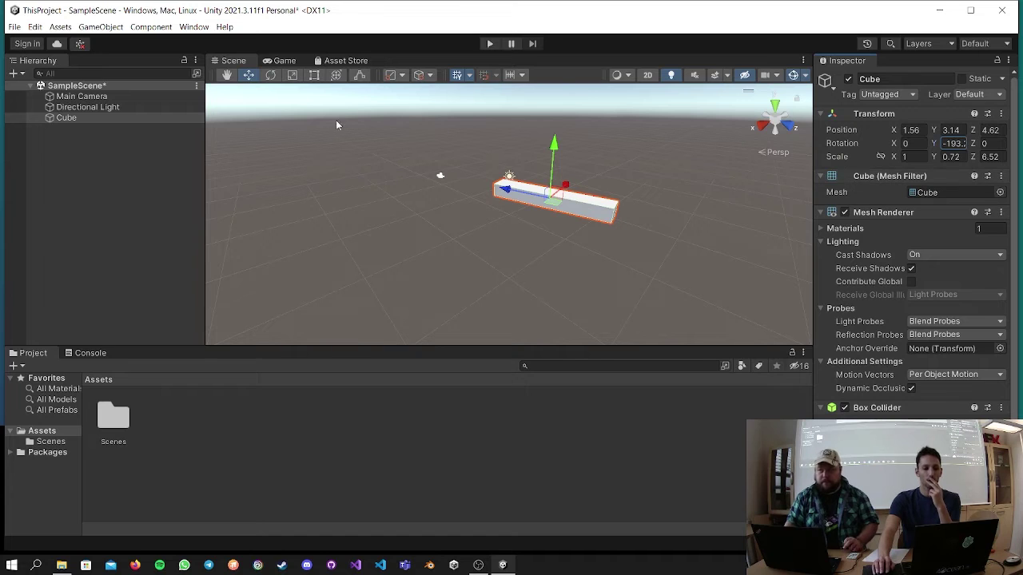
# Try the Rotate, Scale, Rect and Transform tools, then pan around the bar with the Hand tool.
pyautogui.click(272, 76)
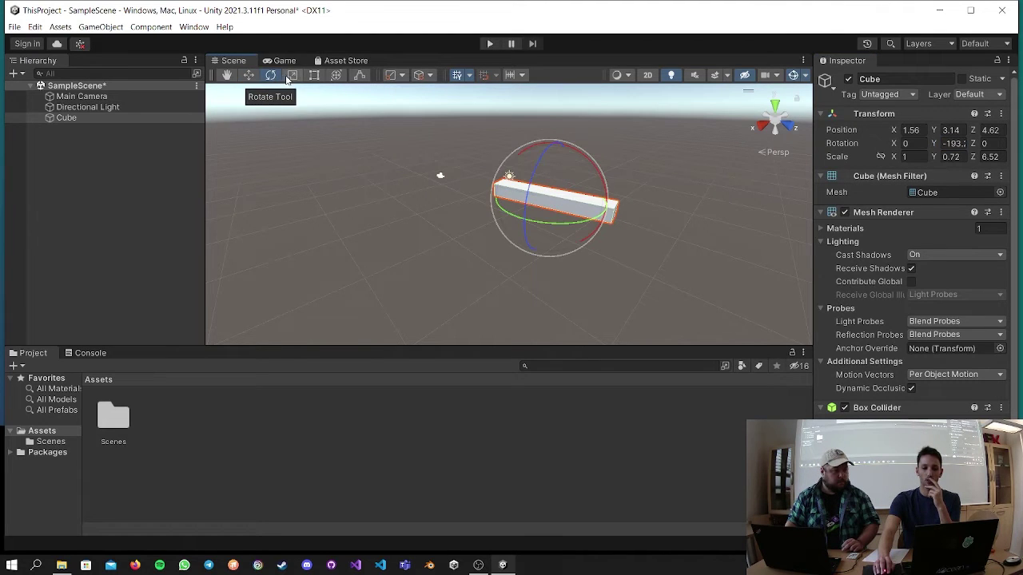
pyautogui.click(292, 75)
pyautogui.click(315, 76)
pyautogui.click(337, 75)
pyautogui.moveTo(212, 76)
pyautogui.mouseDown()
pyautogui.moveTo(225, 115)
pyautogui.moveTo(224, 75)
pyautogui.mouseUp()
pyautogui.click(227, 75)
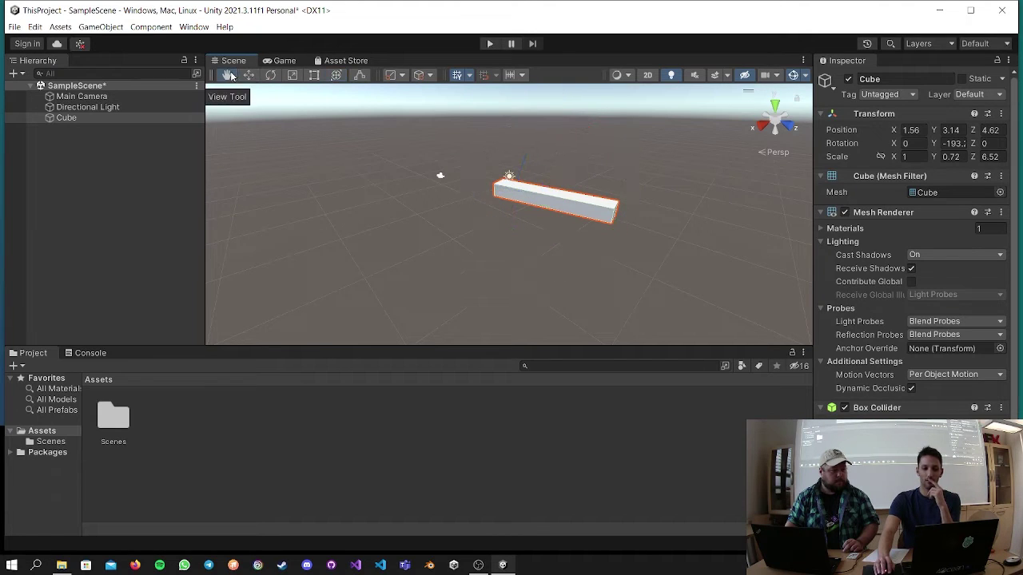
pyautogui.moveTo(575, 214); pyautogui.dragTo(492, 248)
# Drag the bar around with the Move tool, across the floor and along X.
pyautogui.click(248, 75)
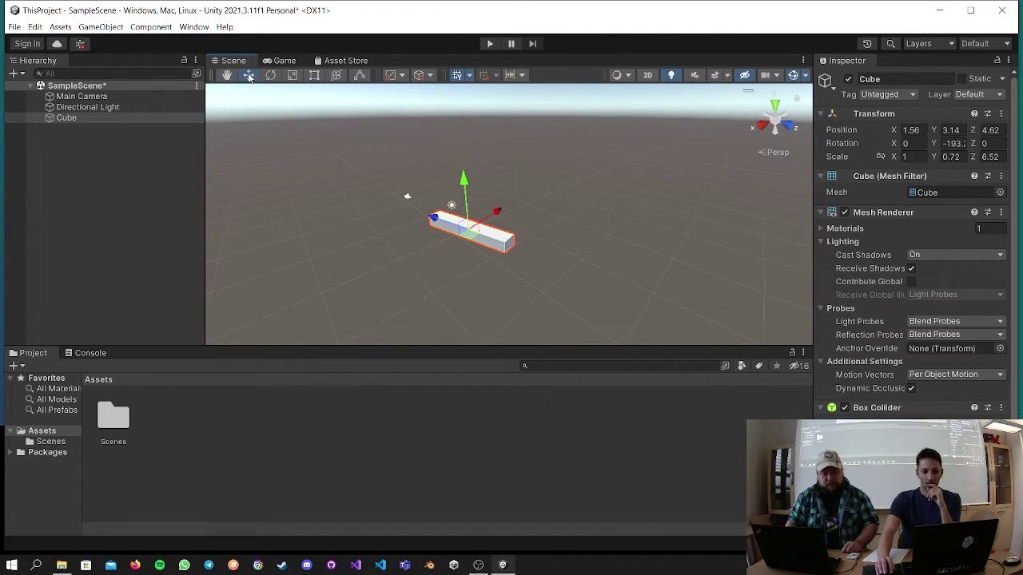
pyautogui.moveTo(508, 230); pyautogui.dragTo(506, 166)
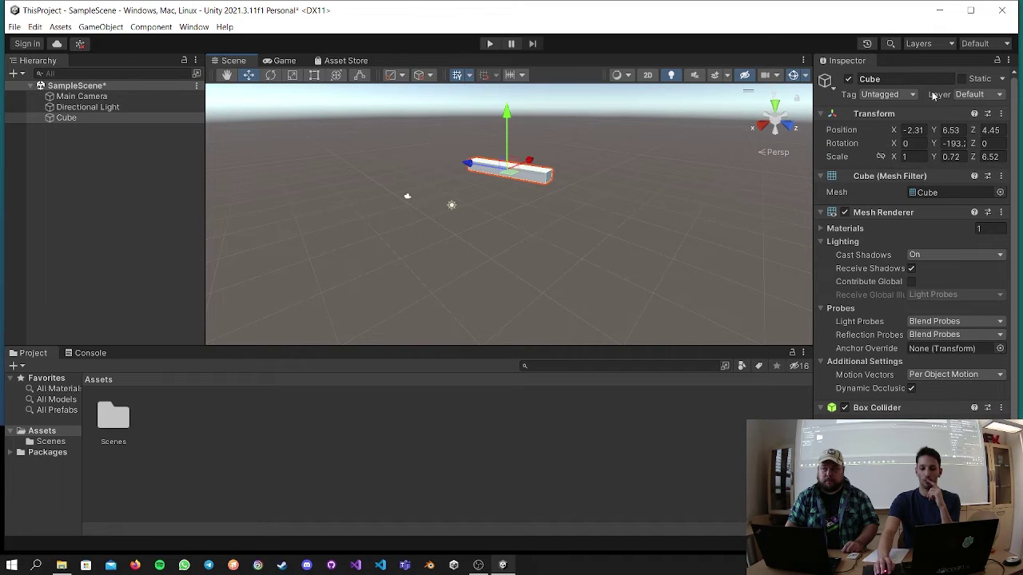
pyautogui.moveTo(473, 166); pyautogui.dragTo(402, 216)
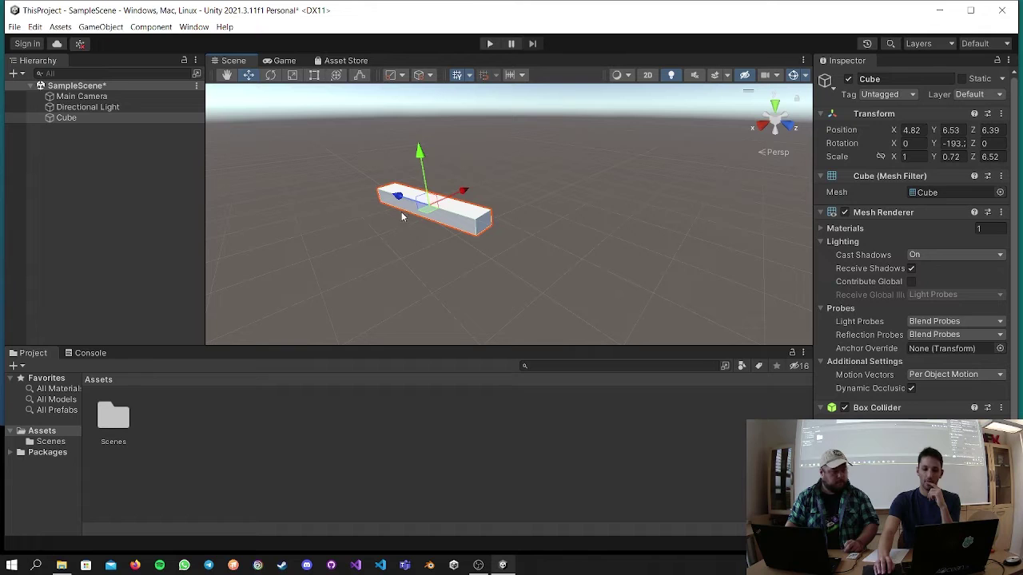
pyautogui.moveTo(463, 194); pyautogui.dragTo(452, 202)
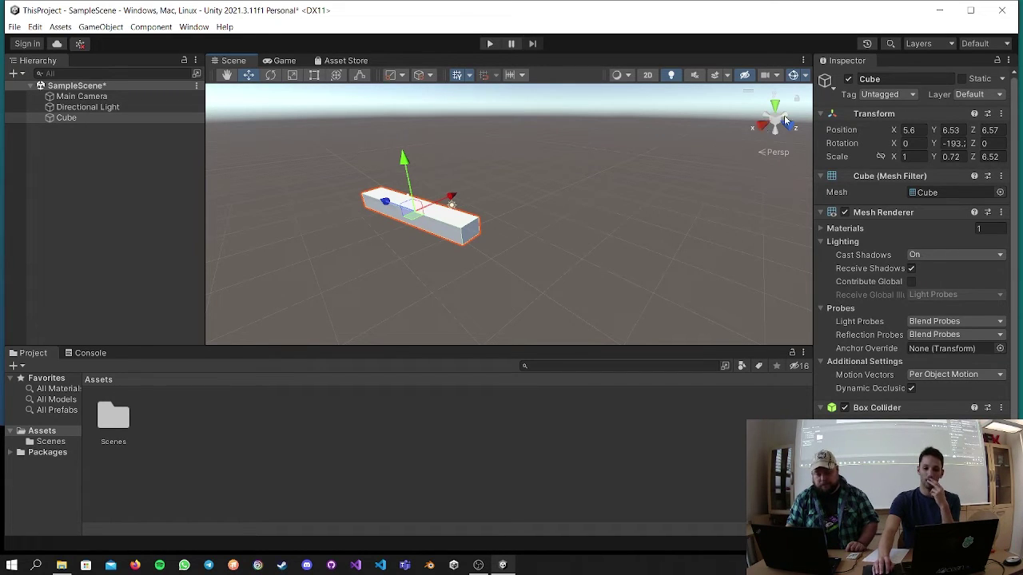
pyautogui.moveTo(451, 203); pyautogui.dragTo(470, 188)
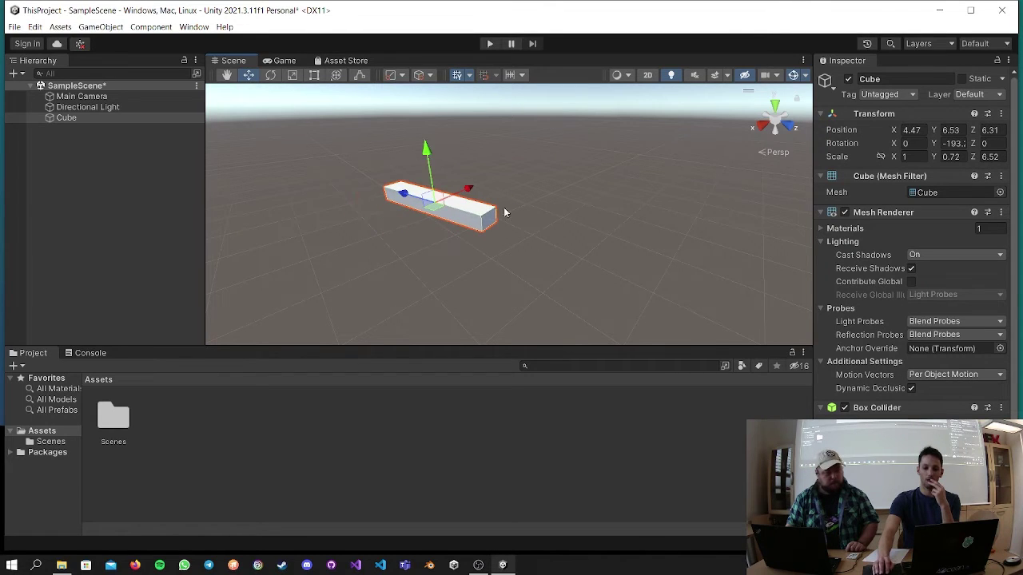
# Set Rotation Y to 0 and move the bar to position 3.86, 6.53, 6.31.
pyautogui.click(953, 143)
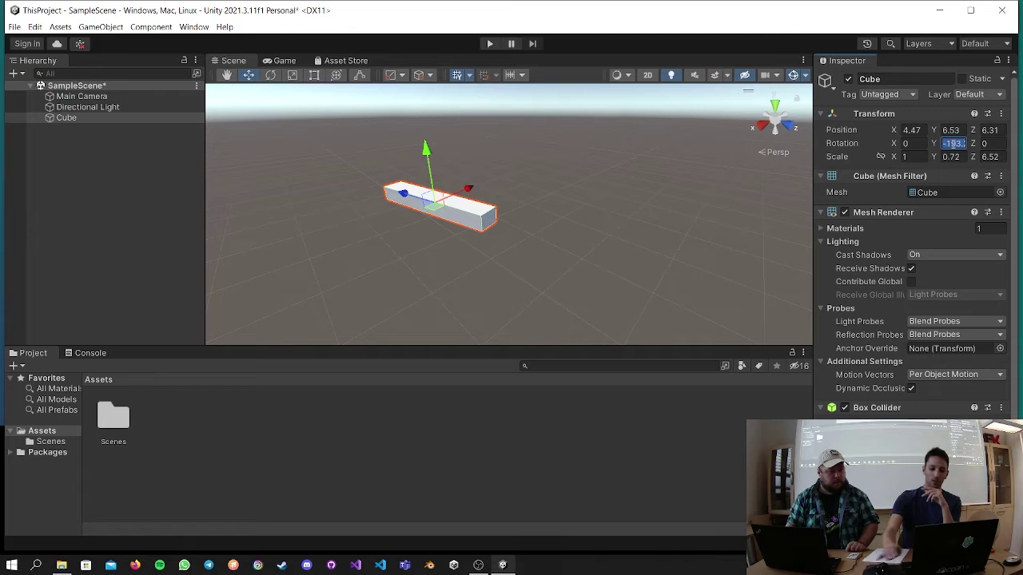
pyautogui.write('0')
pyautogui.moveTo(372, 227); pyautogui.dragTo(401, 261)
pyautogui.moveTo(491, 226); pyautogui.dragTo(526, 250)
# Drag the bar's Move gizmo up and inward to position 2.56, 6.94, 6.87.
pyautogui.click(480, 163)
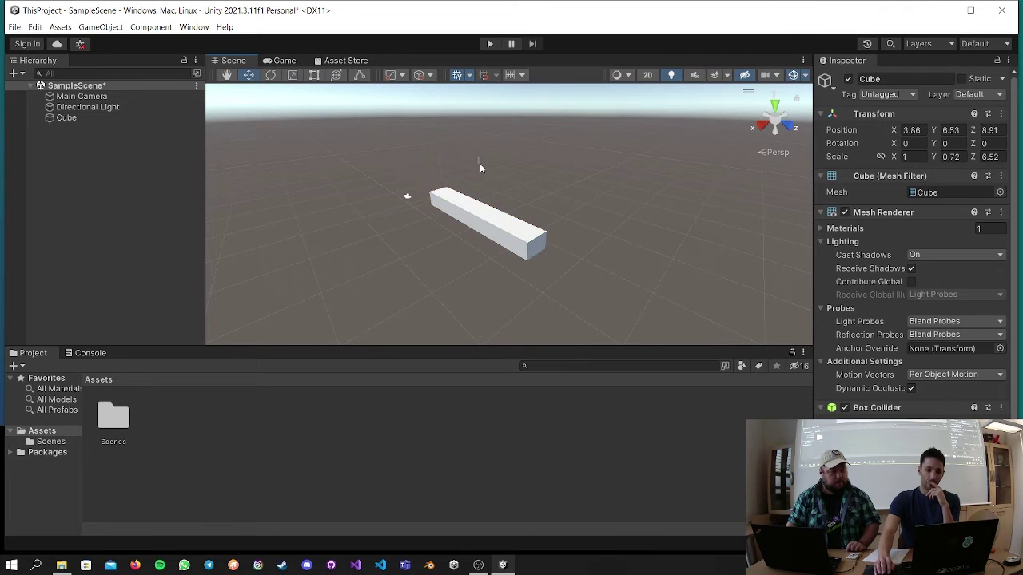
pyautogui.click(482, 203)
pyautogui.moveTo(484, 177); pyautogui.dragTo(477, 137)
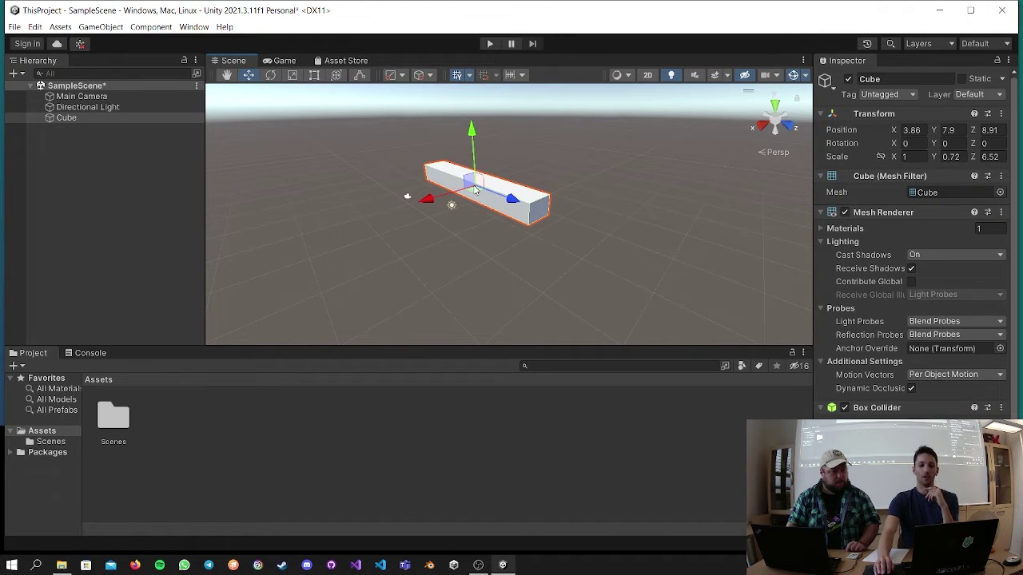
pyautogui.scroll(3, 474, 189)
pyautogui.moveTo(478, 152); pyautogui.dragTo(497, 181, button='middle')
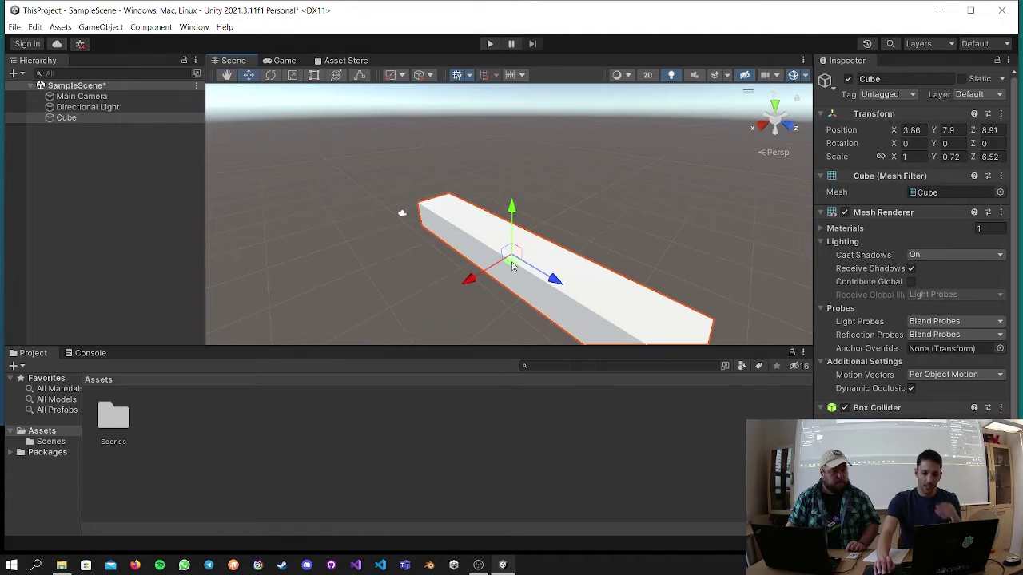
pyautogui.moveTo(515, 266); pyautogui.dragTo(495, 252)
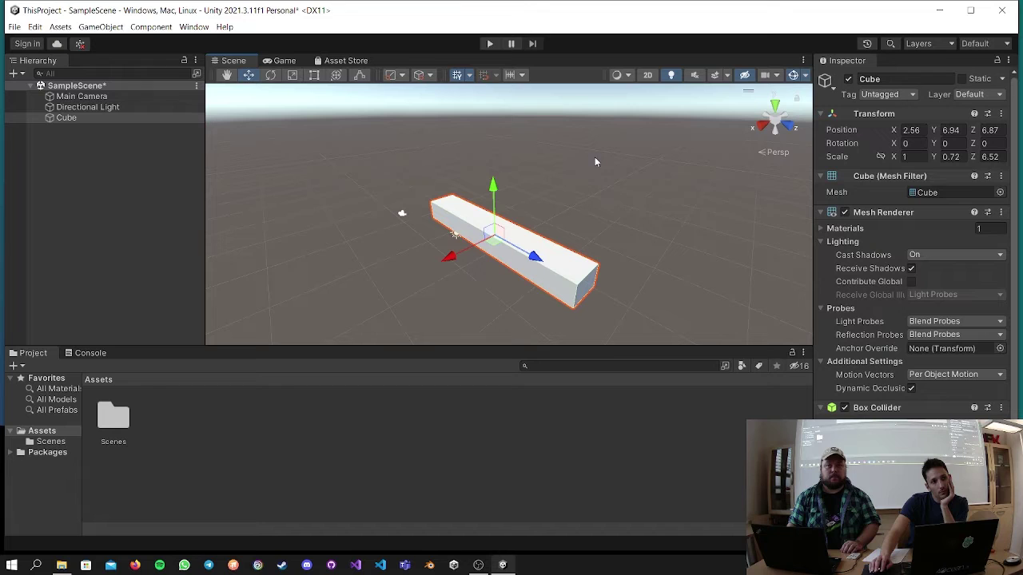
# Set Scale Y to 1 and try Scale Z at 1 and 10, ending at scale 1, 1, 10.
pyautogui.click(960, 156)
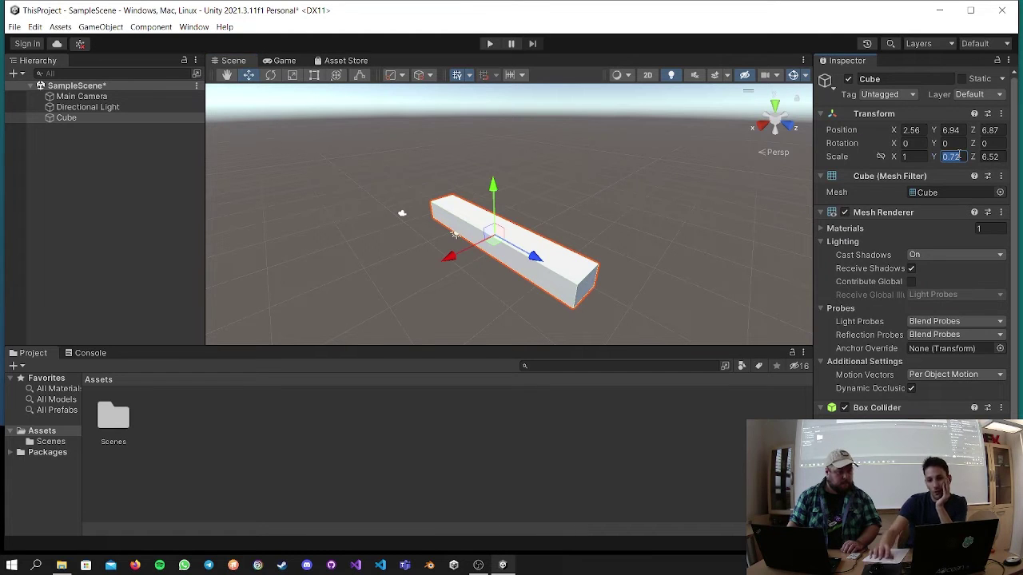
pyautogui.write('1')
pyautogui.press('Tab')
pyautogui.write('1')
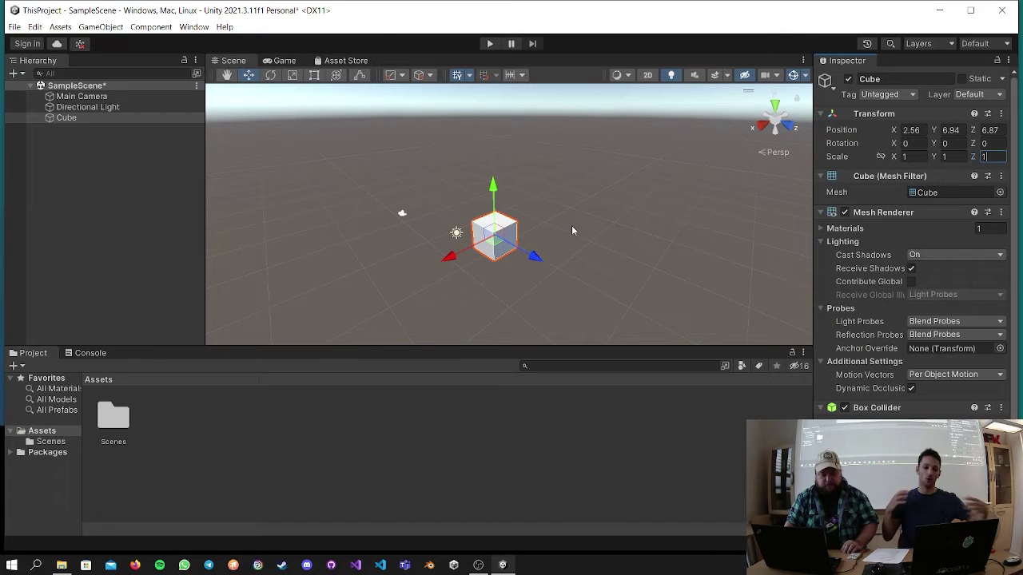
pyautogui.press('BackSpace')
pyautogui.write('10')
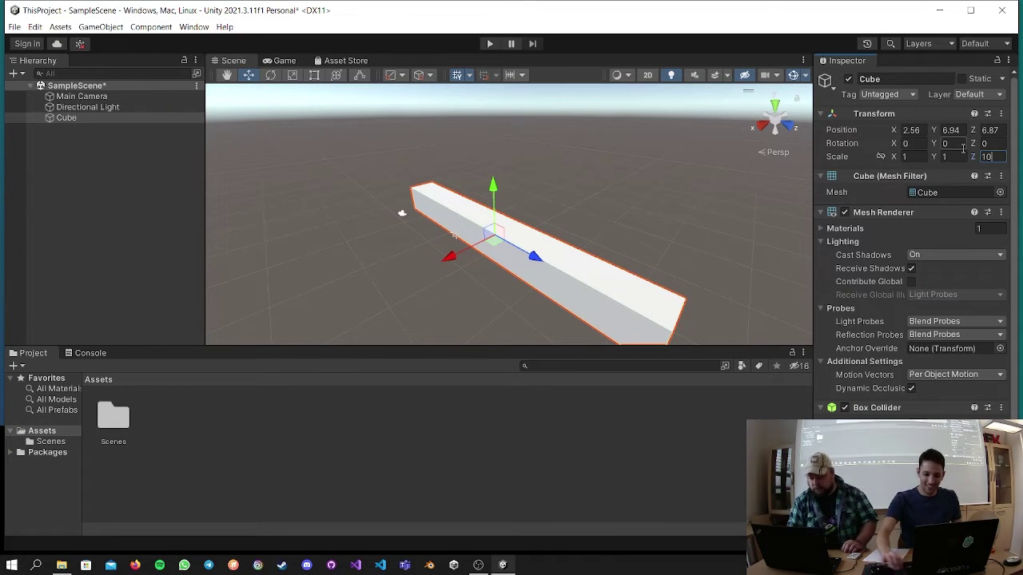
pyautogui.press('BackSpace')
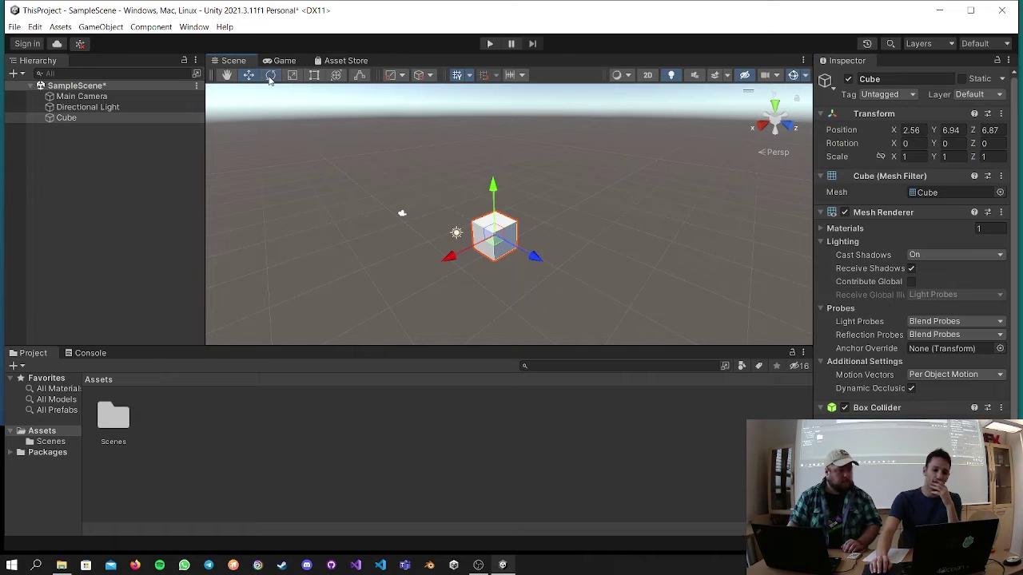
# Tilt and freely rotate the cube with the Rotate tool.
pyautogui.click(271, 75)
pyautogui.moveTo(478, 186); pyautogui.dragTo(528, 183)
pyautogui.moveTo(516, 258); pyautogui.dragTo(561, 195)
pyautogui.moveTo(471, 198); pyautogui.dragTo(477, 227)
# Stretch the cube along Z, Y and X with the Scale tool.
pyautogui.click(294, 88)
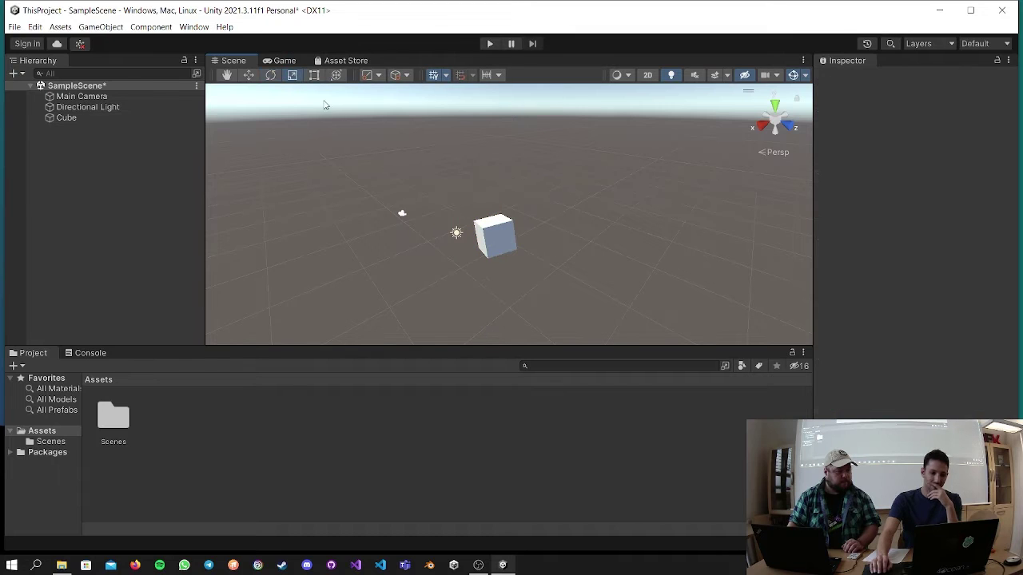
pyautogui.click(498, 231)
pyautogui.moveTo(540, 226); pyautogui.dragTo(567, 222)
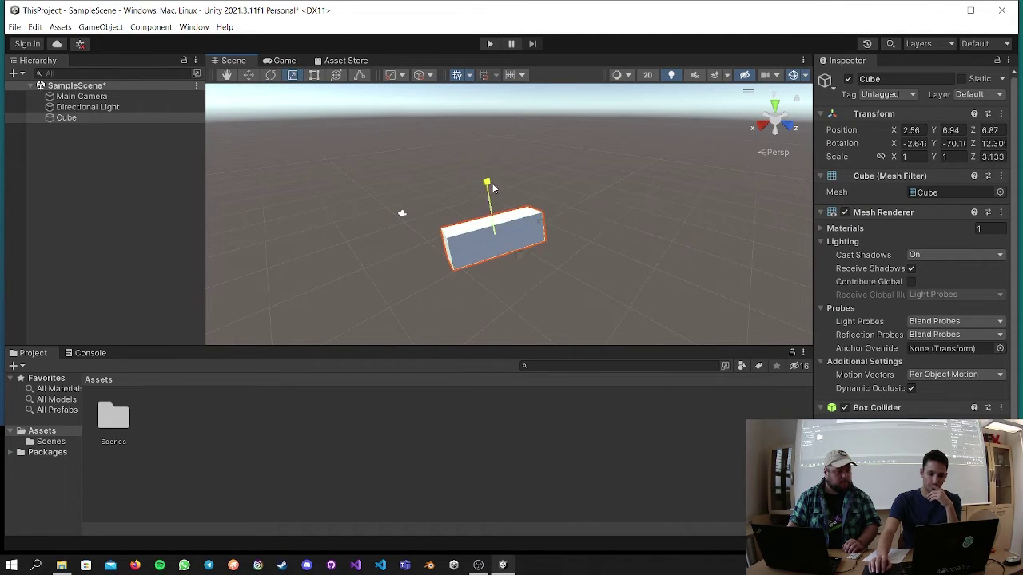
pyautogui.moveTo(493, 188); pyautogui.dragTo(490, 146)
pyautogui.moveTo(519, 256); pyautogui.dragTo(699, 278)
# Flatten the cube with the Rect tool, then rotate and shift it with the Transform tool.
pyautogui.click(314, 75)
pyautogui.scroll(-2, 571, 240)
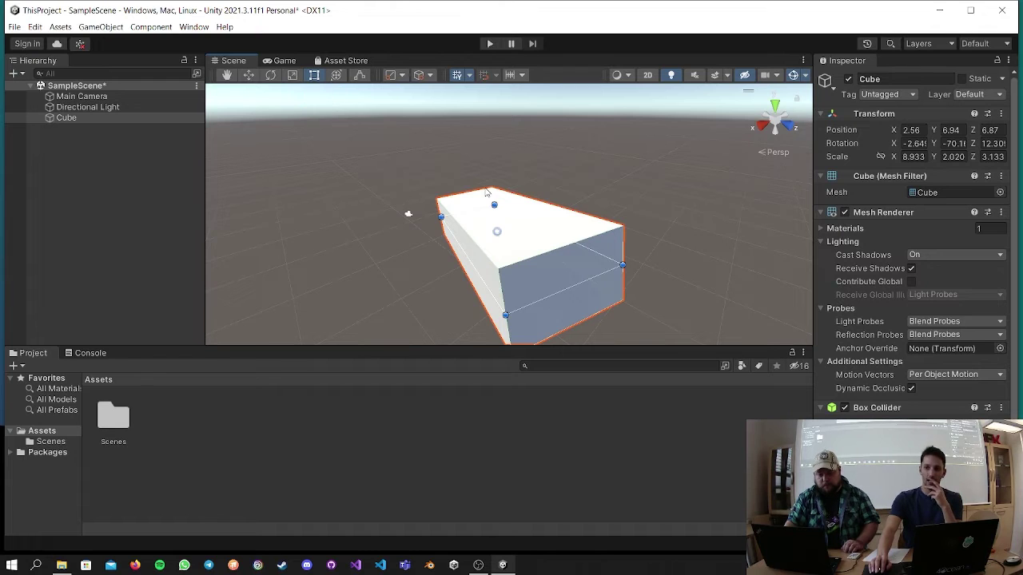
pyautogui.moveTo(505, 314); pyautogui.dragTo(489, 233)
pyautogui.click(337, 74)
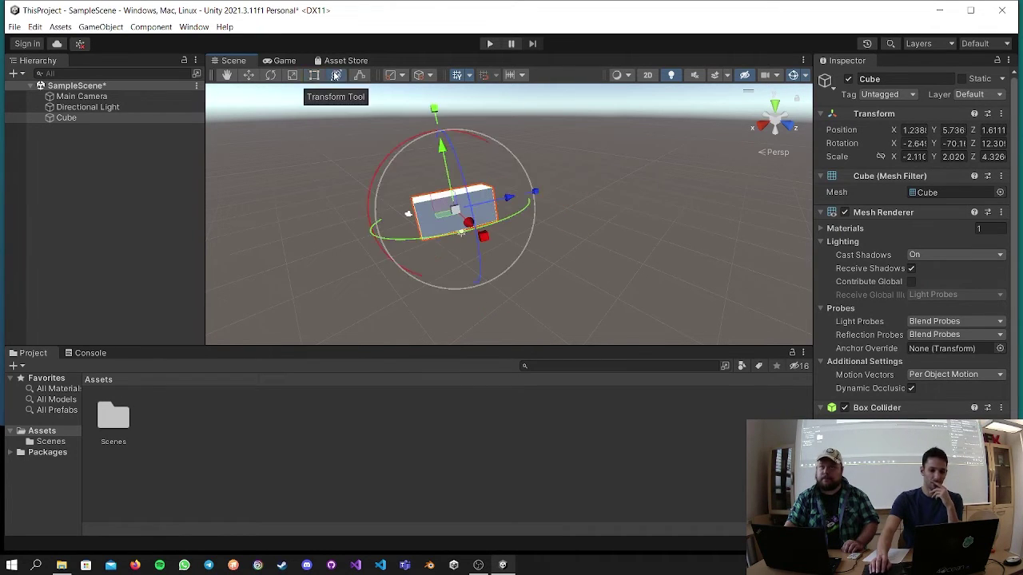
pyautogui.moveTo(504, 261); pyautogui.dragTo(470, 228)
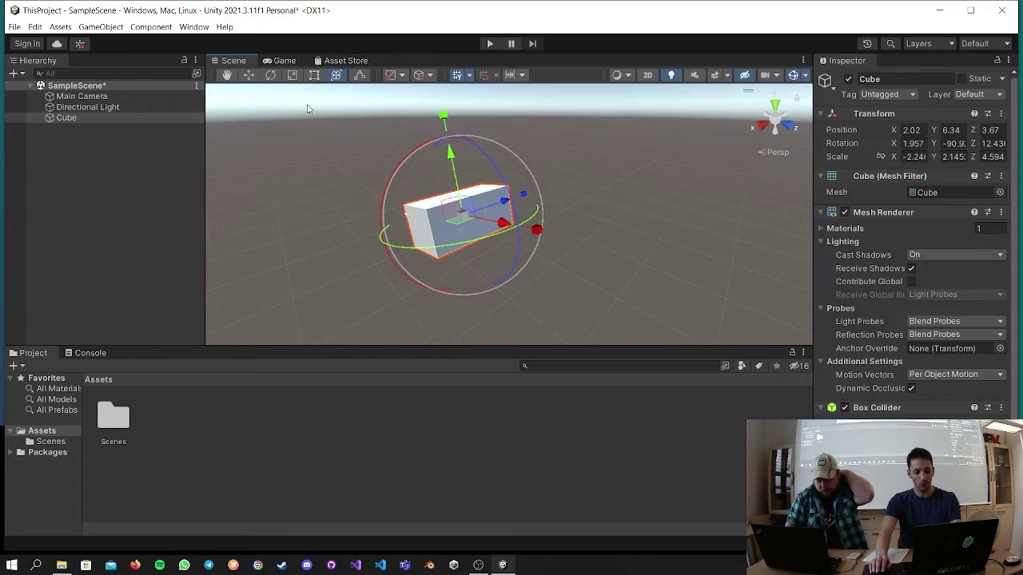
# Pan around the cube, then lift it higher above the ground with the Move tool.
pyautogui.press('q')
pyautogui.moveTo(438, 148); pyautogui.dragTo(475, 155)
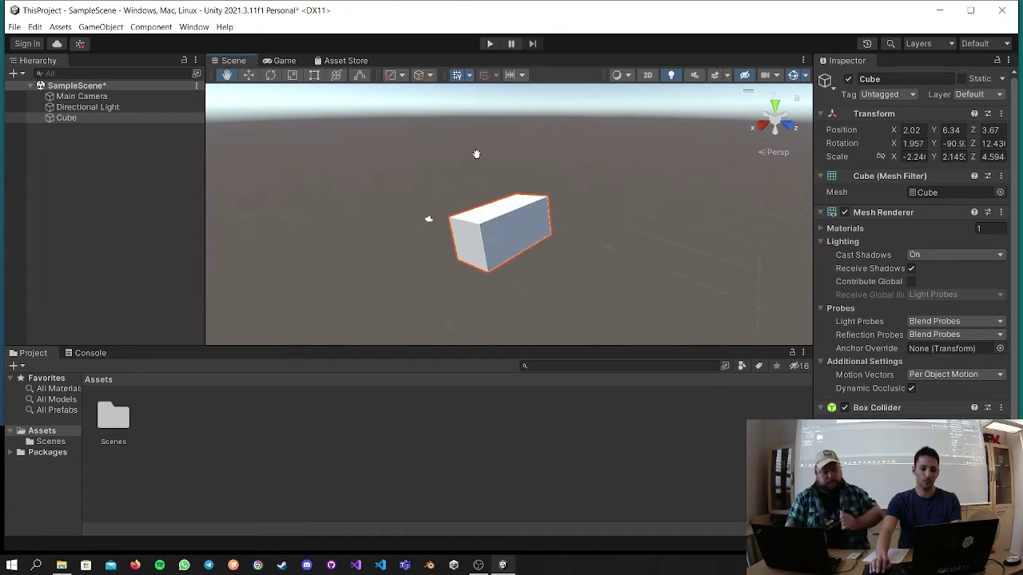
pyautogui.scroll(-2, 541, 165)
pyautogui.press('w')
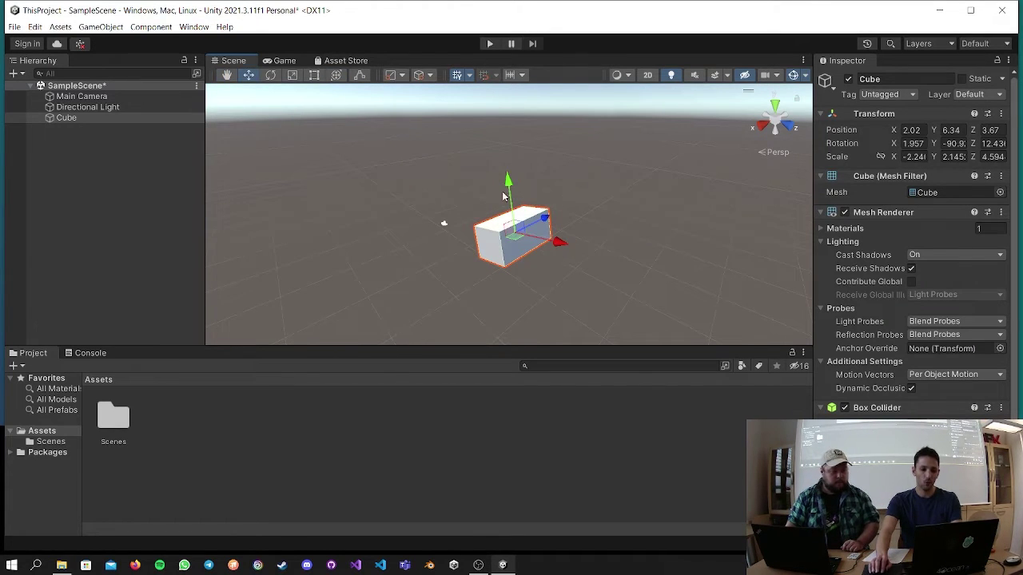
pyautogui.moveTo(544, 217); pyautogui.dragTo(538, 174)
# Cycle through the tool shortcuts Q, W, E, R, T and Y.
pyautogui.press('e')
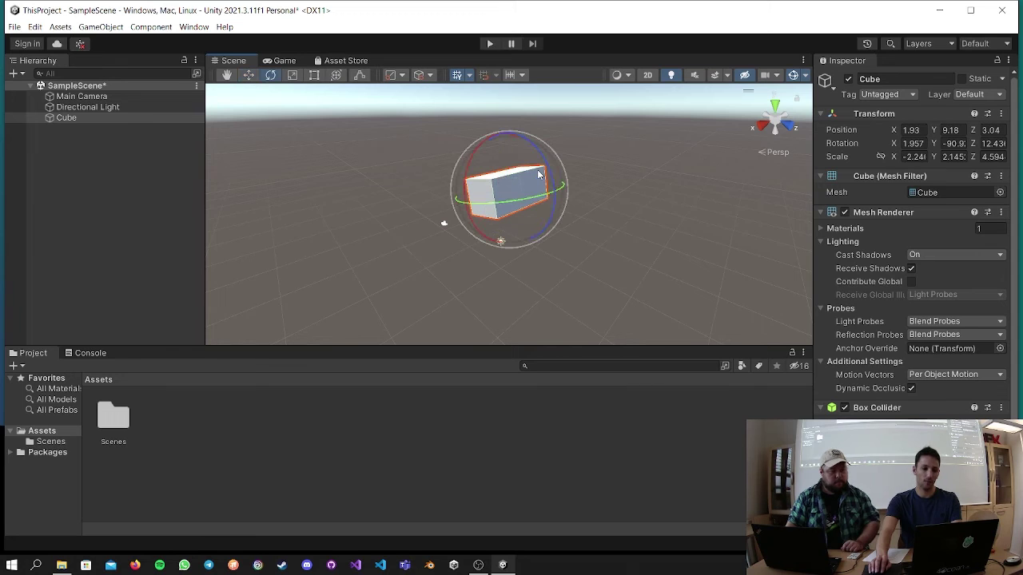
pyautogui.press('r')
pyautogui.press('t')
pyautogui.press('q')
pyautogui.press('w')
pyautogui.press('e')
pyautogui.press('r')
pyautogui.press('t')
pyautogui.press('y')
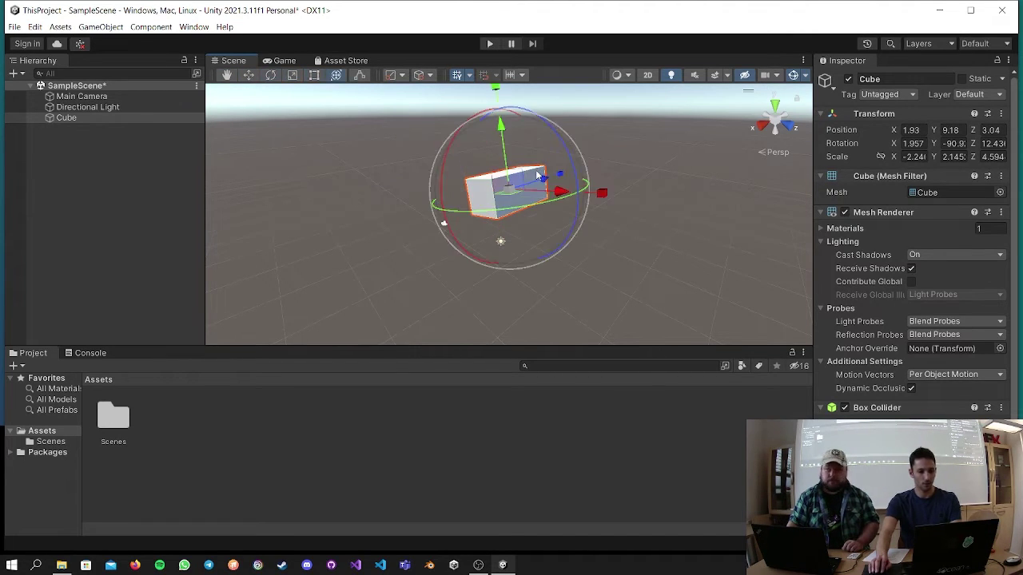
pyautogui.press('q')
# Pan and orbit the view to inspect the cube's other faces.
pyautogui.moveTo(445, 221)
pyautogui.mouseDown()
pyautogui.moveTo(422, 288)
pyautogui.moveTo(474, 215)
pyautogui.moveTo(439, 227)
pyautogui.mouseUp()
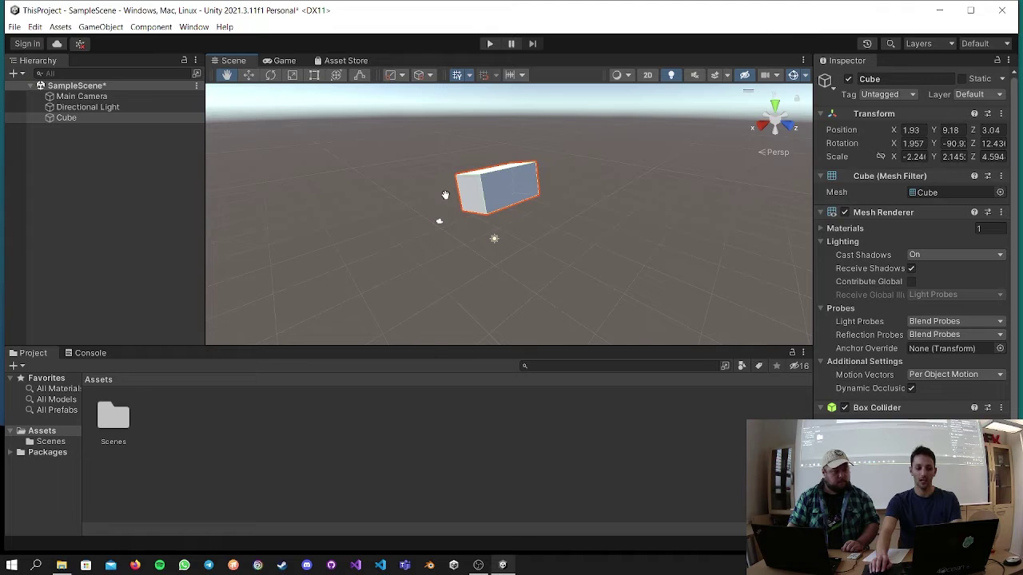
pyautogui.moveTo(556, 146); pyautogui.dragTo(528, 167)
pyautogui.moveTo(528, 167); pyautogui.dragTo(480, 195, button='right')
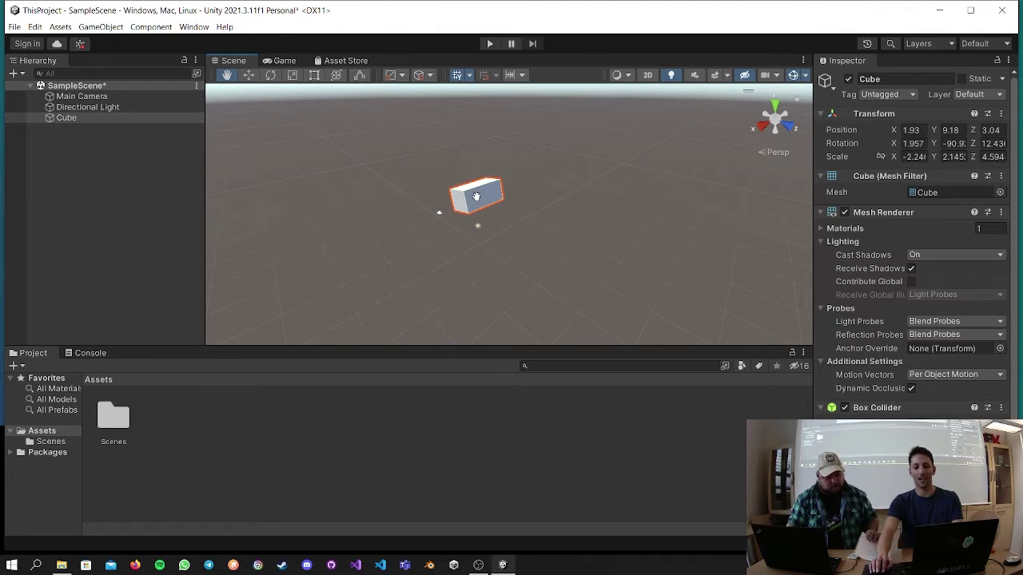
pyautogui.moveTo(476, 196); pyautogui.dragTo(585, 156, button='right')
pyautogui.moveTo(592, 150); pyautogui.dragTo(495, 191)
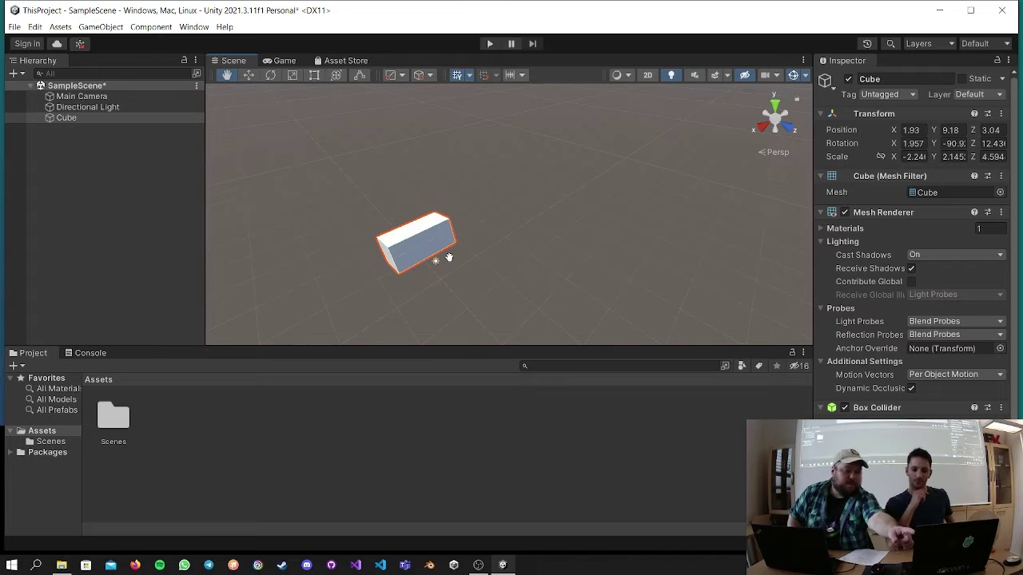
pyautogui.rightClick(877, 113)
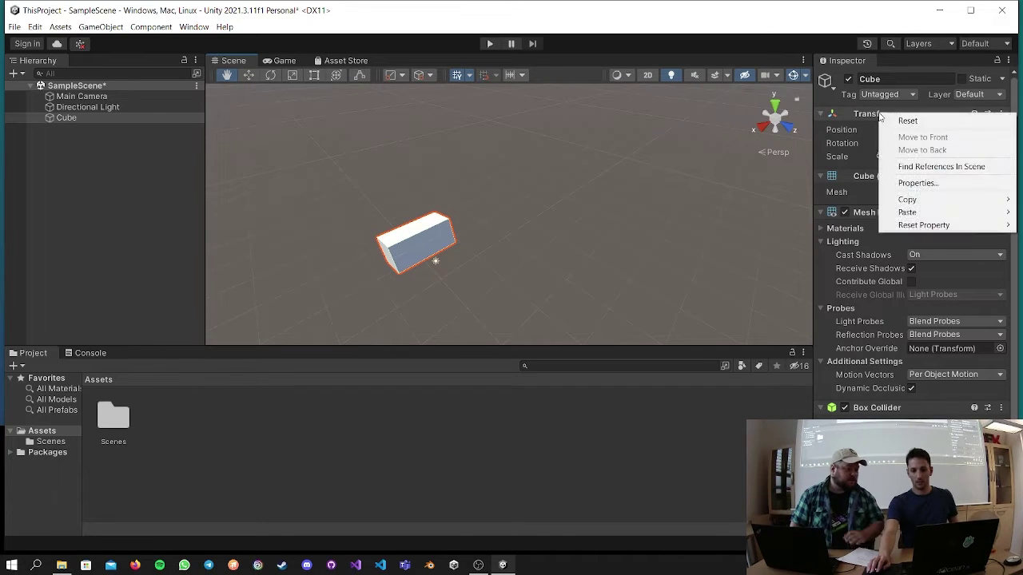
# Reset the Cube's Transform to origin, zero rotation, scale 1, and frame it with F.
pyautogui.click(897, 119)
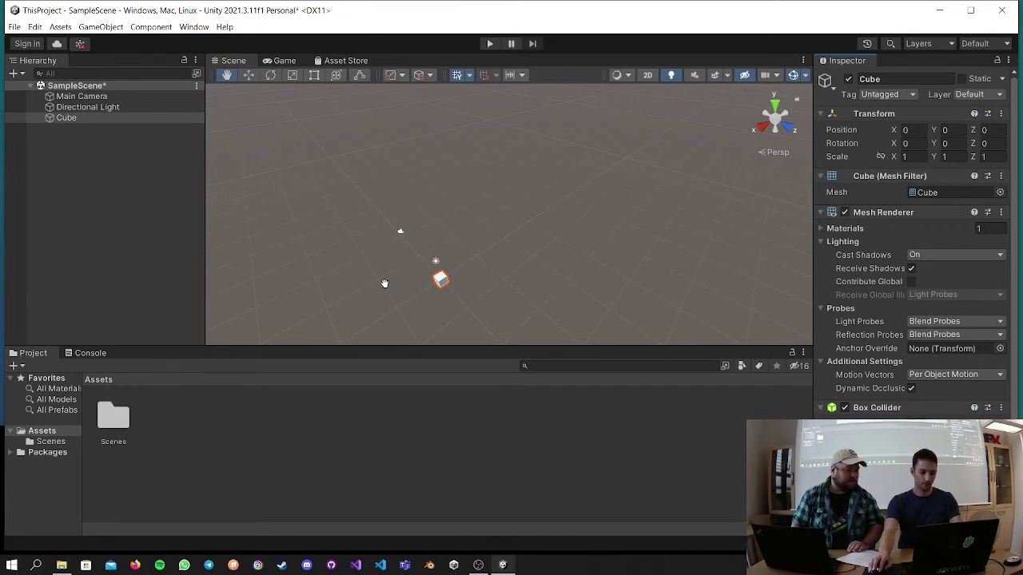
pyautogui.click(111, 107)
pyautogui.click(120, 118)
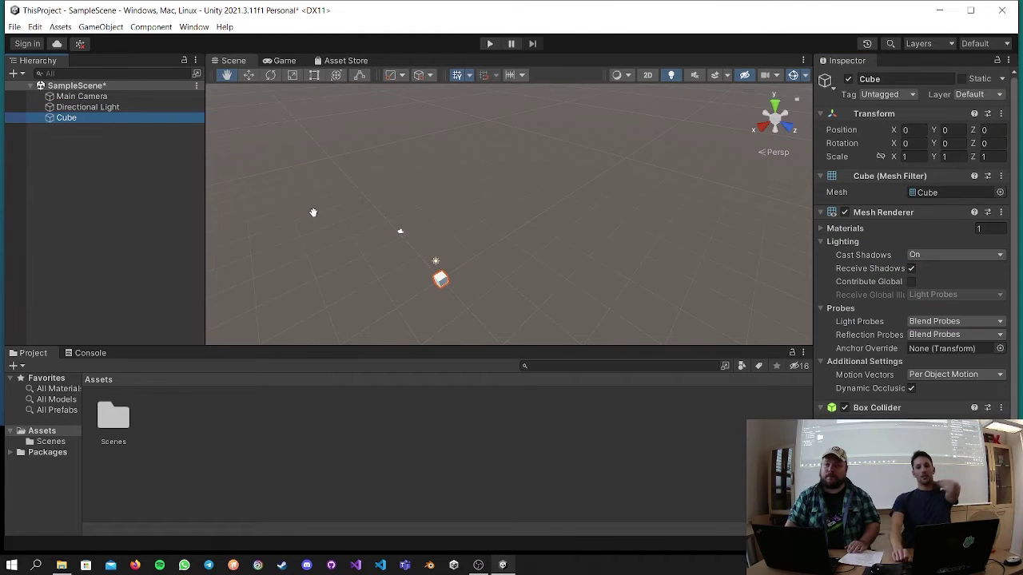
pyautogui.press('f')
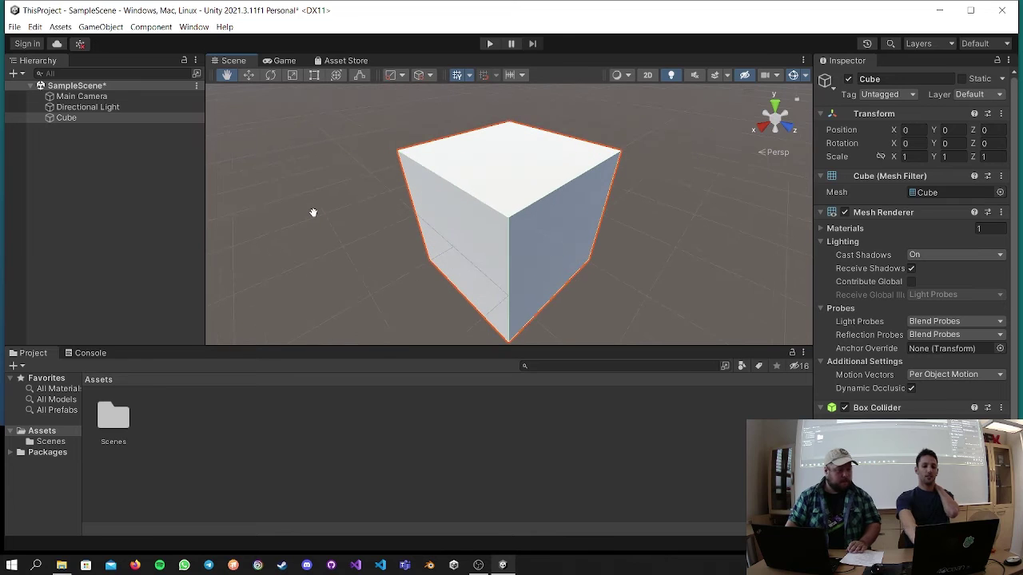
# Reframe the Cube and orbit to a three-quarter view from above showing the horizon.
pyautogui.scroll(-5, 559, 167)
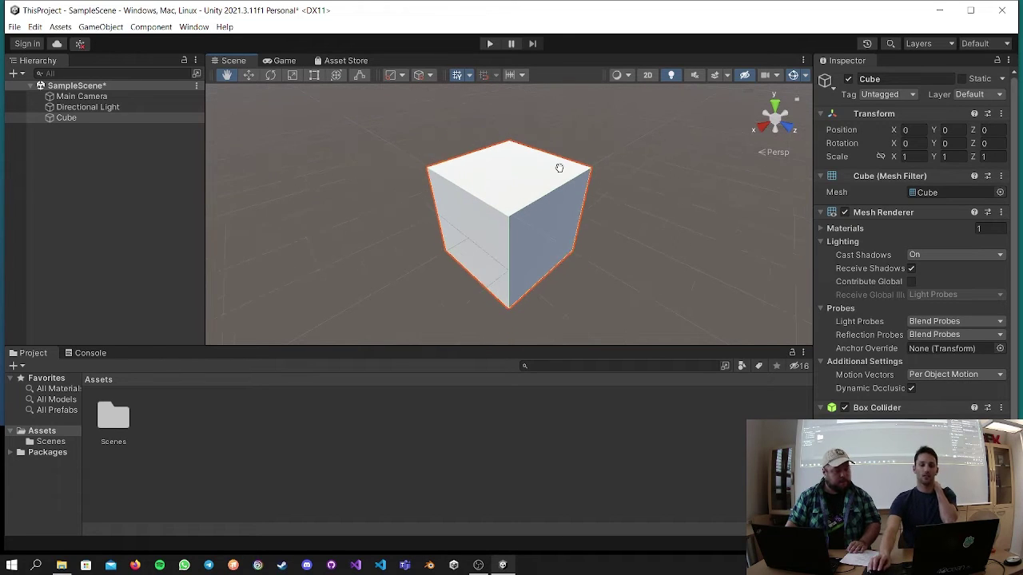
pyautogui.moveTo(564, 160); pyautogui.dragTo(449, 265)
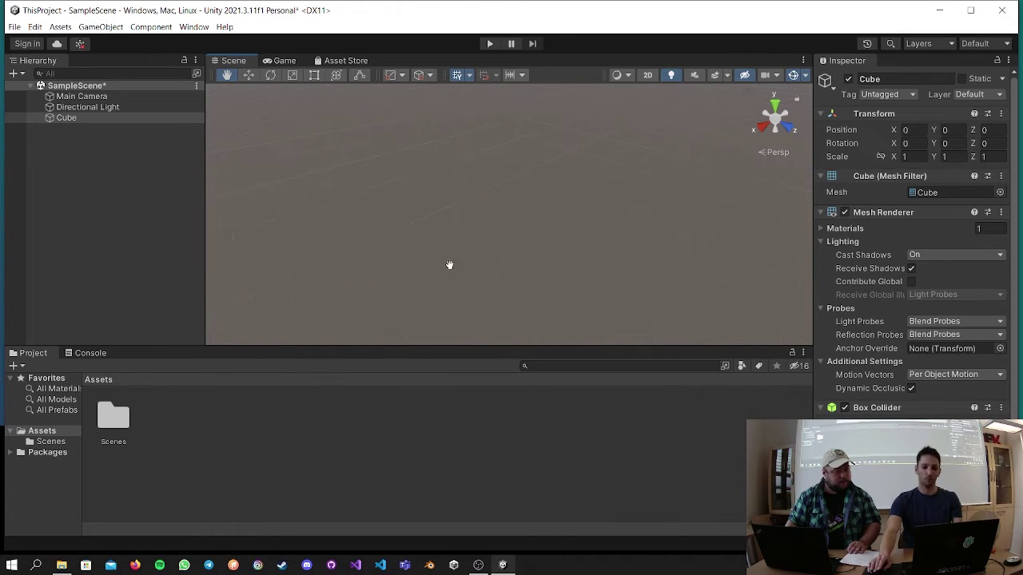
pyautogui.moveTo(366, 221); pyautogui.dragTo(603, 140, button='right')
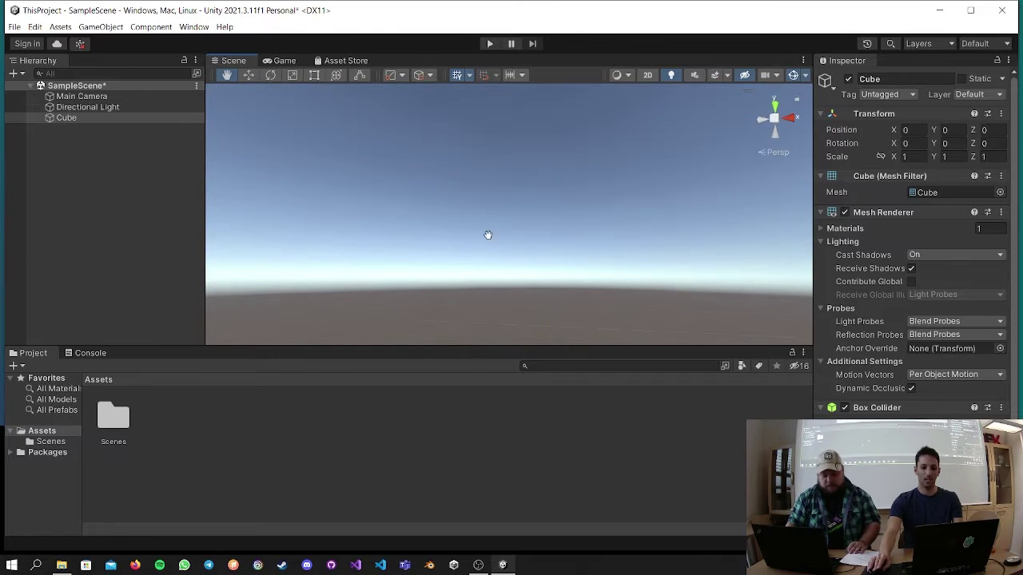
pyautogui.click(104, 118)
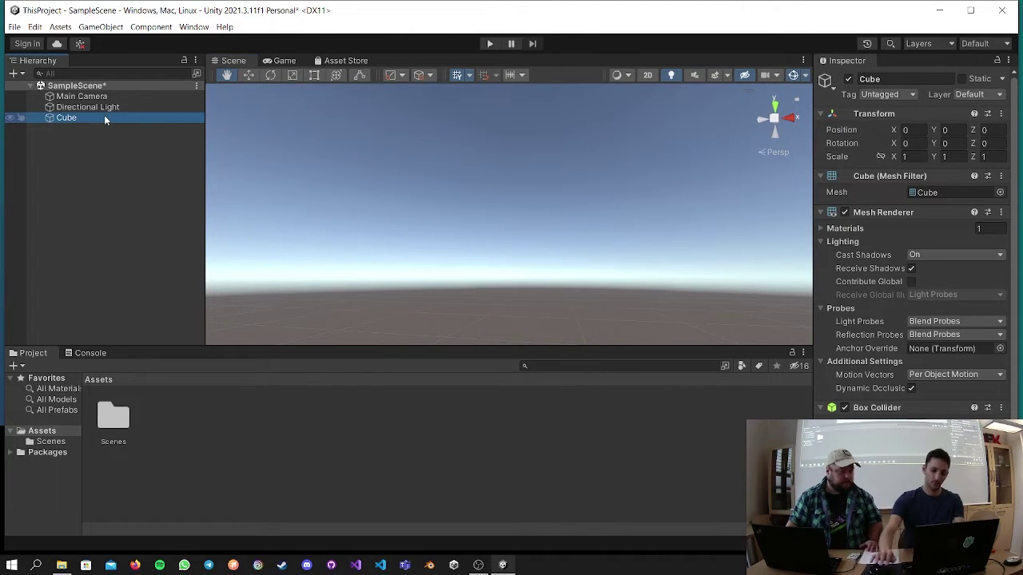
pyautogui.doubleClick(104, 118)
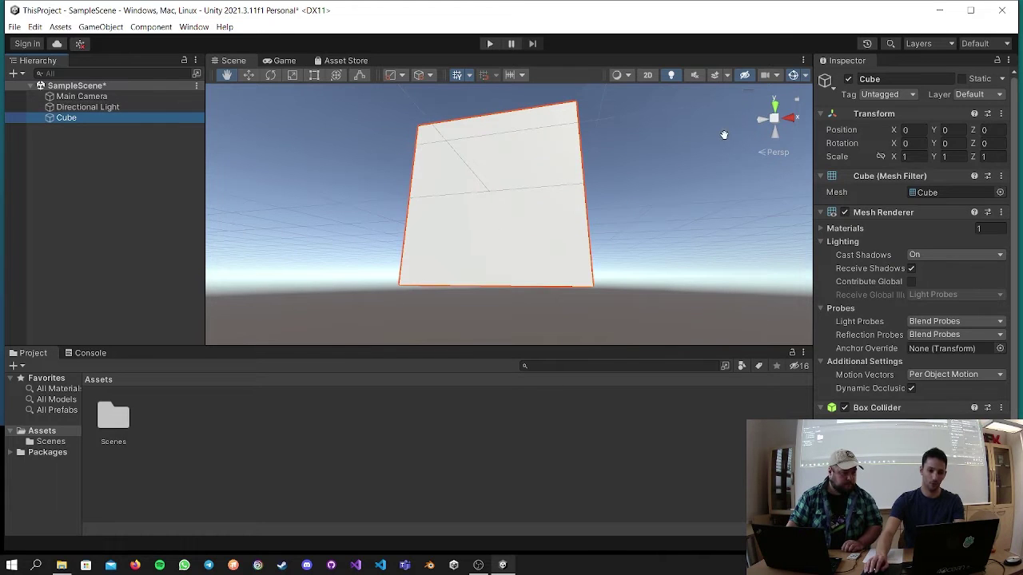
pyautogui.moveTo(728, 162); pyautogui.dragTo(559, 245, button='right')
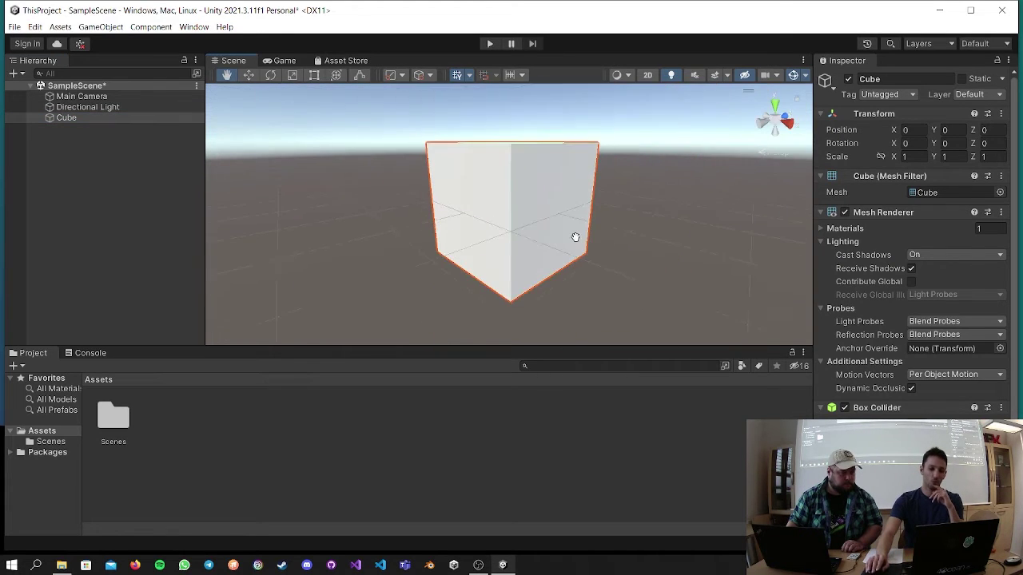
pyautogui.moveTo(646, 171); pyautogui.dragTo(593, 203, button='right')
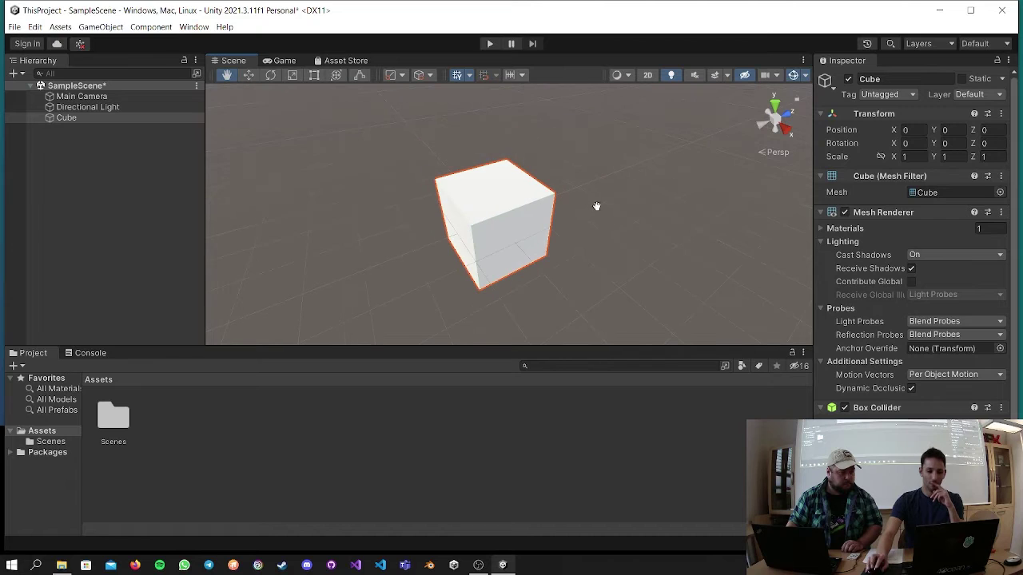
pyautogui.moveTo(610, 233); pyautogui.dragTo(607, 208)
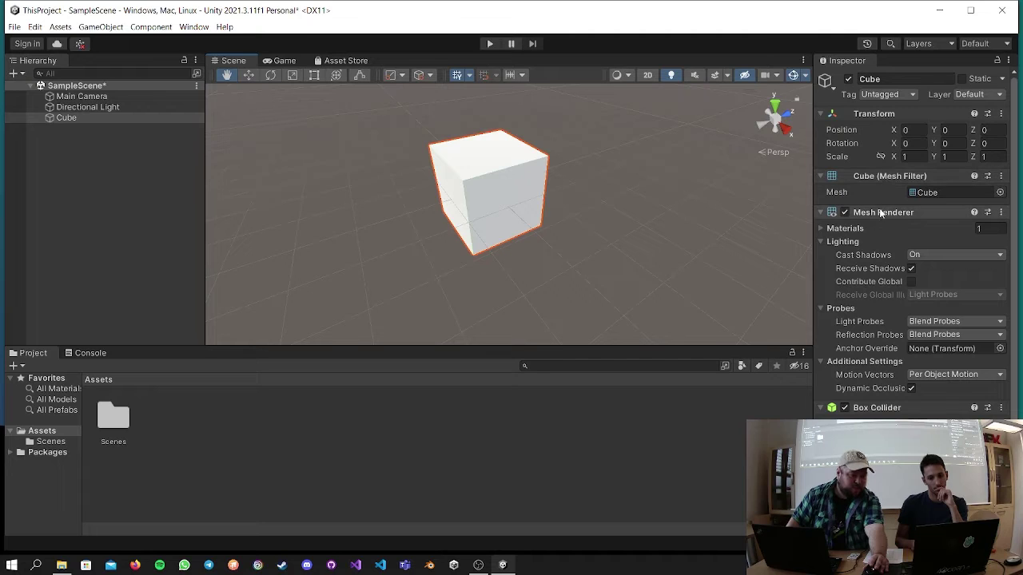
pyautogui.scroll(-2, 896, 240)
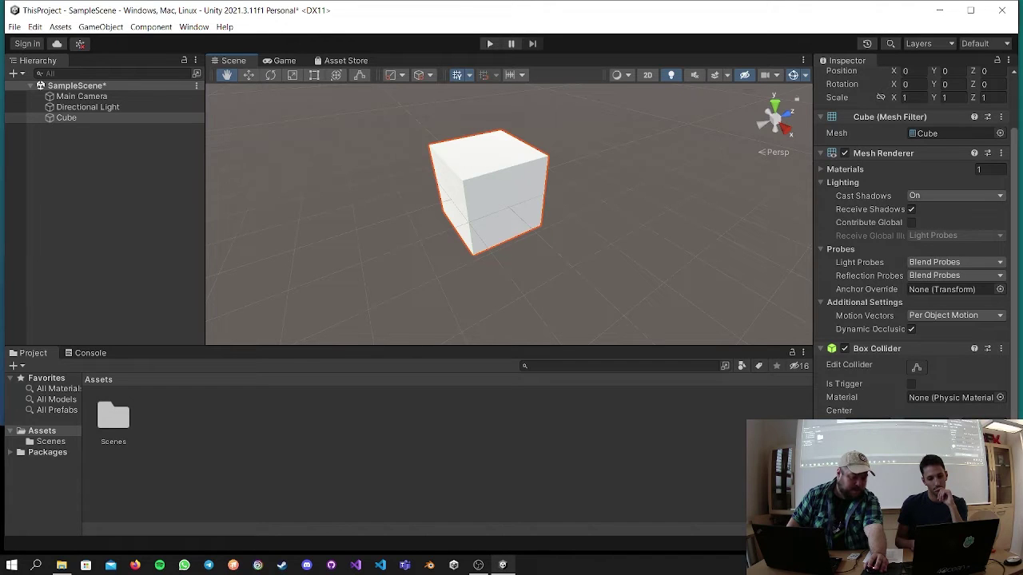
# Add an Effects > Lens Flare component to the Cube and check it in the Game view.
pyautogui.hotkey('ctrl', 'shift', 'a')
pyautogui.press('BackSpace')
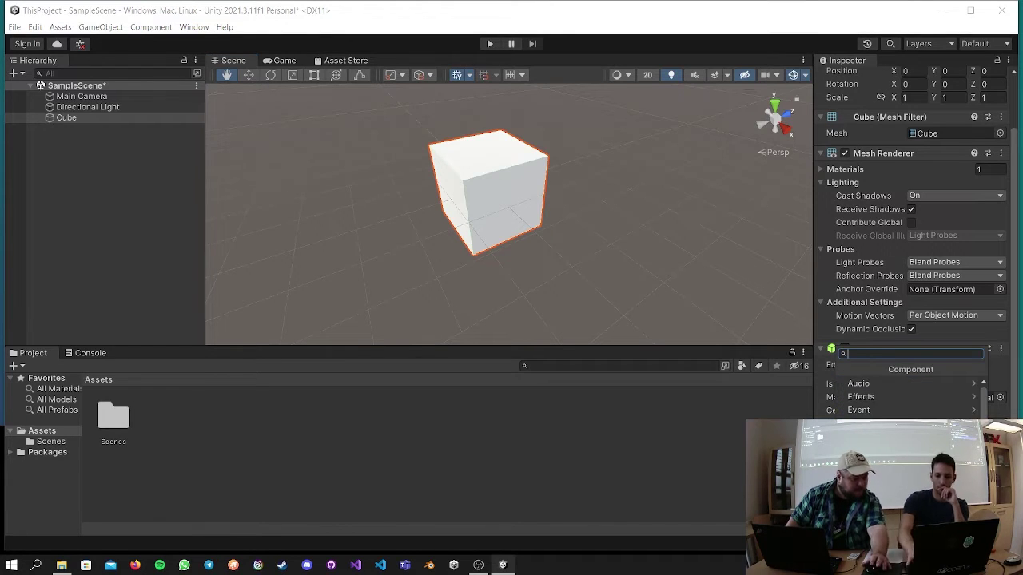
pyautogui.scroll(-2, 911, 396)
pyautogui.scroll(2, 911, 397)
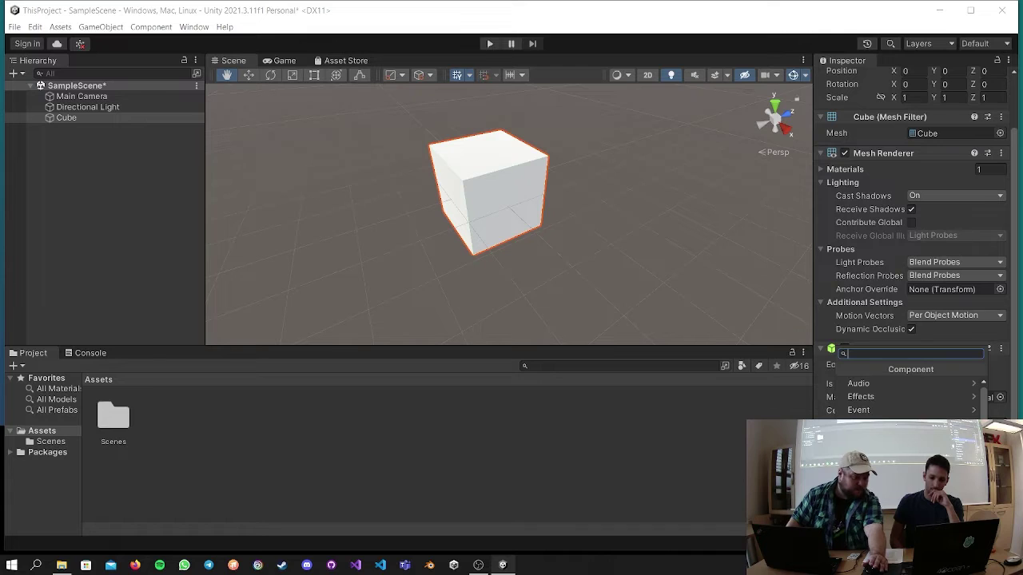
pyautogui.click(918, 398)
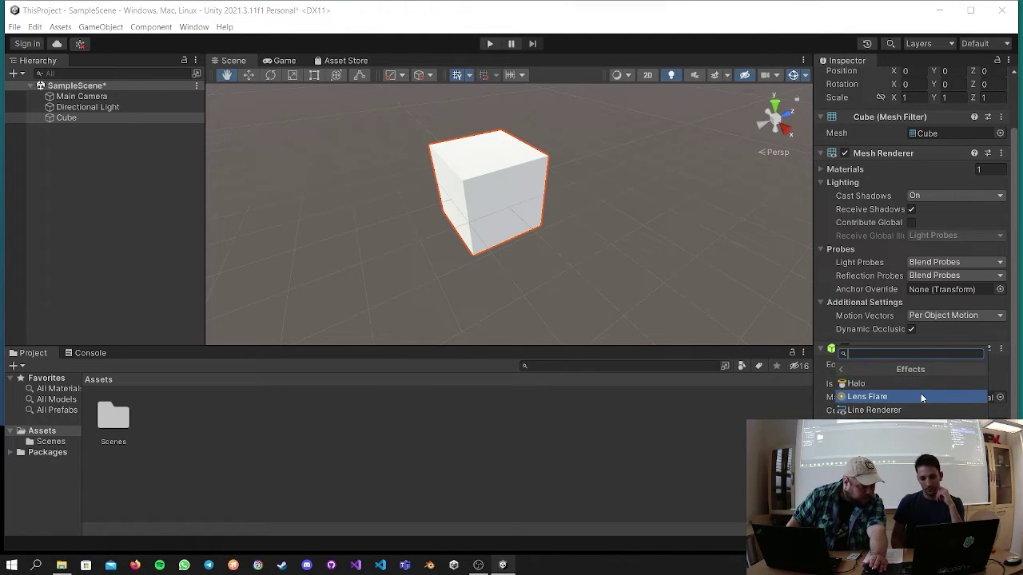
pyautogui.click(920, 395)
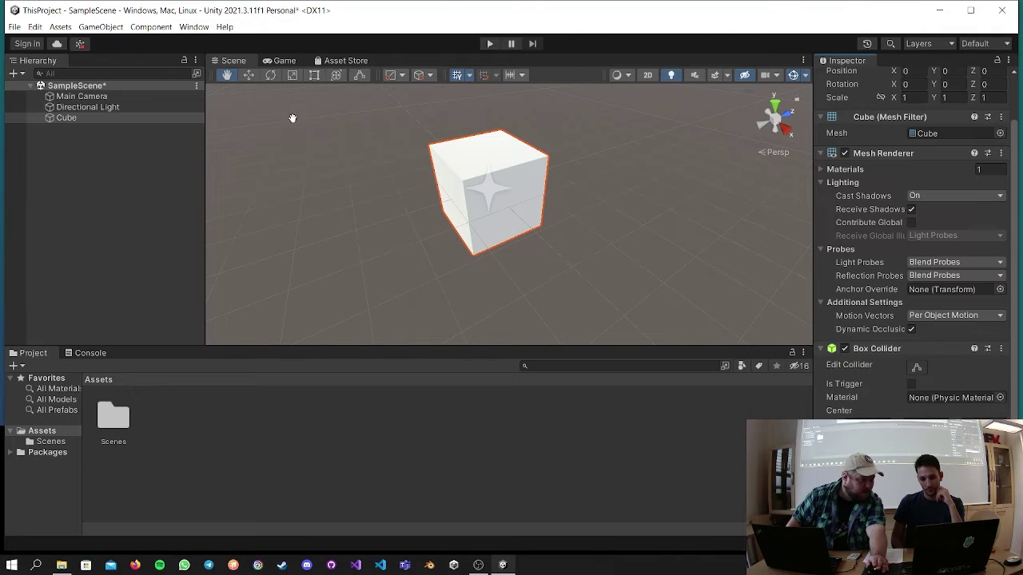
pyautogui.click(284, 60)
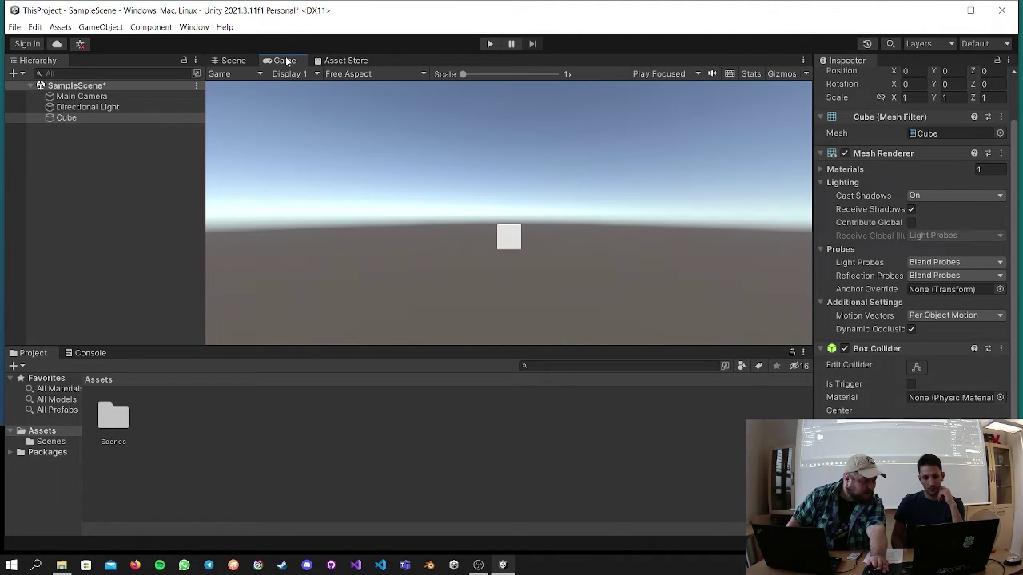
pyautogui.click(233, 61)
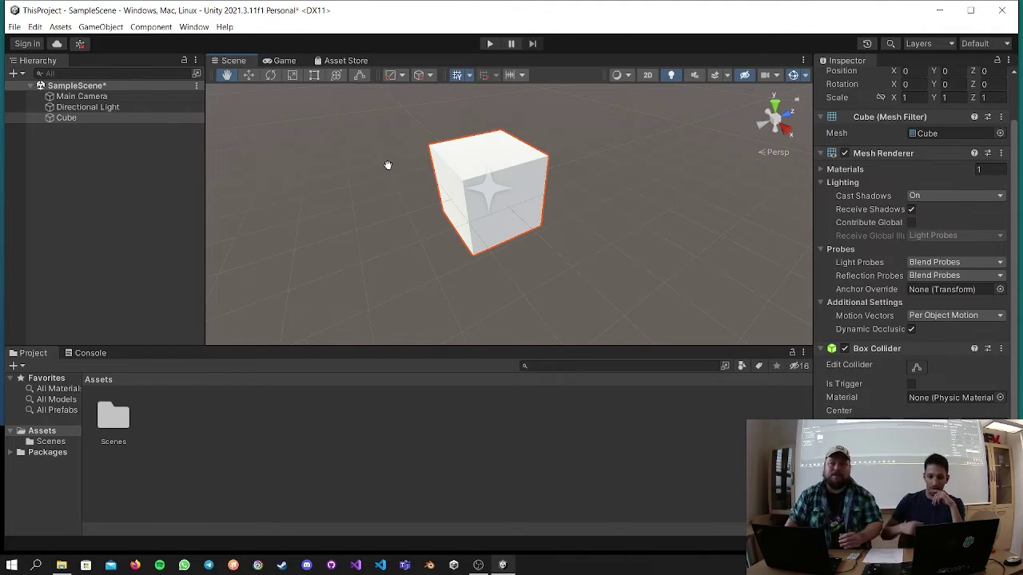
# Collapse the Cube's Mesh Filter, Mesh Renderer and Box Collider panels, and browse the Add Component list.
pyautogui.rightClick(877, 349)
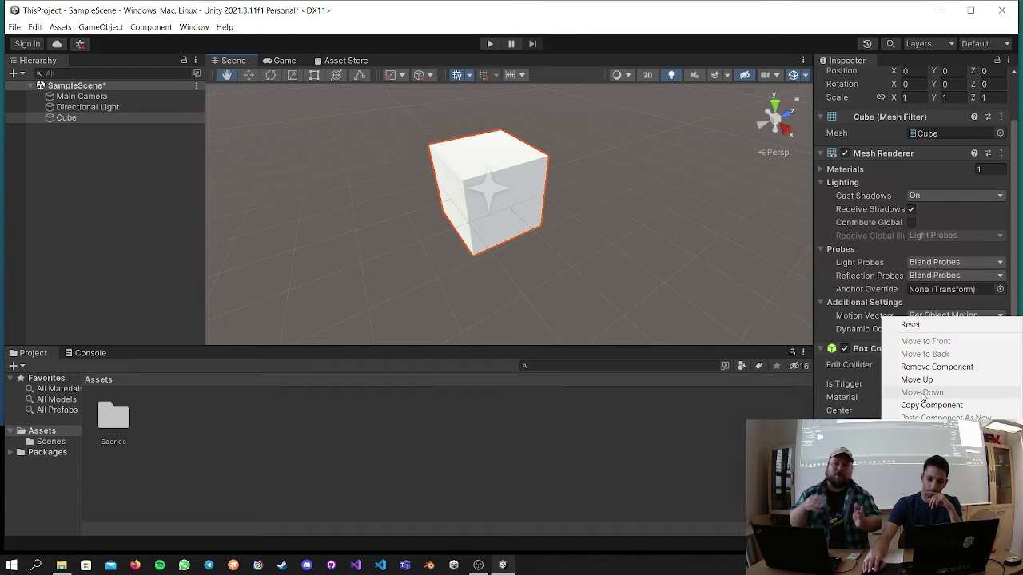
pyautogui.click(932, 367)
pyautogui.scroll(2, 879, 240)
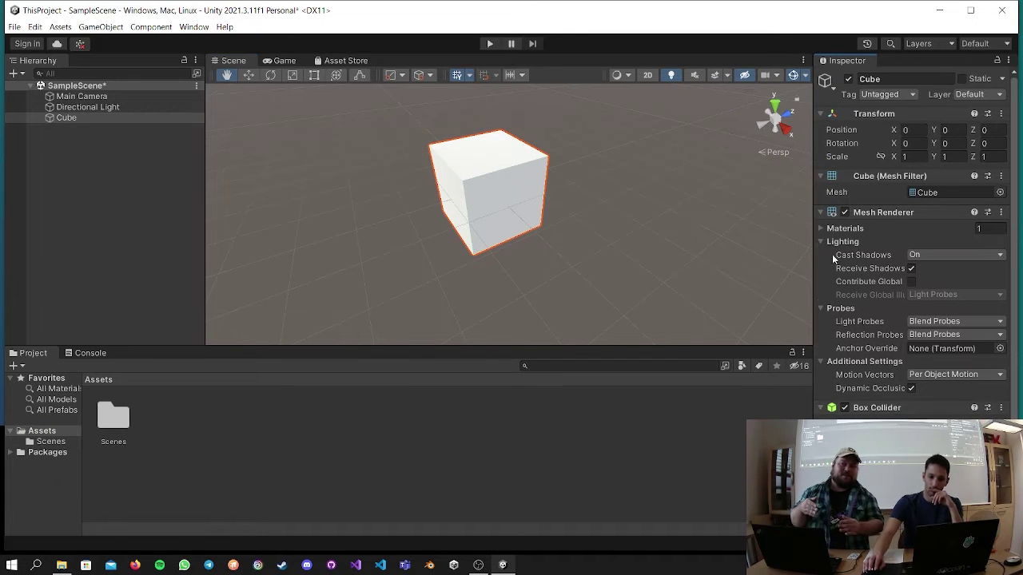
pyautogui.click(821, 212)
pyautogui.click(820, 176)
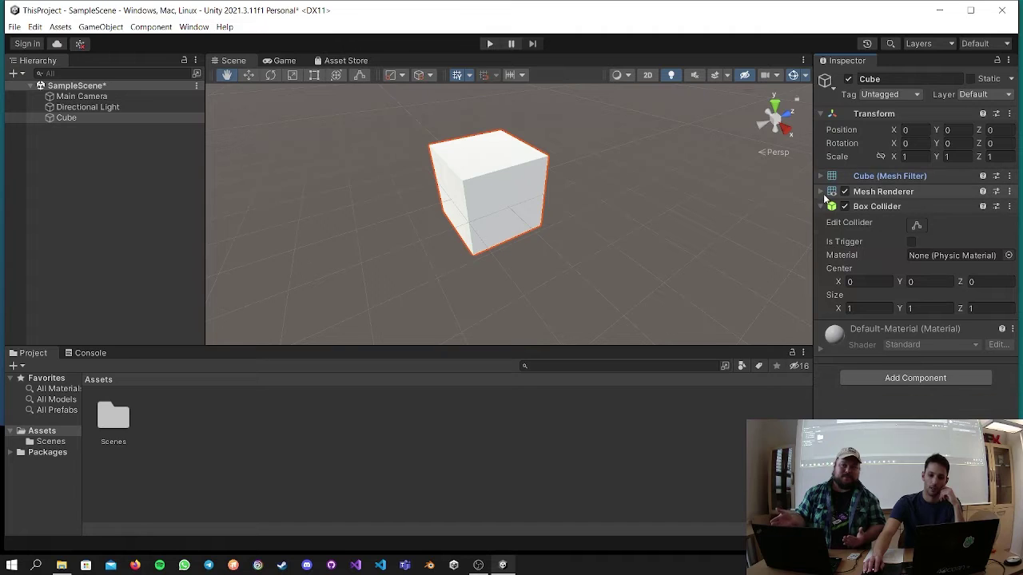
pyautogui.click(822, 206)
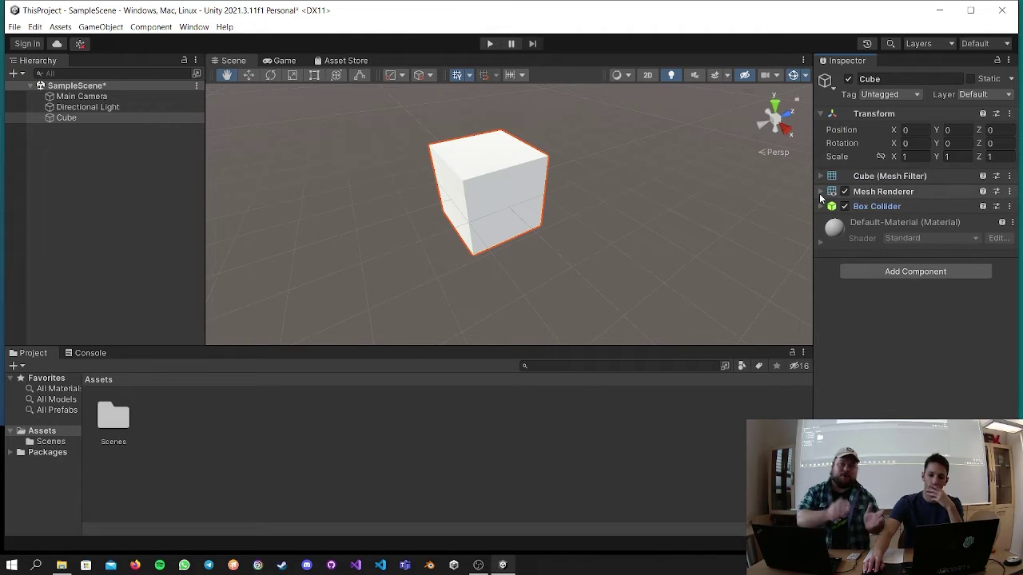
pyautogui.click(896, 270)
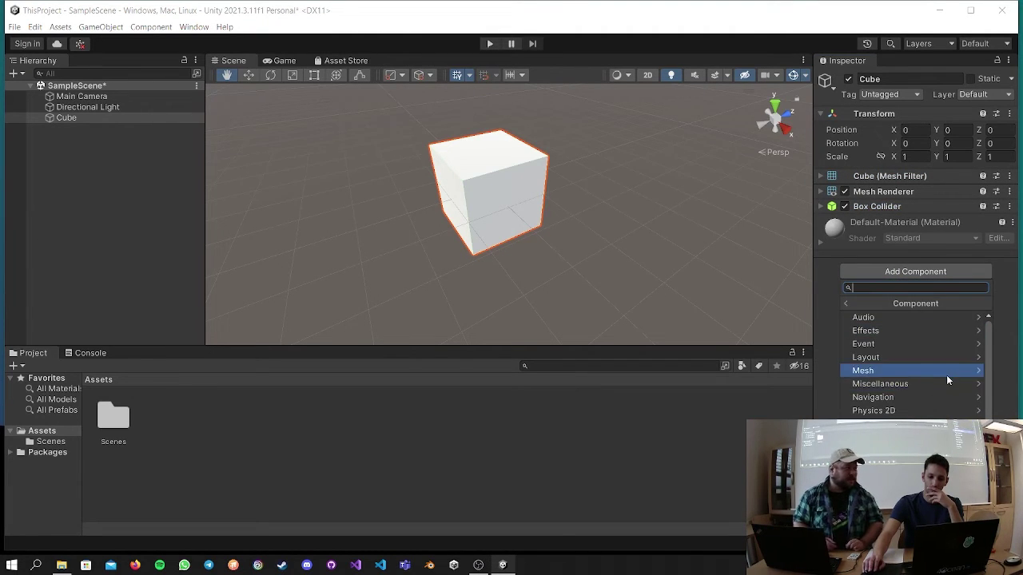
pyautogui.scroll(-2, 949, 376)
pyautogui.press('Escape')
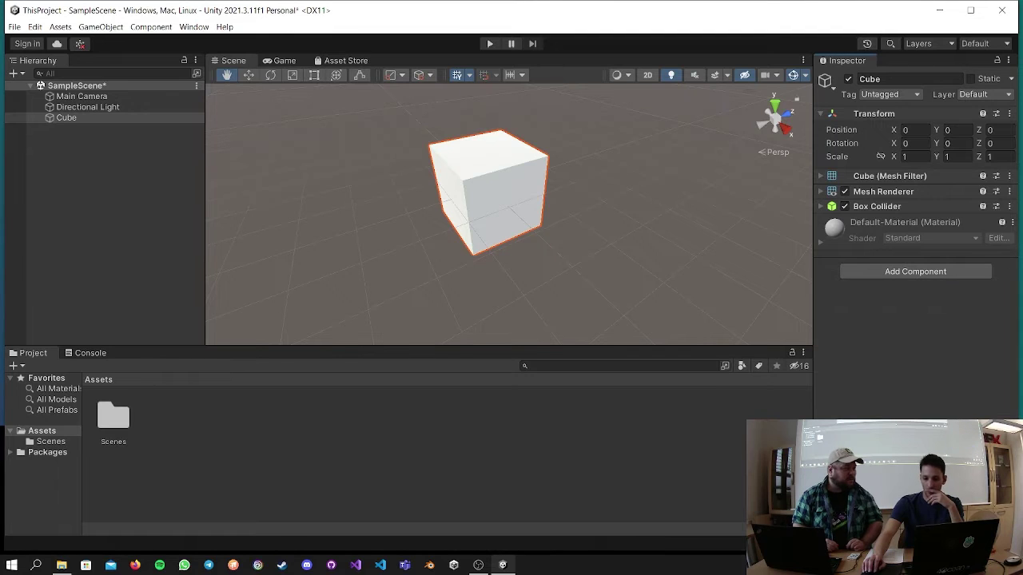
# Try Box Collider Y sizes (ending at 0.99, dragged to about 2), then remove the Box Collider.
pyautogui.click(871, 206)
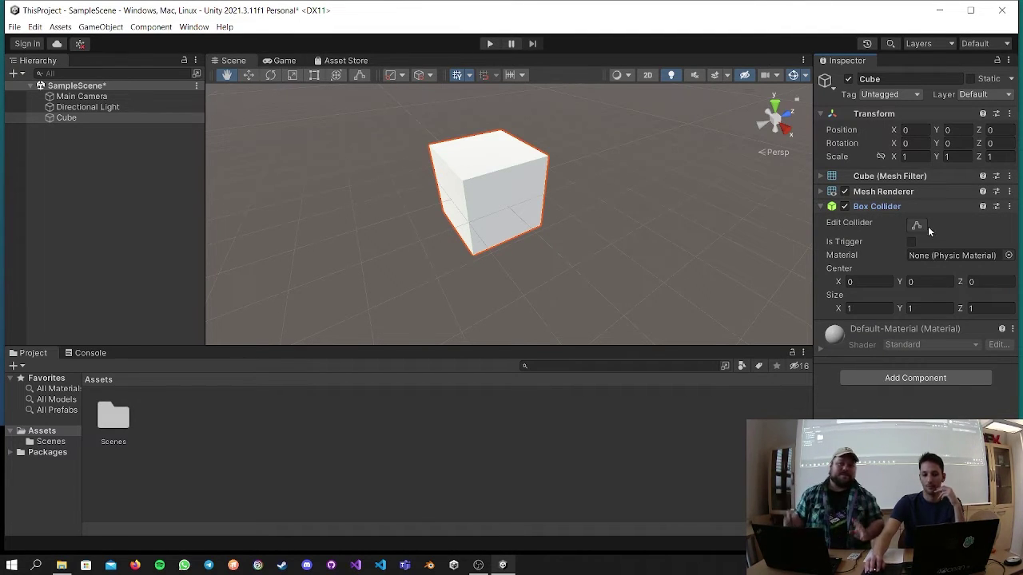
pyautogui.click(927, 309)
pyautogui.write('2.83')
pyautogui.press('BackSpace')
pyautogui.press('BackSpace')
pyautogui.press('BackSpace')
pyautogui.press('BackSpace')
pyautogui.write('1.21')
pyautogui.press('BackSpace')
pyautogui.press('BackSpace')
pyautogui.write('05')
pyautogui.press('BackSpace')
pyautogui.press('BackSpace')
pyautogui.press('BackSpace')
pyautogui.press('BackSpace')
pyautogui.write('0.99')
pyautogui.moveTo(901, 311); pyautogui.dragTo(918, 307)
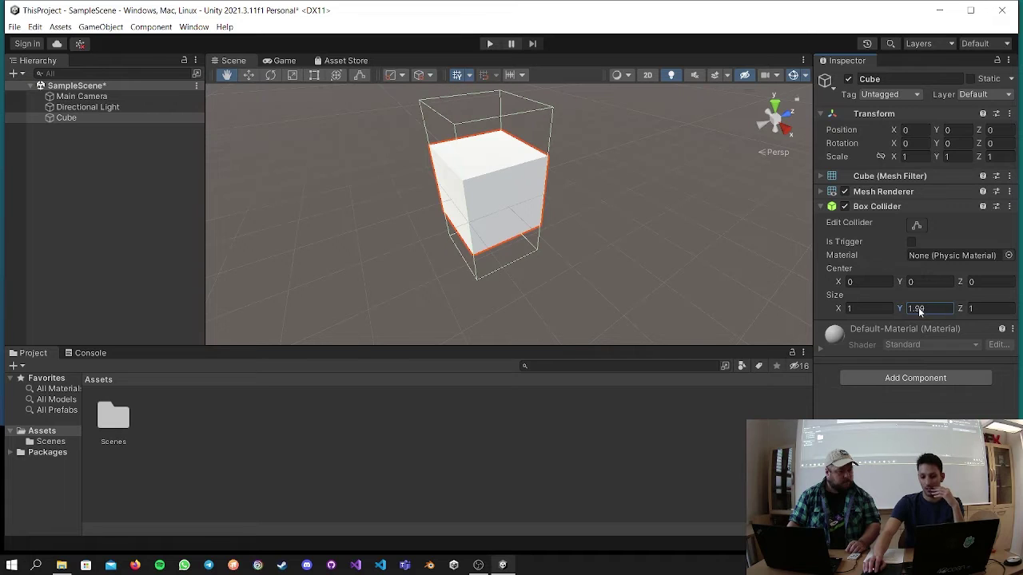
pyautogui.rightClick(884, 207)
pyautogui.click(945, 256)
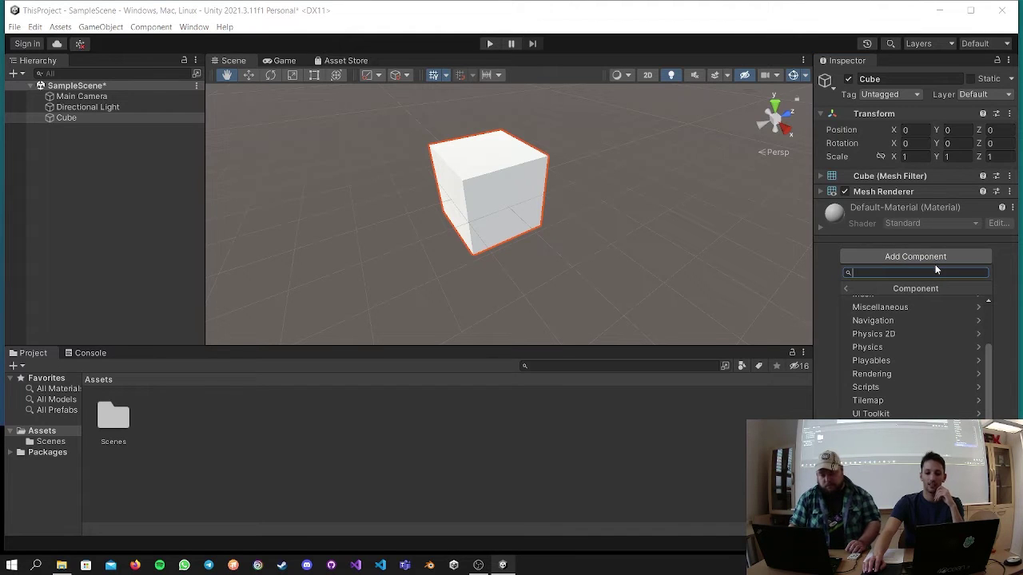
# Add a Capsule Collider via 'coll' search, trying radius 0.97, X-Axis direction and a longer height.
pyautogui.write('col')
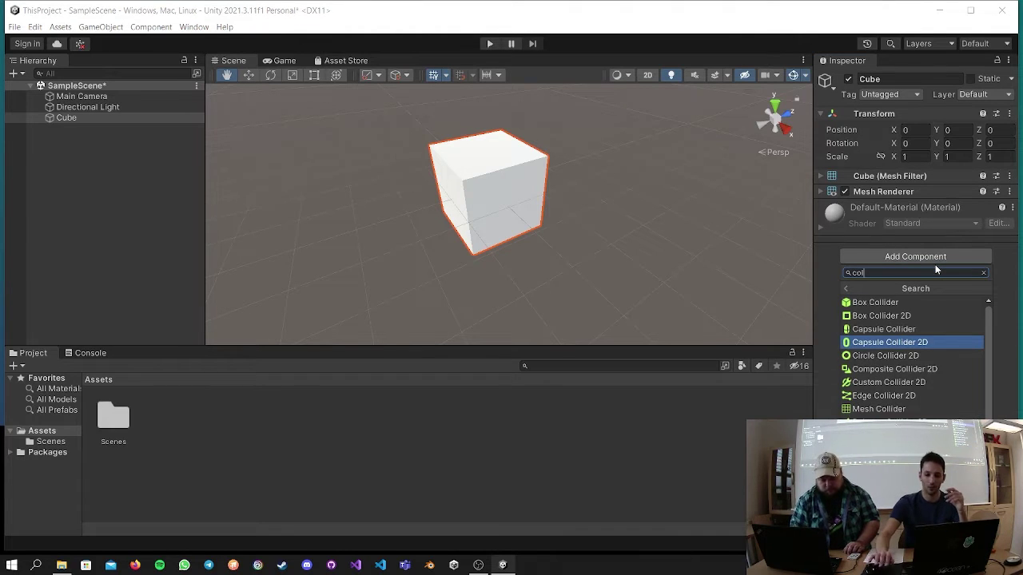
pyautogui.write('l')
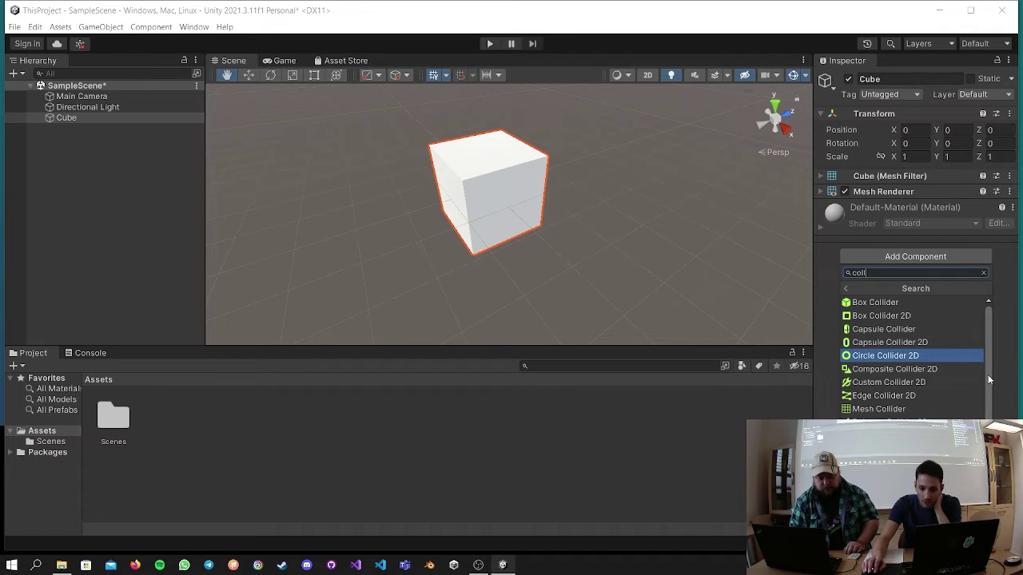
pyautogui.click(956, 337)
pyautogui.moveTo(907, 300); pyautogui.dragTo(991, 308)
pyautogui.click(911, 320)
pyautogui.click(919, 333)
pyautogui.scroll(-3, 722, 258)
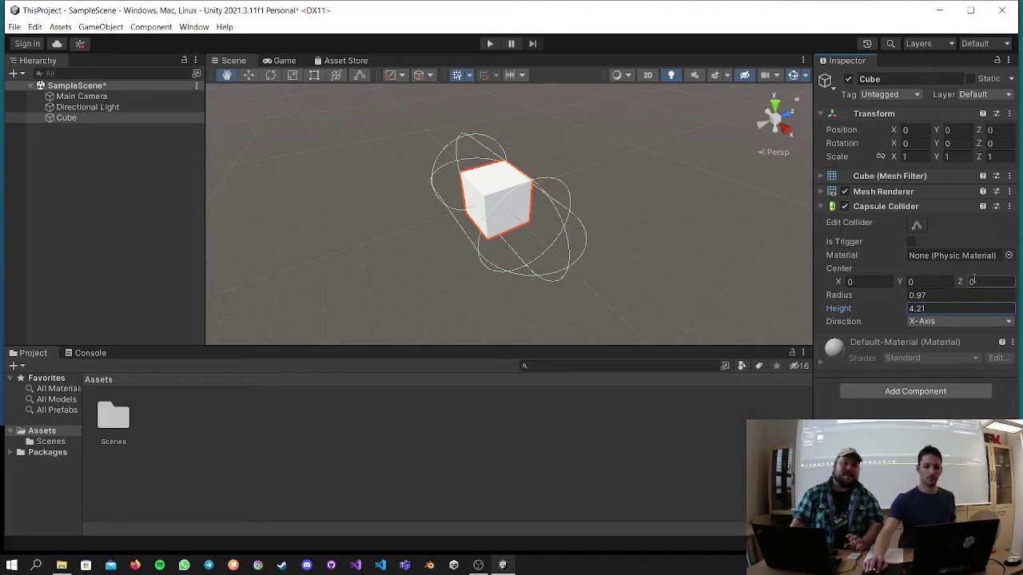
pyautogui.moveTo(902, 308); pyautogui.dragTo(511, 331)
pyautogui.moveTo(460, 186); pyautogui.dragTo(648, 227)
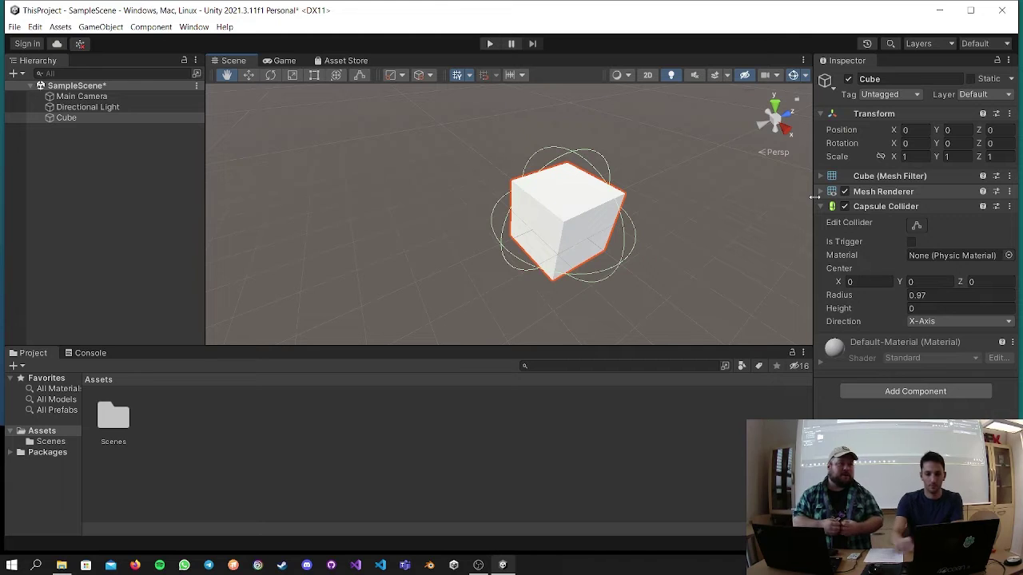
# Remove that Capsule Collider and add a fresh one with radius 1.35.
pyautogui.rightClick(934, 205)
pyautogui.click(964, 251)
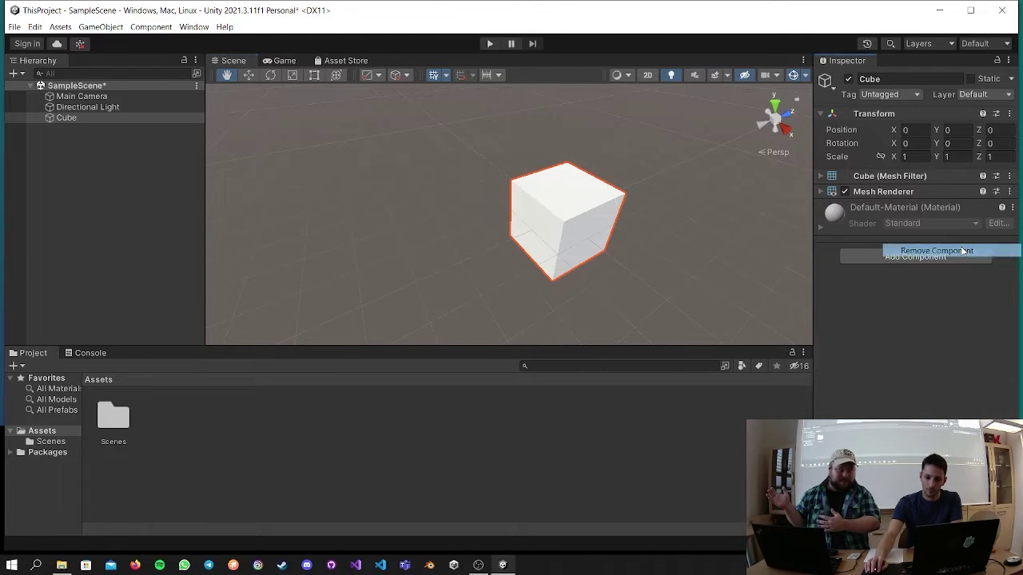
pyautogui.click(932, 256)
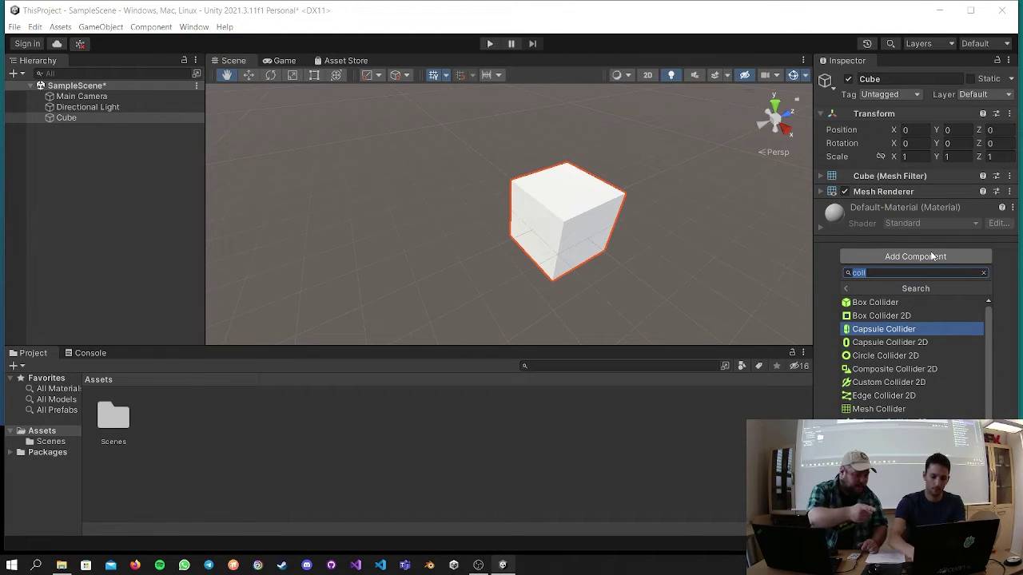
pyautogui.write('b')
pyautogui.press('BackSpace')
pyautogui.write('cil')
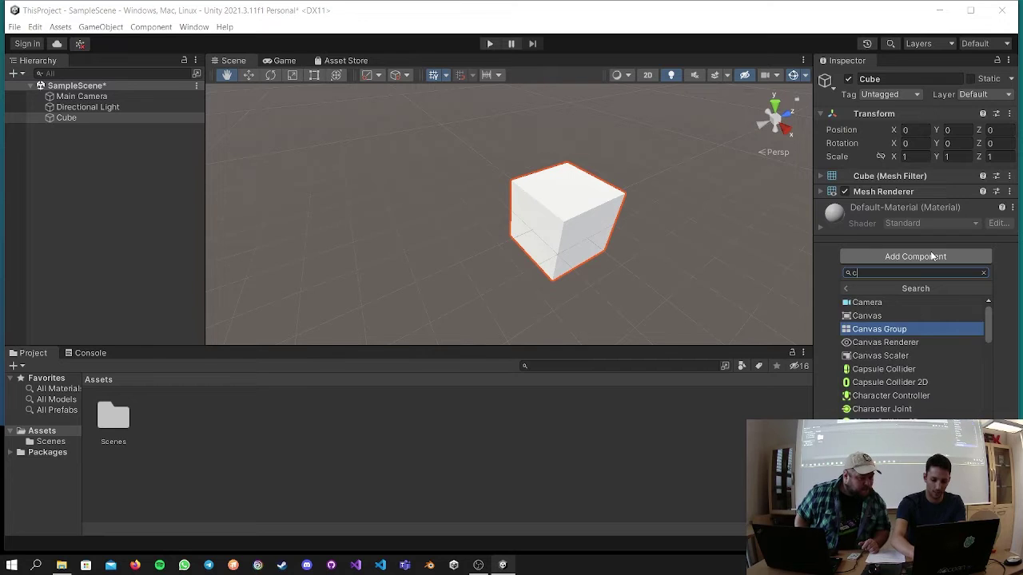
pyautogui.press('BackSpace')
pyautogui.press('BackSpace')
pyautogui.write('oll')
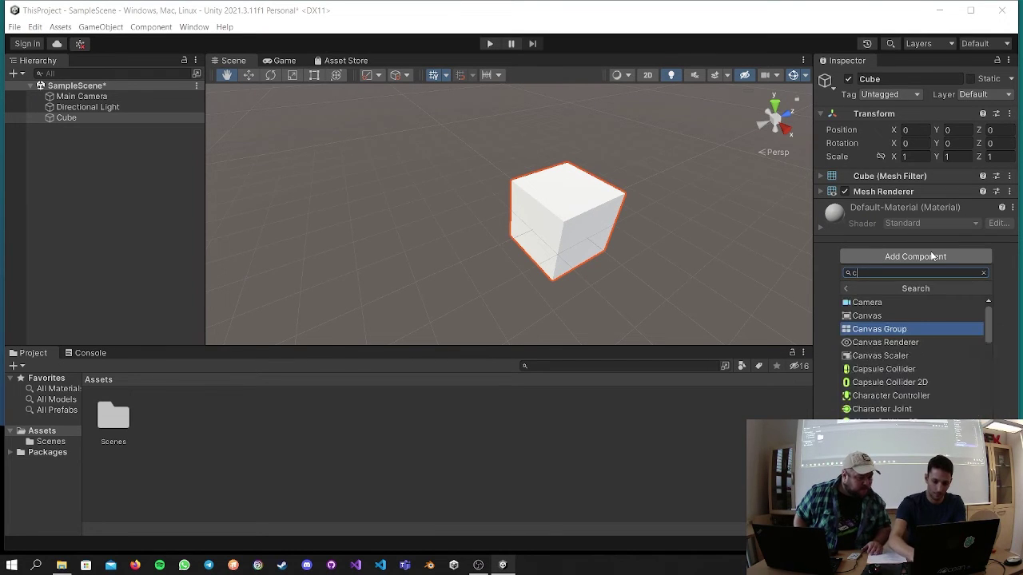
pyautogui.click(938, 329)
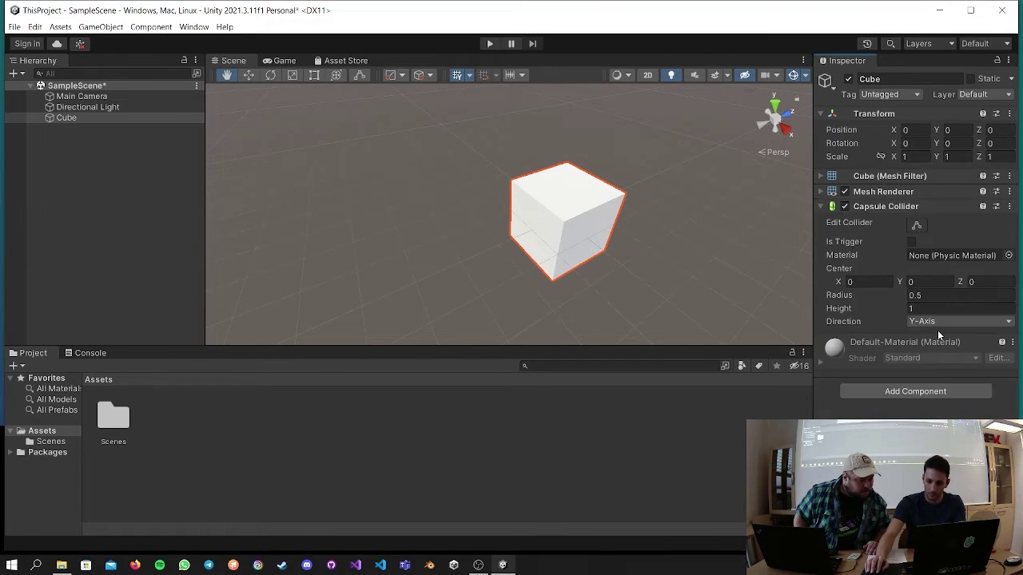
pyautogui.moveTo(907, 295)
pyautogui.mouseDown()
pyautogui.moveTo(927, 294)
pyautogui.moveTo(916, 295)
pyautogui.mouseUp()
# Orbit around the cube and open the Cube's Mesh Filter mesh picker.
pyautogui.keyDown('alt'); pyautogui.moveTo(720, 277); pyautogui.dragTo(686, 255); pyautogui.keyUp('alt')
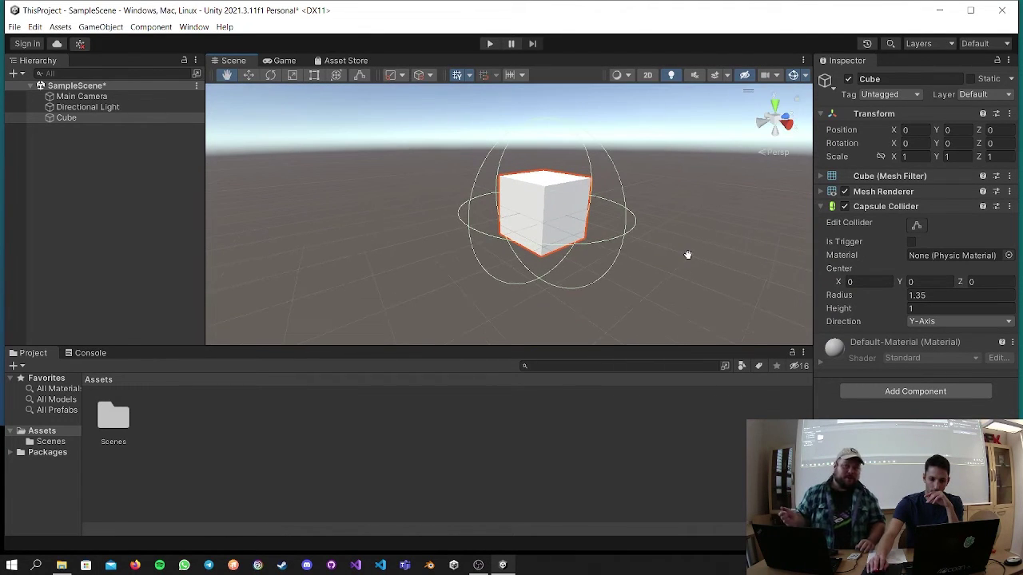
pyautogui.moveTo(623, 215)
pyautogui.keyDown('alt'); pyautogui.mouseDown()
pyautogui.moveTo(644, 221)
pyautogui.moveTo(626, 231)
pyautogui.mouseUp(); pyautogui.keyUp('alt')
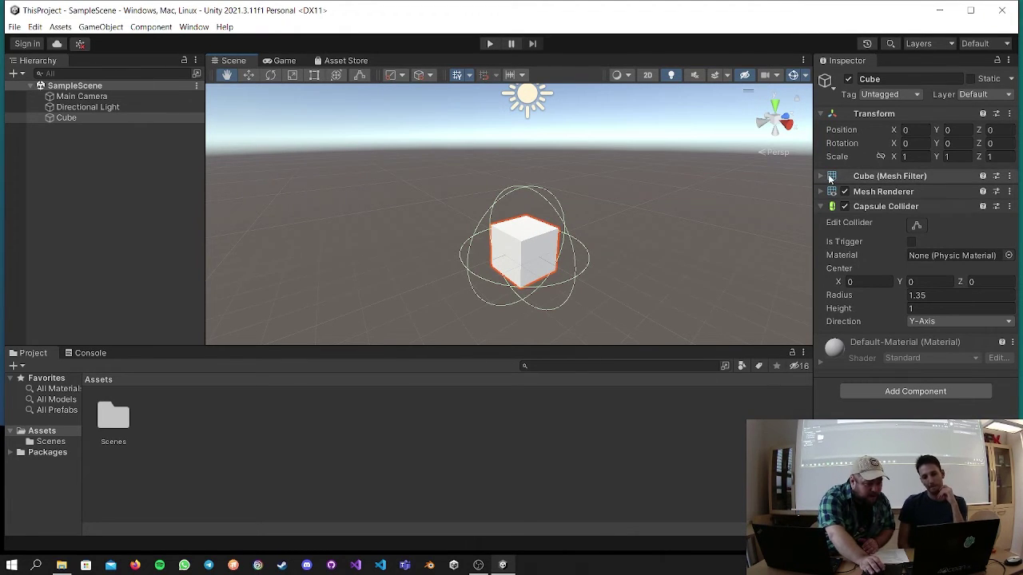
pyautogui.click(825, 178)
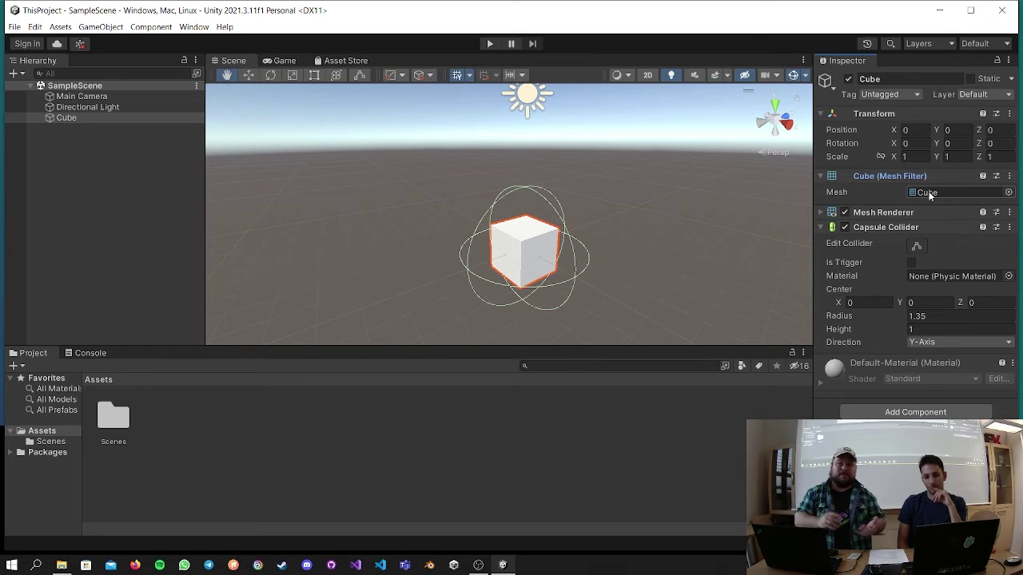
pyautogui.click(1009, 193)
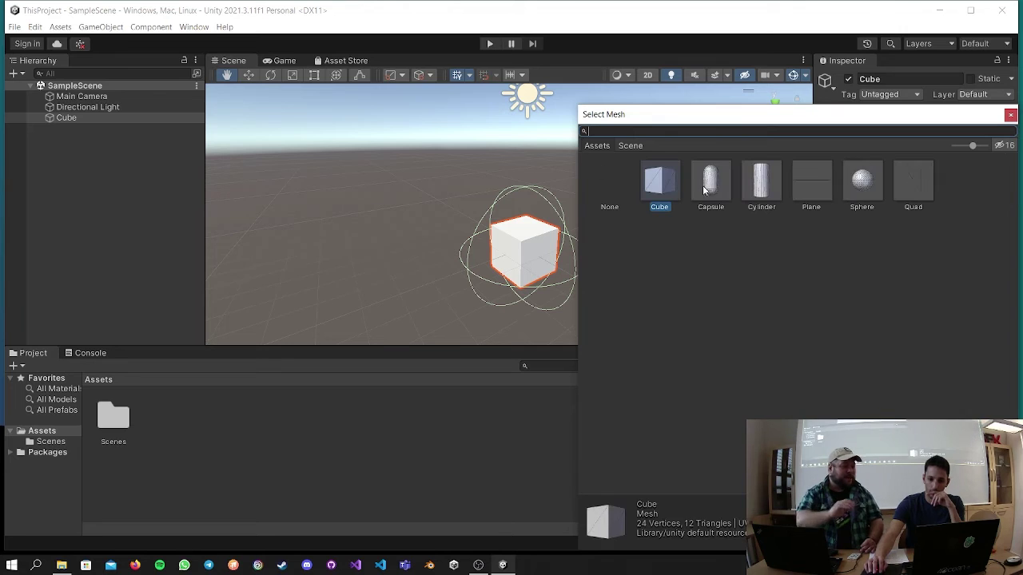
# Preview Sphere, Capsule, Cylinder and Plane meshes on the object, then keep the Cube mesh.
pyautogui.click(858, 179)
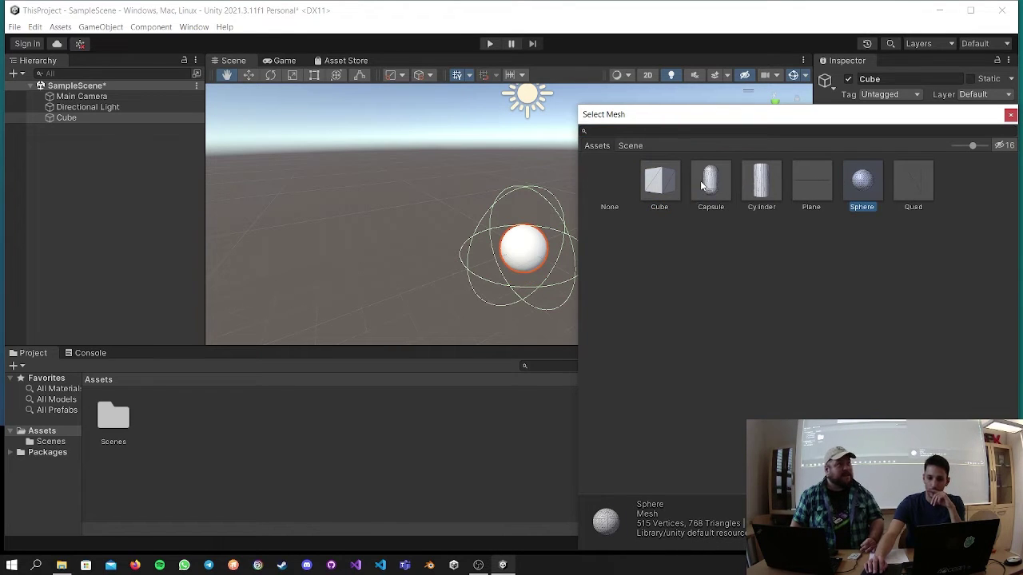
pyautogui.click(667, 185)
pyautogui.click(710, 185)
pyautogui.click(757, 185)
pyautogui.click(811, 184)
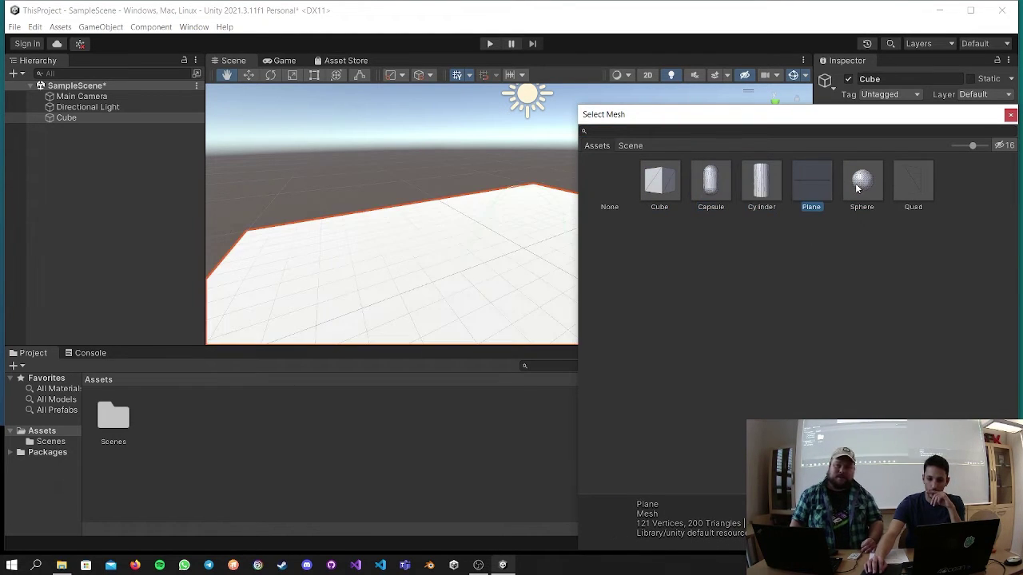
pyautogui.click(862, 182)
pyautogui.click(751, 189)
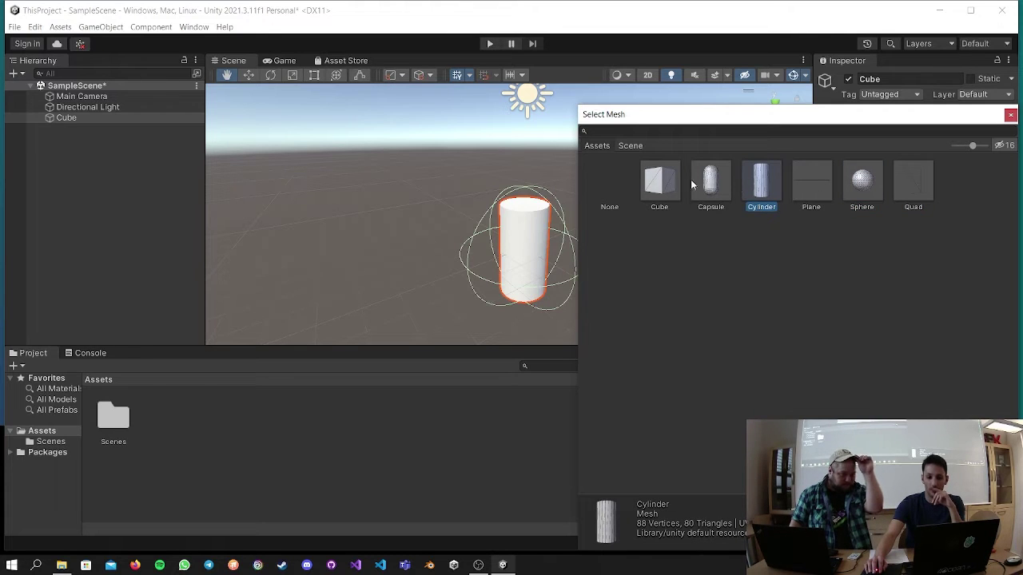
pyautogui.click(673, 183)
pyautogui.click(702, 185)
pyautogui.click(682, 187)
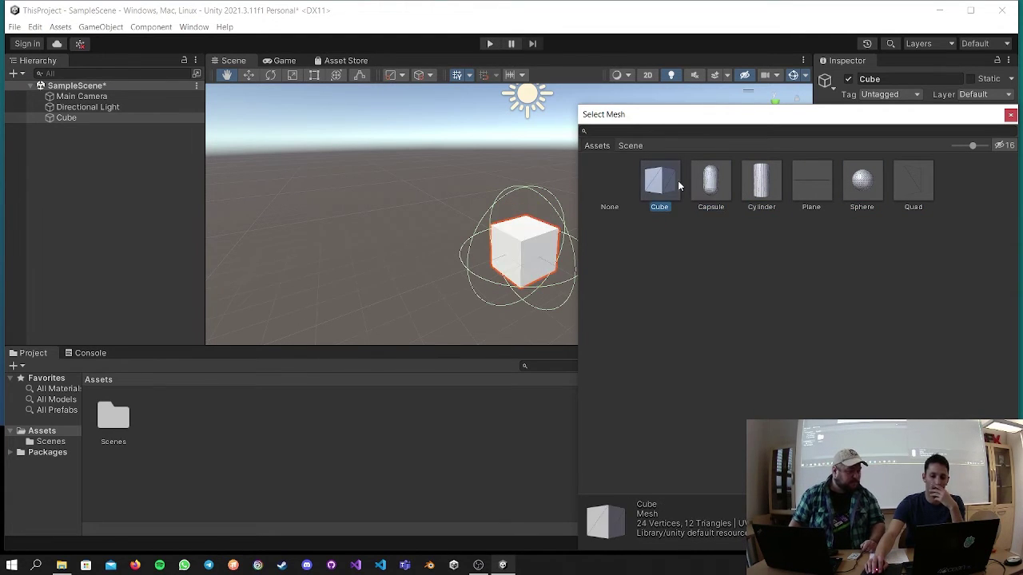
pyautogui.click(1010, 114)
# Collapse the Mesh Renderer and Mesh Filter, switch between Project and Console, and open Assets > Scenes.
pyautogui.click(822, 212)
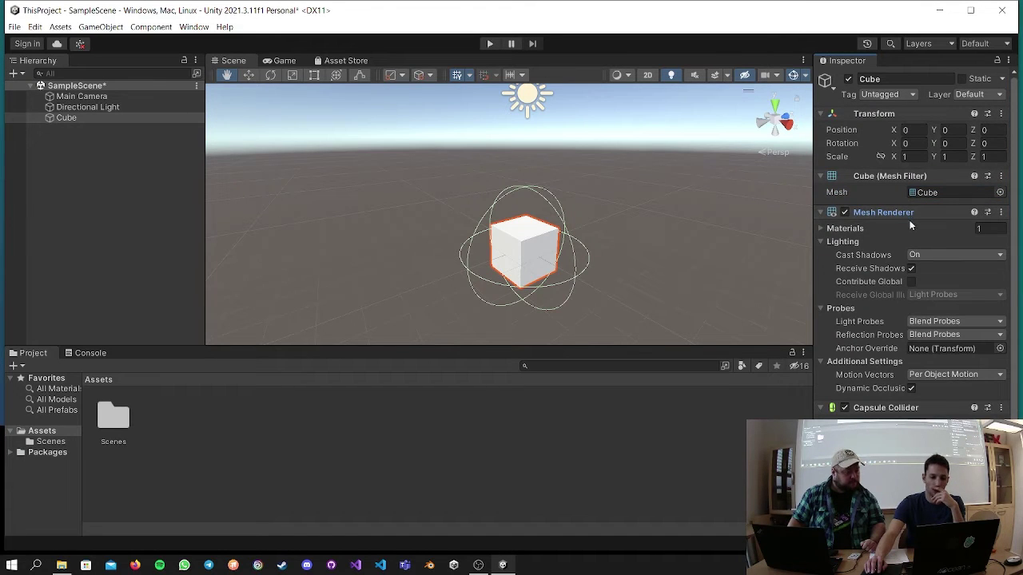
pyautogui.click(821, 213)
pyautogui.click(820, 176)
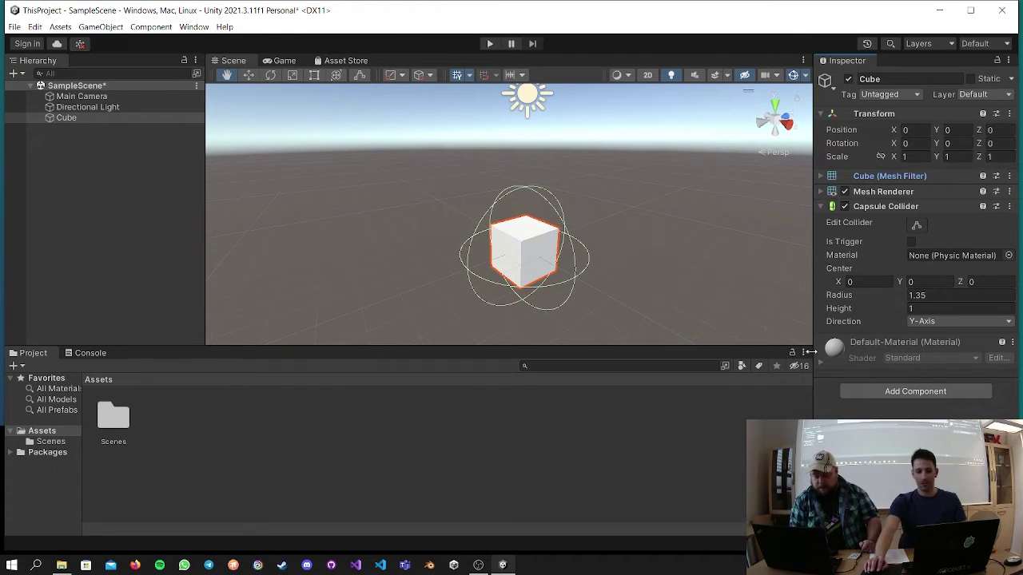
pyautogui.click(43, 356)
pyautogui.click(88, 354)
pyautogui.click(36, 353)
pyautogui.click(83, 353)
pyautogui.click(37, 356)
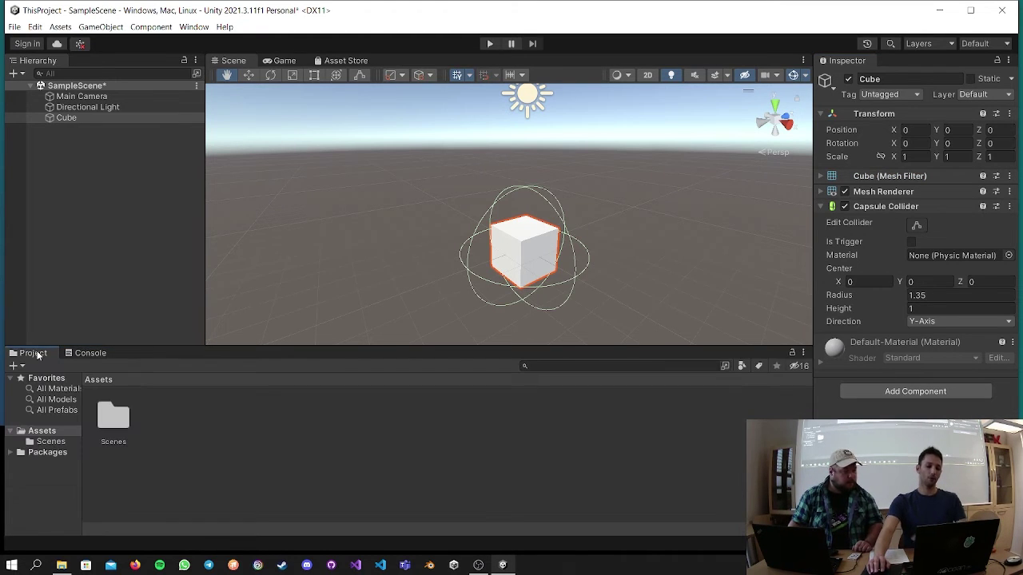
pyautogui.click(68, 354)
pyautogui.click(38, 356)
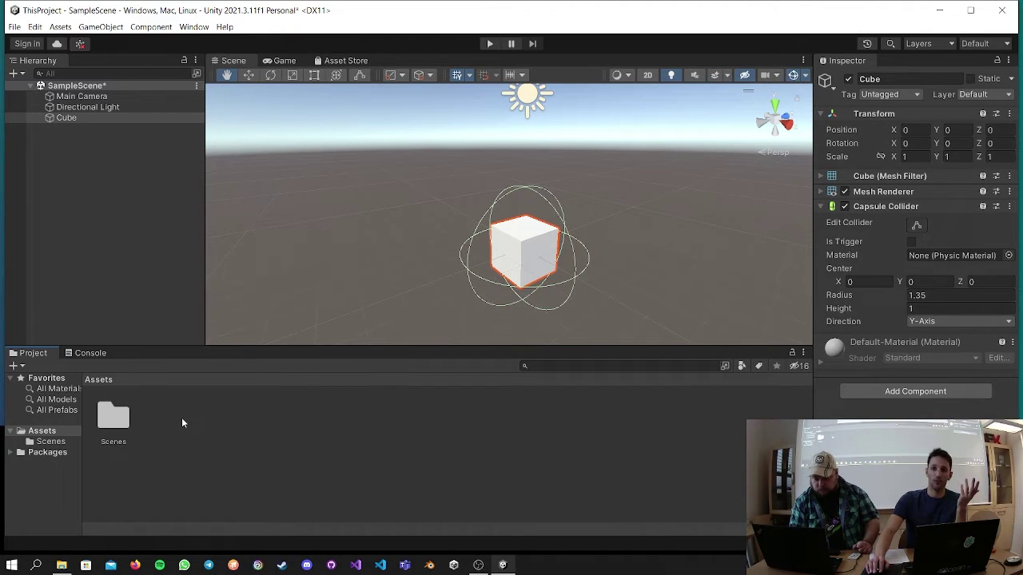
pyautogui.doubleClick(116, 421)
# Select SampleScene in Assets > Scenes, save it with Ctrl+S, and return to the Assets root.
pyautogui.click(116, 421)
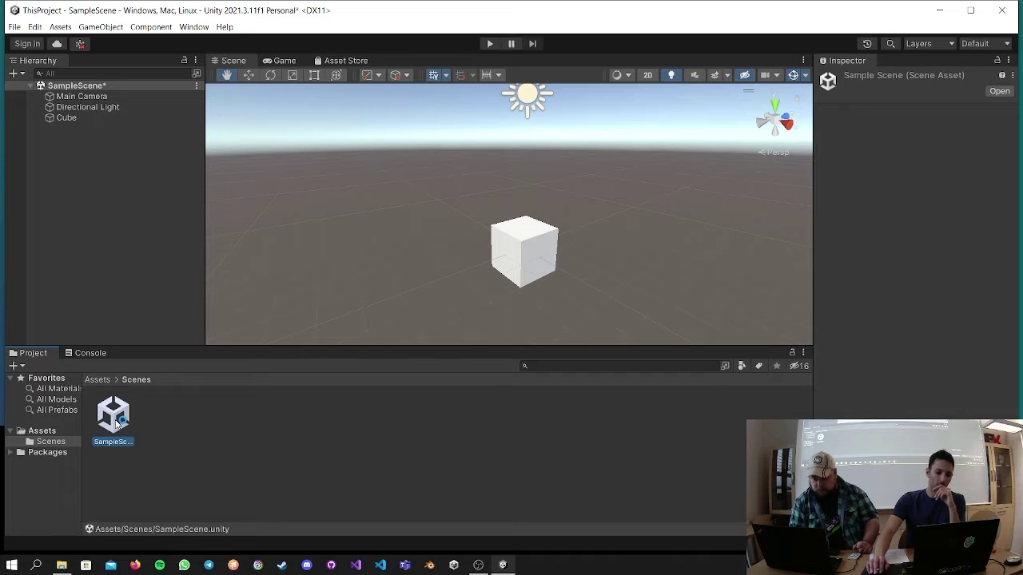
pyautogui.click(97, 379)
pyautogui.doubleClick(113, 415)
pyautogui.click(113, 415)
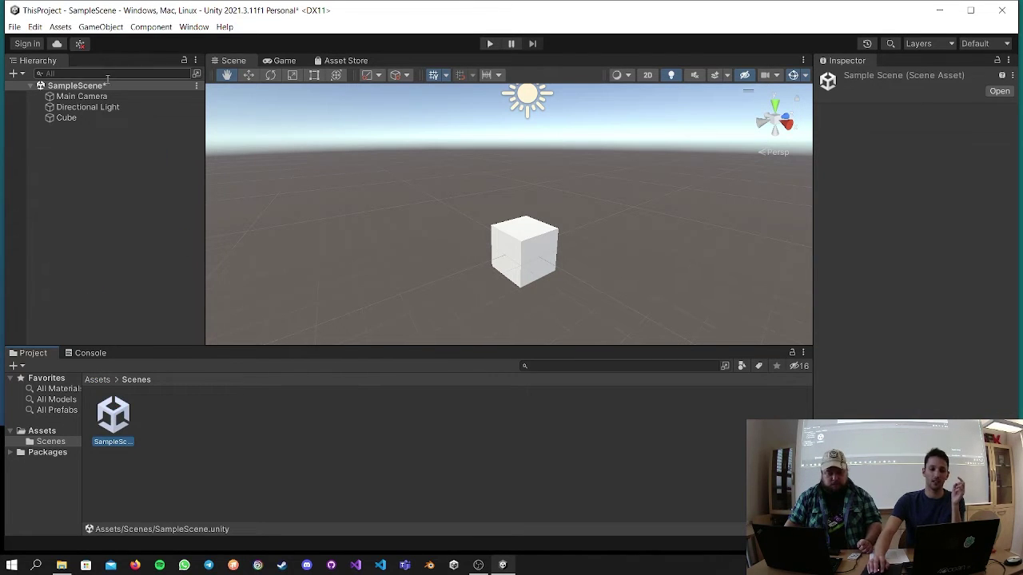
pyautogui.hotkey('ctrl', 's')
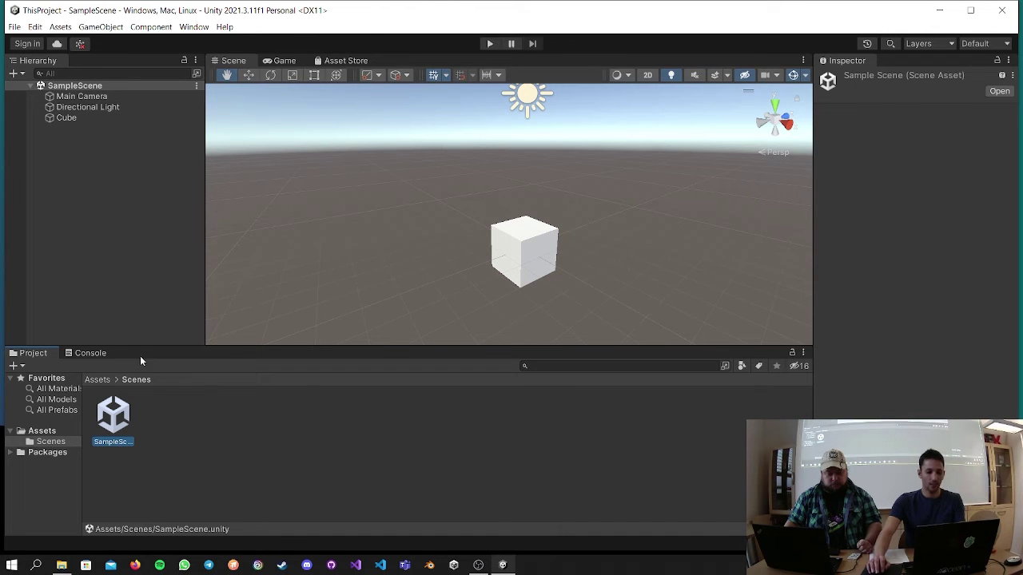
pyautogui.click(111, 381)
pyautogui.rightClick(217, 419)
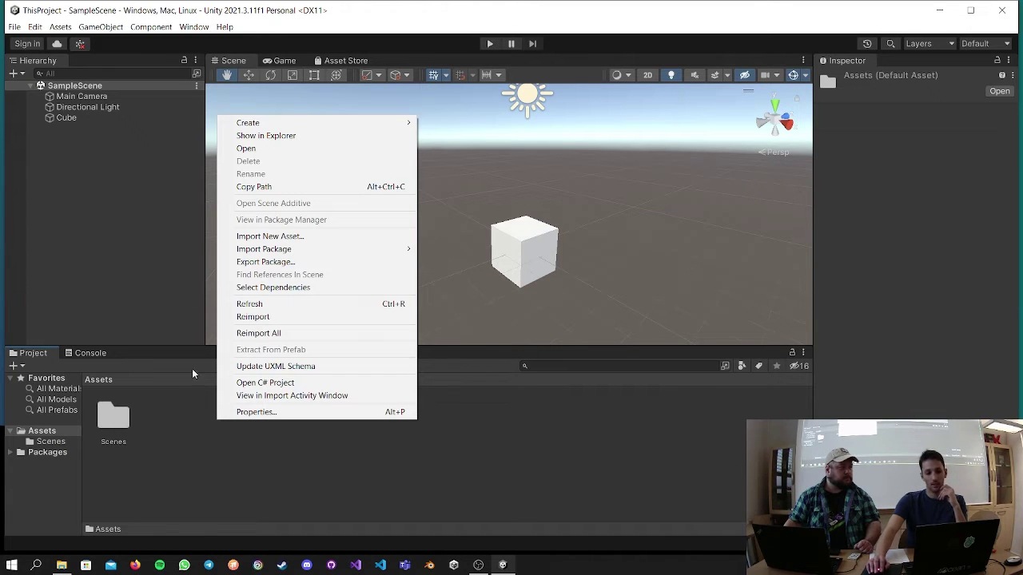
# Create a new Assets folder named Scripts, correcting the misspelled 'Scrpts' name.
pyautogui.moveTo(297, 122)
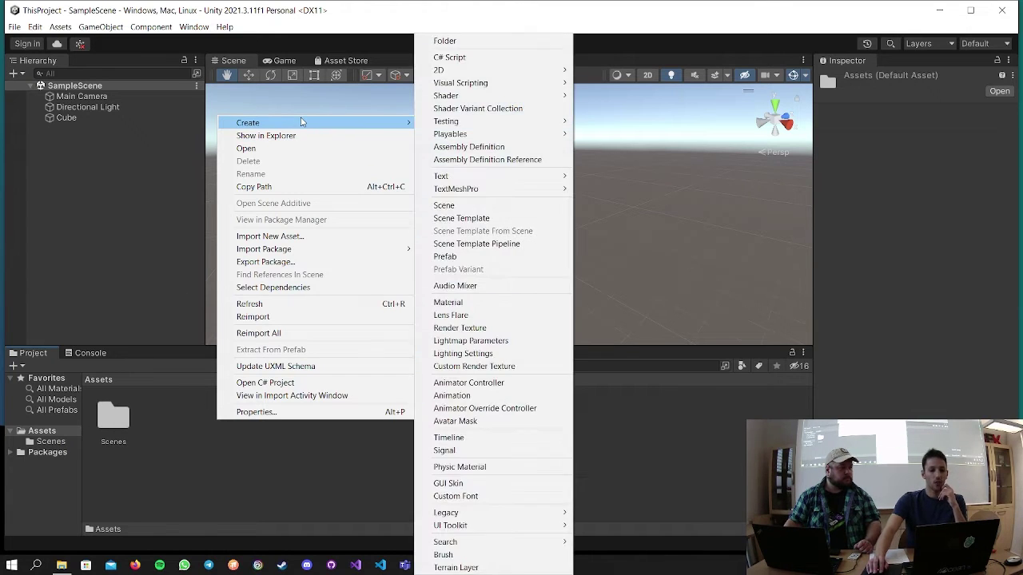
pyautogui.click(439, 44)
pyautogui.write('Scr')
pyautogui.write('ipts')
pyautogui.press('Return')
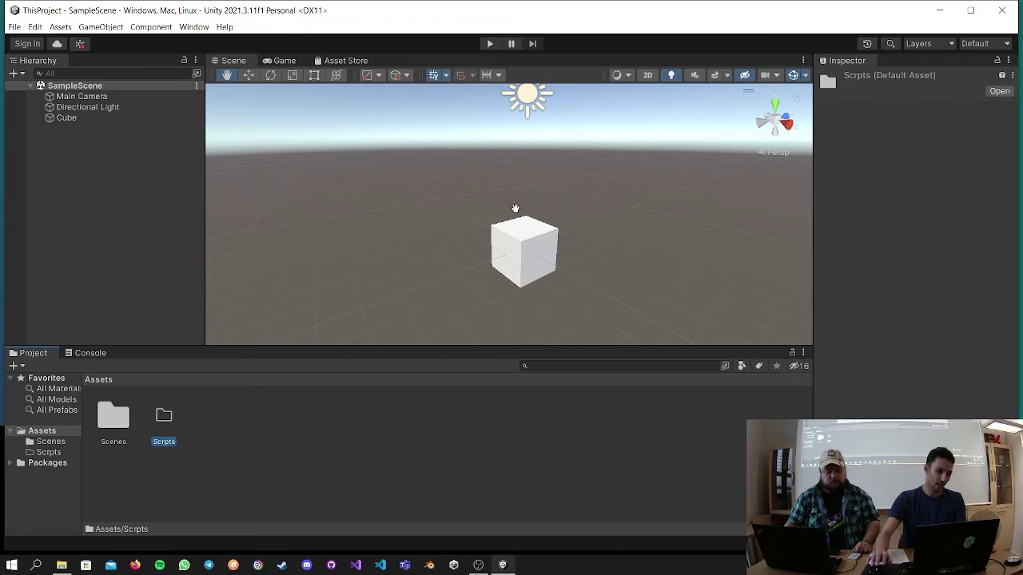
pyautogui.rightClick(258, 430)
pyautogui.click(173, 445)
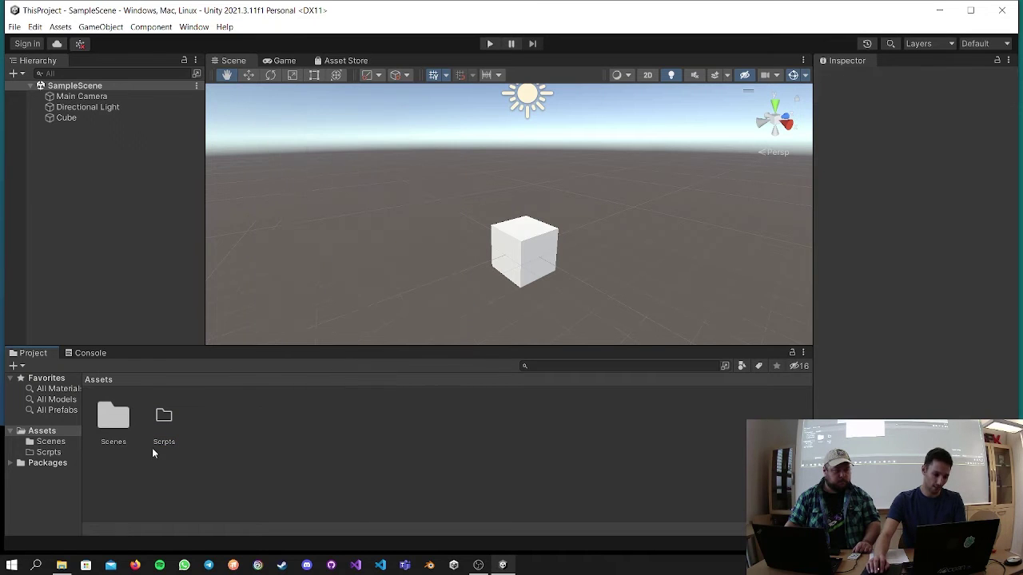
pyautogui.click(164, 442)
pyautogui.write('S')
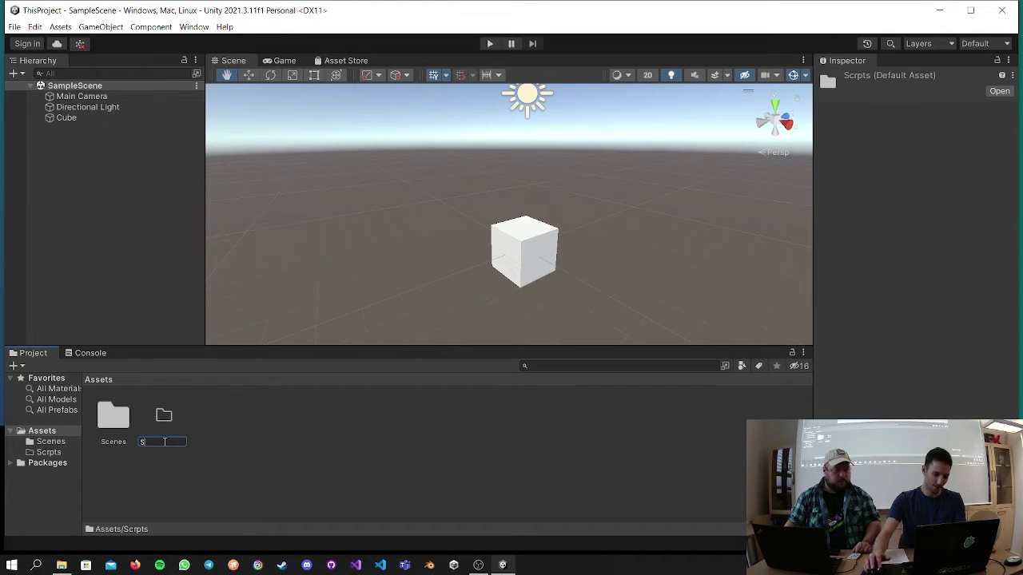
pyautogui.write('cripts')
pyautogui.press('Return')
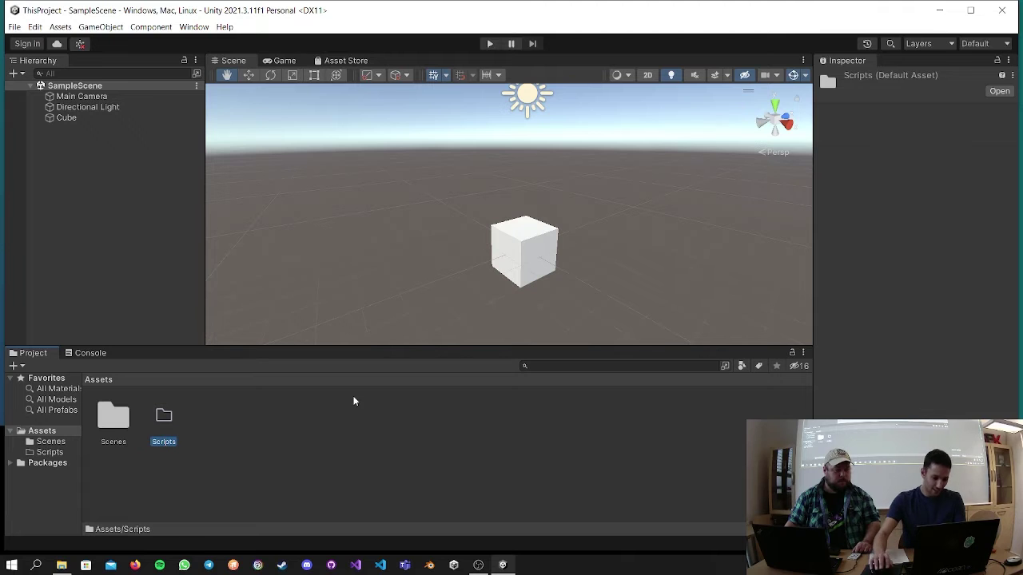
# Create a second Assets folder named Sprites.
pyautogui.rightClick(344, 417)
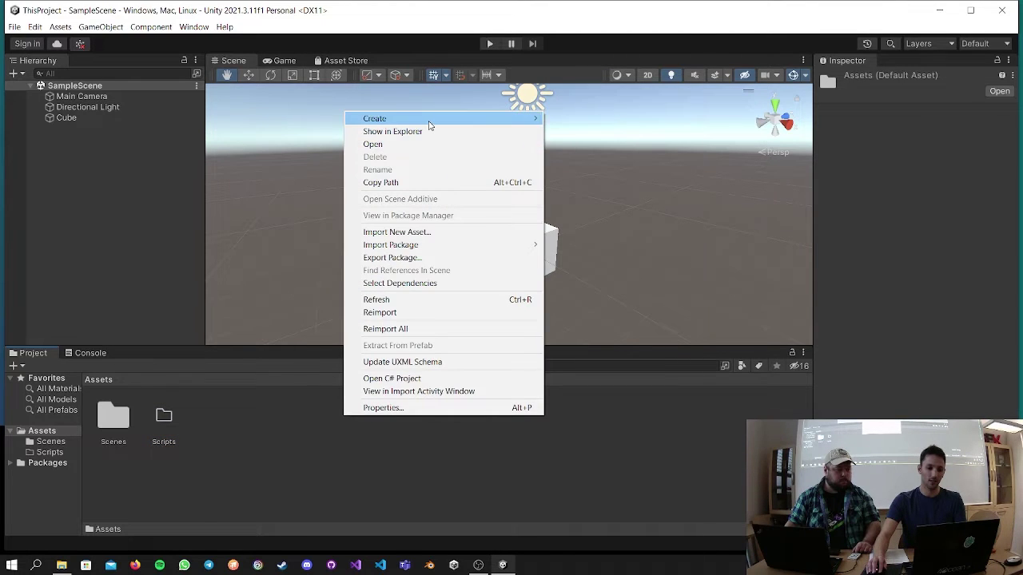
pyautogui.moveTo(429, 120)
pyautogui.click(643, 38)
pyautogui.write('Sprites')
pyautogui.press('Return')
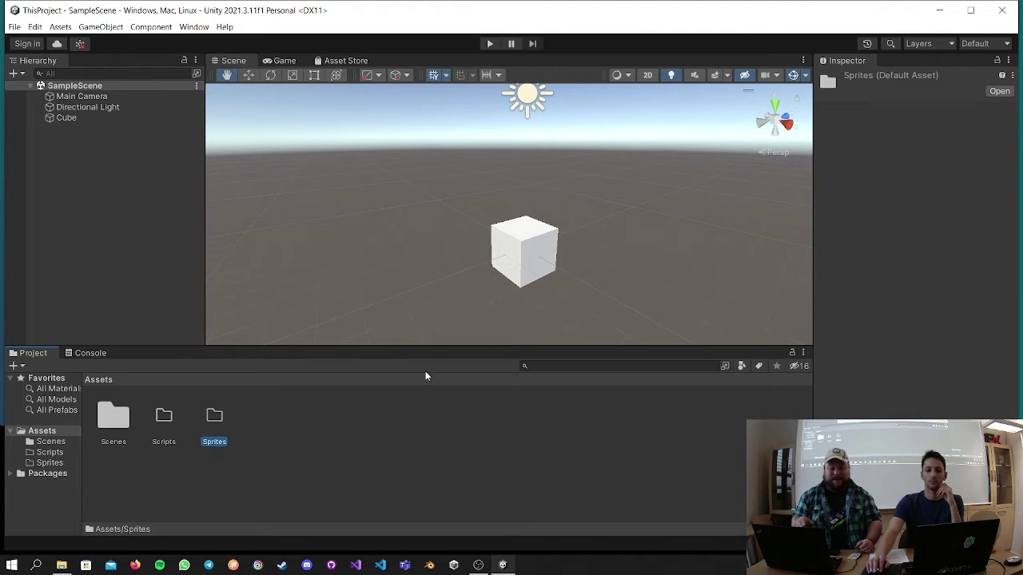
pyautogui.click(133, 116)
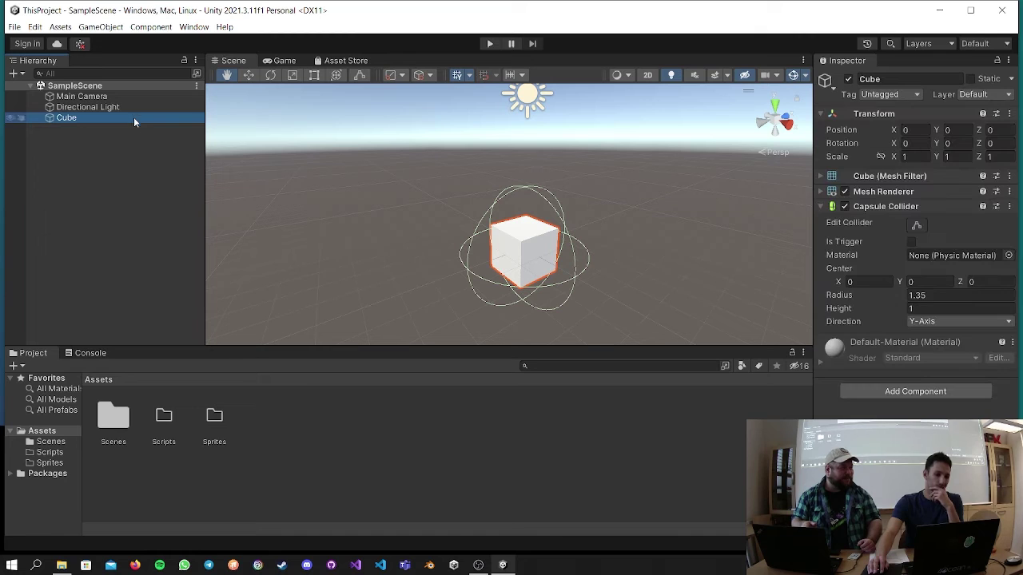
# Check the Console, maximize the Unity window, return to the Project panel and select the Cube.
pyautogui.rightClick(881, 207)
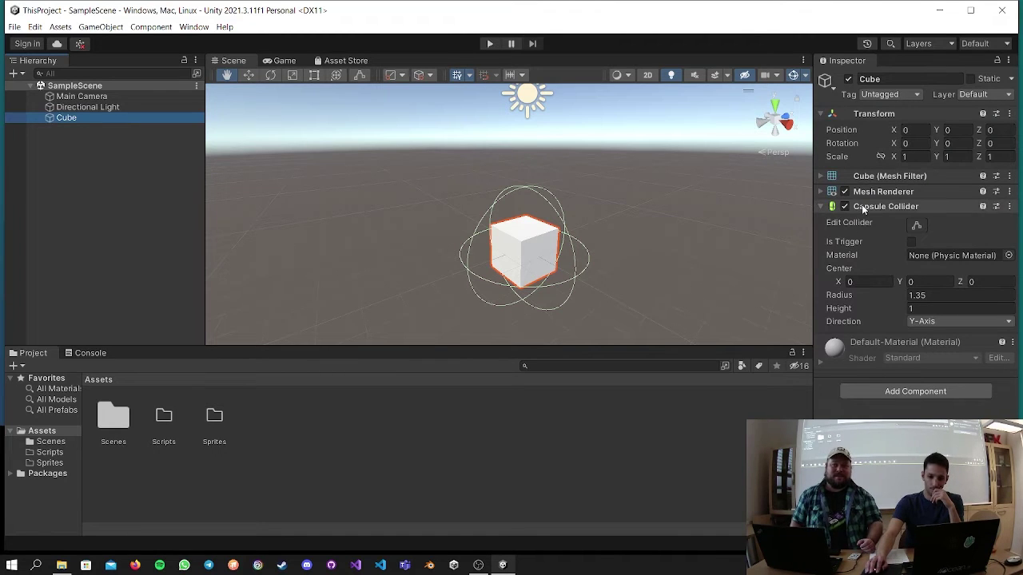
pyautogui.click(141, 188)
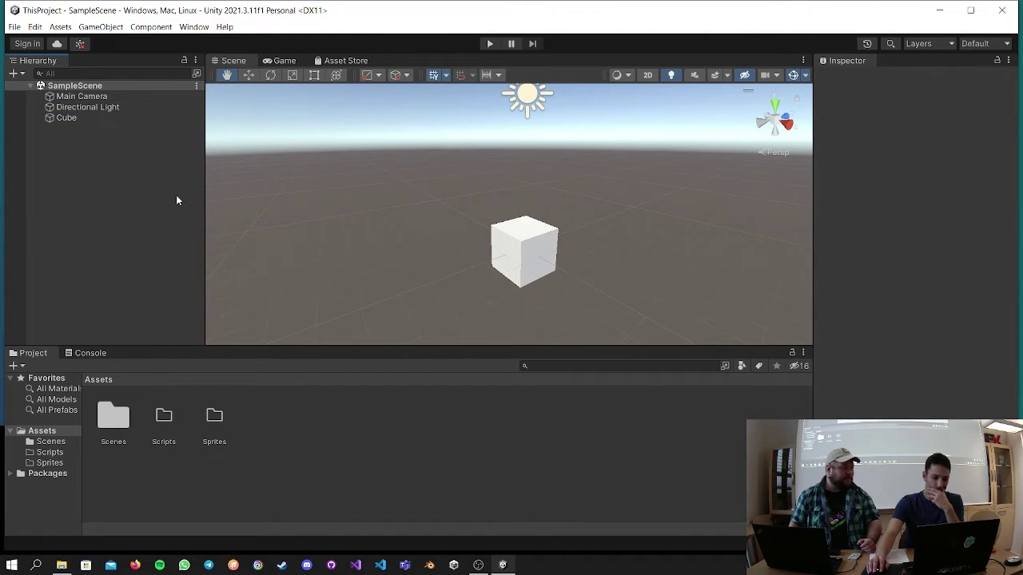
pyautogui.click(105, 354)
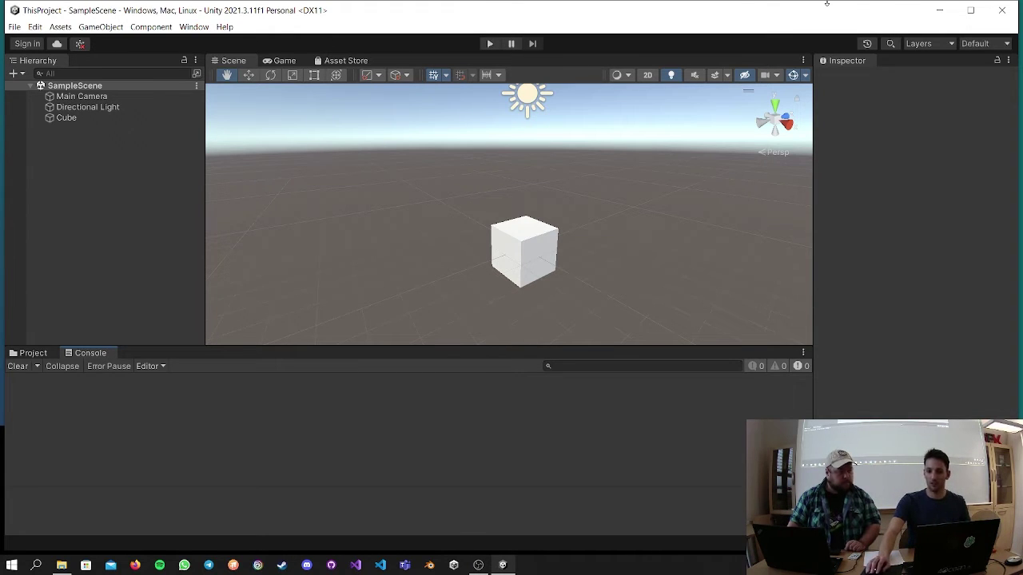
pyautogui.click(970, 9)
pyautogui.click(37, 356)
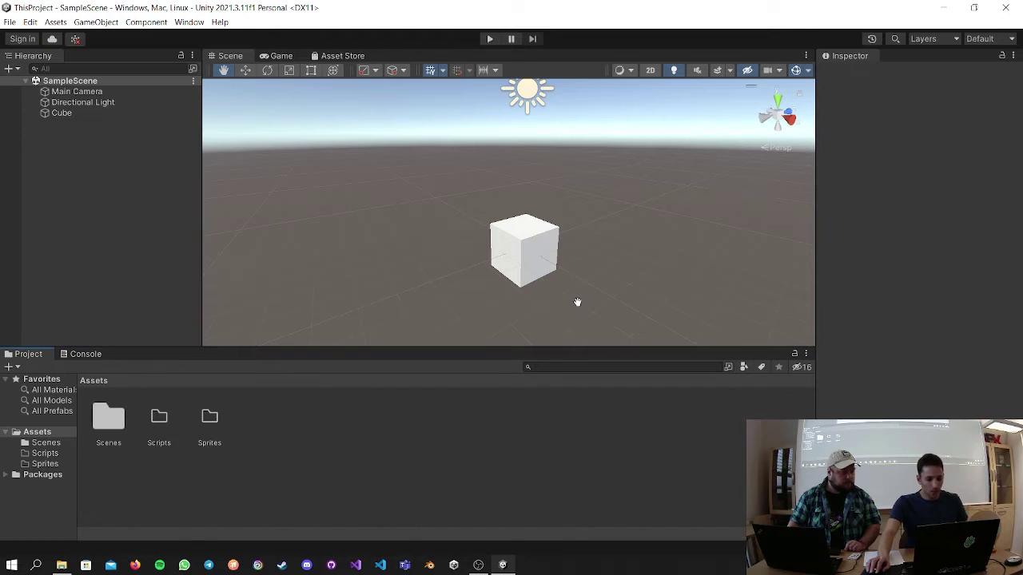
pyautogui.click(78, 114)
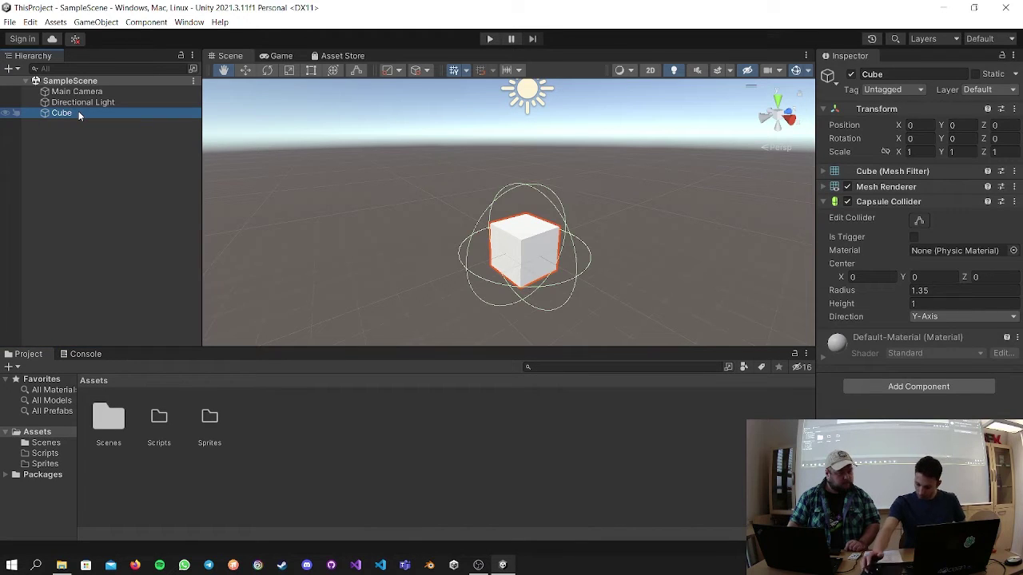
# Delete the Cube, save SampleScene, and add a 3D Plane named Ground.
pyautogui.press('Delete')
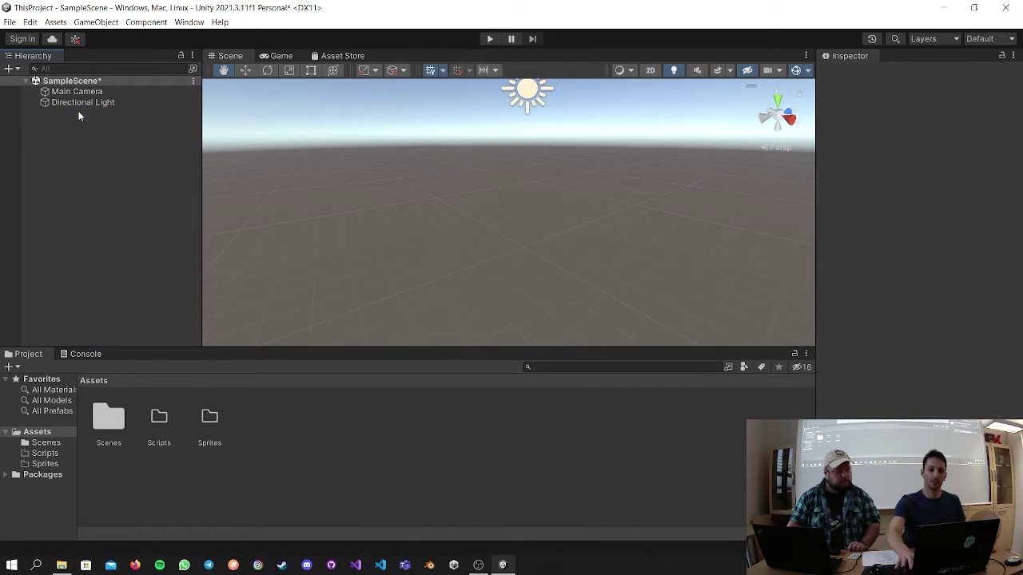
pyautogui.hotkey('ctrl', 's')
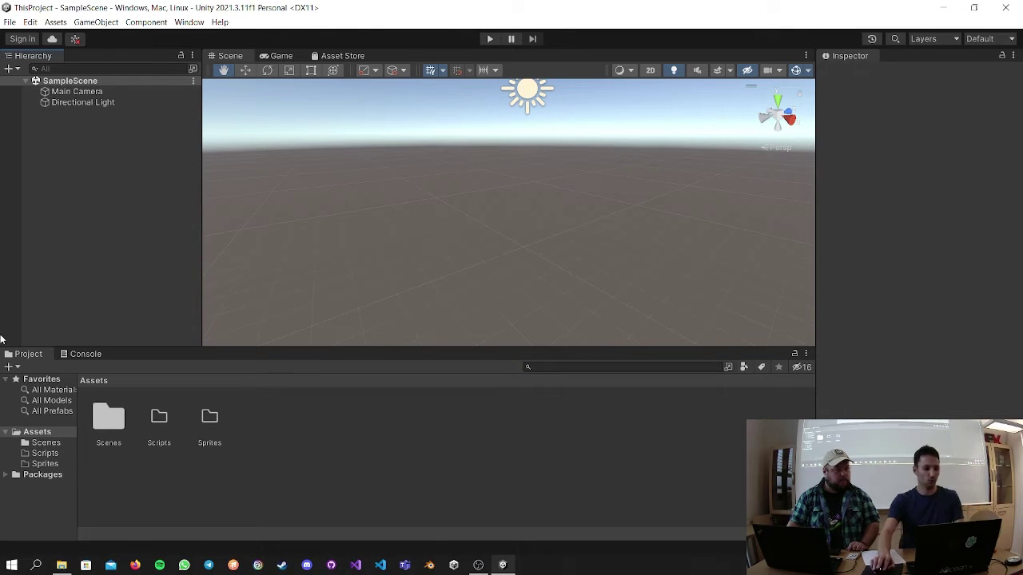
pyautogui.rightClick(147, 132)
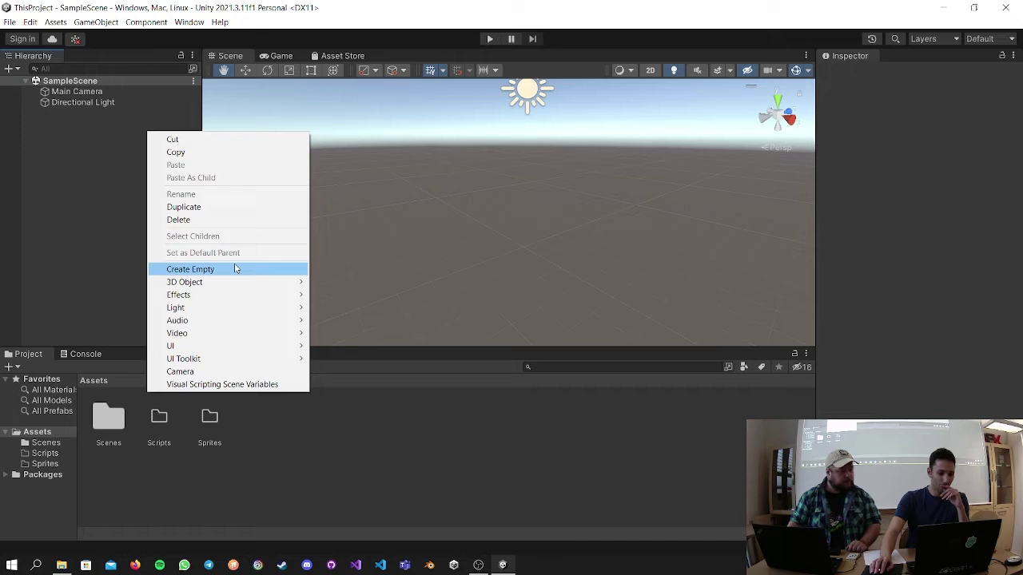
pyautogui.moveTo(247, 286)
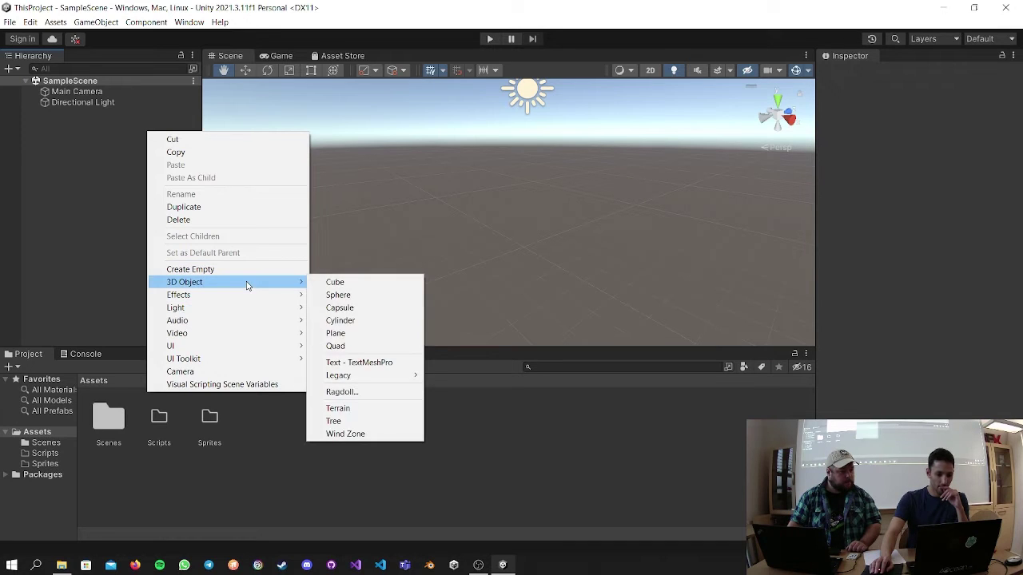
pyautogui.click(384, 333)
pyautogui.scroll(-3, 469, 217)
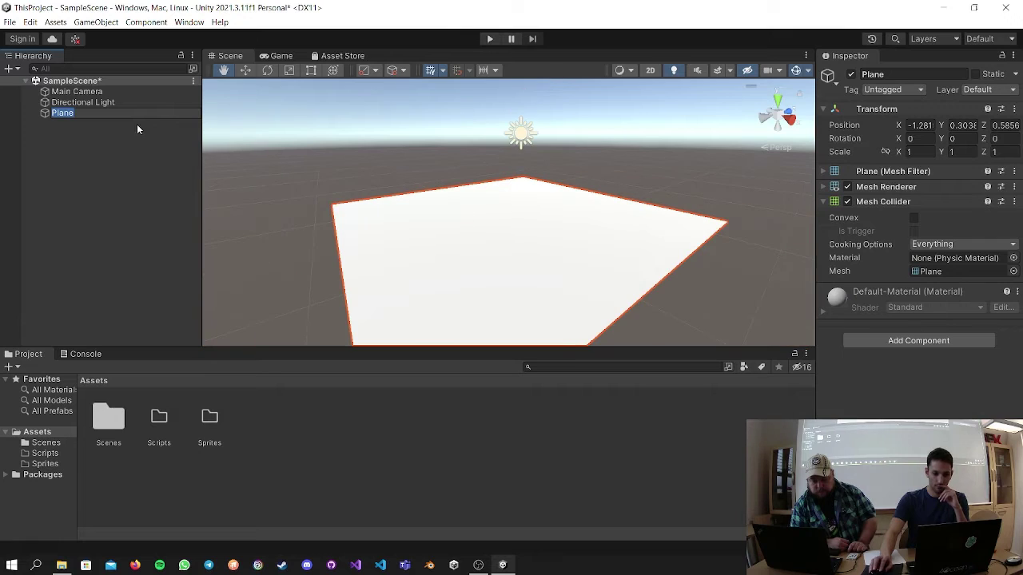
pyautogui.write('Ground')
pyautogui.press('Return')
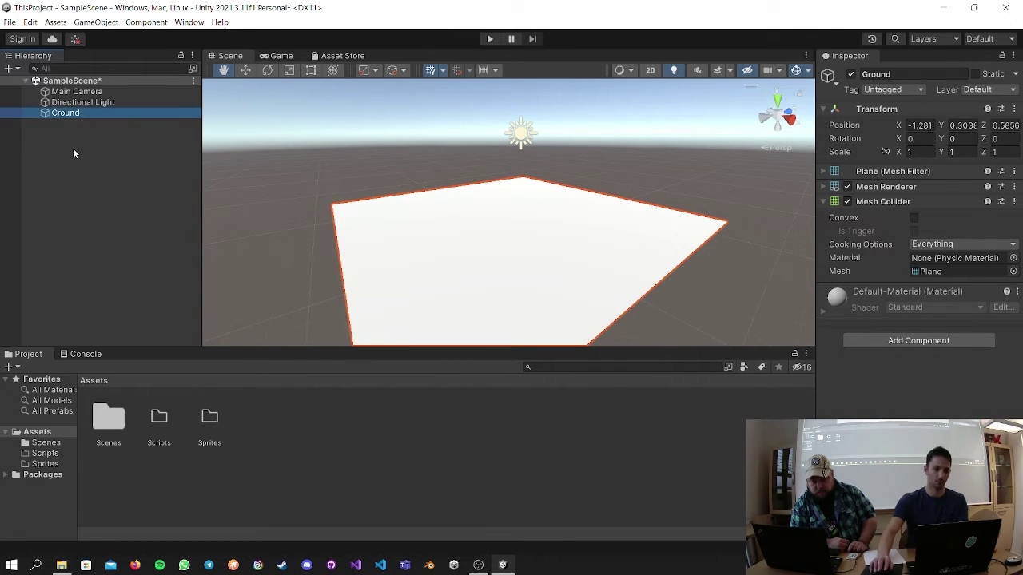
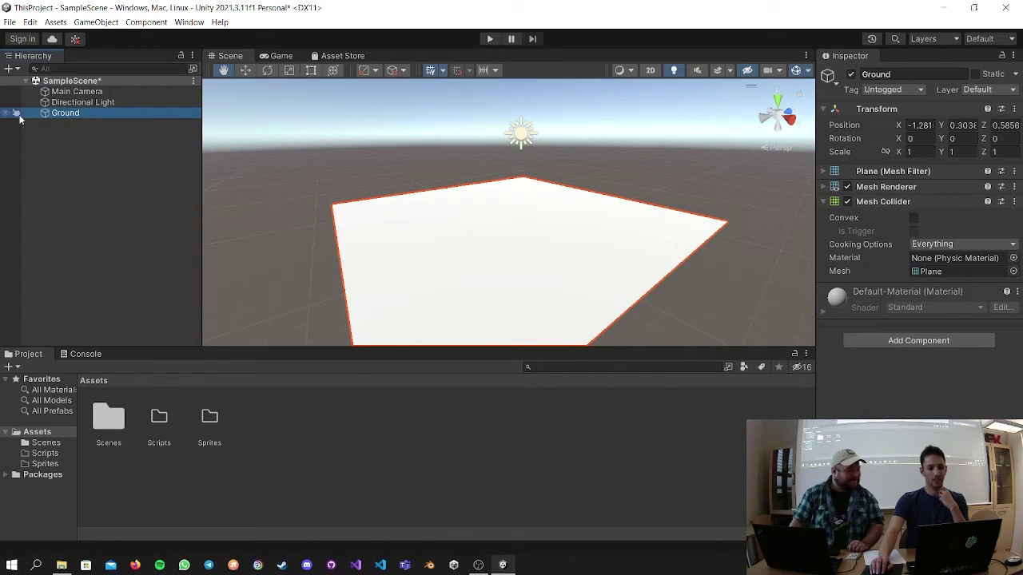
# Save the scene with Ctrl+S, leaving the Ground plane's name unchanged, and reselect Ground.
pyautogui.click(79, 138)
pyautogui.click(75, 115)
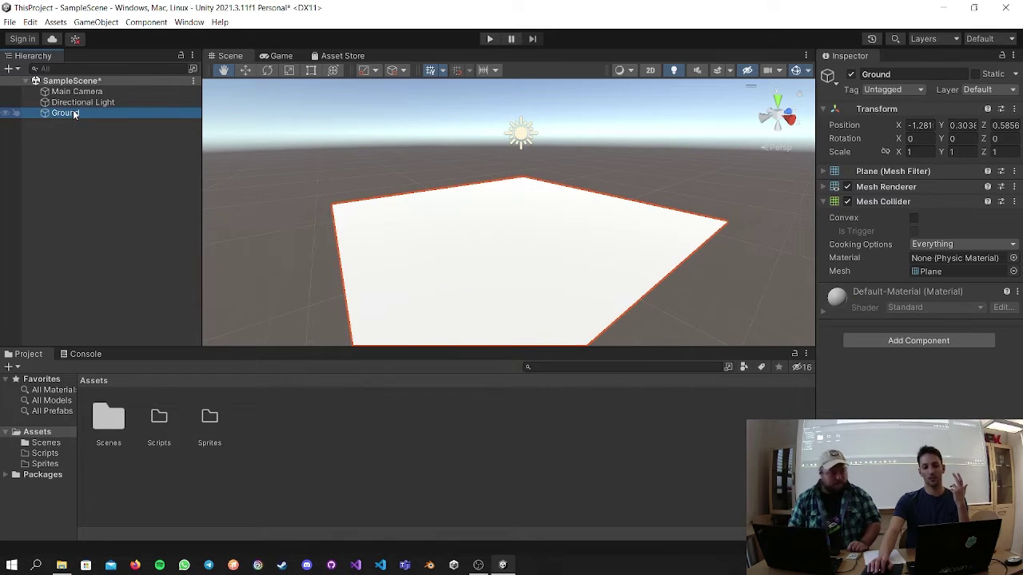
pyautogui.click(74, 114)
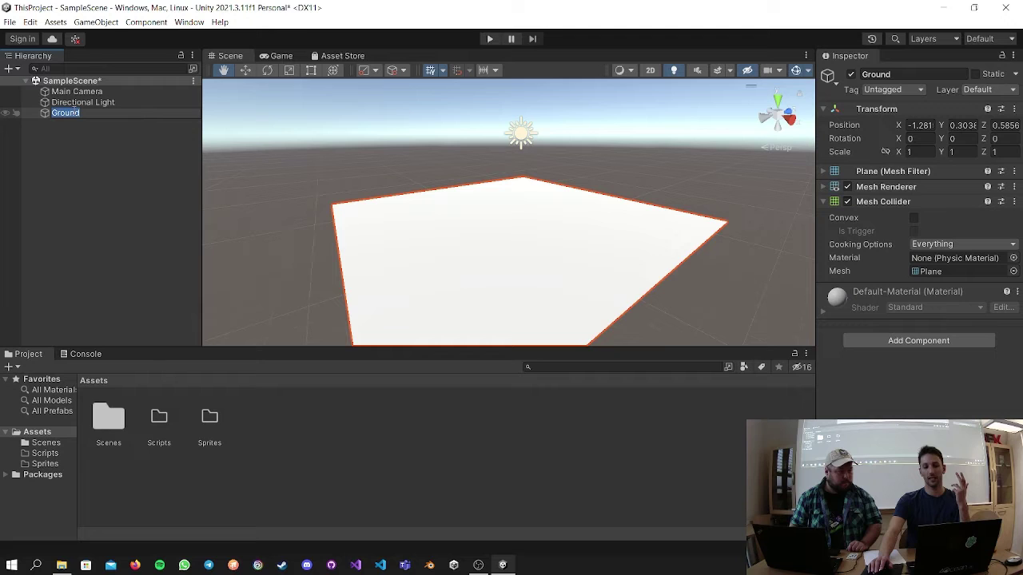
pyautogui.click(131, 137)
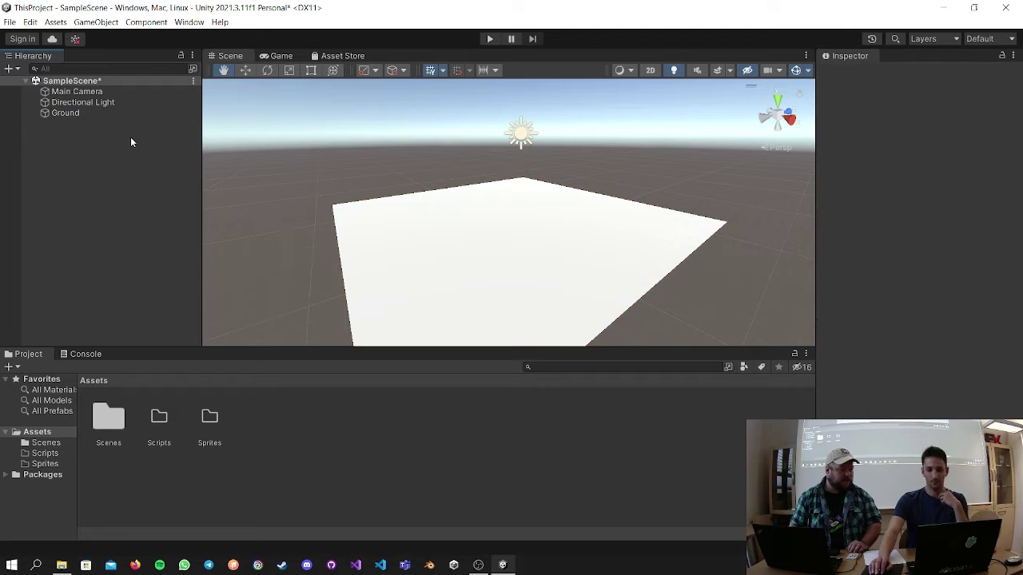
pyautogui.rightClick(101, 112)
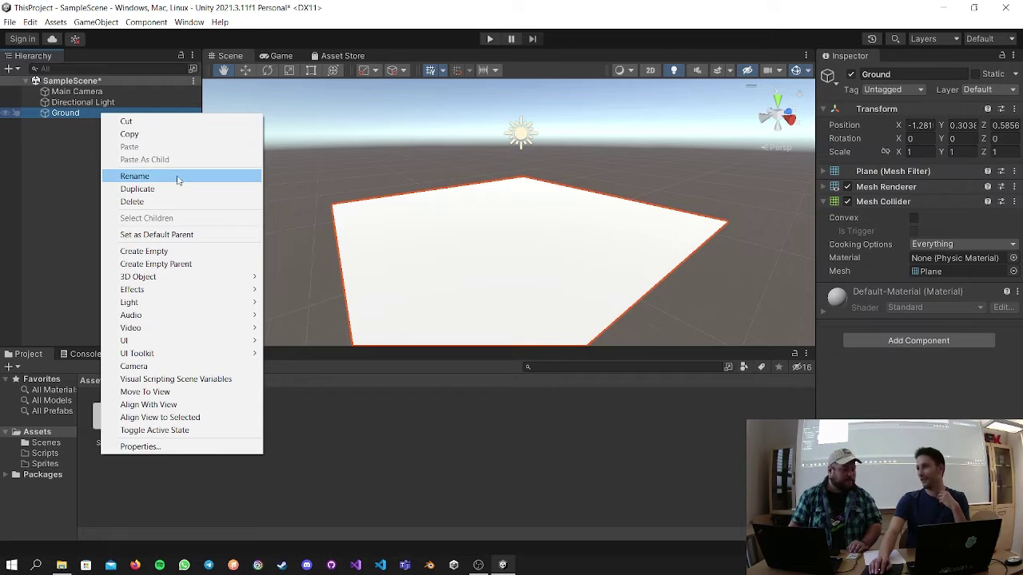
pyautogui.click(51, 151)
pyautogui.hotkey('ctrl', 's')
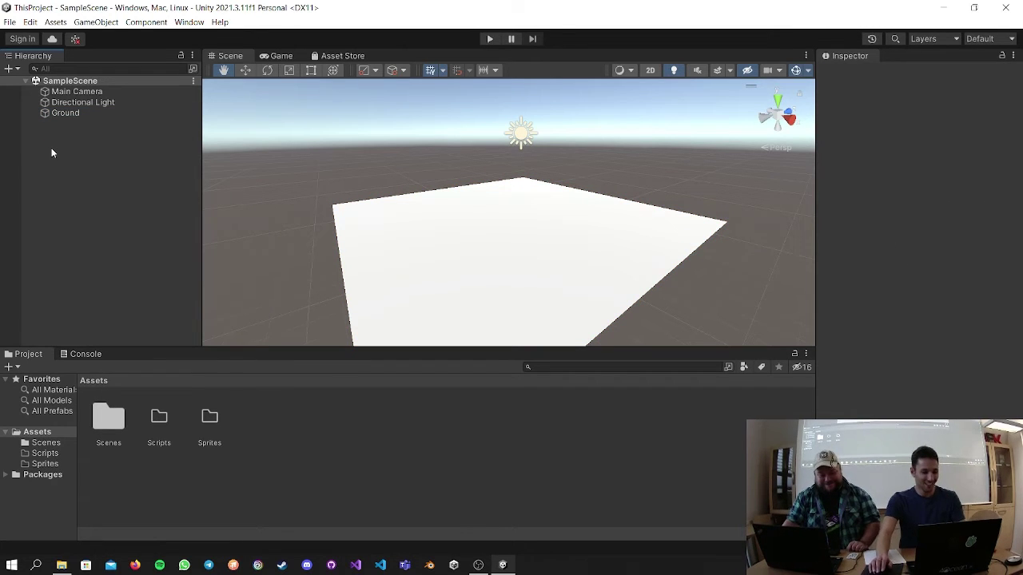
pyautogui.click(83, 115)
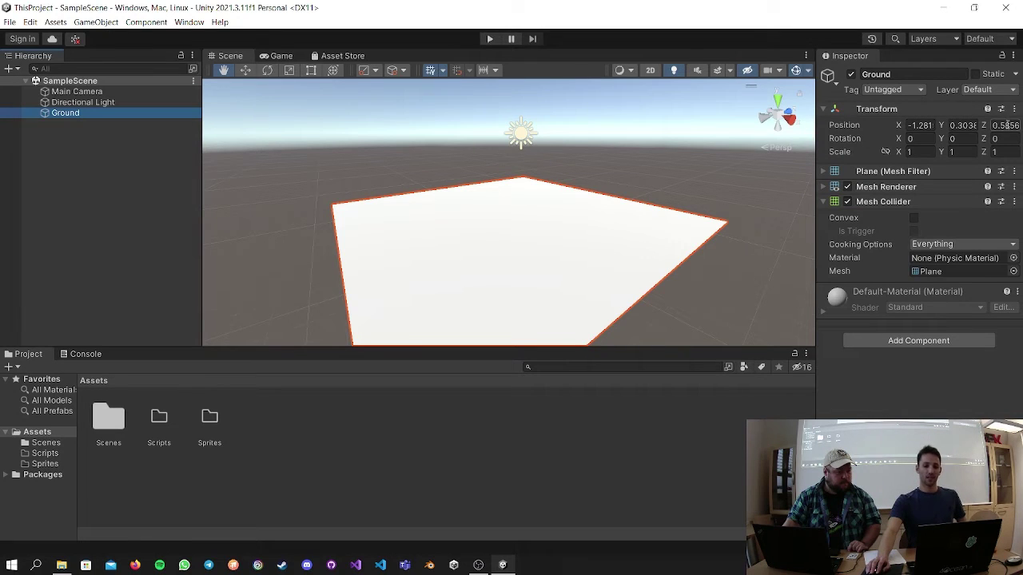
# Reset the Ground plane's Transform so it sits at position 0, 0, 0.
pyautogui.click(930, 121)
pyautogui.write('0')
pyautogui.press('Tab')
pyautogui.write('0')
pyautogui.press('Tab')
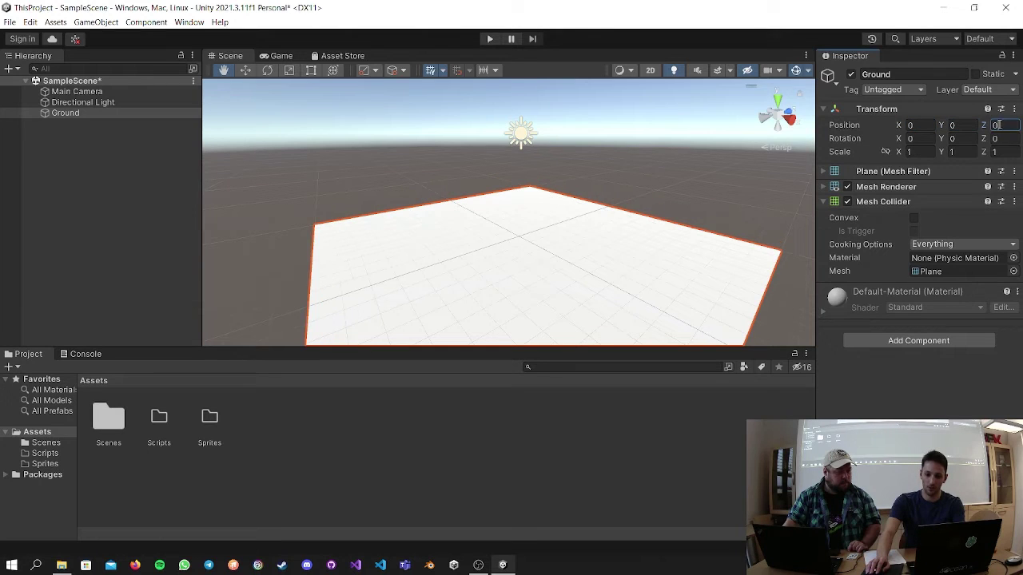
pyautogui.hotkey('ctrl', 'z')
pyautogui.hotkey('ctrl', 'z')
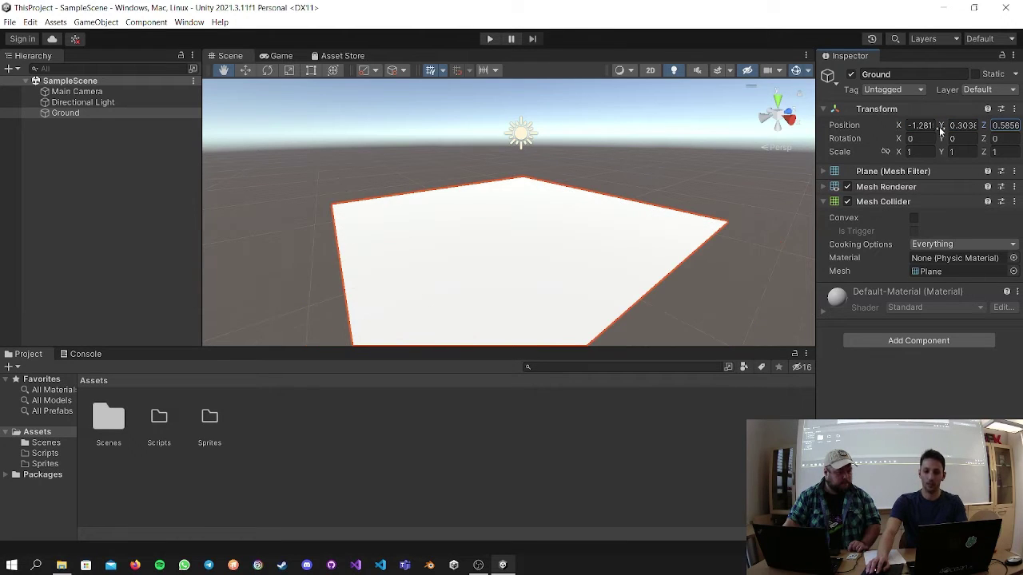
pyautogui.rightClick(923, 107)
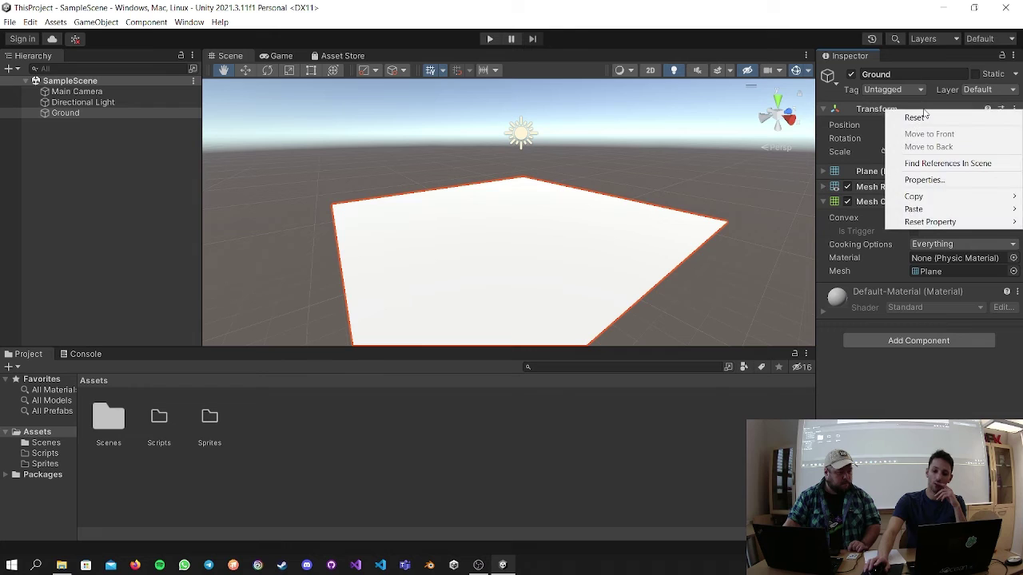
pyautogui.click(930, 120)
pyautogui.moveTo(765, 179); pyautogui.dragTo(589, 194)
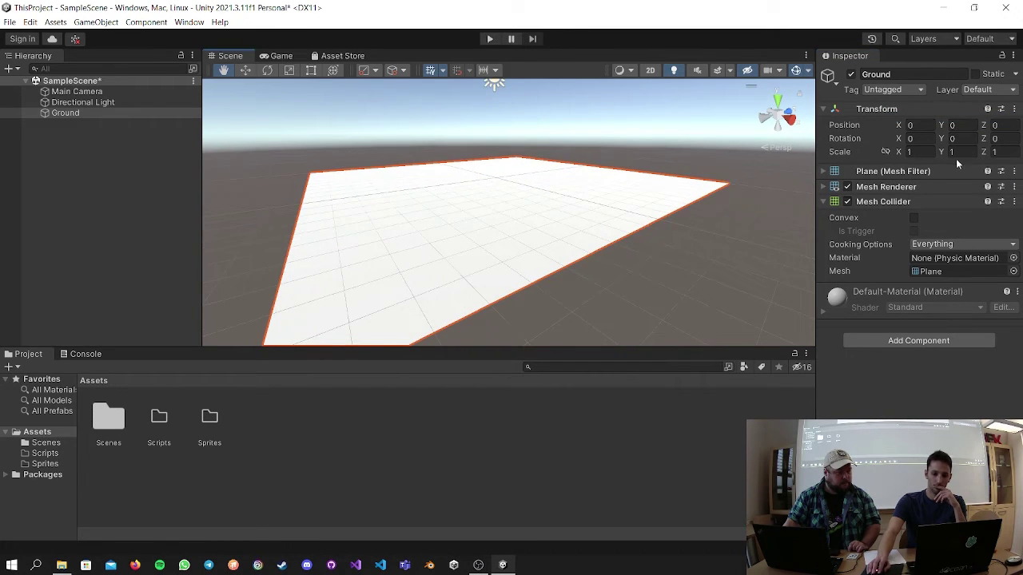
# Scale the Ground plane to 5 on both X and Z.
pyautogui.click(885, 152)
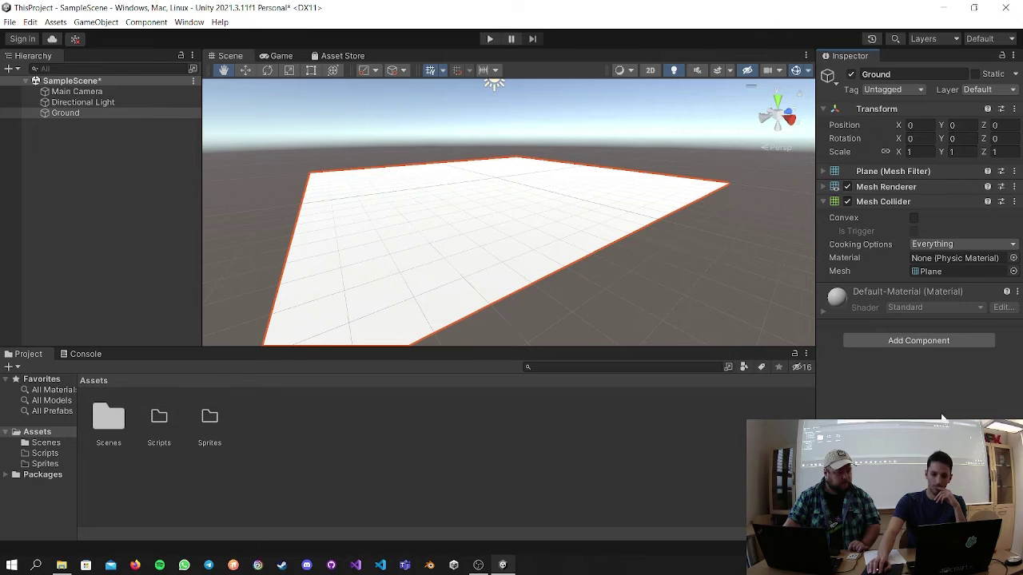
pyautogui.scroll(-4, 558, 216)
pyautogui.click(919, 152)
pyautogui.write('10')
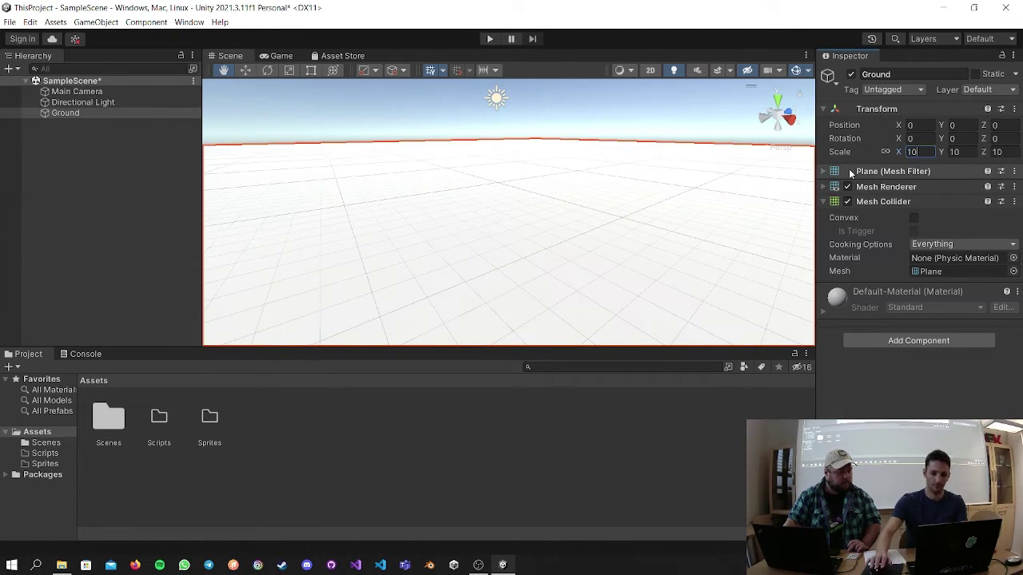
pyautogui.moveTo(805, 169); pyautogui.dragTo(801, 177)
pyautogui.moveTo(407, 276); pyautogui.dragTo(412, 315)
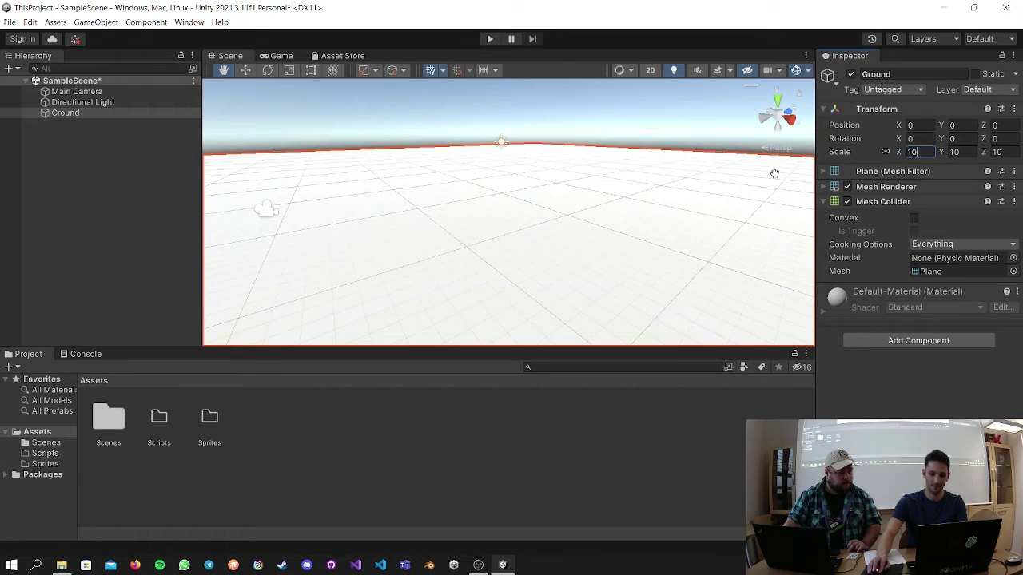
pyautogui.write('5')
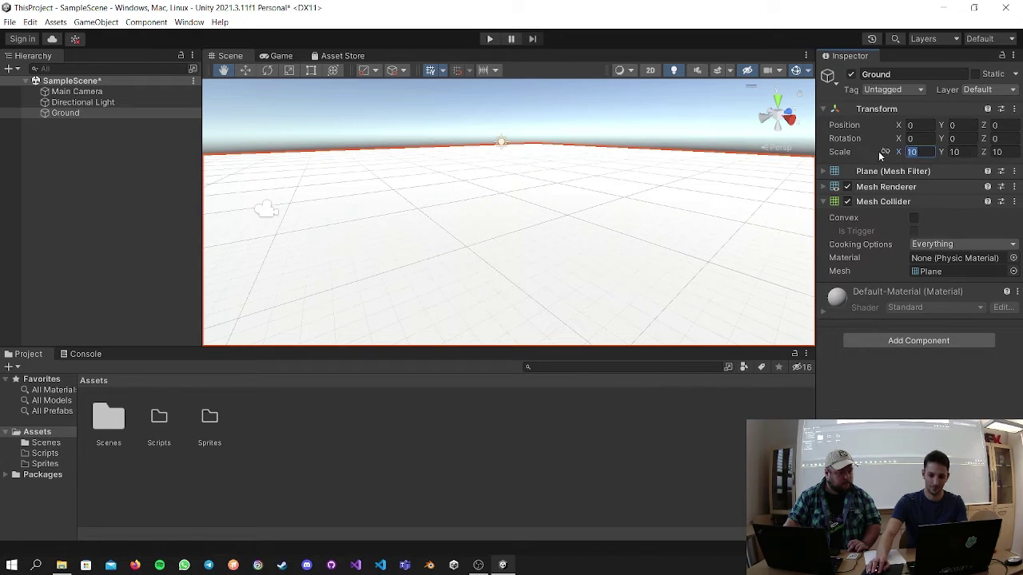
pyautogui.click(885, 152)
pyautogui.click(999, 152)
pyautogui.write('5')
pyautogui.press('Tab')
# Set the Ground plane's Y scale to 1, then deselect it.
pyautogui.keyDown('alt'); pyautogui.moveTo(734, 171); pyautogui.dragTo(624, 204); pyautogui.keyUp('alt')
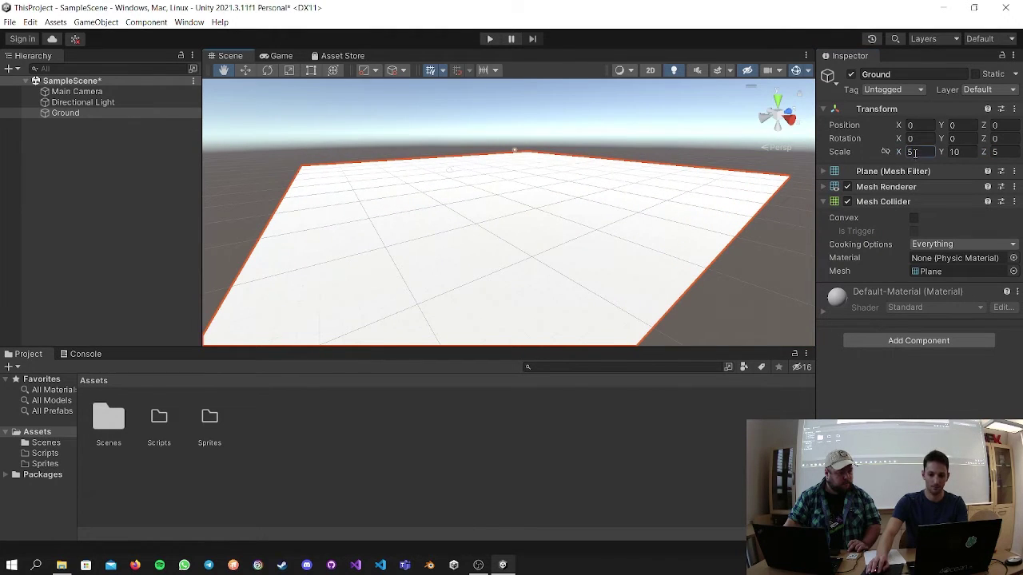
pyautogui.click(952, 152)
pyautogui.write('1')
pyautogui.press('Return')
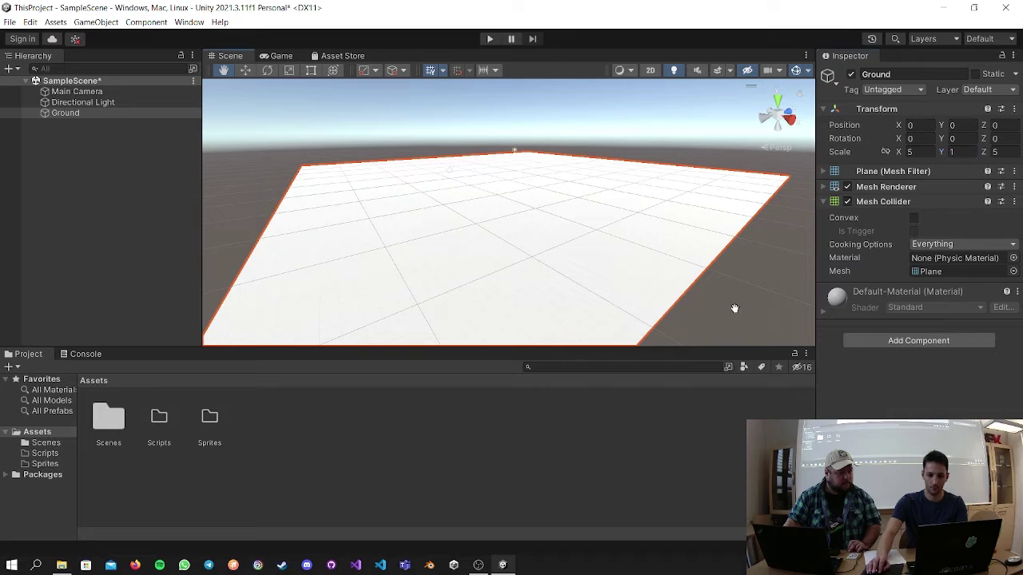
pyautogui.scroll(-3, 727, 264)
pyautogui.click(944, 154)
pyautogui.moveTo(945, 153)
pyautogui.mouseDown()
pyautogui.moveTo(899, 153)
pyautogui.moveTo(956, 154)
pyautogui.mouseUp()
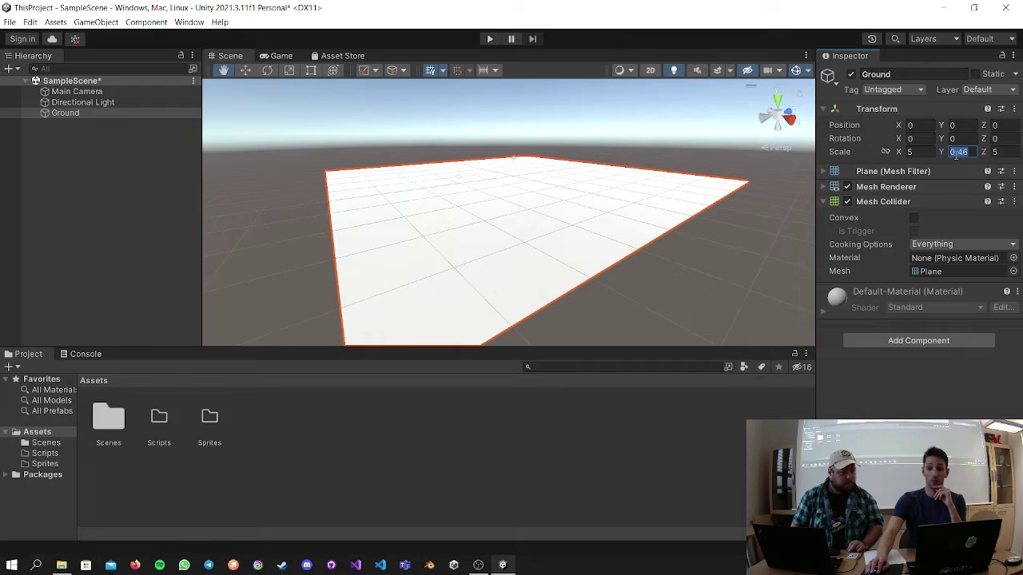
pyautogui.write('1')
pyautogui.press('Return')
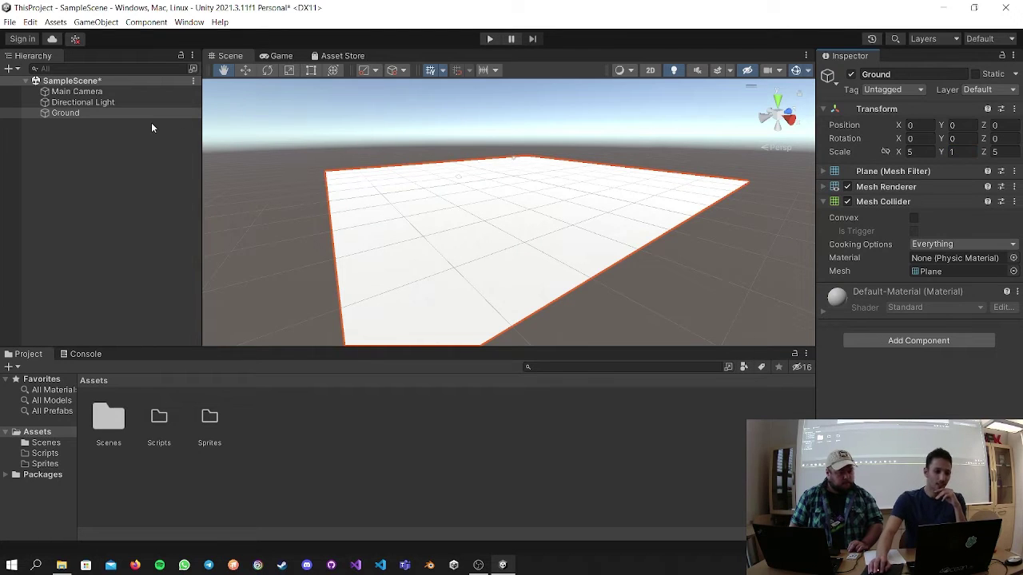
pyautogui.click(153, 167)
pyautogui.rightClick(152, 167)
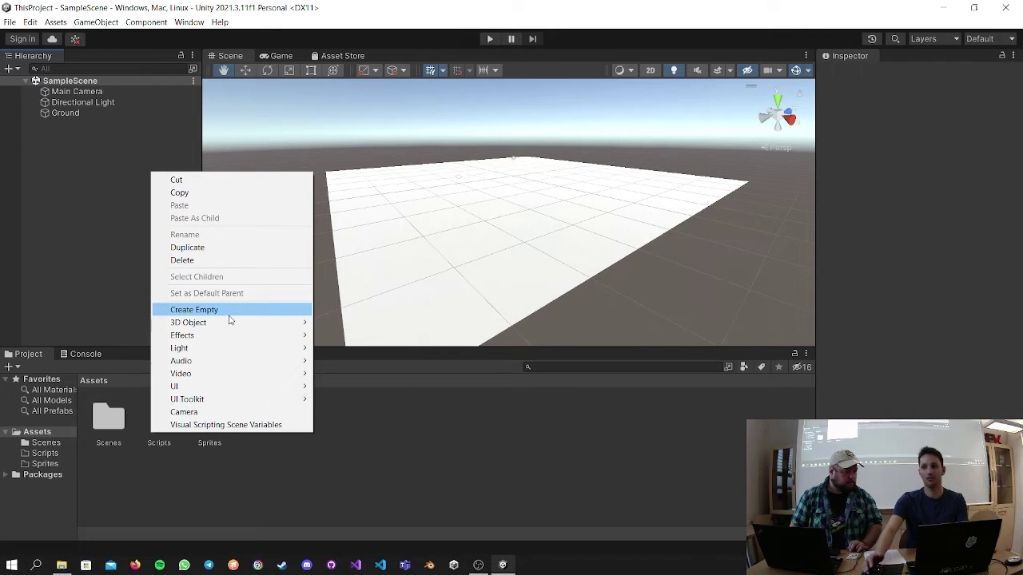
# Add a Cube to the scene and reset its Transform to the origin.
pyautogui.moveTo(234, 325)
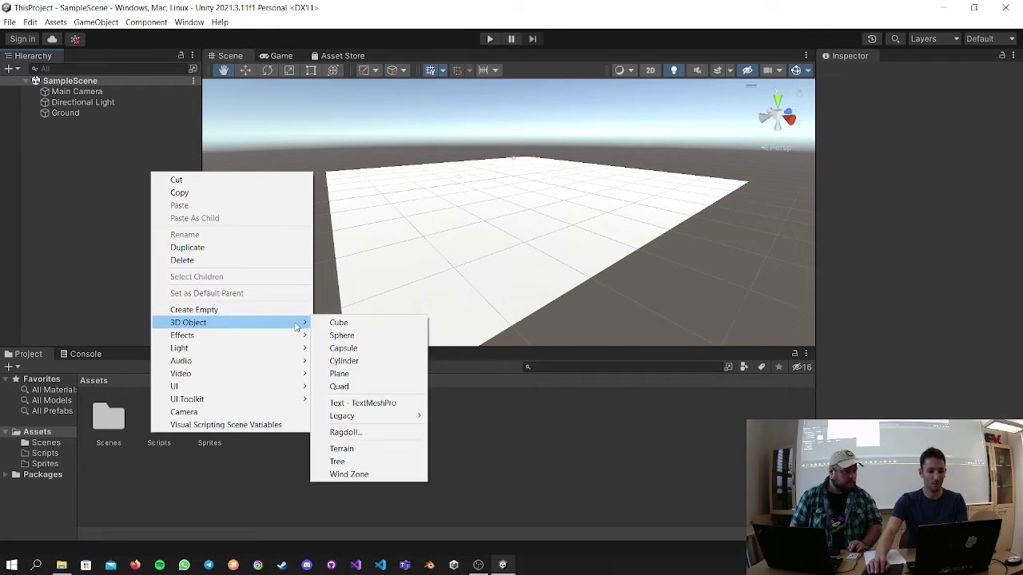
pyautogui.click(360, 323)
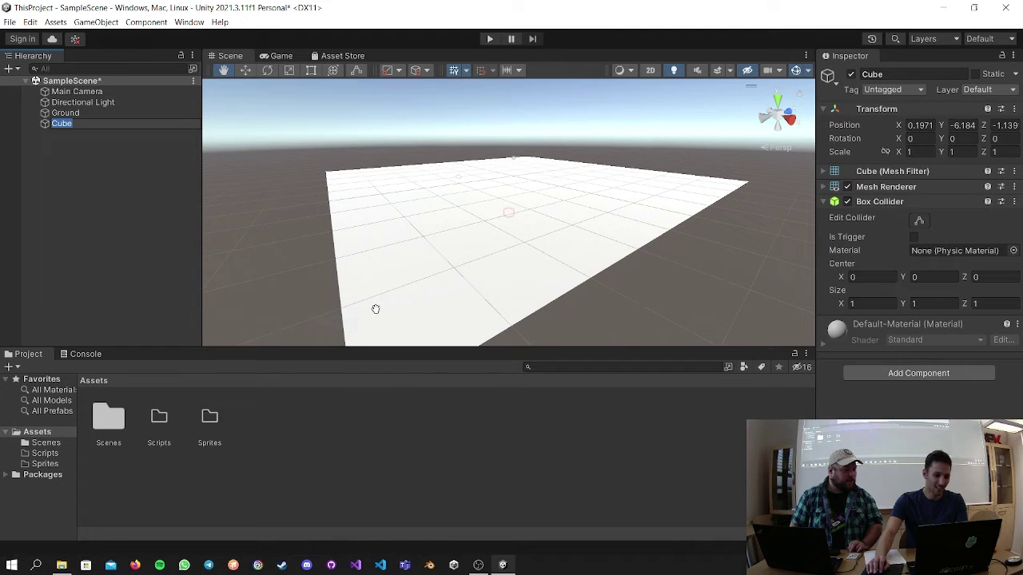
pyautogui.rightClick(879, 111)
pyautogui.click(909, 116)
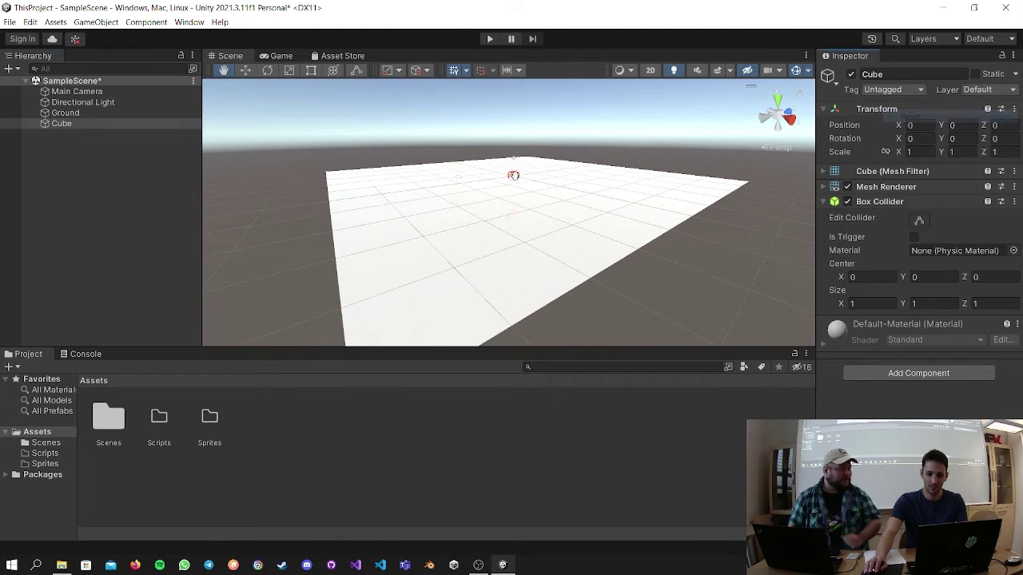
pyautogui.scroll(5, 511, 171)
pyautogui.moveTo(537, 212); pyautogui.dragTo(546, 162)
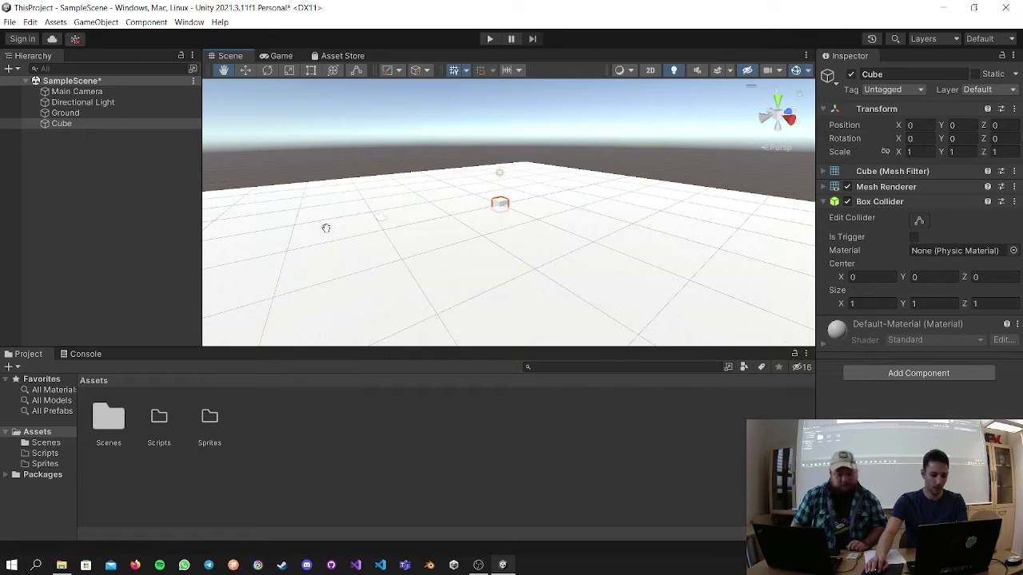
# Lift the Cube to Y position 0.5 so it rests on the Ground plane.
pyautogui.press('w')
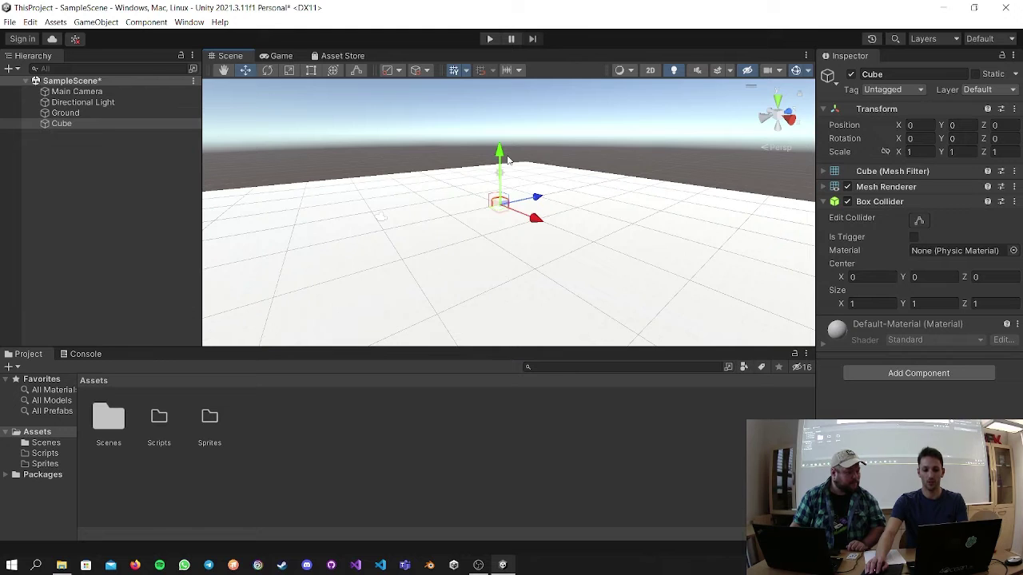
pyautogui.moveTo(502, 158); pyautogui.dragTo(493, 120)
pyautogui.scroll(3, 517, 221)
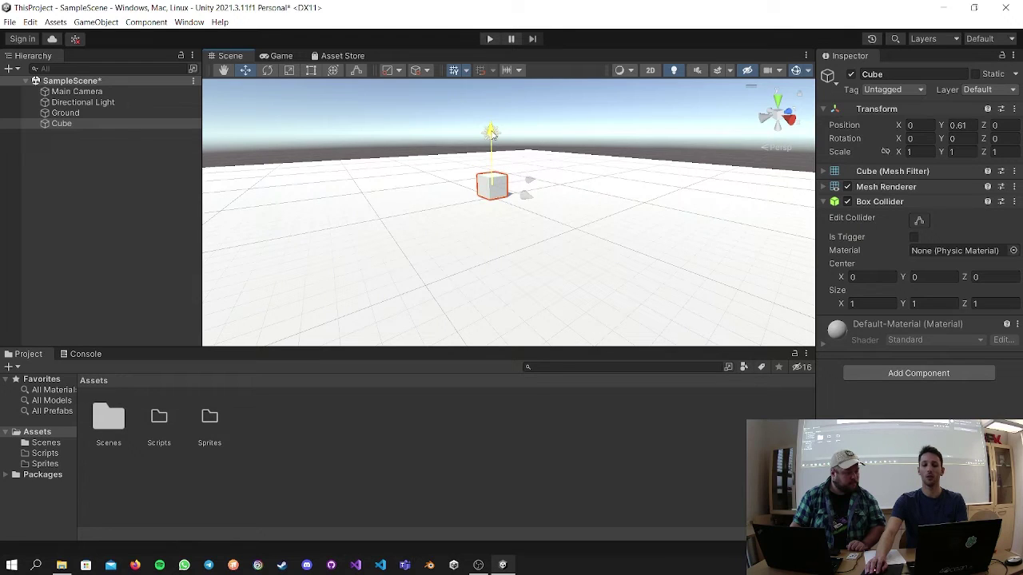
pyautogui.moveTo(496, 118); pyautogui.dragTo(529, 138)
pyautogui.scroll(2, 529, 144)
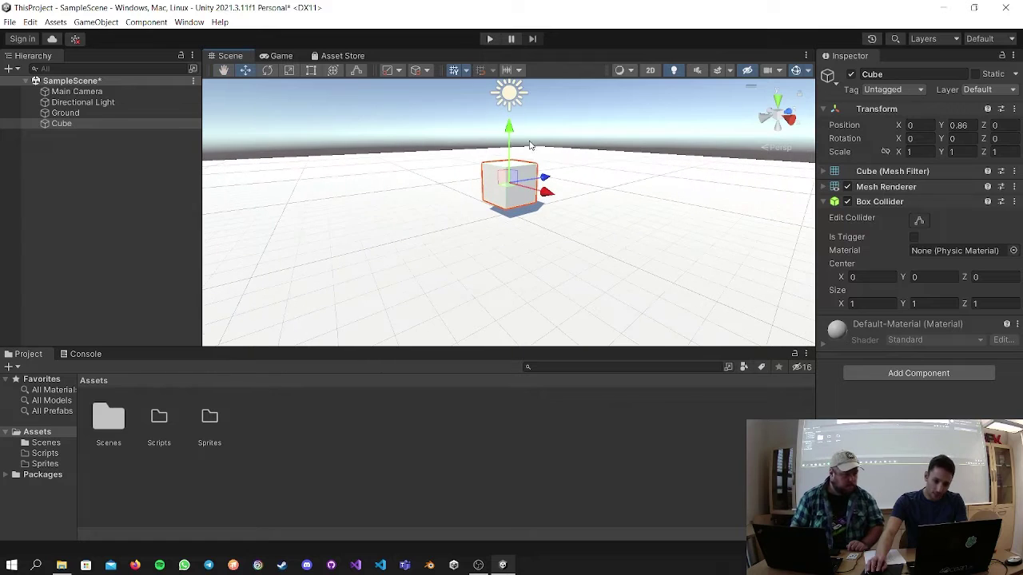
pyautogui.moveTo(510, 128)
pyautogui.mouseDown()
pyautogui.moveTo(520, 100)
pyautogui.moveTo(528, 110)
pyautogui.moveTo(533, 100)
pyautogui.moveTo(534, 113)
pyautogui.moveTo(525, 90)
pyautogui.moveTo(527, 137)
pyautogui.mouseUp()
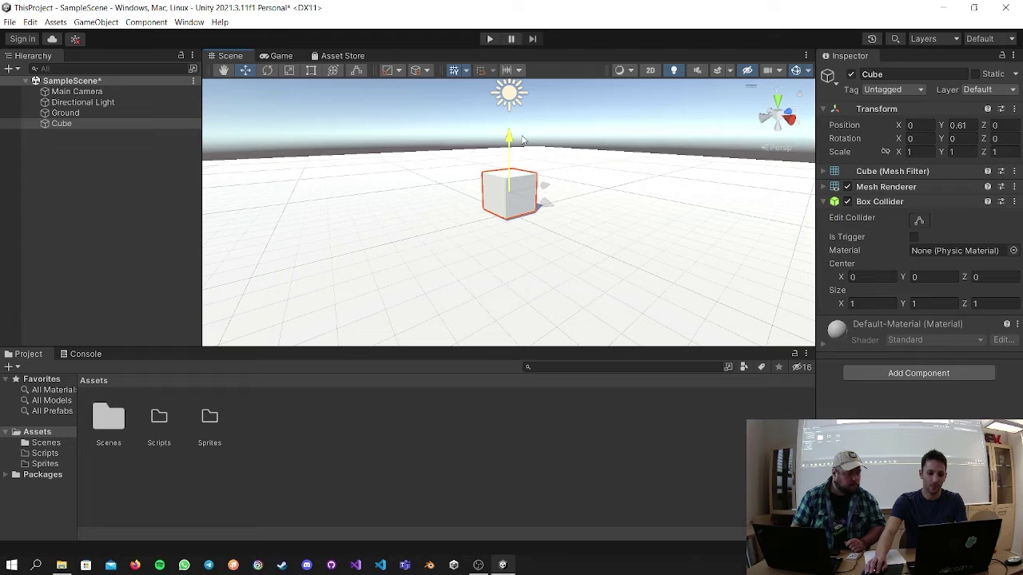
pyautogui.click(959, 125)
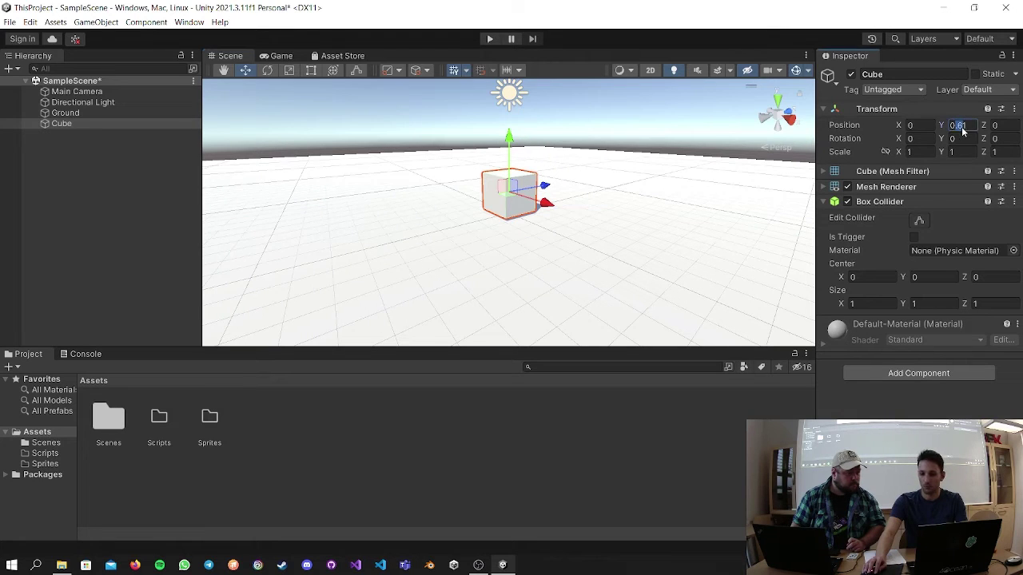
pyautogui.write('0.5')
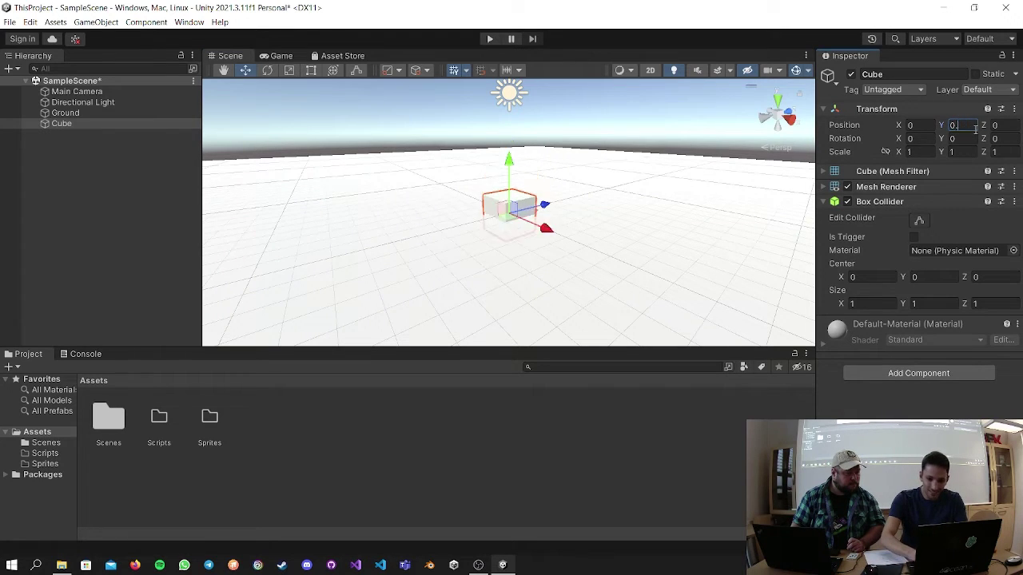
pyautogui.click(98, 165)
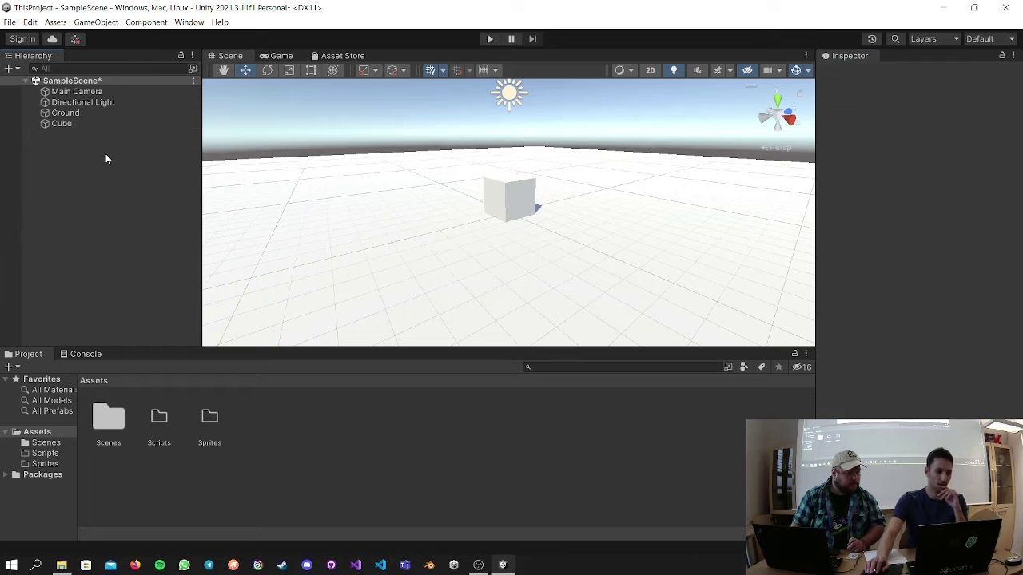
pyautogui.rightClick(111, 149)
# Add a Sphere, reset it to the origin and raise it above the Cube.
pyautogui.moveTo(224, 303)
pyautogui.click(303, 313)
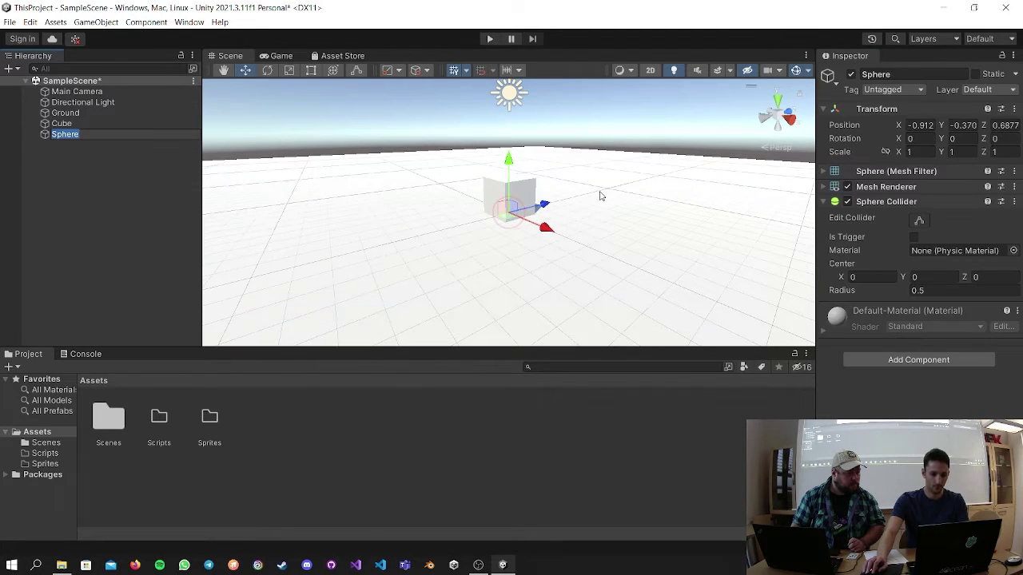
pyautogui.rightClick(955, 112)
pyautogui.click(912, 118)
pyautogui.moveTo(512, 172); pyautogui.dragTo(537, 86)
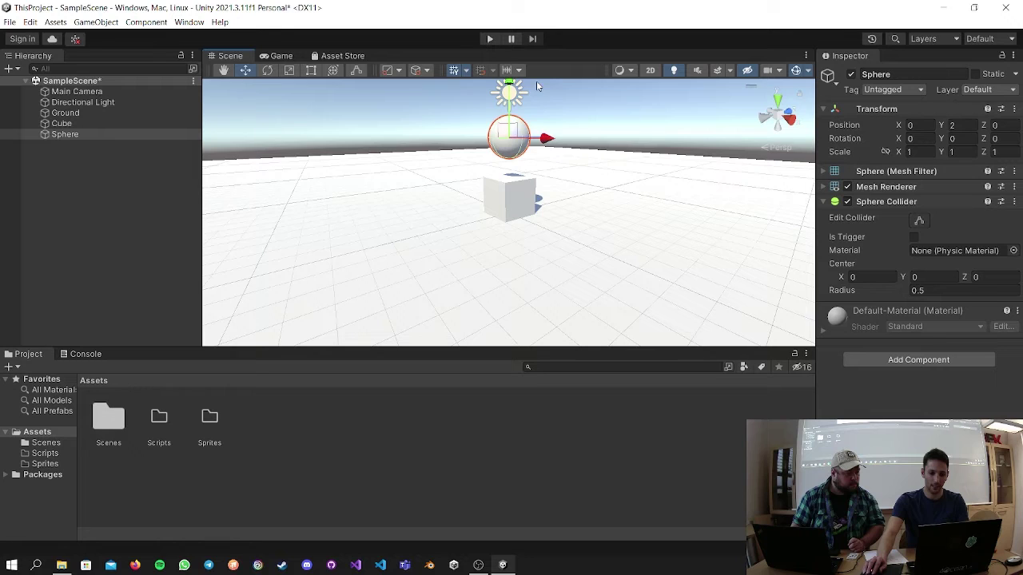
pyautogui.scroll(-6, 595, 173)
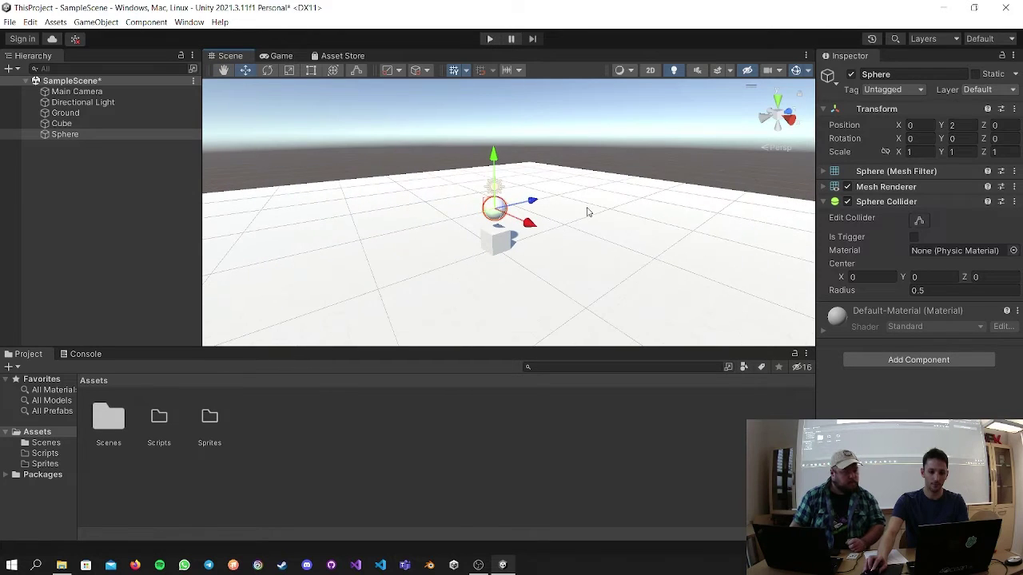
# Save the scene and run it in Play mode.
pyautogui.scroll(-5, 672, 265)
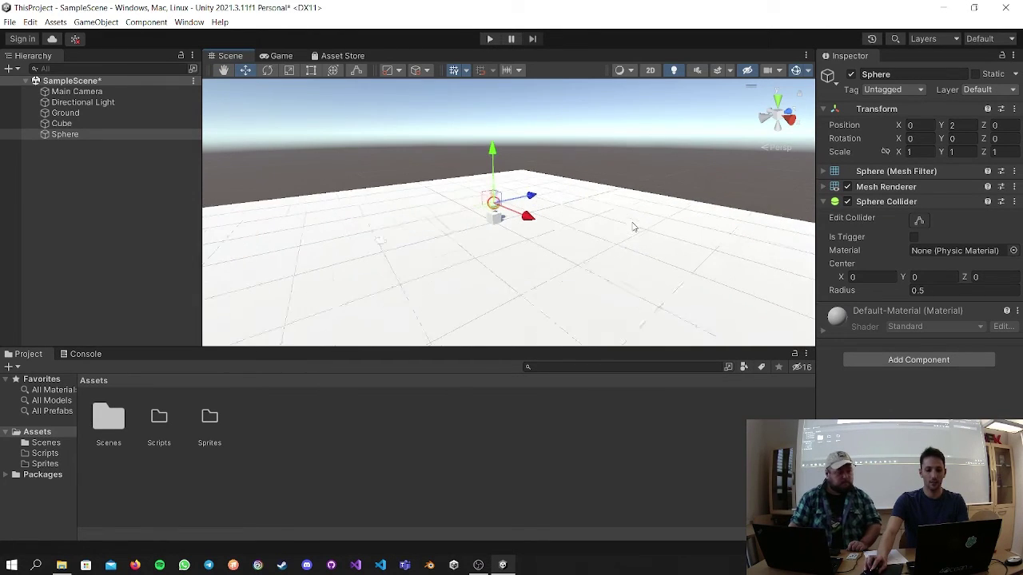
pyautogui.hotkey('ctrl', 's')
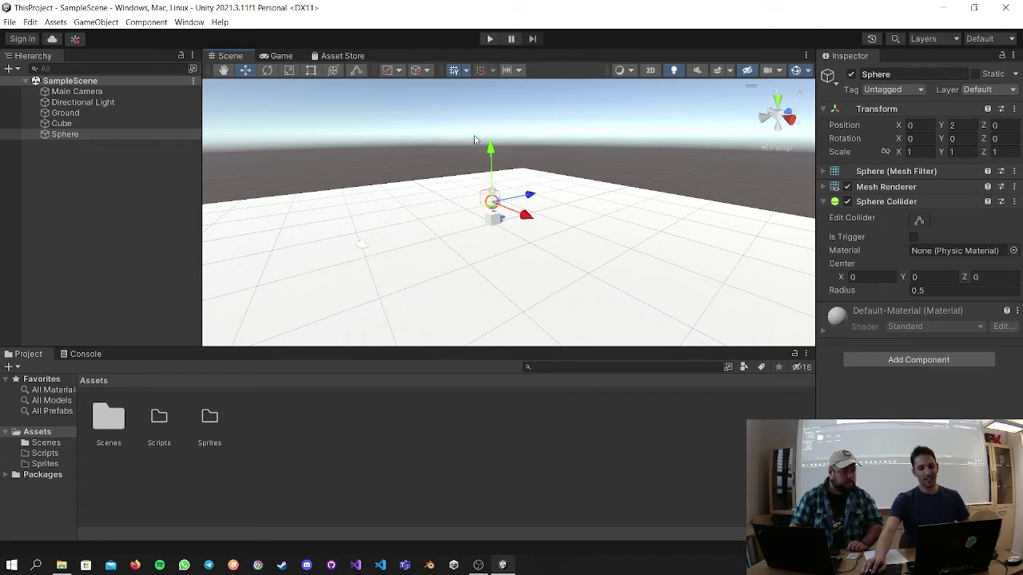
pyautogui.click(490, 39)
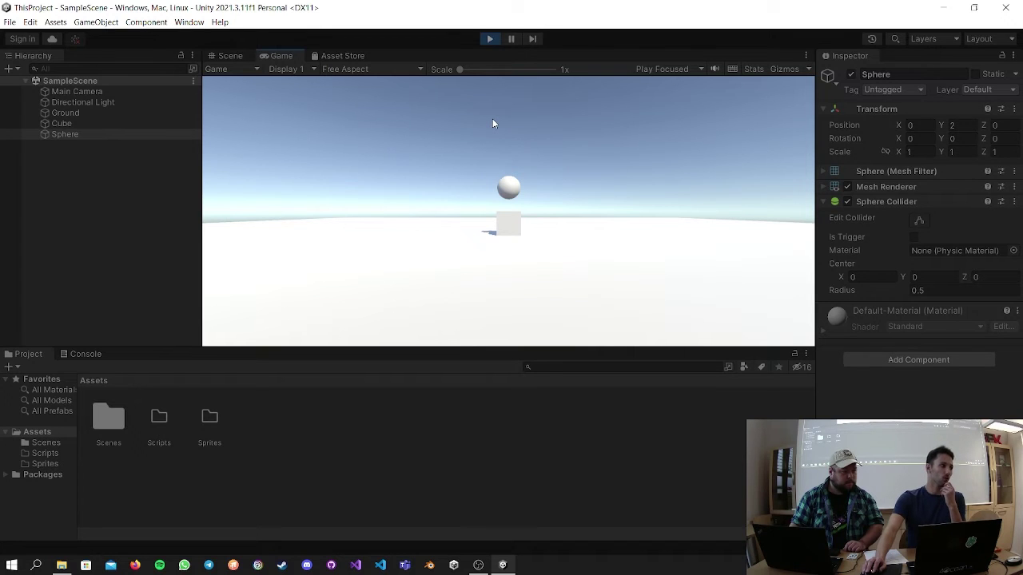
# Exit Play mode, add a Rigidbody component to the Sphere, and save the scene.
pyautogui.click(489, 38)
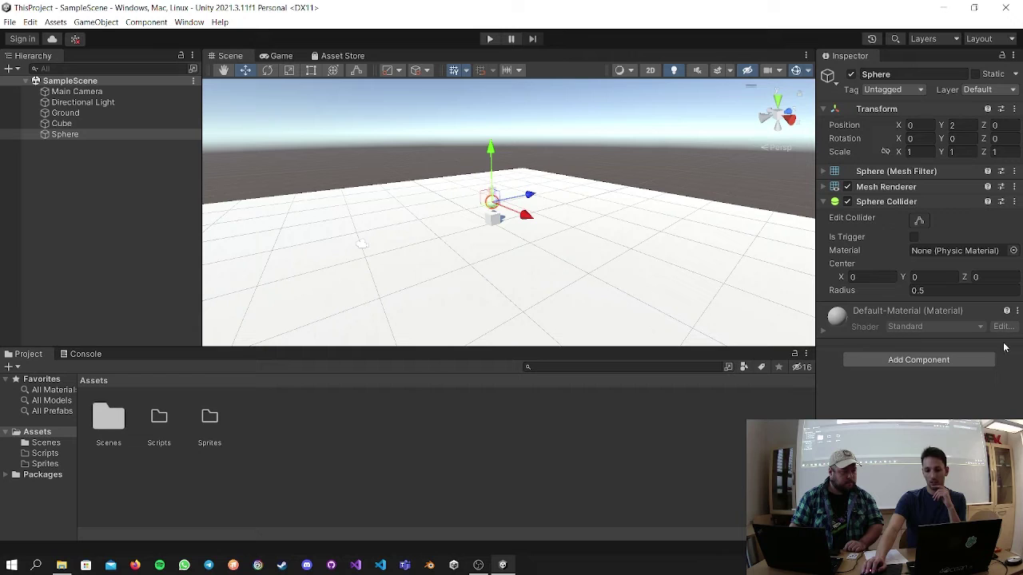
pyautogui.click(917, 361)
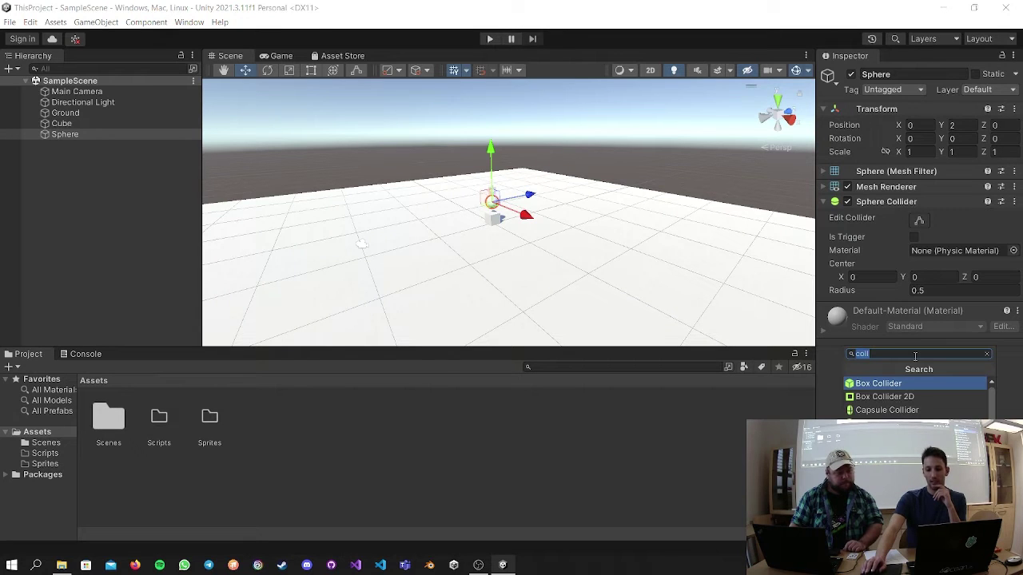
pyautogui.write('ridi')
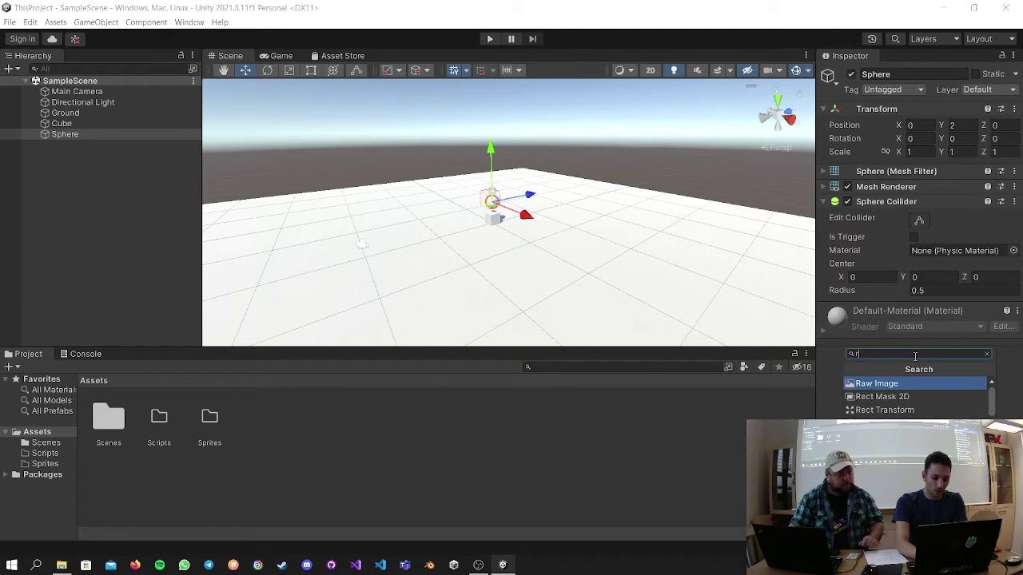
pyautogui.press('BackSpace')
pyautogui.press('BackSpace')
pyautogui.press('BackSpace')
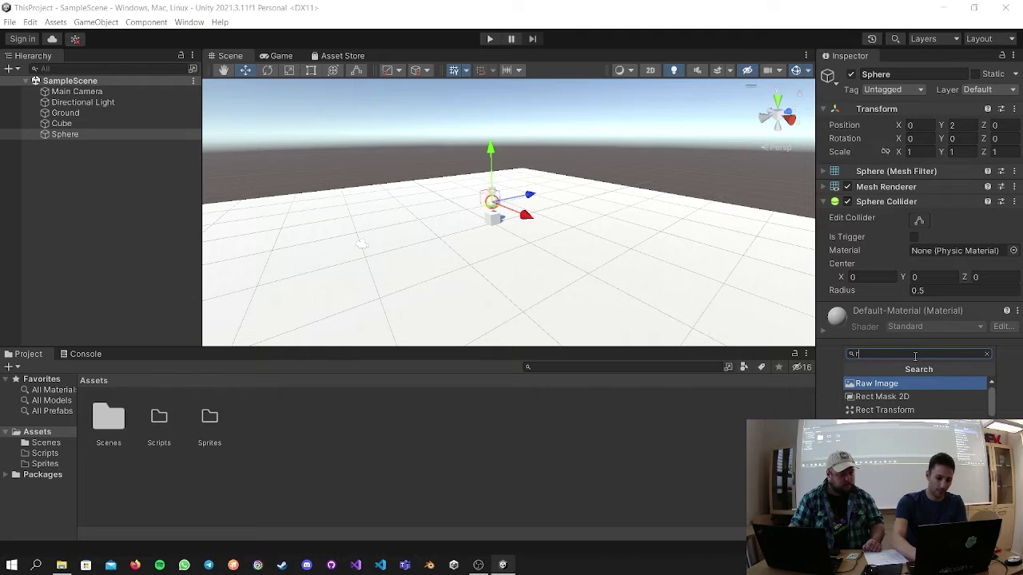
pyautogui.write('igi')
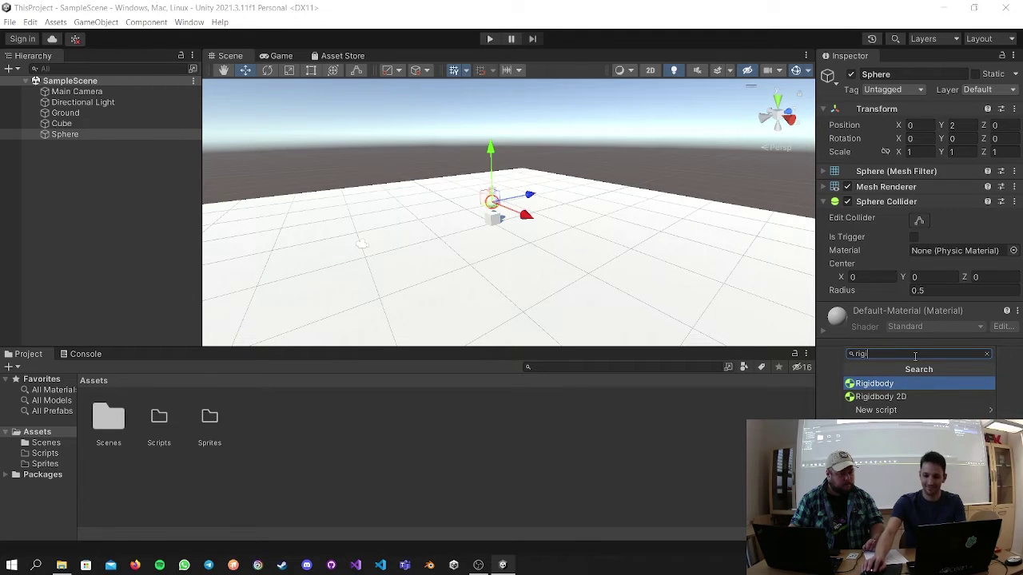
pyautogui.click(930, 386)
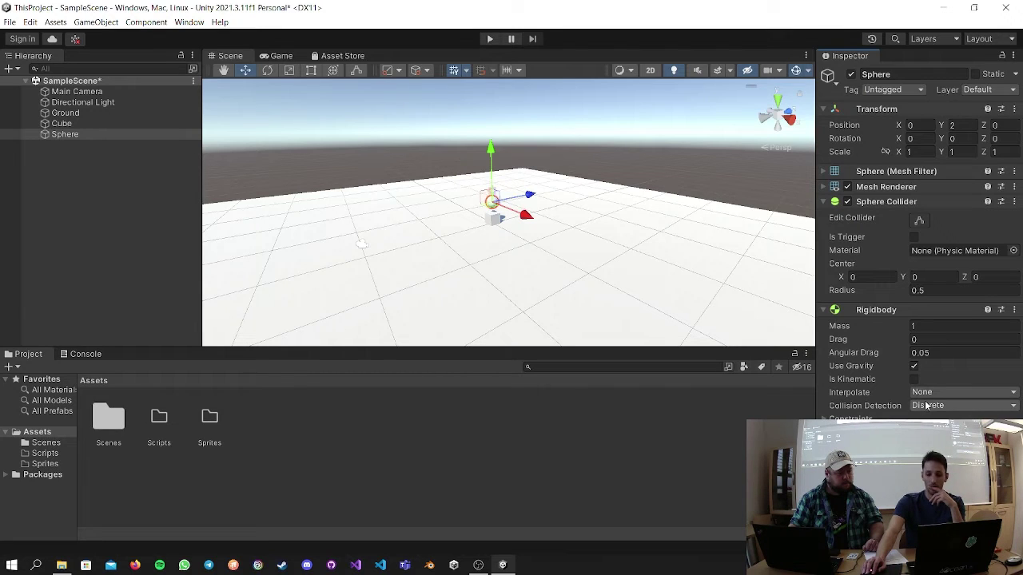
pyautogui.hotkey('ctrl', 's')
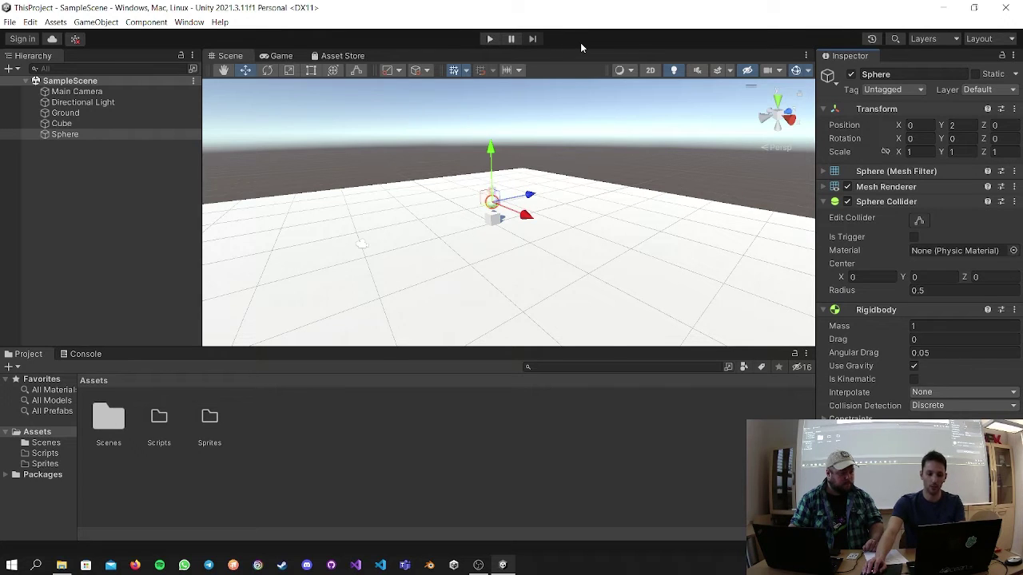
# Test the Sphere's fall, move it to X 1.03, Y 5.28, and replay in the Game view.
pyautogui.click(495, 40)
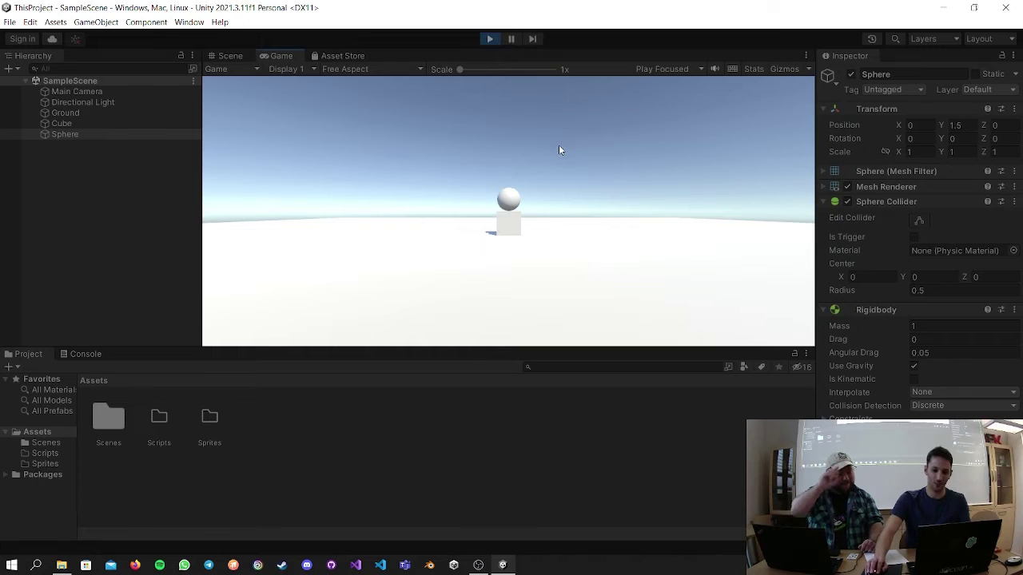
pyautogui.click(494, 41)
pyautogui.moveTo(524, 218); pyautogui.dragTo(534, 223)
pyautogui.moveTo(498, 170); pyautogui.dragTo(498, 132)
pyautogui.click(280, 58)
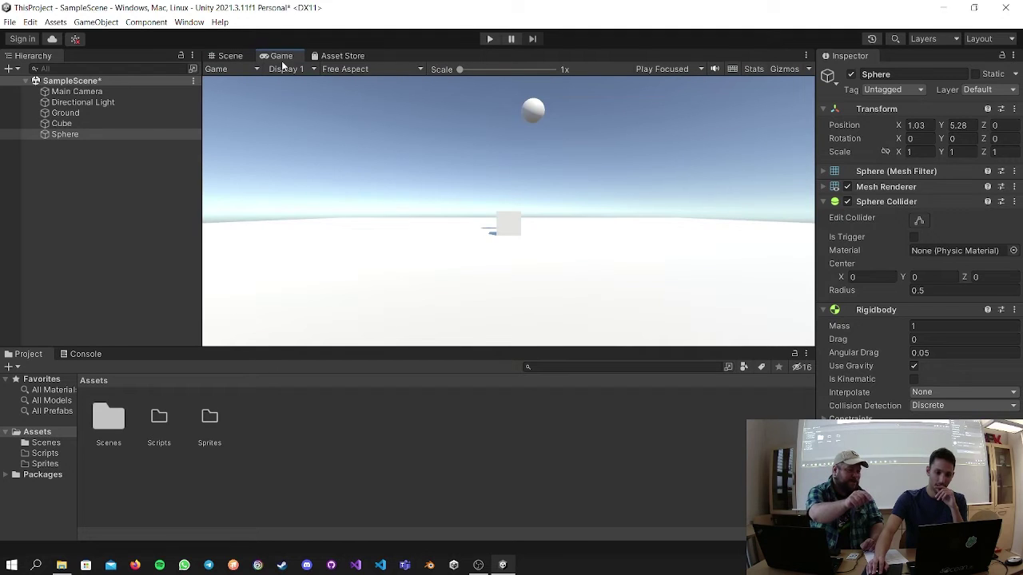
pyautogui.click(489, 39)
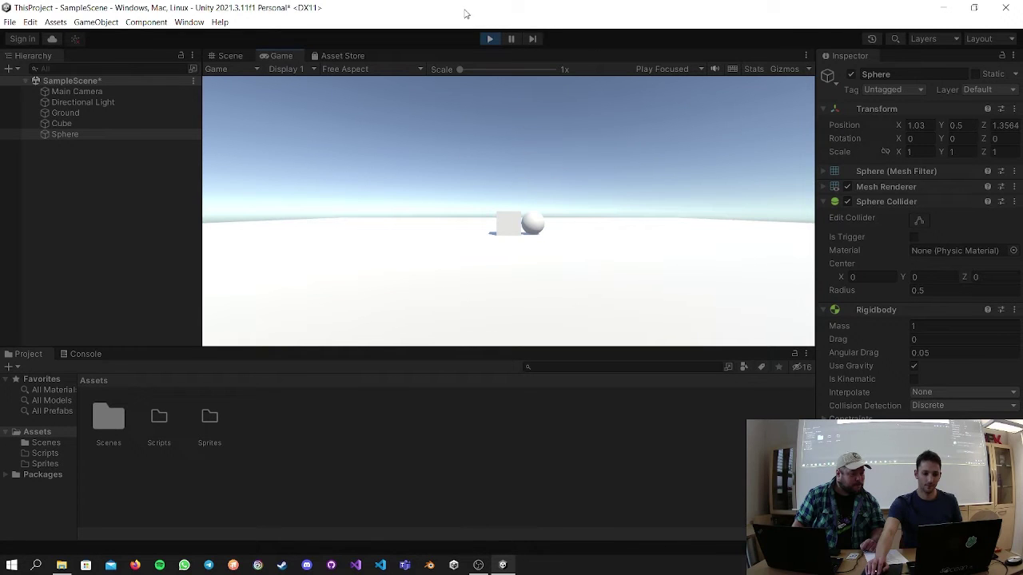
pyautogui.click(491, 39)
pyautogui.hotkey('ctrl', 'p')
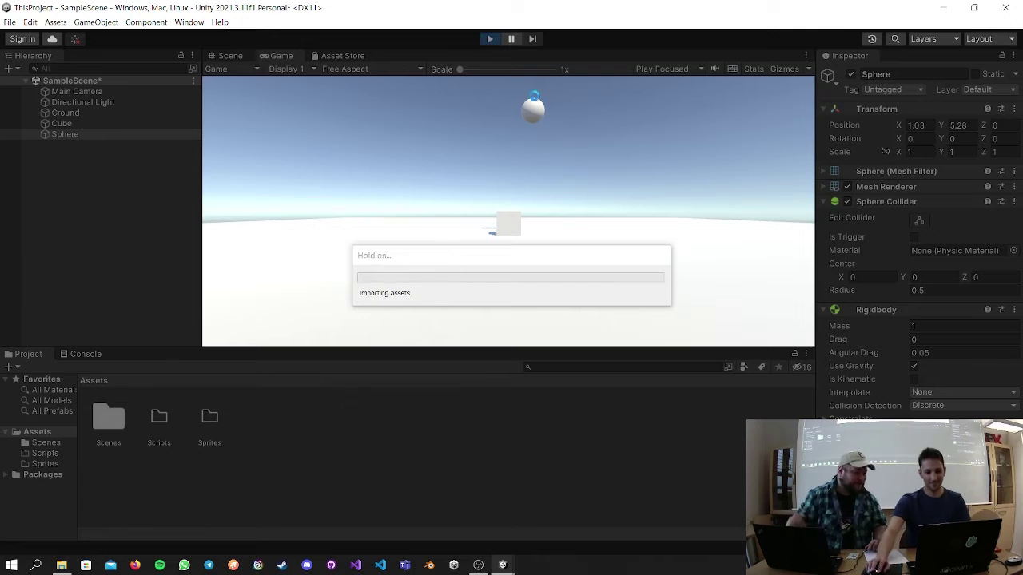
pyautogui.click(490, 39)
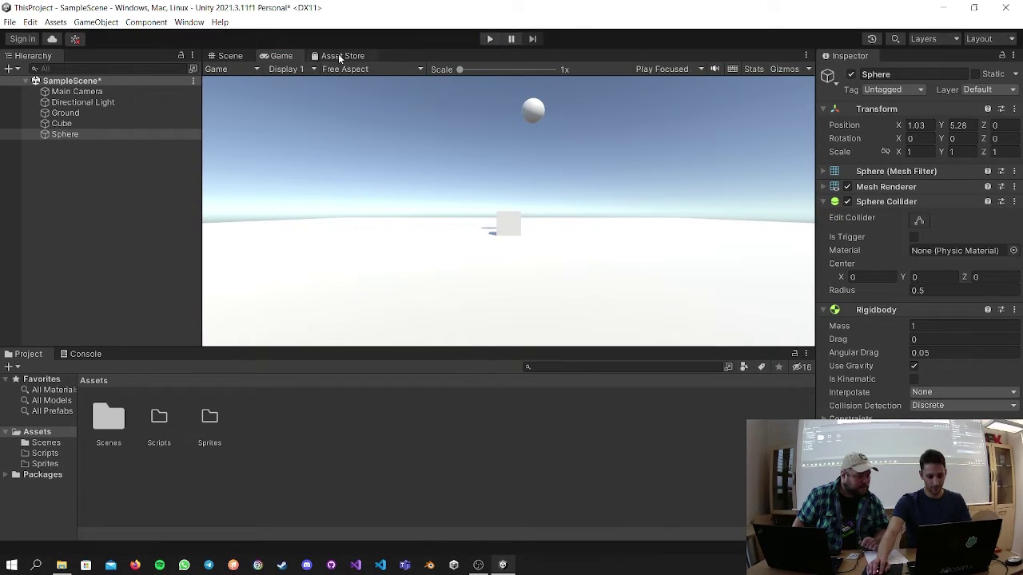
# Shift the Sphere sideways to X 0.32, then 0.76, testing each position in Play mode.
pyautogui.click(230, 56)
pyautogui.moveTo(543, 177); pyautogui.dragTo(531, 178)
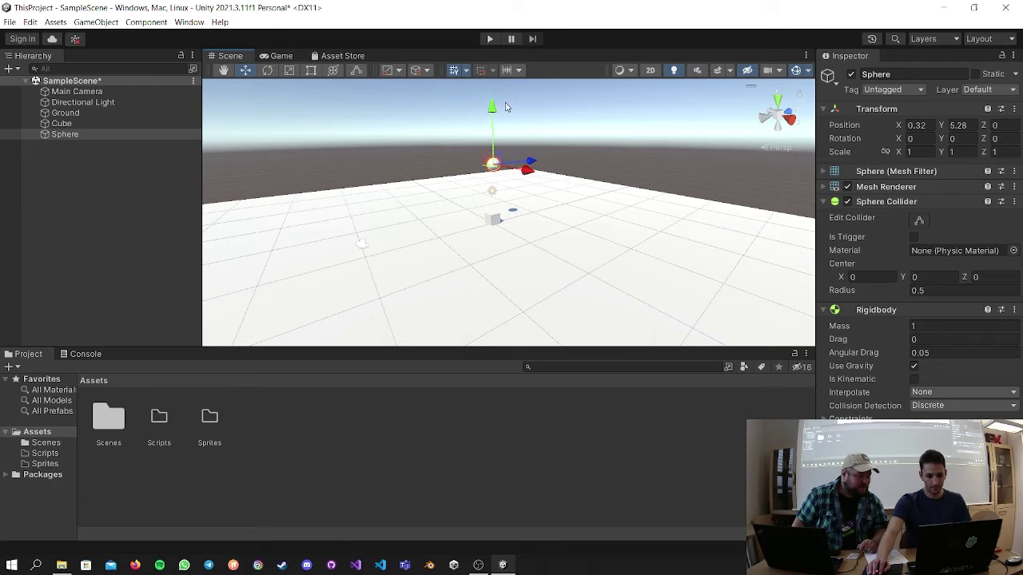
pyautogui.click(490, 39)
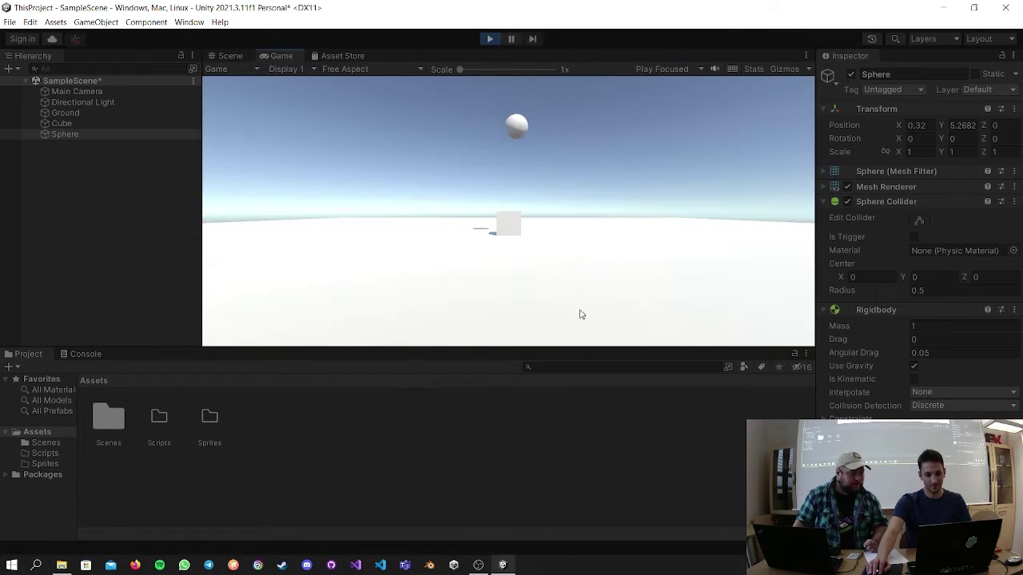
pyautogui.click(490, 38)
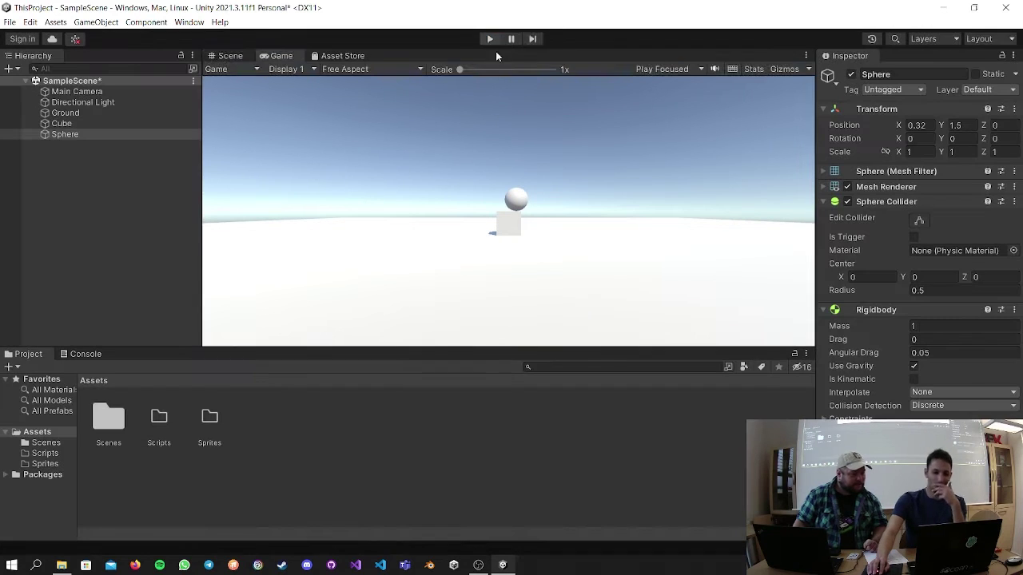
pyautogui.moveTo(525, 155); pyautogui.dragTo(531, 152)
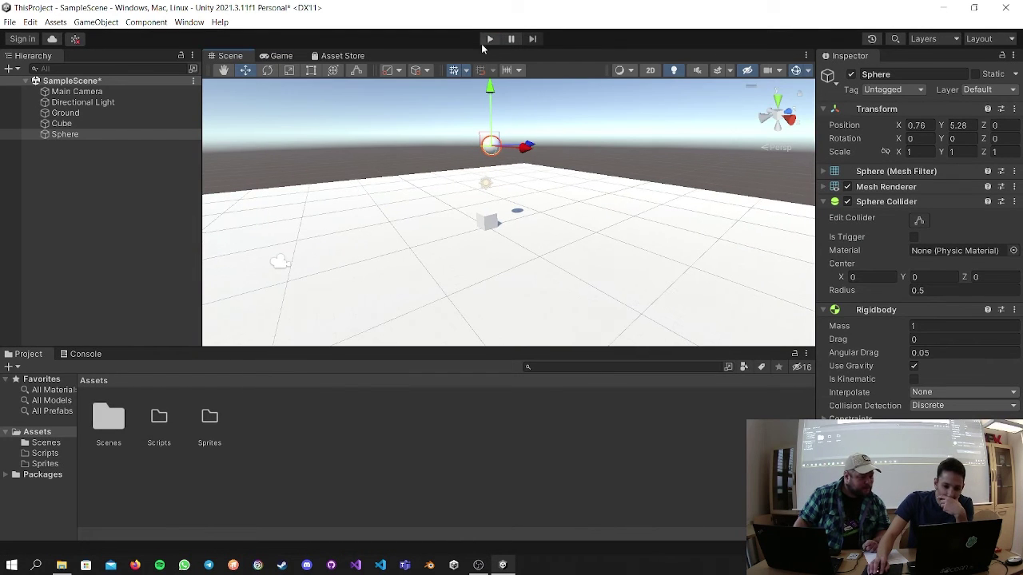
pyautogui.click(490, 38)
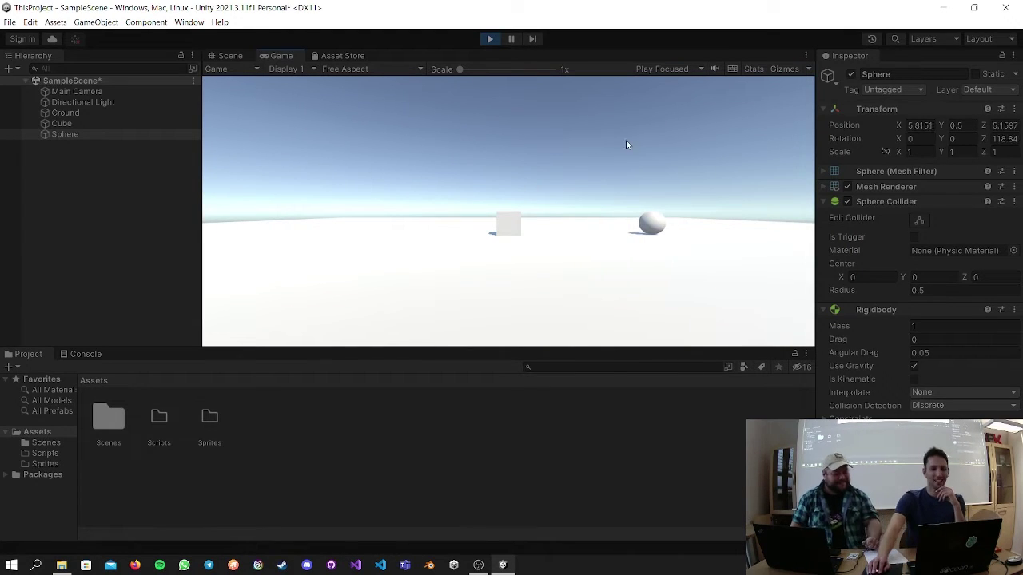
# Follow the falling Sphere in the Scene view over two Play runs, then stop the game.
pyautogui.click(230, 56)
pyautogui.scroll(-3, 696, 258)
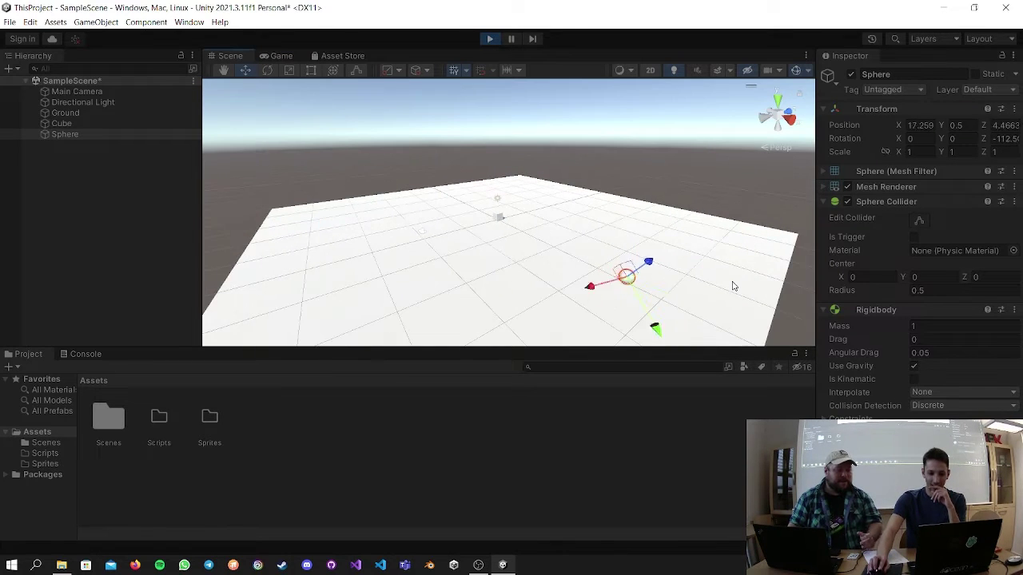
pyautogui.moveTo(733, 287); pyautogui.dragTo(557, 206, button='right')
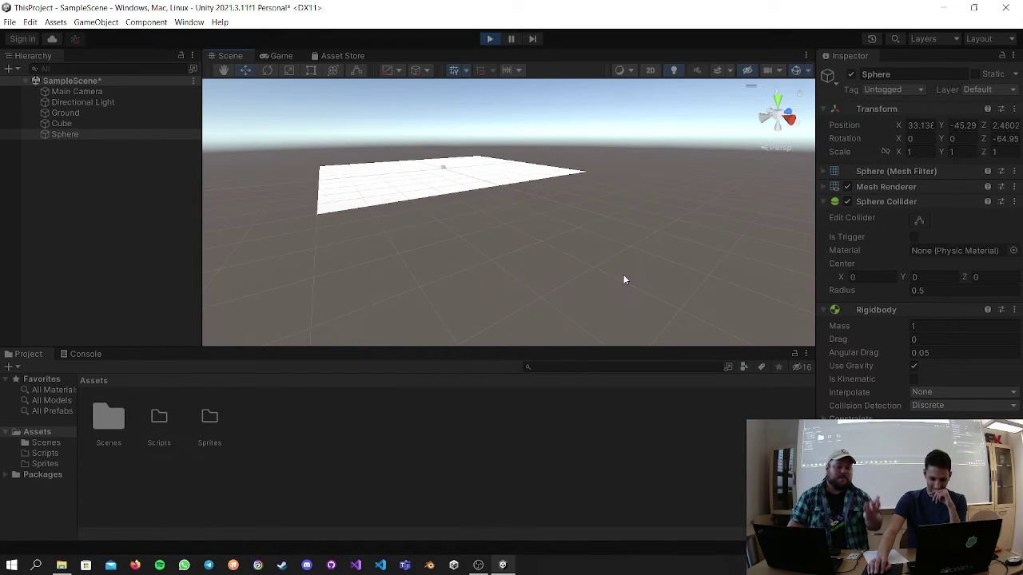
pyautogui.click(492, 39)
pyautogui.click(491, 39)
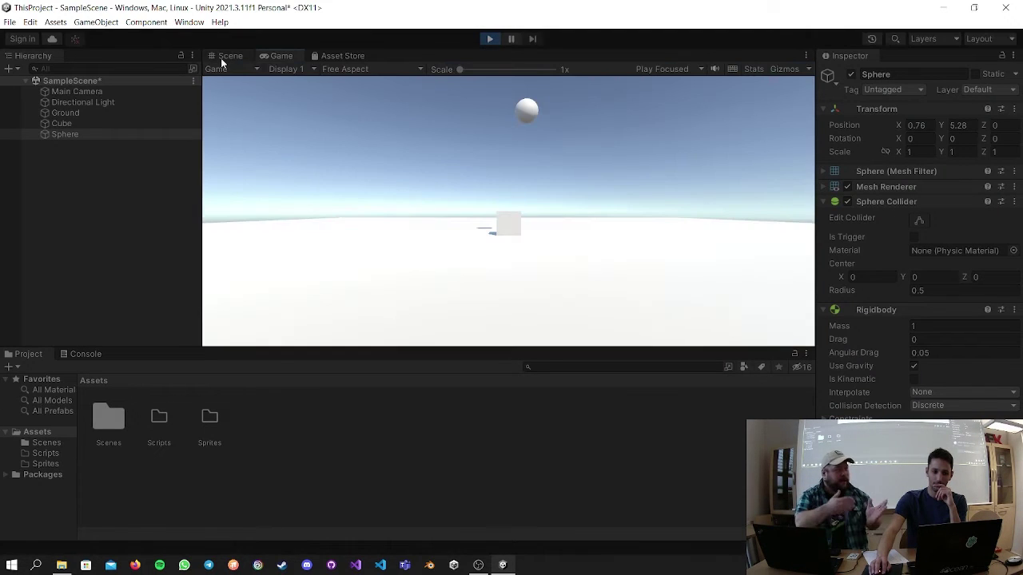
pyautogui.click(222, 59)
pyautogui.keyDown('alt'); pyautogui.moveTo(506, 231); pyautogui.dragTo(756, 277); pyautogui.keyUp('alt')
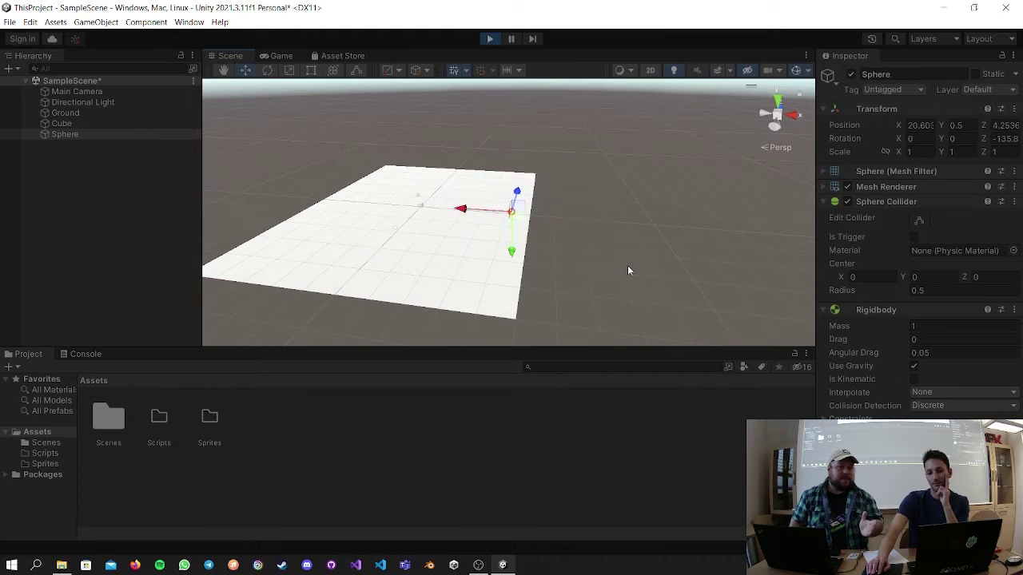
pyautogui.click(581, 185)
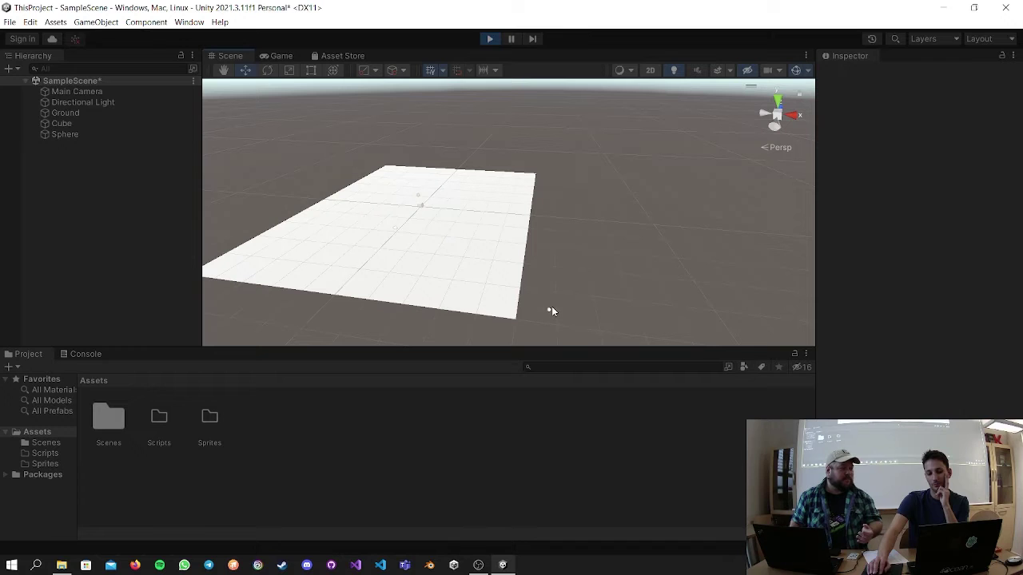
pyautogui.click(550, 311)
pyautogui.click(579, 218)
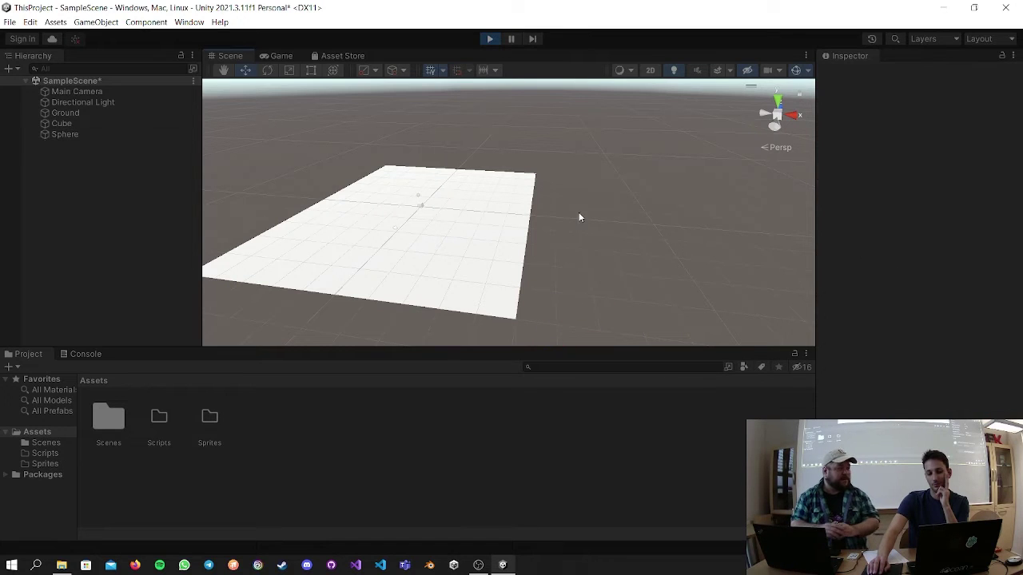
pyautogui.click(491, 39)
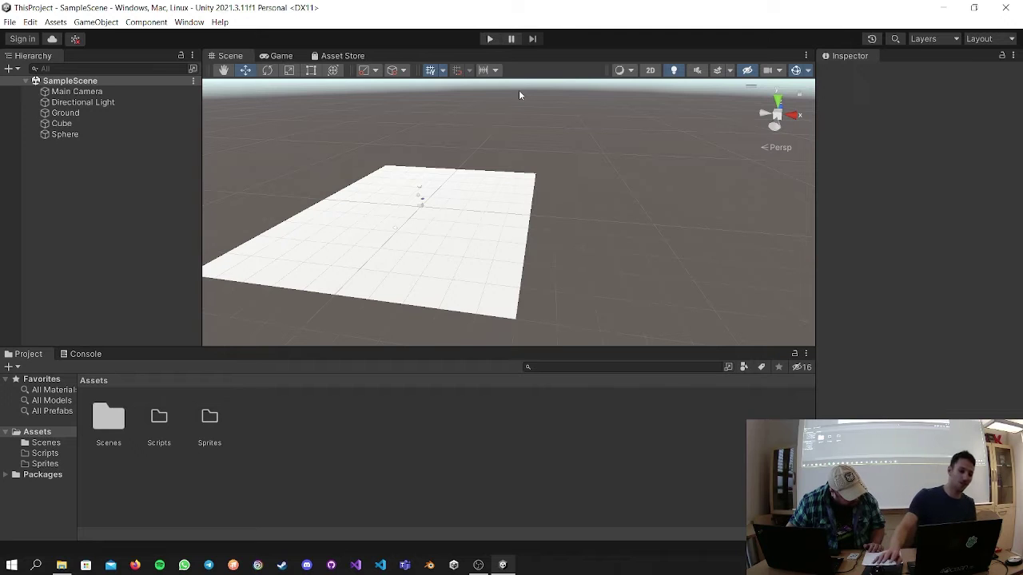
# Create a Materials folder under Assets, open it, and start Play mode.
pyautogui.scroll(1, 559, 96)
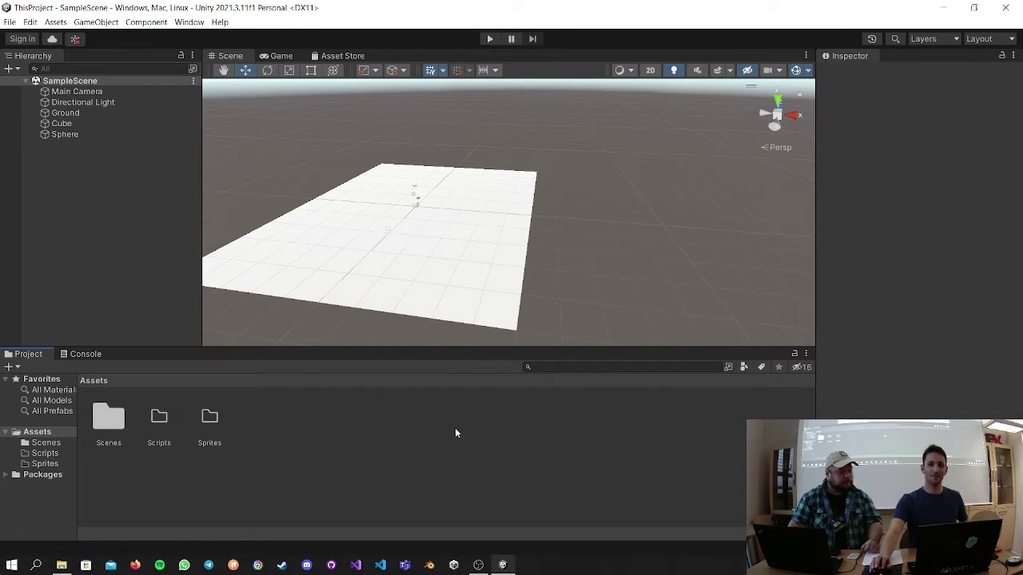
pyautogui.rightClick(377, 467)
pyautogui.moveTo(490, 174)
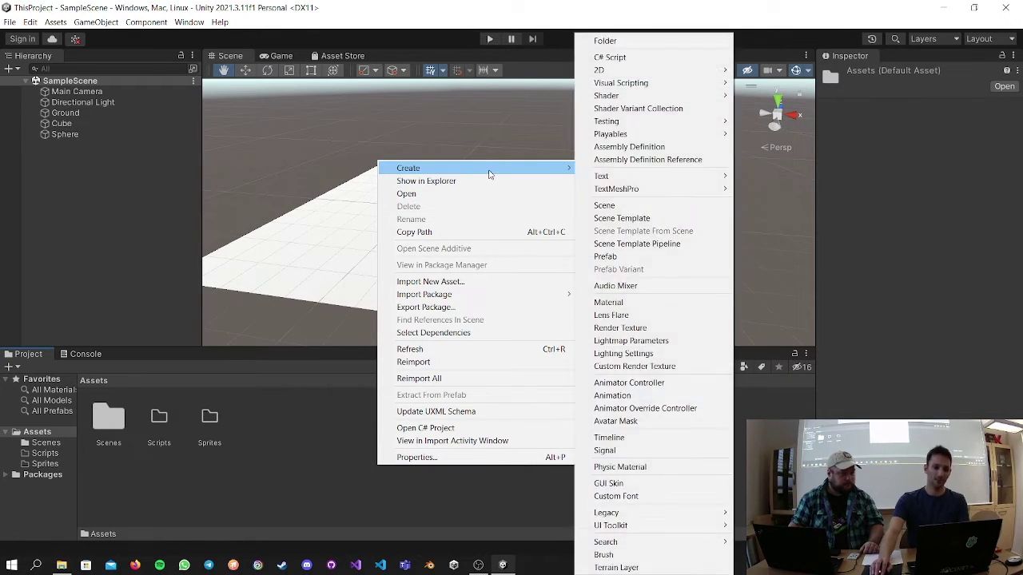
pyautogui.click(652, 40)
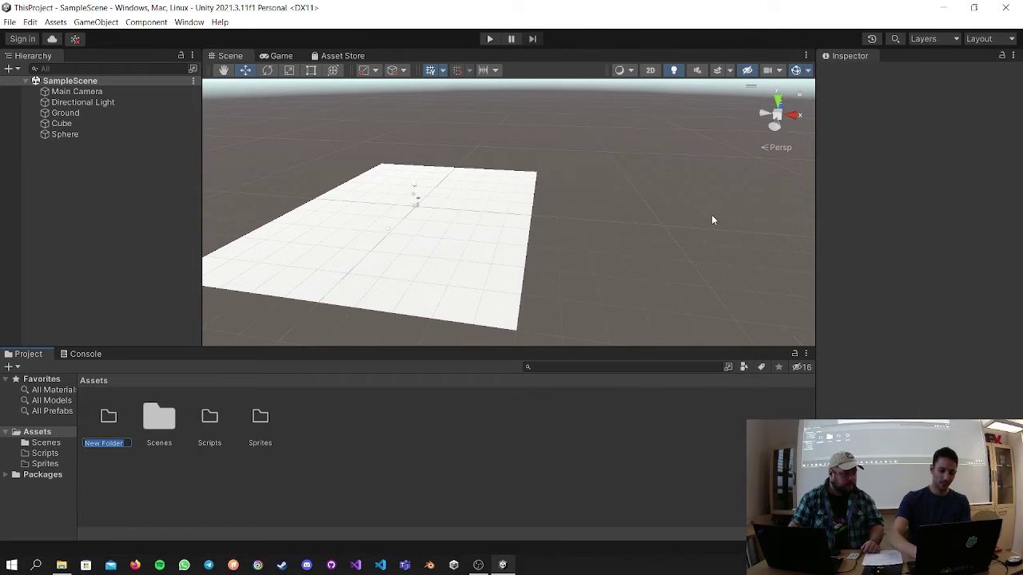
pyautogui.write('Materials')
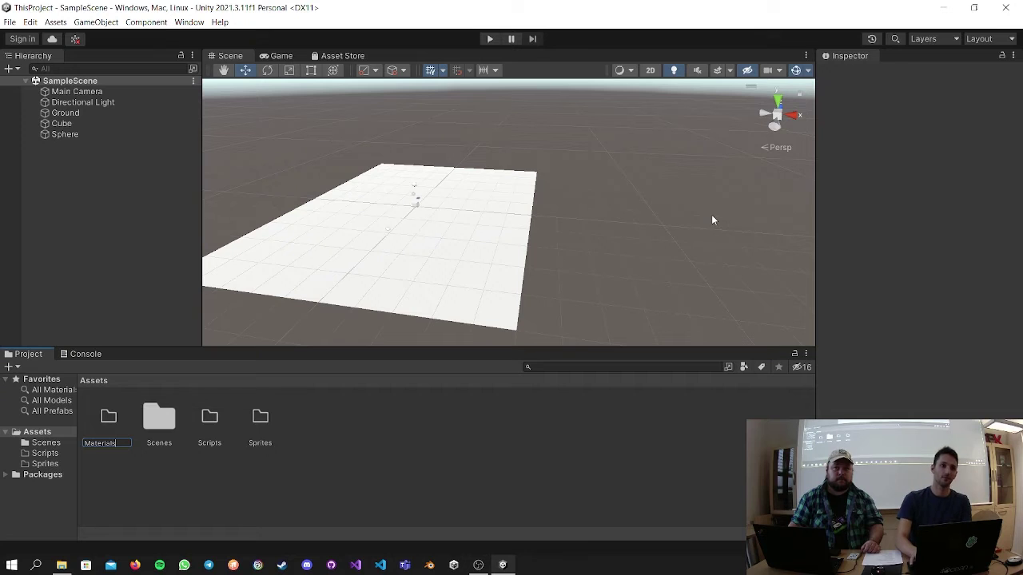
pyautogui.press('Return')
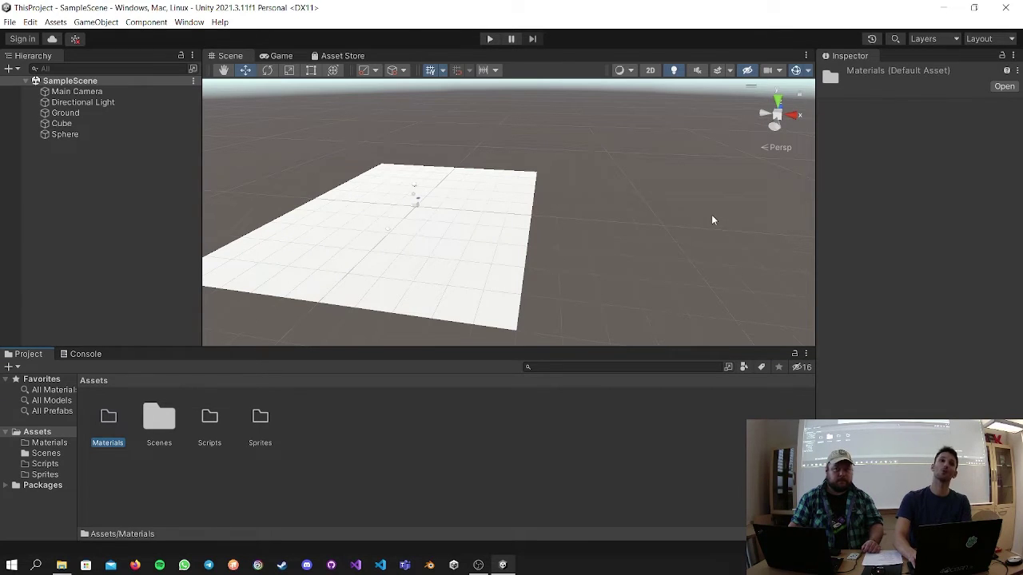
pyautogui.doubleClick(95, 433)
pyautogui.click(490, 38)
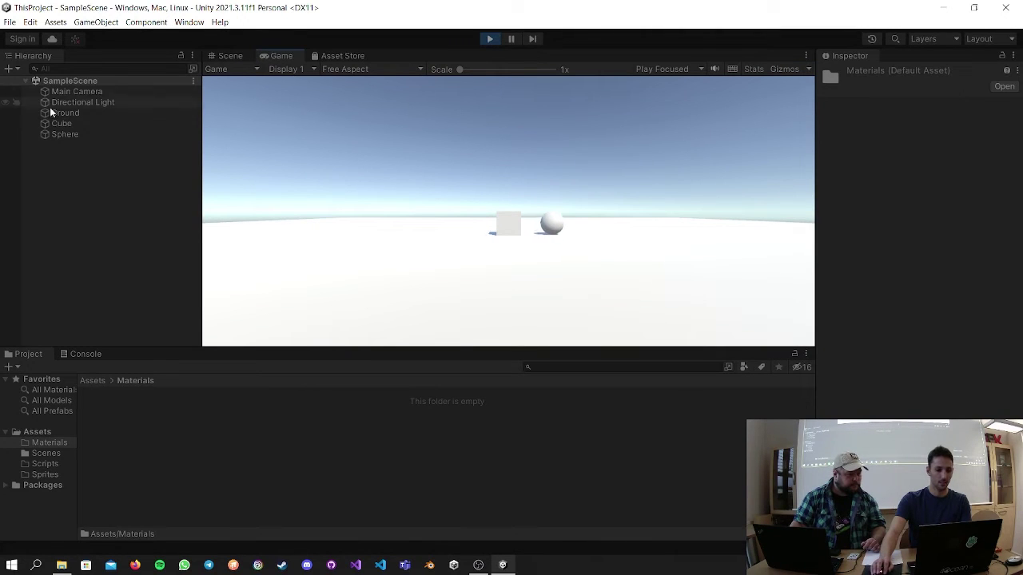
# During Play, set the Cube's Y position to 5.58, then stop Play.
pyautogui.click(71, 133)
pyautogui.click(79, 124)
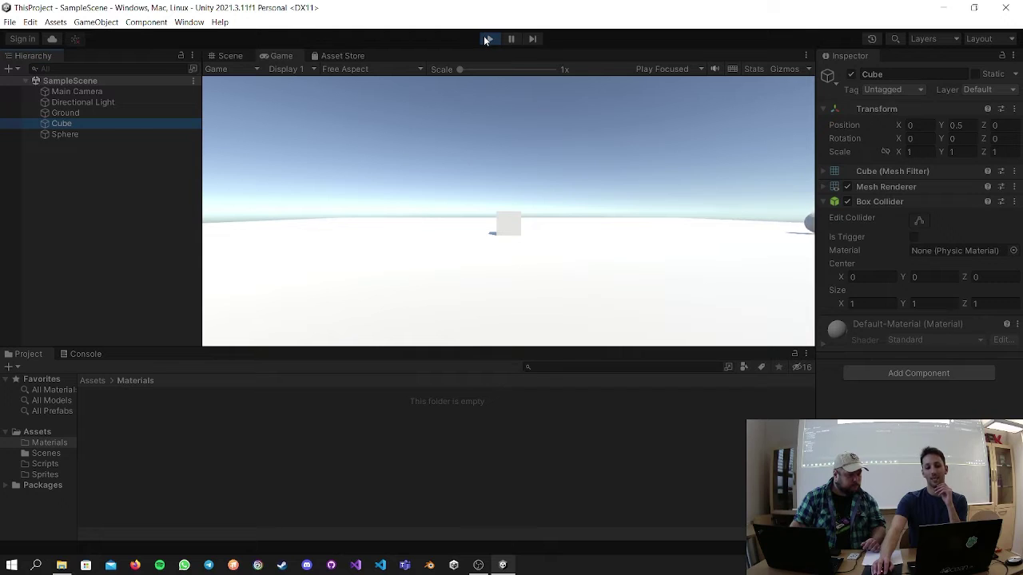
pyautogui.click(955, 126)
pyautogui.write('5.58')
pyautogui.press('Return')
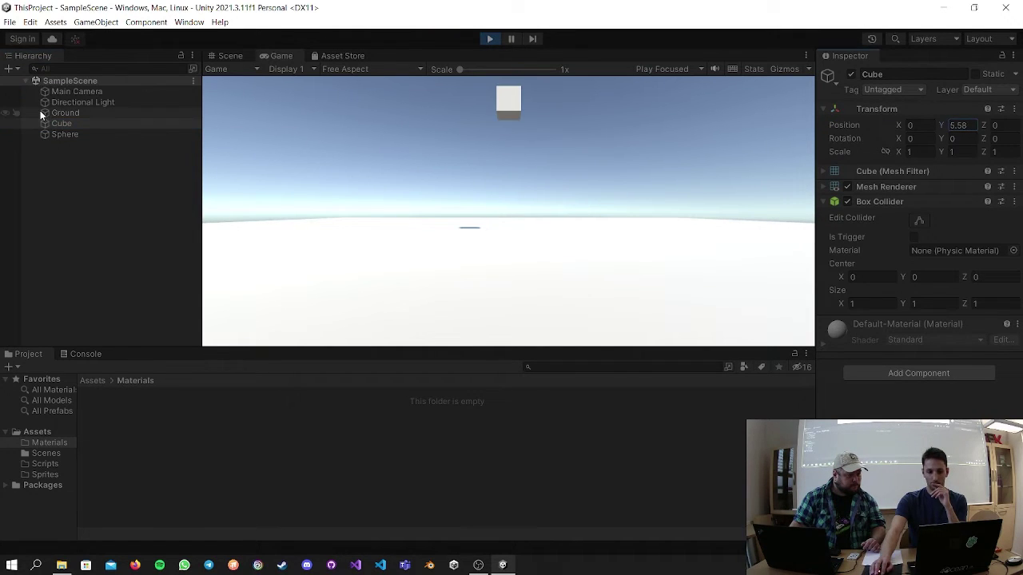
pyautogui.click(490, 38)
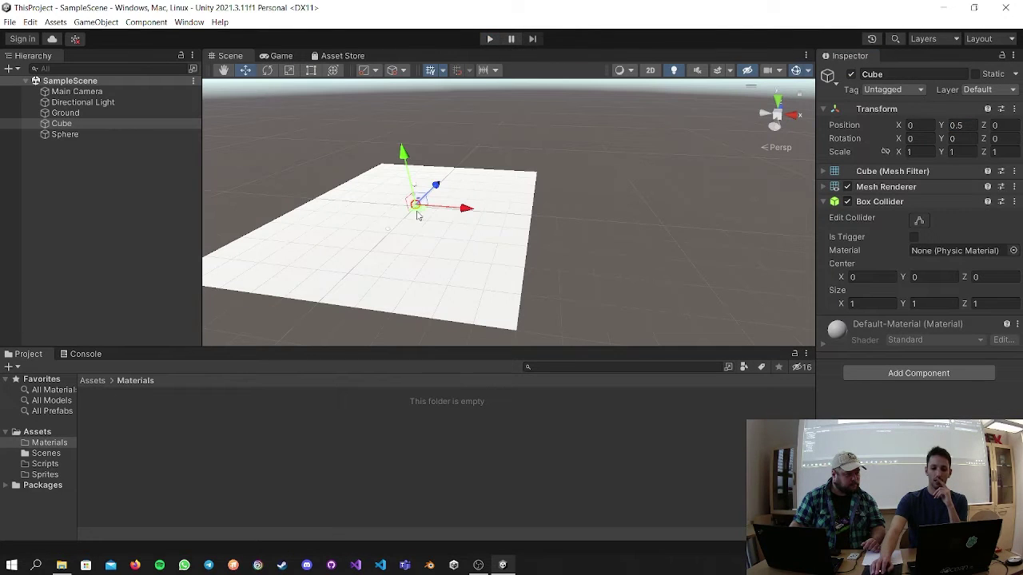
pyautogui.scroll(3, 415, 211)
pyautogui.moveTo(388, 213); pyautogui.dragTo(469, 219, button='middle')
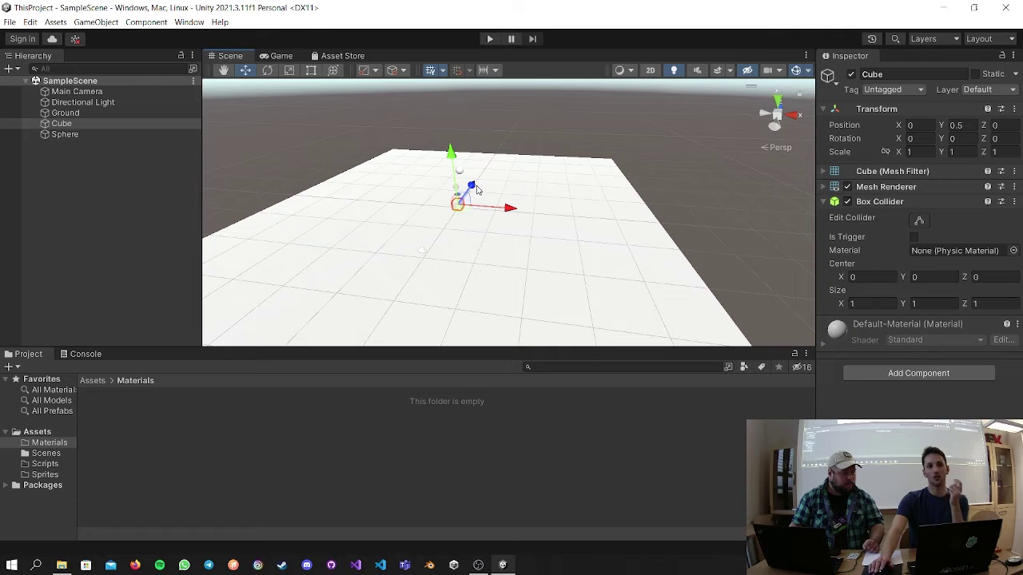
# Move the Cube along Z during Play, copy its position, paste it after stopping, then undo the paste.
pyautogui.click(490, 38)
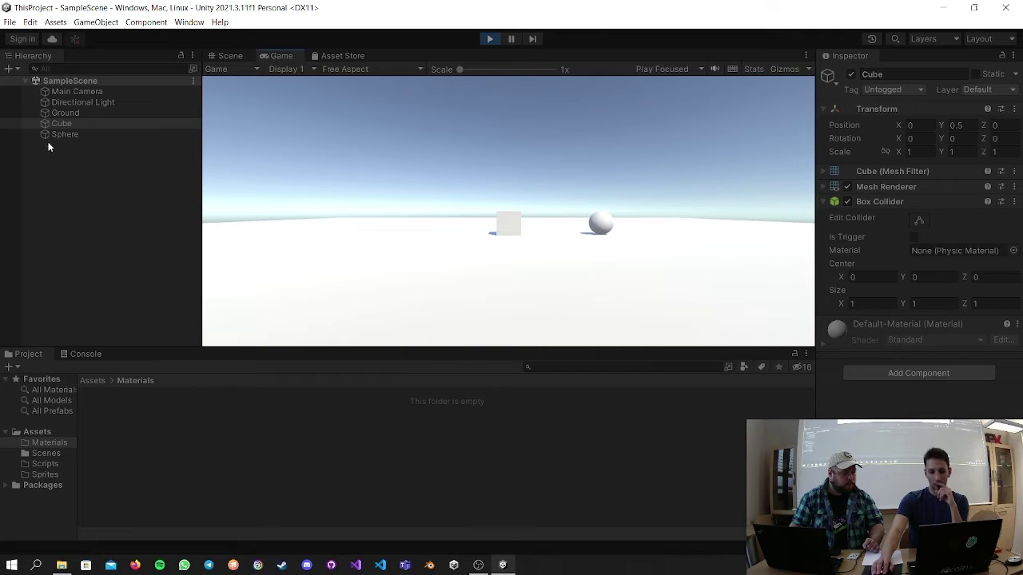
pyautogui.click(85, 124)
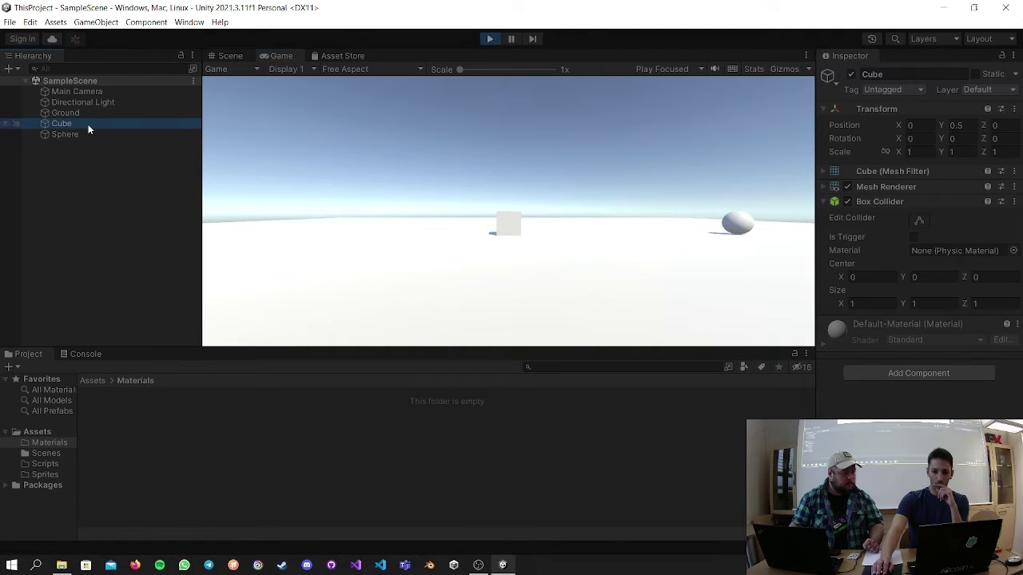
pyautogui.click(942, 128)
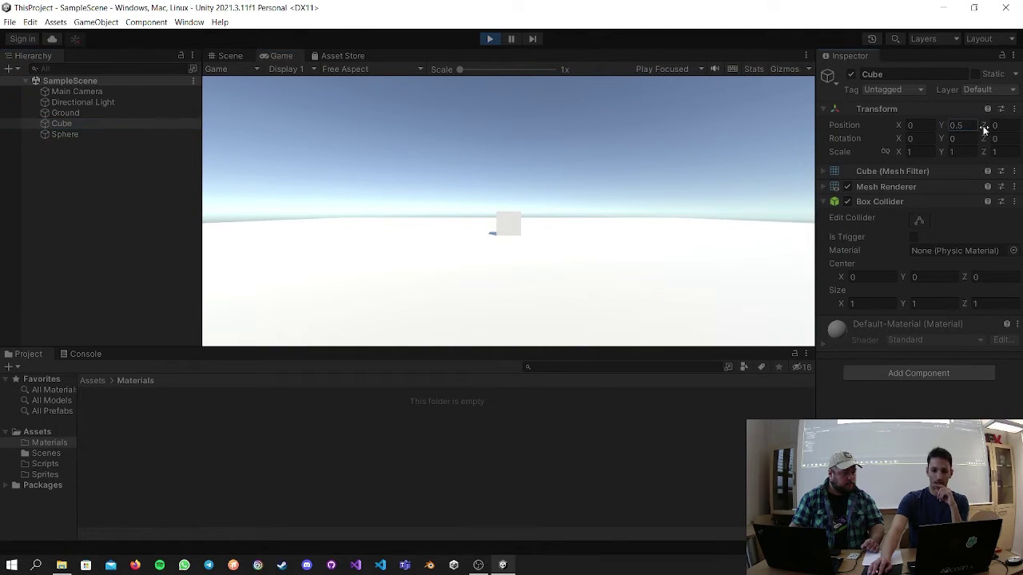
pyautogui.moveTo(986, 129); pyautogui.dragTo(805, 136)
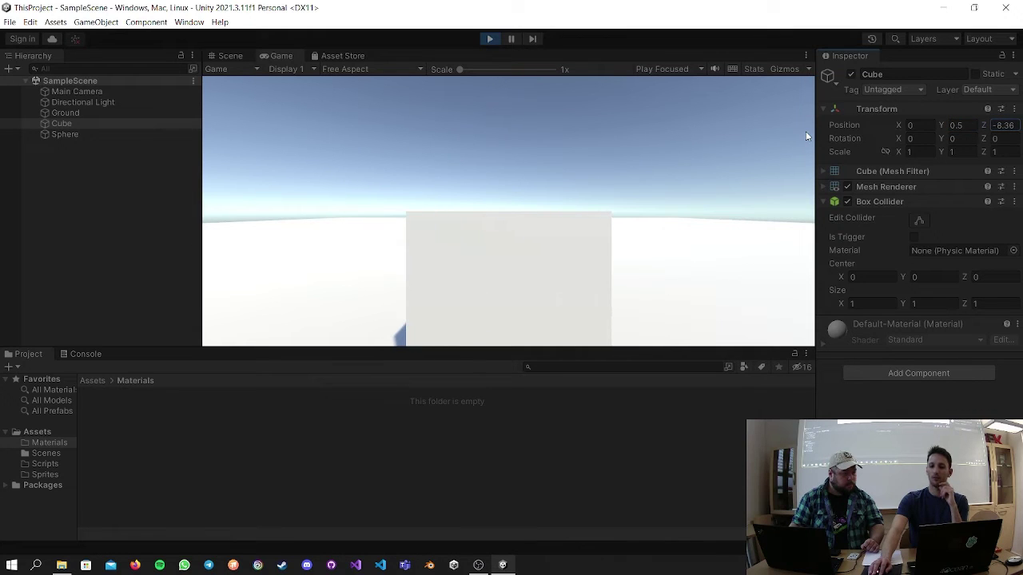
pyautogui.rightClick(927, 117)
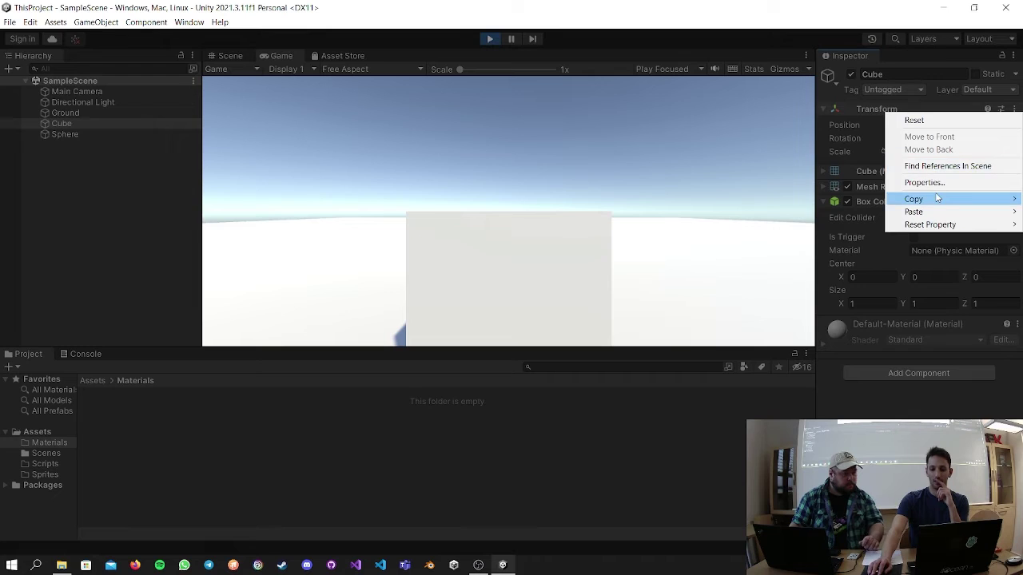
pyautogui.moveTo(939, 198)
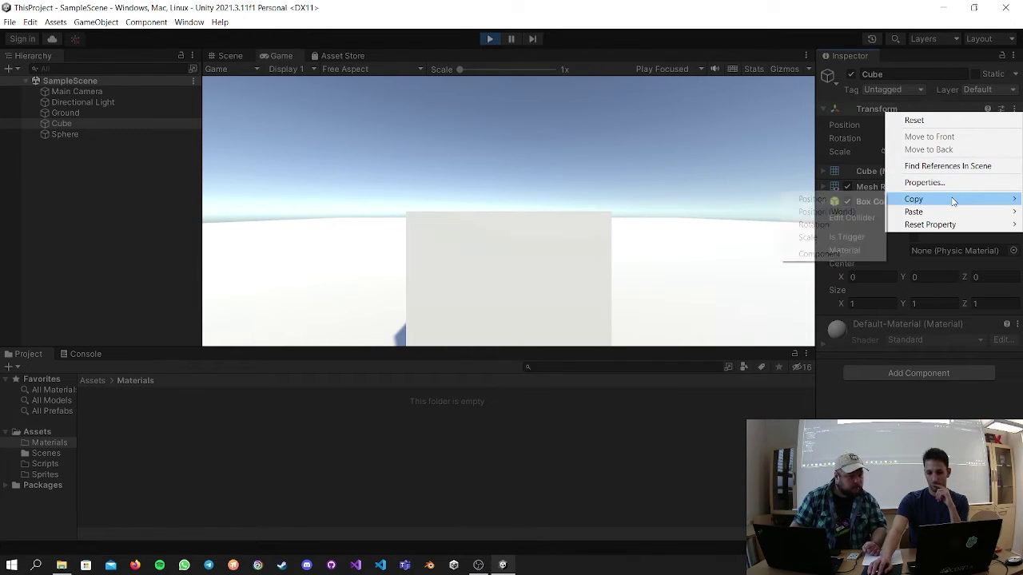
pyautogui.click(839, 199)
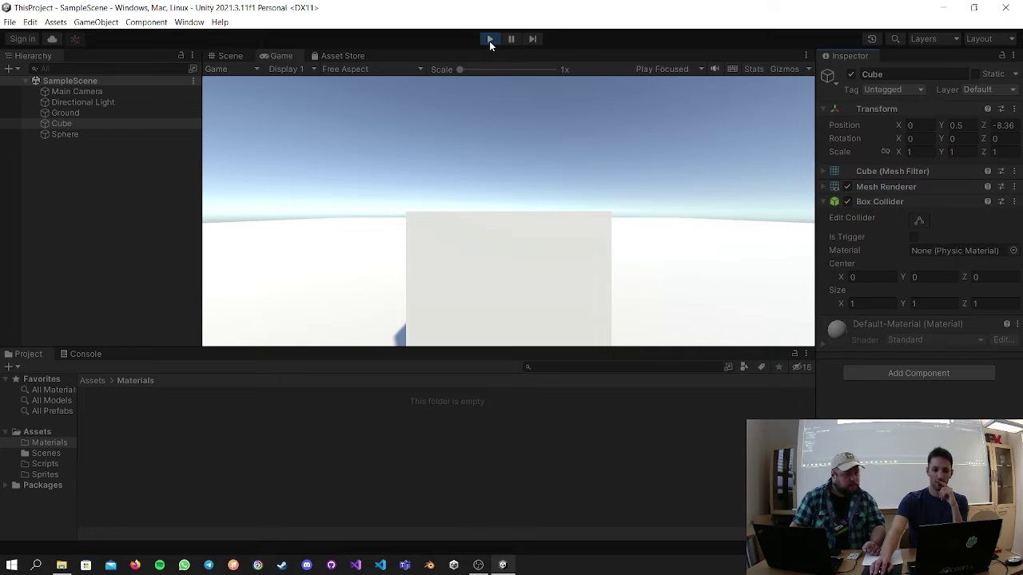
pyautogui.click(489, 39)
pyautogui.rightClick(918, 111)
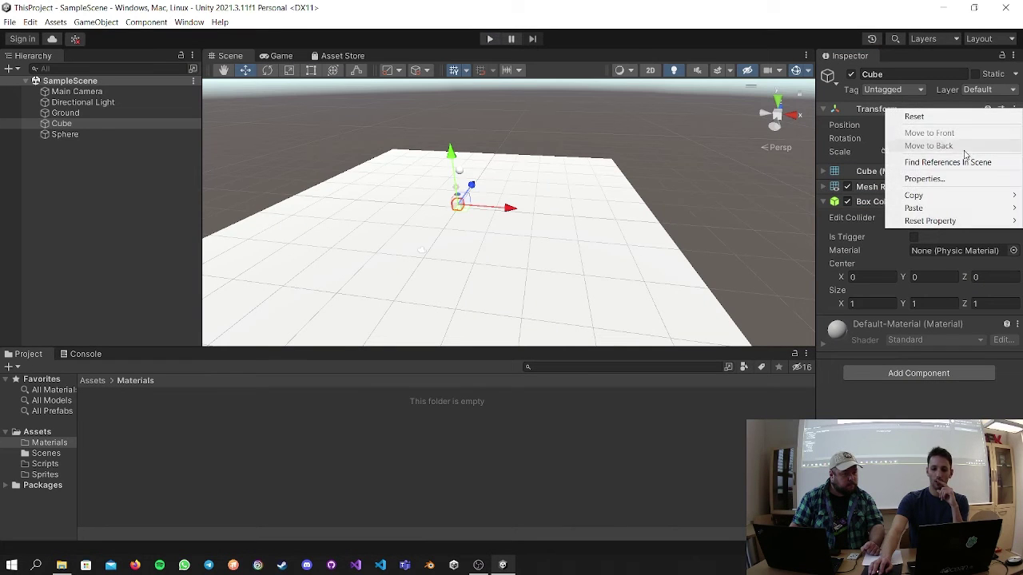
pyautogui.moveTo(913, 208)
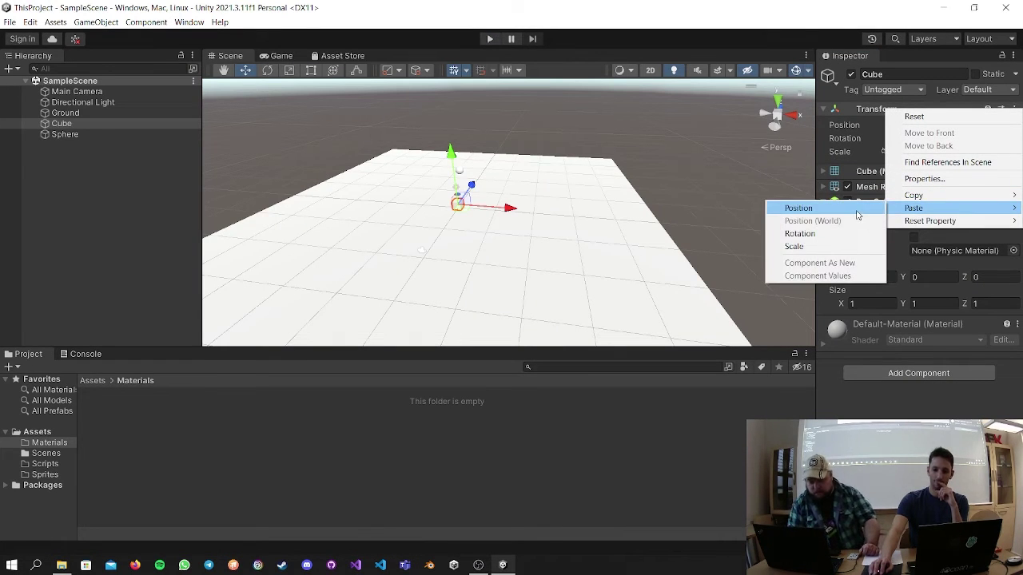
pyautogui.click(800, 208)
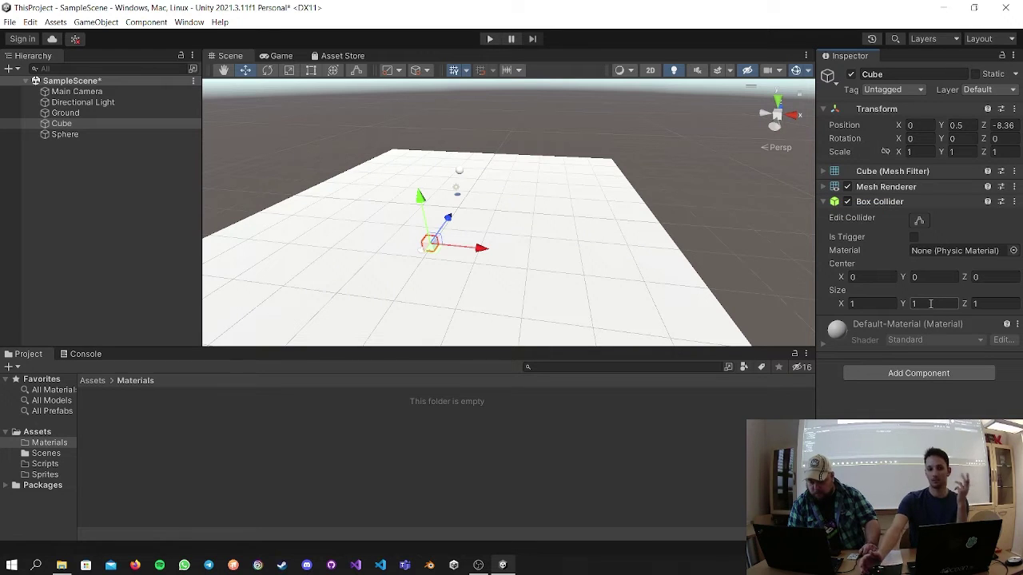
pyautogui.hotkey('ctrl', 'z')
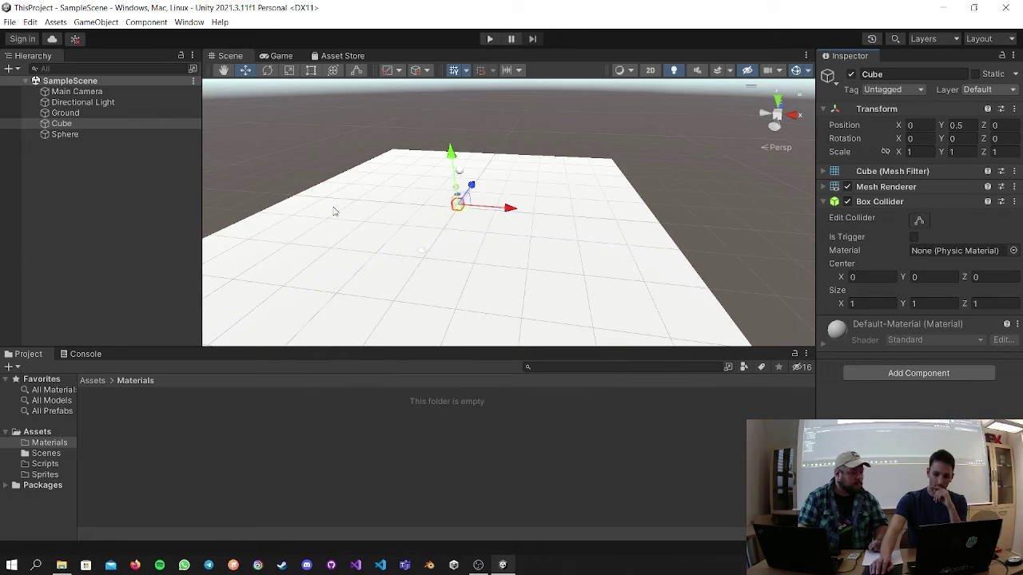
pyautogui.click(119, 134)
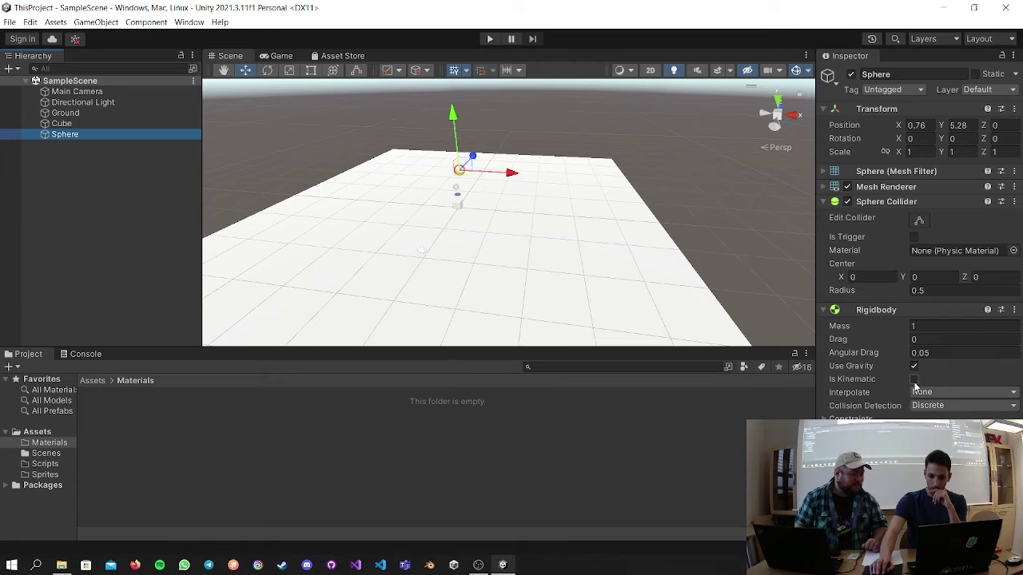
pyautogui.click(921, 326)
pyautogui.write('.0')
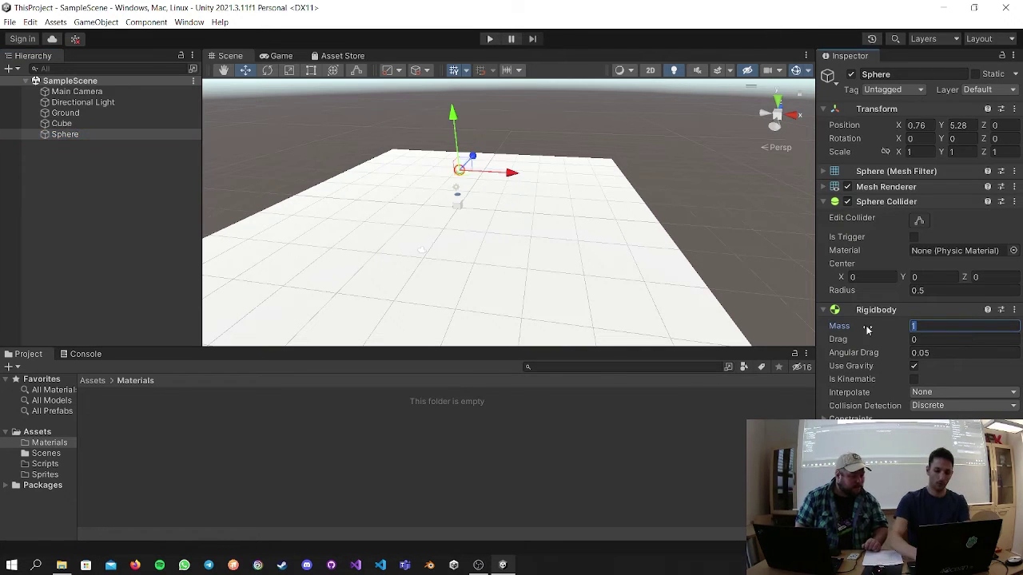
pyautogui.write('111')
pyautogui.press('BackSpace')
pyautogui.press('BackSpace')
pyautogui.press('BackSpace')
pyautogui.write('01')
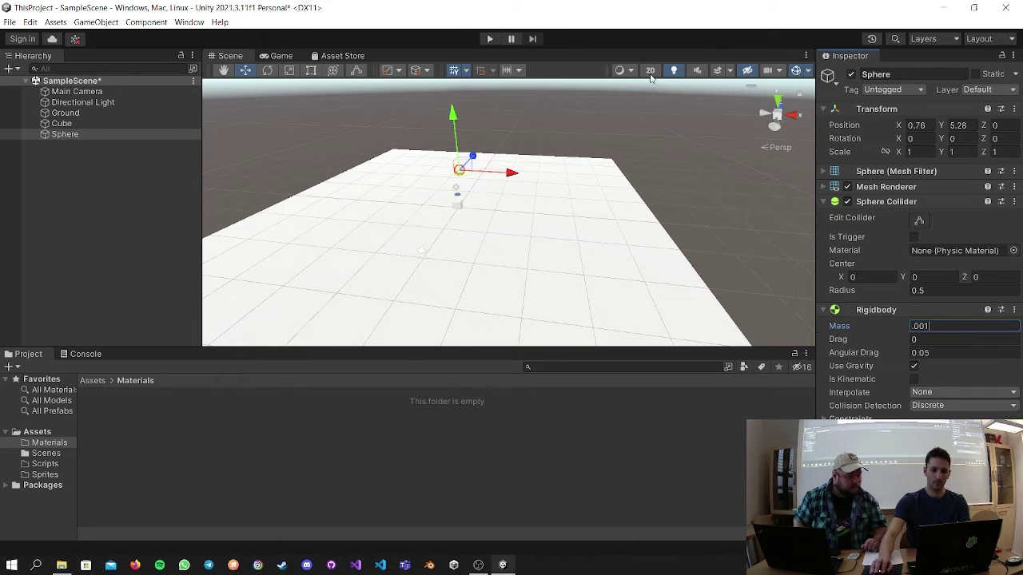
pyautogui.click(490, 38)
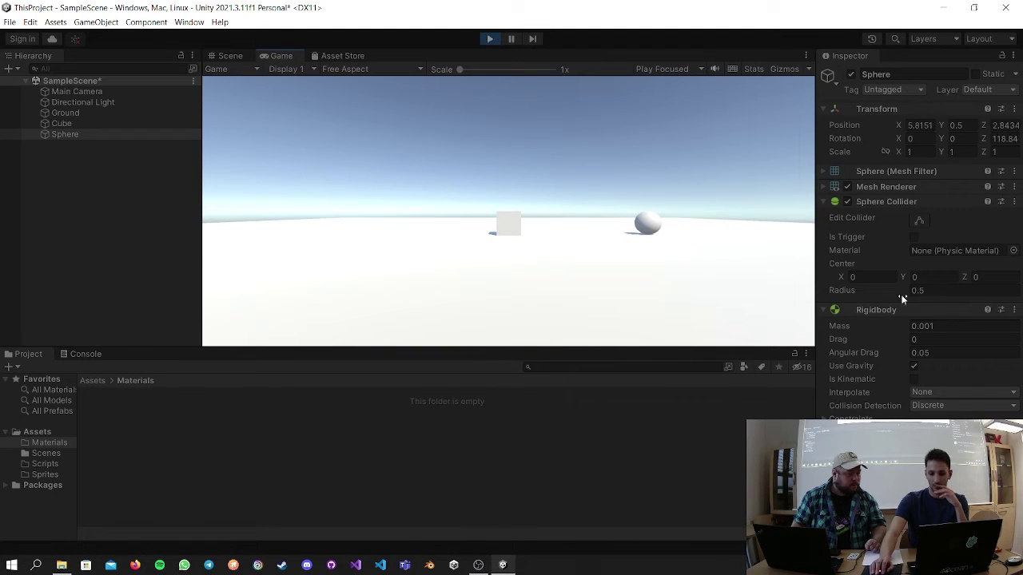
pyautogui.click(484, 39)
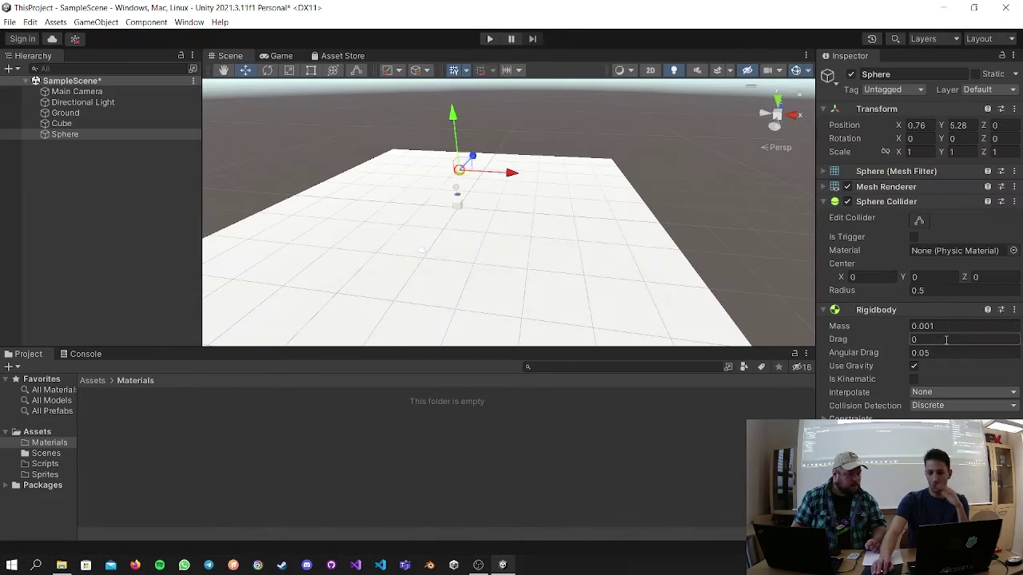
pyautogui.click(956, 325)
pyautogui.write('1')
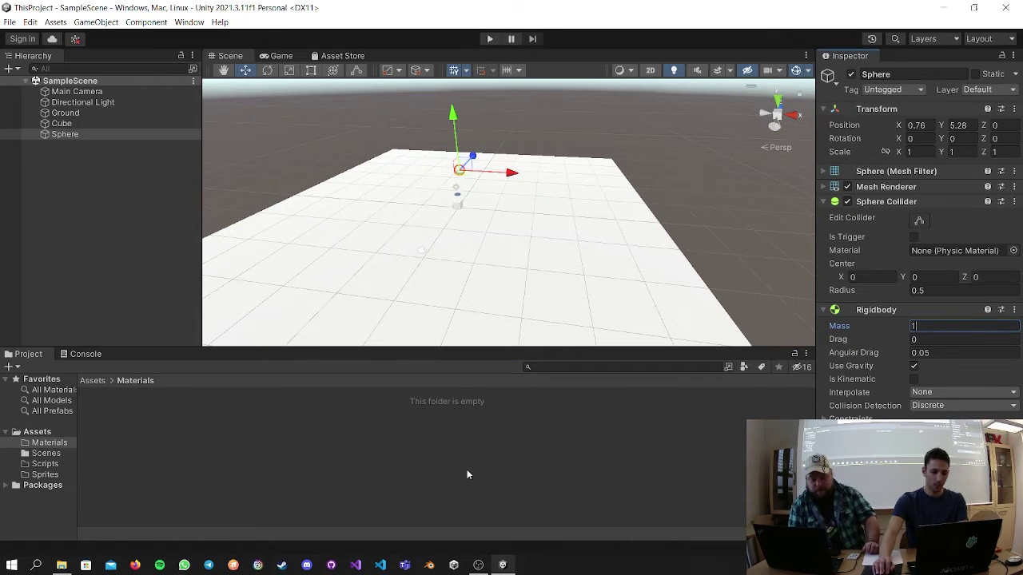
pyautogui.click(161, 419)
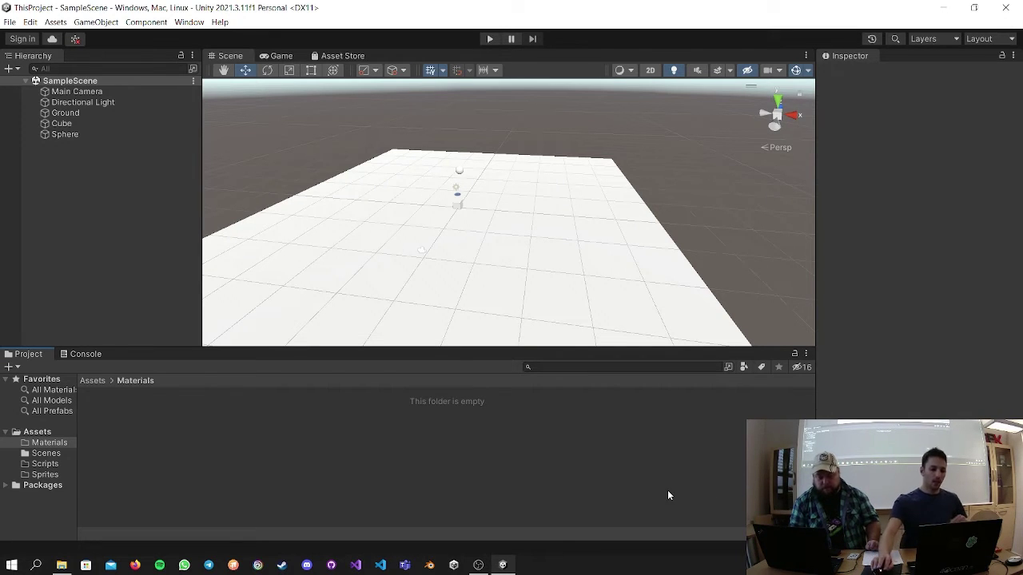
# Create a new material in the Materials folder and clear its default name.
pyautogui.click(92, 380)
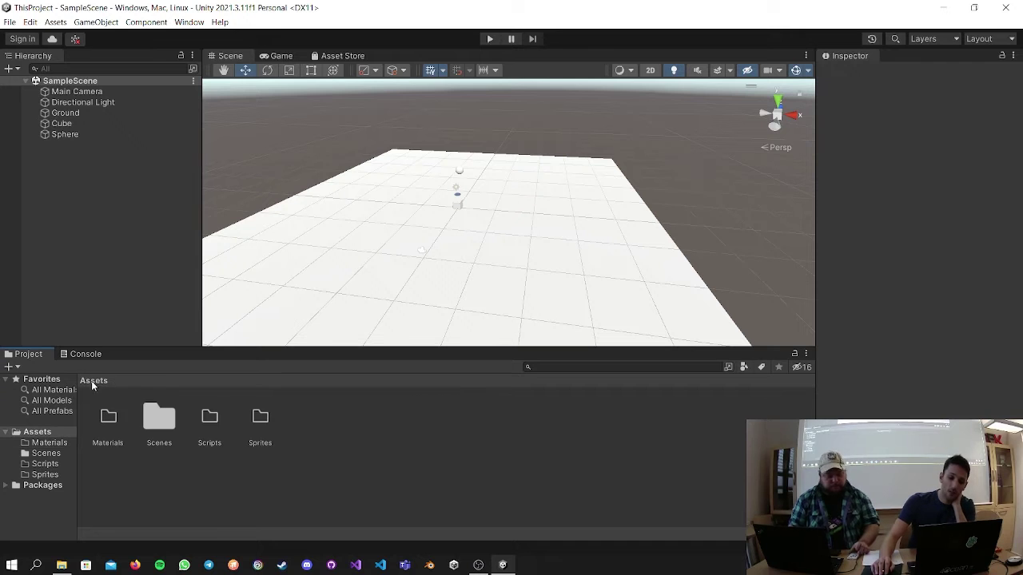
pyautogui.doubleClick(120, 417)
pyautogui.rightClick(122, 414)
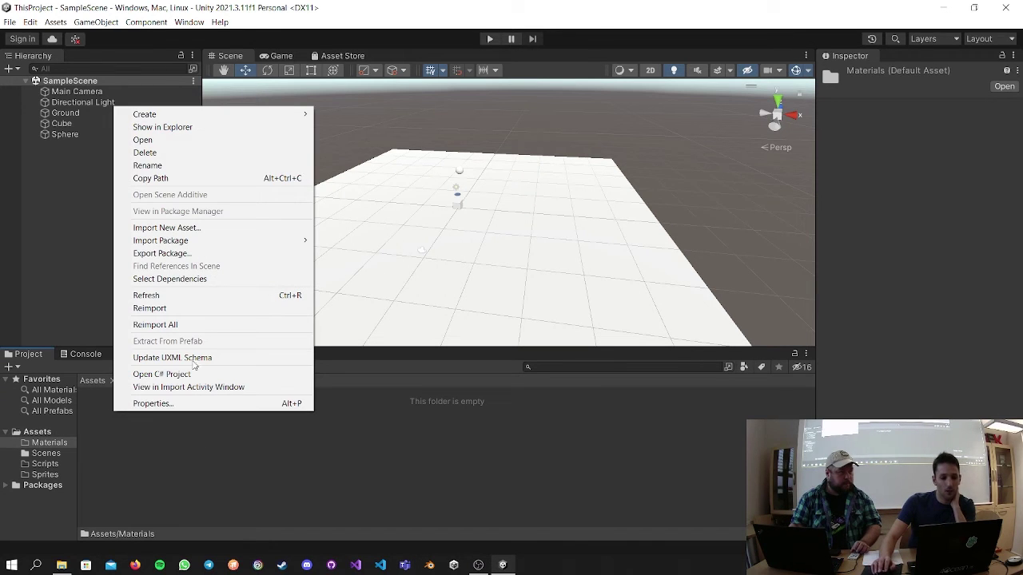
pyautogui.moveTo(258, 118)
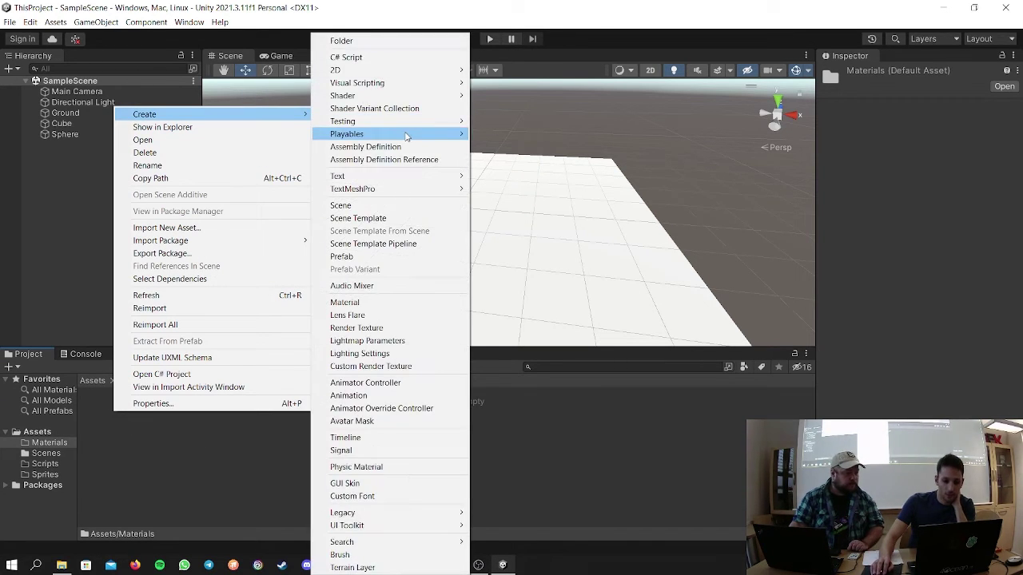
pyautogui.click(414, 303)
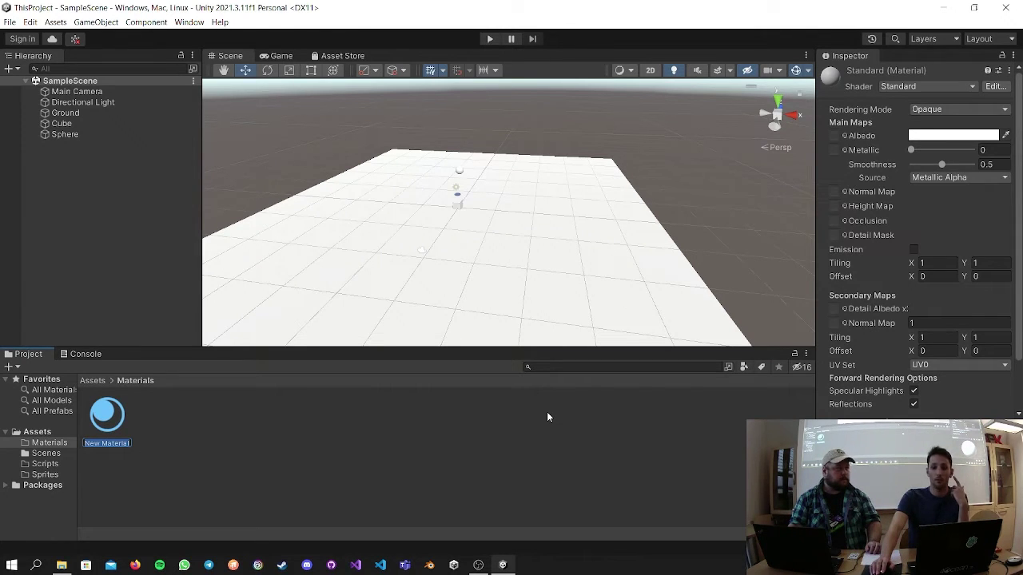
pyautogui.doubleClick(94, 445)
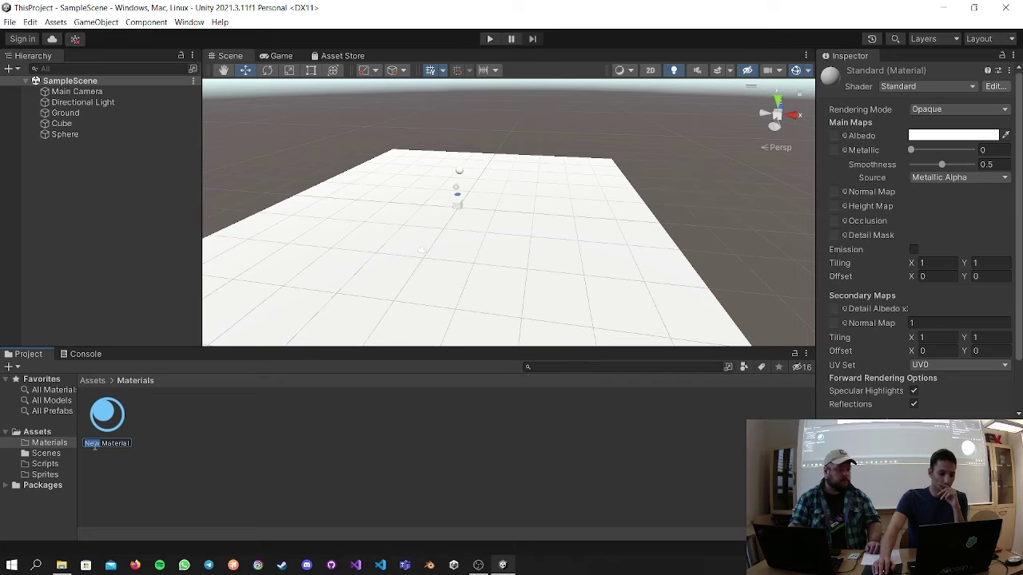
pyautogui.press('Delete')
pyautogui.press('Delete')
pyautogui.press('Delete')
pyautogui.press('Delete')
pyautogui.press('Delete')
pyautogui.press('Delete')
pyautogui.press('Delete')
pyautogui.press('Delete')
pyautogui.press('Delete')
pyautogui.press('Delete')
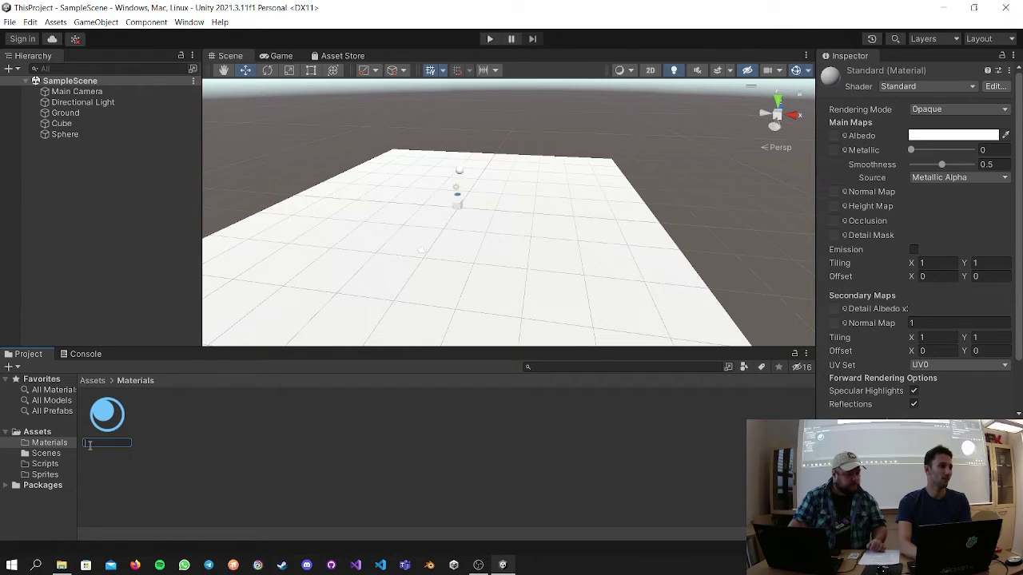
# Name the new material Red and set its albedo colour to pure red FF0000.
pyautogui.write('Red')
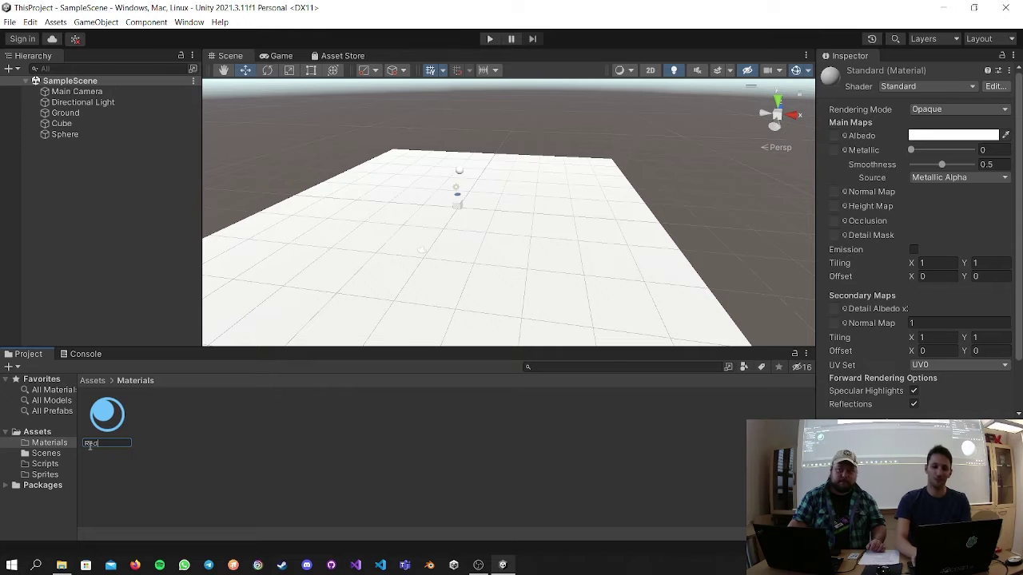
pyautogui.press('Return')
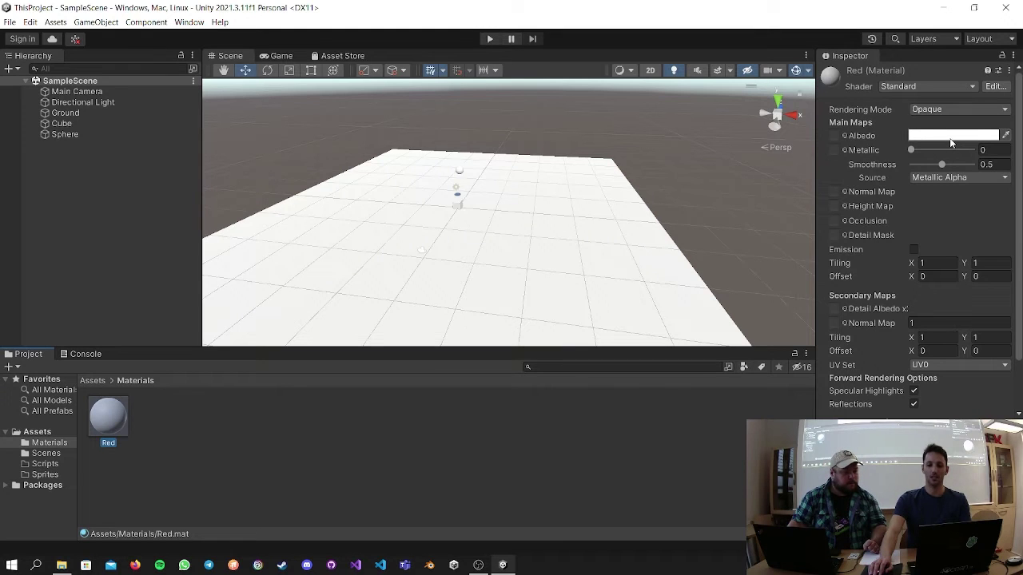
pyautogui.click(951, 142)
pyautogui.moveTo(943, 231); pyautogui.dragTo(976, 207)
pyautogui.click(1010, 129)
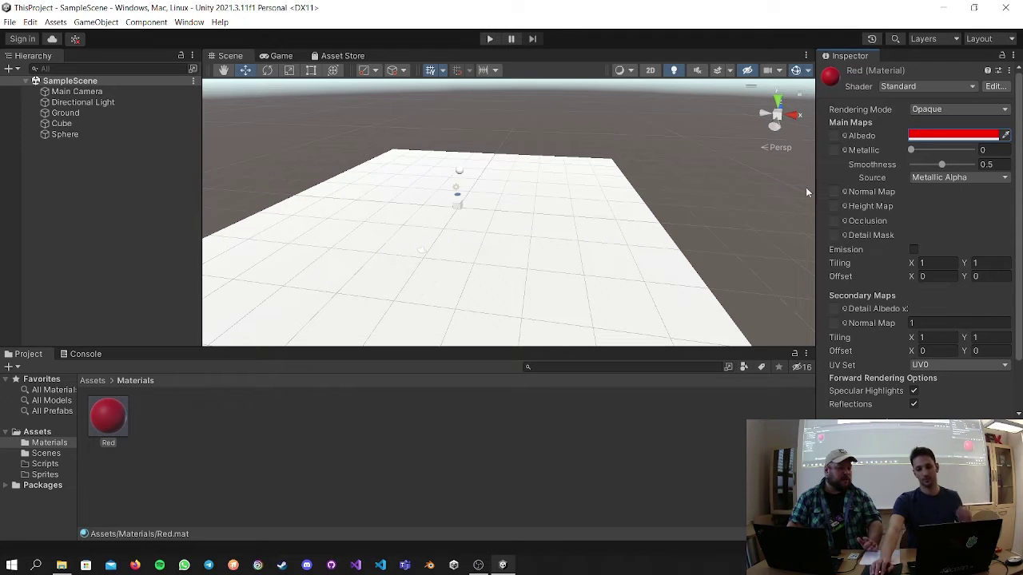
pyautogui.moveTo(598, 227); pyautogui.dragTo(621, 259, button='right')
pyautogui.scroll(-2, 948, 252)
pyautogui.scroll(2, 951, 247)
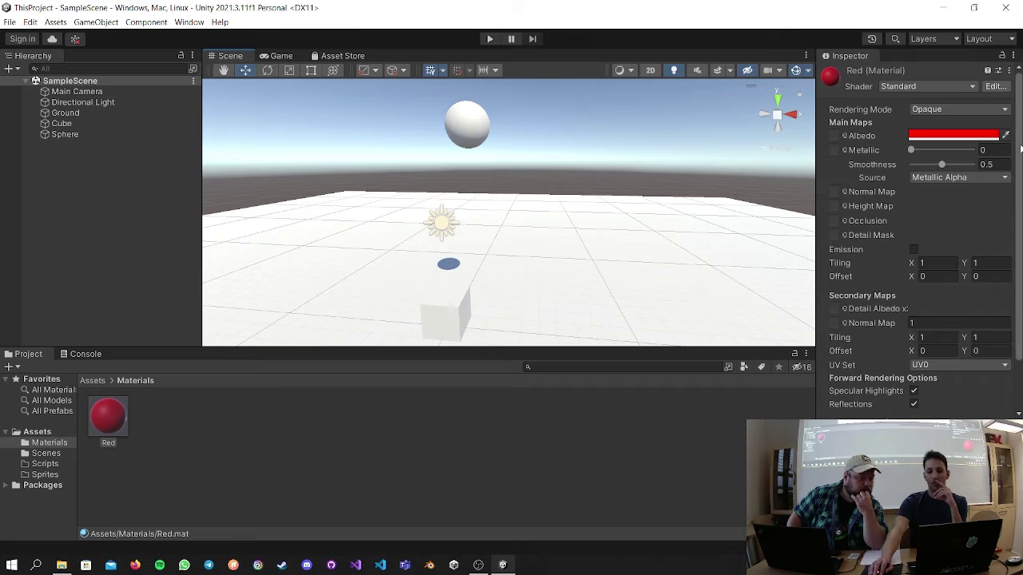
pyautogui.scroll(-1, 1019, 164)
pyautogui.scroll(-3, 1019, 162)
pyautogui.scroll(3, 1019, 156)
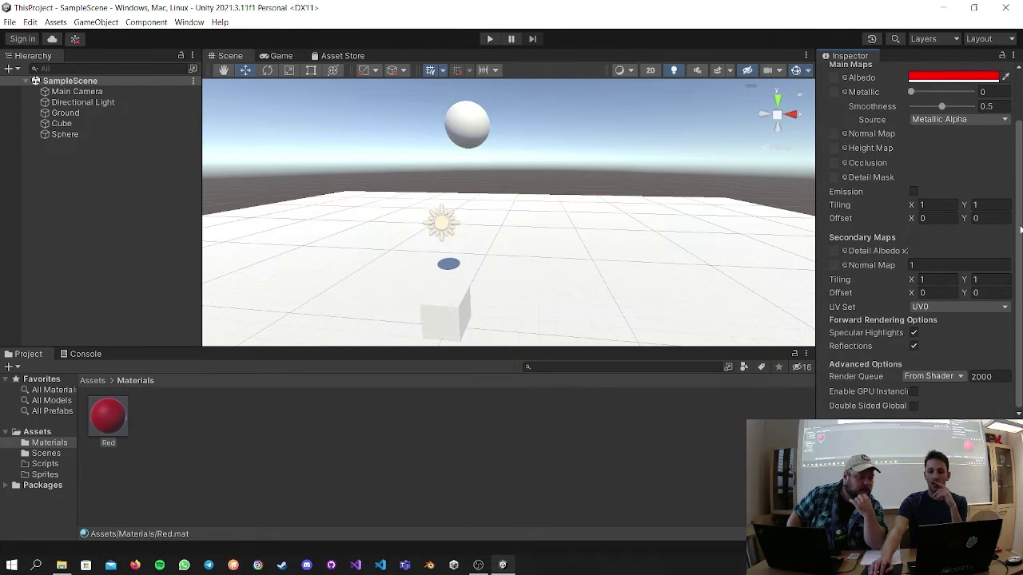
pyautogui.scroll(1, 1019, 152)
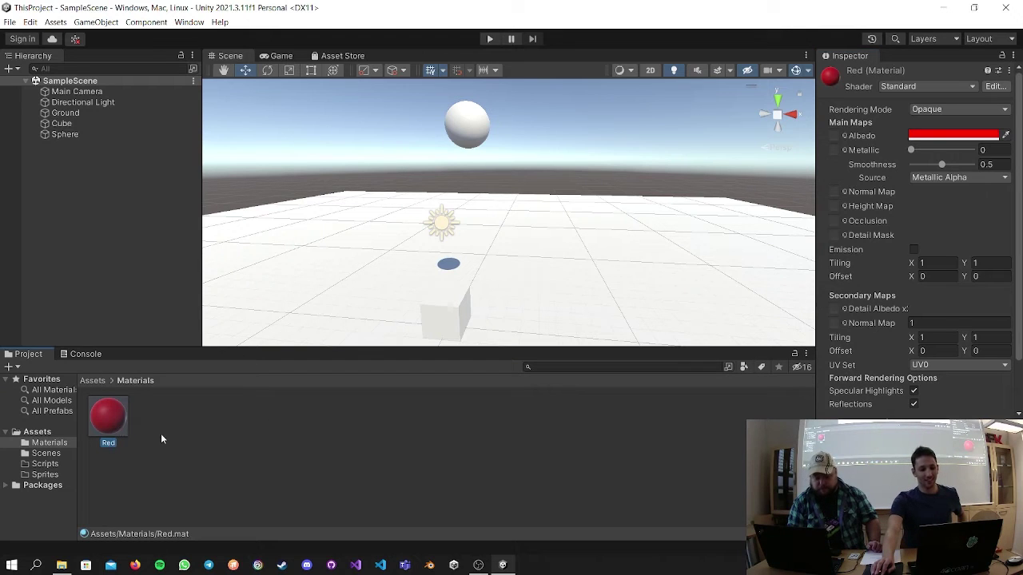
pyautogui.click(191, 434)
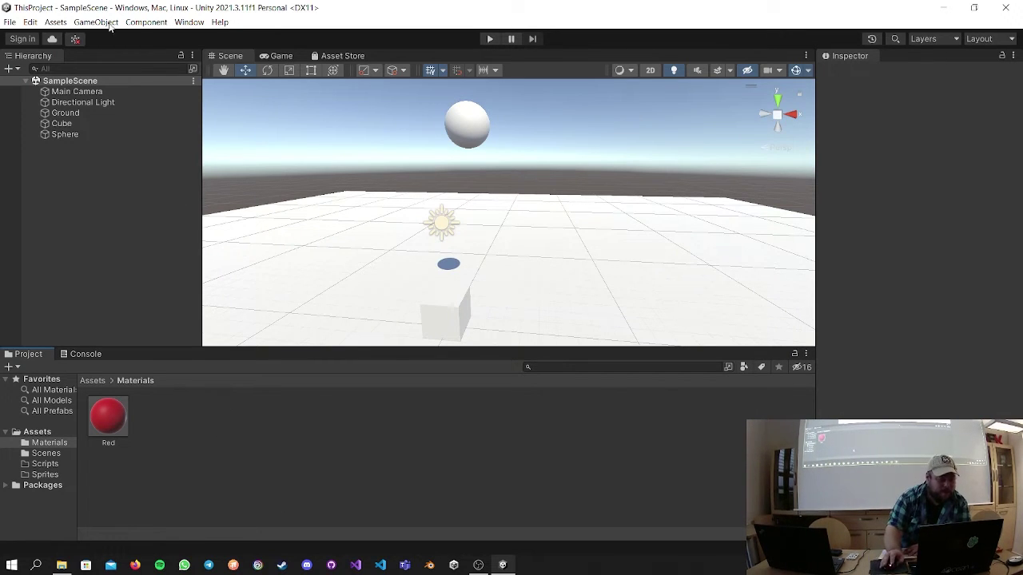
pyautogui.click(123, 421)
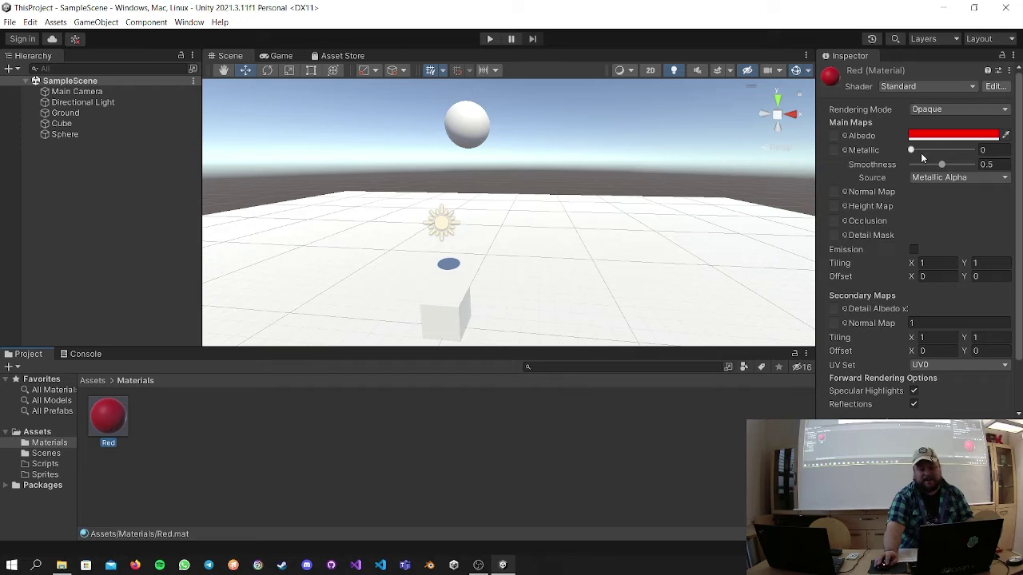
pyautogui.click(955, 135)
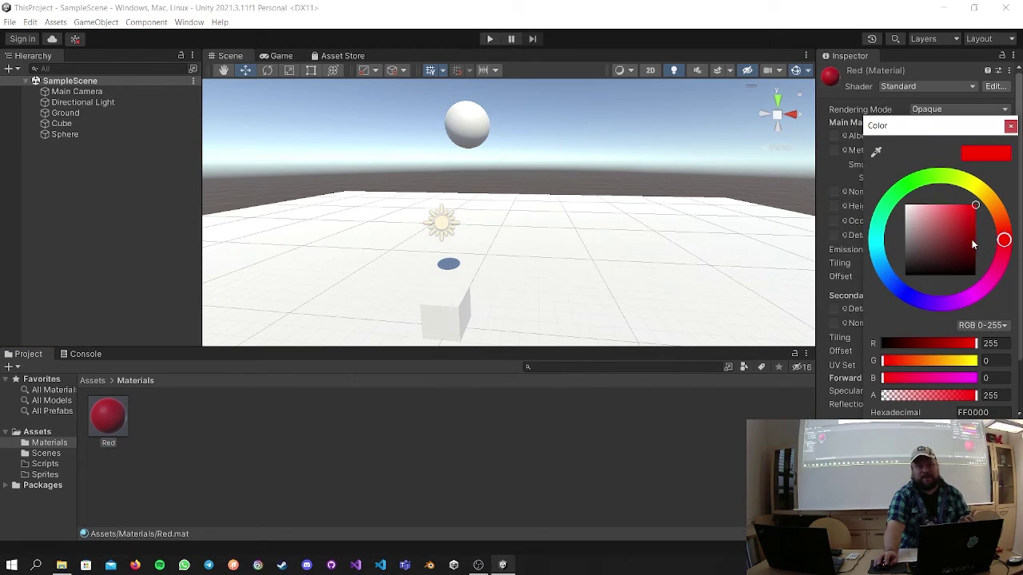
pyautogui.click(1010, 126)
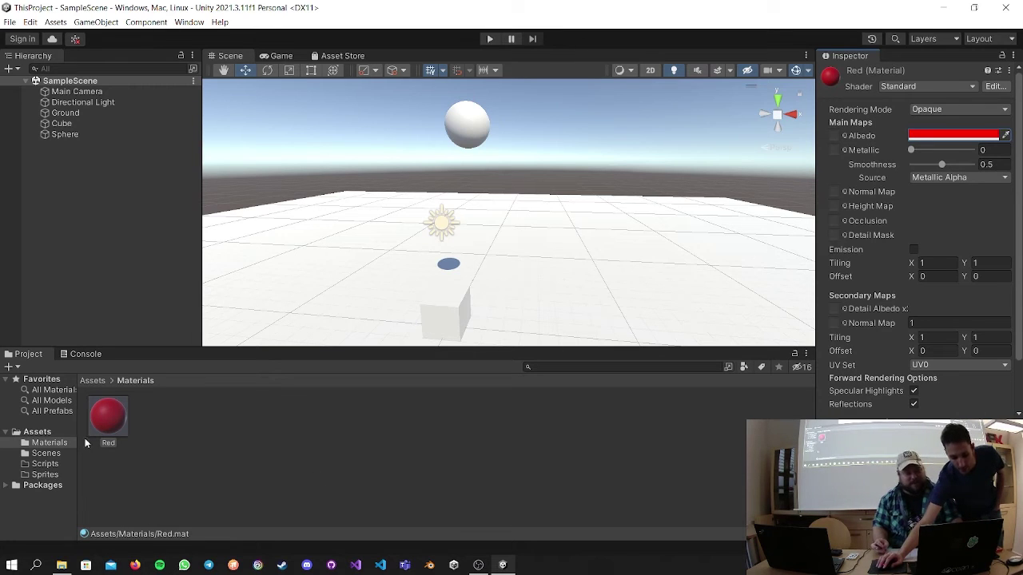
pyautogui.moveTo(100, 421); pyautogui.dragTo(79, 134)
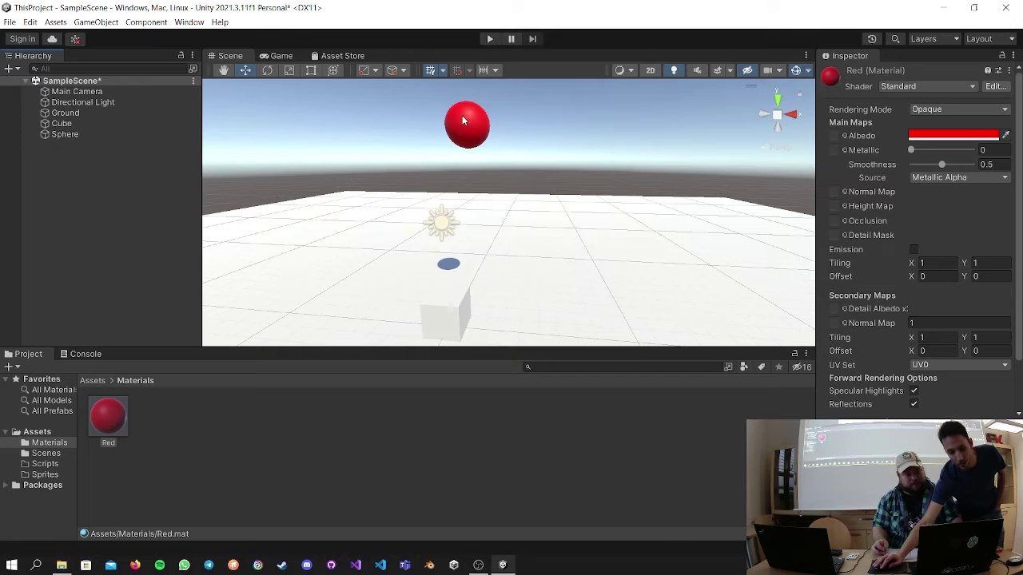
# Centre the sphere and preview darker and other hues for the albedo, keeping it bright red.
pyautogui.moveTo(529, 93); pyautogui.dragTo(546, 112, button='middle')
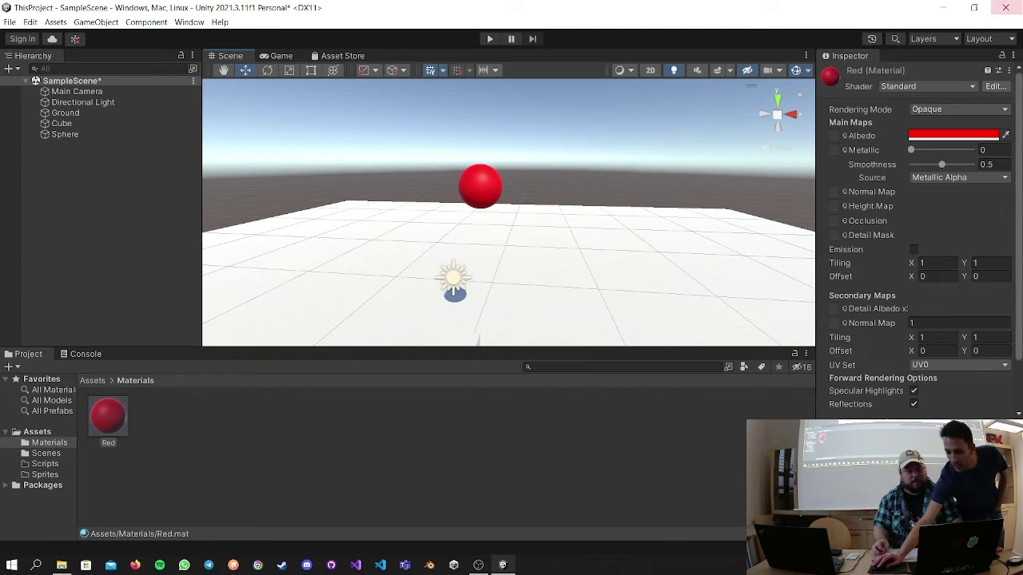
pyautogui.click(981, 136)
pyautogui.moveTo(957, 236)
pyautogui.mouseDown()
pyautogui.moveTo(959, 246)
pyautogui.moveTo(982, 202)
pyautogui.mouseUp()
pyautogui.moveTo(1003, 289)
pyautogui.mouseDown()
pyautogui.moveTo(933, 321)
pyautogui.moveTo(821, 266)
pyautogui.moveTo(867, 172)
pyautogui.moveTo(971, 151)
pyautogui.moveTo(1011, 204)
pyautogui.moveTo(1019, 240)
pyautogui.mouseUp()
pyautogui.click(1010, 126)
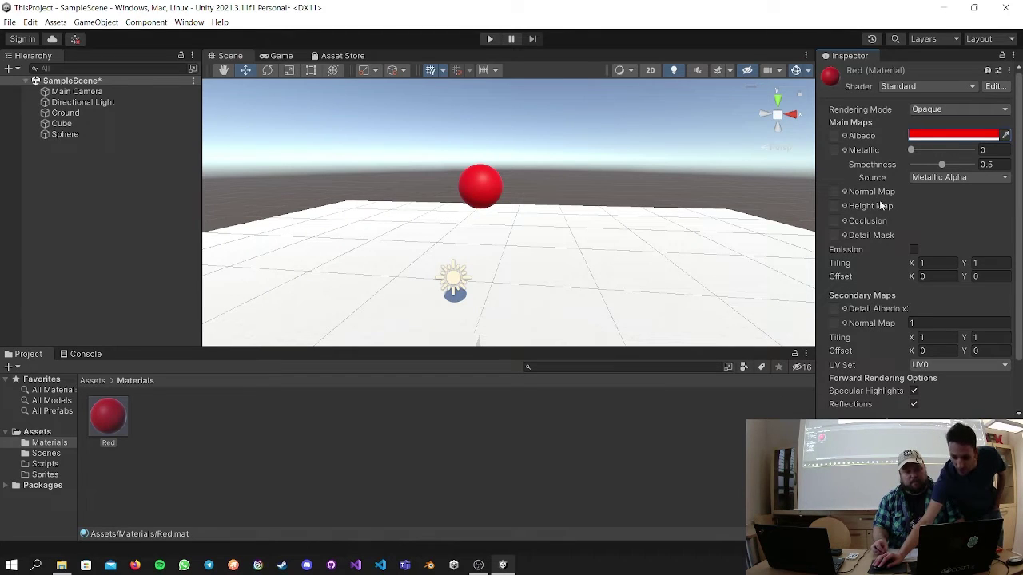
# Enable emission on the Red material with a bright red HDR emission colour.
pyautogui.scroll(-1, 879, 206)
pyautogui.click(913, 214)
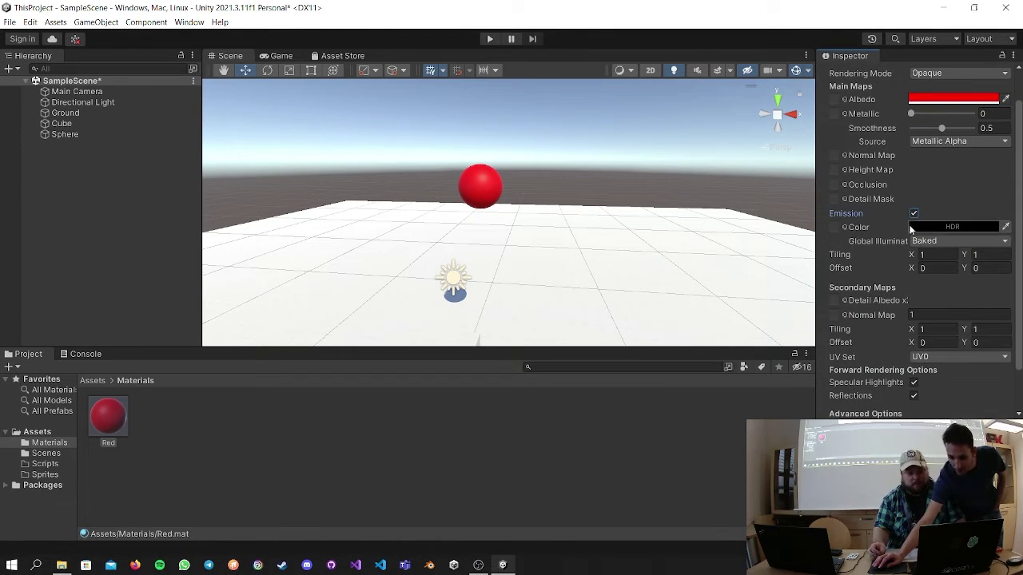
pyautogui.click(912, 227)
pyautogui.click(975, 295)
pyautogui.click(997, 302)
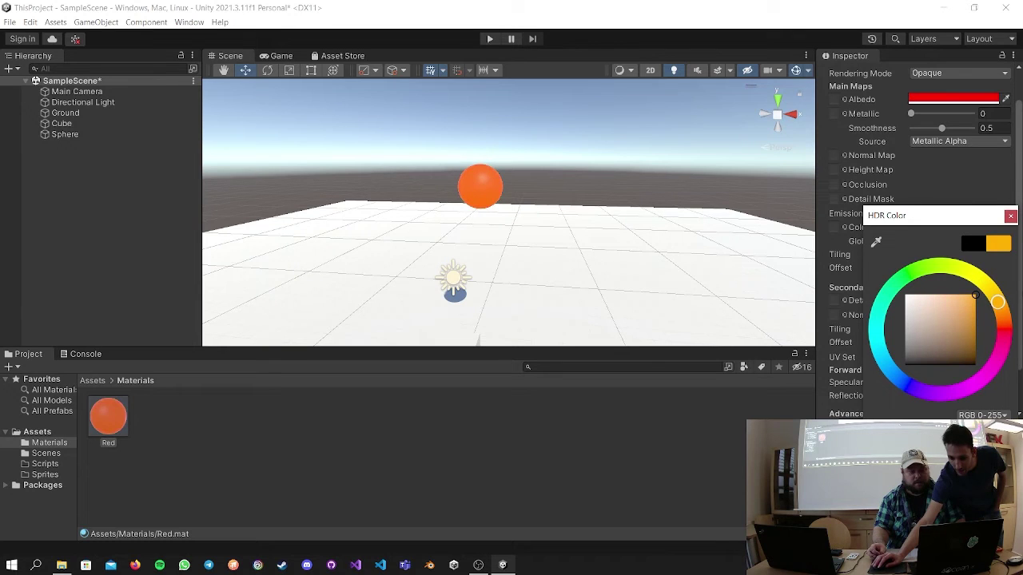
pyautogui.click(918, 311)
pyautogui.moveTo(918, 311)
pyautogui.mouseDown()
pyautogui.moveTo(855, 273)
pyautogui.moveTo(977, 292)
pyautogui.mouseUp()
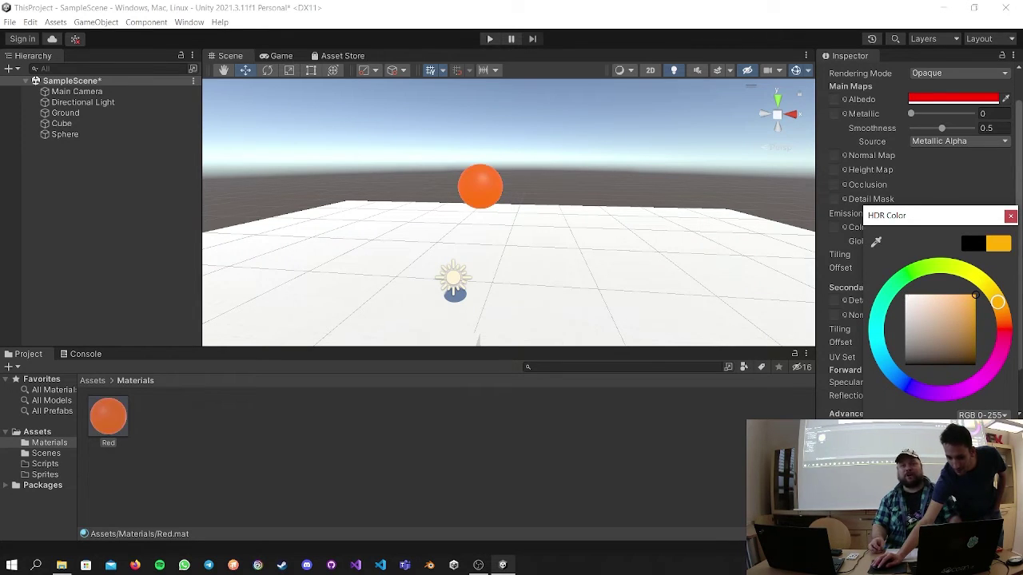
pyautogui.click(1009, 325)
pyautogui.click(1011, 216)
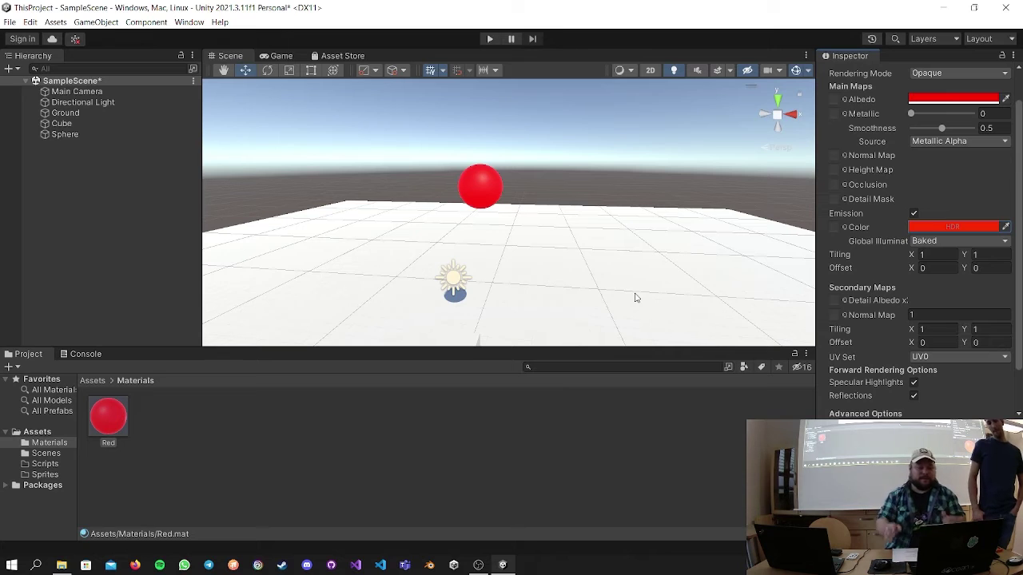
pyautogui.scroll(2, 932, 94)
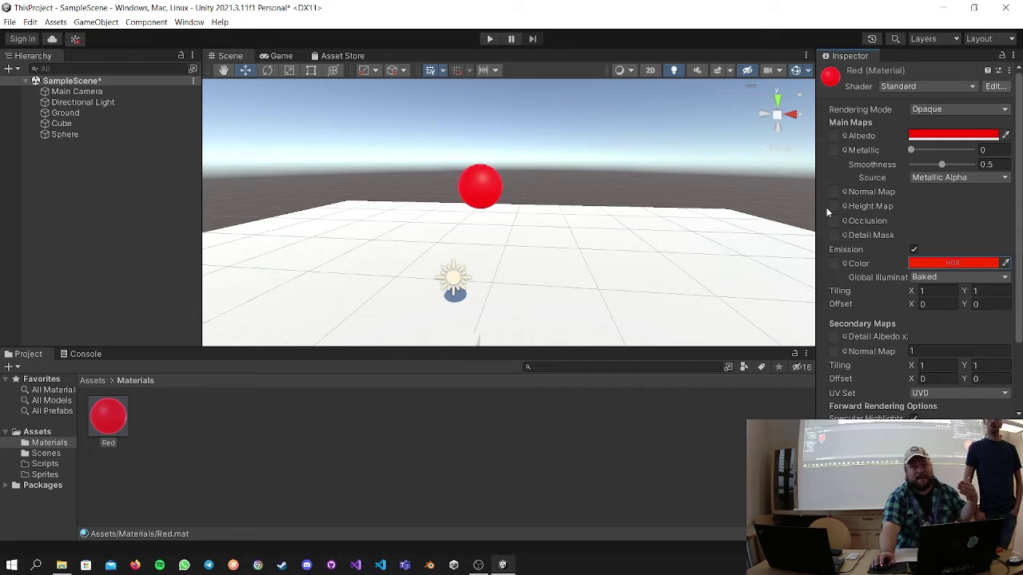
# Frame the sphere up close, preview a metallic look, then uncheck Emission on the Red material.
pyautogui.click(923, 264)
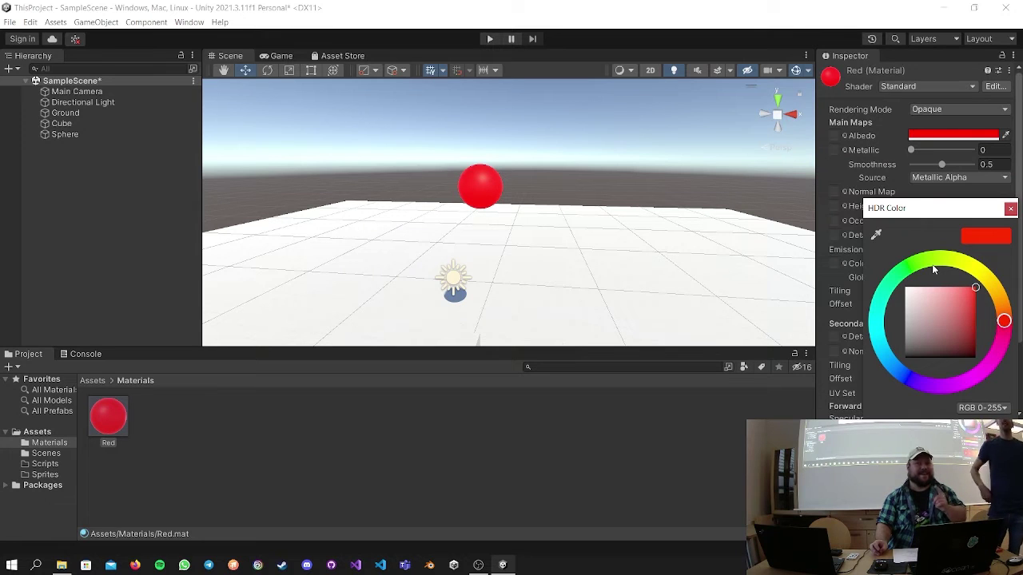
pyautogui.click(1011, 208)
pyautogui.moveTo(616, 268); pyautogui.dragTo(561, 269, button='right')
pyautogui.press('w')
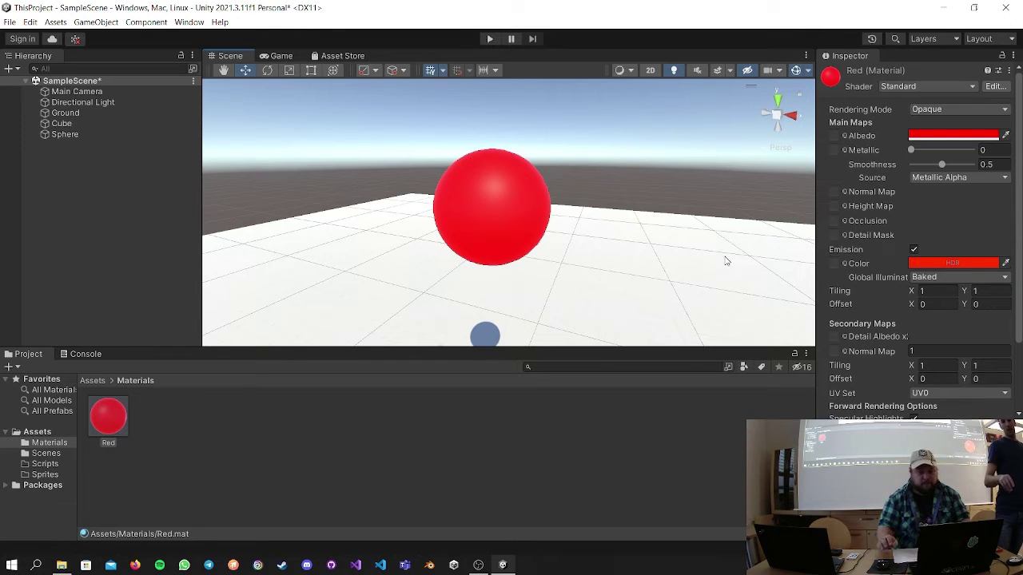
pyautogui.moveTo(910, 151)
pyautogui.mouseDown()
pyautogui.moveTo(971, 151)
pyautogui.moveTo(911, 150)
pyautogui.mouseUp()
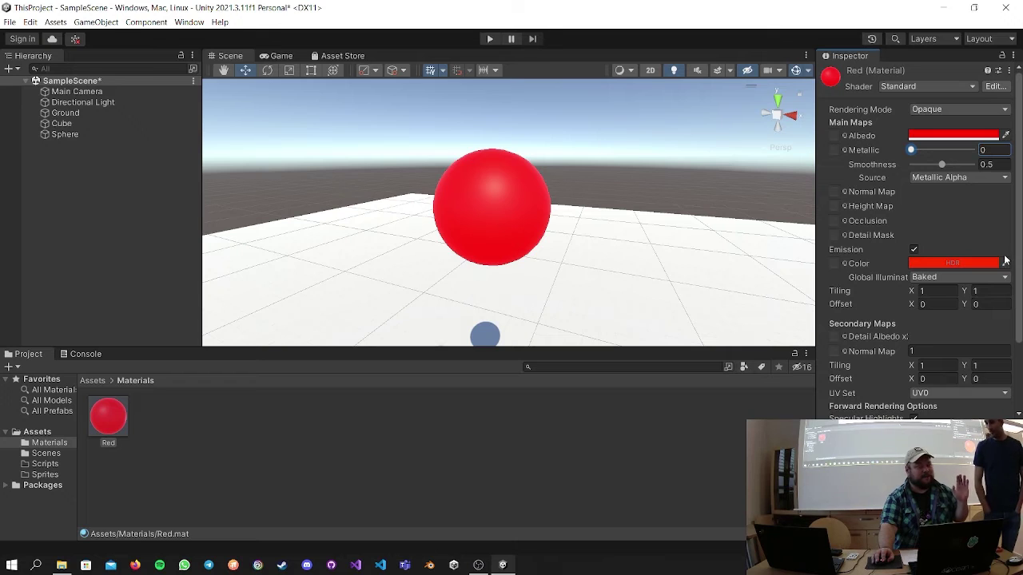
pyautogui.click(913, 249)
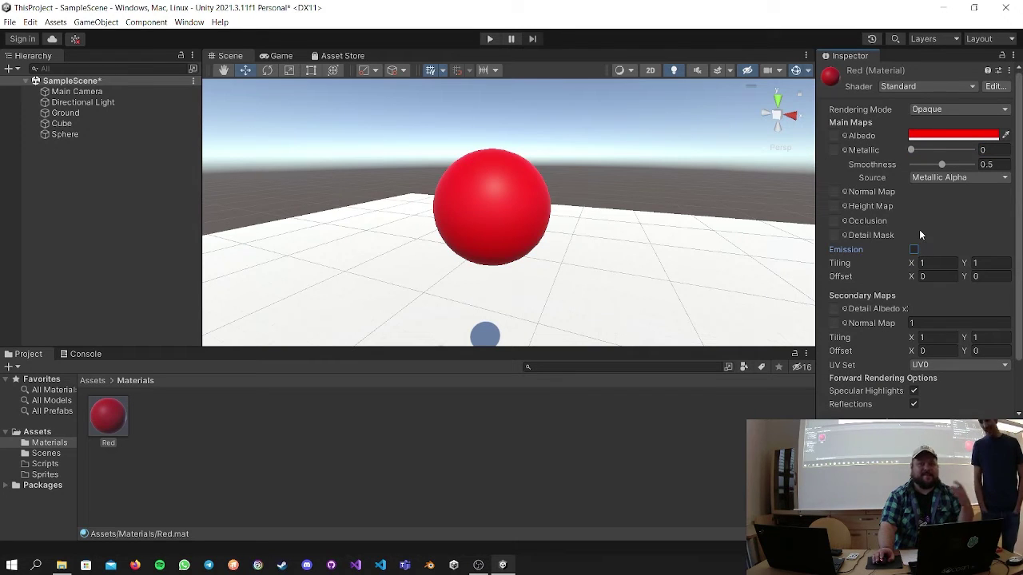
# Shift the Red material's albedo hue to orange and nudge its Metallic slider up.
pyautogui.scroll(5, 500, 130)
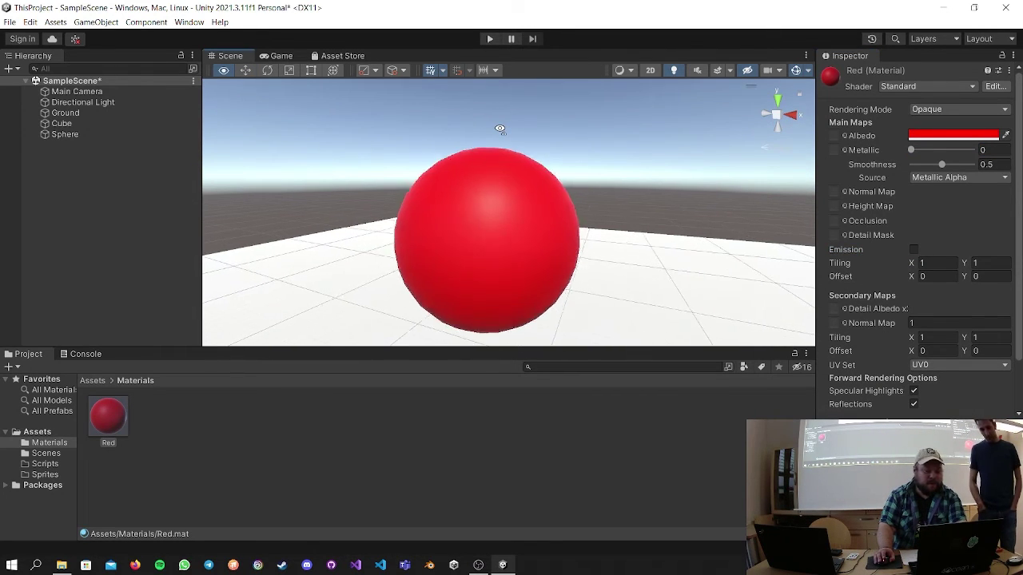
pyautogui.click(925, 136)
pyautogui.moveTo(1002, 237)
pyautogui.mouseDown()
pyautogui.moveTo(977, 205)
pyautogui.moveTo(992, 228)
pyautogui.mouseUp()
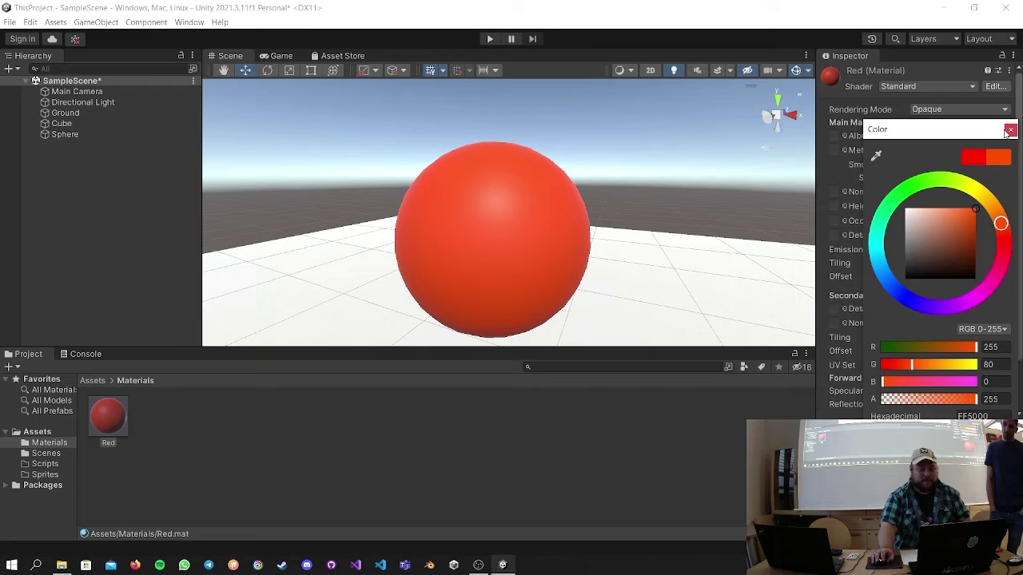
pyautogui.click(1010, 130)
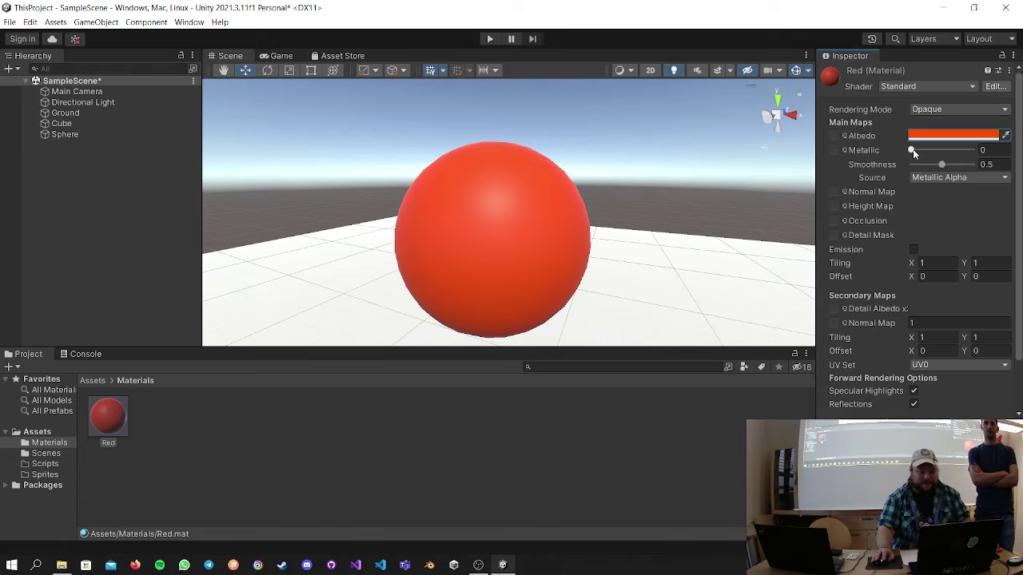
pyautogui.moveTo(914, 153)
pyautogui.mouseDown()
pyautogui.moveTo(964, 156)
pyautogui.moveTo(928, 173)
pyautogui.moveTo(965, 173)
pyautogui.moveTo(901, 165)
pyautogui.mouseUp()
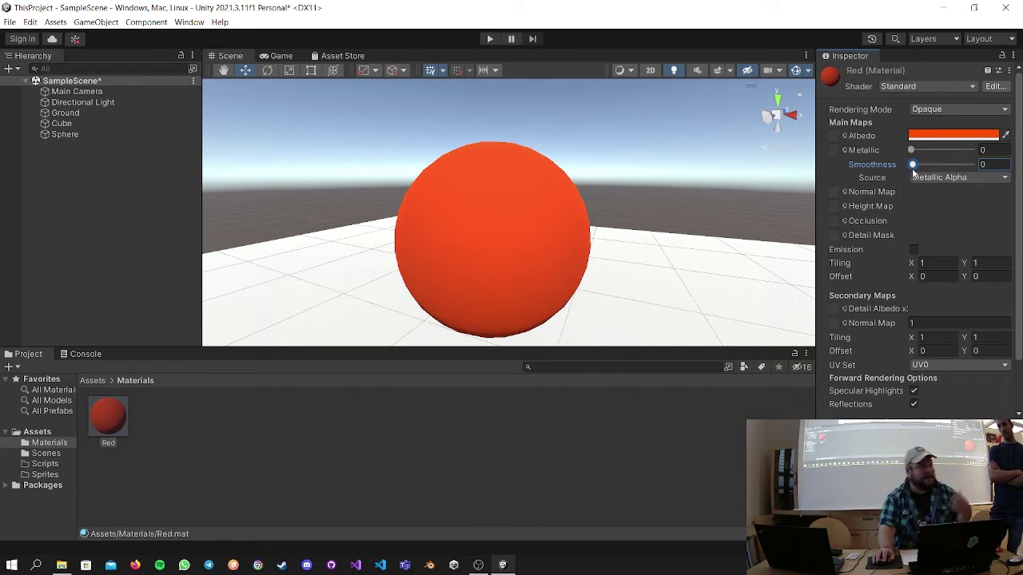
# Raise Smoothness to 0.8 and darken the albedo colour to grey 4D4D4D.
pyautogui.moveTo(913, 172); pyautogui.dragTo(960, 180)
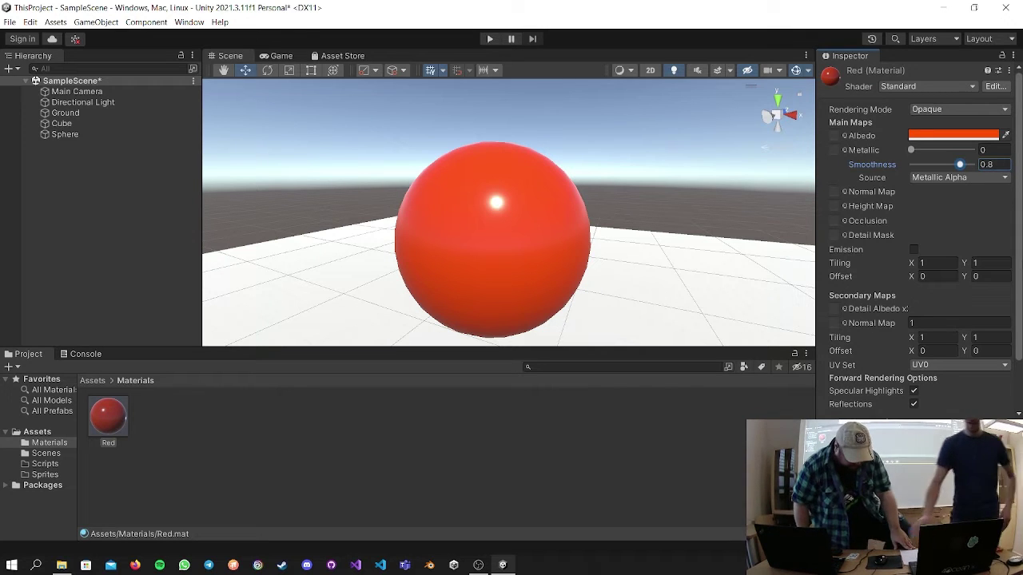
pyautogui.click(956, 133)
pyautogui.moveTo(939, 239); pyautogui.dragTo(894, 252)
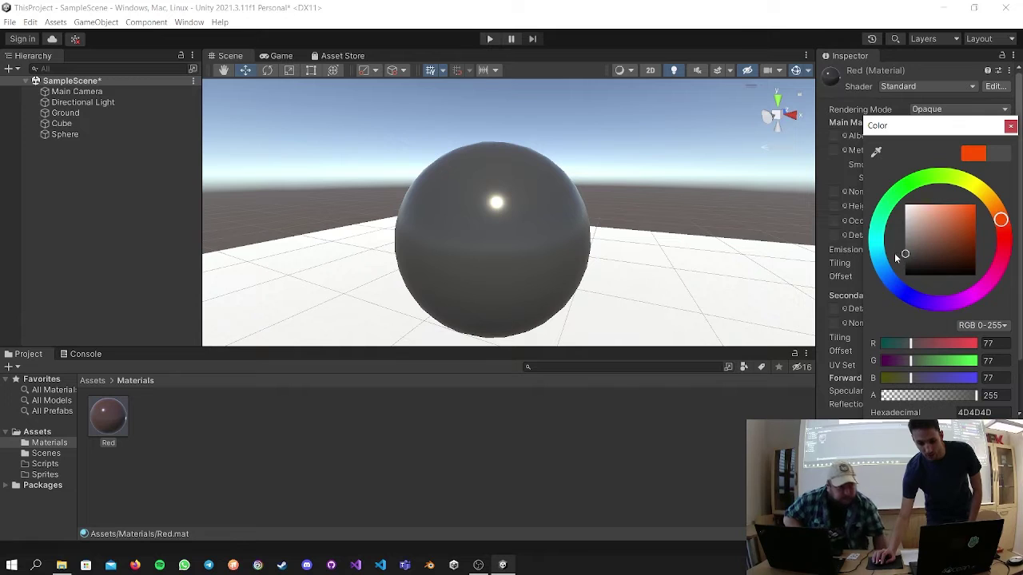
# Set the material's Metallic to 1 and Smoothness to about 0.61.
pyautogui.click(1009, 128)
pyautogui.click(972, 151)
pyautogui.moveTo(973, 152); pyautogui.dragTo(989, 169)
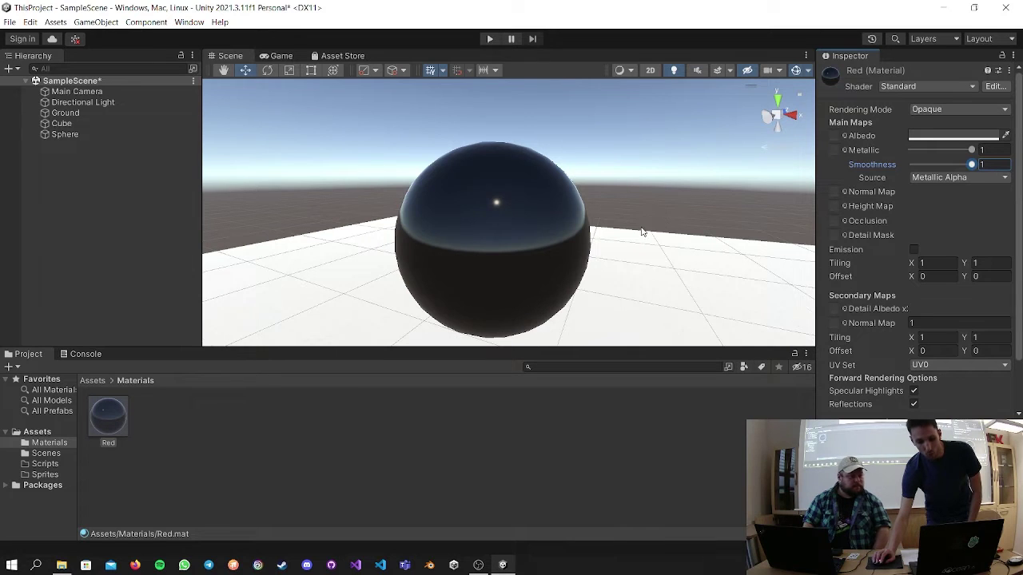
pyautogui.scroll(-5, 644, 228)
pyautogui.scroll(3, 621, 222)
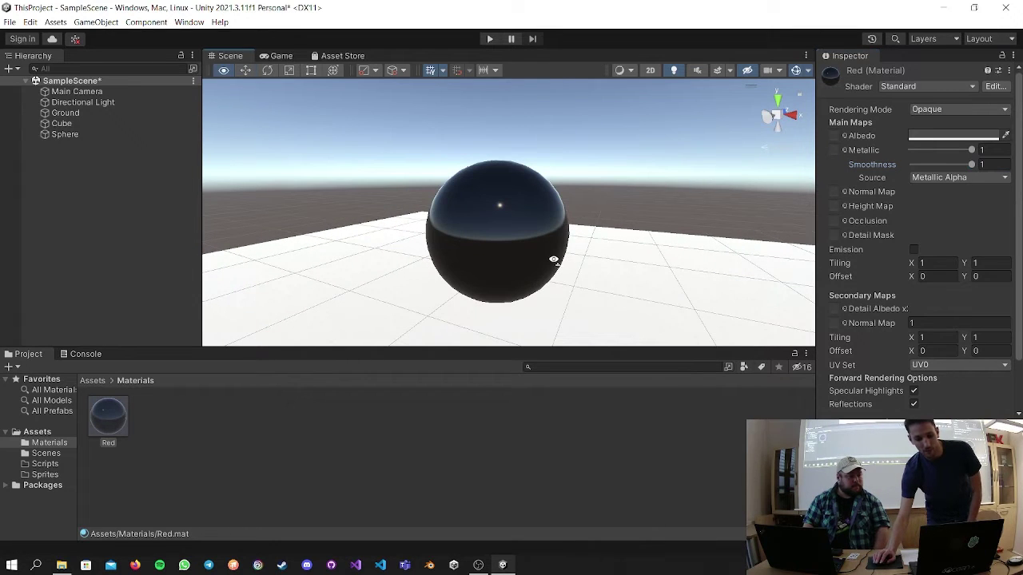
pyautogui.scroll(5, 527, 258)
pyautogui.moveTo(530, 254); pyautogui.dragTo(715, 205, button='middle')
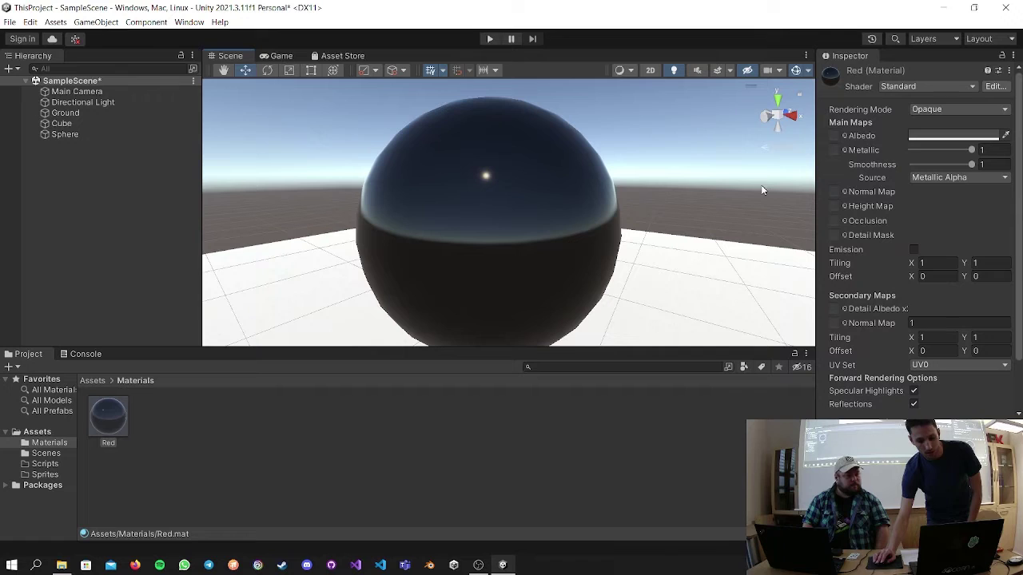
pyautogui.moveTo(972, 164); pyautogui.dragTo(949, 164)
pyautogui.scroll(-5, 696, 223)
pyautogui.scroll(2, 639, 219)
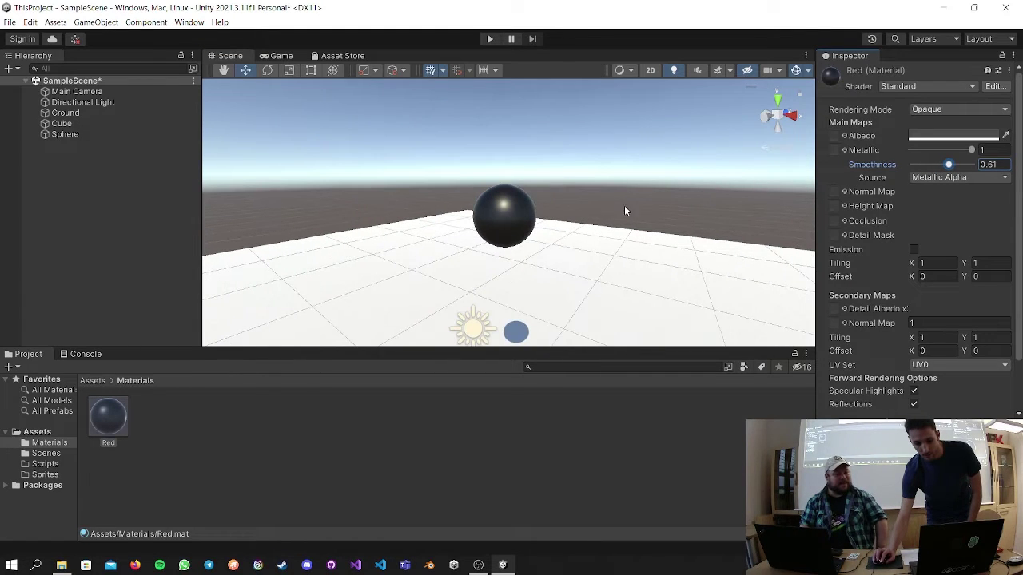
# Test the scene in play mode, then bring up the Materials folder's context menu.
pyautogui.click(490, 39)
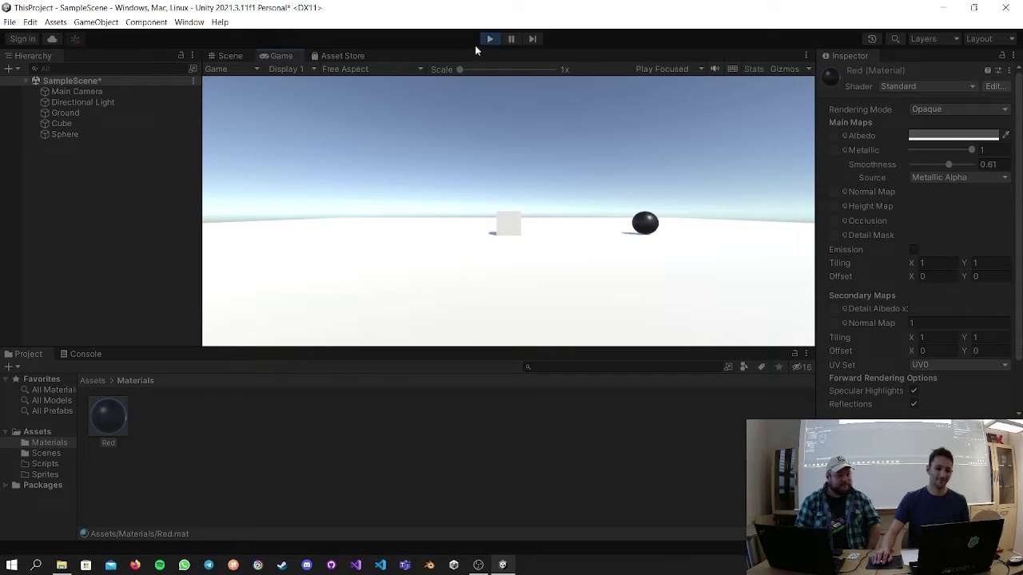
pyautogui.click(480, 43)
pyautogui.click(390, 411)
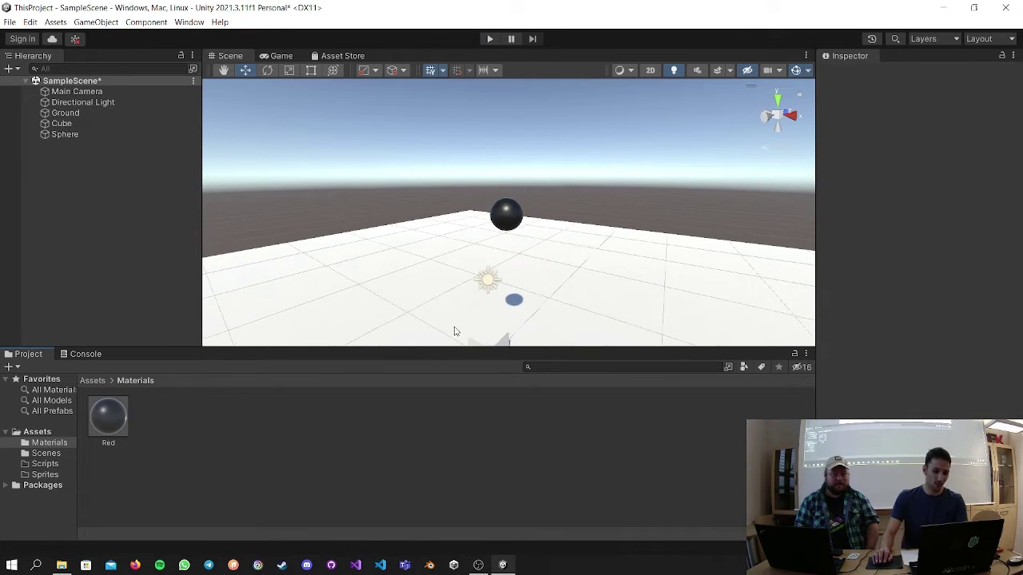
pyautogui.rightClick(297, 430)
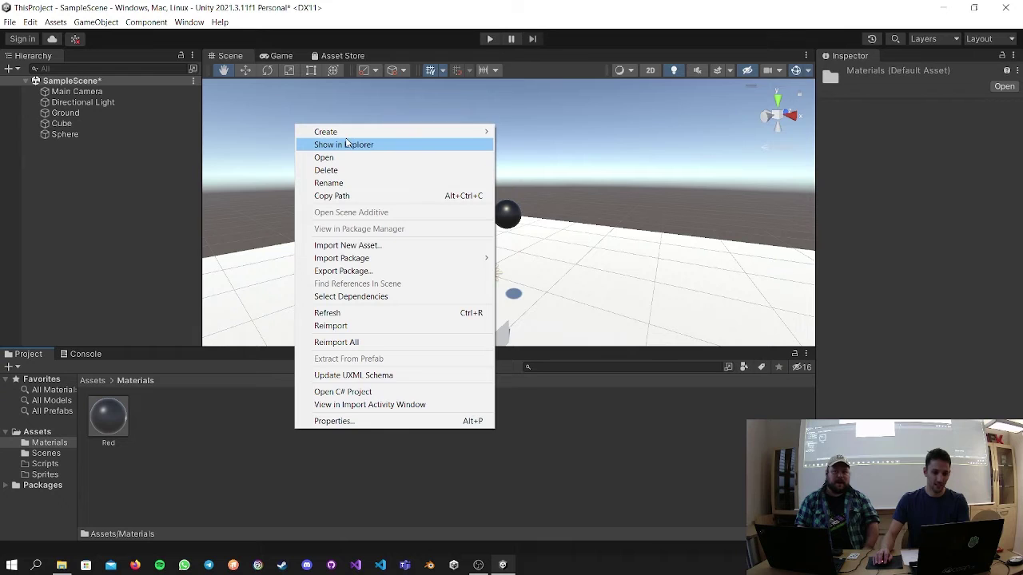
# Create a new material named Blue in the Materials folder.
pyautogui.moveTo(393, 135)
pyautogui.click(625, 301)
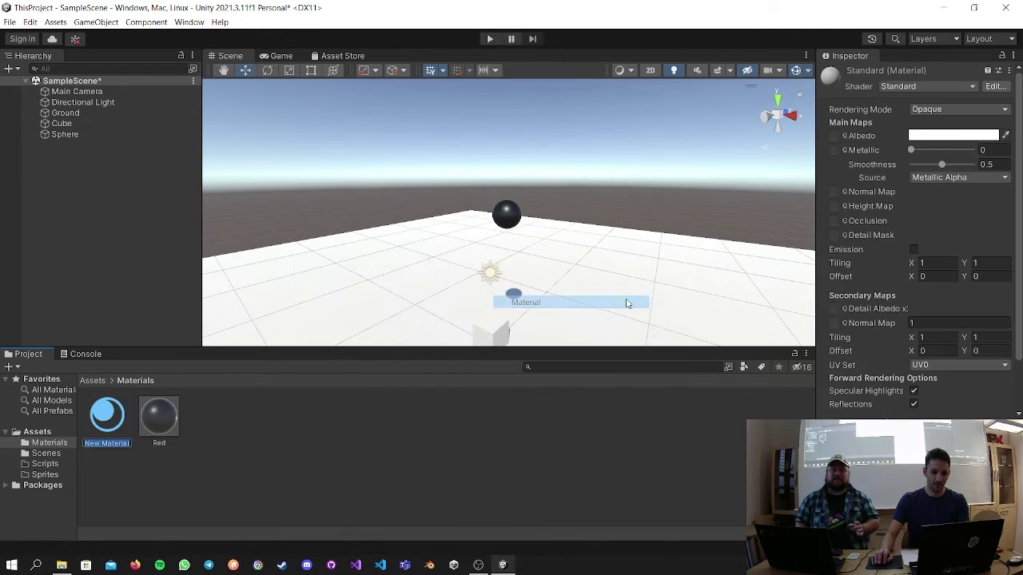
pyautogui.write('Blue')
pyautogui.press('Return')
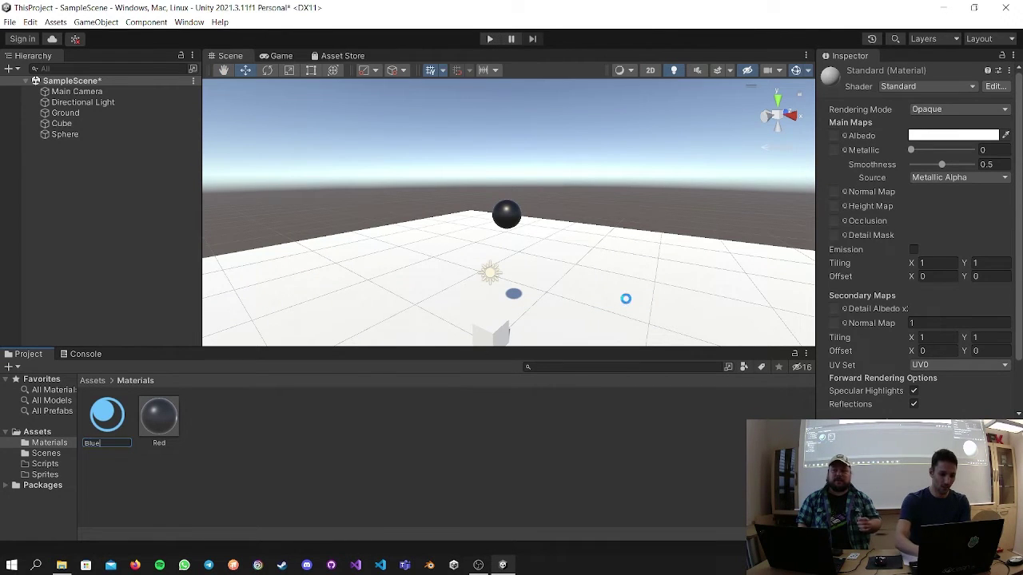
# Rename the Red material to MetalGery.
pyautogui.click(155, 435)
pyautogui.click(164, 445)
pyautogui.write('MetalGrey')
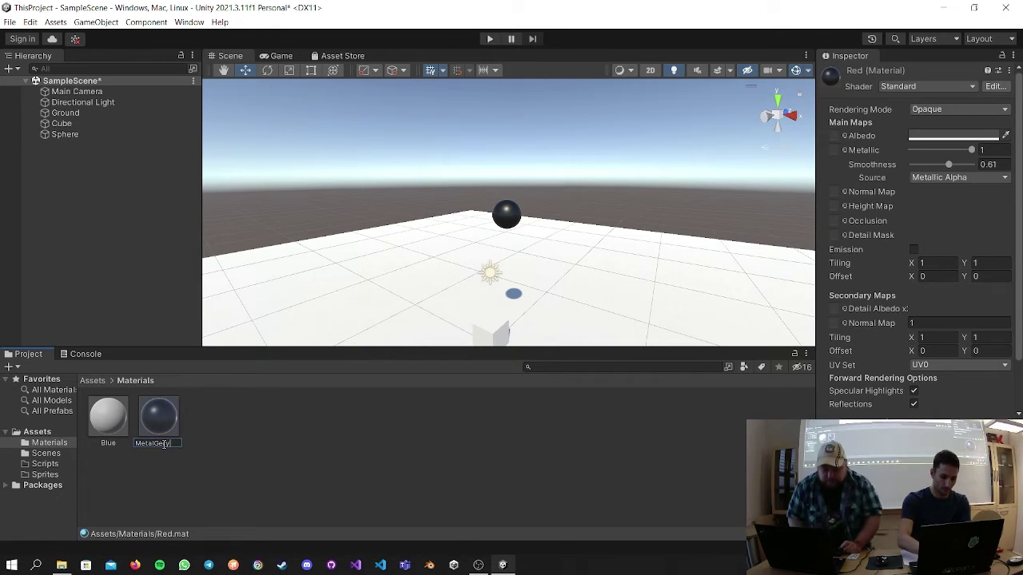
pyautogui.press('Return')
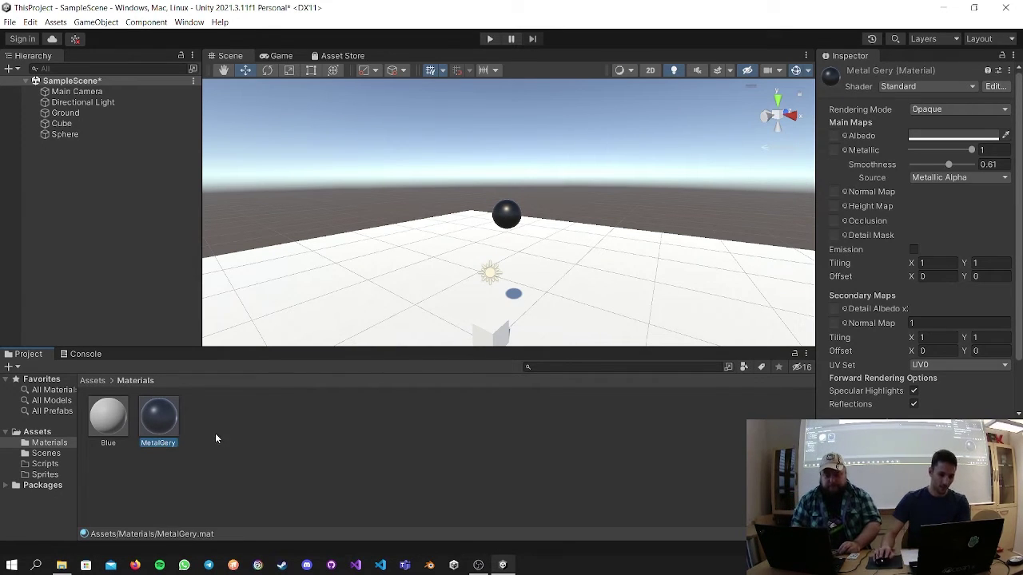
# Give the Blue material a bright saturated blue albedo and apply it to the Ground.
pyautogui.click(109, 418)
pyautogui.click(921, 137)
pyautogui.moveTo(919, 210); pyautogui.dragTo(861, 336)
pyautogui.click(894, 292)
pyautogui.click(967, 239)
pyautogui.click(1011, 126)
pyautogui.moveTo(108, 417); pyautogui.dragTo(257, 335)
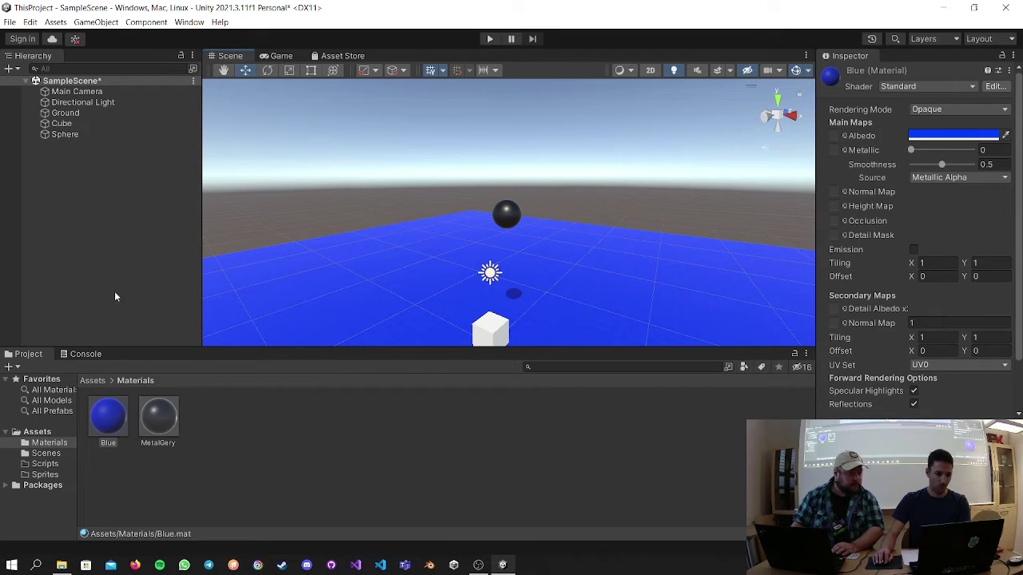
pyautogui.rightClick(288, 427)
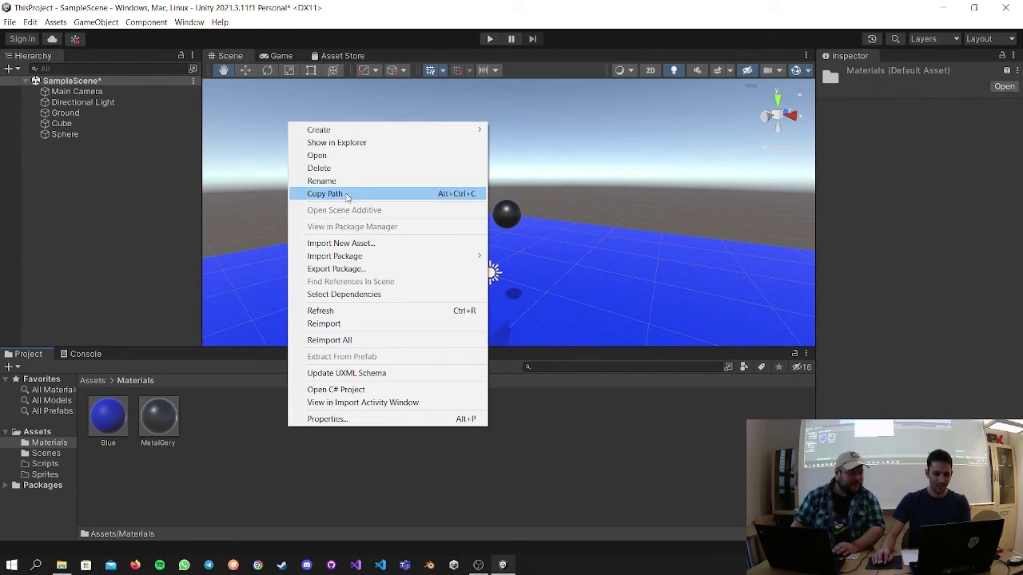
# Create another new material named Green.
pyautogui.moveTo(373, 129)
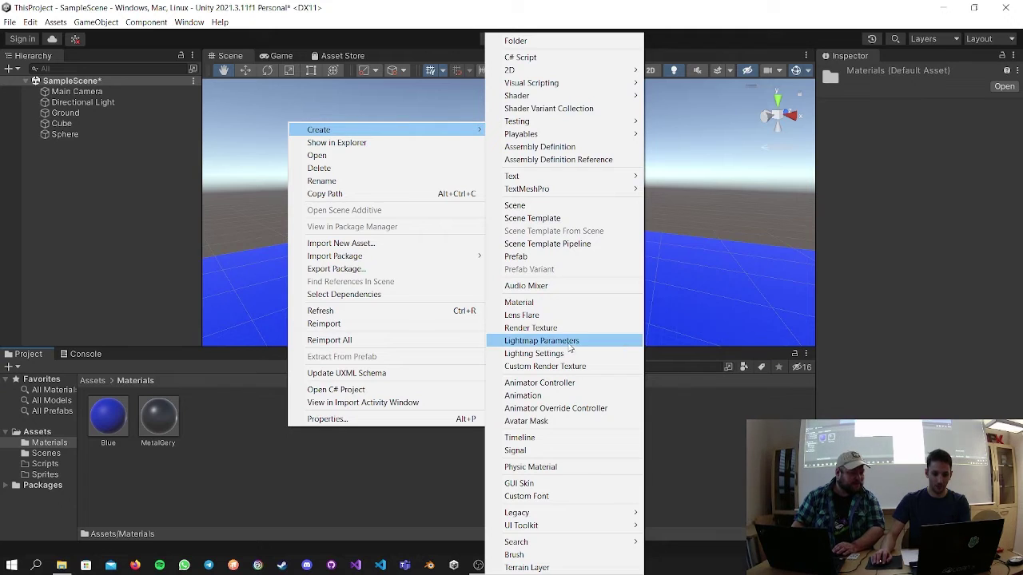
pyautogui.click(570, 303)
pyautogui.write('Green')
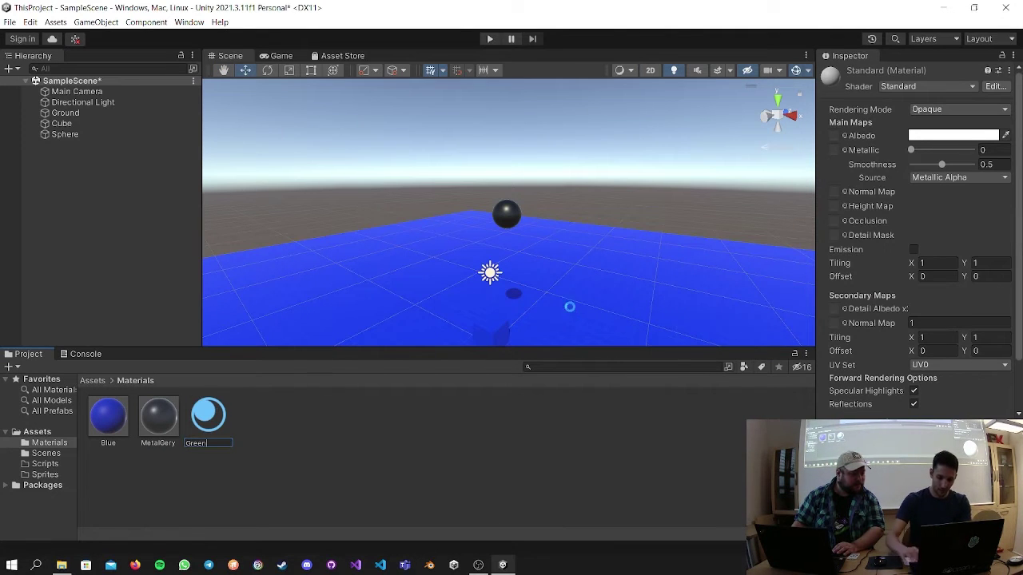
pyautogui.press('Return')
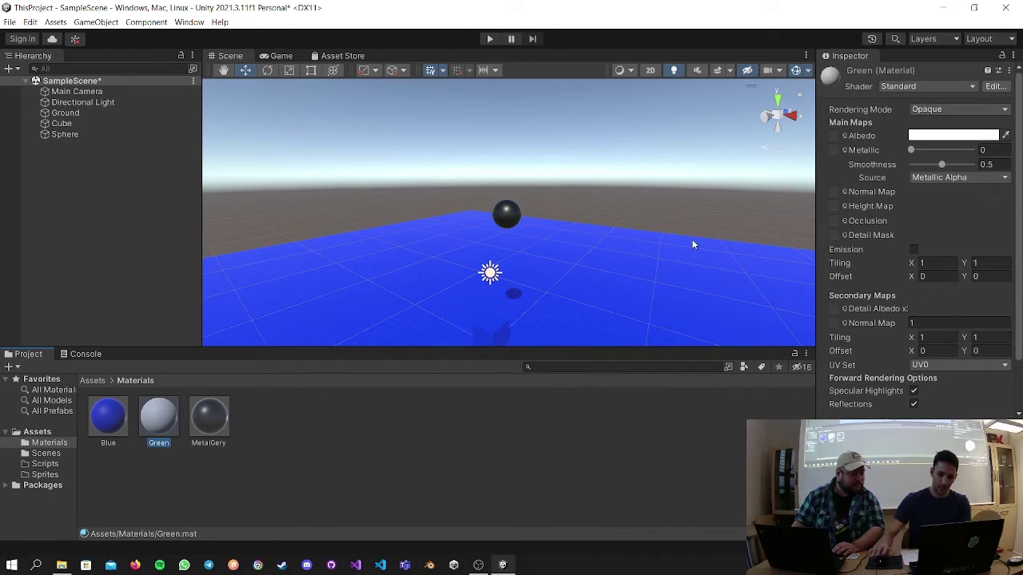
# Set the Green material's albedo to 0A7400 and apply it to the Ground.
pyautogui.click(985, 135)
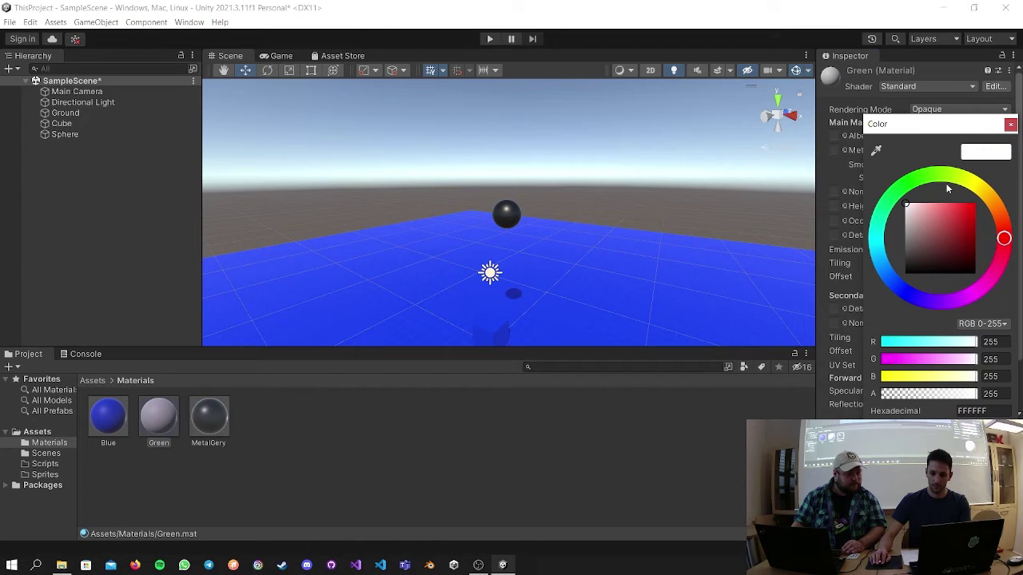
pyautogui.click(915, 182)
pyautogui.moveTo(963, 234); pyautogui.dragTo(990, 240)
pyautogui.click(1011, 125)
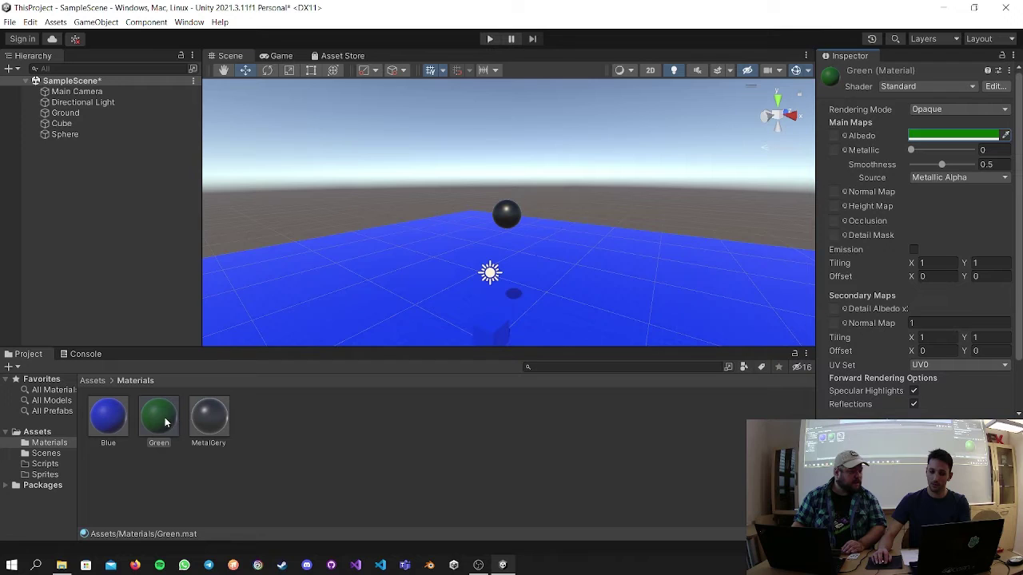
pyautogui.moveTo(167, 422); pyautogui.dragTo(405, 301)
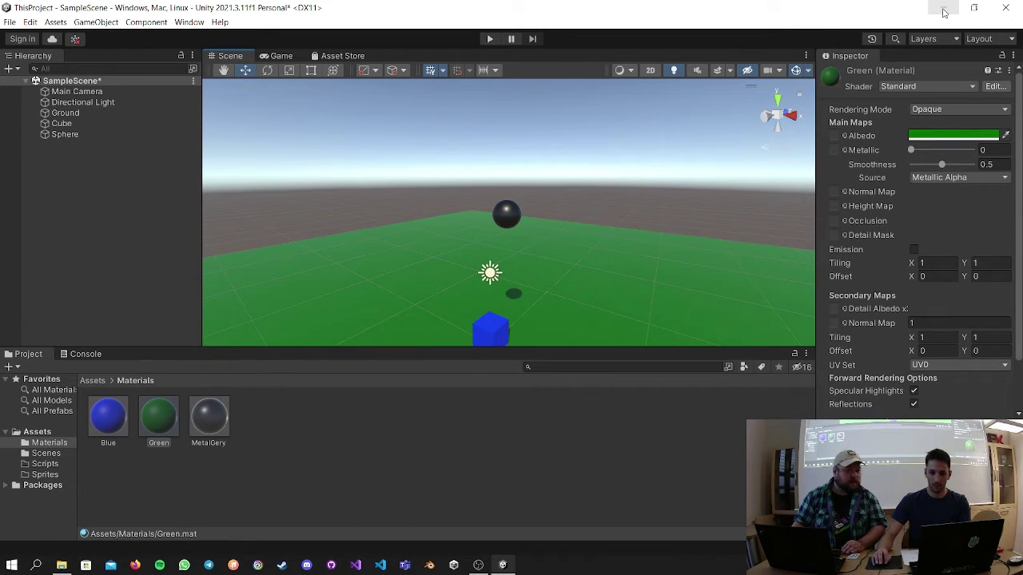
pyautogui.moveTo(601, 234); pyautogui.dragTo(608, 253)
# Orbit and pan the Scene view until the flattened sphere and its convex collider sit centred.
pyautogui.moveTo(607, 254); pyautogui.dragTo(619, 239, button='middle')
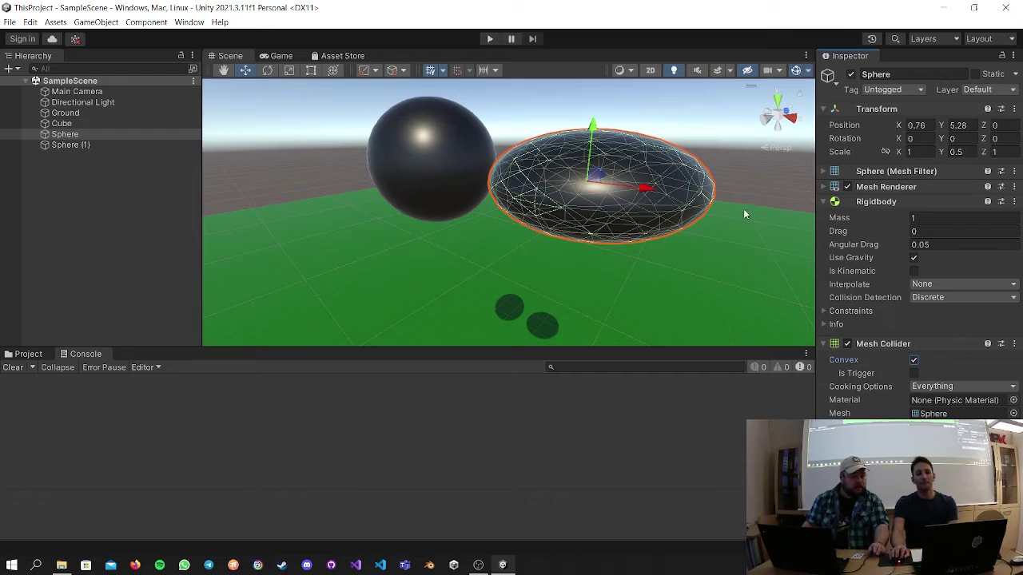
pyautogui.moveTo(684, 182); pyautogui.dragTo(664, 242, button='right')
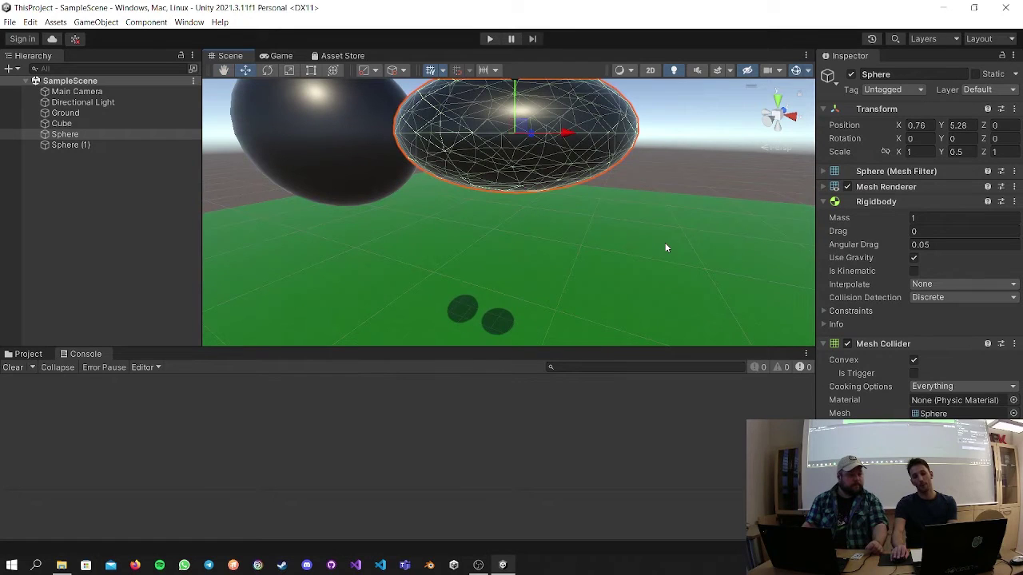
pyautogui.moveTo(676, 183); pyautogui.dragTo(681, 184, button='middle')
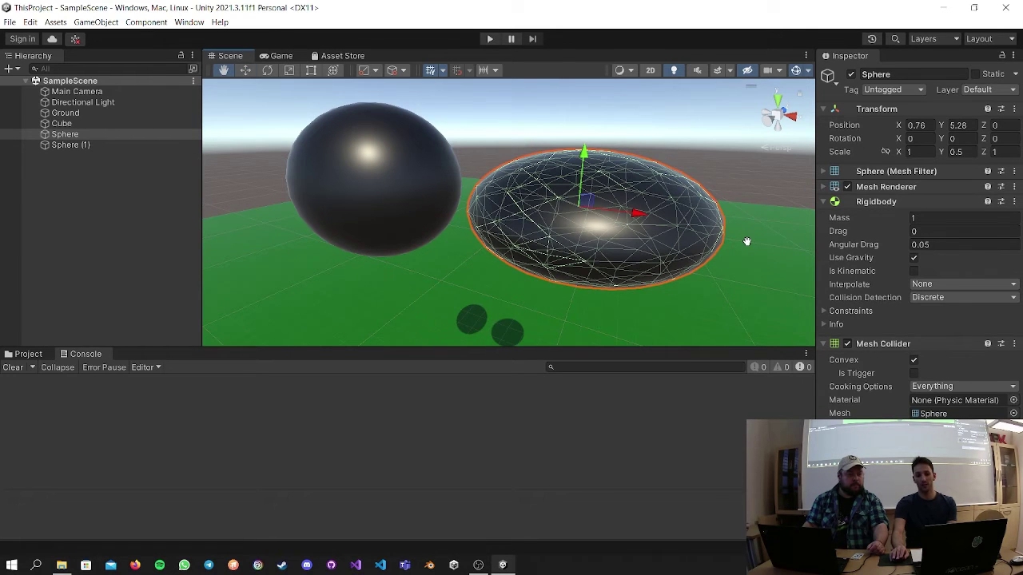
pyautogui.press('Right')
pyautogui.press('Left')
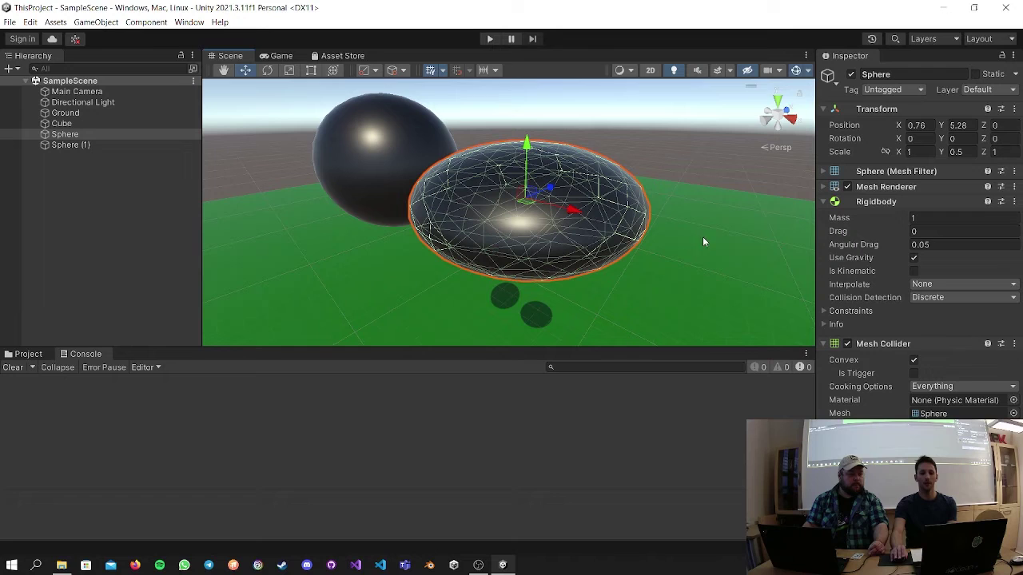
# Compare the flattened Sphere's Mesh Collider and Rigidbody with Sphere (1), keeping the collider enabled.
pyautogui.click(848, 344)
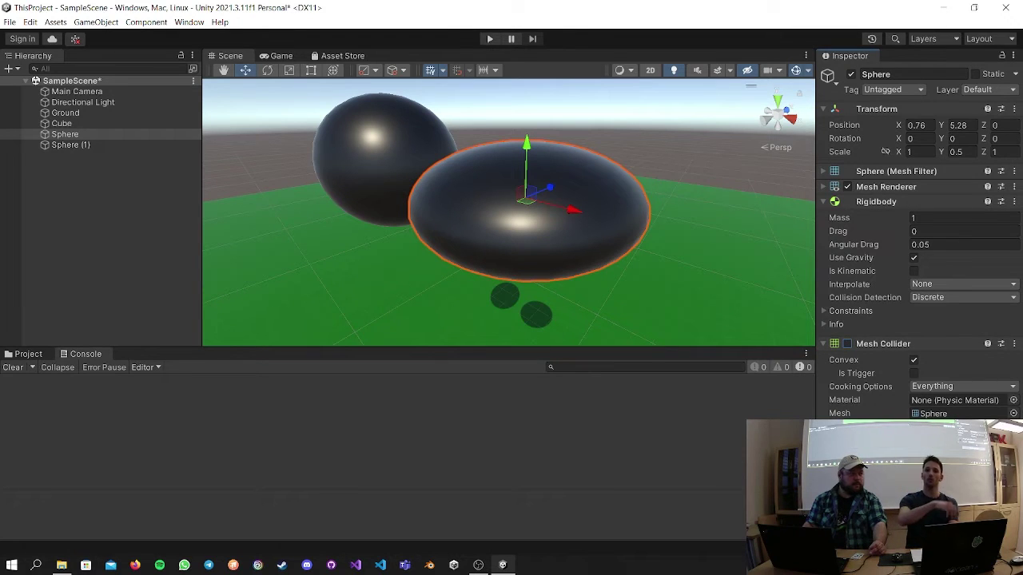
pyautogui.click(79, 145)
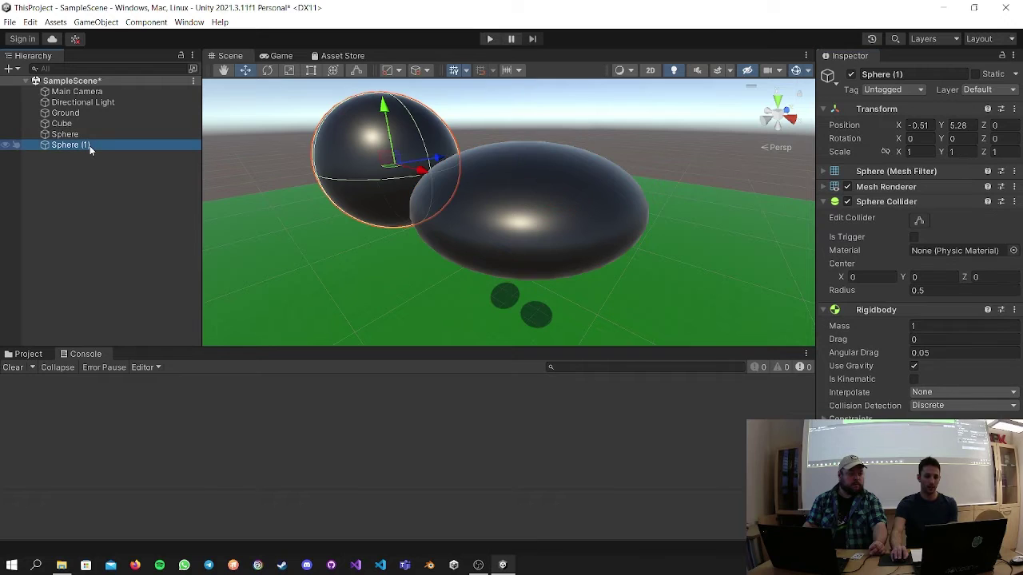
pyautogui.click(851, 310)
pyautogui.click(850, 311)
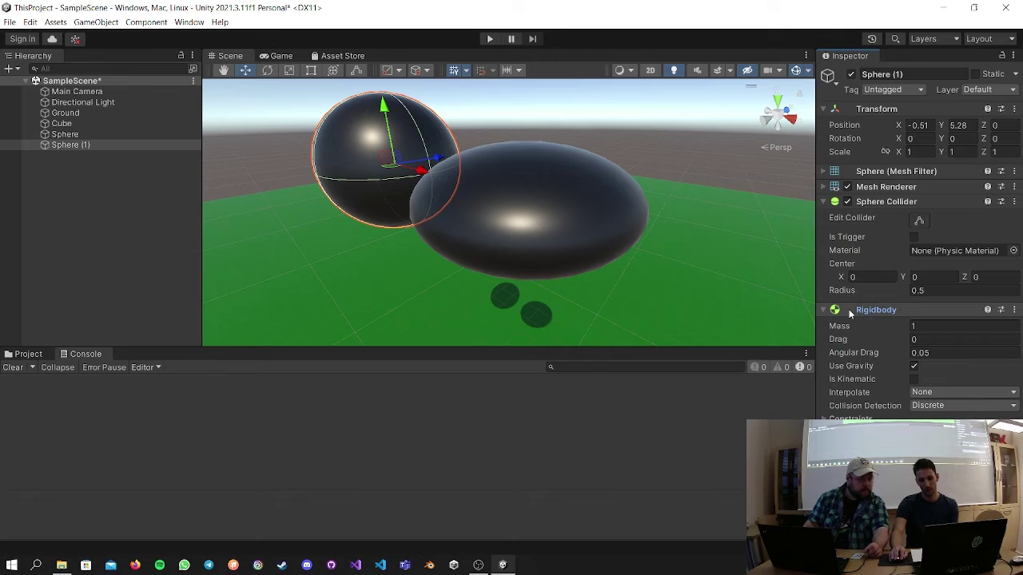
pyautogui.click(118, 133)
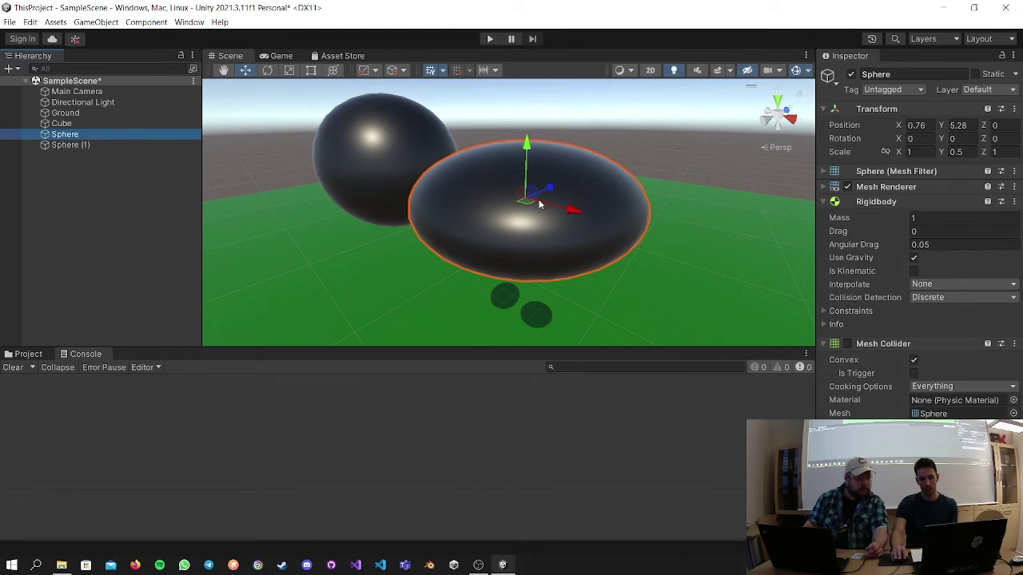
pyautogui.click(847, 344)
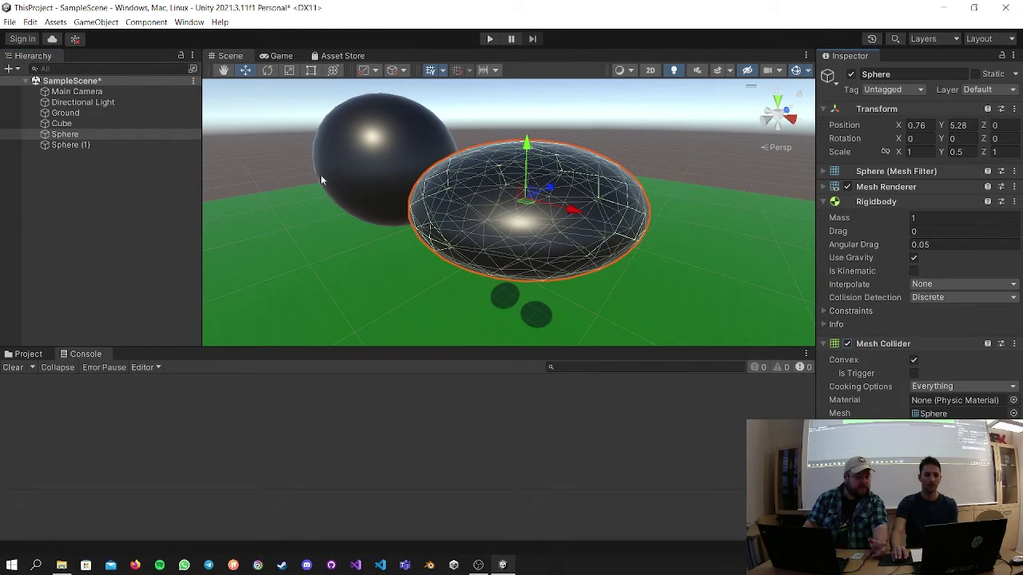
# Disable the flattened Sphere's Mesh Collider, frame the scene, and enter Play mode.
pyautogui.click(129, 144)
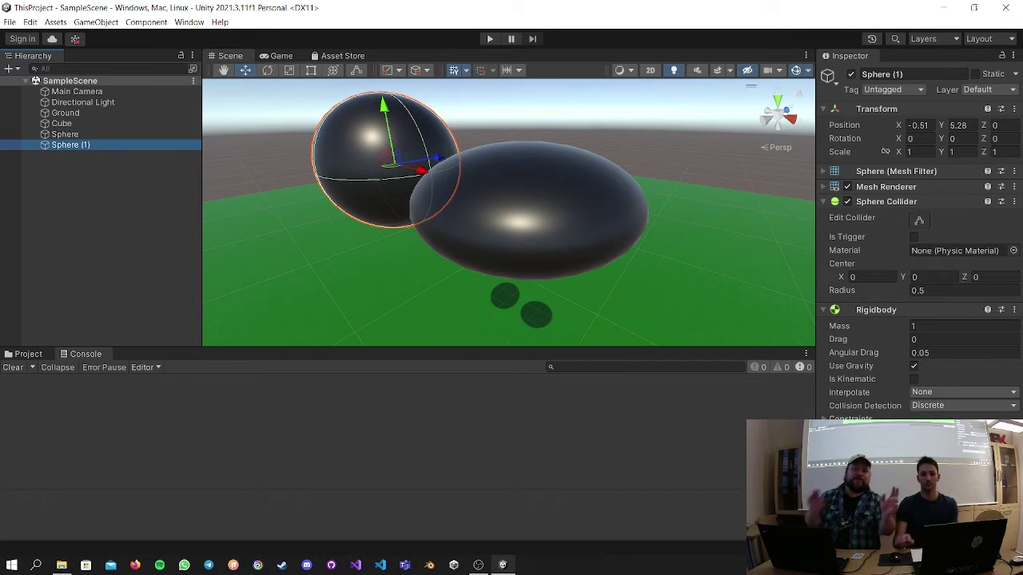
pyautogui.scroll(-5, 560, 227)
pyautogui.moveTo(580, 243); pyautogui.dragTo(596, 227, button='middle')
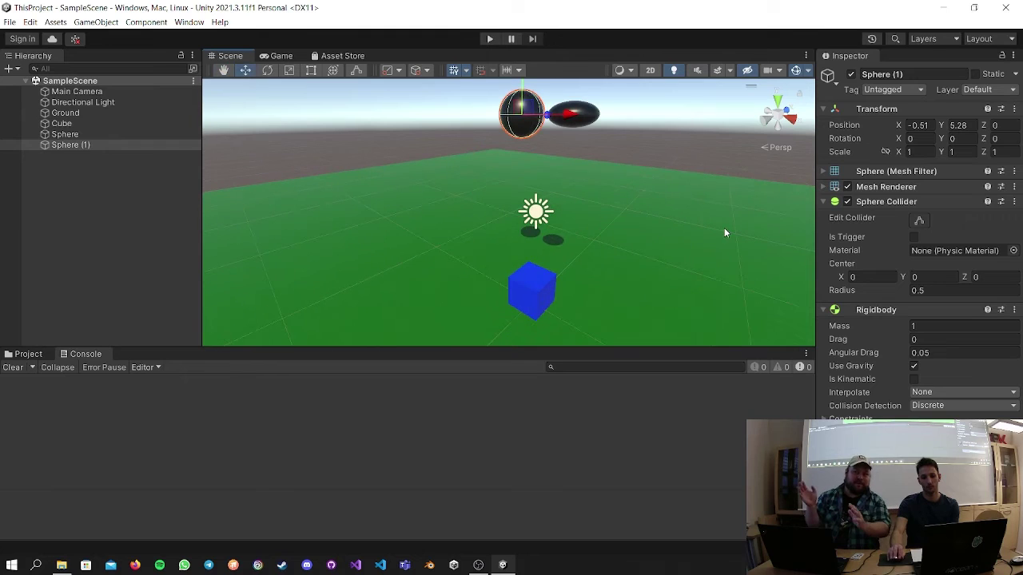
pyautogui.click(103, 135)
pyautogui.click(852, 201)
pyautogui.click(851, 200)
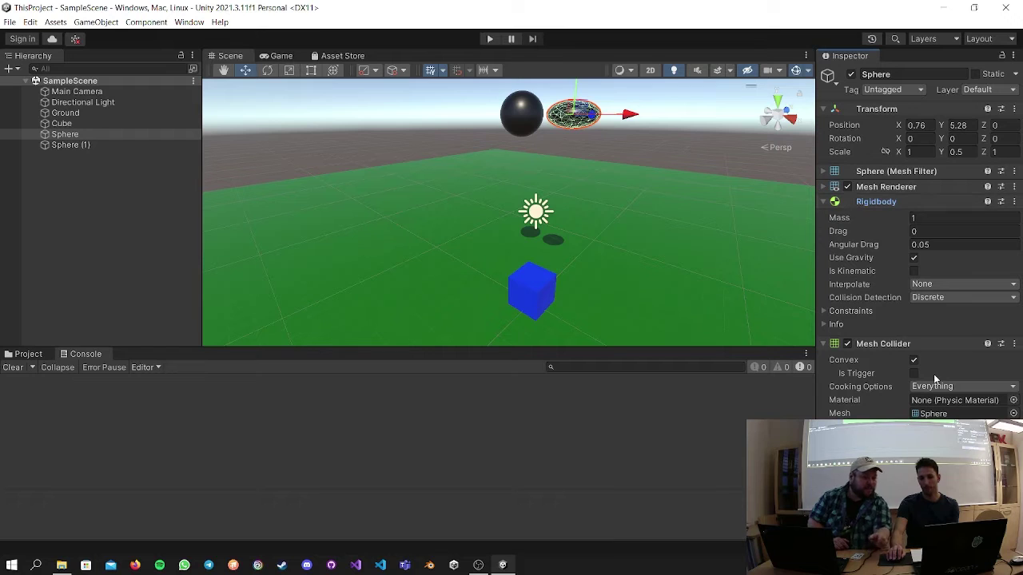
pyautogui.click(847, 344)
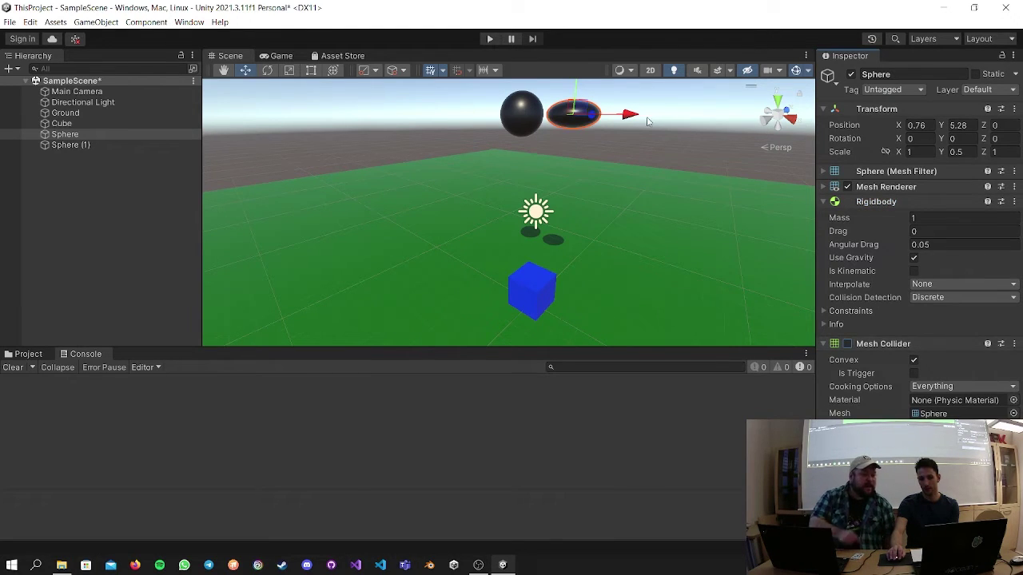
pyautogui.moveTo(653, 130); pyautogui.dragTo(655, 117, button='right')
pyautogui.click(490, 38)
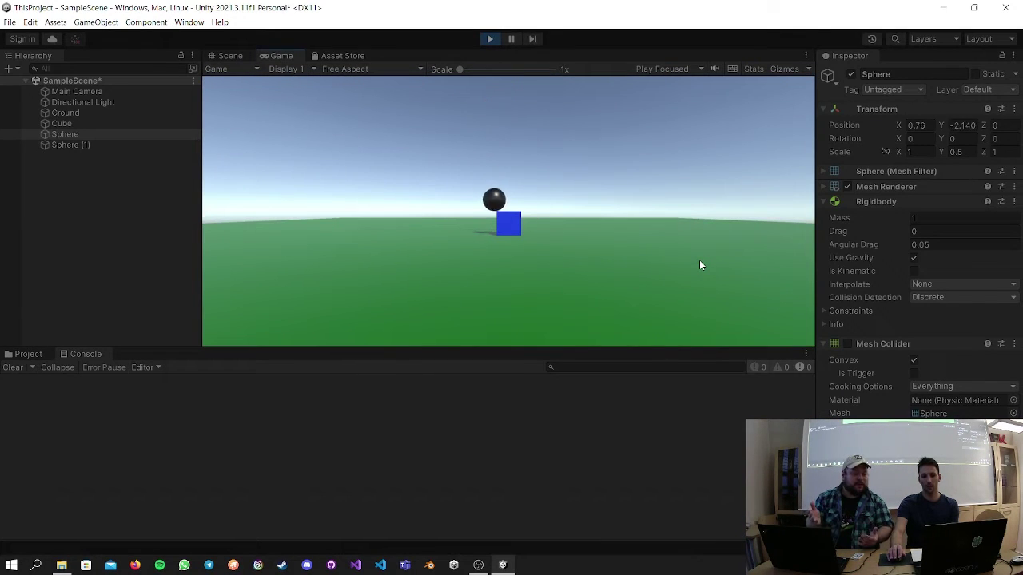
# Stop play, untick the Sphere's Mesh Renderer to hide it, and play SampleScene again.
pyautogui.click(491, 39)
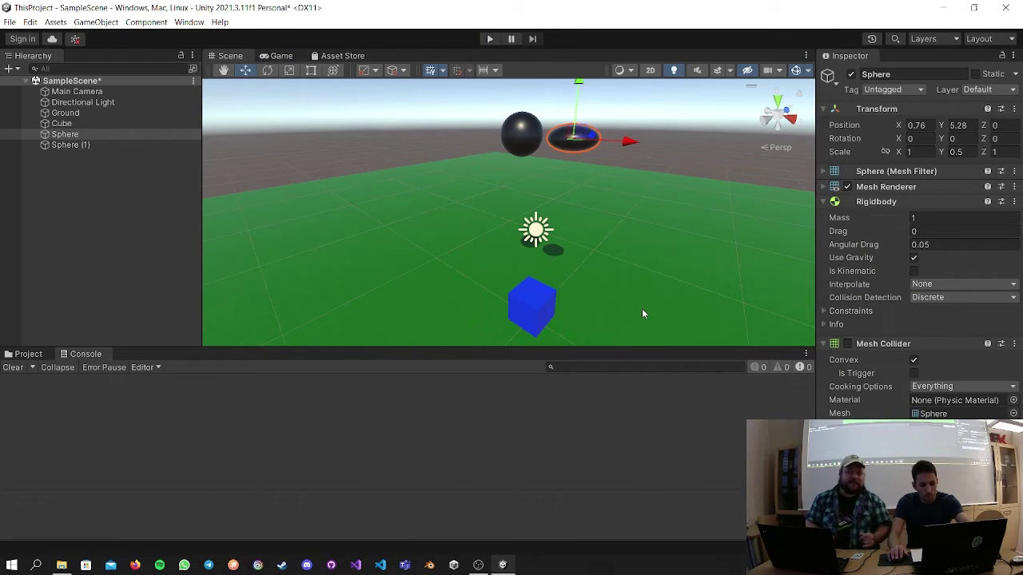
pyautogui.hotkey('shift', 'space')
pyautogui.hotkey('shift', 'space')
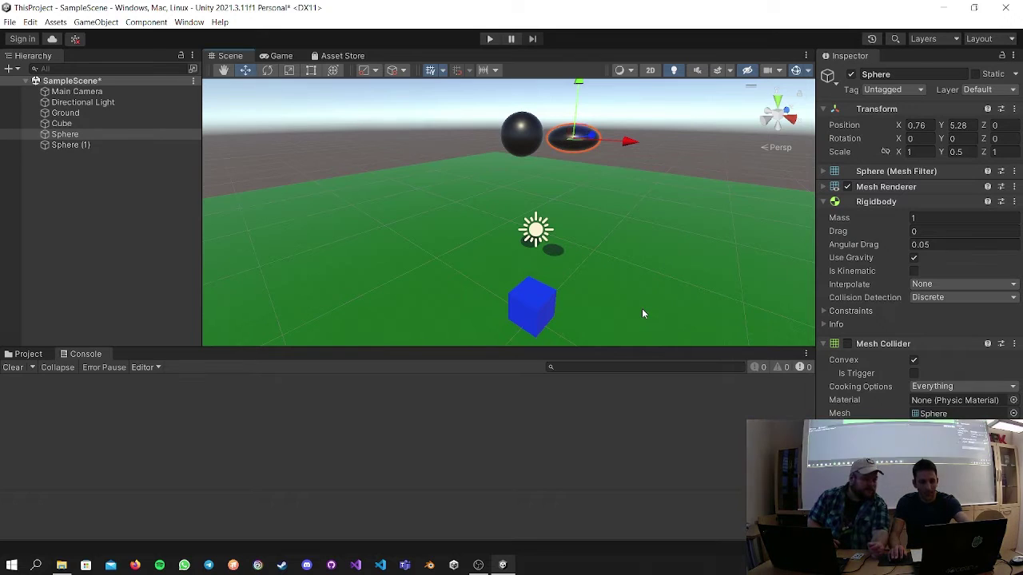
pyautogui.click(847, 187)
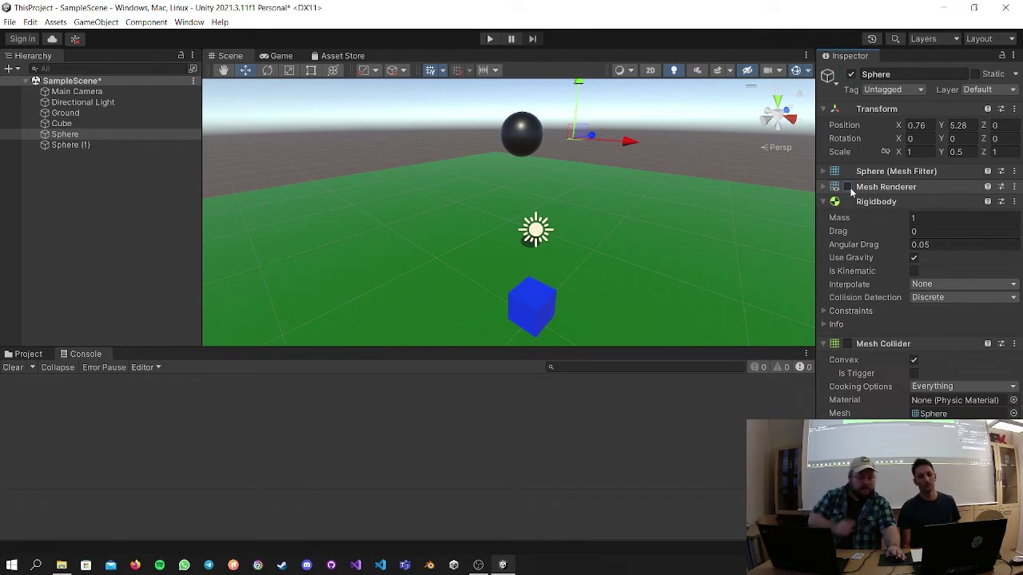
pyautogui.click(847, 187)
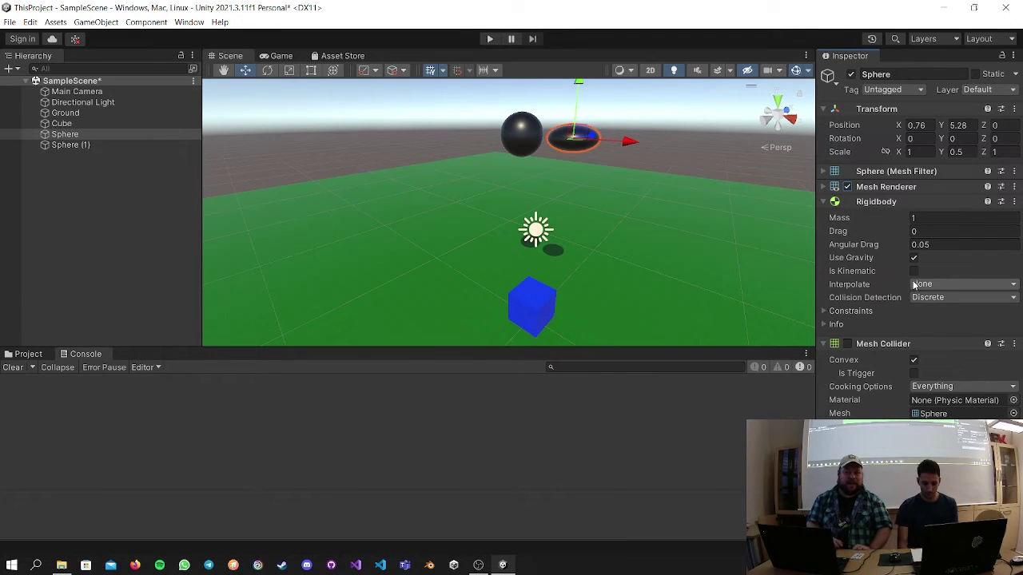
pyautogui.click(847, 187)
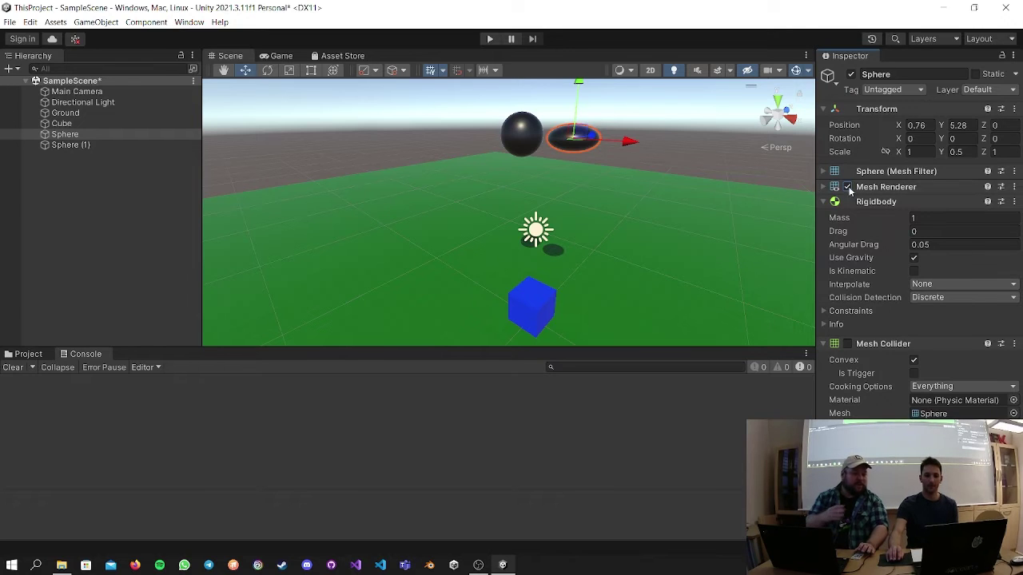
pyautogui.click(490, 38)
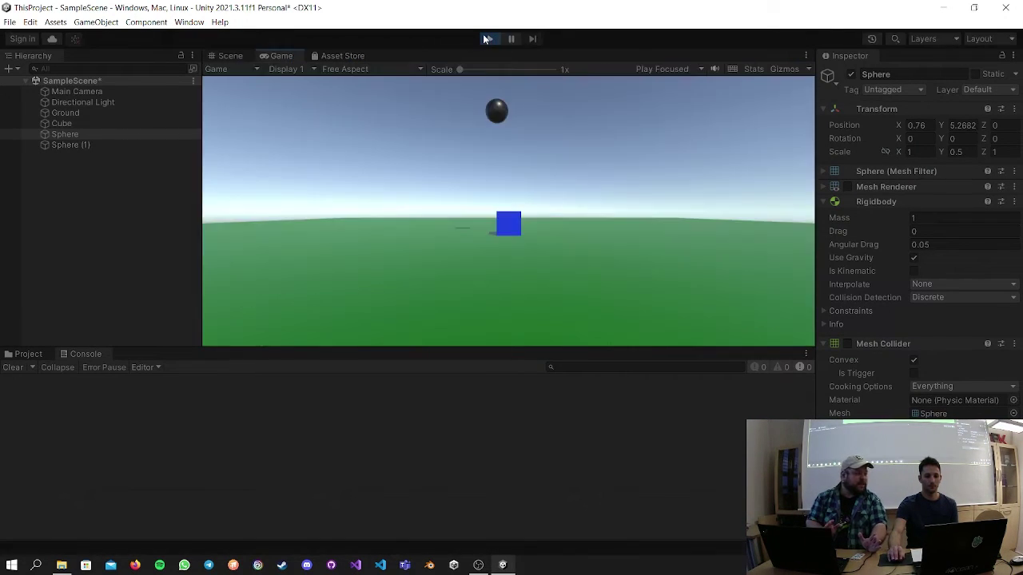
# Stop play, re-enable the Sphere's Mesh Collider, and run the scene again to test it.
pyautogui.click(490, 38)
pyautogui.click(863, 347)
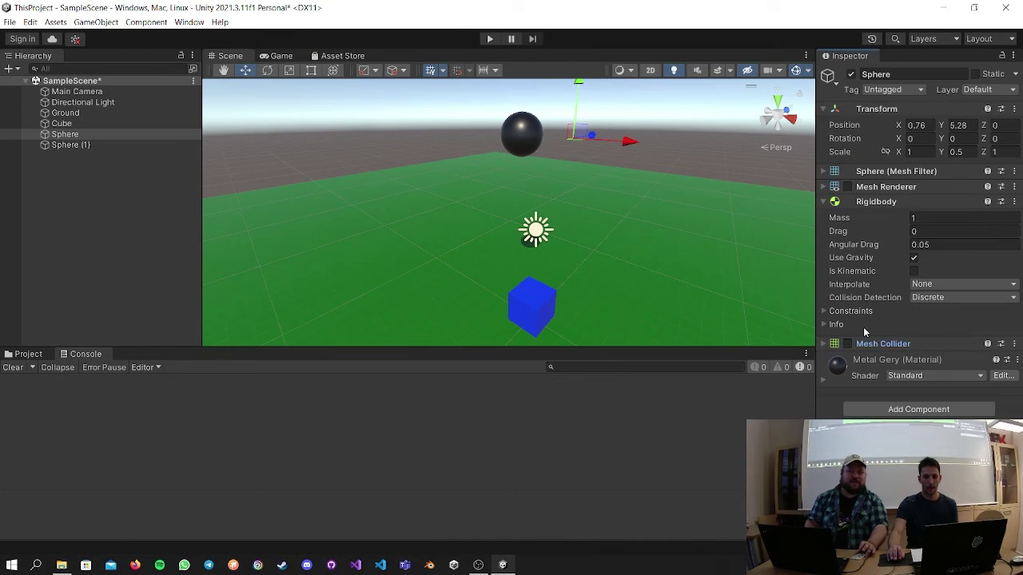
pyautogui.click(828, 345)
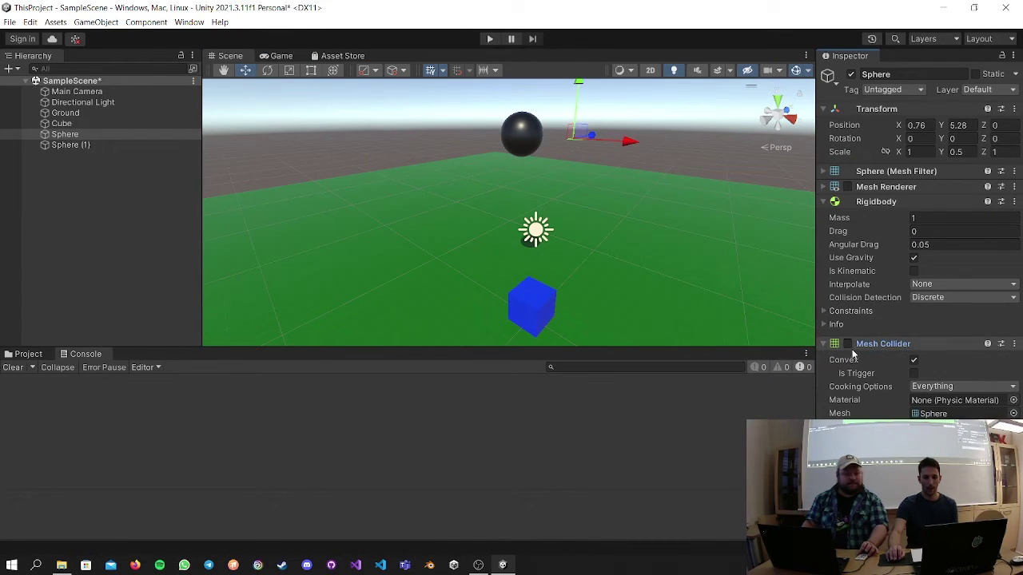
pyautogui.click(847, 344)
pyautogui.scroll(2, 632, 126)
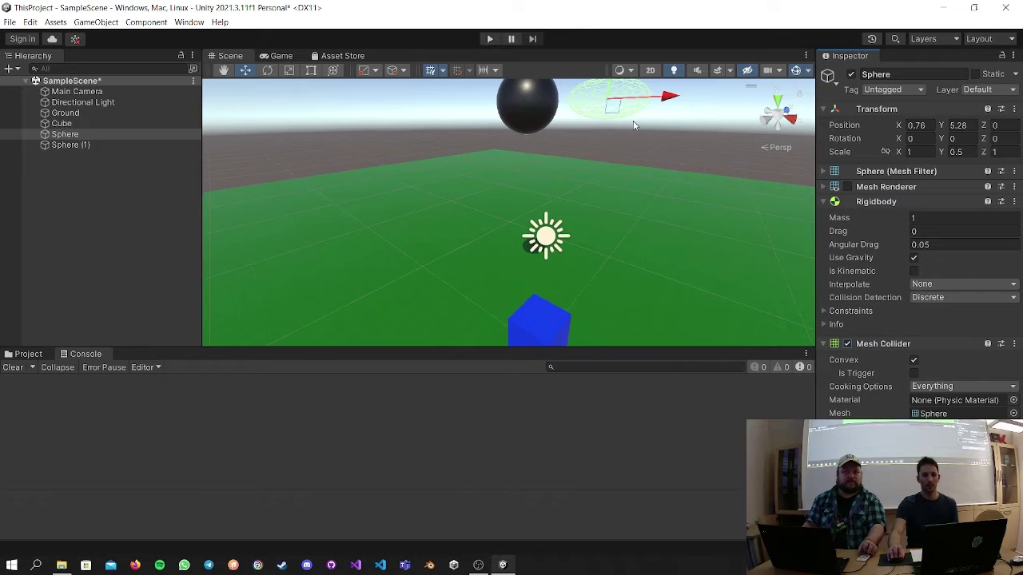
pyautogui.moveTo(638, 123); pyautogui.dragTo(628, 128, button='middle')
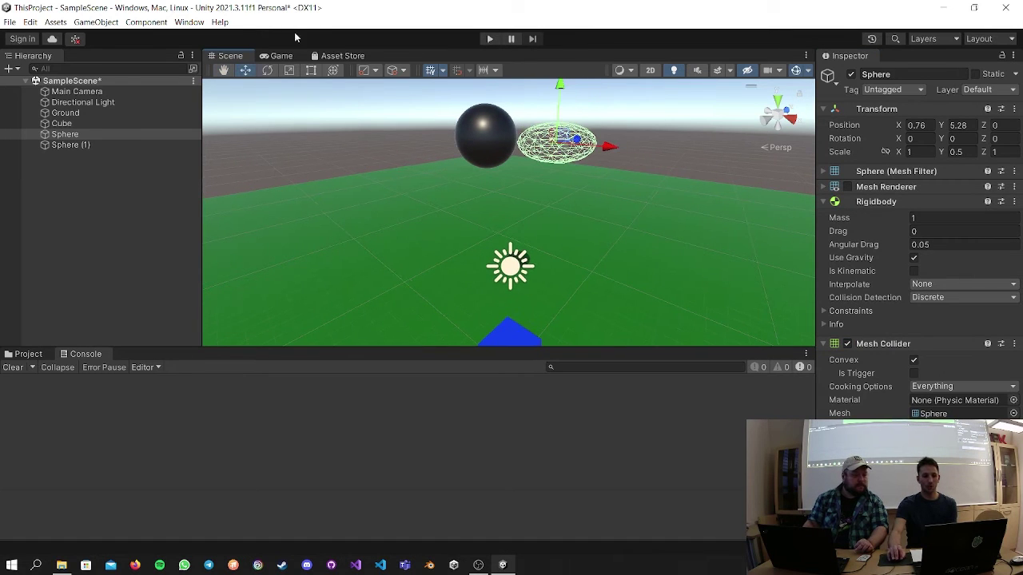
pyautogui.click(489, 39)
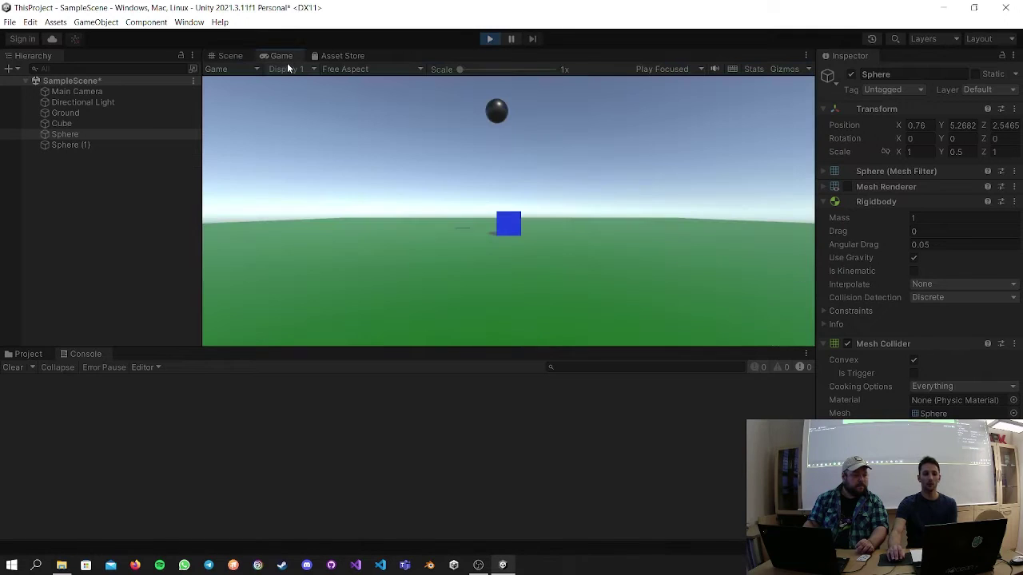
# Watch the falling spheres in Game and Scene views, comparing Sphere and Sphere (1) components.
pyautogui.click(286, 69)
pyautogui.click(214, 56)
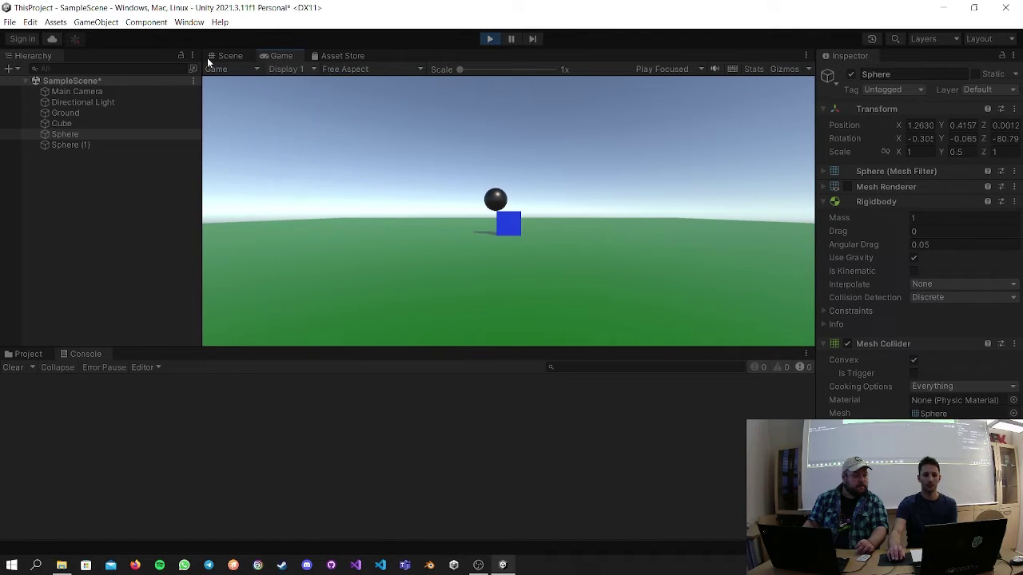
pyautogui.click(228, 56)
pyautogui.press('f')
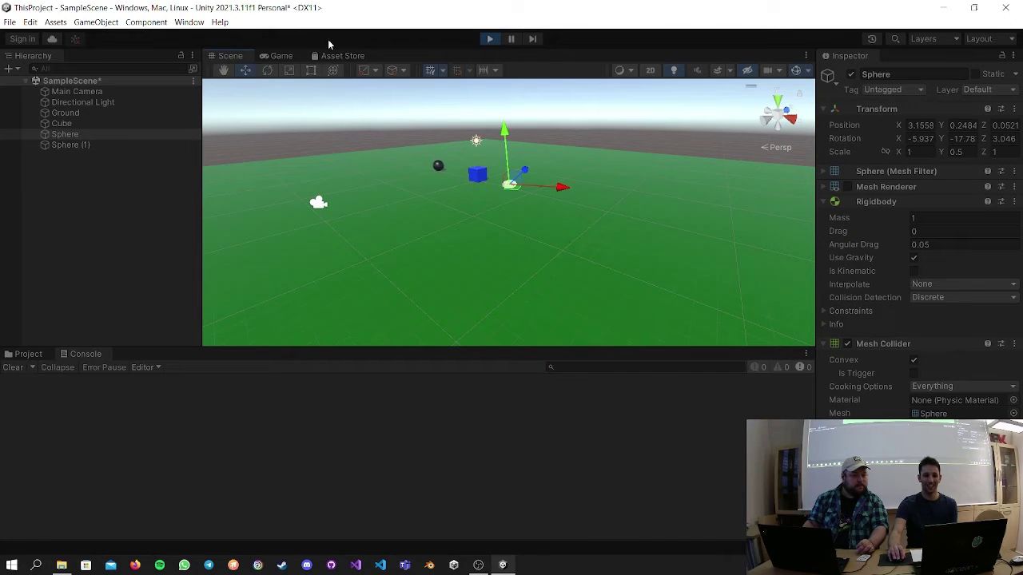
pyautogui.click(285, 56)
pyautogui.click(232, 56)
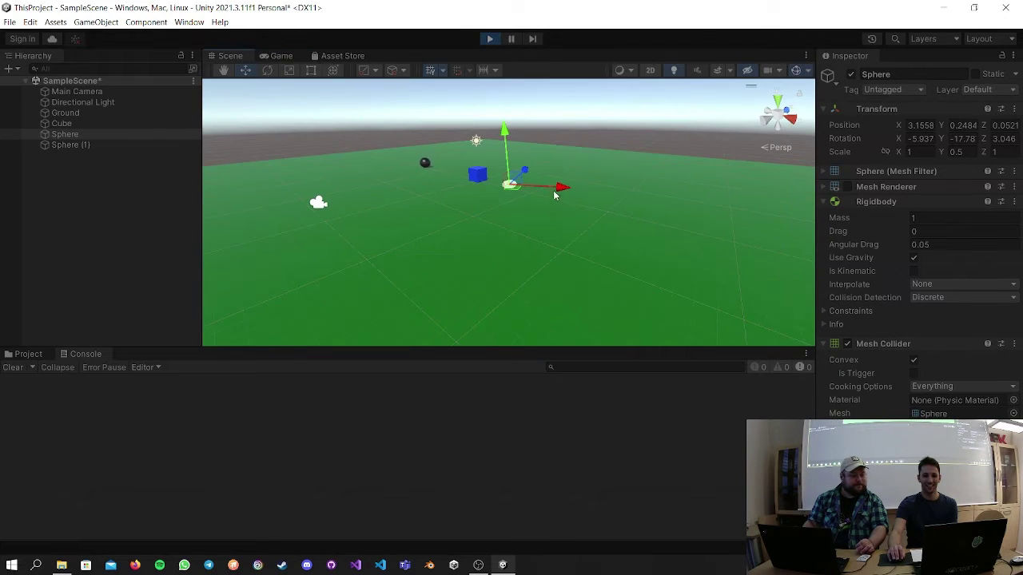
pyautogui.moveTo(592, 142)
pyautogui.mouseDown()
pyautogui.moveTo(597, 110)
pyautogui.moveTo(604, 141)
pyautogui.mouseUp()
pyautogui.click(608, 140)
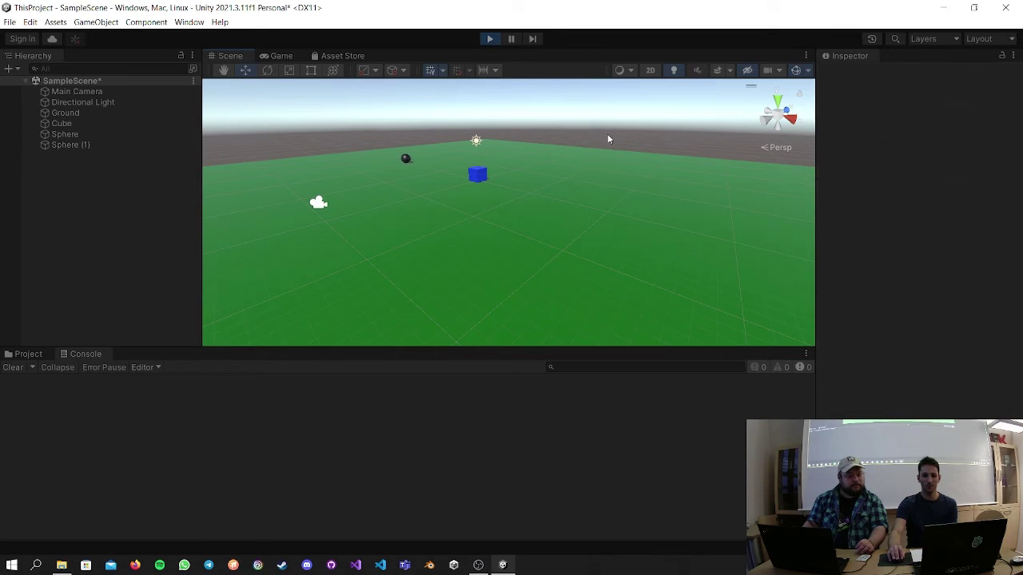
pyautogui.click(156, 146)
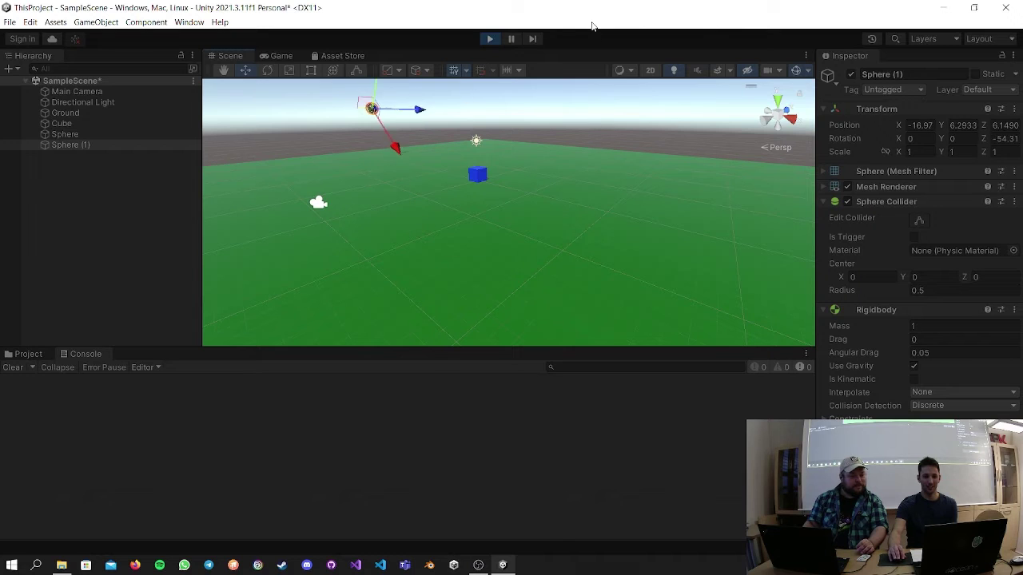
pyautogui.click(148, 135)
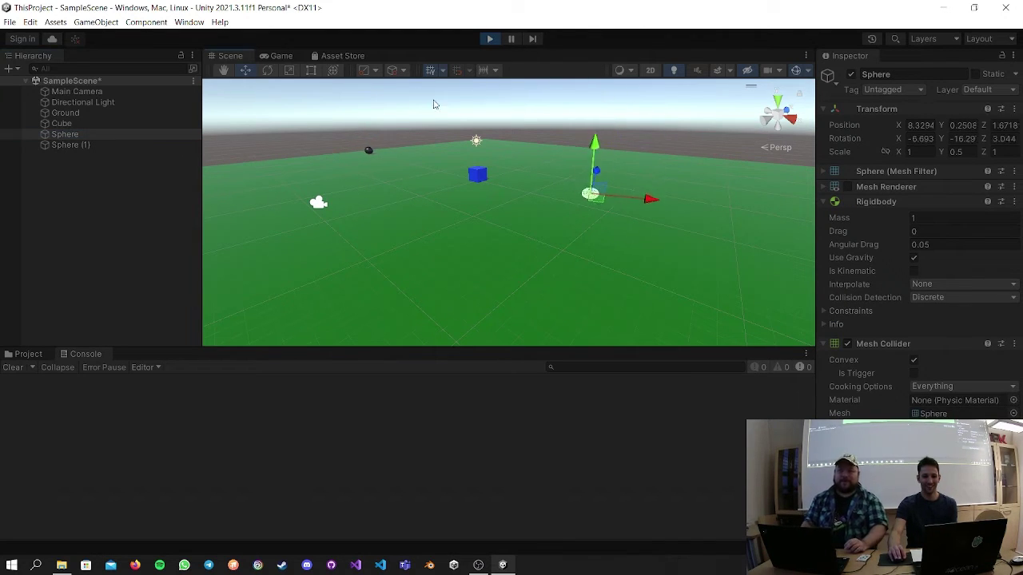
pyautogui.click(117, 144)
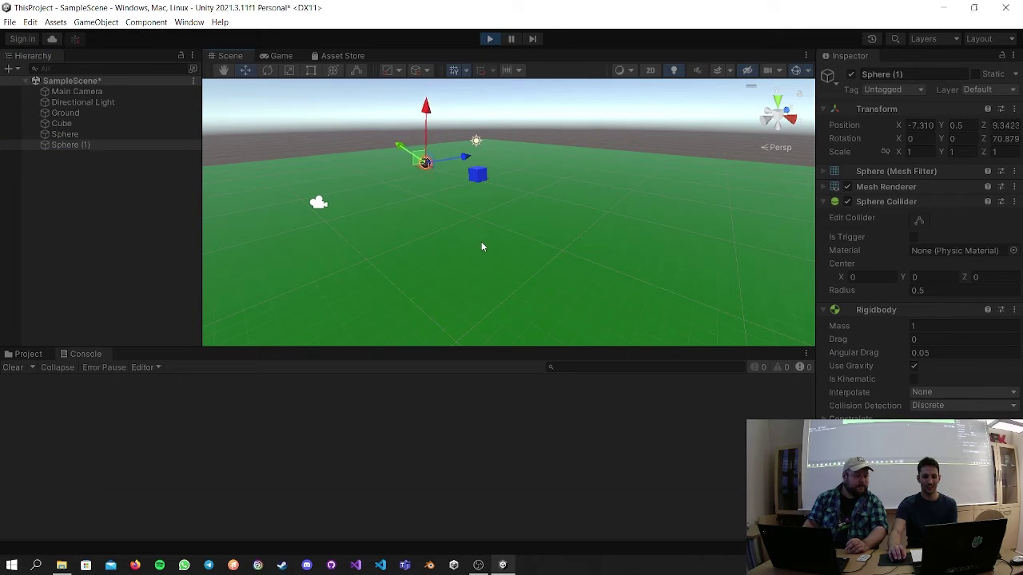
# Stop play mode and browse the Blue, Green and MetalGery materials in Assets/Materials.
pyautogui.click(489, 38)
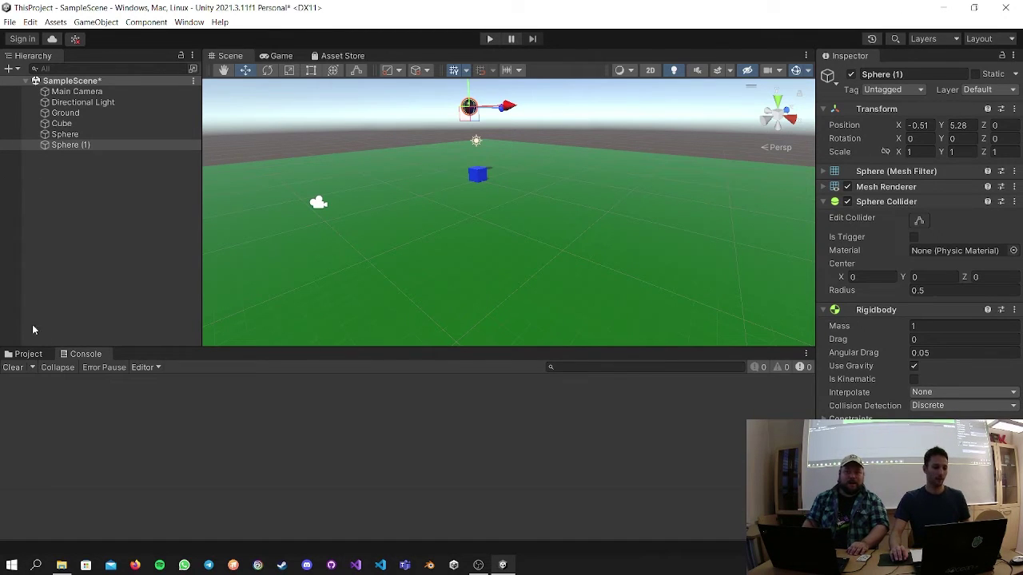
pyautogui.click(28, 354)
pyautogui.click(124, 420)
pyautogui.click(168, 420)
pyautogui.click(209, 428)
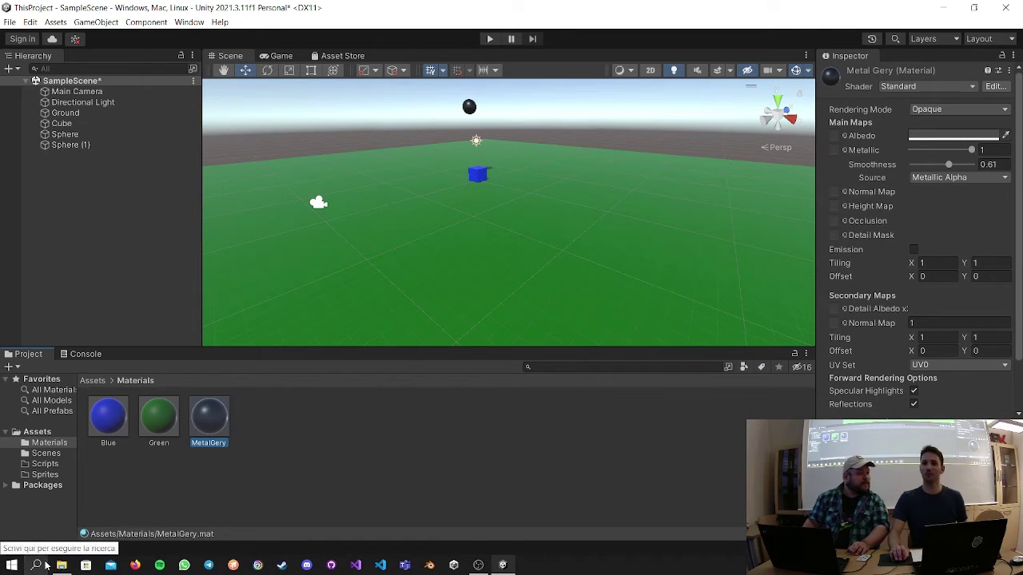
# Search Windows for 'paint3' and launch Paint 3D.
pyautogui.click(46, 565)
pyautogui.write('paint')
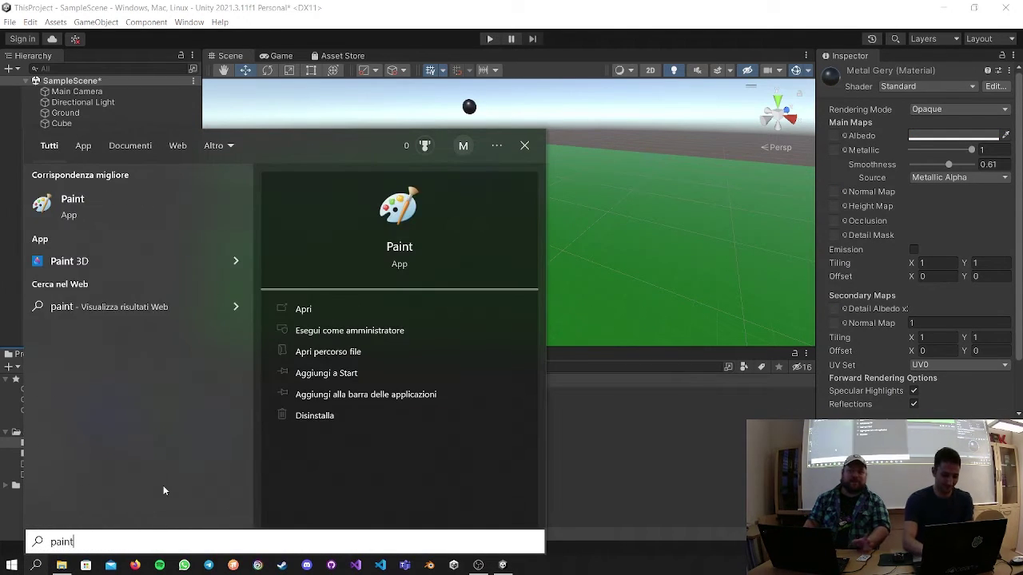
pyautogui.write('3')
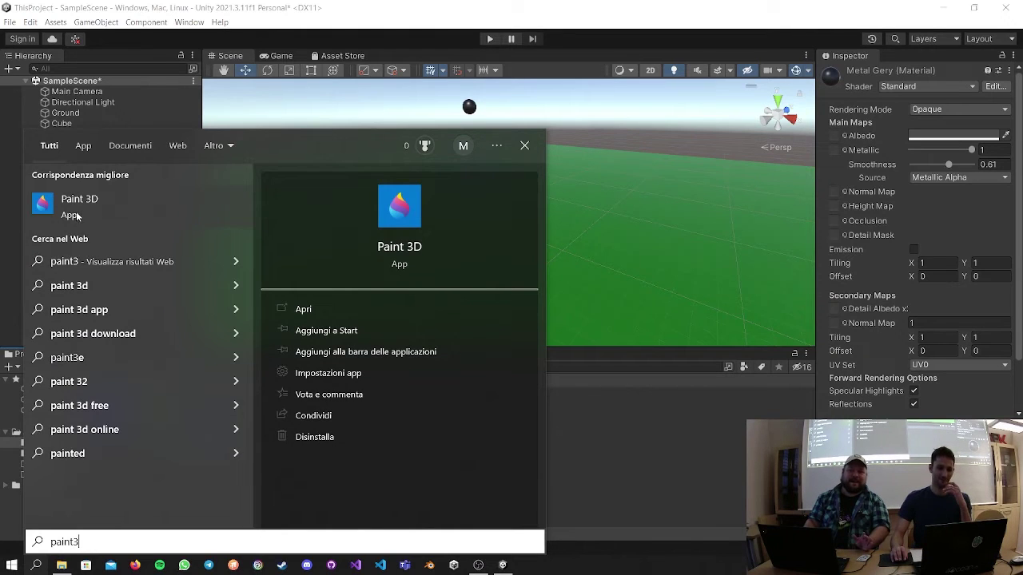
pyautogui.click(77, 210)
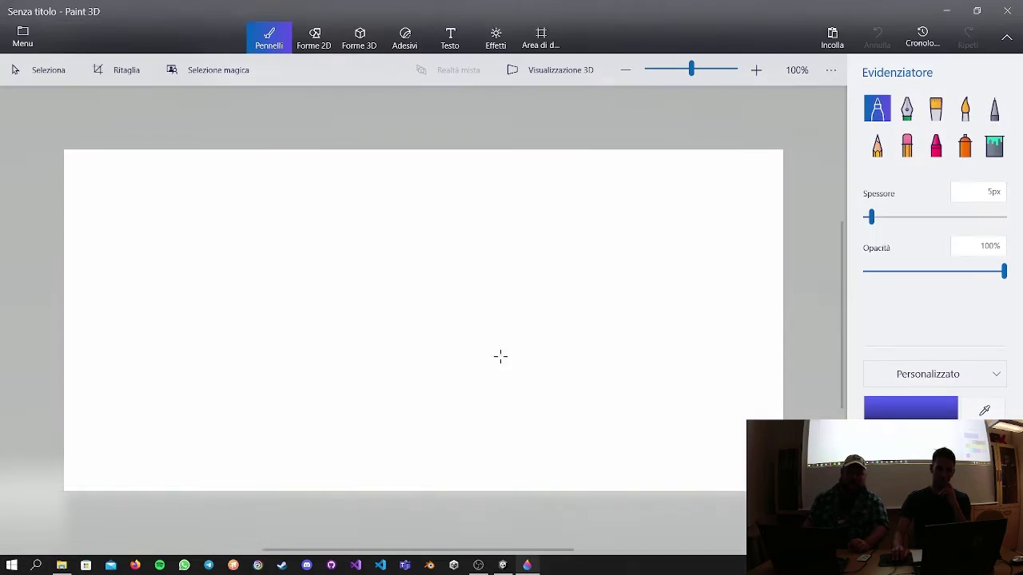
# Draw a U-shaped mouth, two eyes, an outer mouth loop and eyebrows in blue highlighter.
pyautogui.moveTo(380, 327)
pyautogui.mouseDown()
pyautogui.moveTo(410, 402)
pyautogui.moveTo(505, 372)
pyautogui.moveTo(512, 295)
pyautogui.mouseUp()
pyautogui.moveTo(383, 256); pyautogui.dragTo(379, 199)
pyautogui.moveTo(458, 237); pyautogui.dragTo(459, 184)
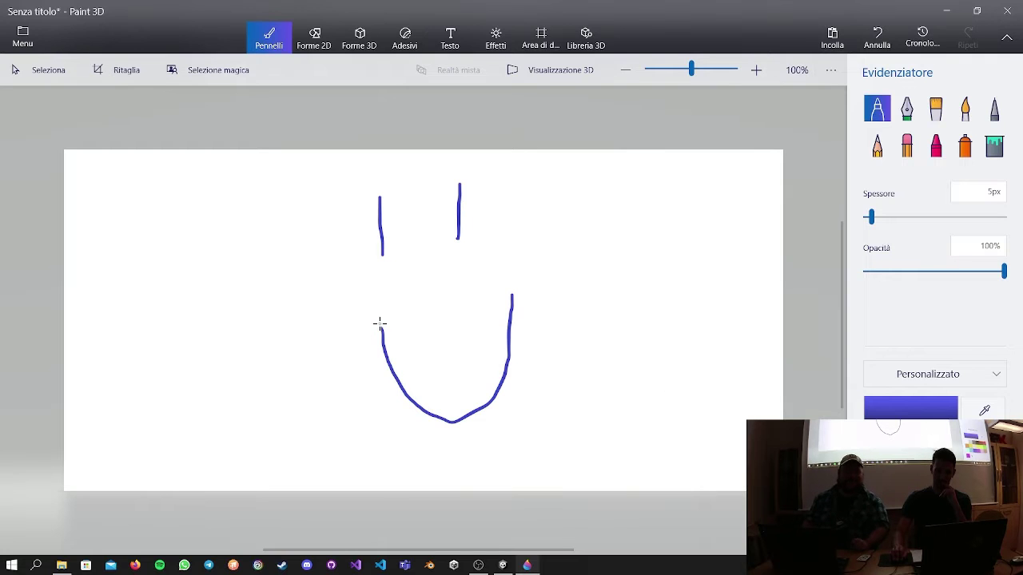
pyautogui.moveTo(379, 327)
pyautogui.mouseDown()
pyautogui.moveTo(357, 330)
pyautogui.moveTo(365, 395)
pyautogui.moveTo(420, 453)
pyautogui.moveTo(546, 422)
pyautogui.moveTo(537, 317)
pyautogui.moveTo(496, 296)
pyautogui.mouseUp()
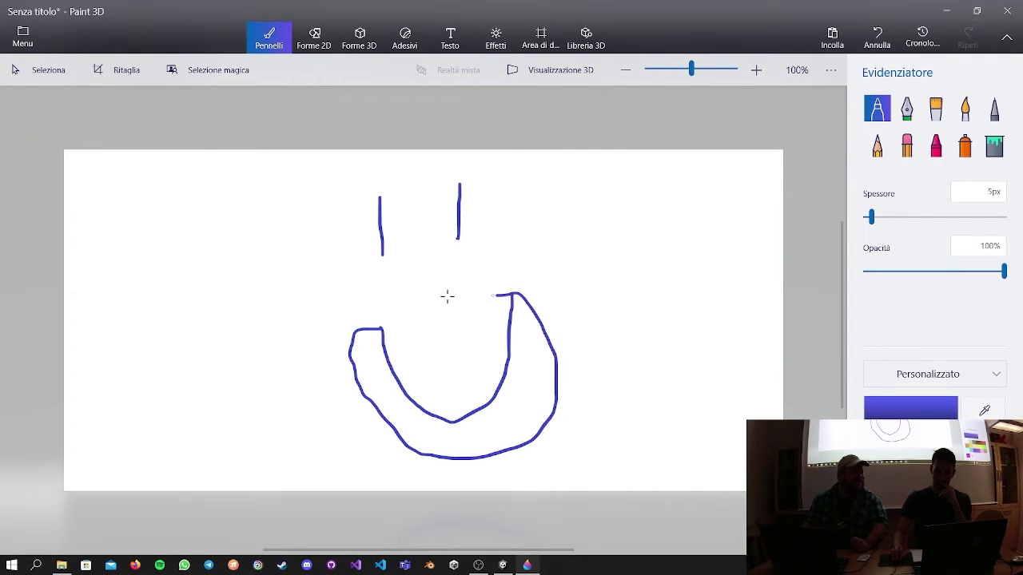
pyautogui.moveTo(359, 156)
pyautogui.mouseDown()
pyautogui.moveTo(392, 171)
pyautogui.moveTo(434, 150)
pyautogui.mouseUp()
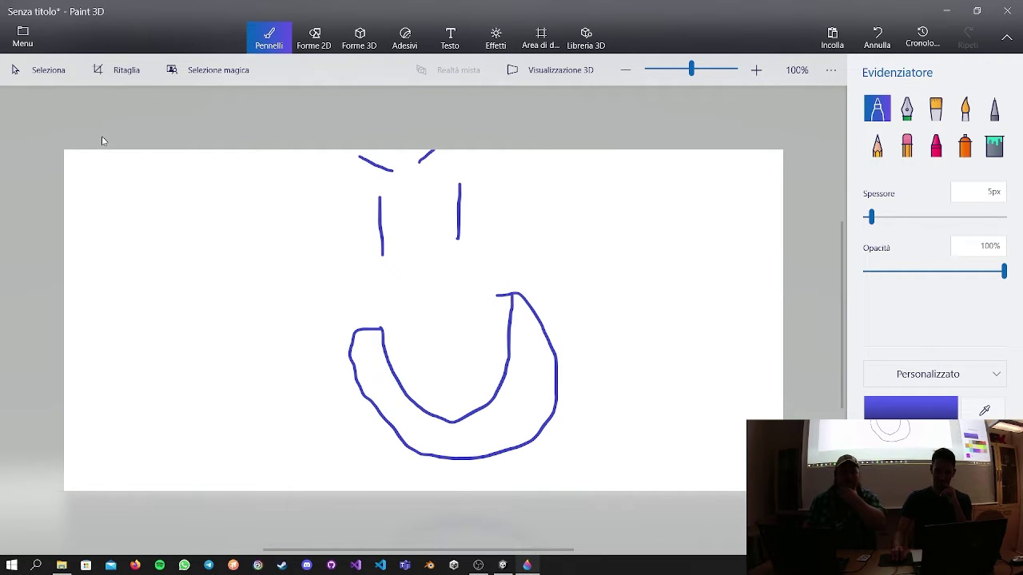
pyautogui.click(49, 75)
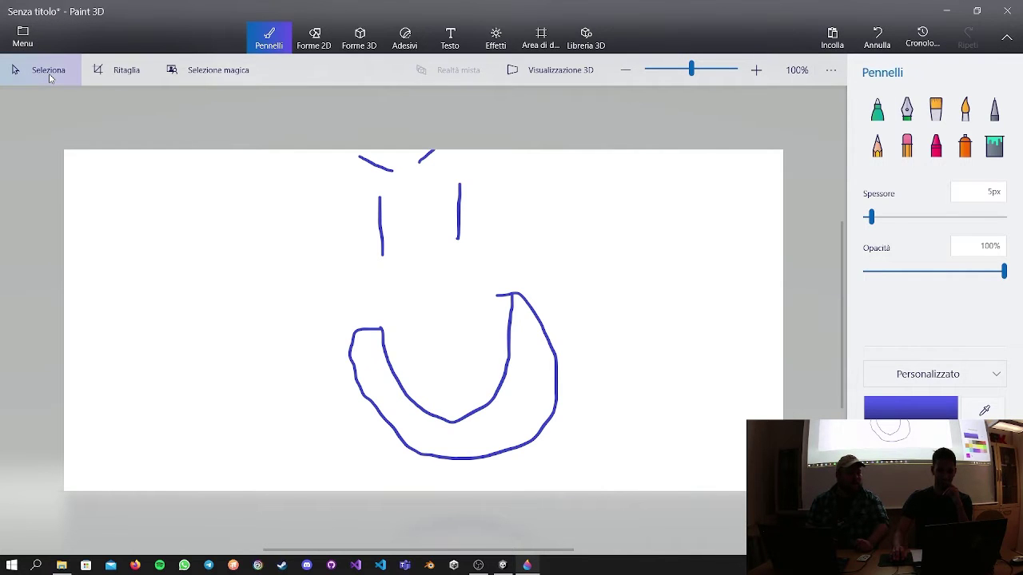
pyautogui.click(19, 36)
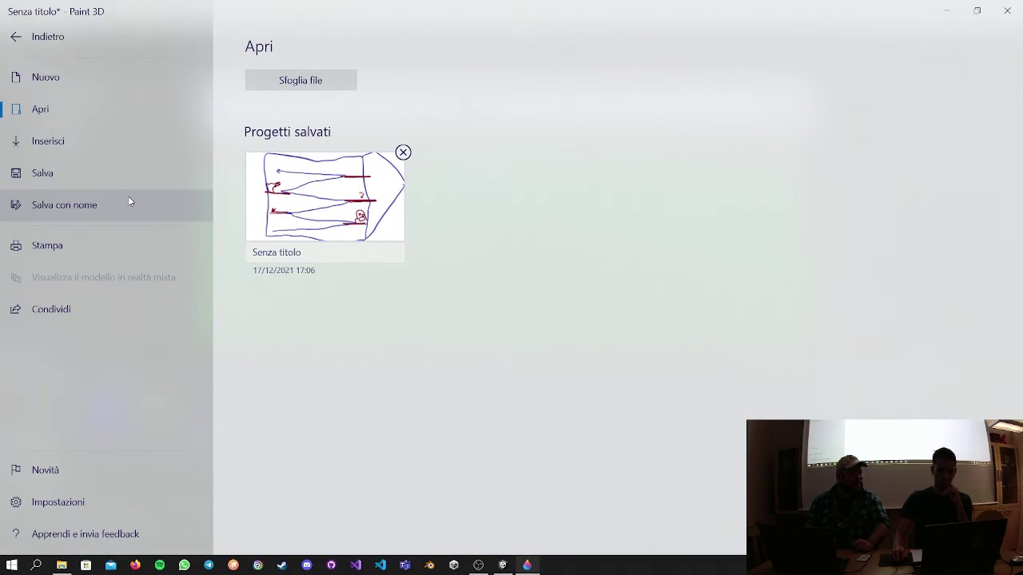
# Save the sketch as the image Ugly.png on the Desktop.
pyautogui.click(131, 207)
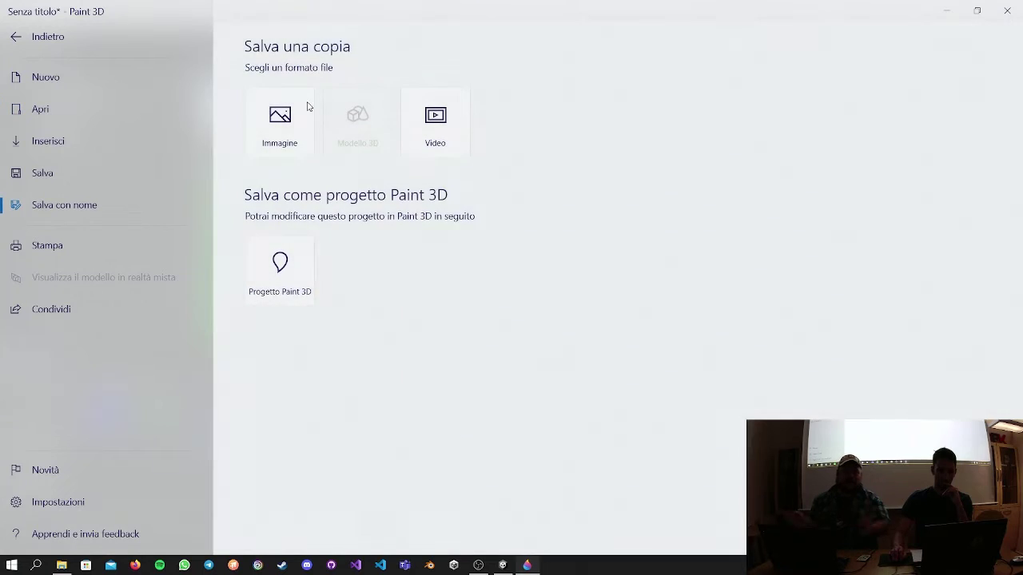
pyautogui.press('Escape')
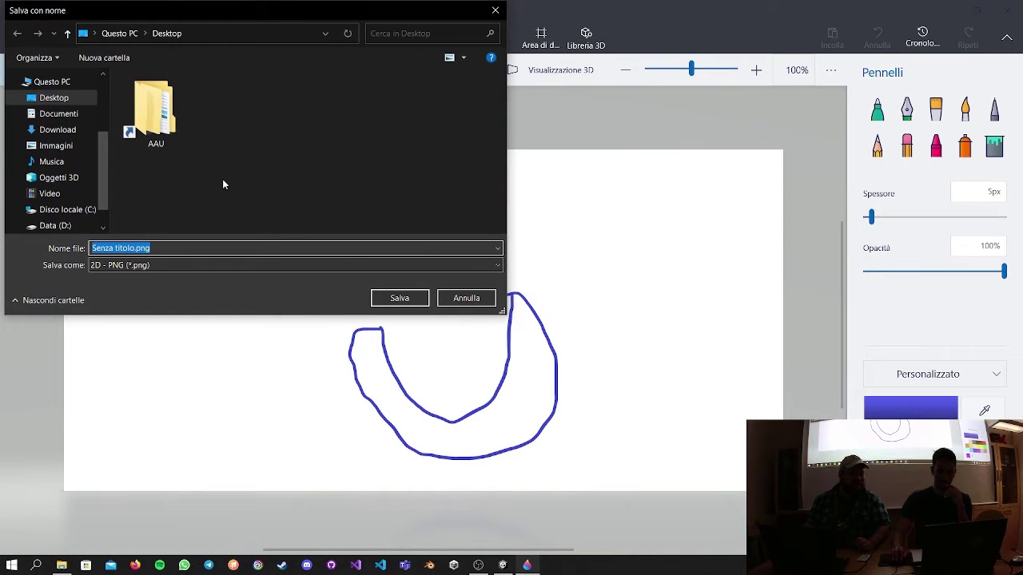
pyautogui.write('Ugly')
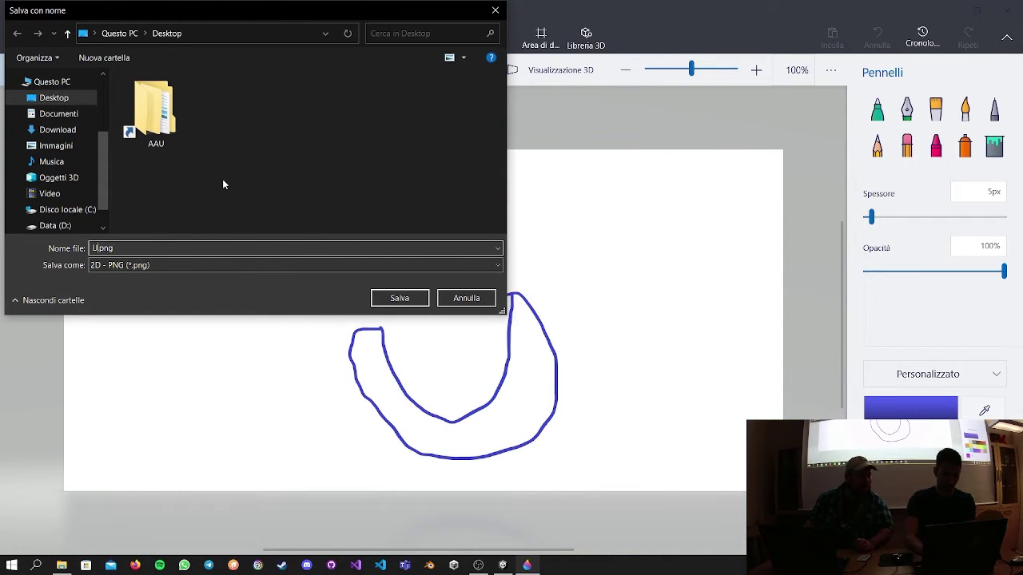
pyautogui.press('Return')
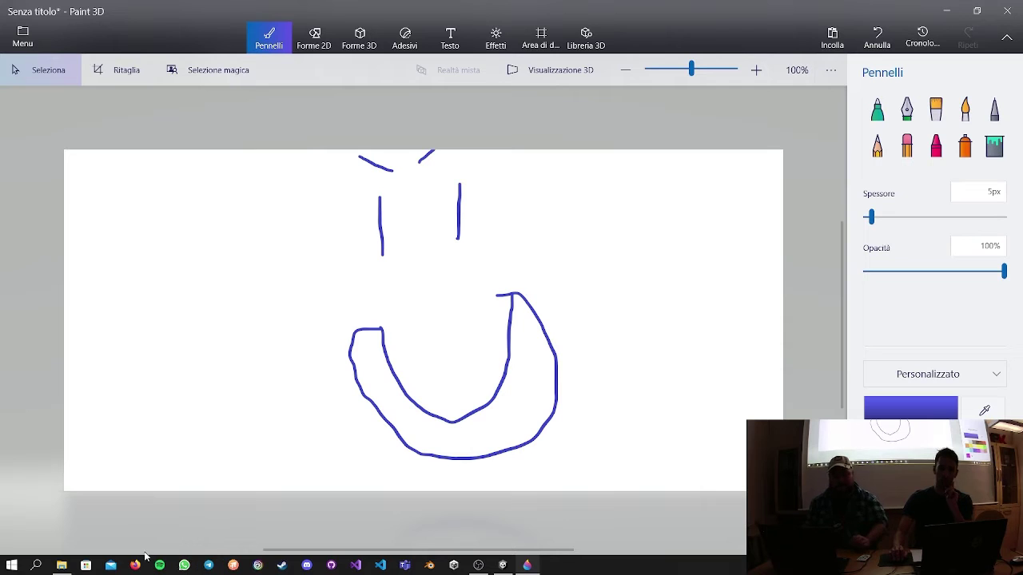
# Switch from Paint 3D back to the Unity Editor window.
pyautogui.click(502, 565)
pyautogui.click(526, 565)
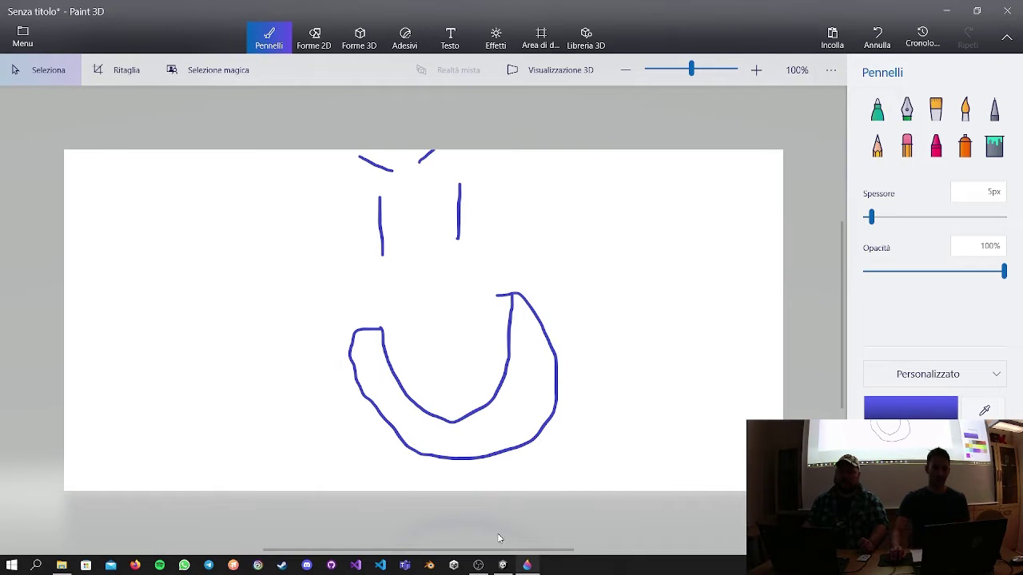
pyautogui.click(503, 565)
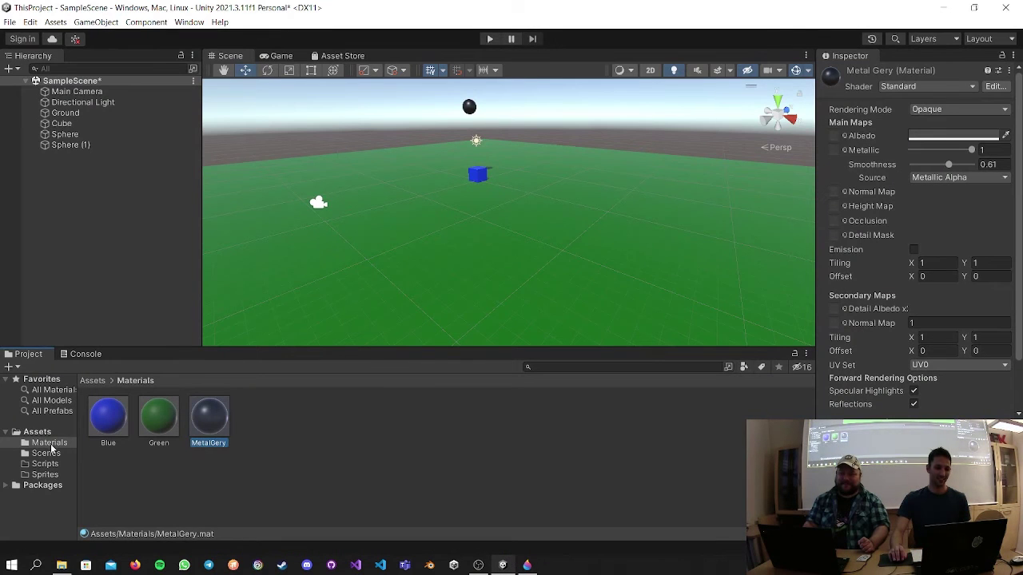
# View the top-level Assets folder in Unity, then bring the Paint 3D sketch back up.
pyautogui.click(38, 431)
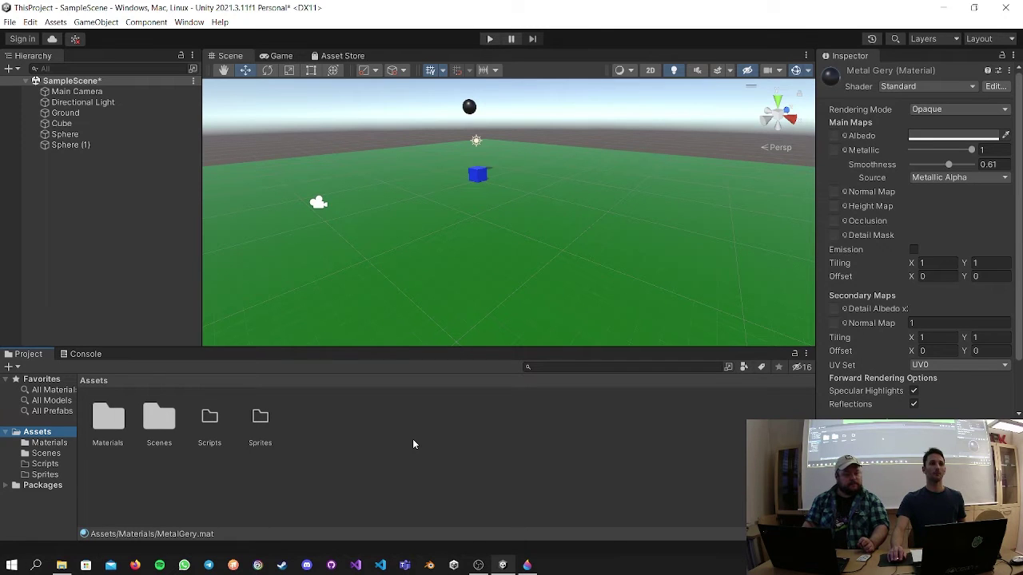
pyautogui.click(527, 565)
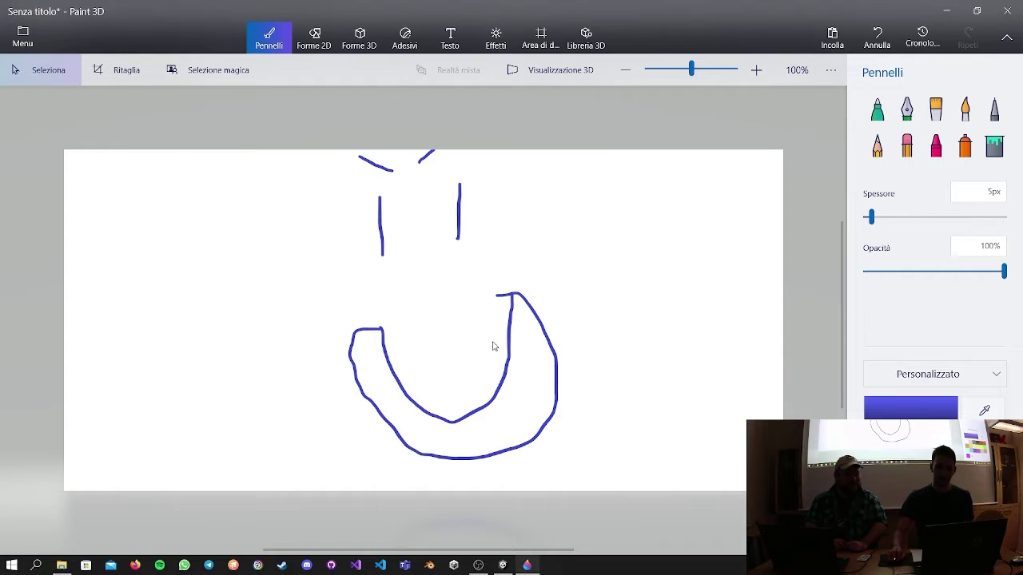
# Undo and redo the last U-drawing change, then close the Paint 3D window.
pyautogui.hotkey('ctrl', 'z')
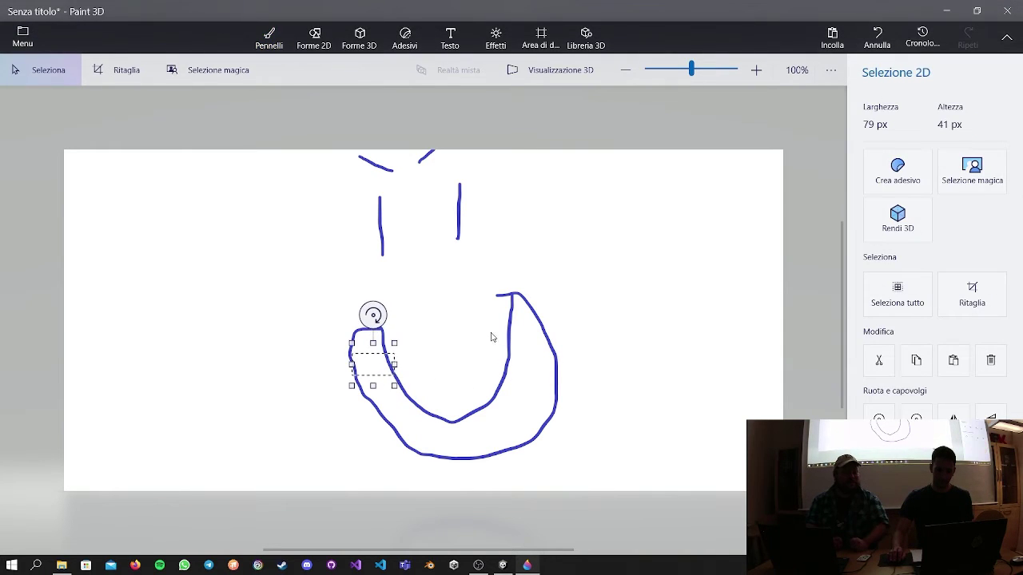
pyautogui.hotkey('ctrl', 'y')
pyautogui.click(1007, 11)
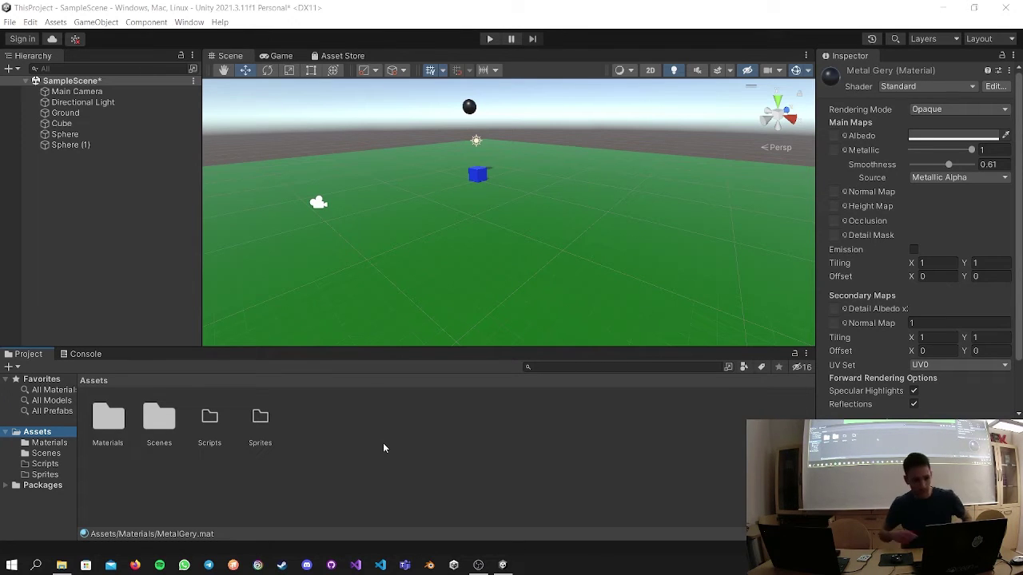
# Delete the Cube, Sphere and Sphere (1) from the scene and save it.
pyautogui.click(130, 112)
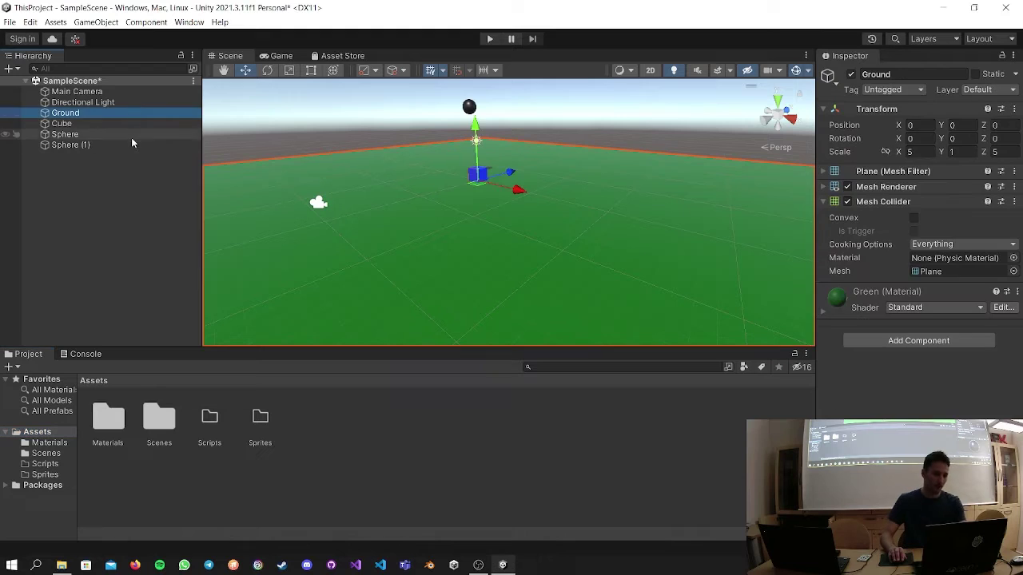
pyautogui.click(125, 127)
pyautogui.keyDown('shift'); pyautogui.click(141, 143); pyautogui.keyUp('shift')
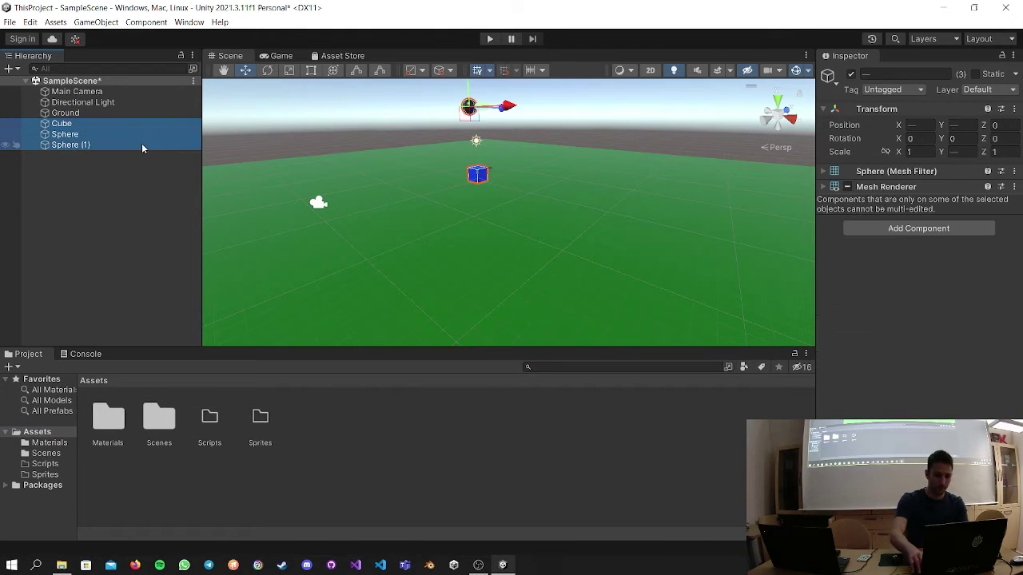
pyautogui.press('Delete')
pyautogui.hotkey('ctrl', 's')
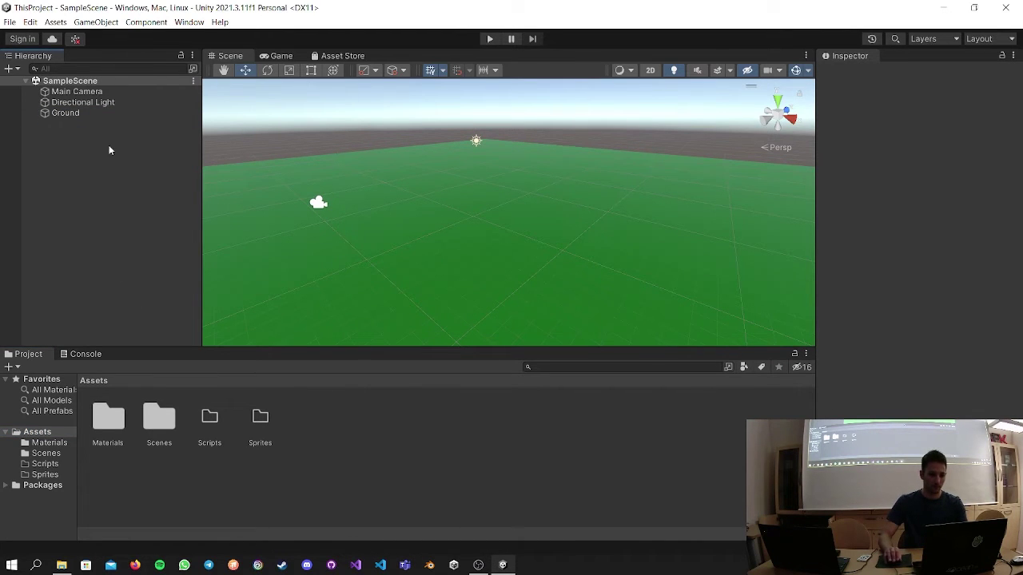
# Add a new 3D cube named Obstacle and reset its Transform.
pyautogui.rightClick(54, 135)
pyautogui.moveTo(133, 289)
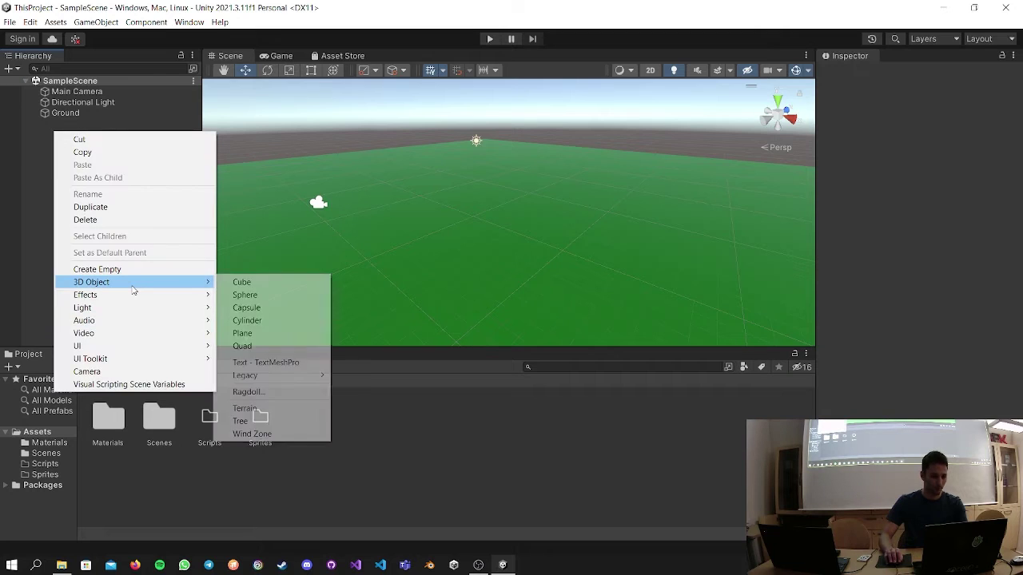
pyautogui.click(265, 288)
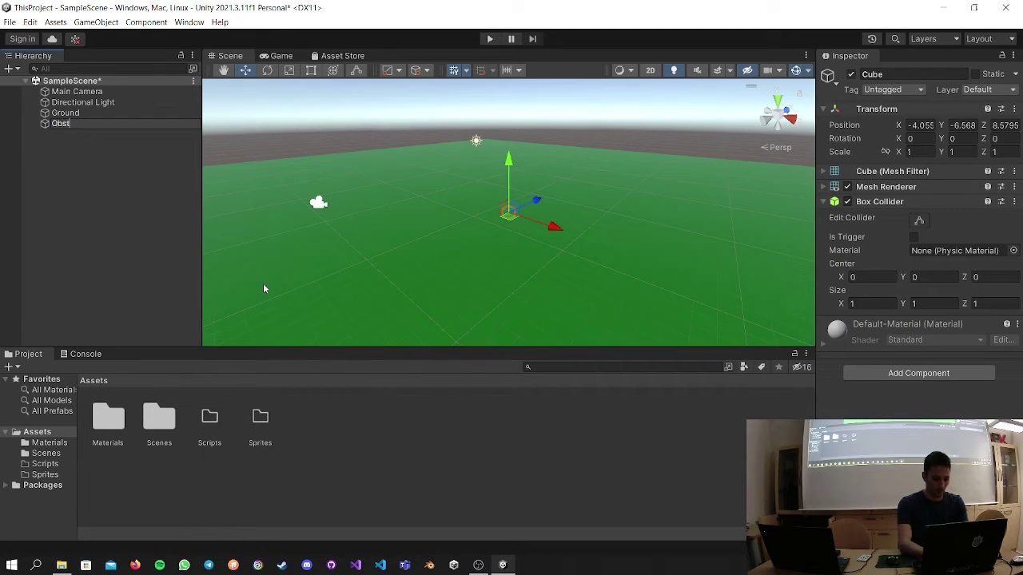
pyautogui.press('Return')
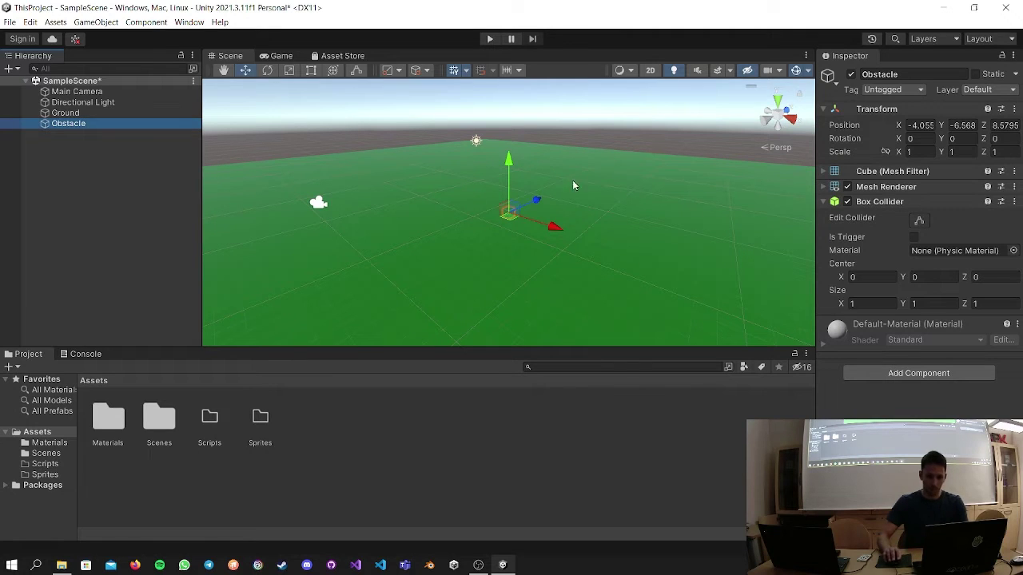
pyautogui.rightClick(938, 114)
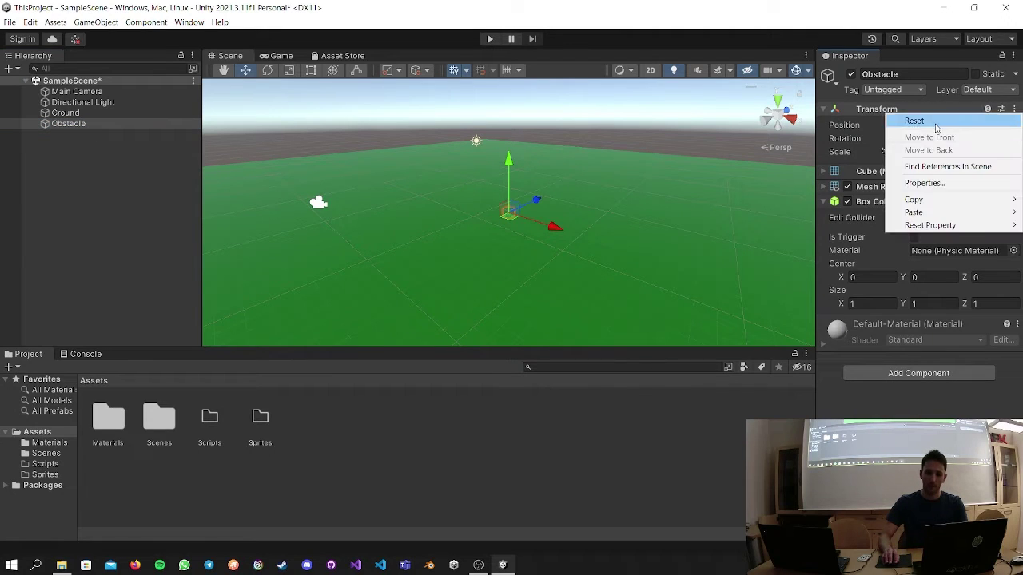
pyautogui.click(937, 121)
# Set Obstacle's Position Y to 0.5 and its X and Z scale to 3.
pyautogui.moveTo(480, 134); pyautogui.dragTo(480, 120)
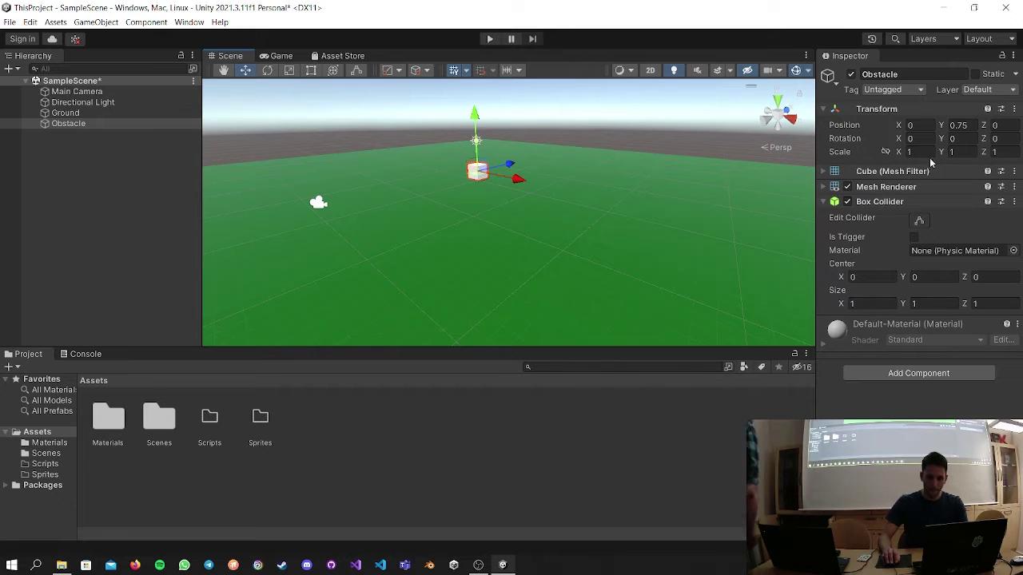
pyautogui.click(959, 126)
pyautogui.write('0.5')
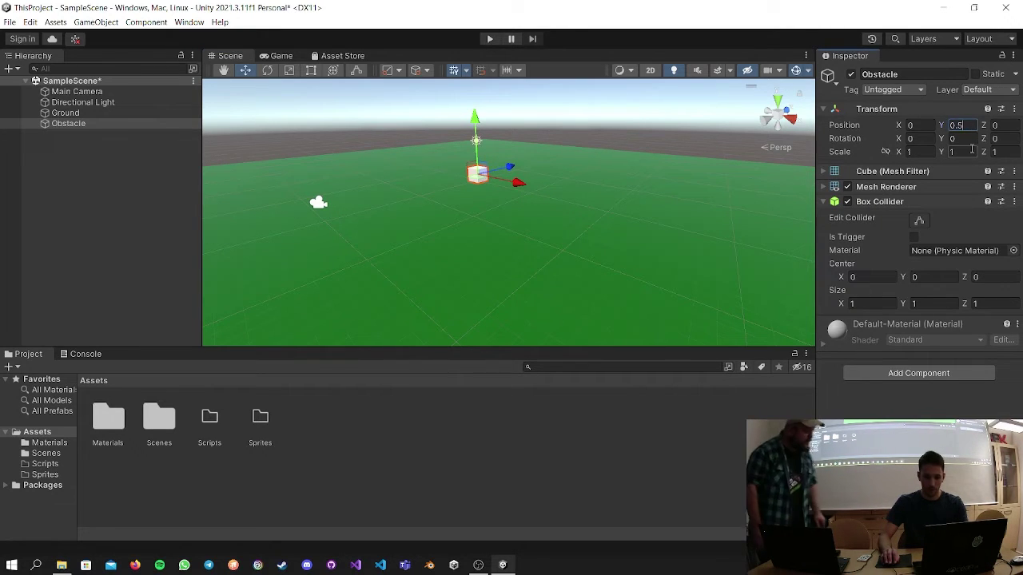
pyautogui.click(912, 152)
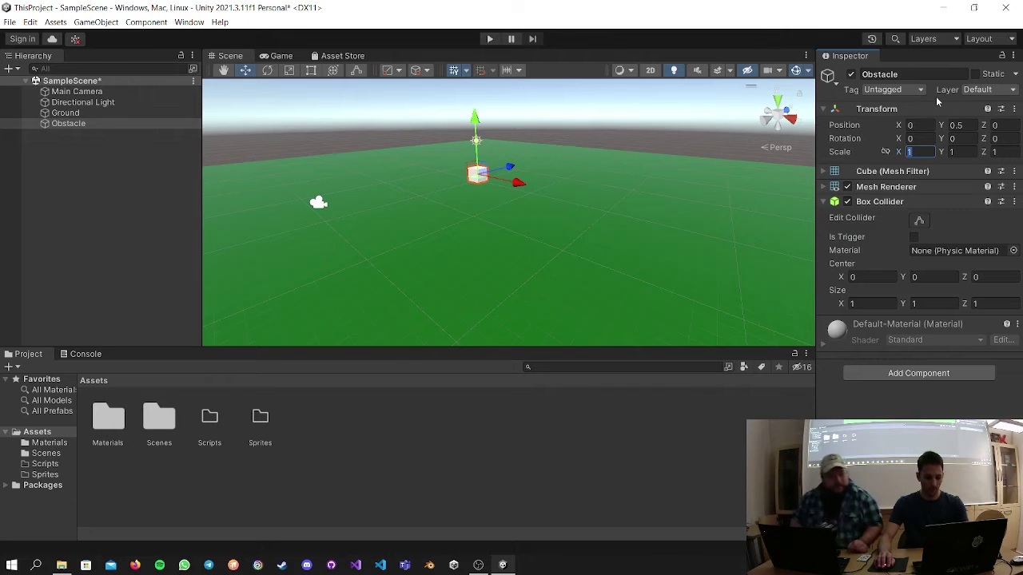
pyautogui.write('3')
pyautogui.click(1006, 152)
pyautogui.write('3')
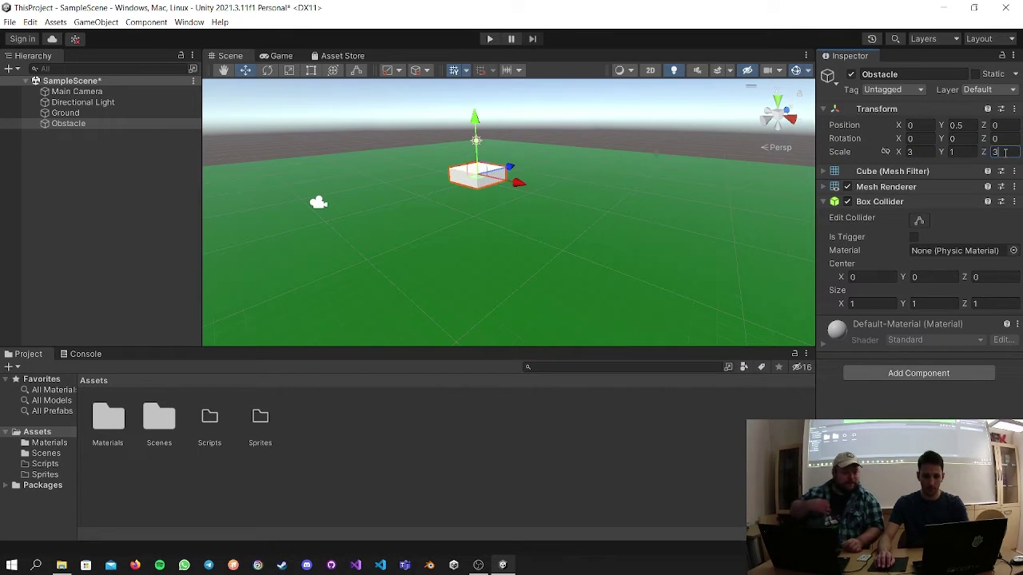
pyautogui.click(91, 124)
pyautogui.rightClick(89, 149)
pyautogui.click(53, 175)
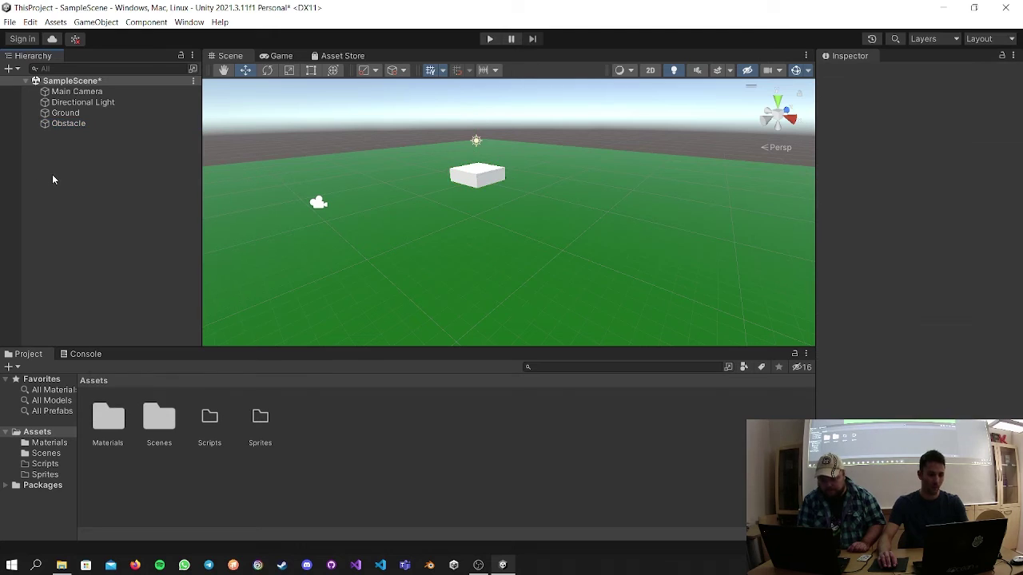
# Add a sphere named WannaBePlayer, raised above the ground and placed near the Obstacle.
pyautogui.rightClick(154, 228)
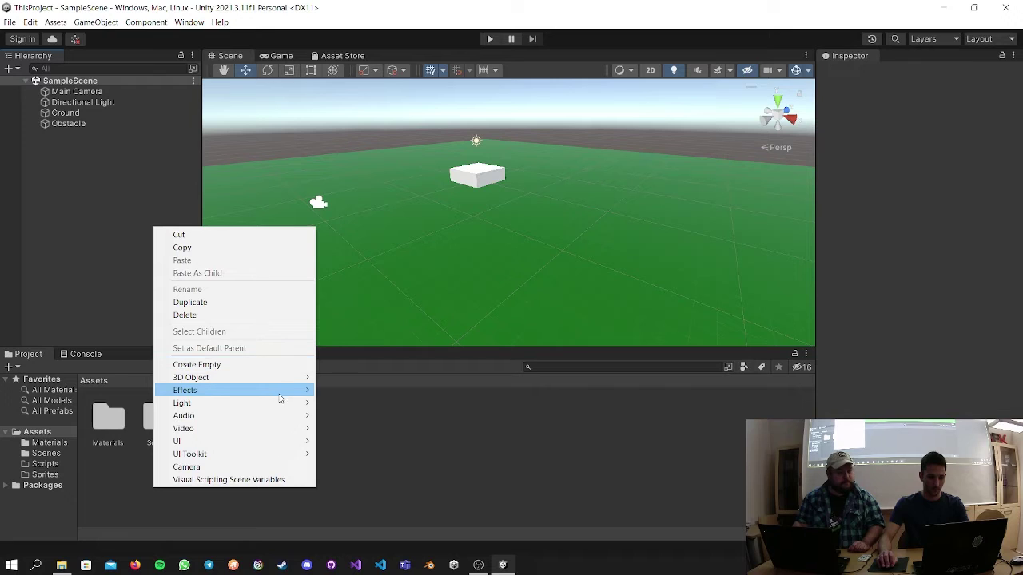
pyautogui.moveTo(274, 382)
pyautogui.click(380, 390)
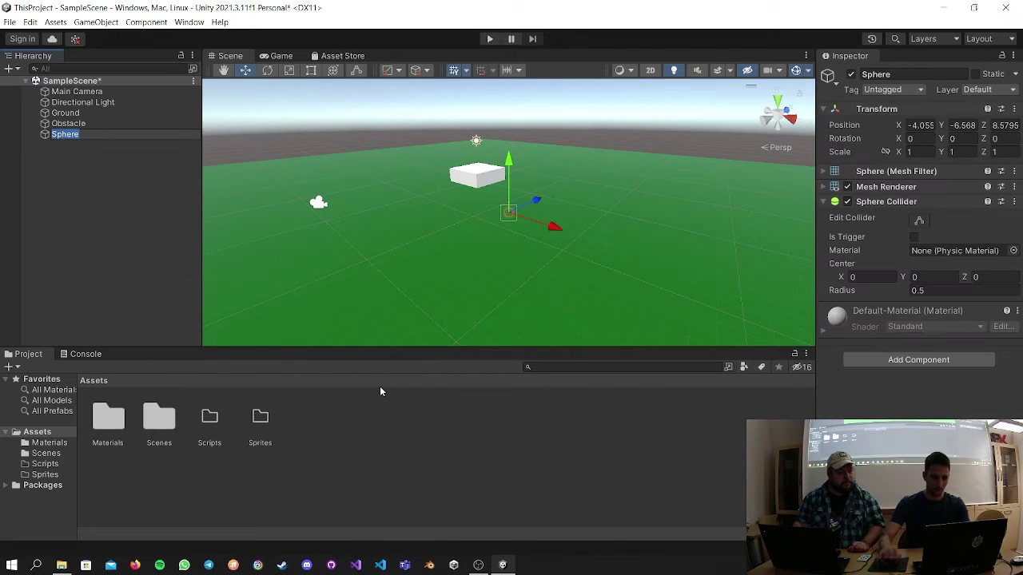
pyautogui.write('WannaBePlayer')
pyautogui.press('Return')
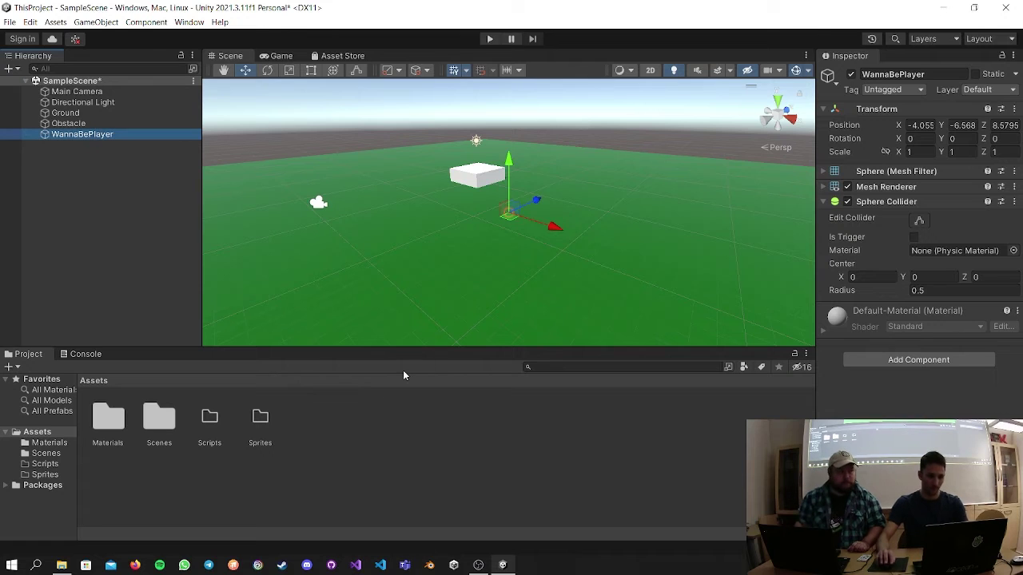
pyautogui.moveTo(507, 164); pyautogui.dragTo(507, 84)
pyautogui.moveTo(538, 139); pyautogui.dragTo(492, 170)
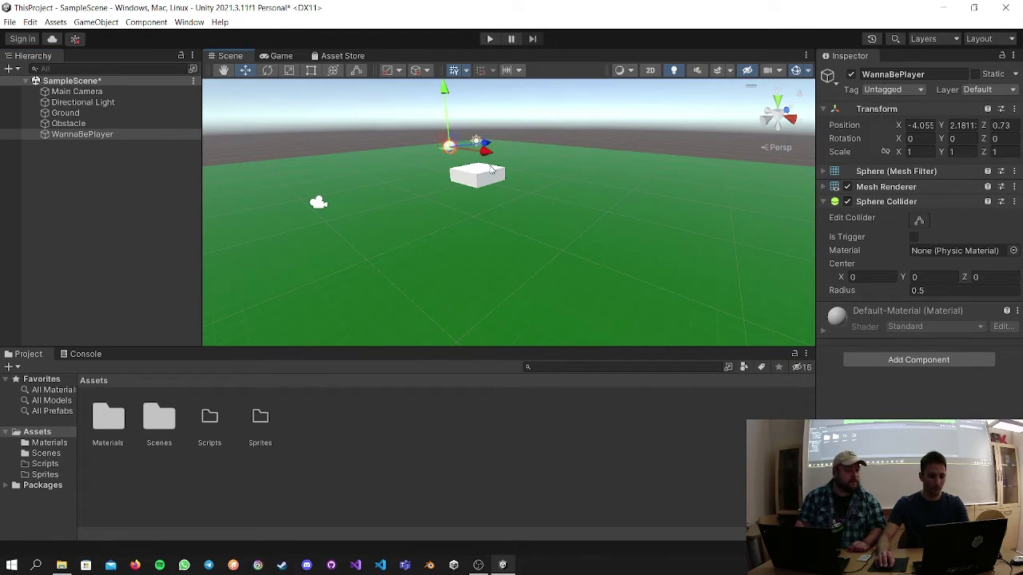
# Apply the MetalGery material to WannaBePlayer and the Blue material to Obstacle.
pyautogui.doubleClick(110, 418)
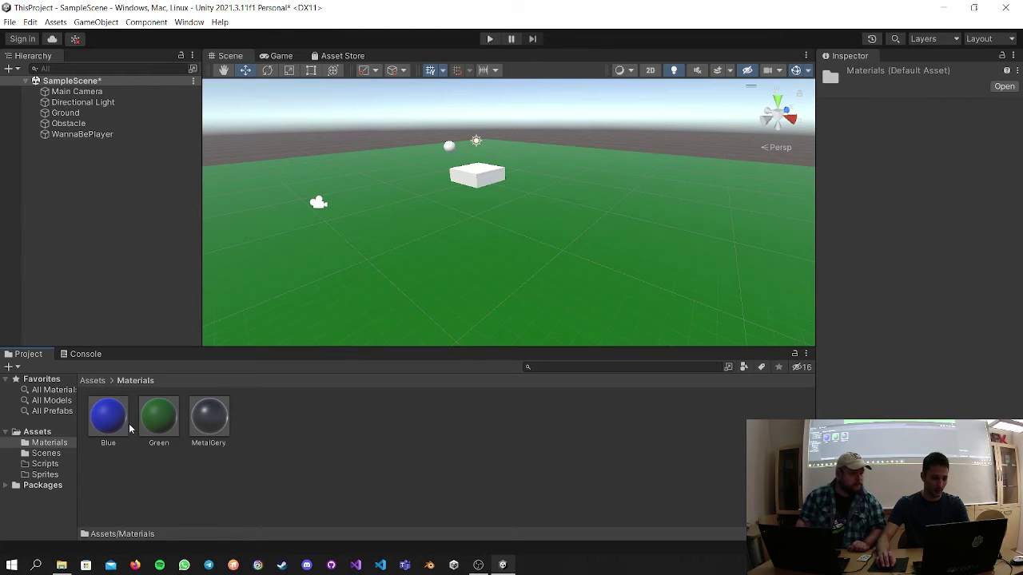
pyautogui.moveTo(202, 428); pyautogui.dragTo(115, 136)
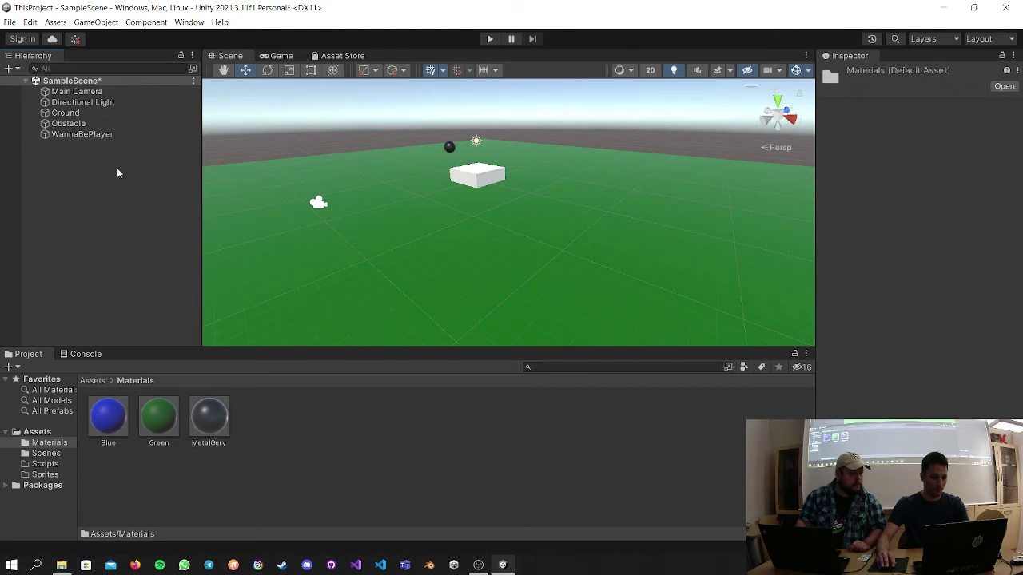
pyautogui.moveTo(114, 419); pyautogui.dragTo(94, 124)
pyautogui.moveTo(159, 129); pyautogui.dragTo(121, 122)
# Clear the selection, browse the Sprites folder, and return to the Assets folder's context menu.
pyautogui.click(153, 292)
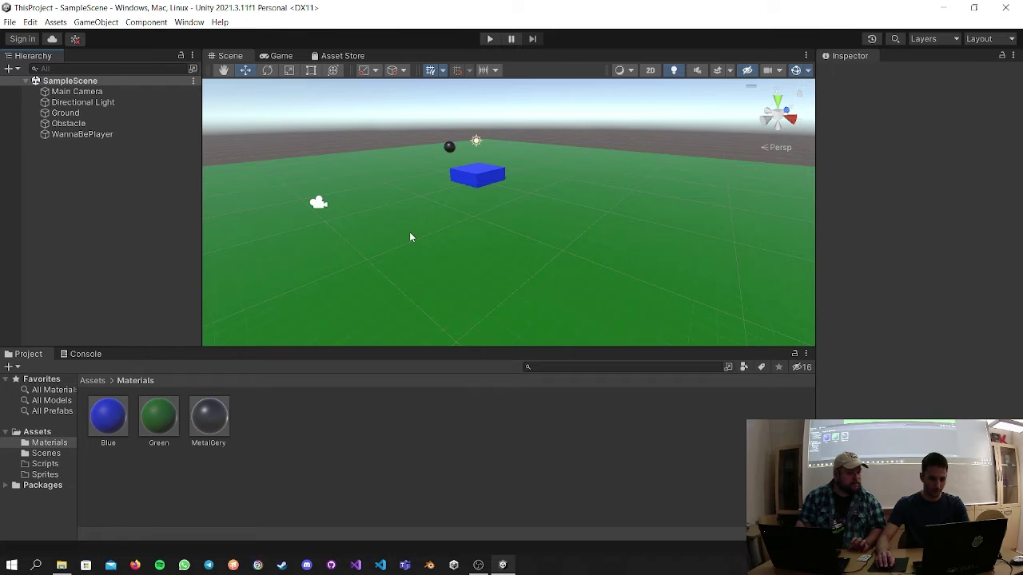
pyautogui.click(62, 475)
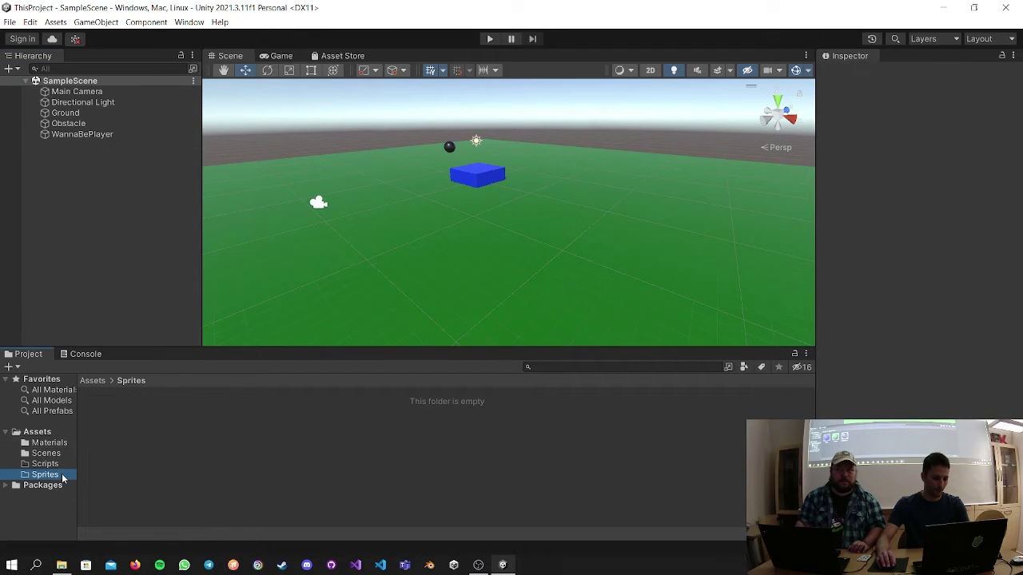
pyautogui.click(90, 380)
pyautogui.rightClick(450, 492)
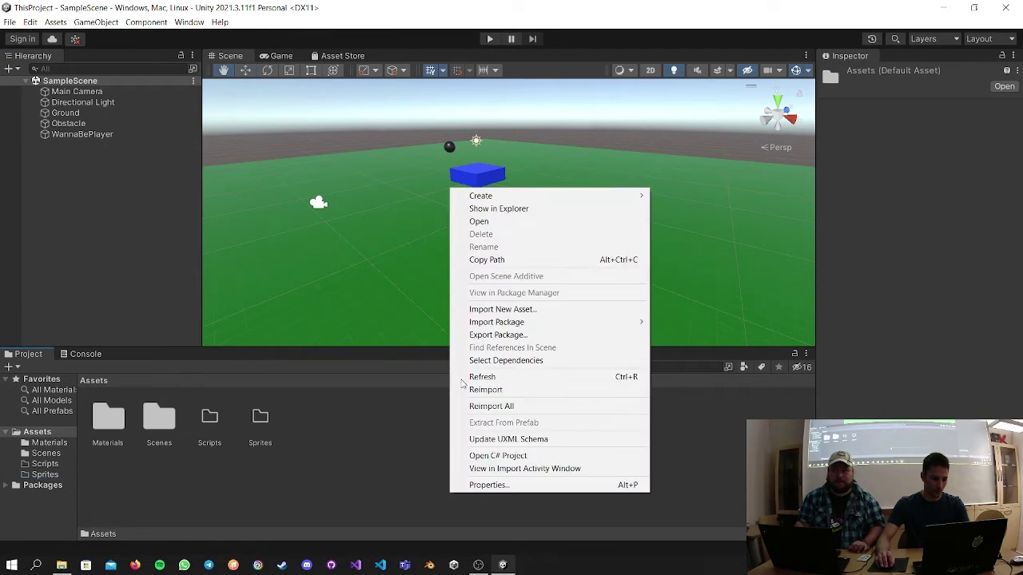
# Add a folder named Textures under Assets, open it, and bring up its asset menu.
pyautogui.moveTo(555, 199)
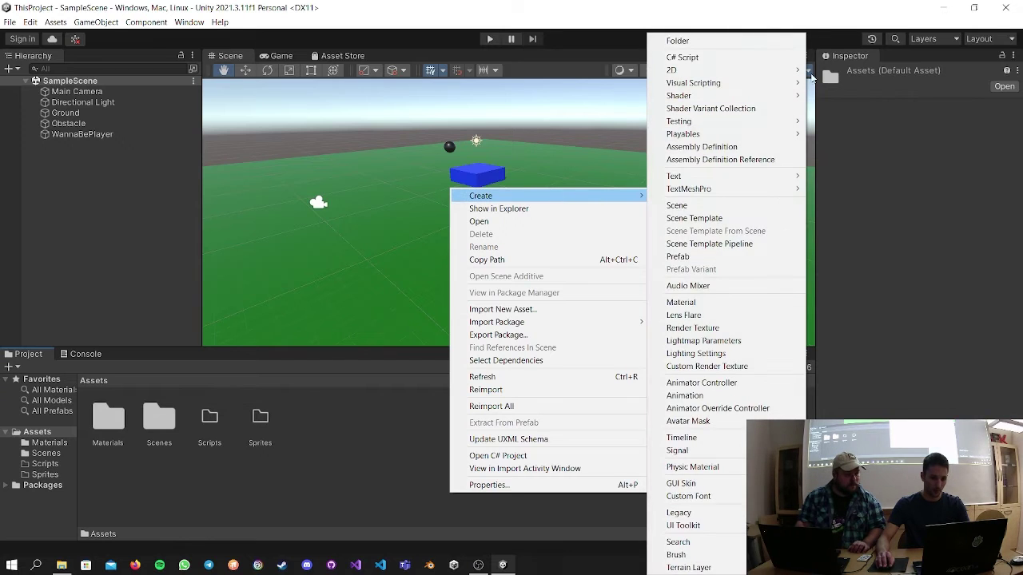
pyautogui.click(743, 42)
pyautogui.write('Text')
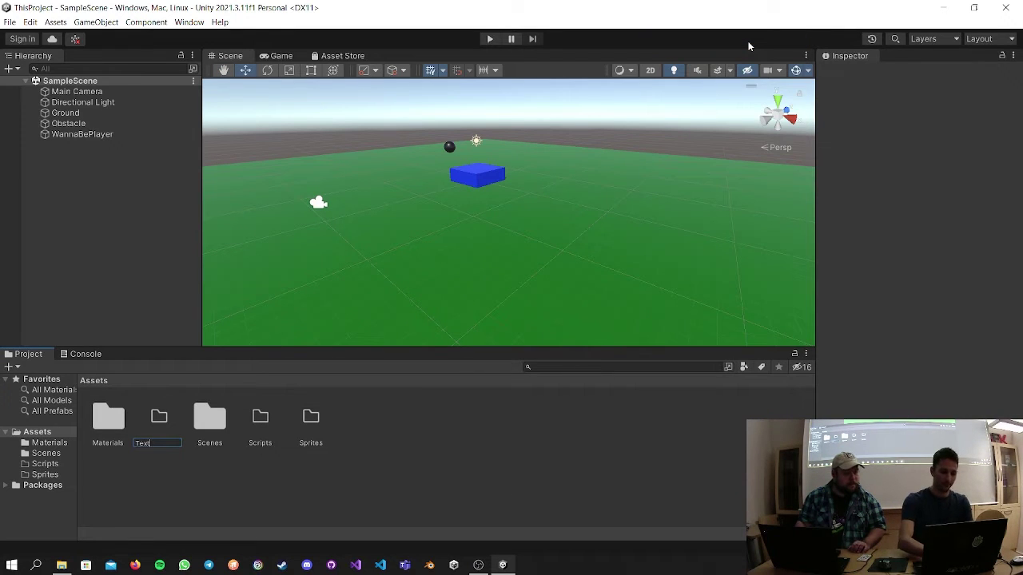
pyautogui.write('ures')
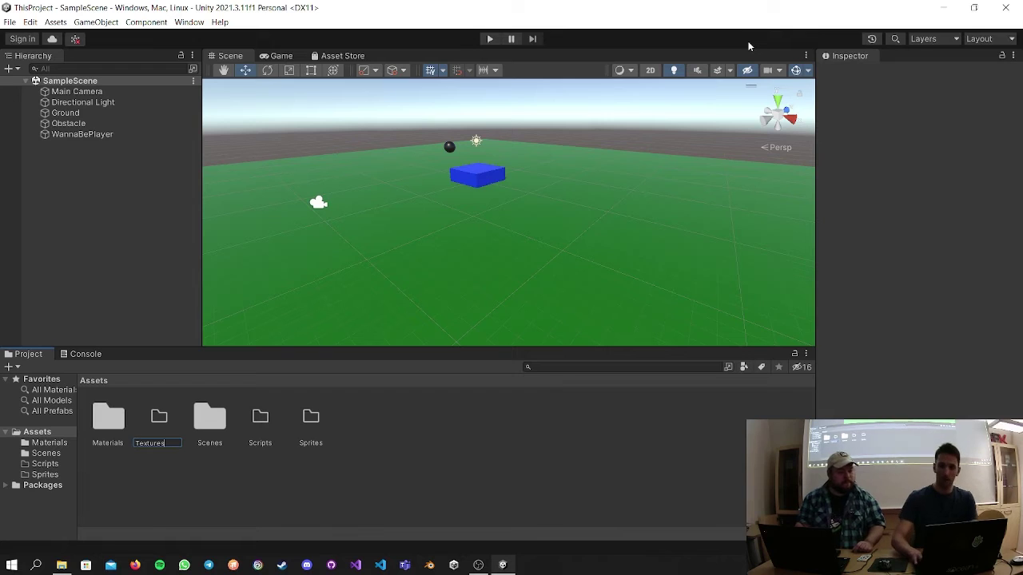
pyautogui.press('Return')
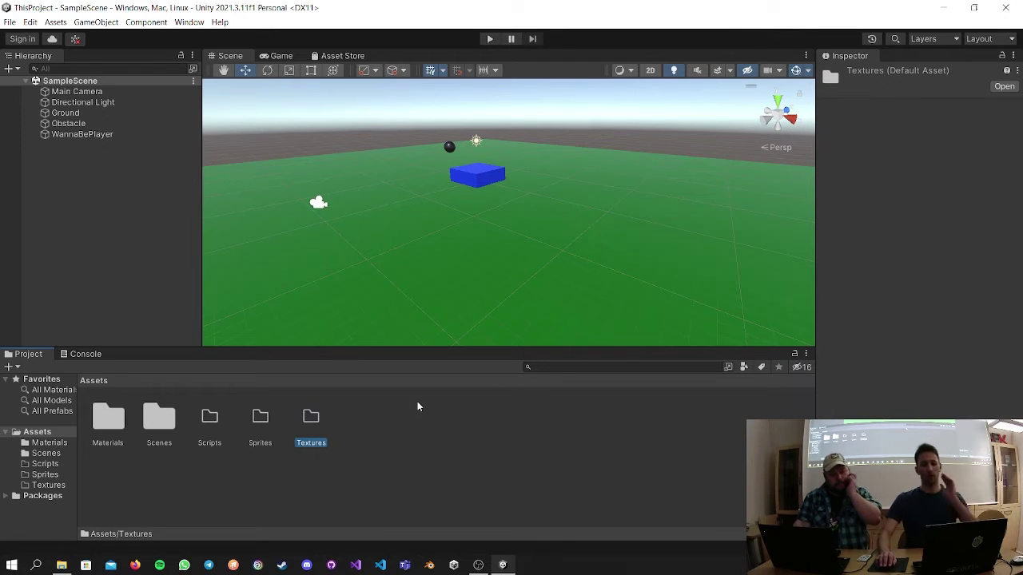
pyautogui.doubleClick(311, 420)
pyautogui.rightClick(318, 430)
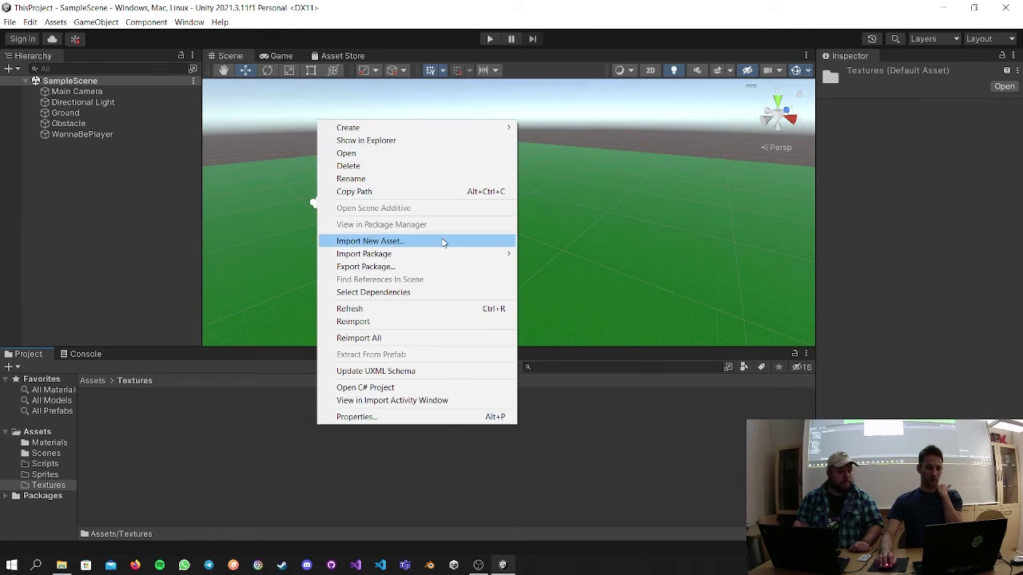
# Import the Ugly.png sketch from the Desktop into the Textures folder.
pyautogui.click(444, 243)
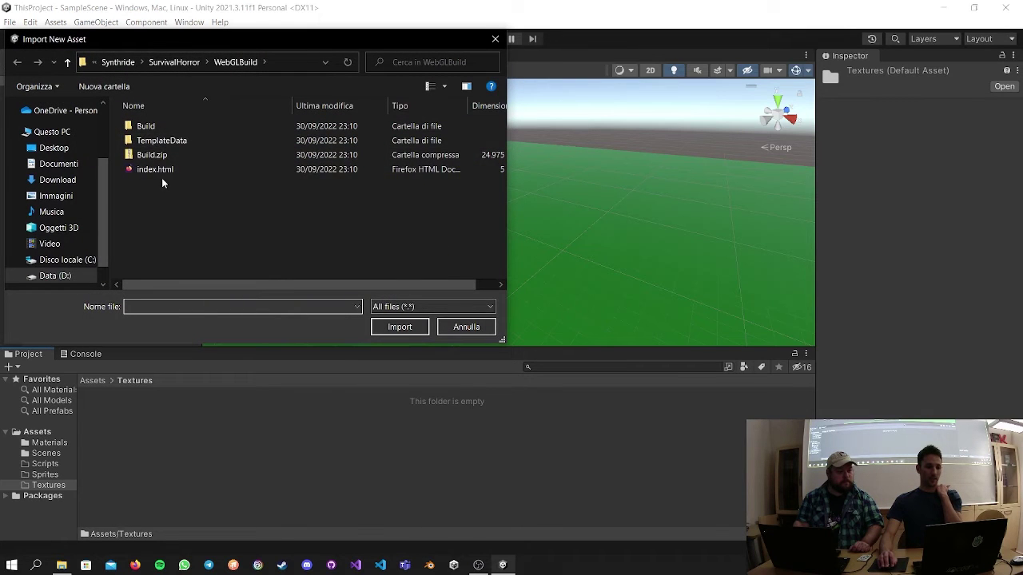
pyautogui.click(72, 148)
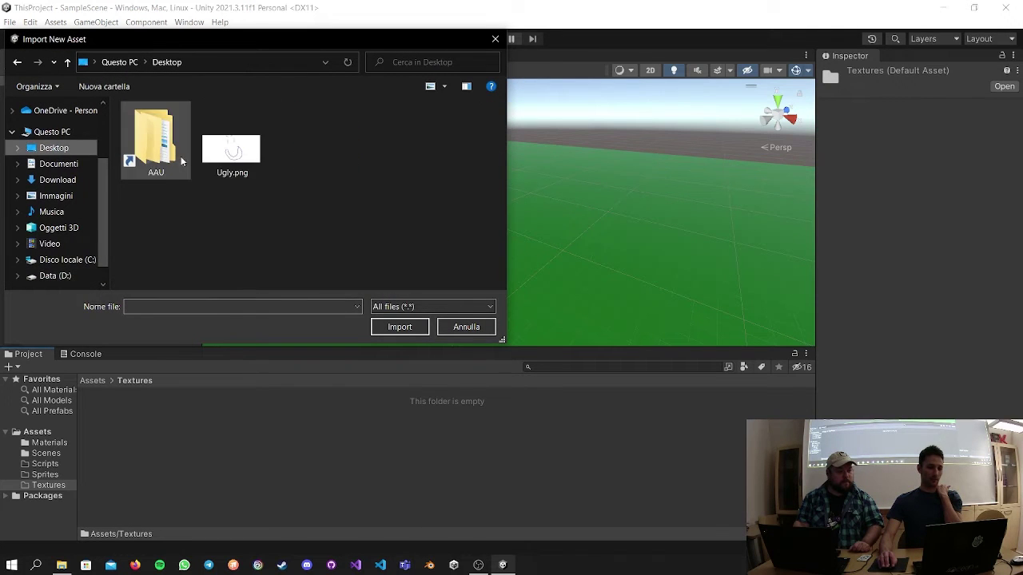
pyautogui.click(254, 162)
pyautogui.click(410, 335)
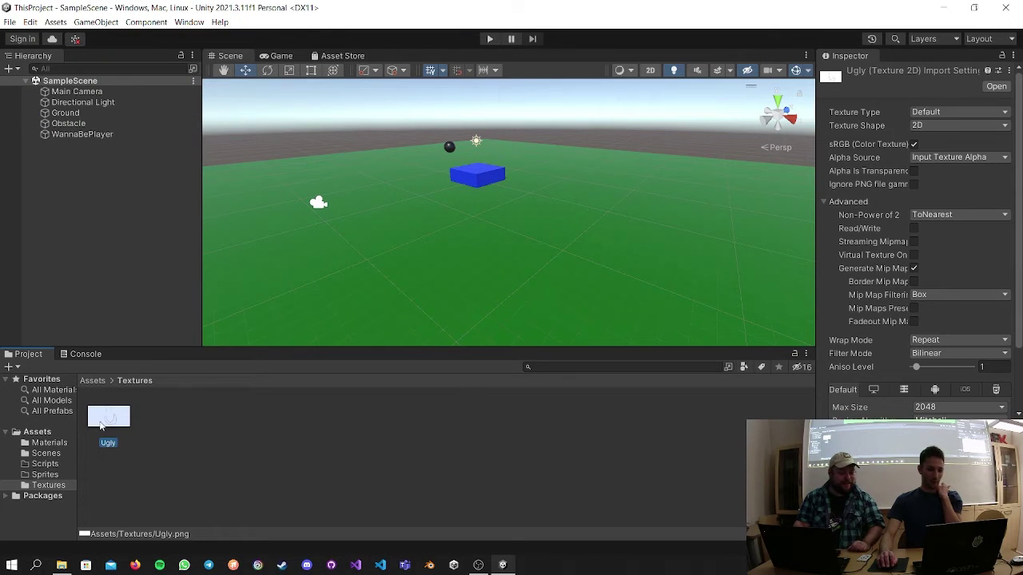
# Return to the Assets root and open the Materials folder.
pyautogui.click(93, 380)
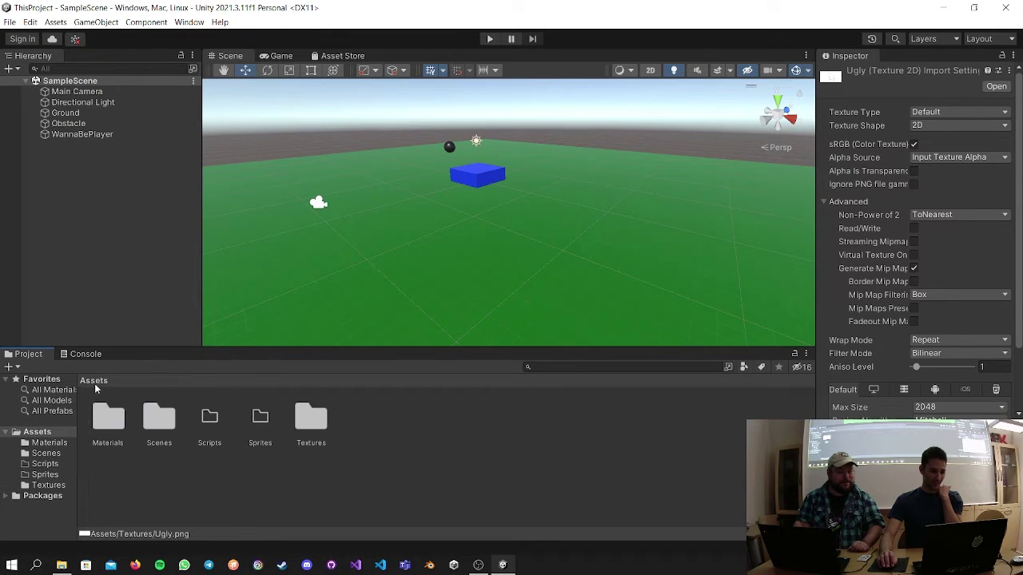
pyautogui.doubleClick(311, 421)
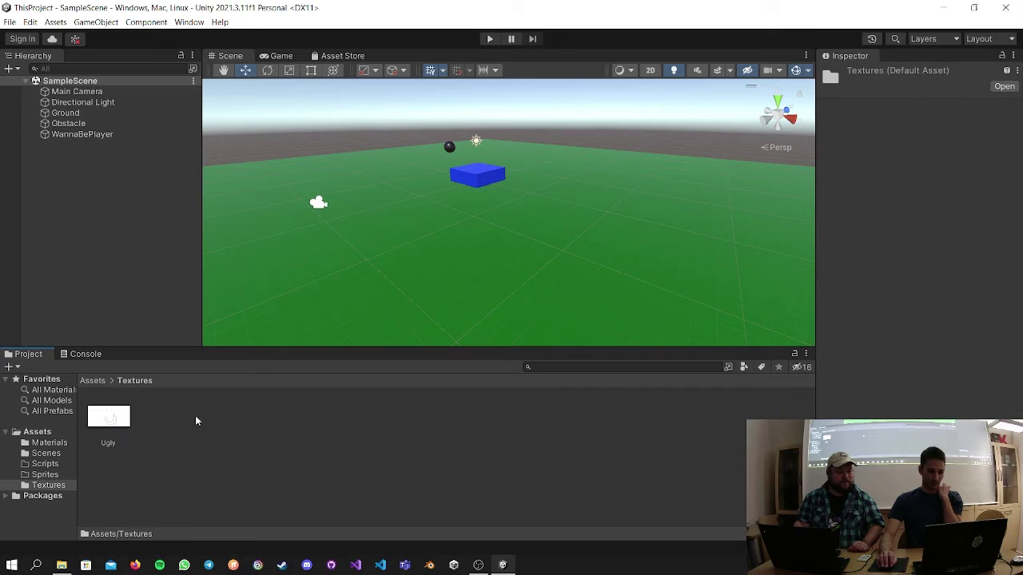
pyautogui.click(85, 381)
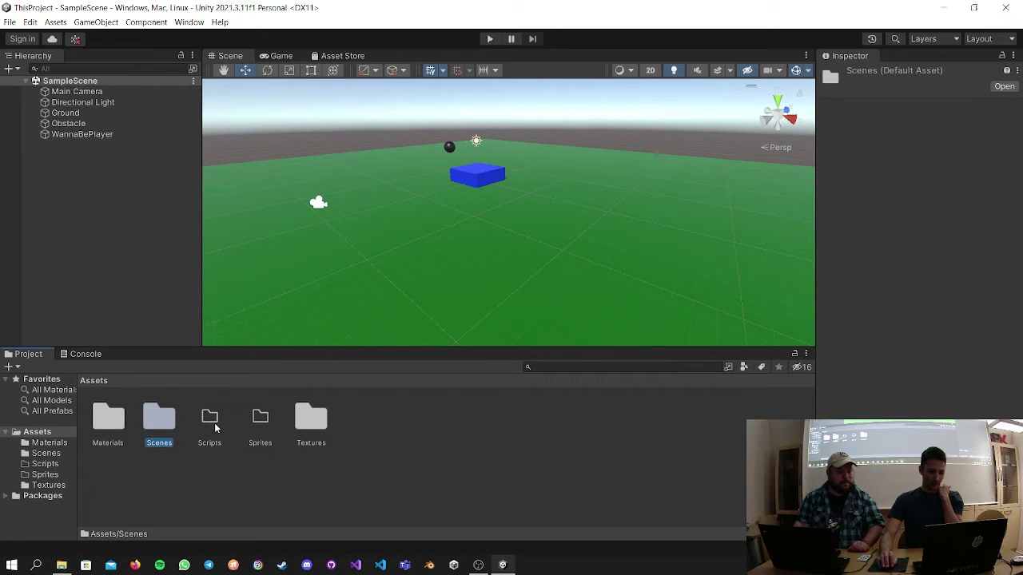
pyautogui.click(109, 418)
pyautogui.doubleClick(110, 418)
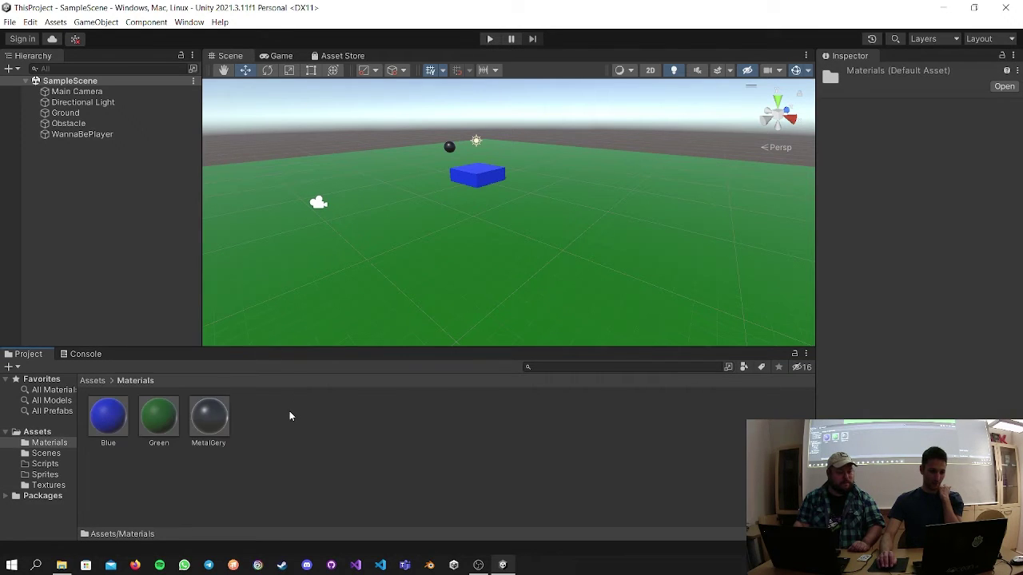
# Create a new material in the Materials folder named UglyMaterial.
pyautogui.rightClick(292, 411)
pyautogui.moveTo(448, 114)
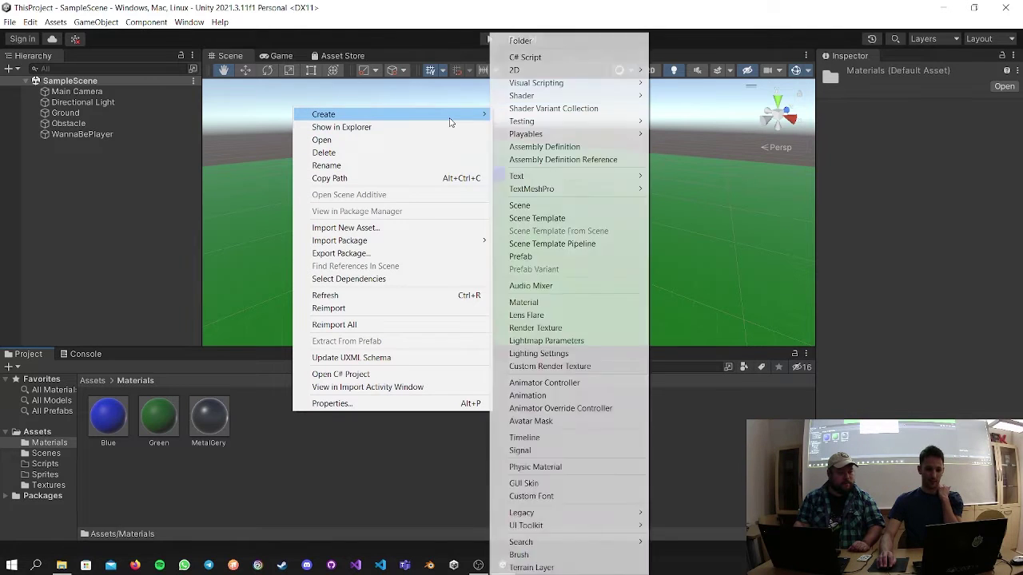
pyautogui.click(564, 310)
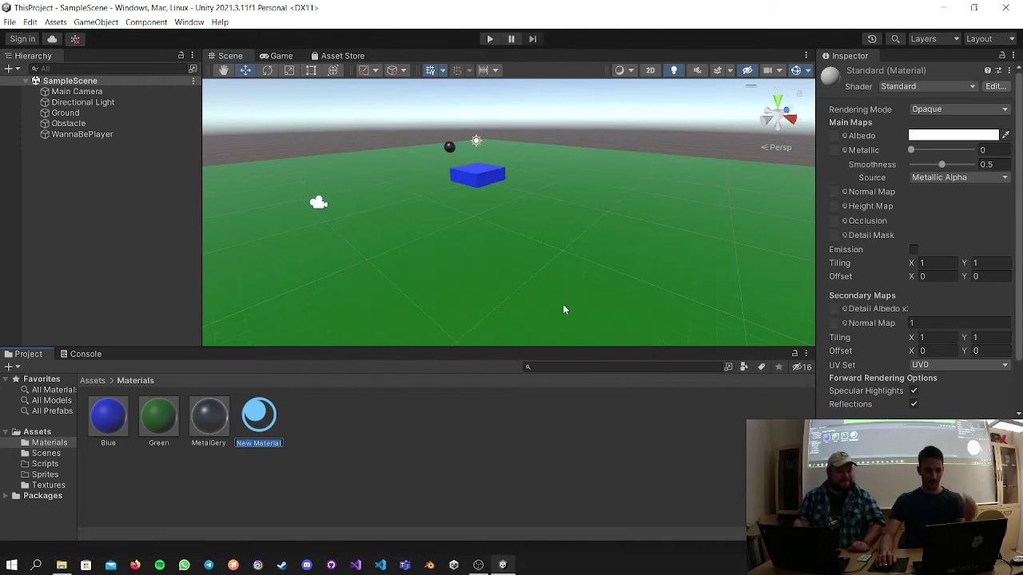
pyautogui.write('UglyMa')
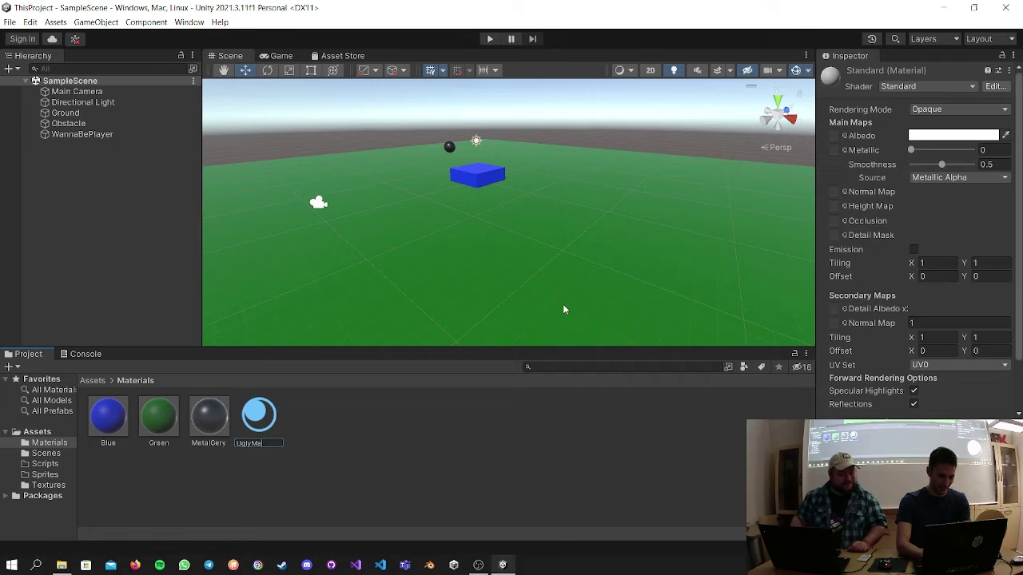
pyautogui.write('terial')
pyautogui.press('Return')
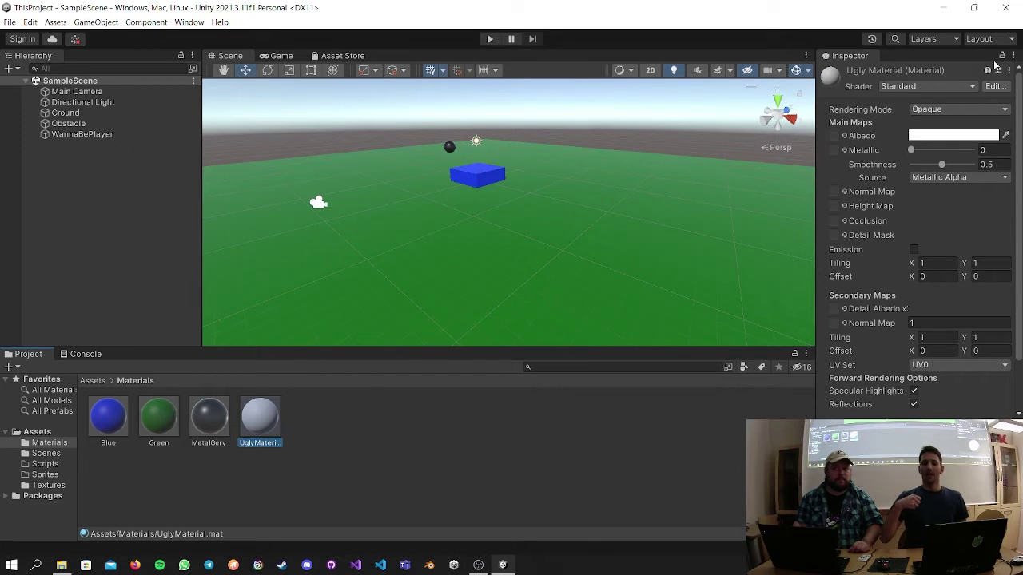
# Lock the Inspector on UglyMaterial's settings, then click through the other materials and clear the selection.
pyautogui.click(224, 421)
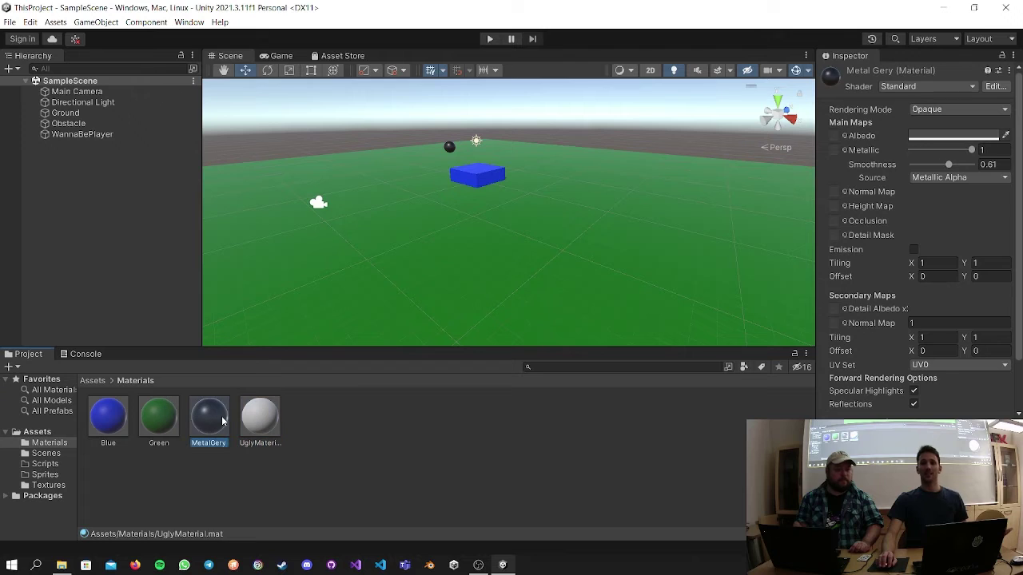
pyautogui.click(249, 424)
pyautogui.press('Left')
pyautogui.click(247, 425)
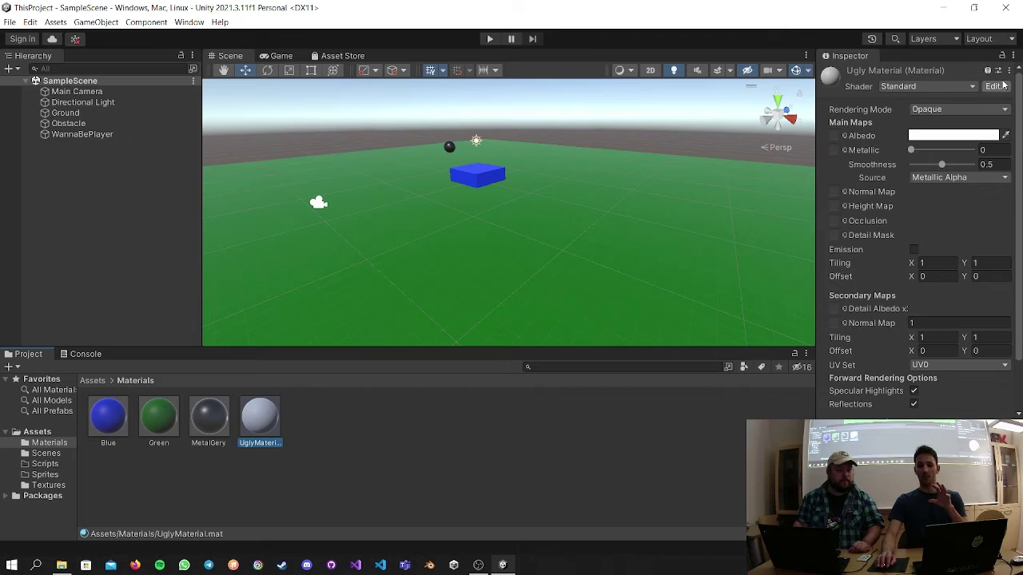
pyautogui.click(1003, 56)
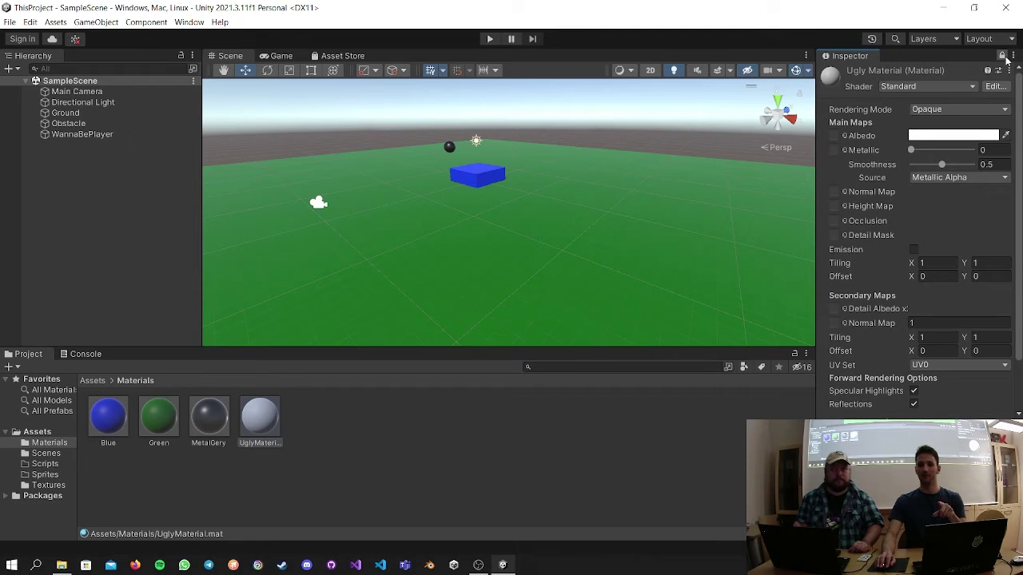
pyautogui.click(158, 416)
pyautogui.click(108, 415)
pyautogui.click(208, 415)
pyautogui.click(285, 410)
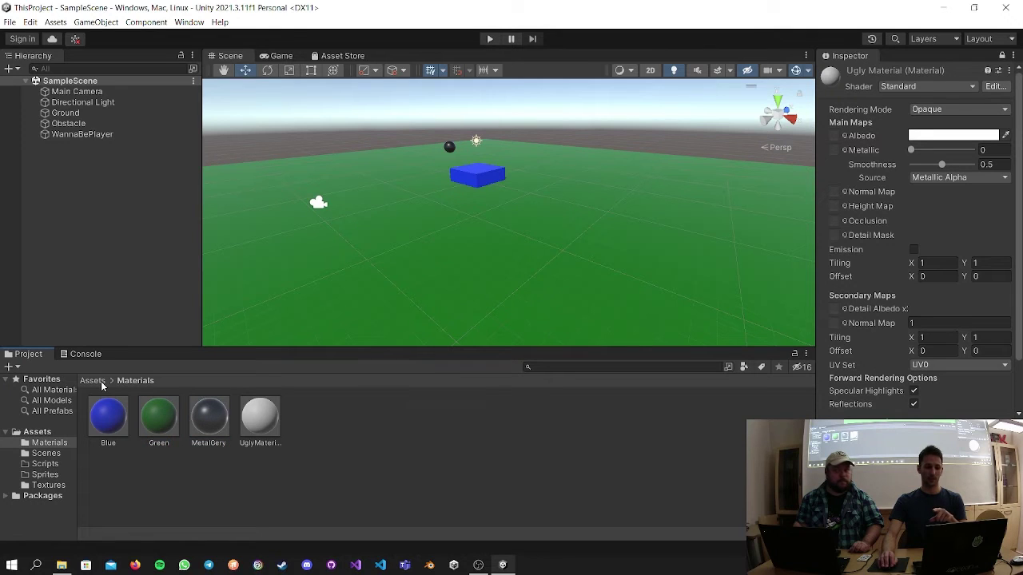
# Assign the Ugly texture from the Textures folder to UglyMaterial's Albedo slot.
pyautogui.click(97, 381)
pyautogui.doubleClick(304, 424)
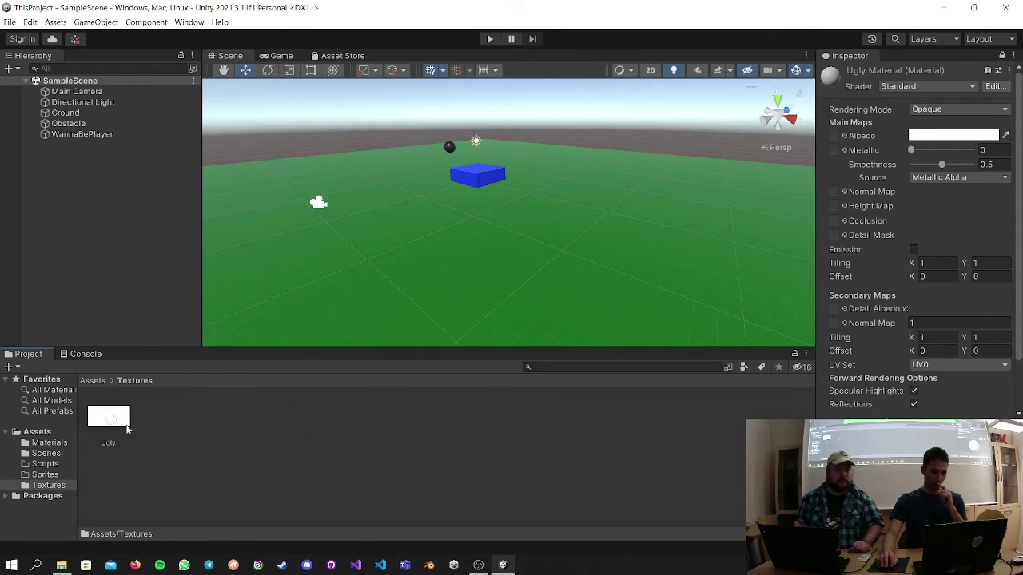
pyautogui.click(120, 425)
pyautogui.moveTo(117, 426); pyautogui.dragTo(838, 140)
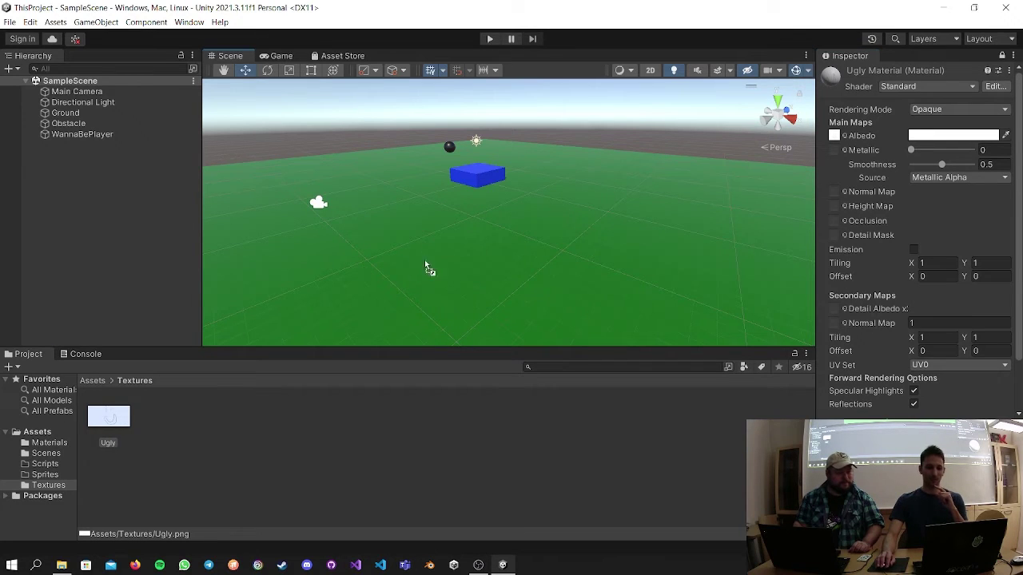
pyautogui.click(114, 421)
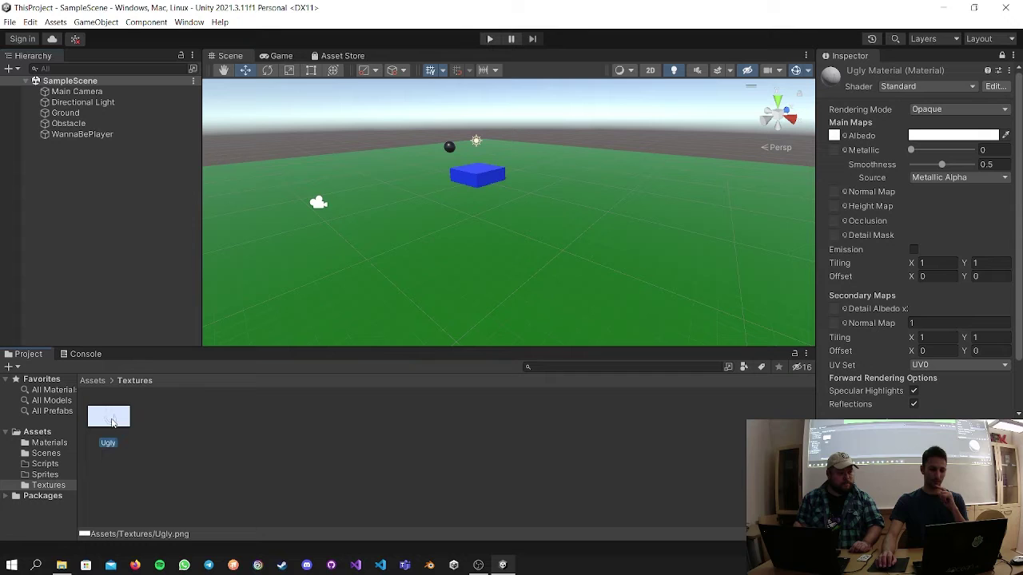
# Drag UglyMaterial onto the Obstacle box, frame it with F, and unlock the Inspector.
pyautogui.click(88, 381)
pyautogui.doubleClick(100, 422)
pyautogui.moveTo(259, 417); pyautogui.dragTo(57, 155)
pyautogui.click(87, 127)
pyautogui.moveTo(260, 417); pyautogui.dragTo(87, 126)
pyautogui.scroll(1, 609, 151)
pyautogui.press('f')
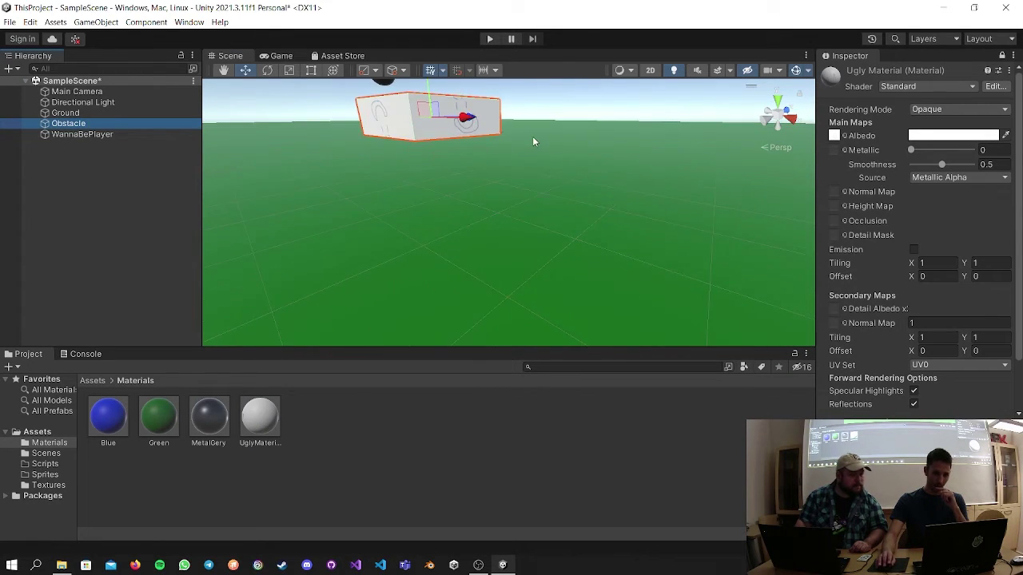
pyautogui.scroll(2, 575, 206)
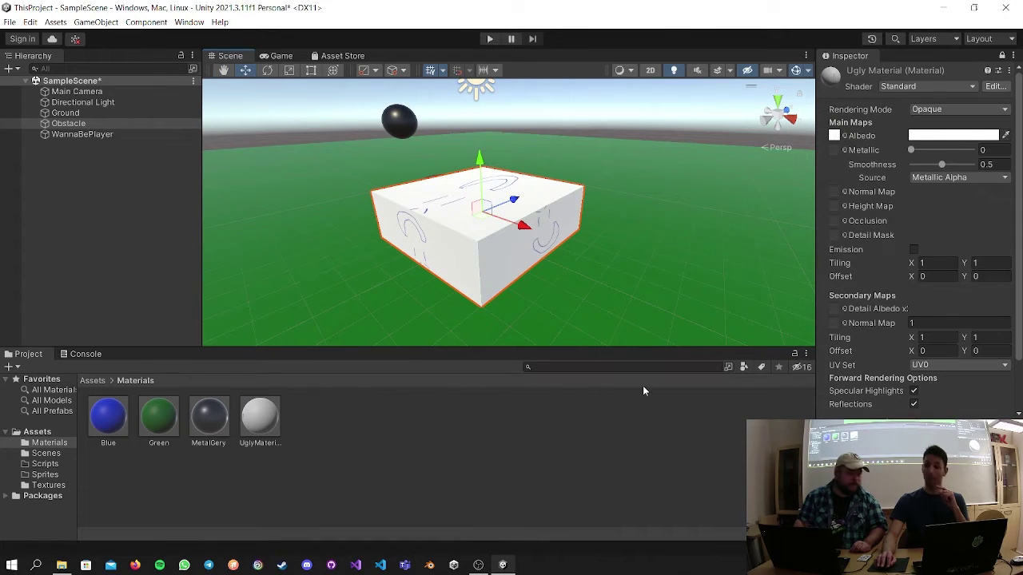
pyautogui.click(1004, 56)
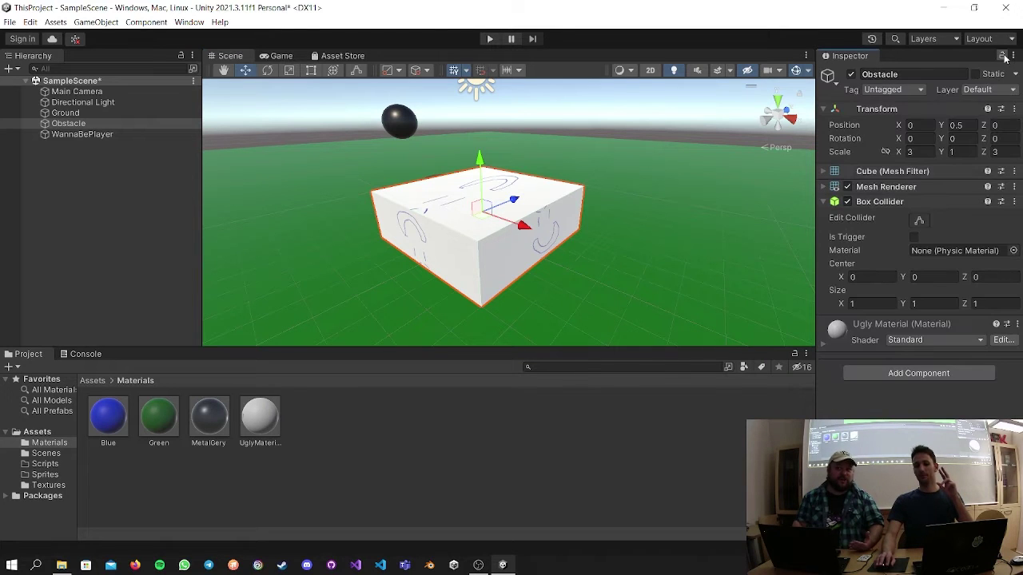
# Drag UglyMaterial's Metallic and Smoothness sliders down to 0 for a matte finish.
pyautogui.click(625, 483)
pyautogui.moveTo(636, 293); pyautogui.dragTo(655, 279, button='middle')
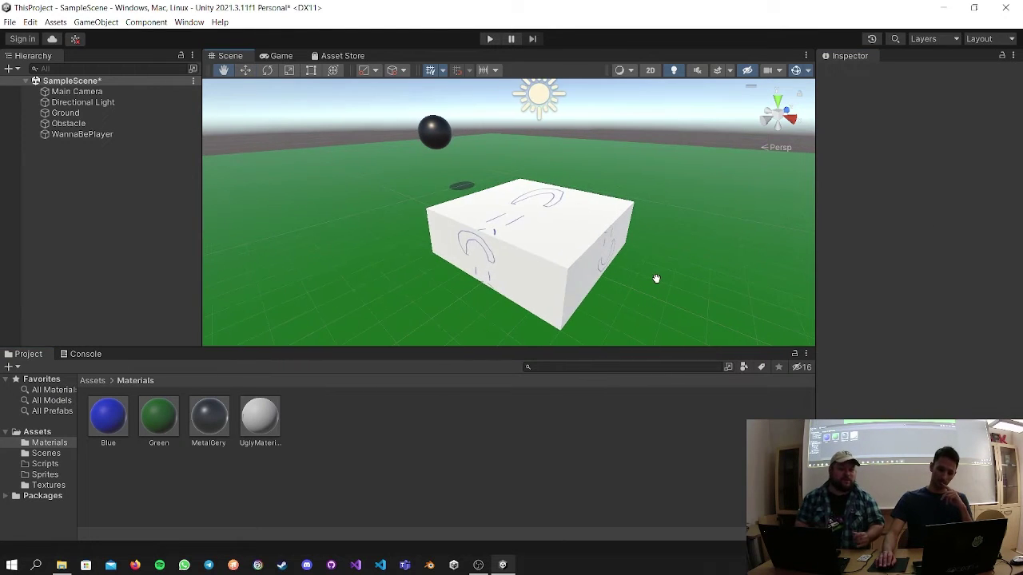
pyautogui.scroll(-3, 647, 272)
pyautogui.scroll(2, 638, 269)
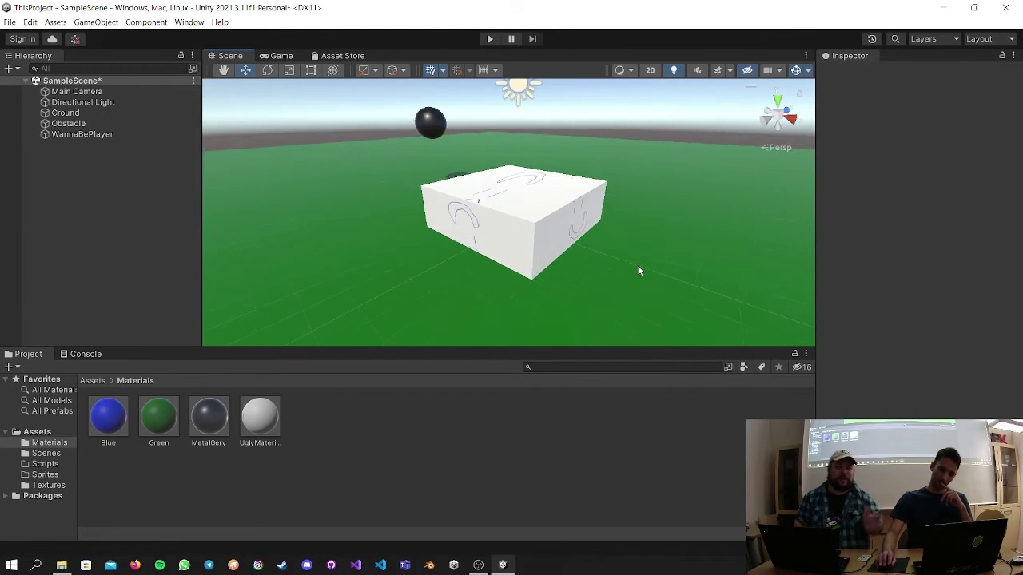
pyautogui.scroll(-3, 639, 269)
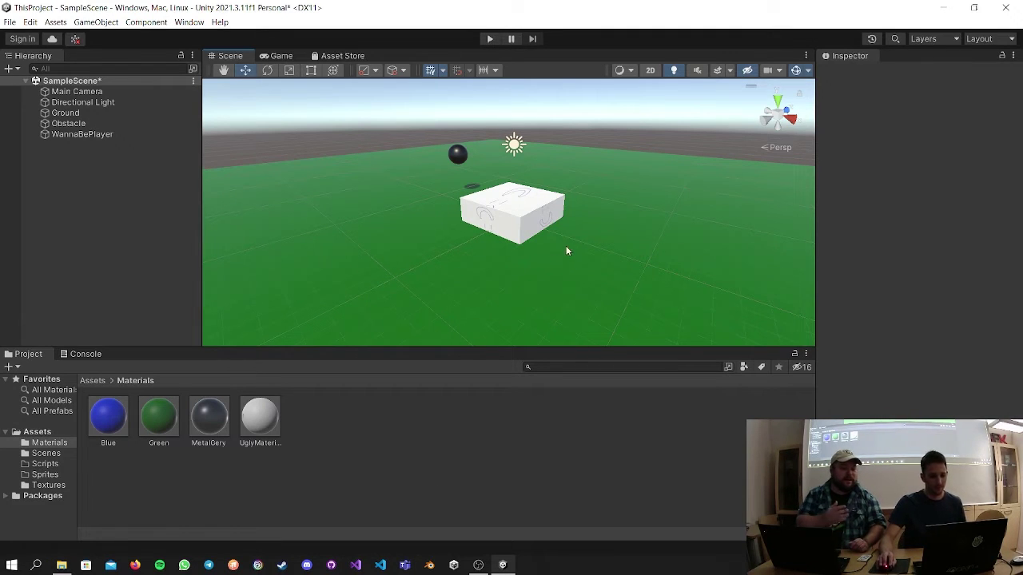
pyautogui.scroll(4, 566, 251)
pyautogui.click(258, 418)
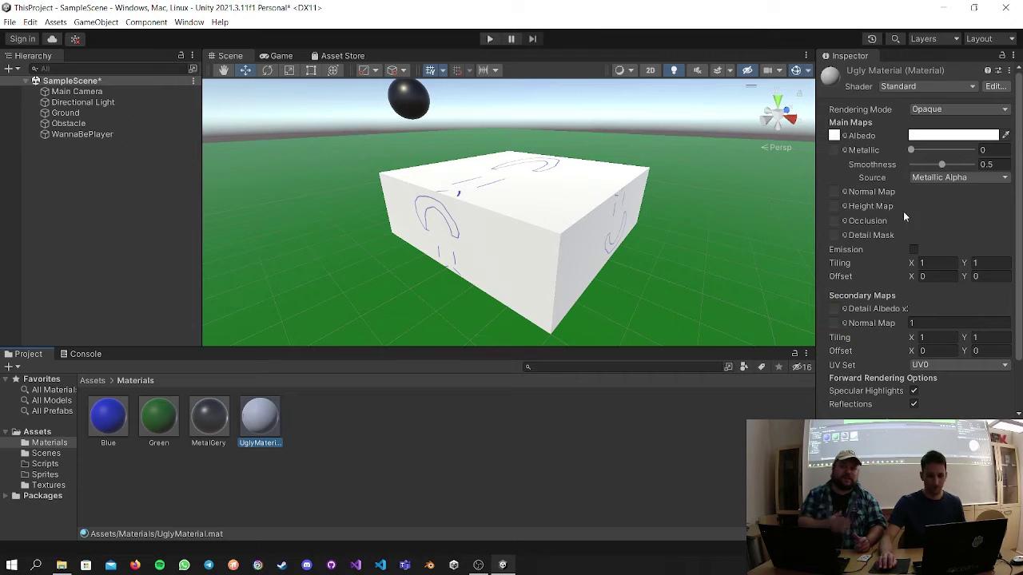
pyautogui.moveTo(911, 150); pyautogui.dragTo(875, 164)
pyautogui.moveTo(941, 164)
pyautogui.mouseDown()
pyautogui.moveTo(969, 165)
pyautogui.moveTo(853, 173)
pyautogui.mouseUp()
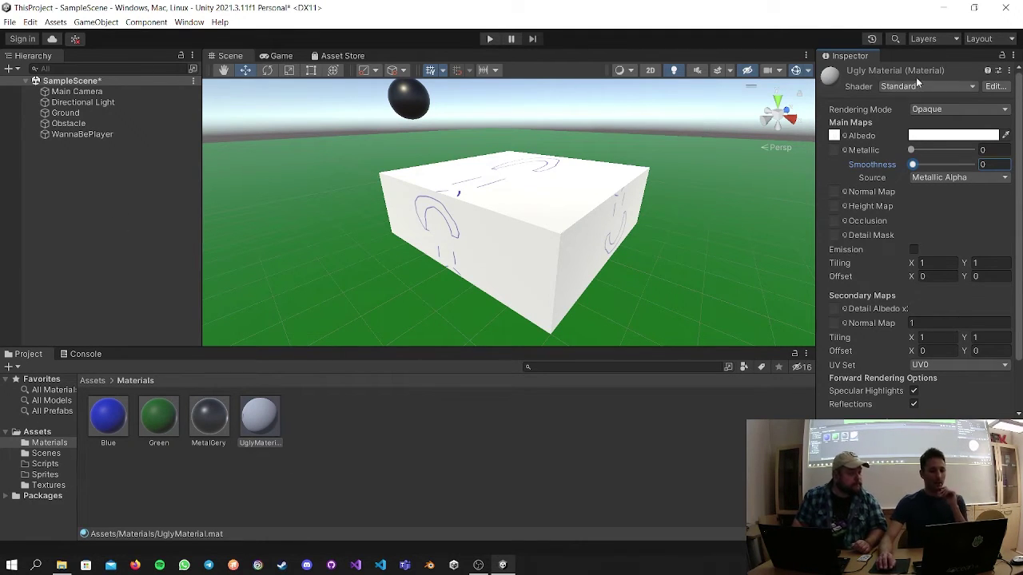
# Drag the Ugly texture from Textures onto the material again, unlock the Inspector, and select WannaBePlayer.
pyautogui.click(1003, 56)
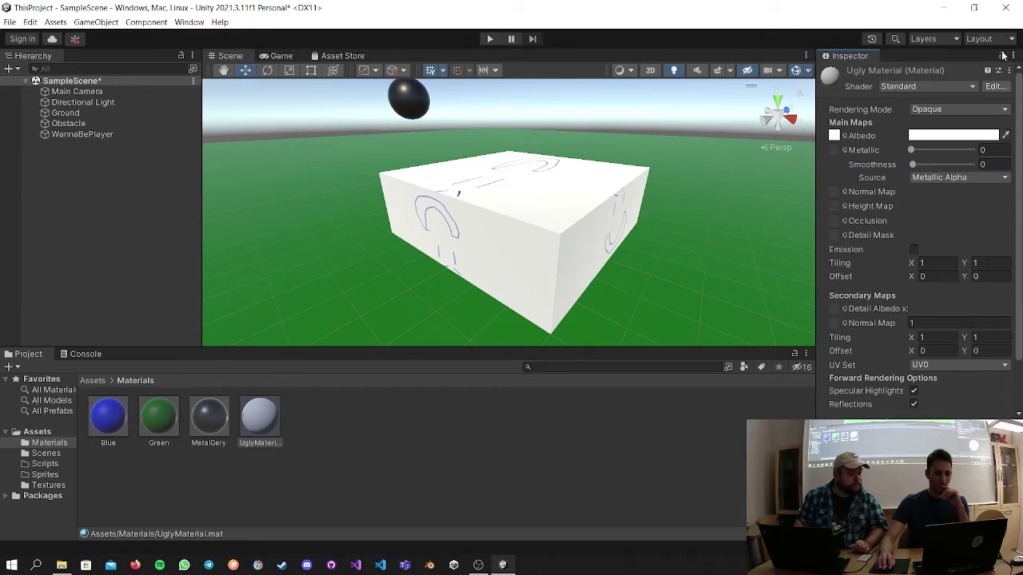
pyautogui.click(105, 381)
pyautogui.doubleClick(310, 418)
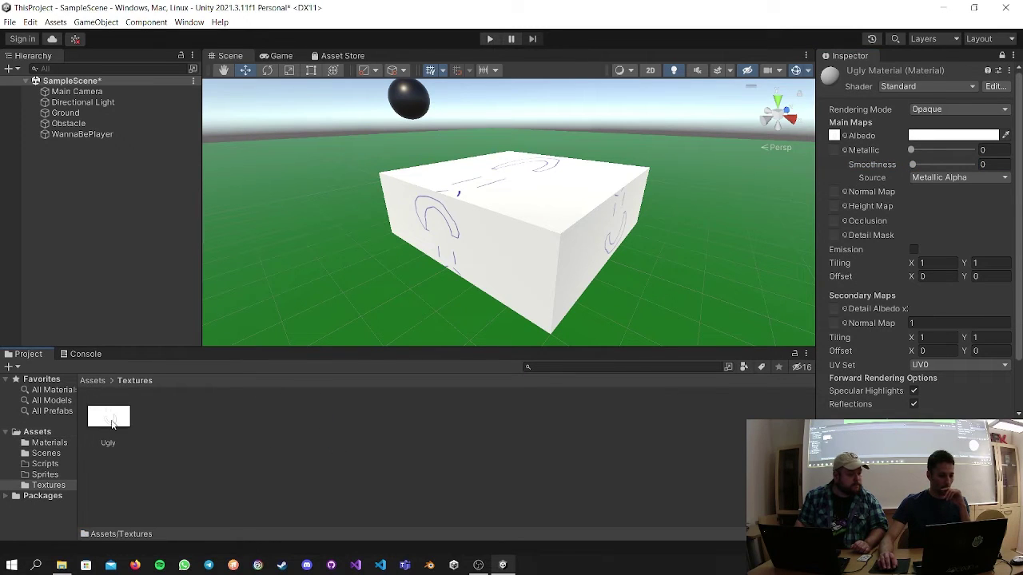
pyautogui.moveTo(111, 426); pyautogui.dragTo(836, 138)
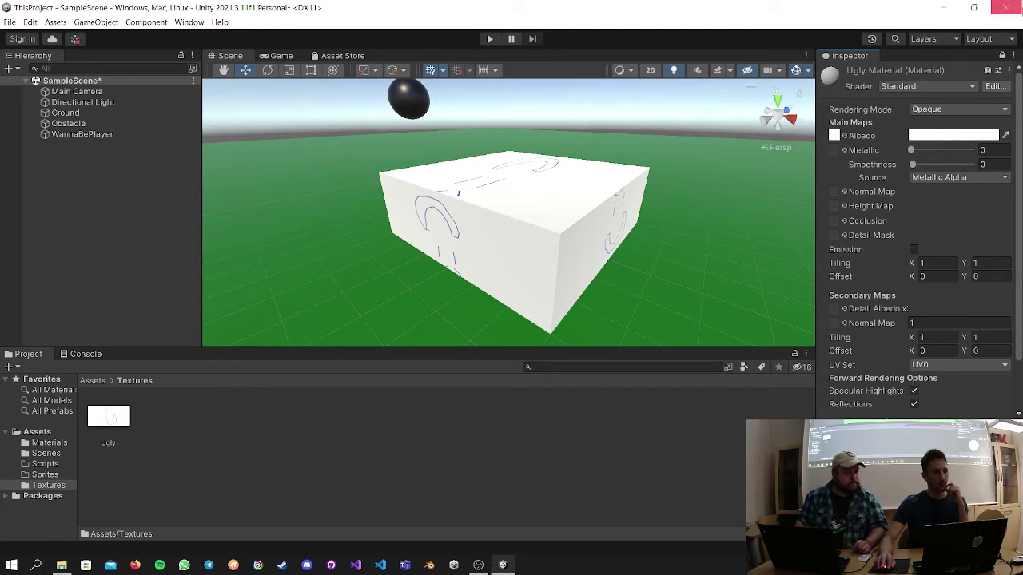
pyautogui.click(1002, 55)
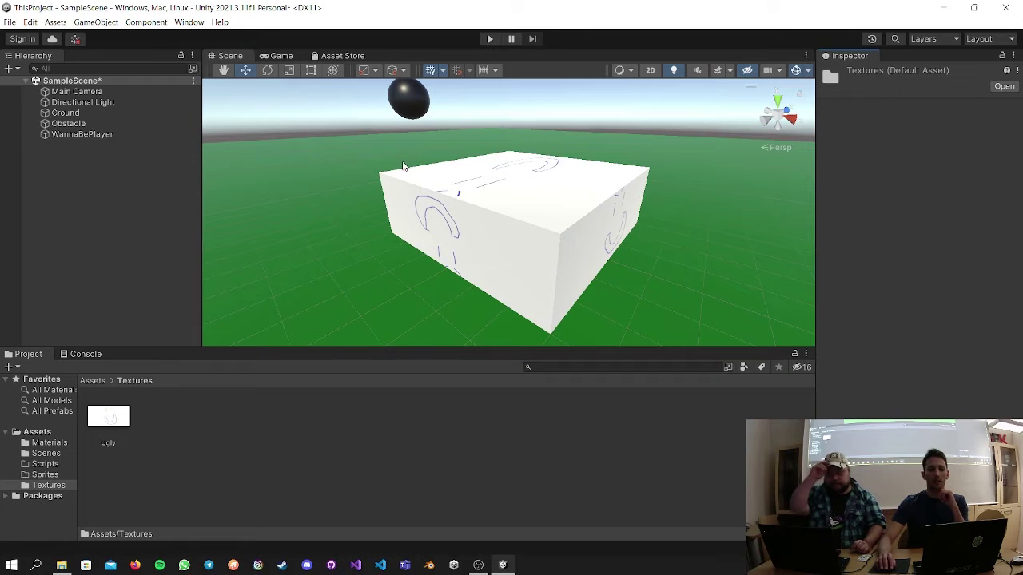
pyautogui.click(88, 134)
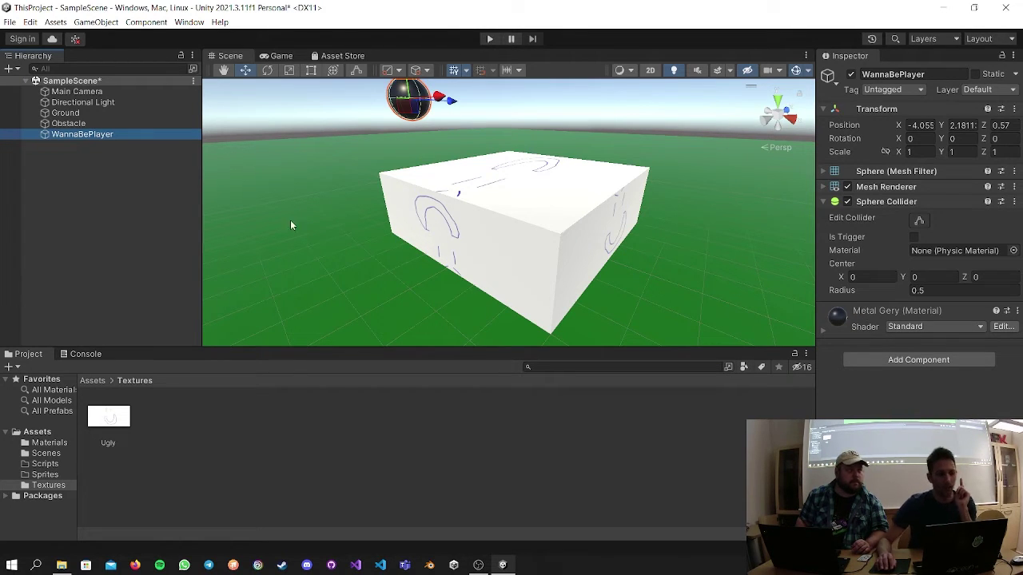
# Save SampleScene, then open Materials and view MetalGery, the Standard shader, and Green's settings.
pyautogui.hotkey('ctrl', 's')
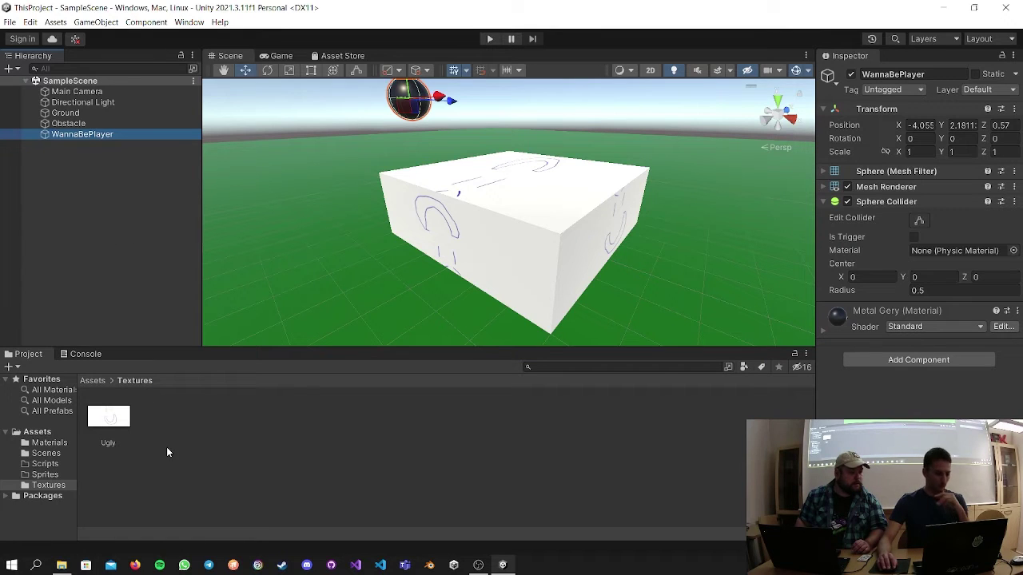
pyautogui.click(93, 385)
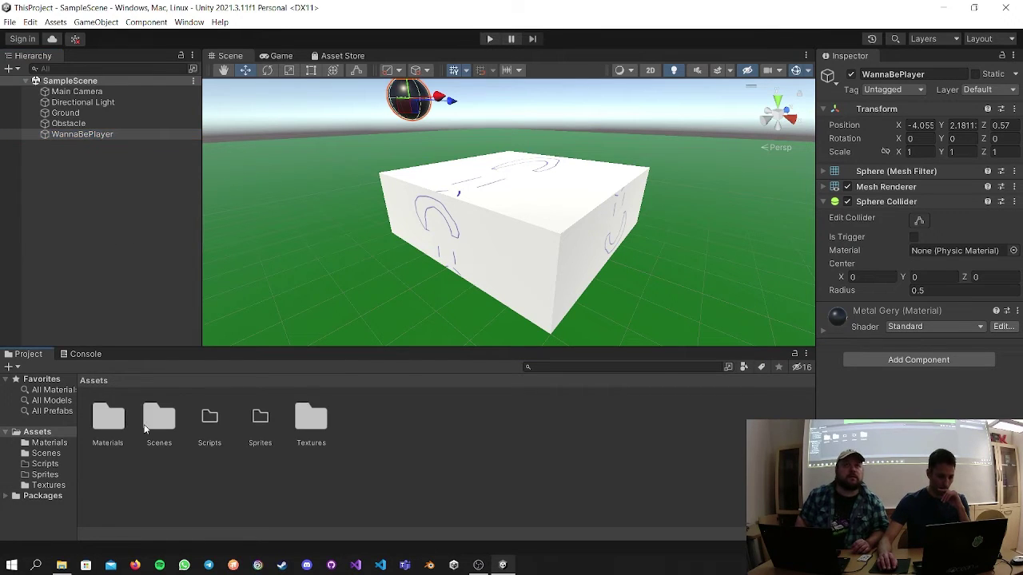
pyautogui.doubleClick(103, 415)
pyautogui.click(221, 418)
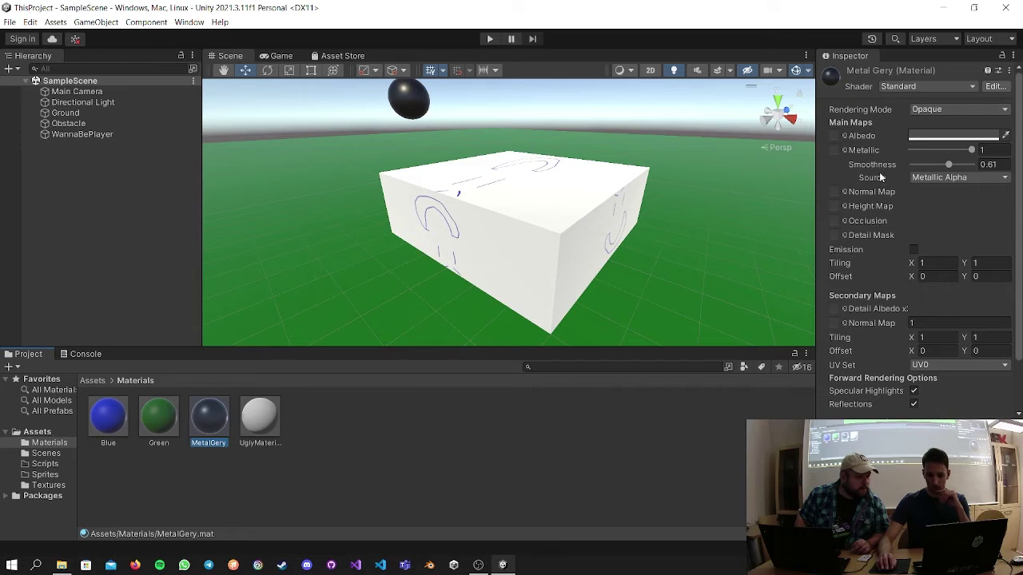
pyautogui.click(1004, 88)
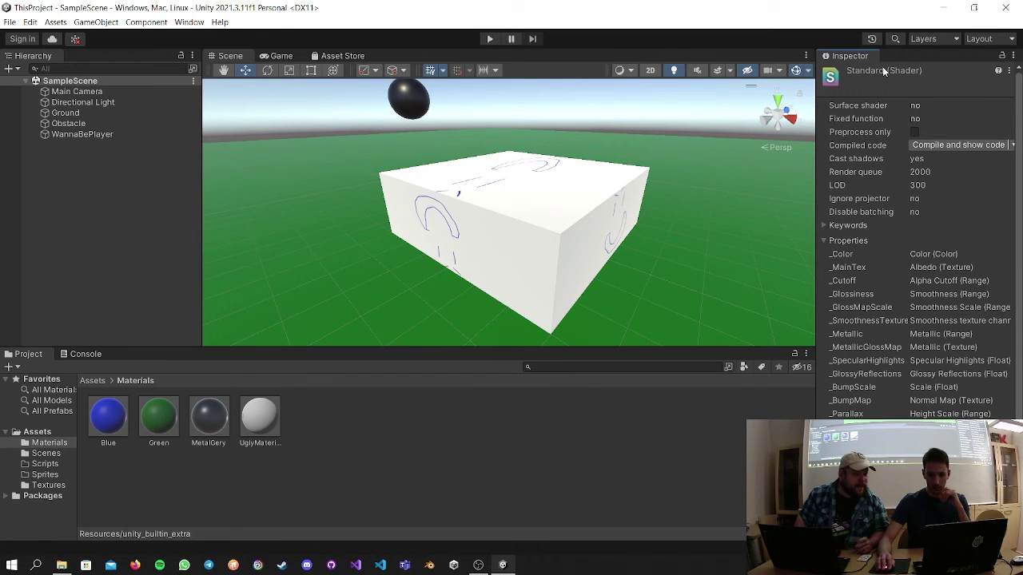
pyautogui.click(209, 415)
pyautogui.click(158, 416)
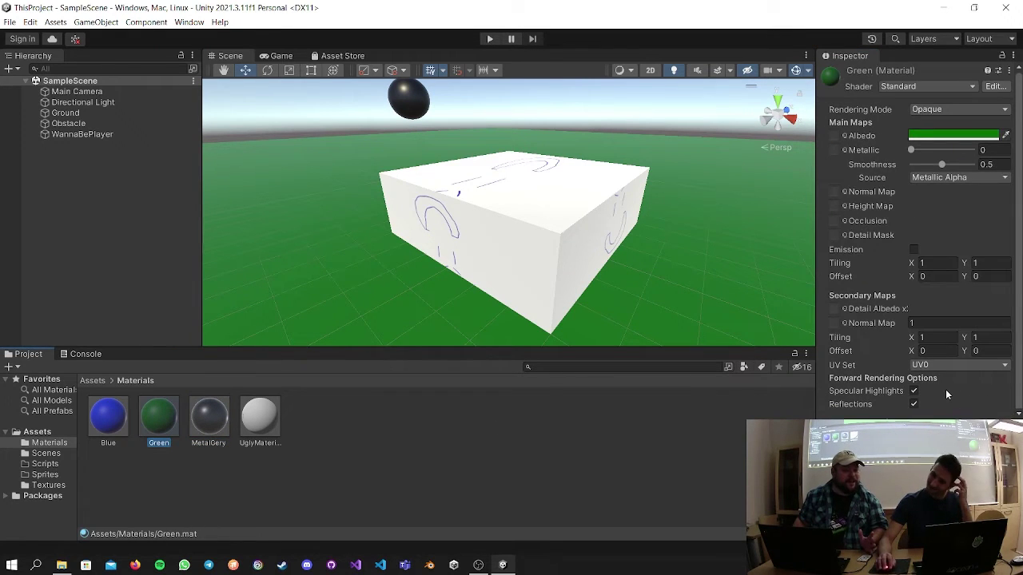
pyautogui.scroll(-3, 945, 389)
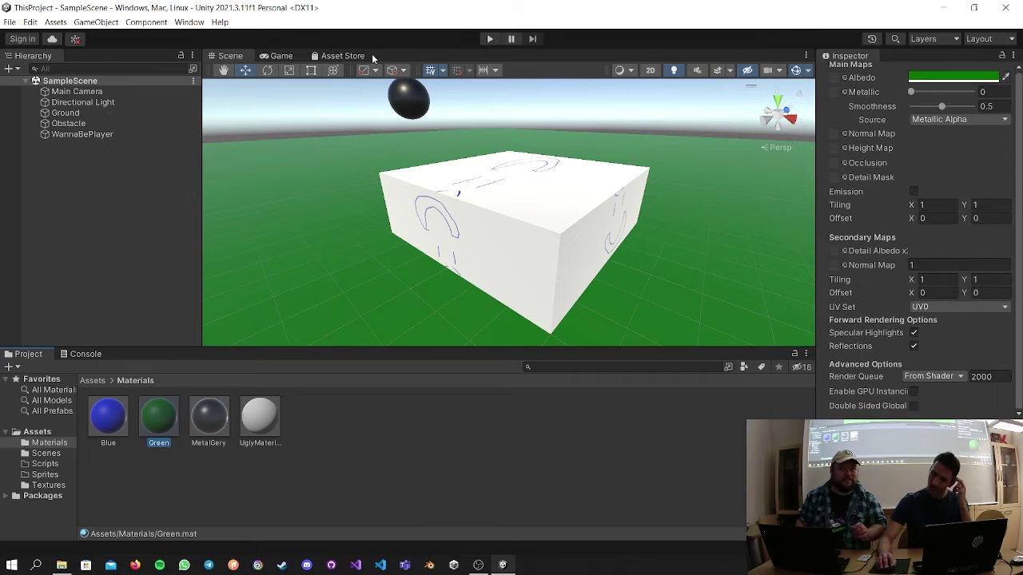
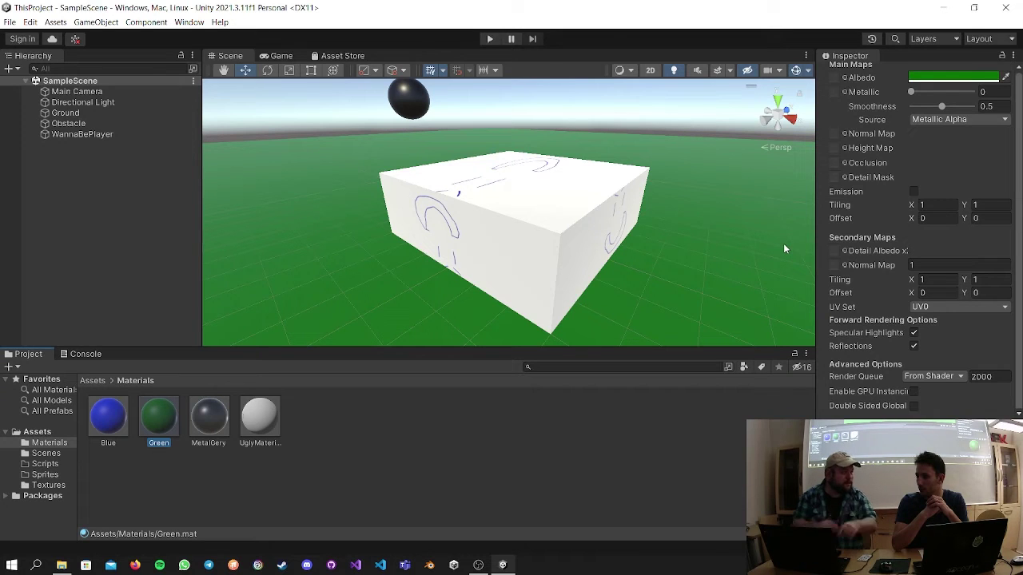
# Clear Ugly Material's albedo texture and set its albedo colour to black.
pyautogui.scroll(2, 871, 216)
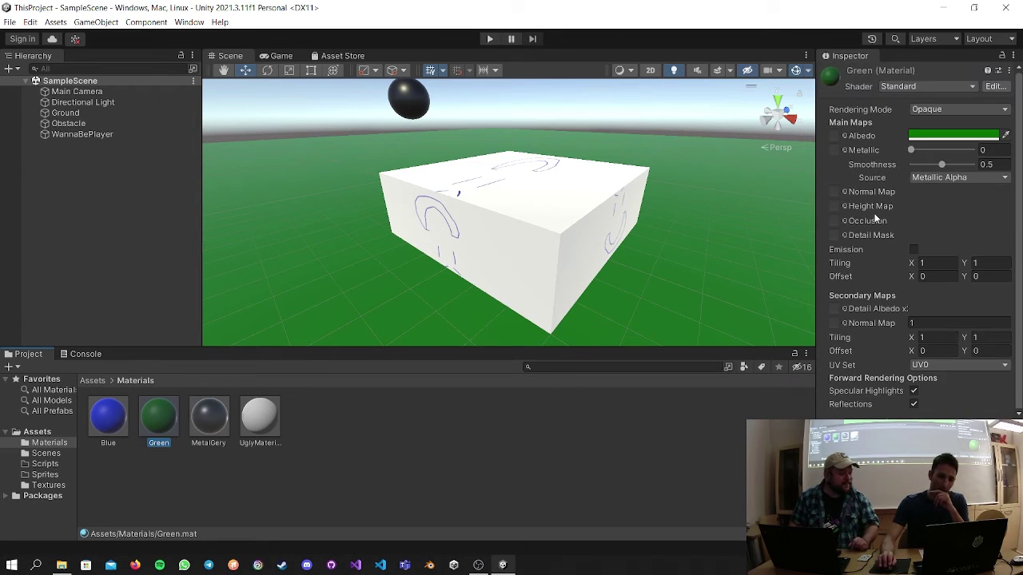
pyautogui.click(271, 436)
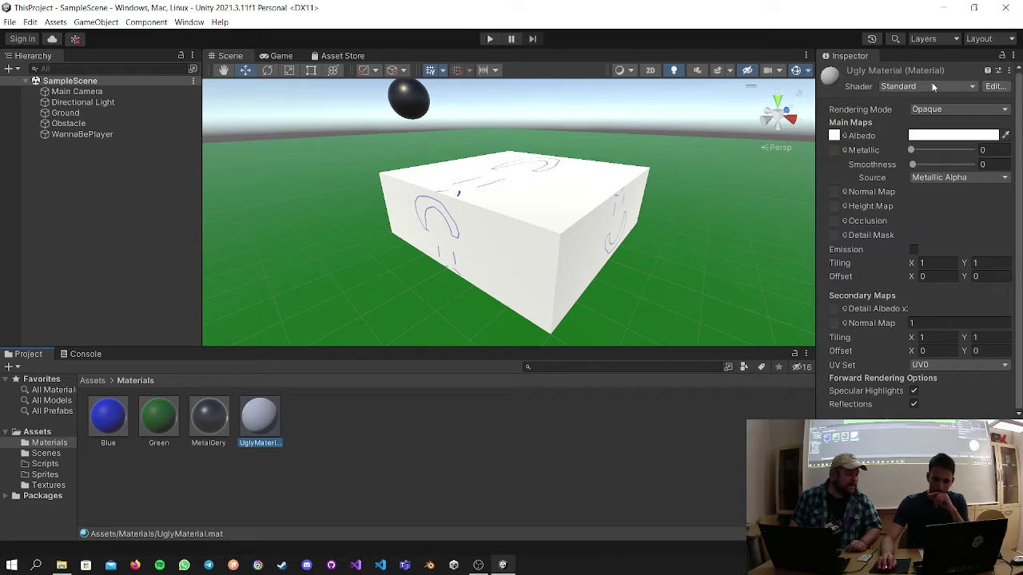
pyautogui.click(843, 137)
pyautogui.click(605, 192)
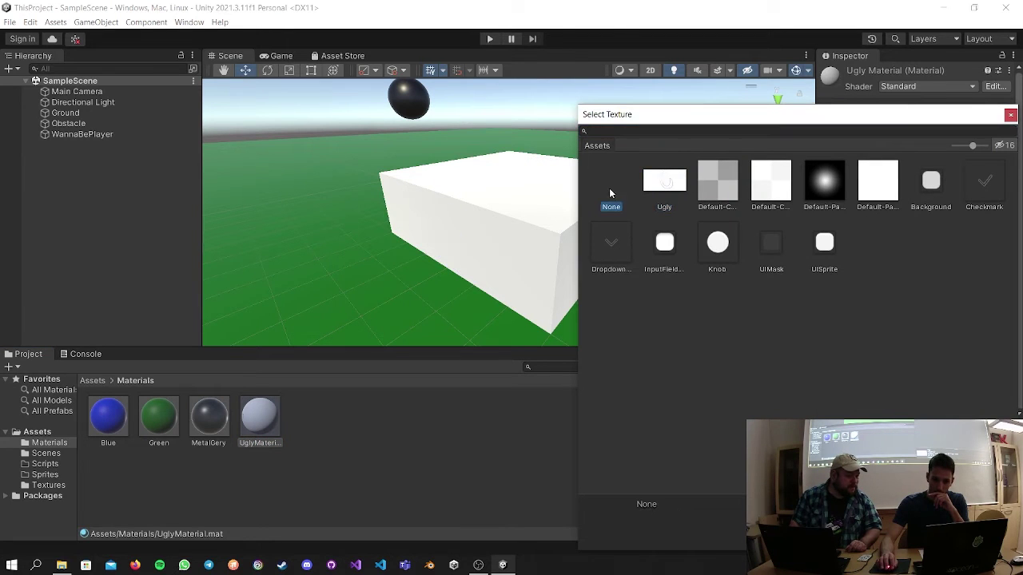
pyautogui.click(1011, 116)
pyautogui.click(959, 137)
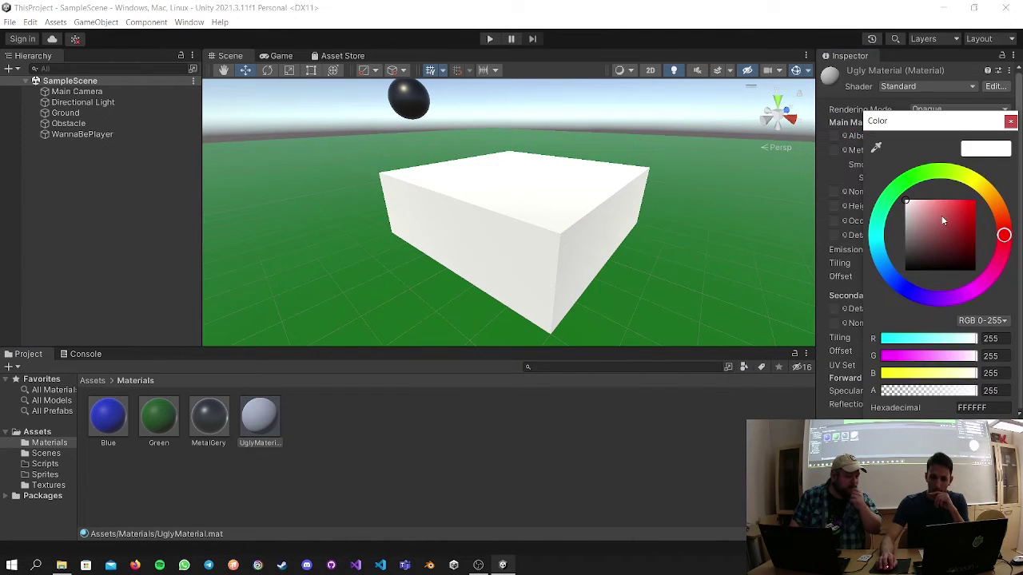
pyautogui.click(975, 270)
pyautogui.click(1010, 121)
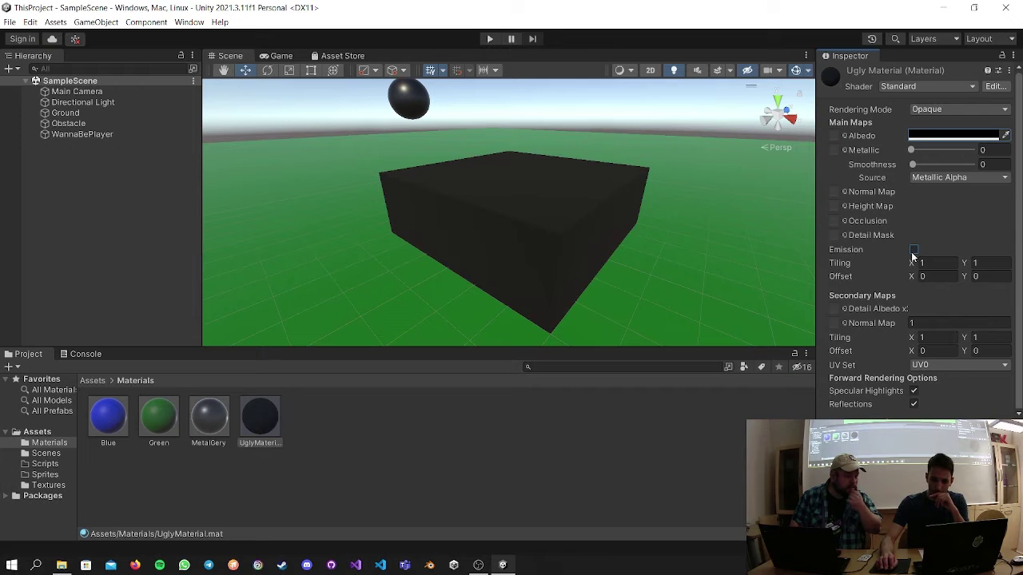
# Enable emission on Ugly Material with the Ugly texture as its emission map.
pyautogui.click(914, 250)
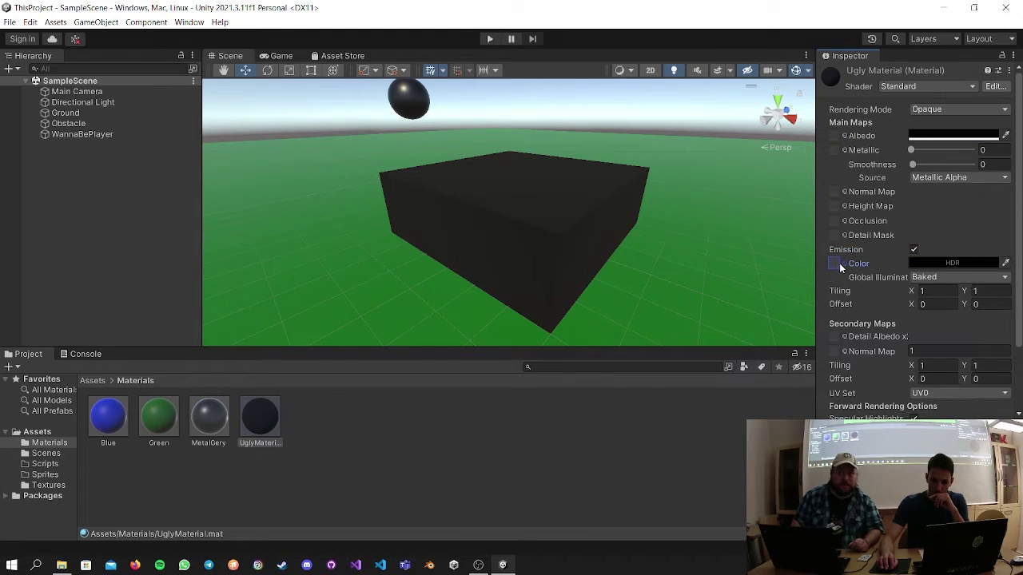
pyautogui.click(837, 265)
pyautogui.click(665, 182)
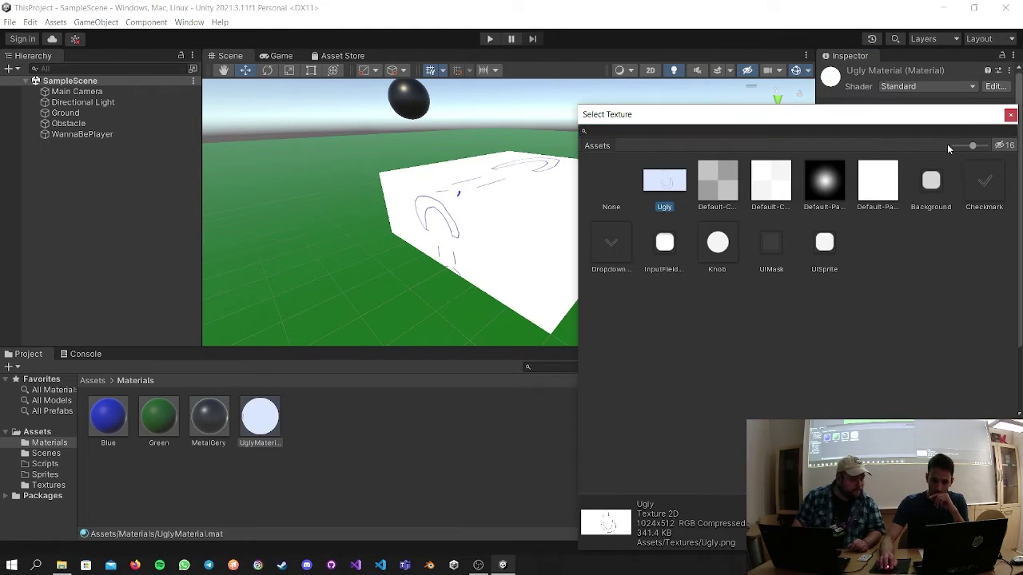
pyautogui.click(1010, 114)
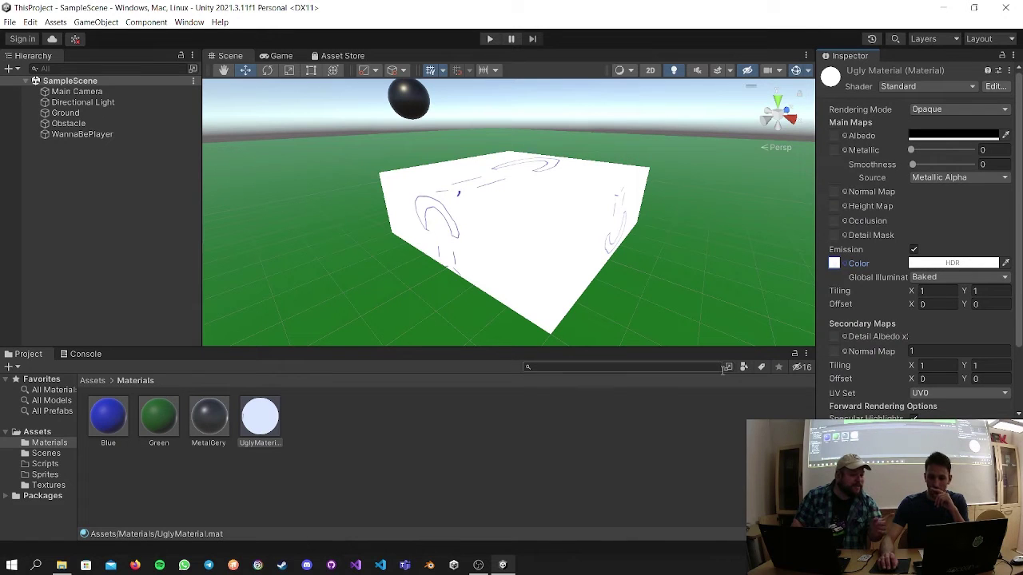
# Open the Ugly texture's import settings, keeping Input Texture Alpha and Alpha Is Transparency off.
pyautogui.click(93, 381)
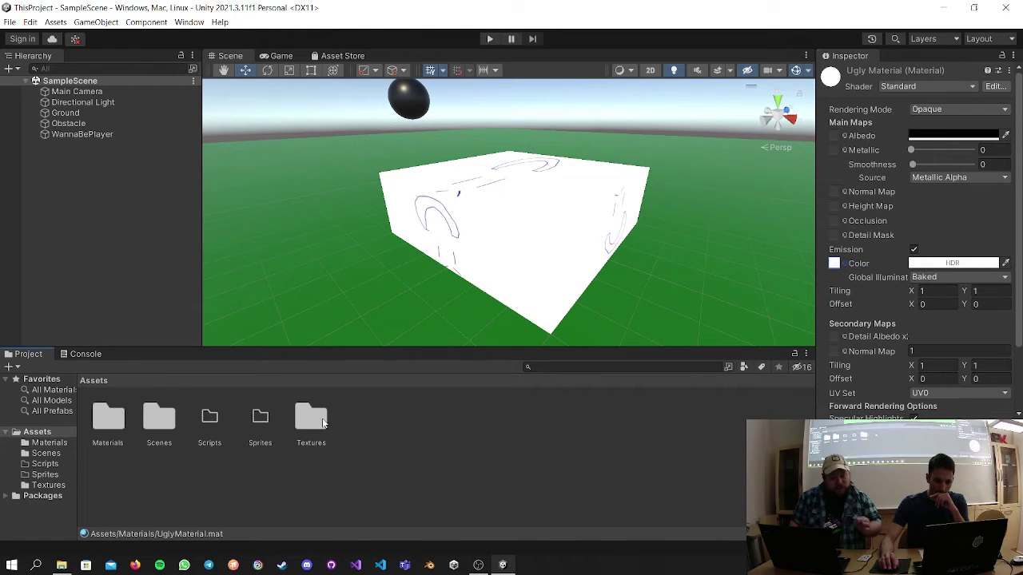
pyautogui.click(311, 419)
pyautogui.doubleClick(307, 425)
pyautogui.click(109, 416)
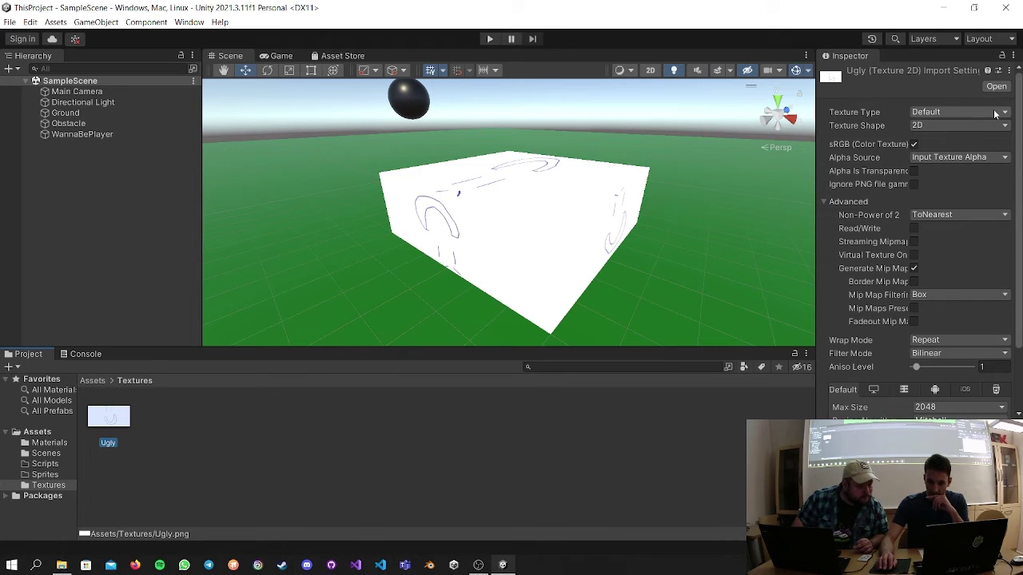
pyautogui.click(986, 161)
pyautogui.click(948, 150)
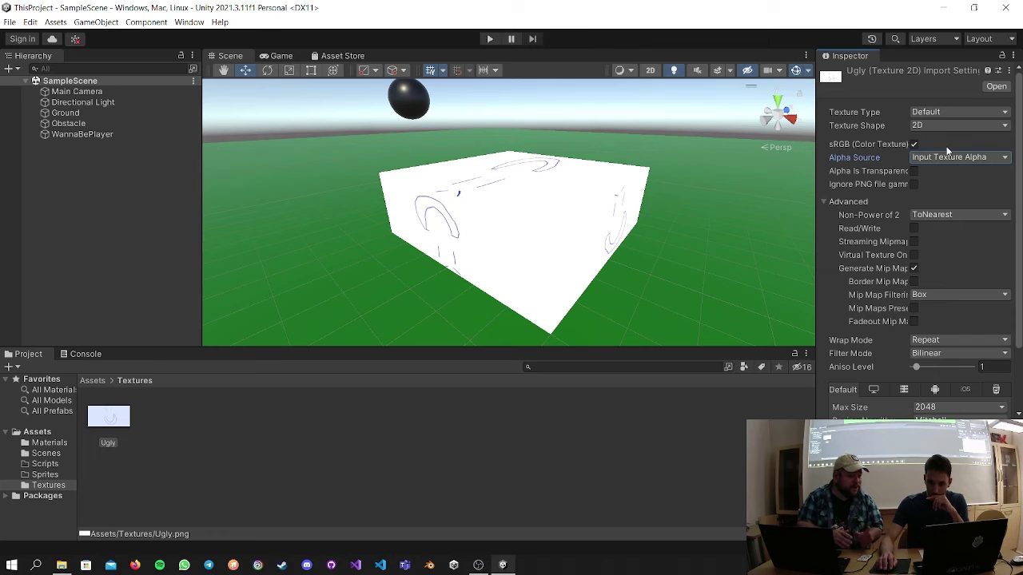
pyautogui.click(914, 171)
pyautogui.click(915, 172)
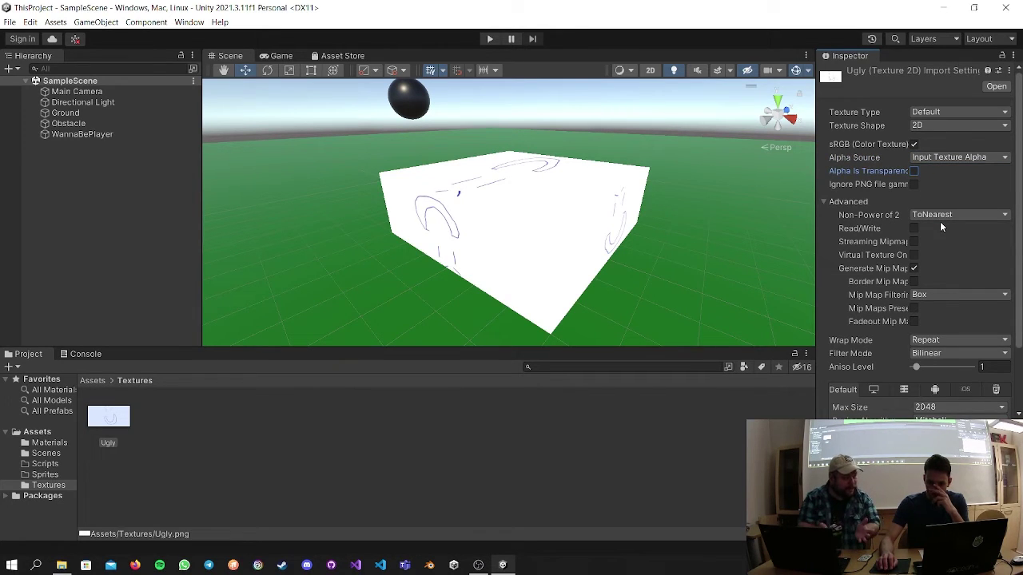
pyautogui.click(941, 7)
# Search Windows for 'pain' and launch Paint 3D from the results.
pyautogui.rightClick(284, 286)
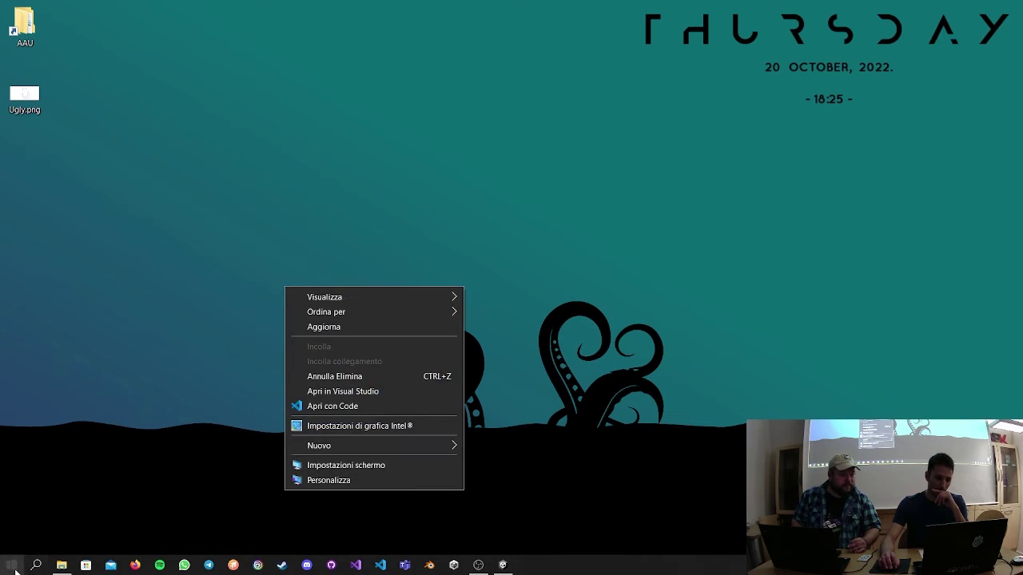
pyautogui.click(24, 569)
pyautogui.click(24, 569)
pyautogui.click(36, 565)
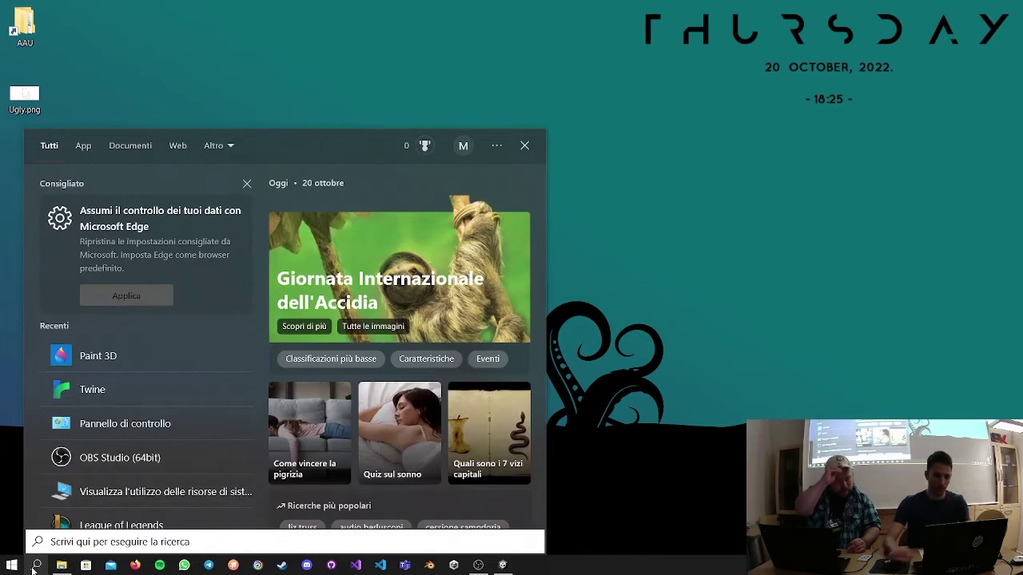
pyautogui.write('pain')
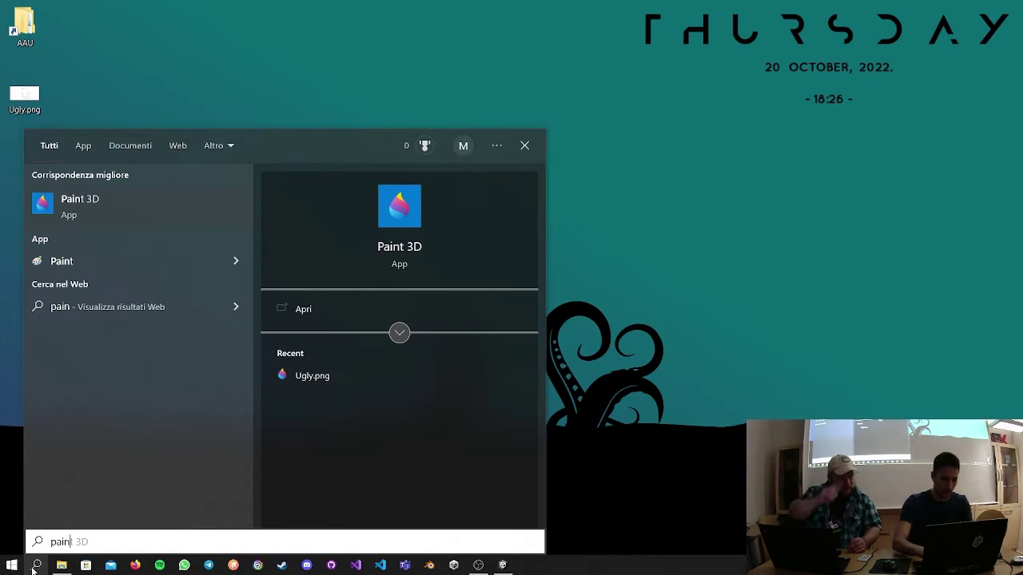
pyautogui.click(142, 213)
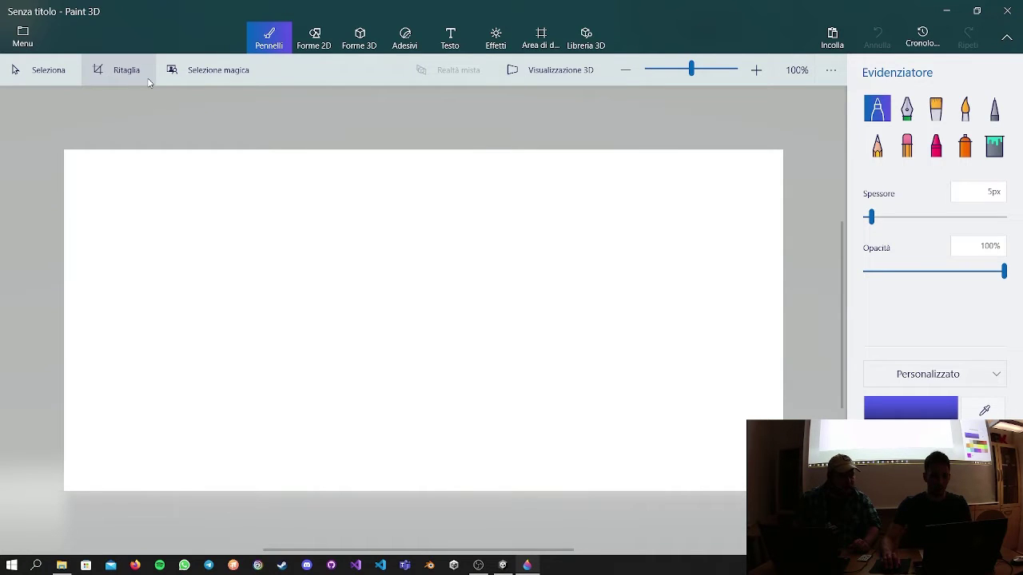
# Make the canvas transparent and paint a light watercolour smiley: mouth and two eyes.
pyautogui.click(531, 37)
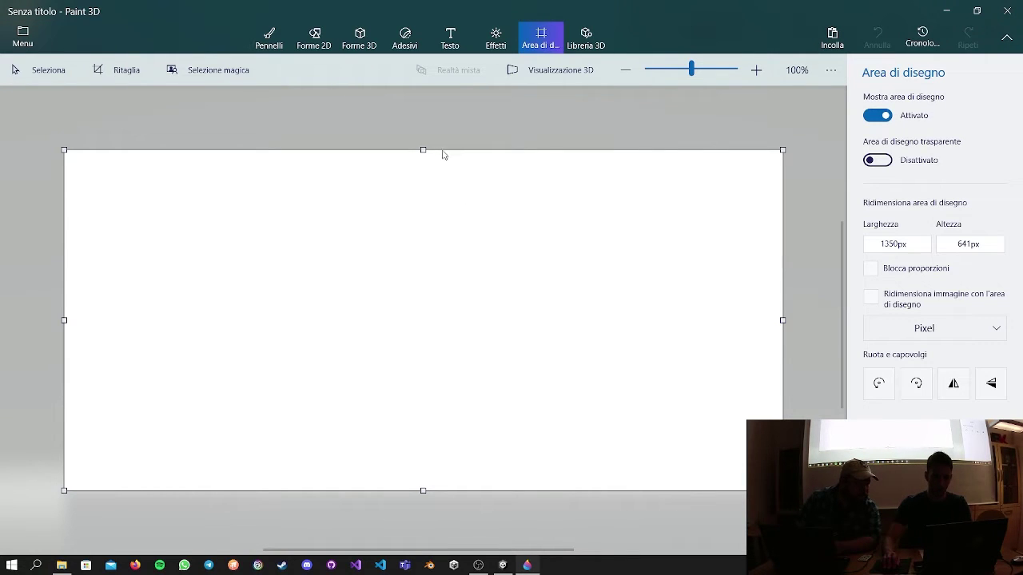
pyautogui.click(878, 161)
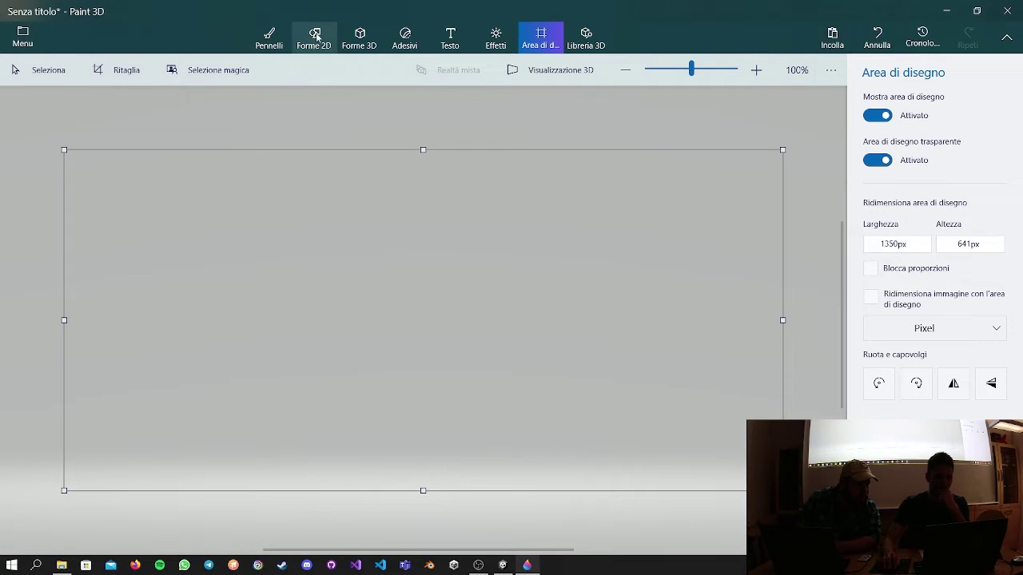
pyautogui.click(281, 38)
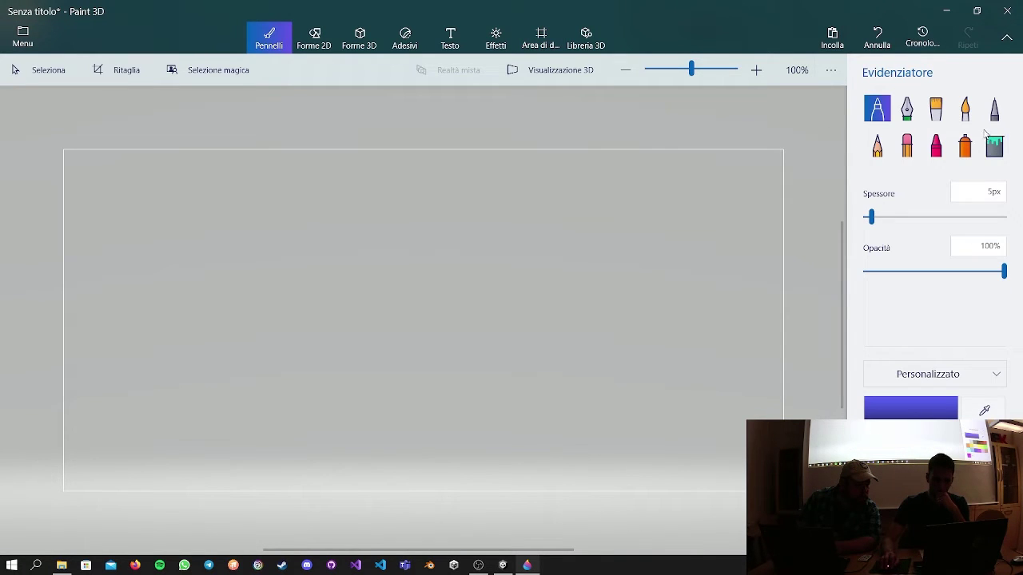
pyautogui.click(963, 116)
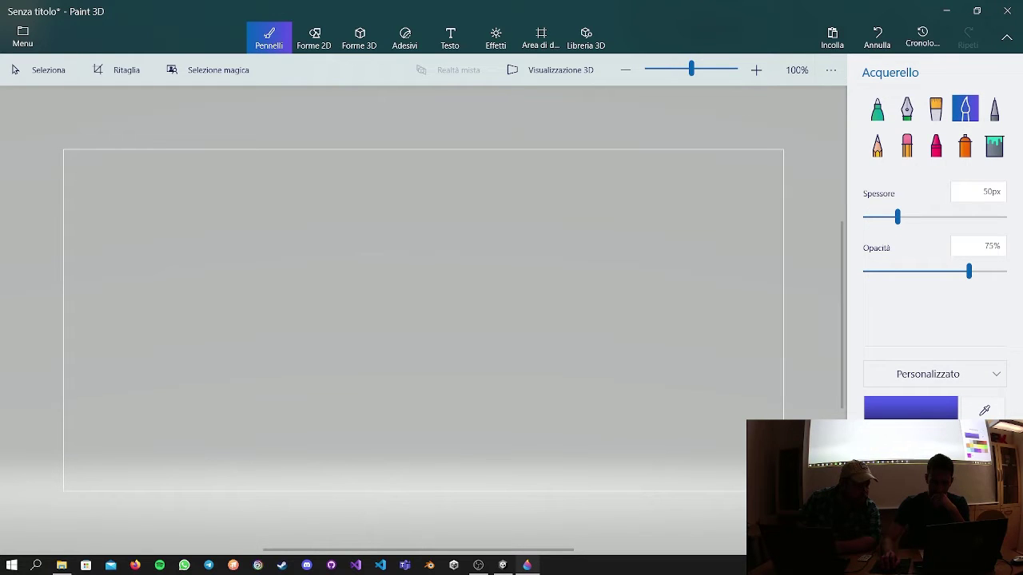
pyautogui.click(984, 411)
pyautogui.moveTo(354, 353)
pyautogui.mouseDown()
pyautogui.moveTo(357, 411)
pyautogui.moveTo(473, 461)
pyautogui.moveTo(534, 352)
pyautogui.mouseUp()
pyautogui.moveTo(405, 276); pyautogui.dragTo(413, 237)
pyautogui.moveTo(464, 290); pyautogui.dragTo(474, 242)
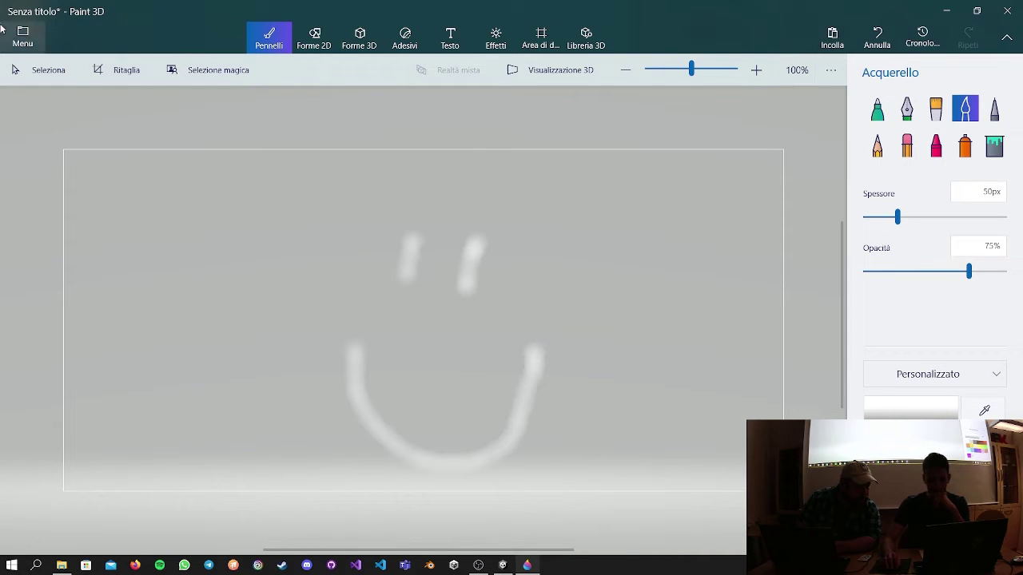
# Save the drawing as TransparentUgly.png on the desktop and close Paint 3D without saving the project.
pyautogui.click(22, 36)
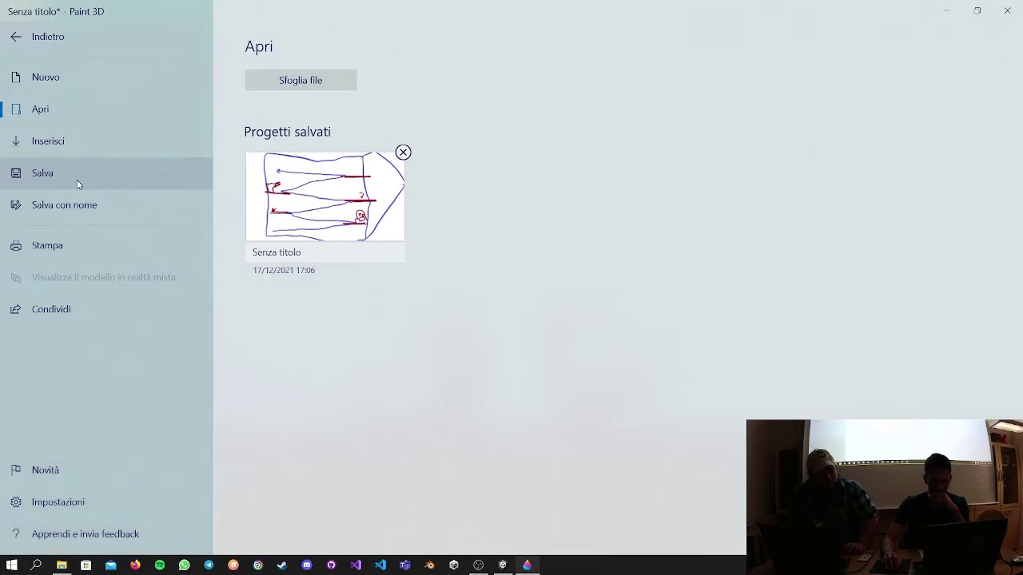
pyautogui.click(91, 204)
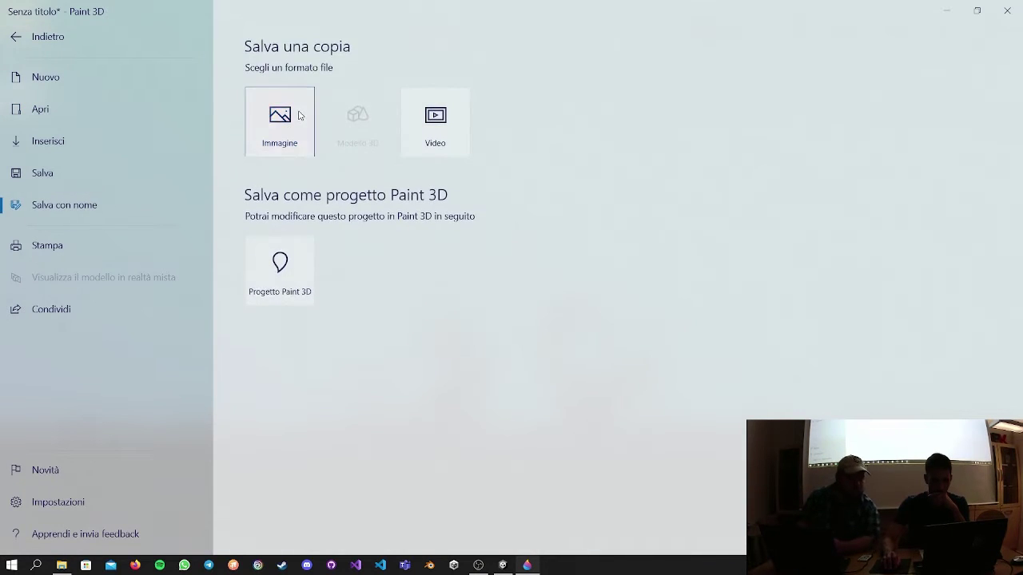
pyautogui.click(294, 116)
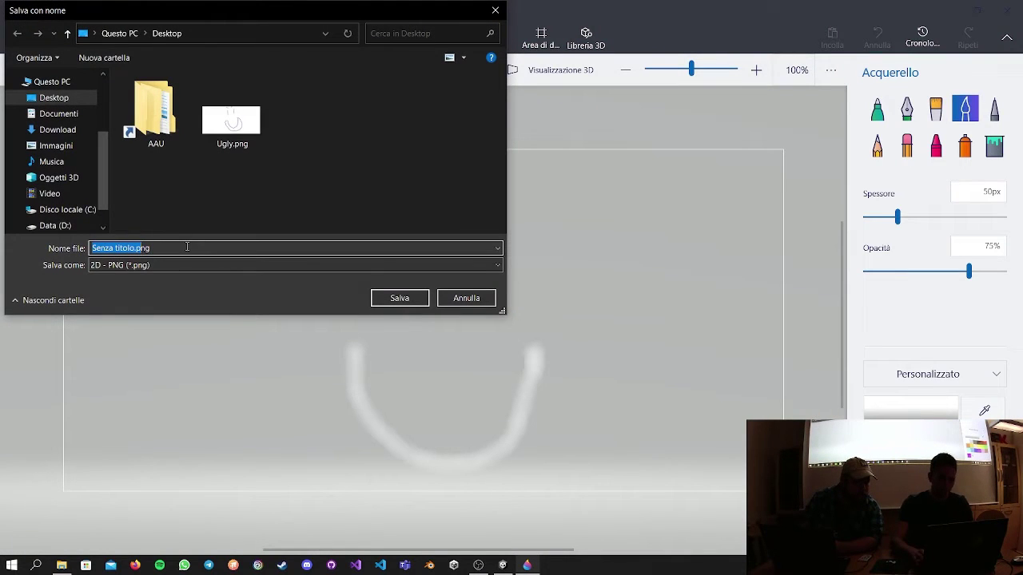
pyautogui.write('Tran')
pyautogui.write('spare')
pyautogui.write('ntUgly')
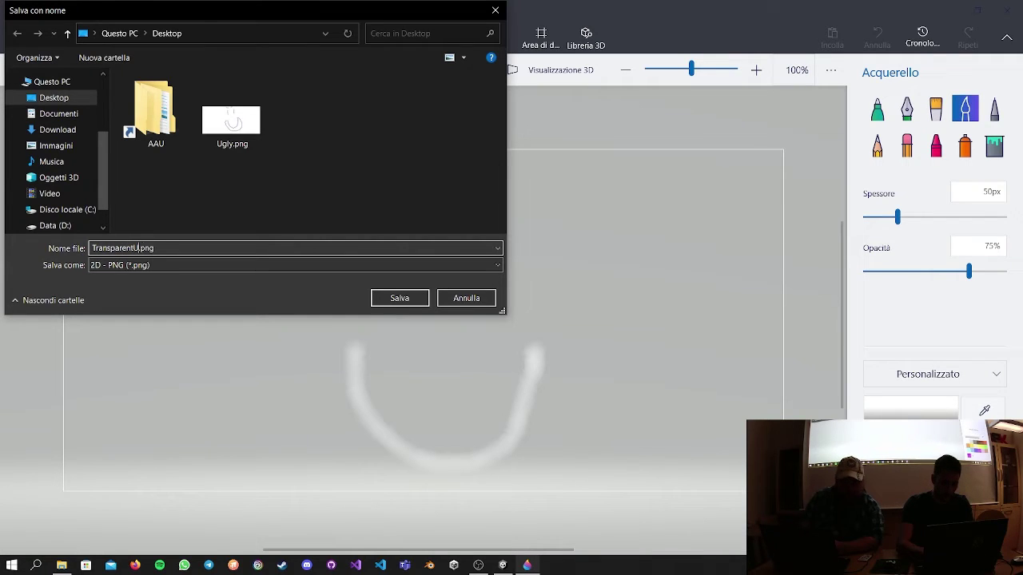
pyautogui.click(413, 297)
pyautogui.click(1011, 6)
pyautogui.click(491, 312)
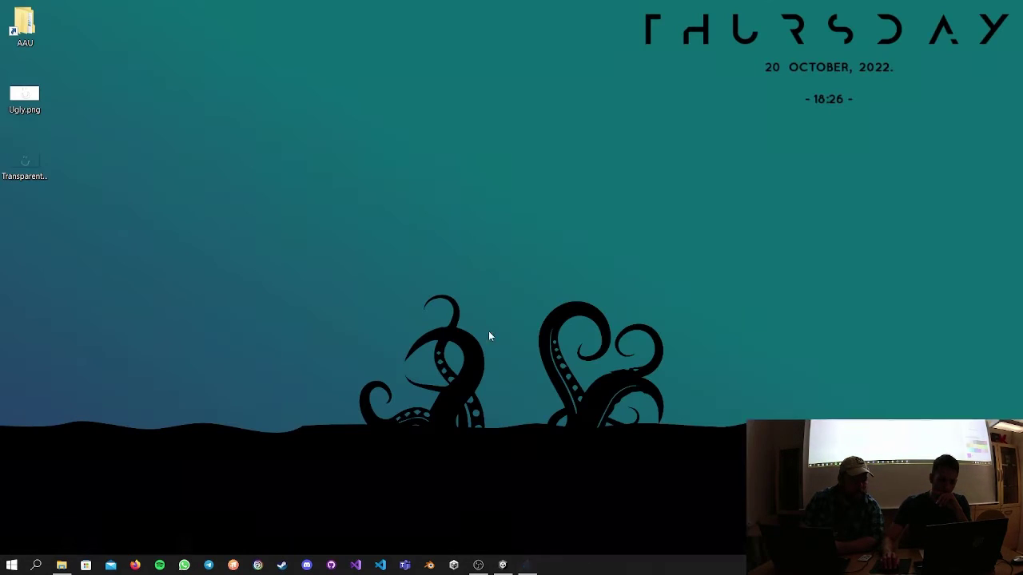
# Import TransparentUgly.png into Unity's Textures folder, then open the Materials folder.
pyautogui.moveTo(27, 165); pyautogui.dragTo(387, 437)
pyautogui.hotkey('alt', 'Tab')
pyautogui.press('Tab')
pyautogui.press('Tab')
pyautogui.press('Tab')
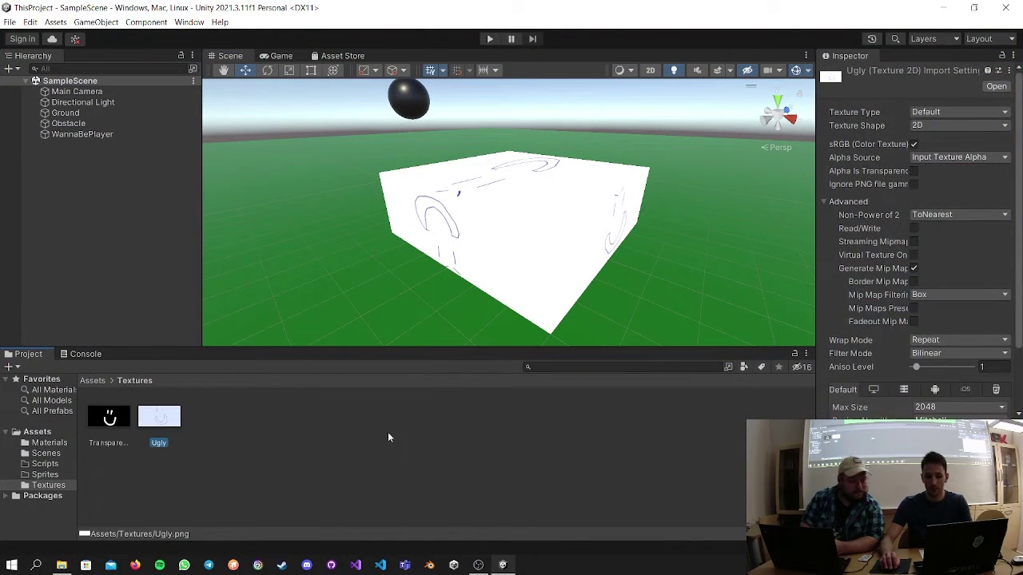
pyautogui.click(122, 419)
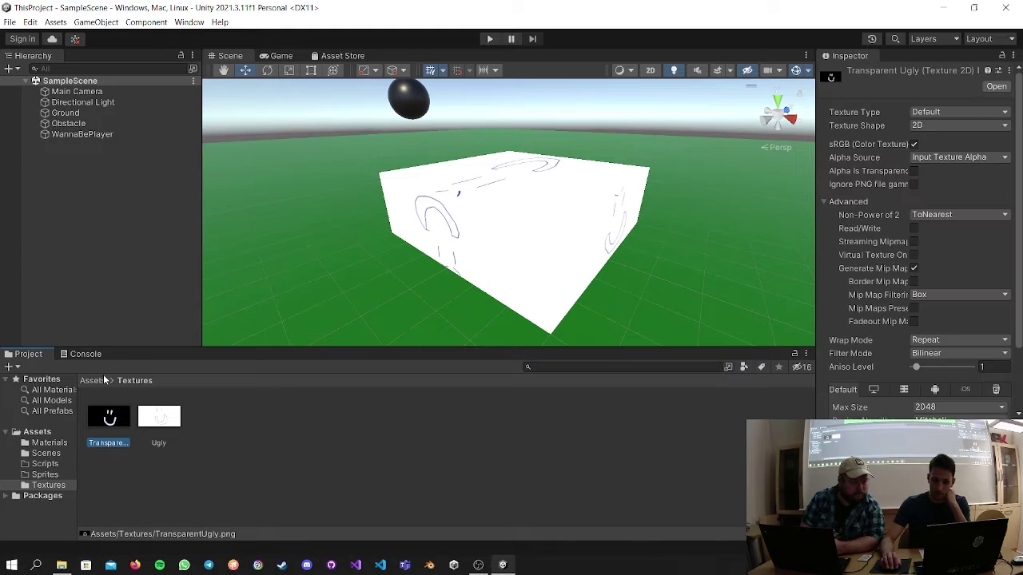
pyautogui.click(101, 380)
pyautogui.click(179, 424)
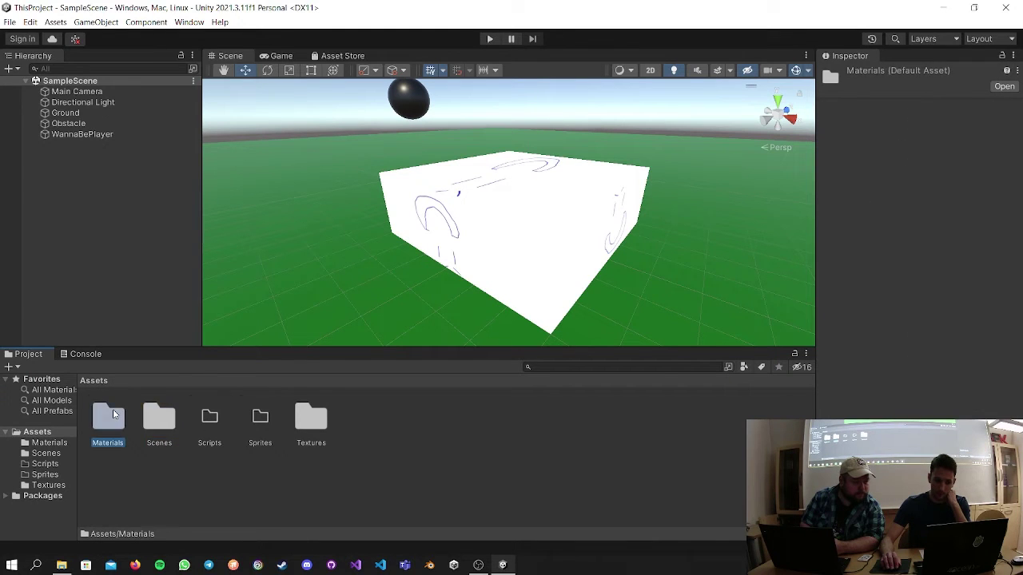
pyautogui.doubleClick(108, 417)
# Create a new material in Materials named TransparentUgly.
pyautogui.rightClick(326, 437)
pyautogui.moveTo(443, 136)
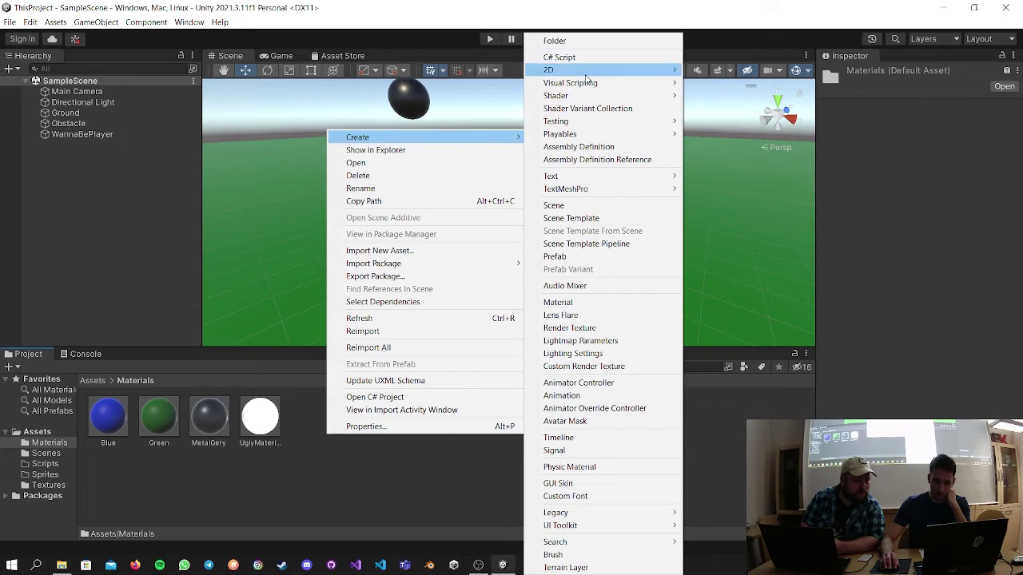
pyautogui.click(583, 303)
pyautogui.write('TransparentUgly')
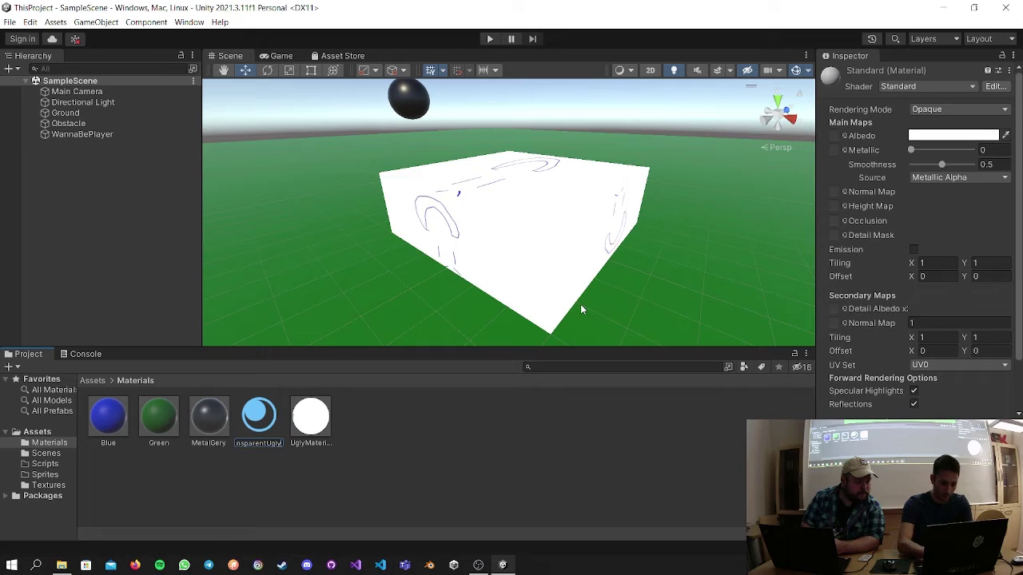
pyautogui.press('Return')
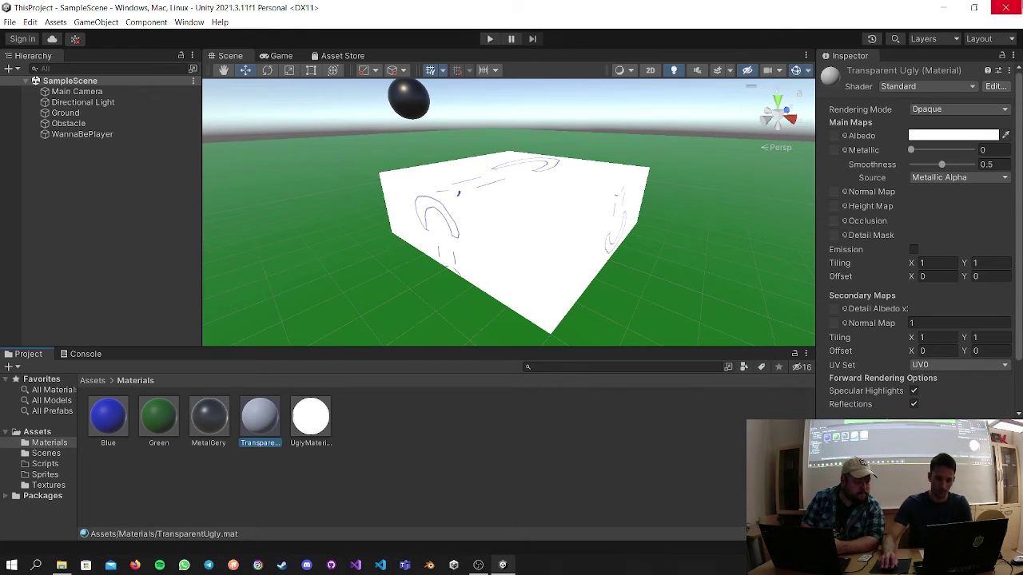
pyautogui.click(138, 387)
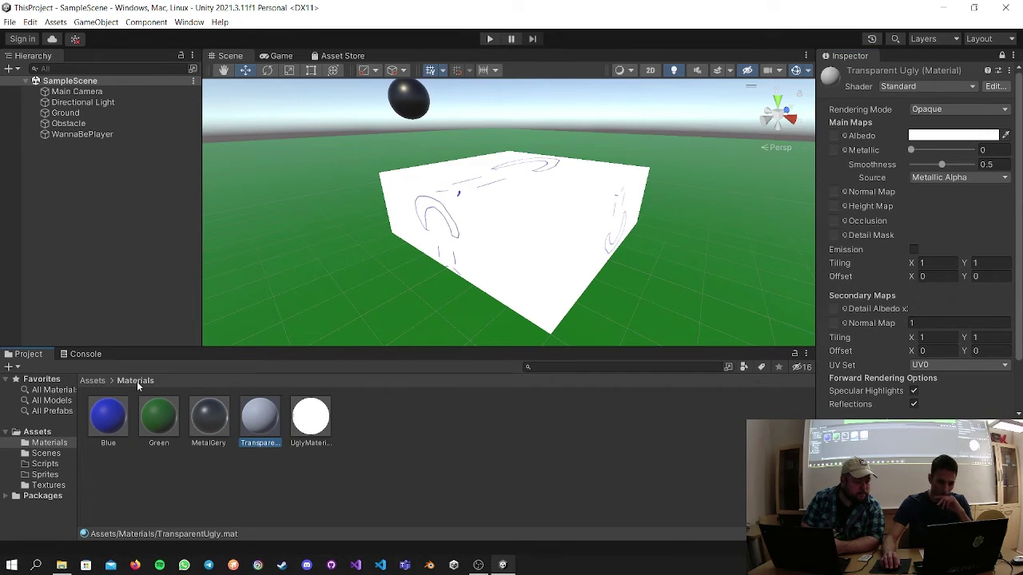
# Drag the Transparent texture from Textures into the material's emission slot and enable emission.
pyautogui.click(93, 382)
pyautogui.doubleClick(311, 417)
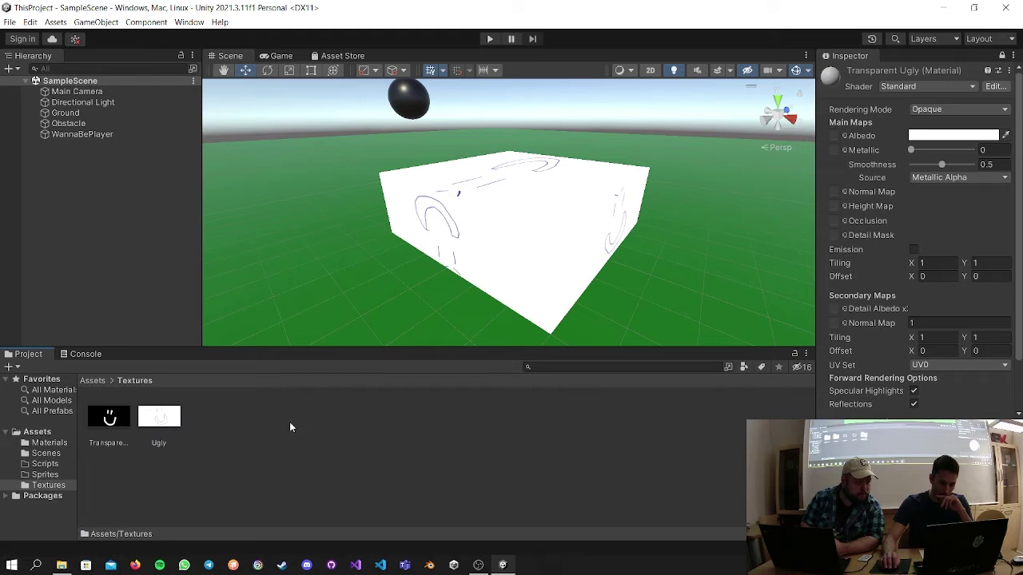
pyautogui.moveTo(118, 418); pyautogui.dragTo(917, 249)
pyautogui.click(917, 249)
# Set the Transparent texture as emission map and apply TransparentUgly to the Obstacle cube.
pyautogui.click(841, 265)
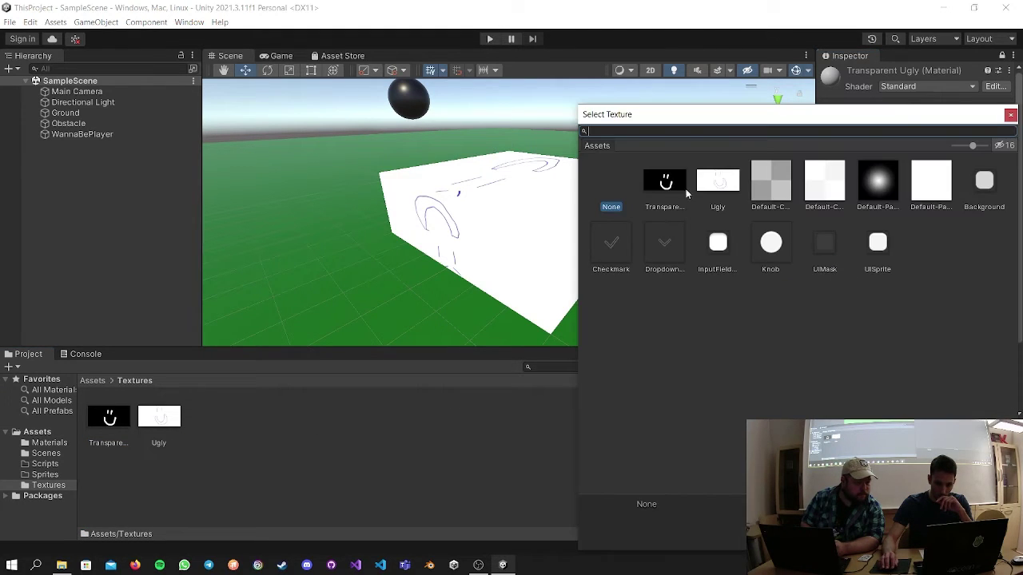
pyautogui.click(683, 184)
pyautogui.doubleClick(670, 172)
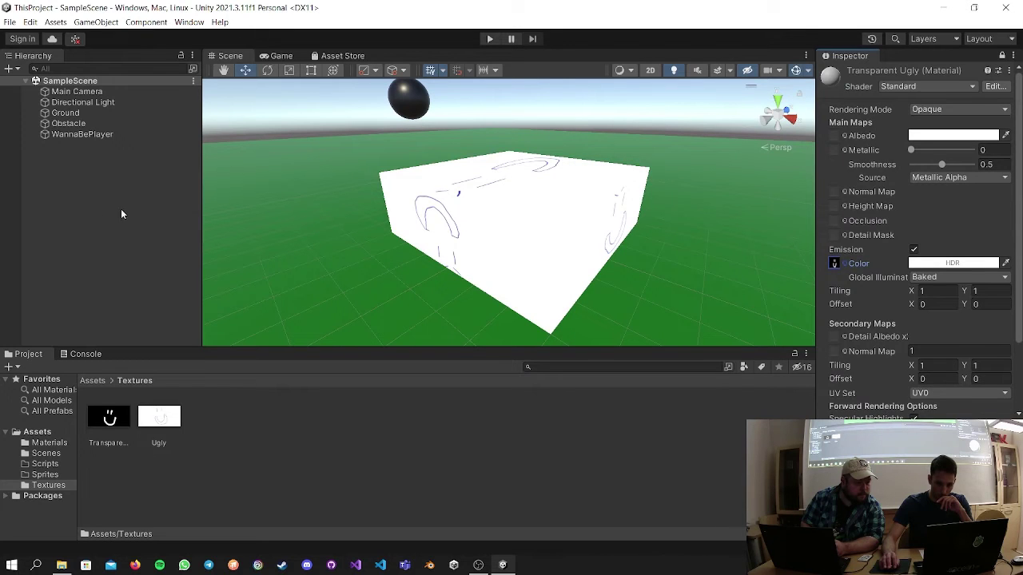
pyautogui.click(93, 382)
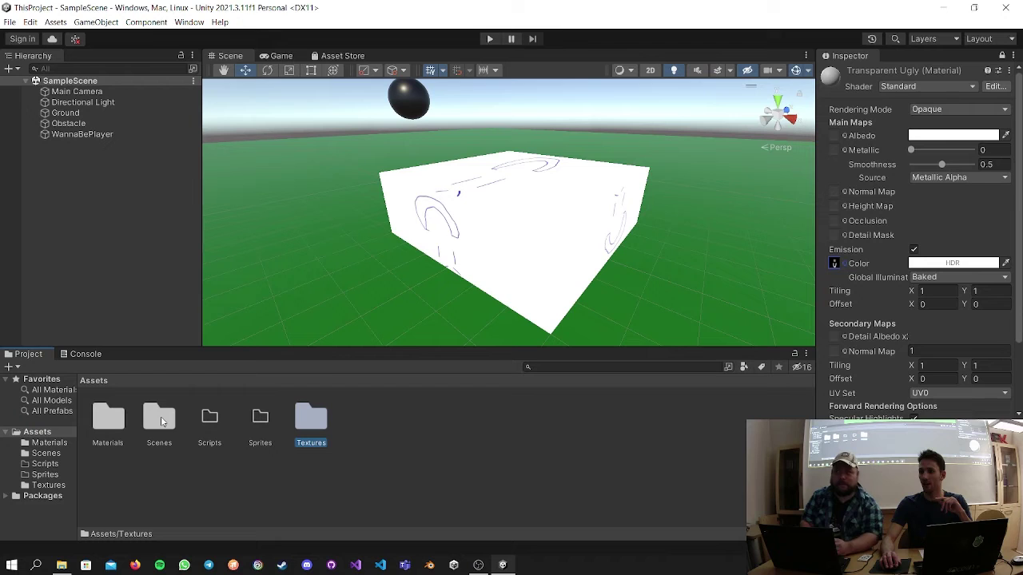
pyautogui.doubleClick(116, 426)
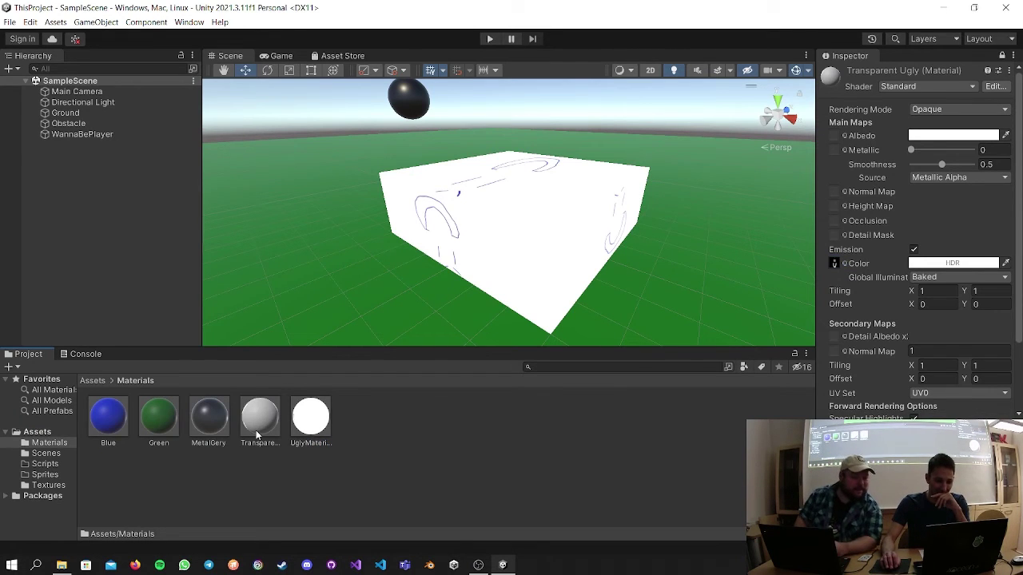
pyautogui.moveTo(323, 421); pyautogui.dragTo(94, 127)
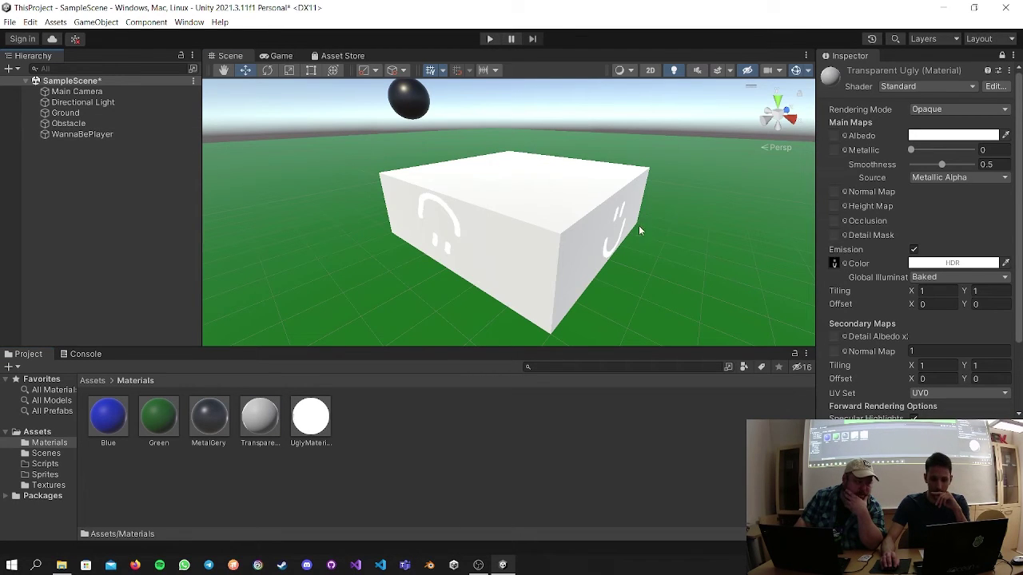
pyautogui.click(93, 381)
# Make the albedo black, emission an orange-yellow HDR colour, and global illumination Realtime.
pyautogui.click(959, 140)
pyautogui.moveTo(940, 228); pyautogui.dragTo(974, 279)
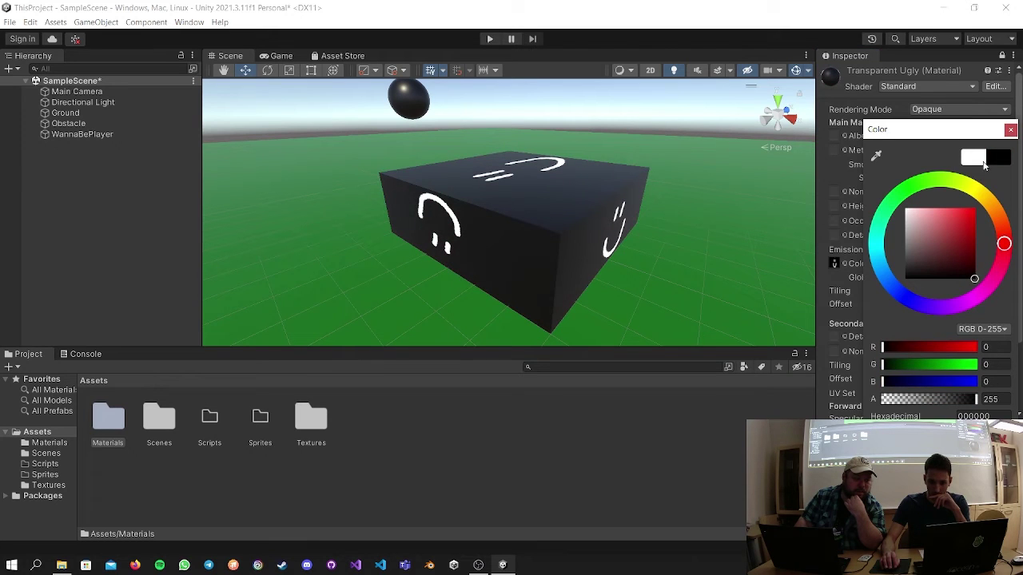
pyautogui.click(1009, 130)
pyautogui.click(951, 262)
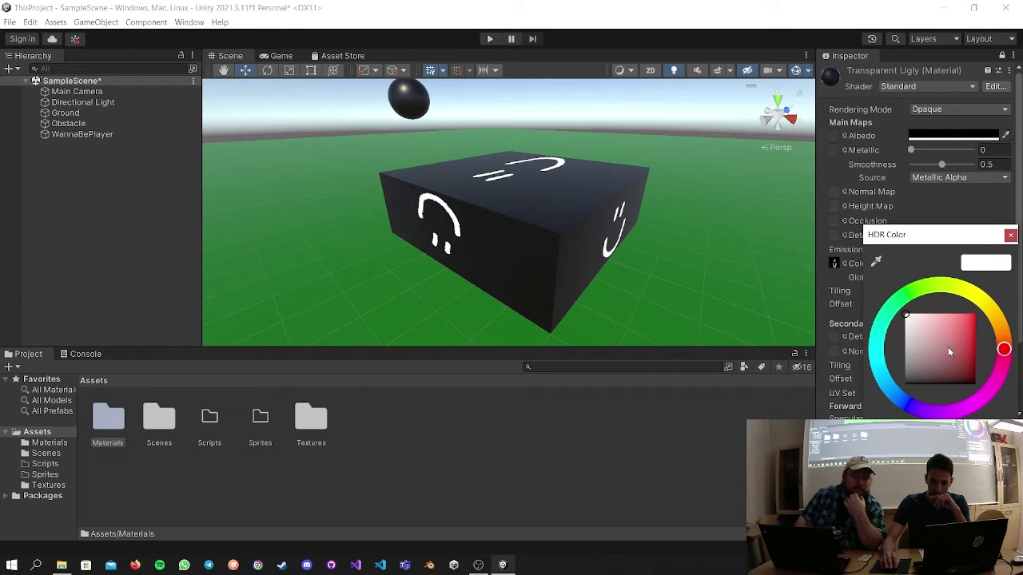
pyautogui.moveTo(944, 340); pyautogui.dragTo(975, 315)
pyautogui.click(1001, 324)
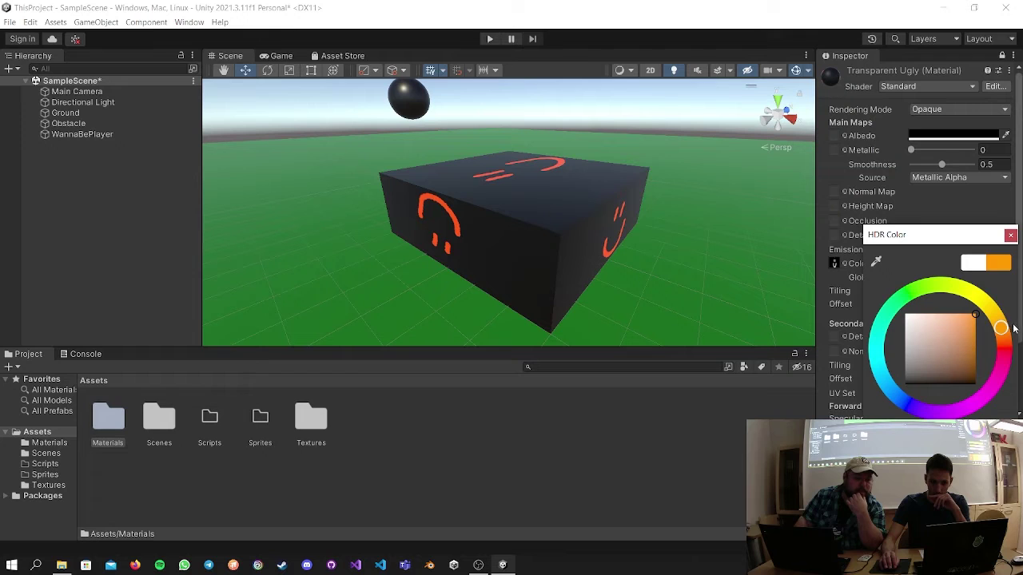
pyautogui.click(1004, 339)
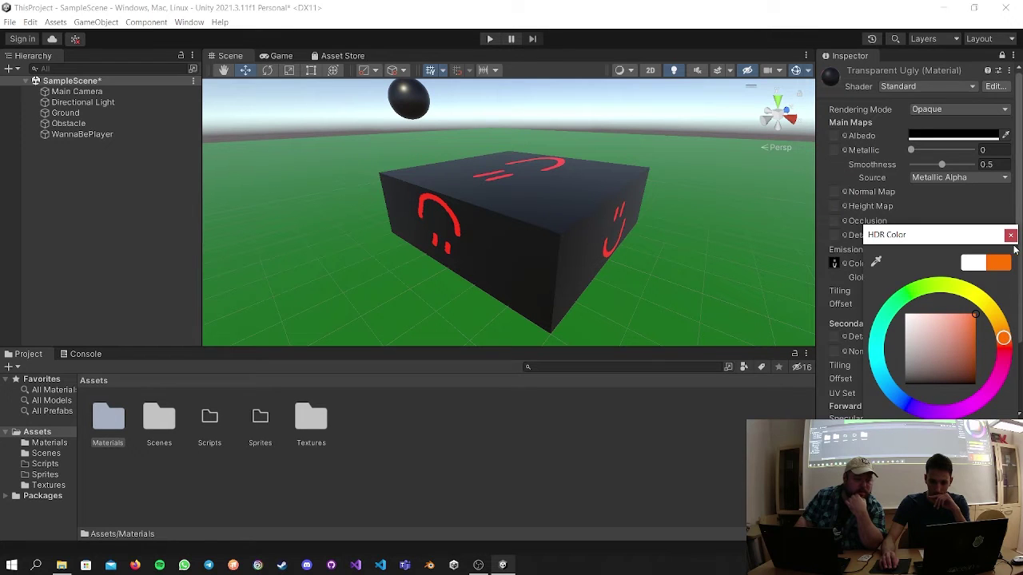
pyautogui.click(1010, 235)
pyautogui.click(925, 277)
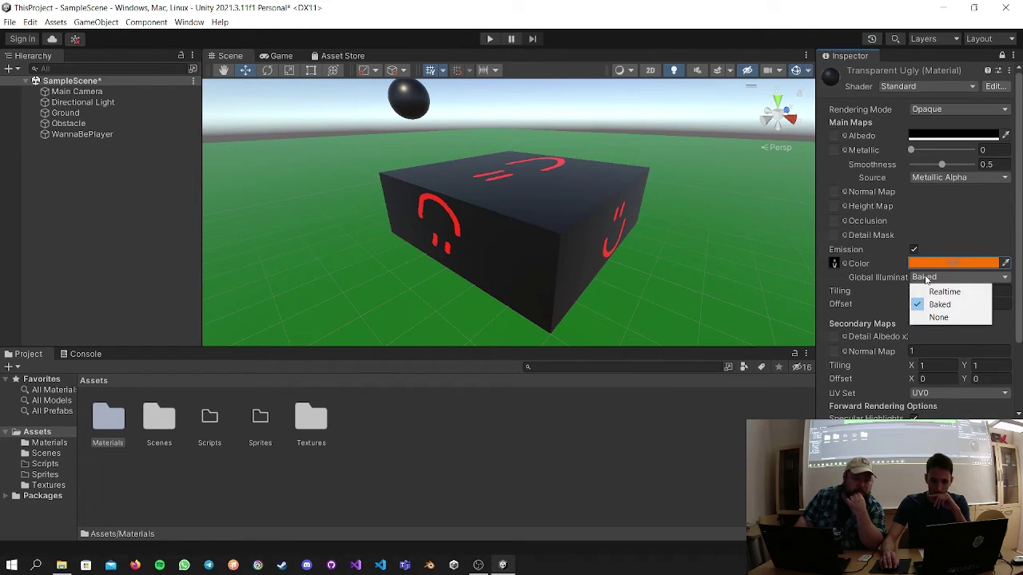
pyautogui.click(933, 290)
pyautogui.click(953, 263)
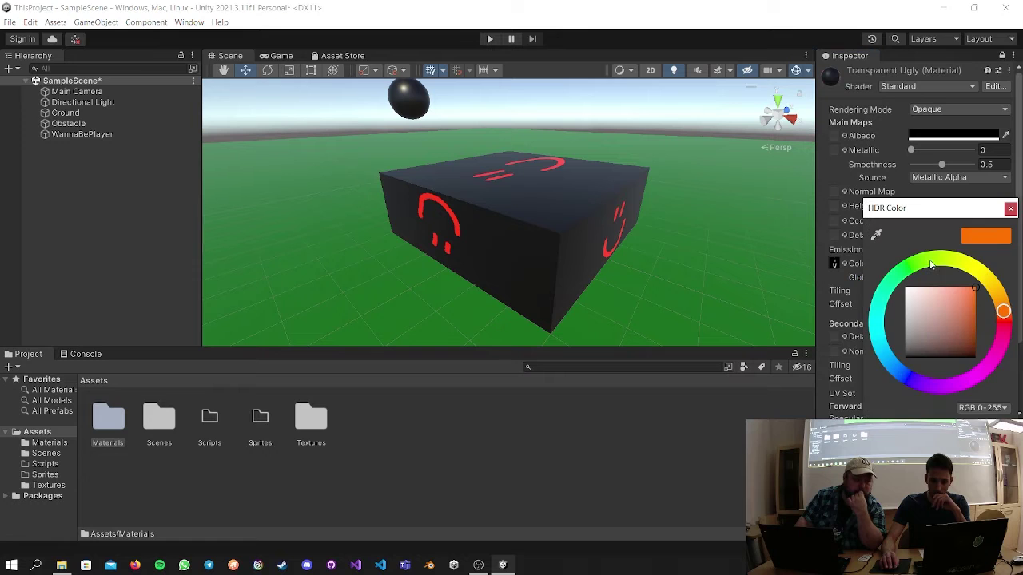
pyautogui.click(1010, 208)
# Orbit and zoom out to view the whole cube, then save the scene with Ctrl+S.
pyautogui.moveTo(773, 222); pyautogui.dragTo(630, 201)
pyautogui.moveTo(616, 241); pyautogui.dragTo(619, 251)
pyautogui.scroll(-3, 608, 243)
pyautogui.scroll(-2, 622, 252)
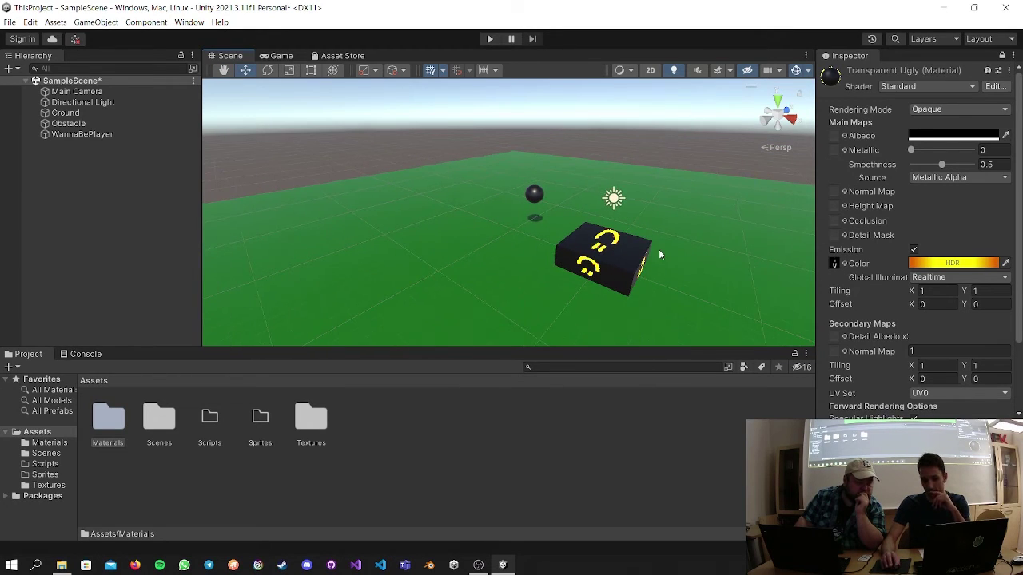
pyautogui.hotkey('ctrl', 's')
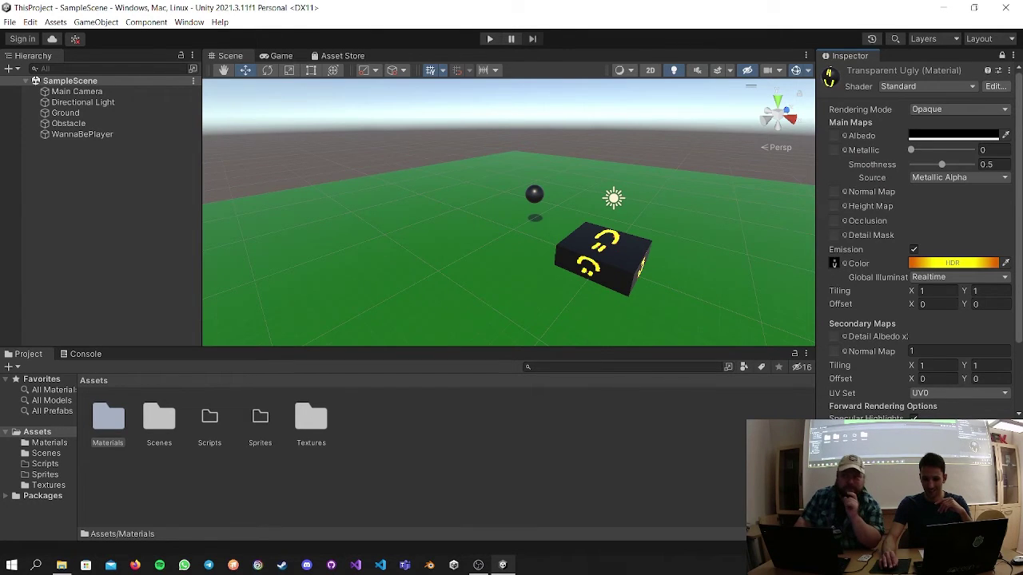
pyautogui.click(572, 458)
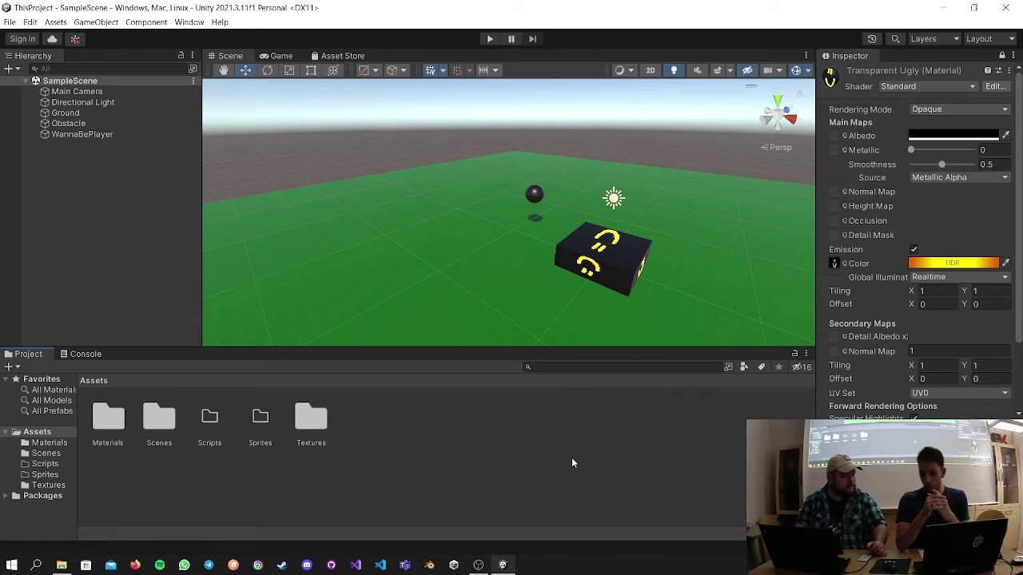
# Orbit the Scene view around the cube, open Materials and unlock the Inspector.
pyautogui.scroll(2, 661, 257)
pyautogui.moveTo(662, 257); pyautogui.dragTo(670, 265, button='middle')
pyautogui.keyDown('alt'); pyautogui.moveTo(670, 265); pyautogui.dragTo(620, 267); pyautogui.keyUp('alt')
pyautogui.doubleClick(106, 422)
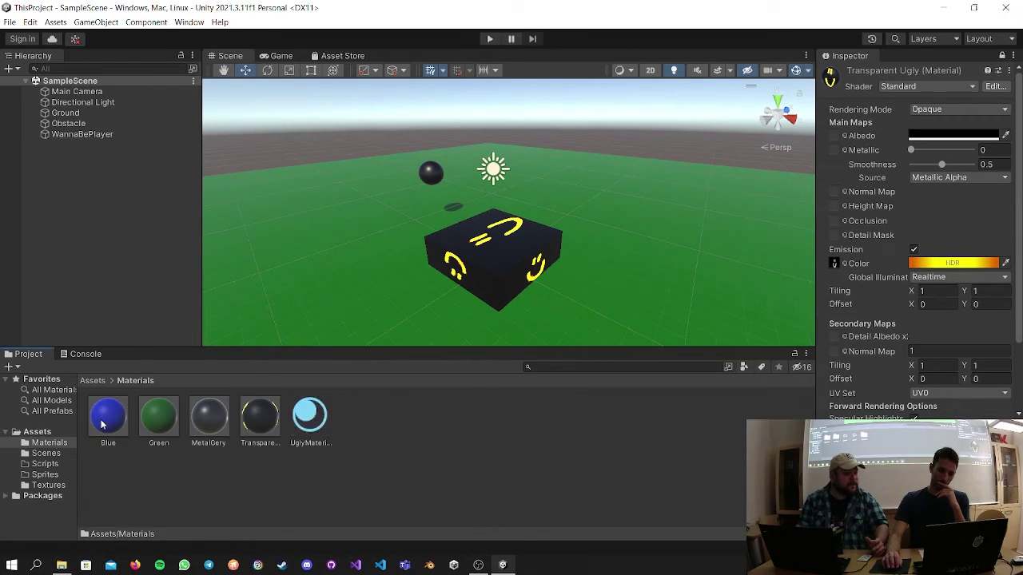
pyautogui.click(1003, 56)
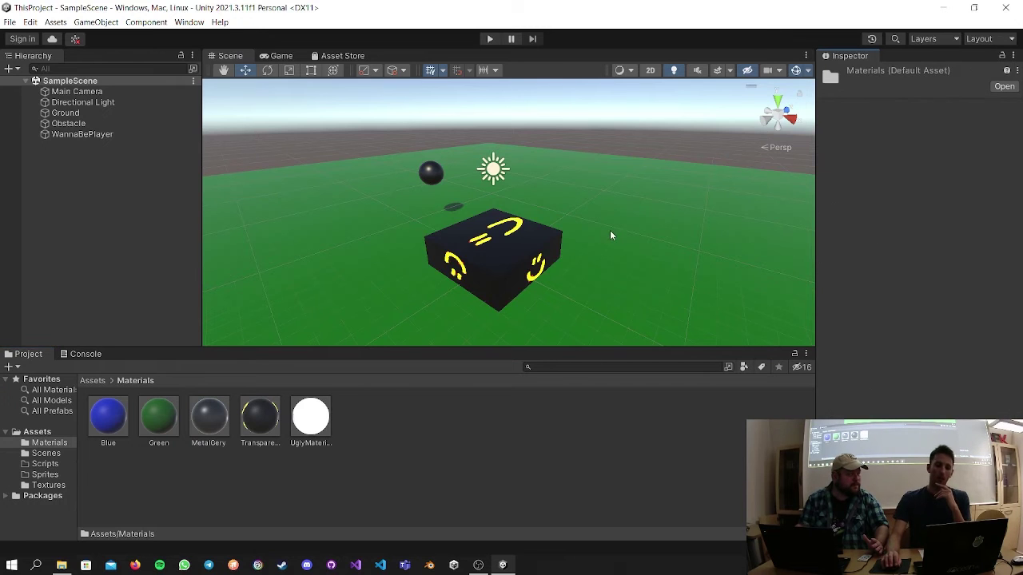
pyautogui.scroll(4, 615, 238)
pyautogui.moveTo(605, 248); pyautogui.dragTo(635, 233, button='middle')
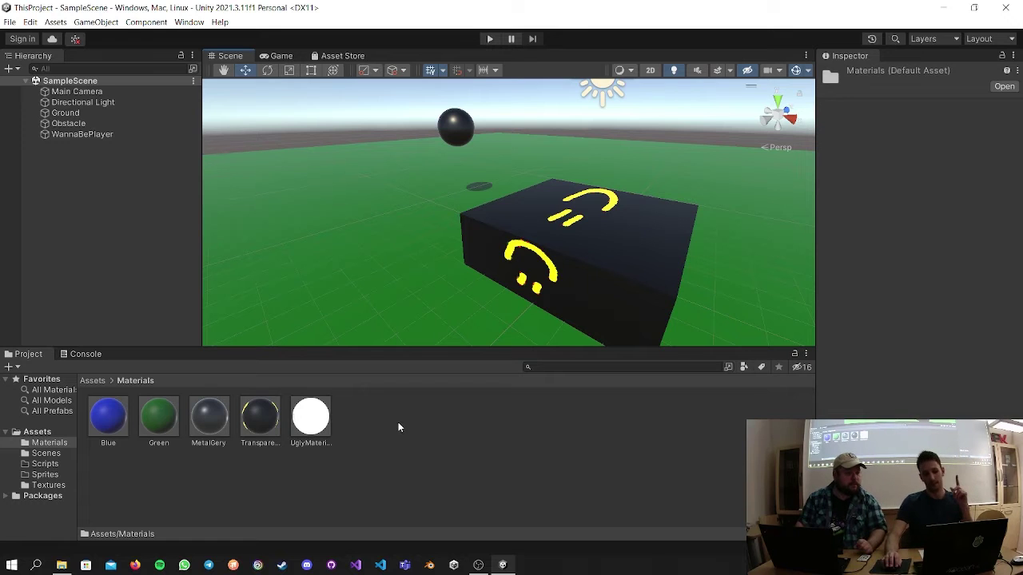
# Test a larger Tiling X on TransparentUgly, then undo it back to 1.
pyautogui.click(259, 417)
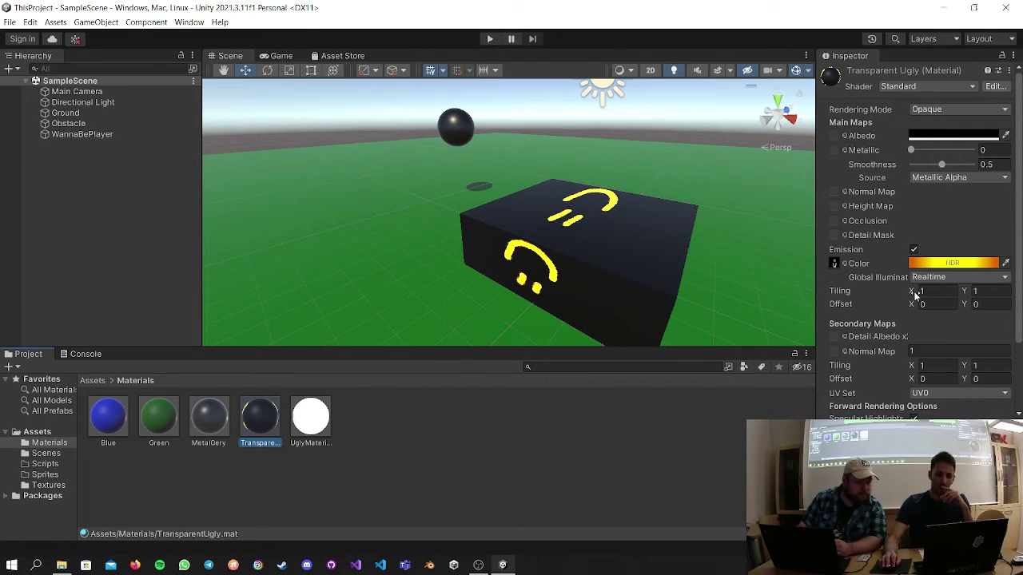
pyautogui.moveTo(915, 295); pyautogui.dragTo(976, 320)
pyautogui.hotkey('ctrl', 'z')
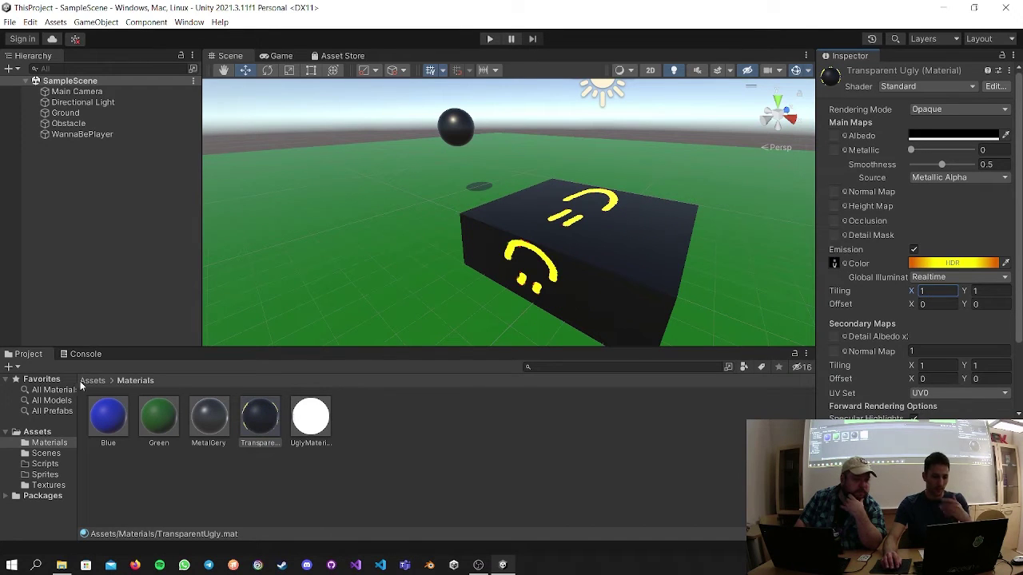
pyautogui.click(91, 380)
# Review the TransparentUgly texture's import settings in the Textures folder.
pyautogui.doubleClick(308, 414)
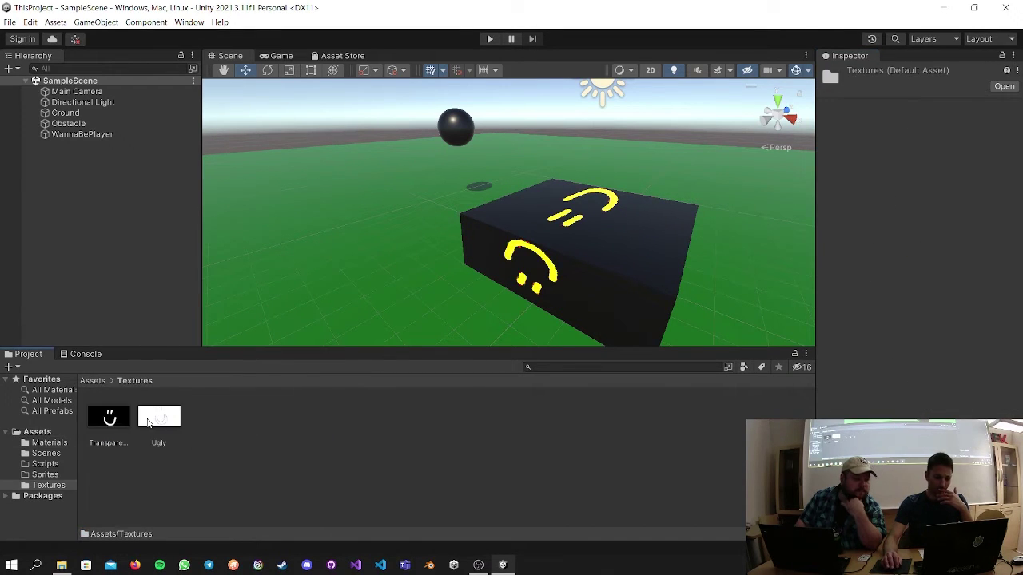
pyautogui.click(108, 416)
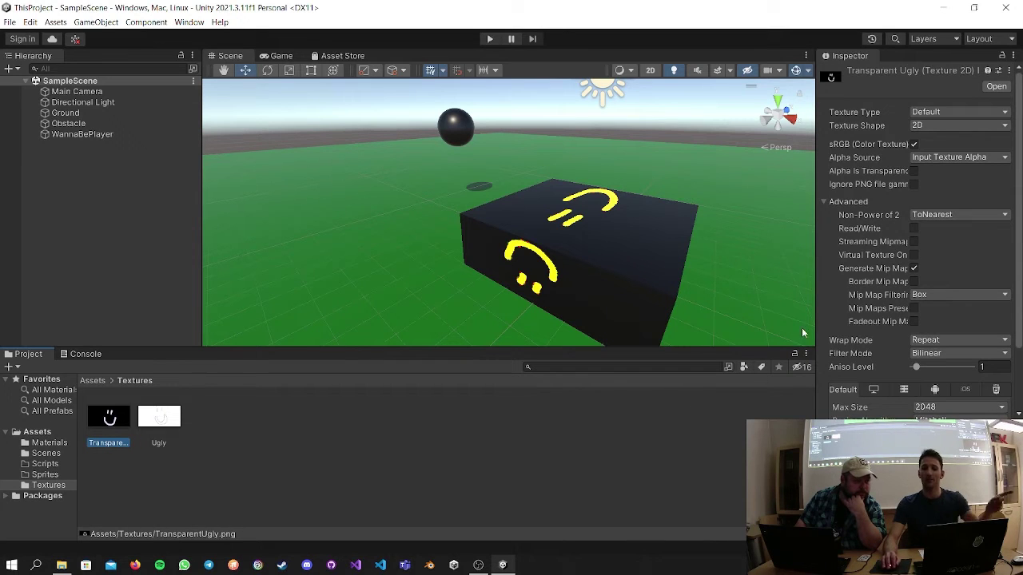
pyautogui.scroll(-3, 918, 325)
pyautogui.scroll(3, 935, 271)
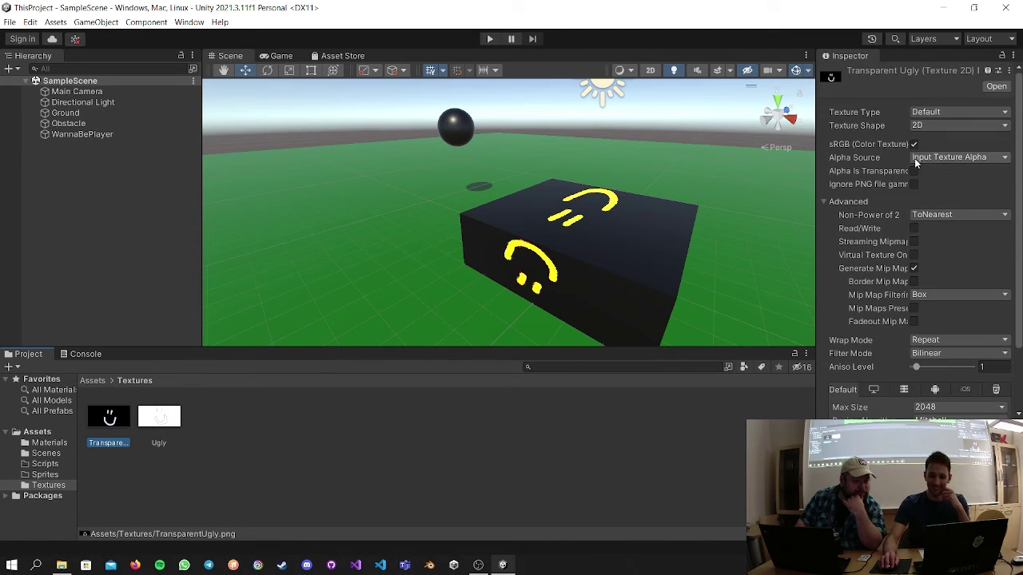
pyautogui.scroll(-3, 949, 287)
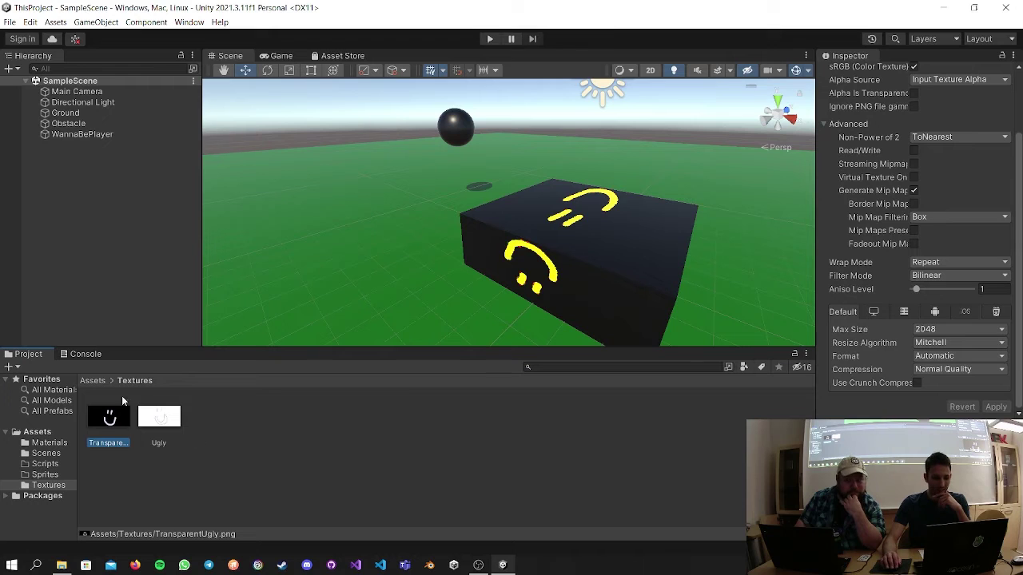
# Open the Materials folder and show Ugly Material's settings in the Inspector.
pyautogui.click(93, 381)
pyautogui.doubleClick(154, 428)
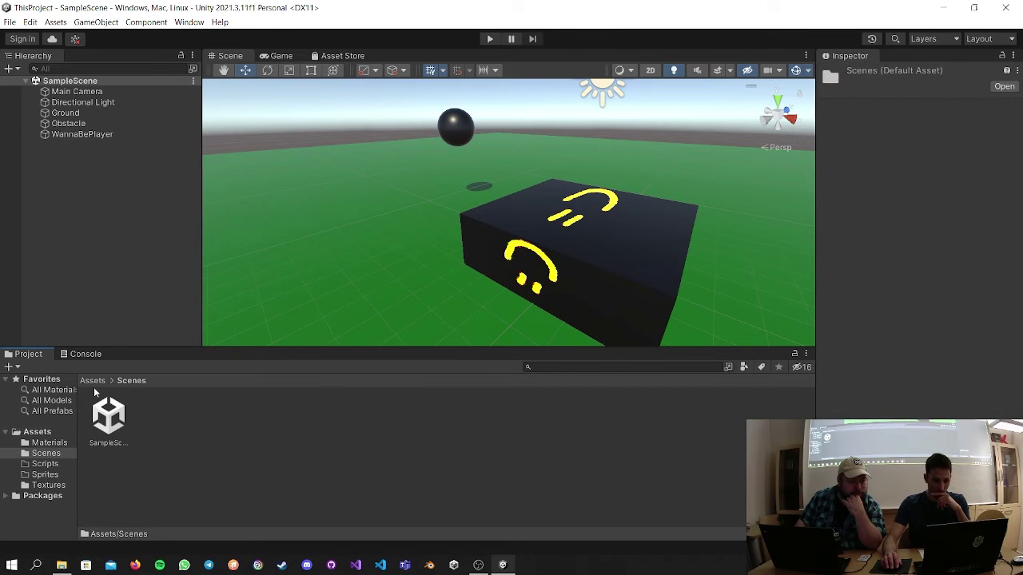
pyautogui.click(94, 381)
pyautogui.click(110, 418)
pyautogui.doubleClick(112, 418)
pyautogui.click(250, 424)
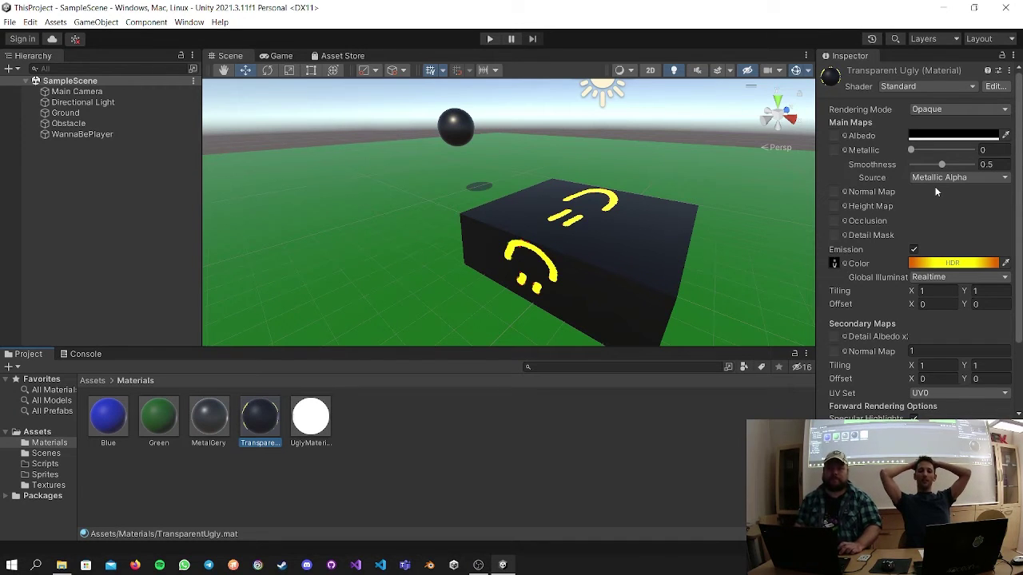
pyautogui.click(311, 419)
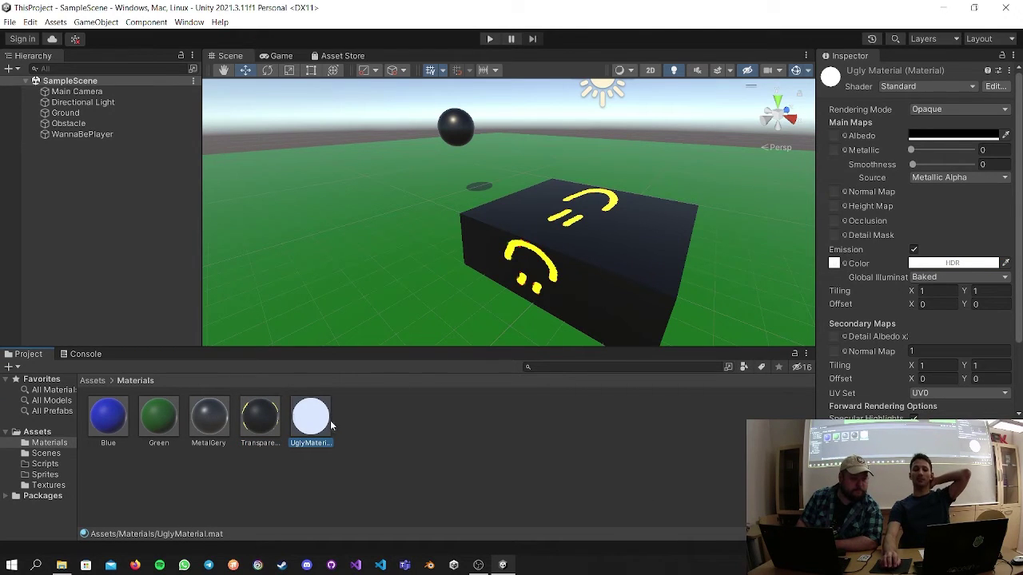
# Clear Ugly Material's emission texture after trying Transparent and Default-Checker-Gray.
pyautogui.click(855, 199)
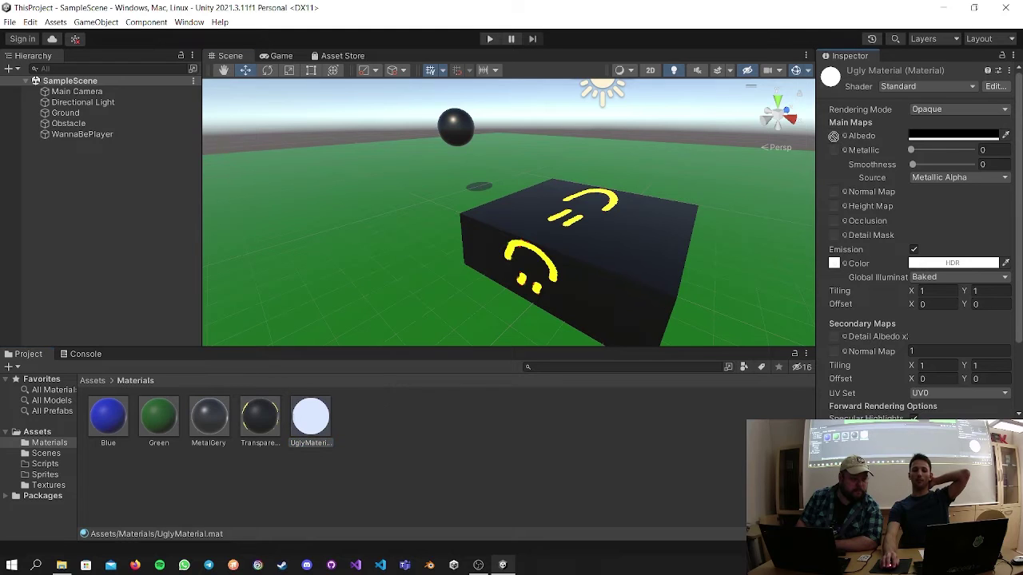
pyautogui.click(844, 264)
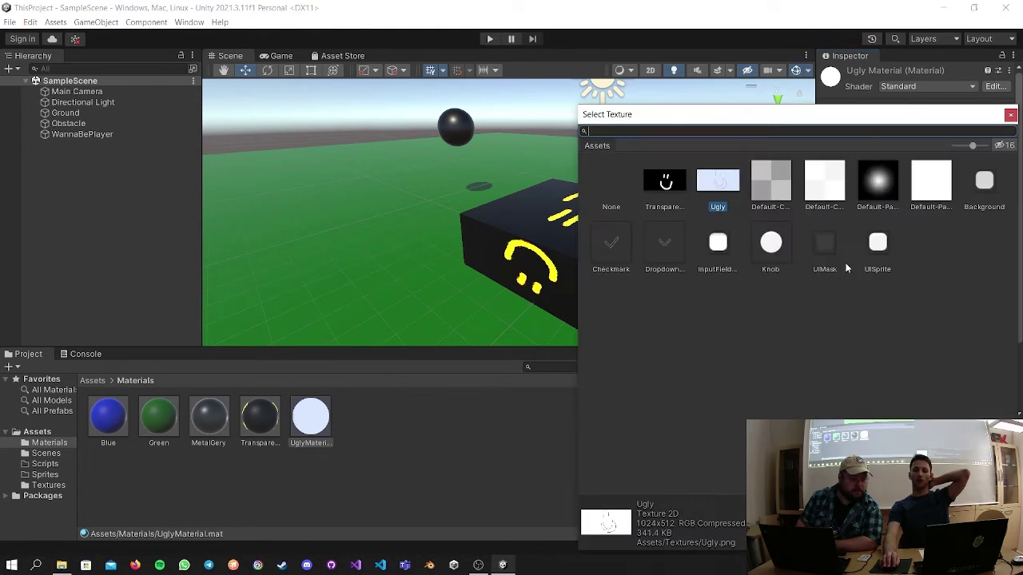
pyautogui.click(663, 186)
pyautogui.click(758, 186)
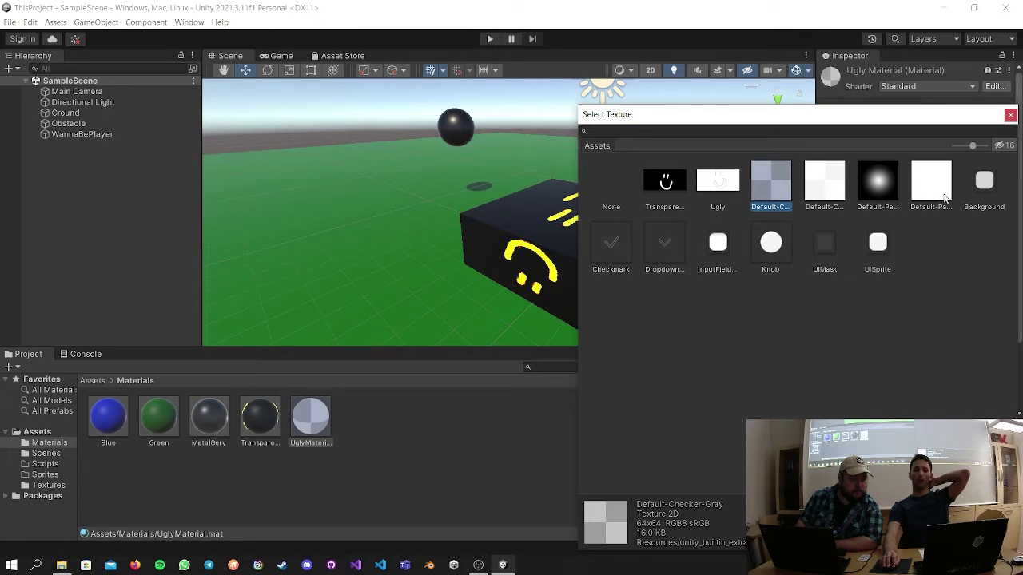
pyautogui.click(610, 191)
pyautogui.click(1010, 115)
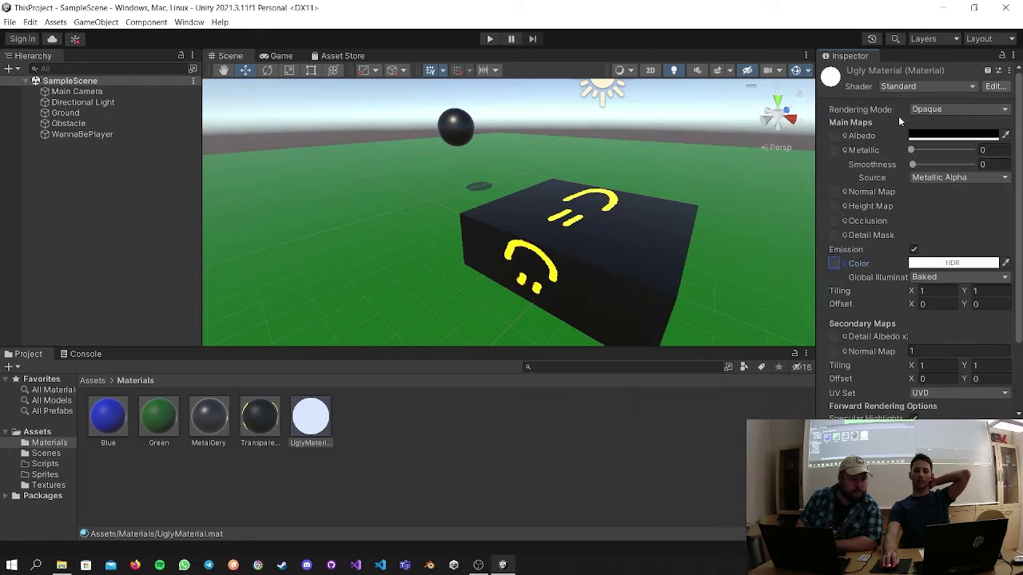
# Set the Ugly texture as albedo map and apply Ugly Material to the Obstacle box.
pyautogui.click(844, 136)
pyautogui.click(664, 184)
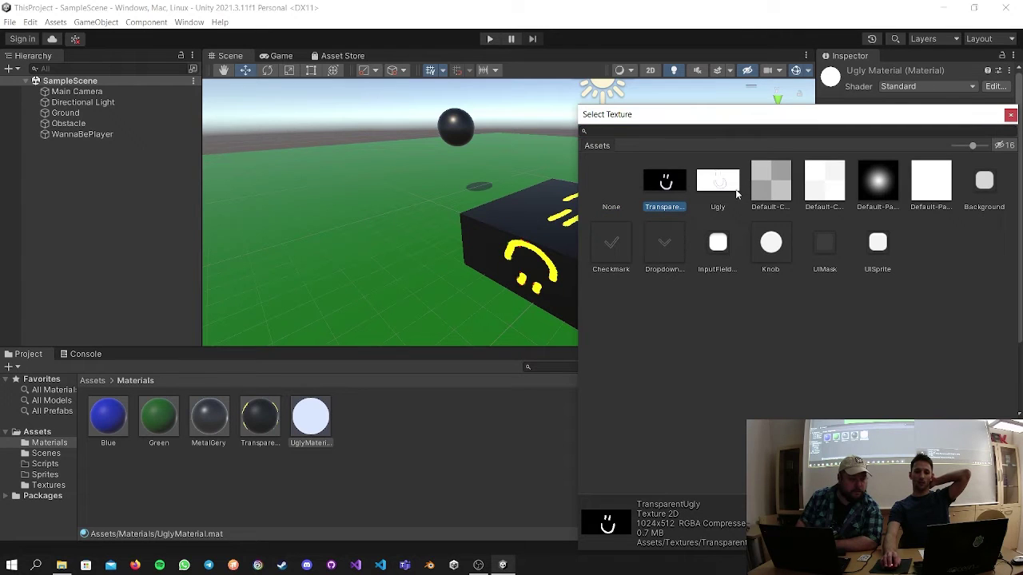
pyautogui.click(734, 192)
pyautogui.click(1010, 115)
pyautogui.moveTo(328, 415); pyautogui.dragTo(70, 124)
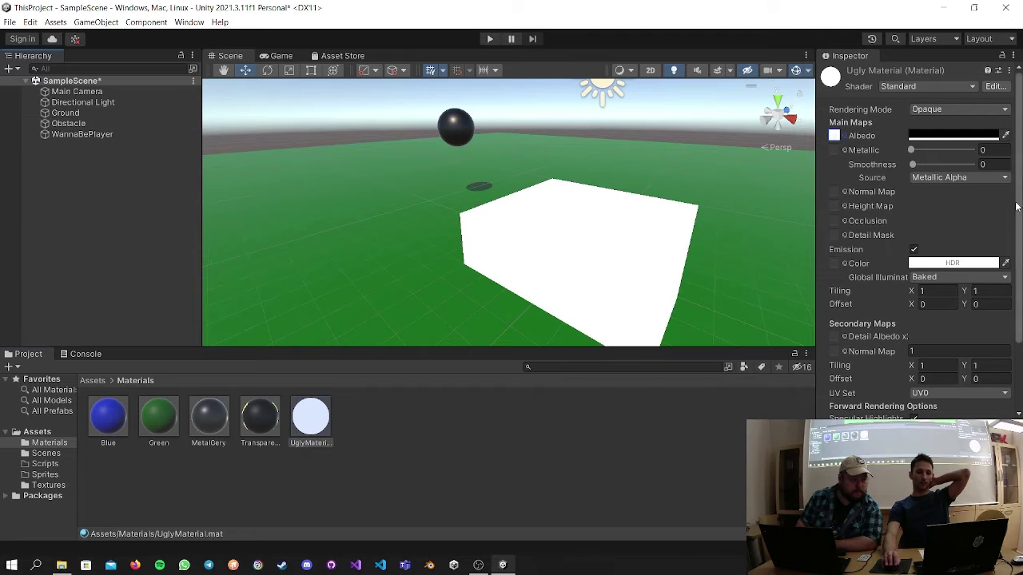
# Turn off emission and set the albedo colour to white, then orbit to check the box.
pyautogui.click(914, 250)
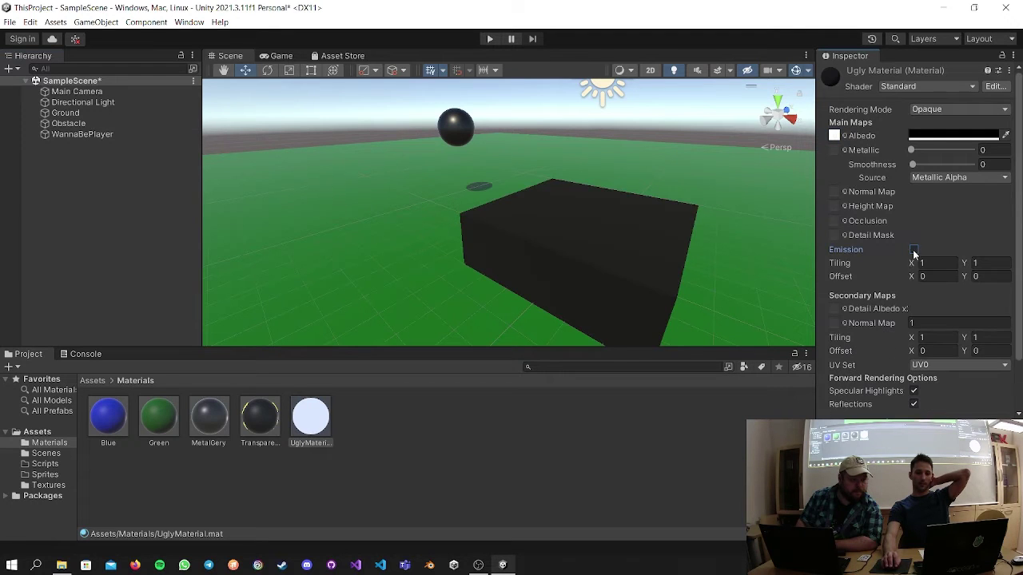
pyautogui.click(928, 137)
pyautogui.moveTo(908, 235); pyautogui.dragTo(880, 187)
pyautogui.click(1010, 128)
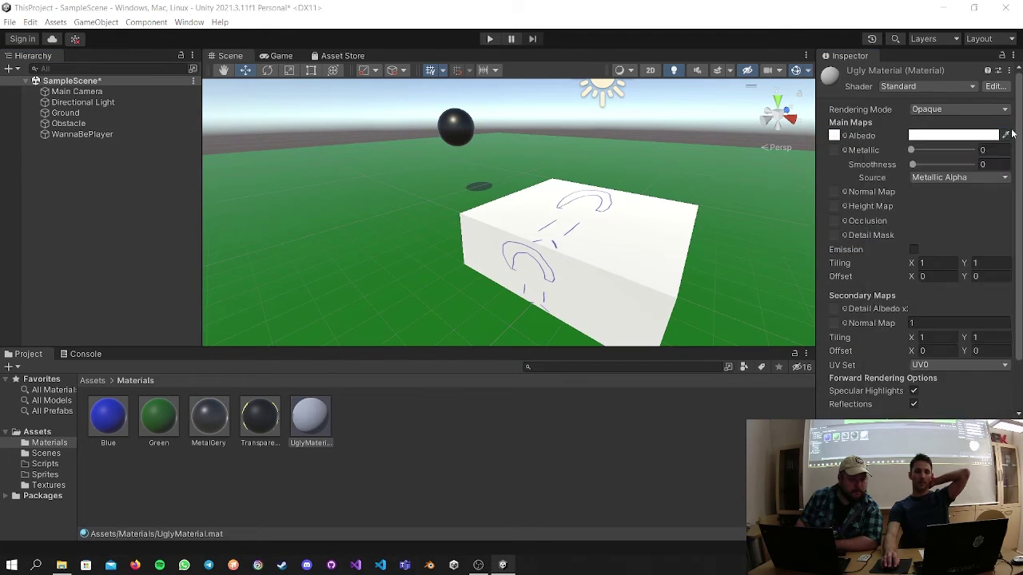
pyautogui.moveTo(700, 264); pyautogui.dragTo(695, 248, button='middle')
pyautogui.keyDown('alt'); pyautogui.moveTo(695, 247); pyautogui.dragTo(728, 156); pyautogui.keyUp('alt')
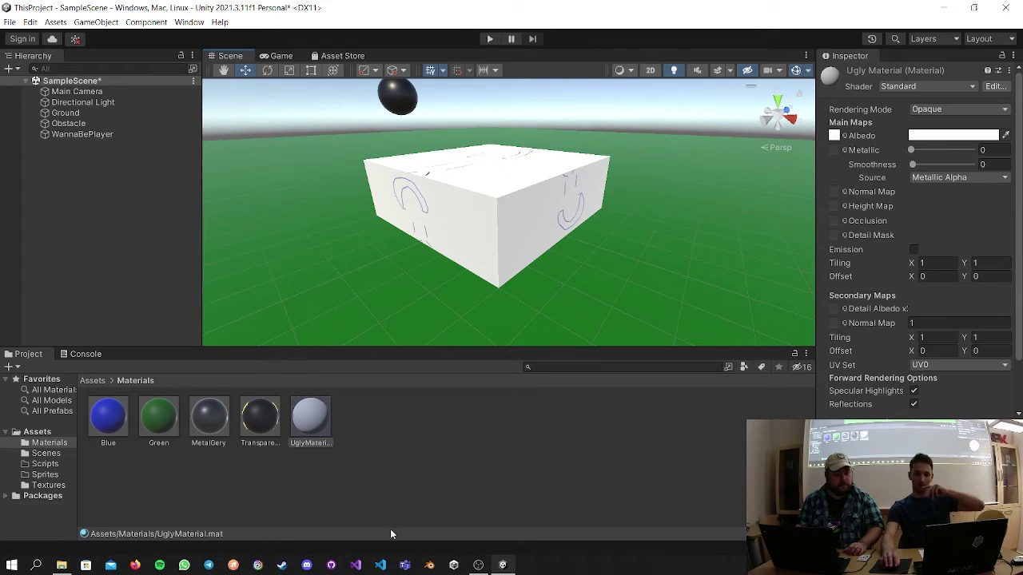
pyautogui.moveTo(311, 424); pyautogui.dragTo(837, 192)
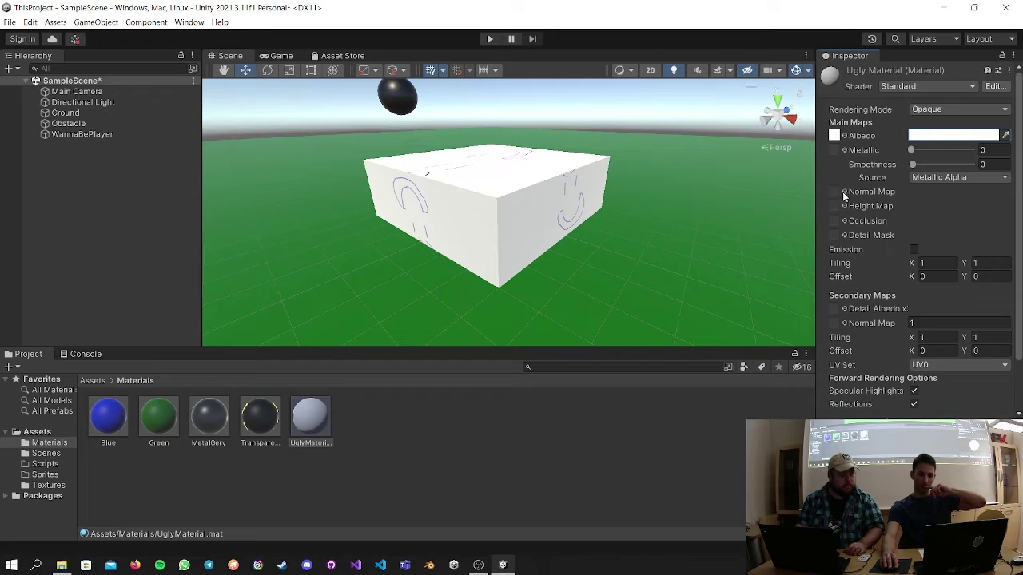
# Try the Ugly texture as the material's normal map and orbit the box to inspect it.
pyautogui.click(844, 192)
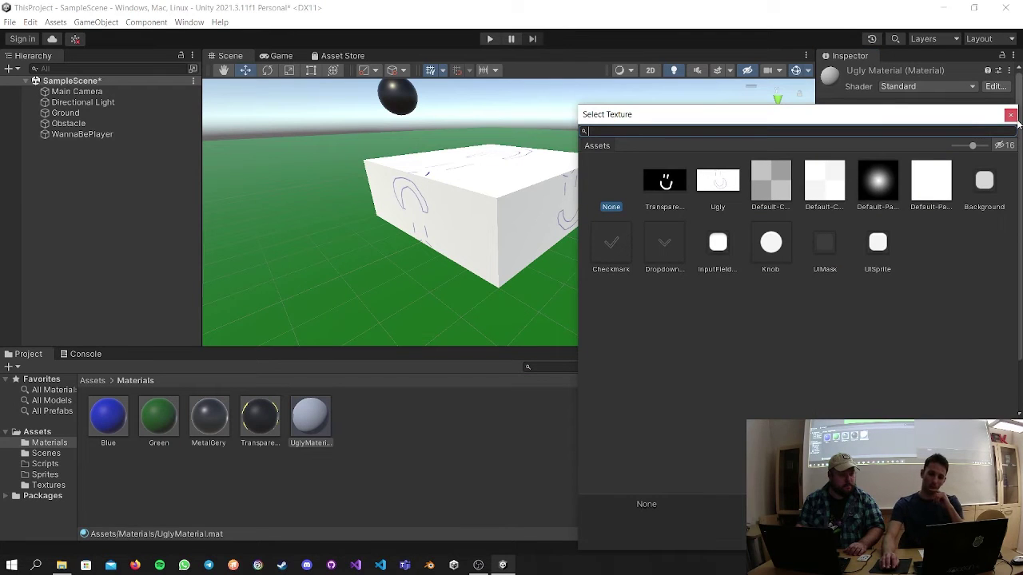
pyautogui.click(1010, 115)
pyautogui.click(846, 194)
pyautogui.click(717, 176)
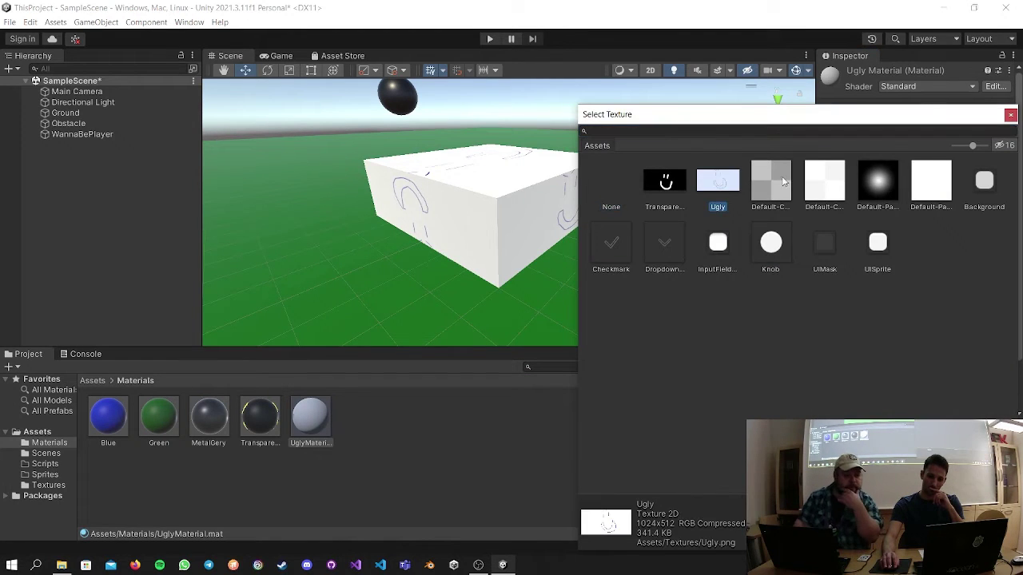
pyautogui.click(1010, 113)
pyautogui.scroll(5, 498, 235)
pyautogui.moveTo(498, 235); pyautogui.dragTo(623, 165, button='right')
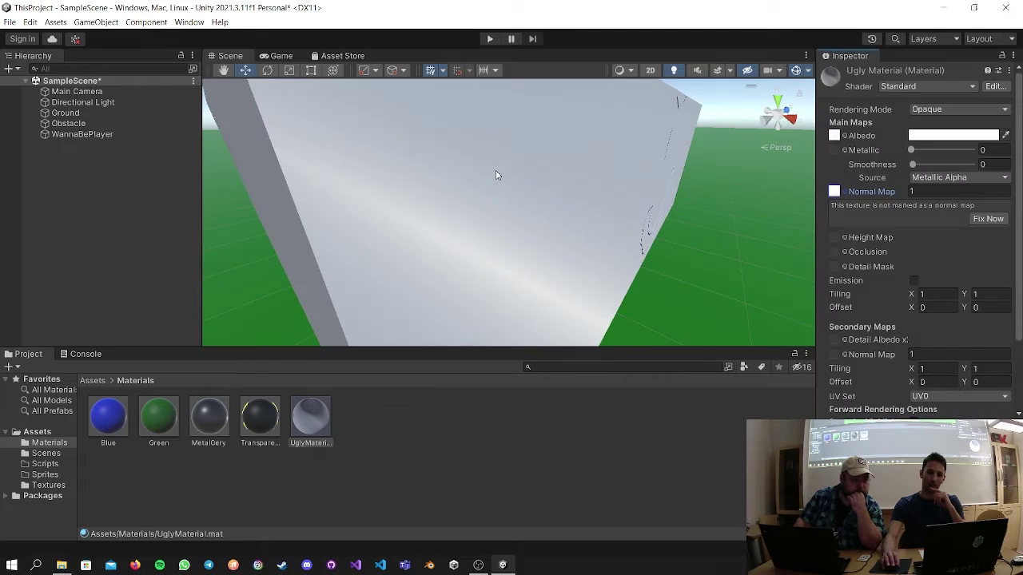
pyautogui.scroll(-3, 591, 174)
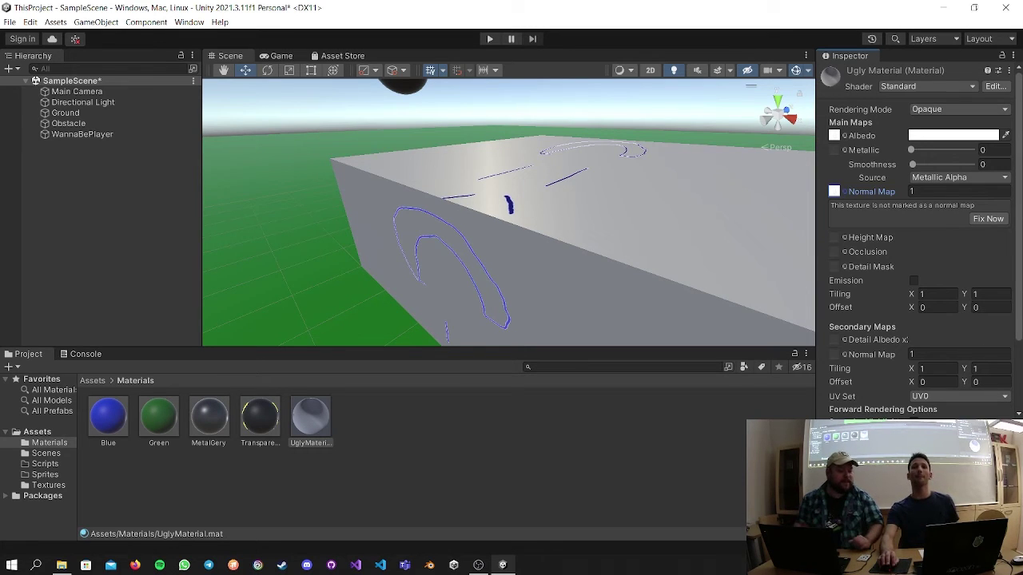
pyautogui.moveTo(602, 179); pyautogui.dragTo(626, 183, button='right')
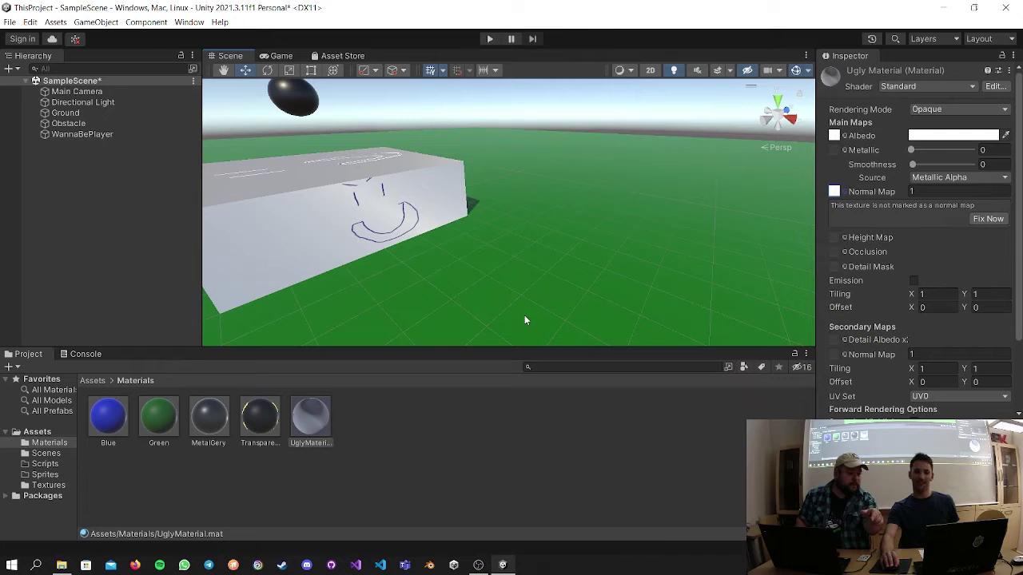
# Set the normal map back to None.
pyautogui.click(834, 192)
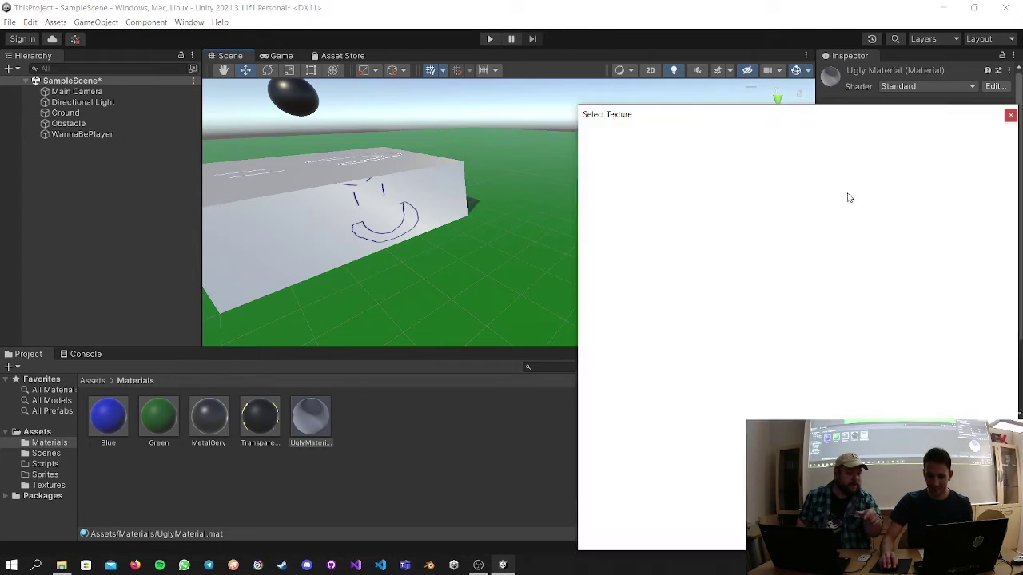
pyautogui.click(600, 187)
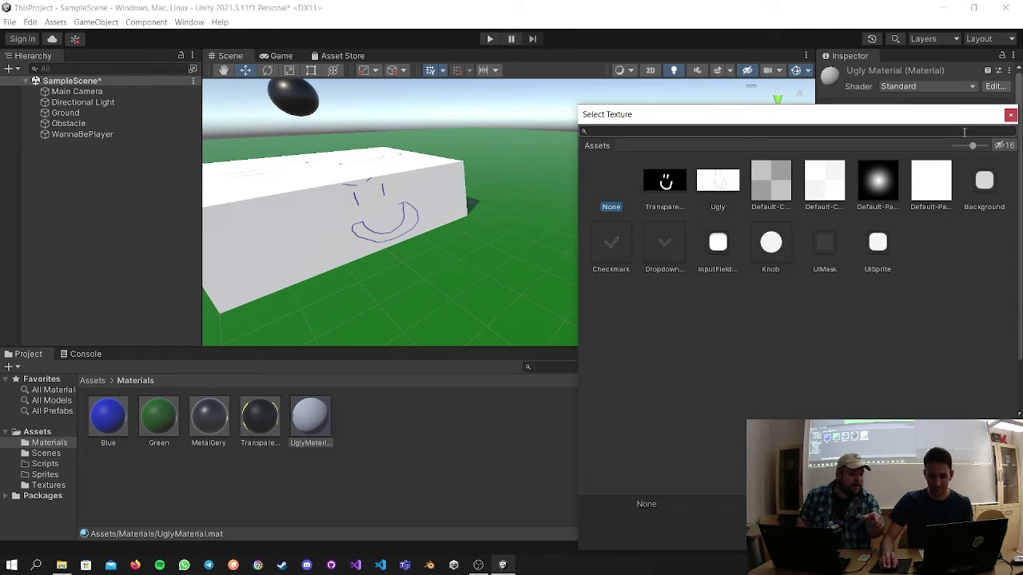
pyautogui.click(1010, 114)
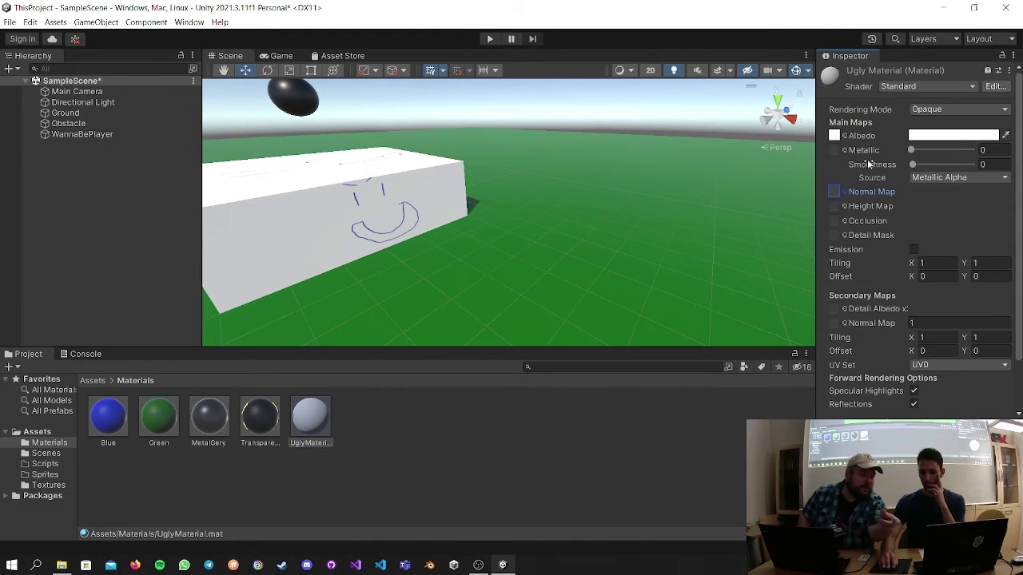
# Switch the albedo texture to TransparentUgly and select the Obstacle box.
pyautogui.click(836, 136)
pyautogui.click(844, 137)
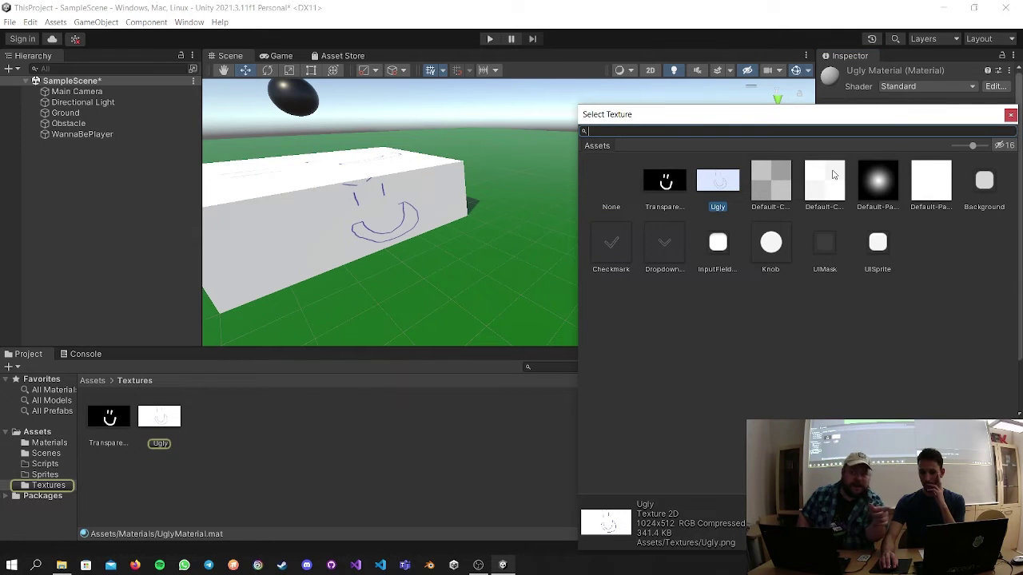
pyautogui.click(670, 184)
pyautogui.click(716, 182)
pyautogui.click(674, 184)
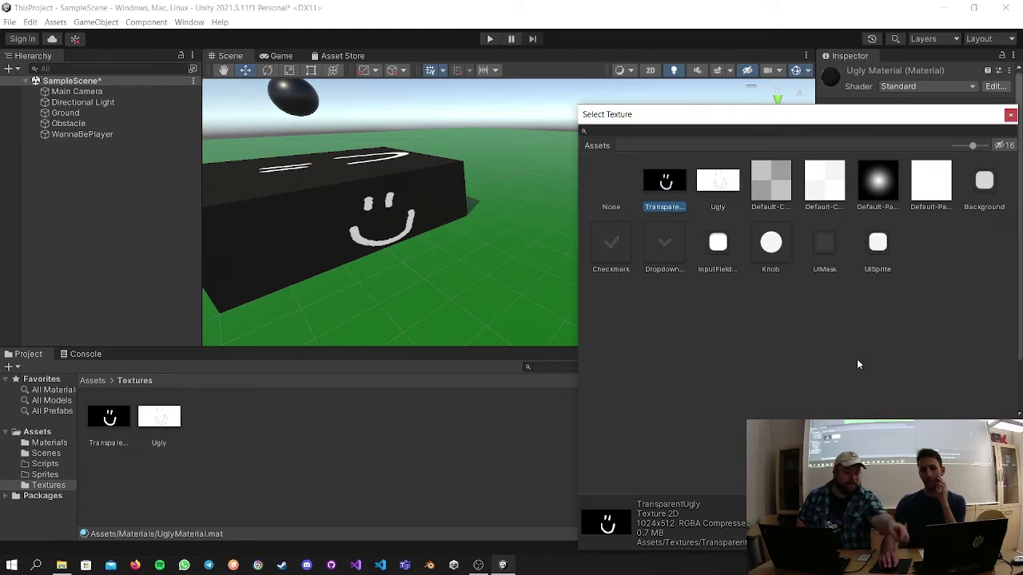
pyautogui.click(1011, 115)
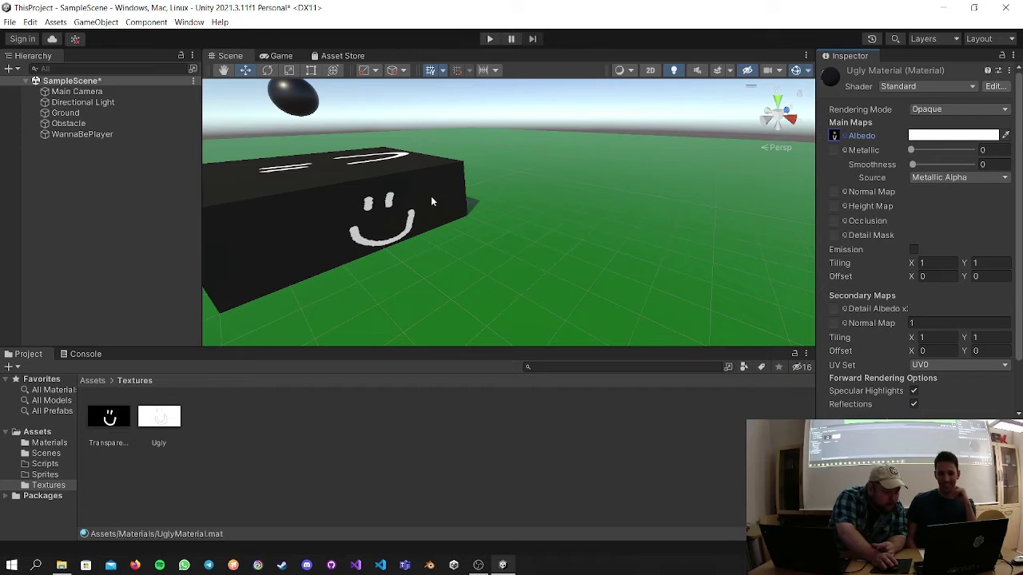
pyautogui.click(448, 220)
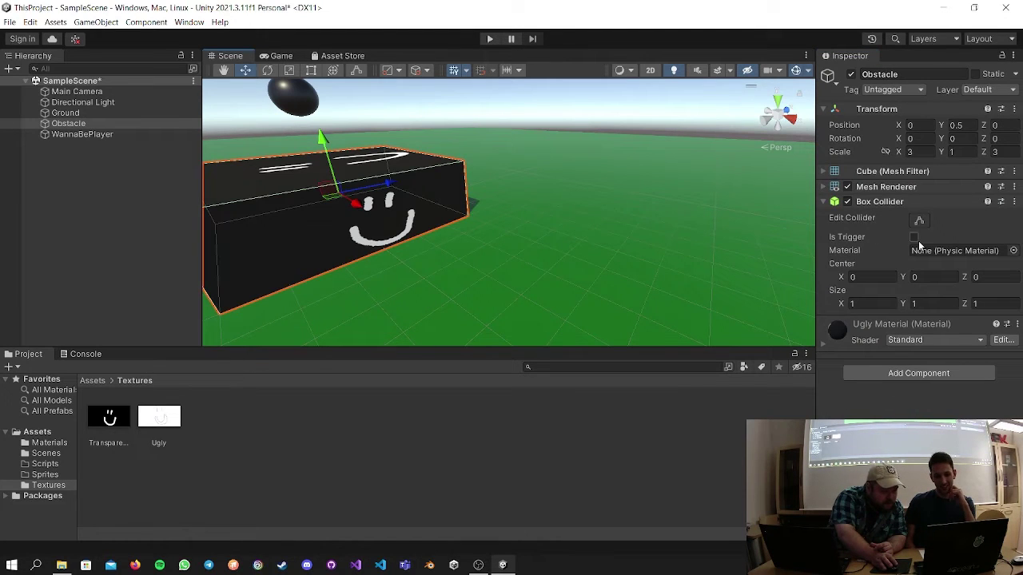
# Expand the Ugly Material and replace its albedo texture with Default-Checker.
pyautogui.click(845, 331)
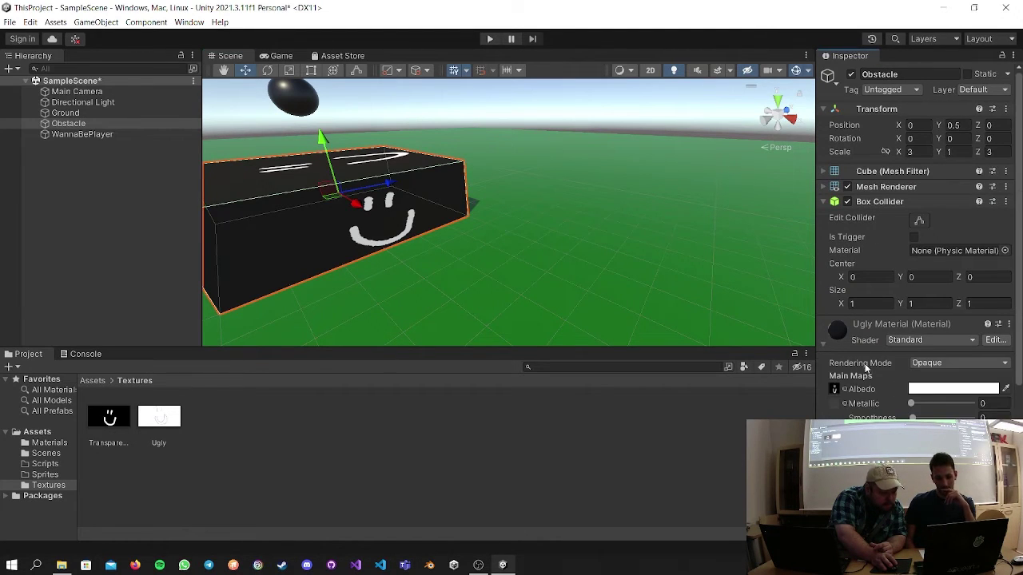
pyautogui.scroll(-2, 848, 352)
pyautogui.scroll(-4, 854, 369)
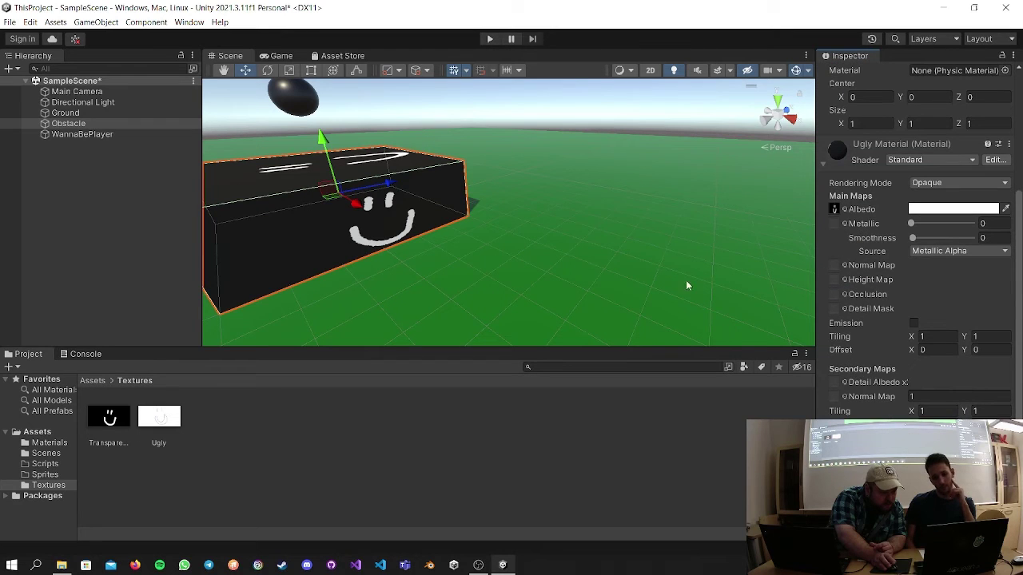
pyautogui.click(843, 210)
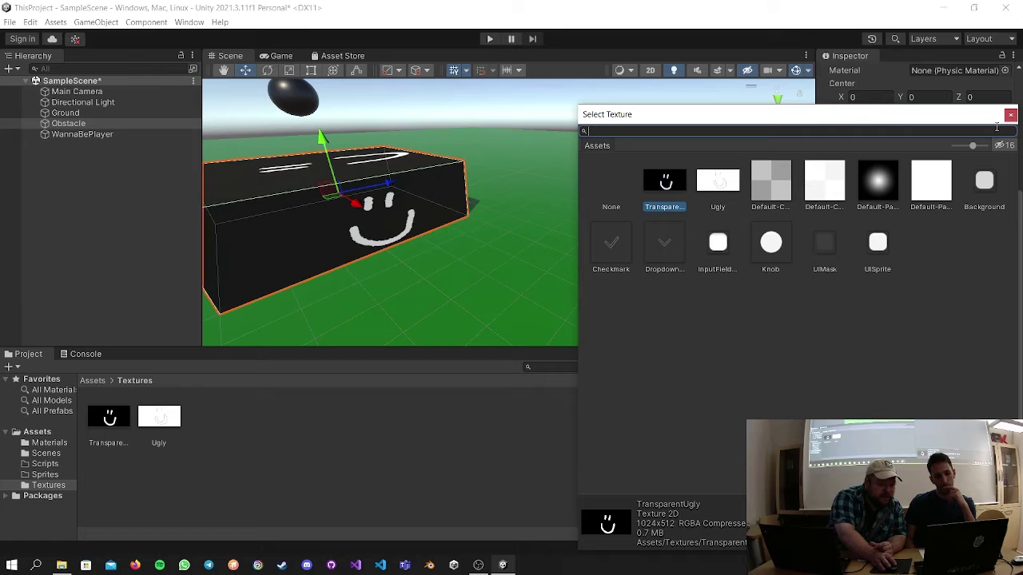
pyautogui.doubleClick(755, 192)
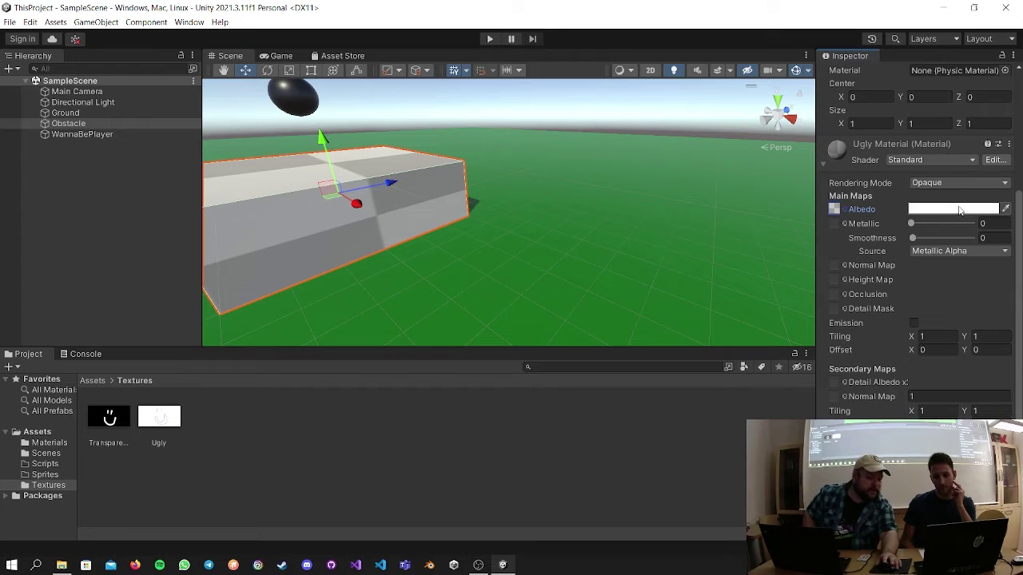
pyautogui.click(835, 209)
pyautogui.click(772, 185)
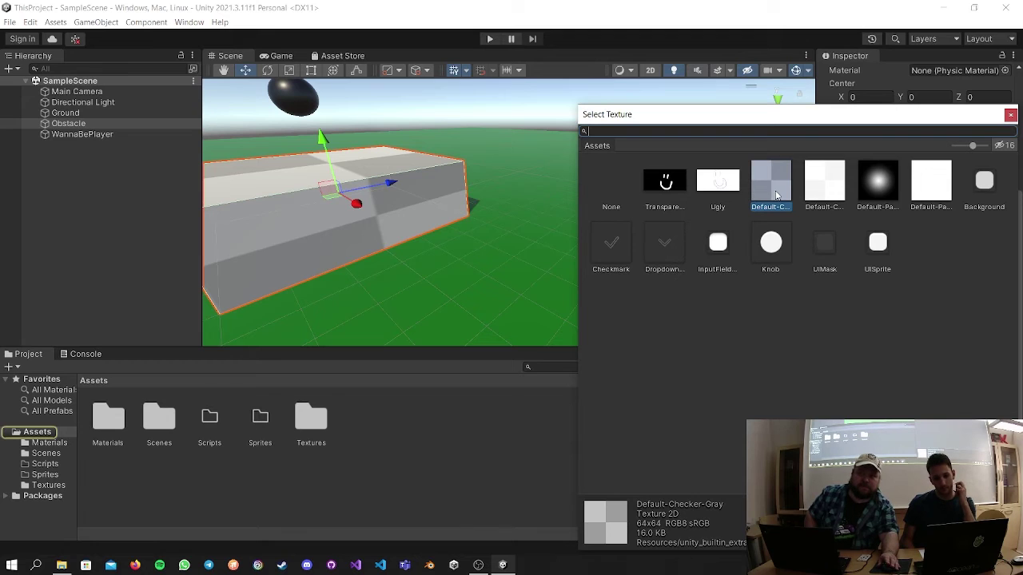
pyautogui.click(1010, 115)
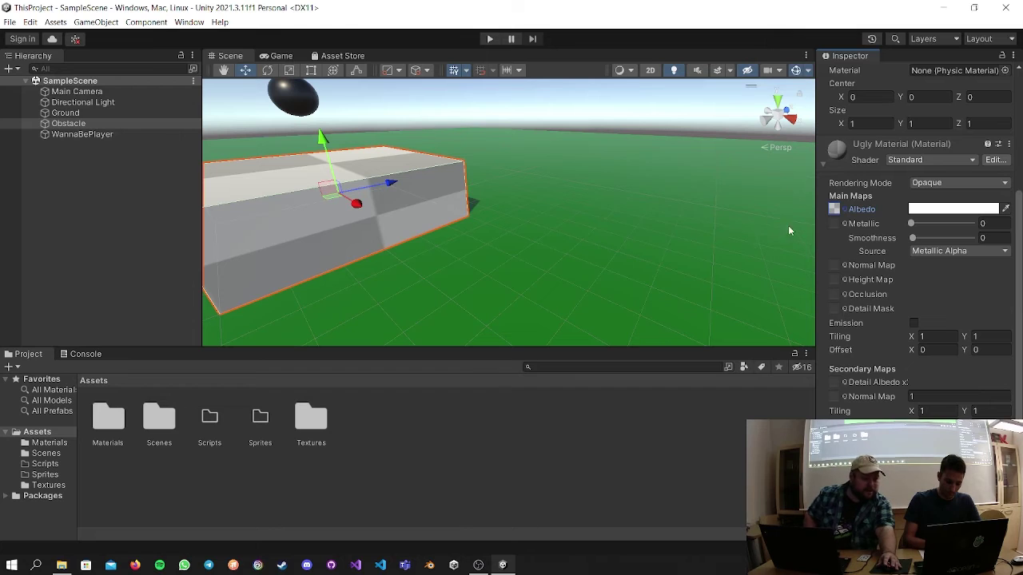
# Inspect the Transparent smiley texture asset, then enable Emission on the Ugly Material.
pyautogui.doubleClick(320, 417)
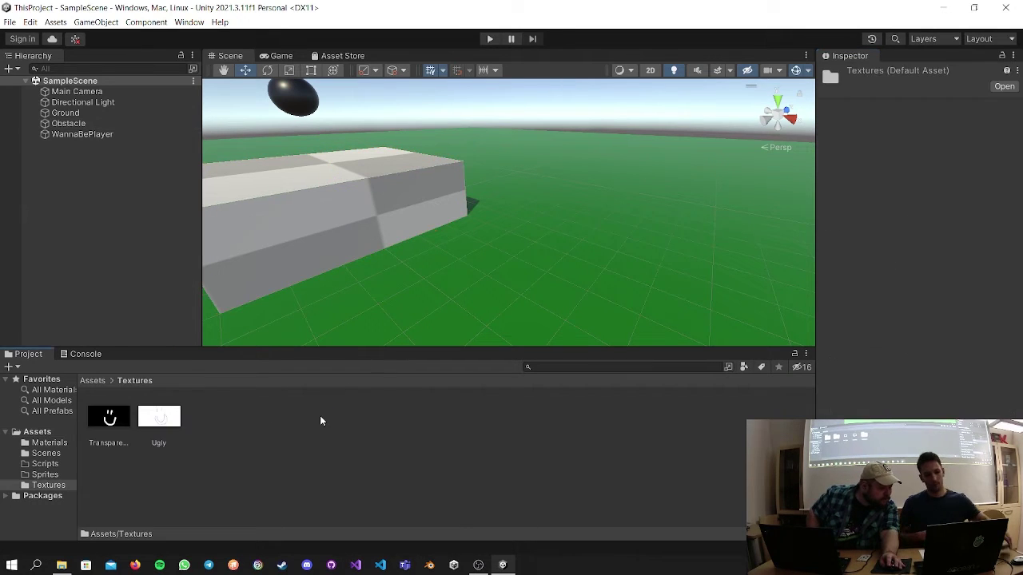
pyautogui.click(112, 417)
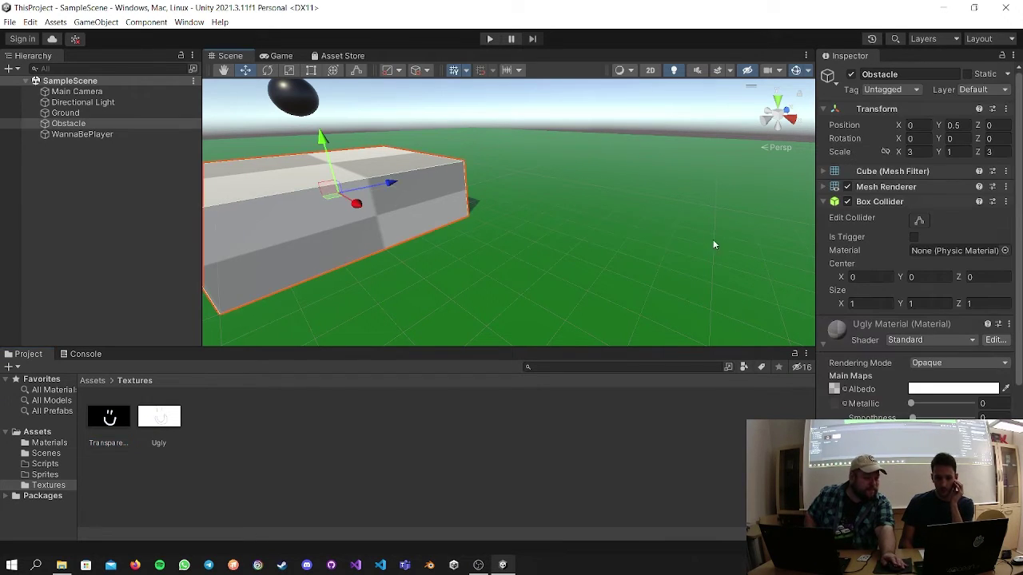
pyautogui.scroll(-5, 867, 254)
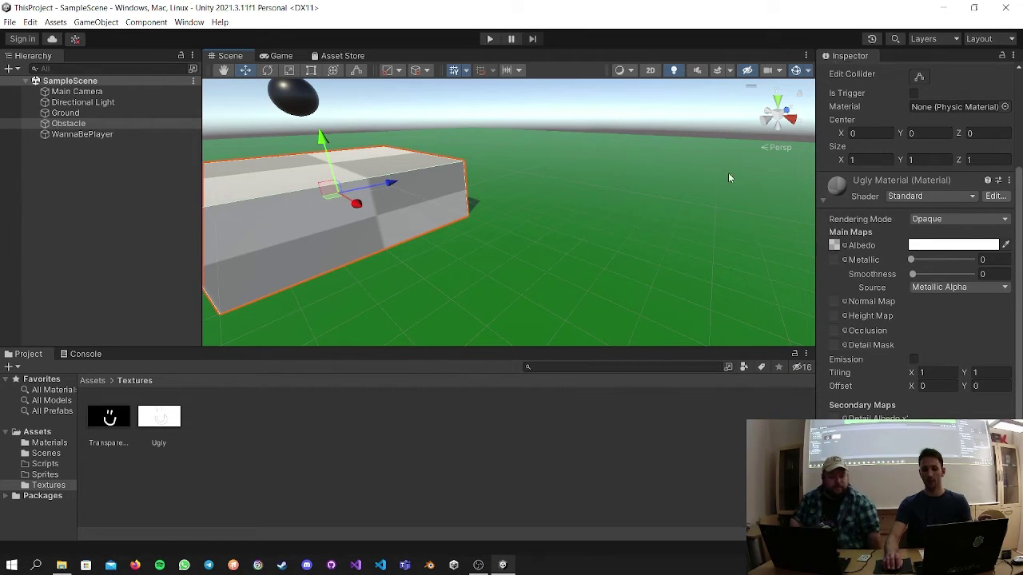
pyautogui.click(825, 201)
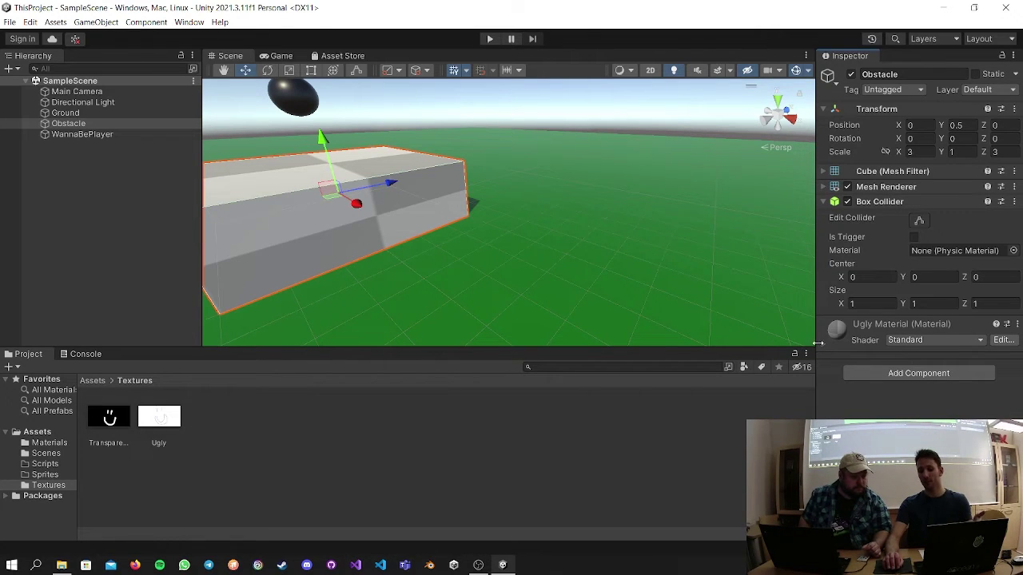
pyautogui.click(822, 344)
pyautogui.scroll(-5, 919, 344)
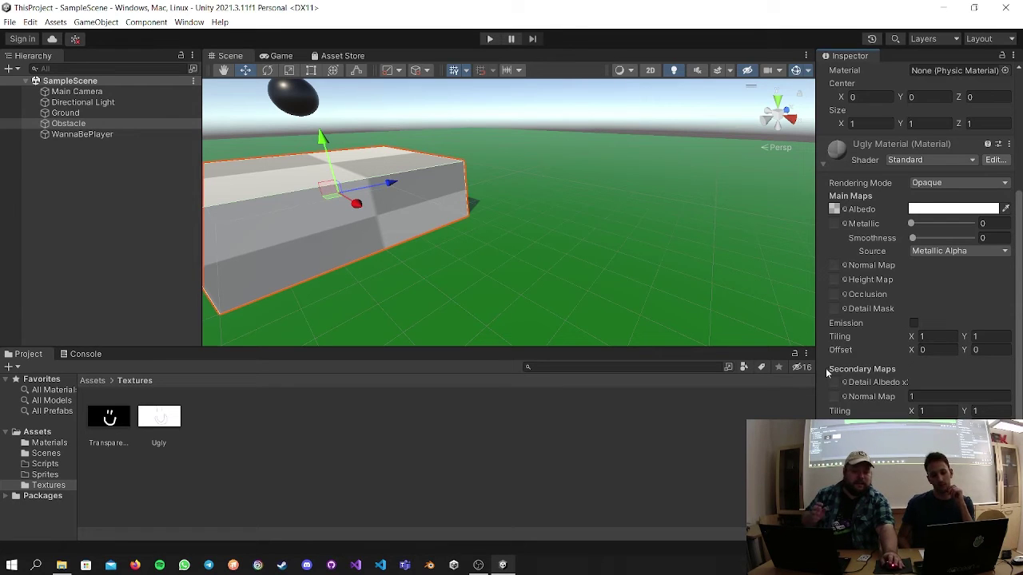
pyautogui.click(845, 209)
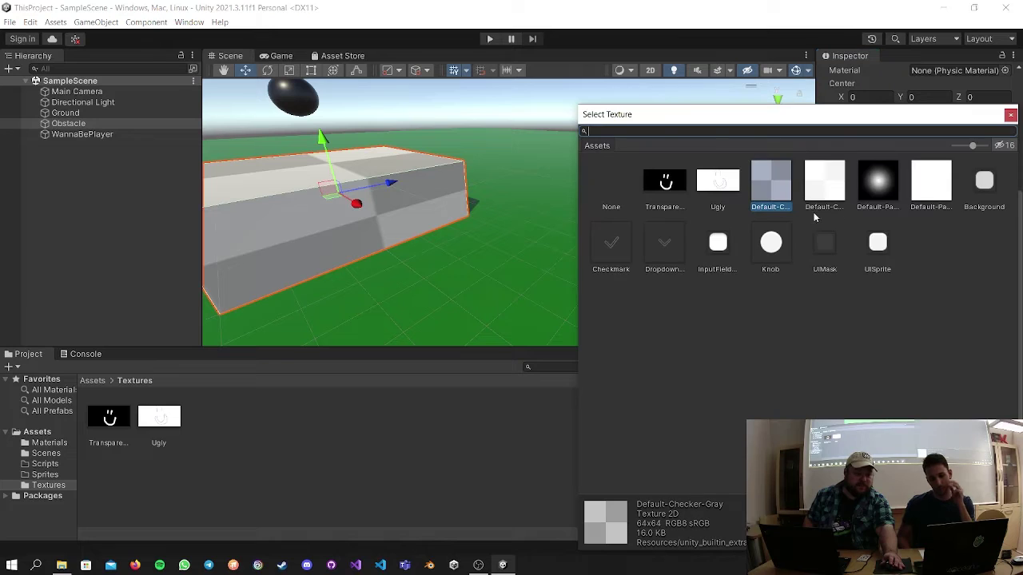
pyautogui.click(1010, 115)
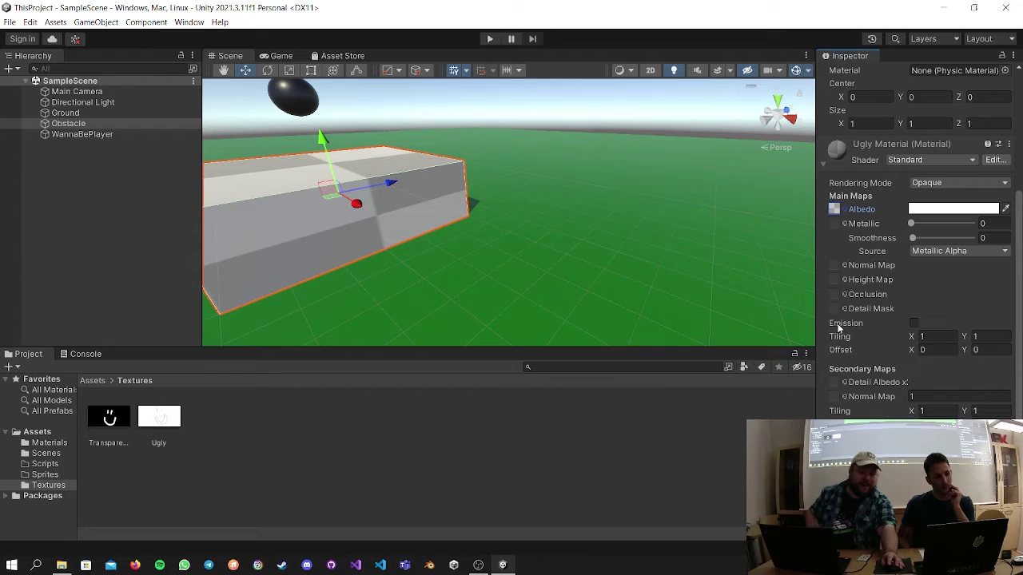
pyautogui.click(913, 322)
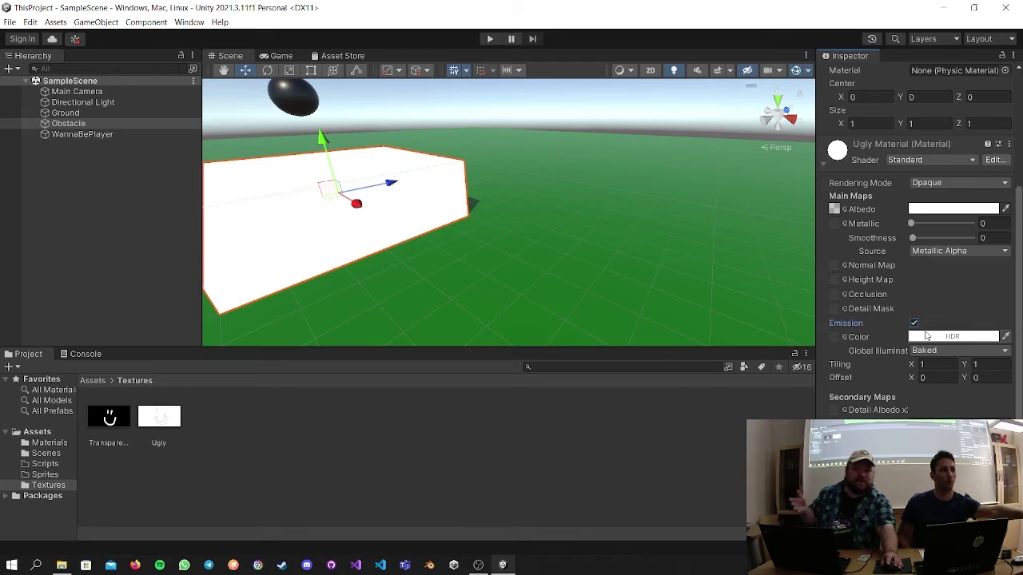
# Assign the Transparent smiley texture as the Ugly Material's emission map.
pyautogui.click(840, 341)
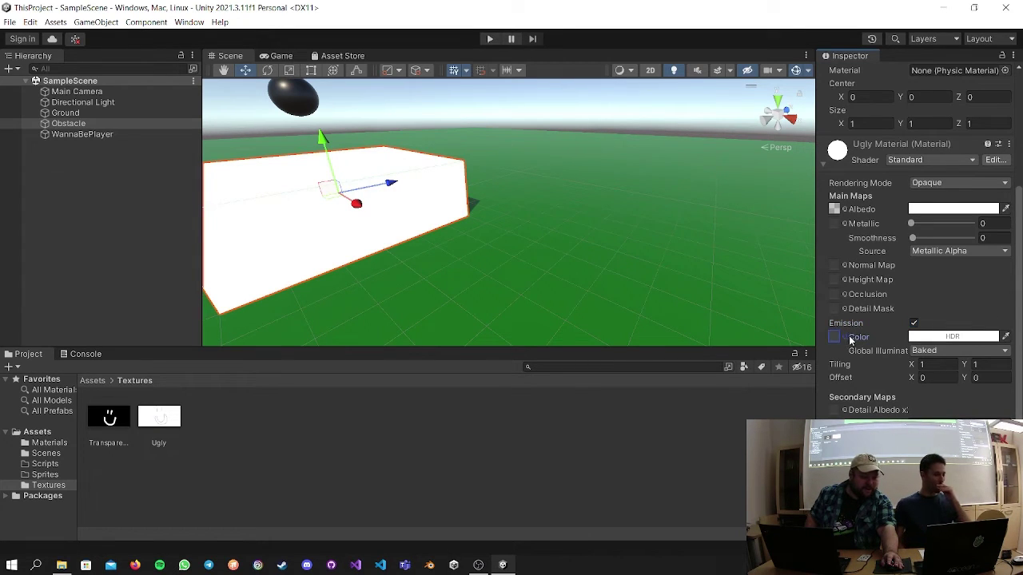
pyautogui.click(849, 339)
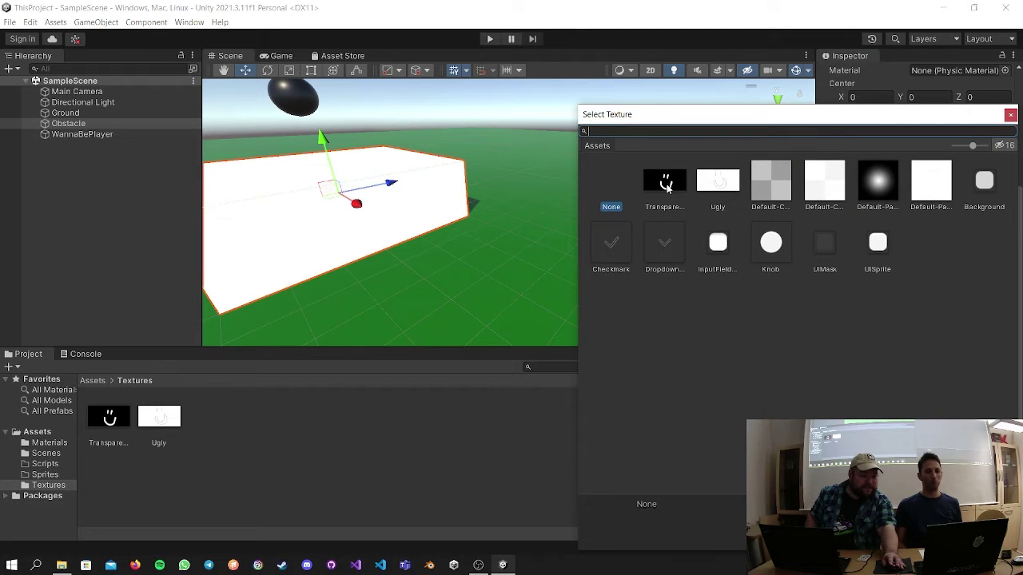
pyautogui.doubleClick(667, 186)
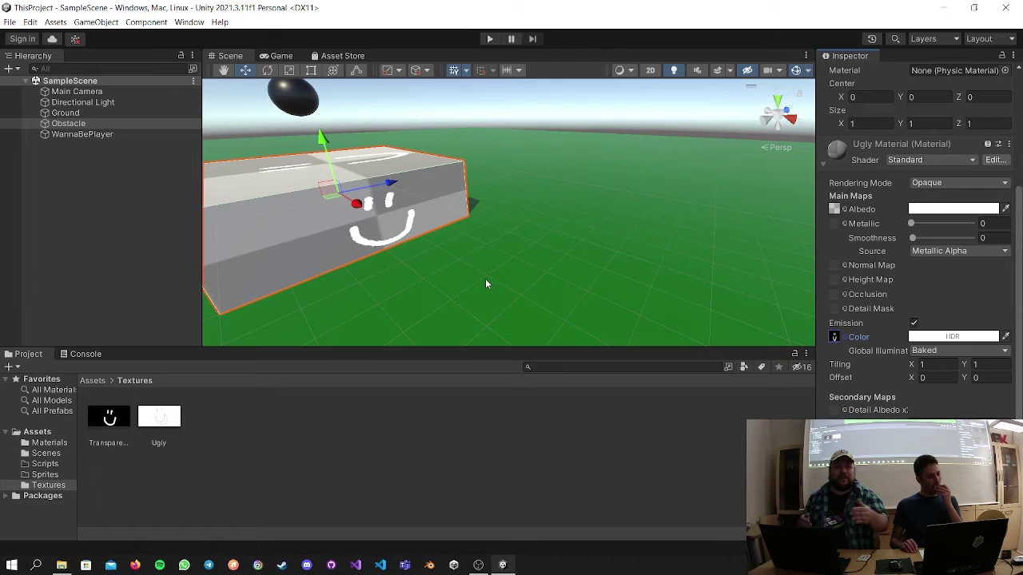
pyautogui.click(933, 337)
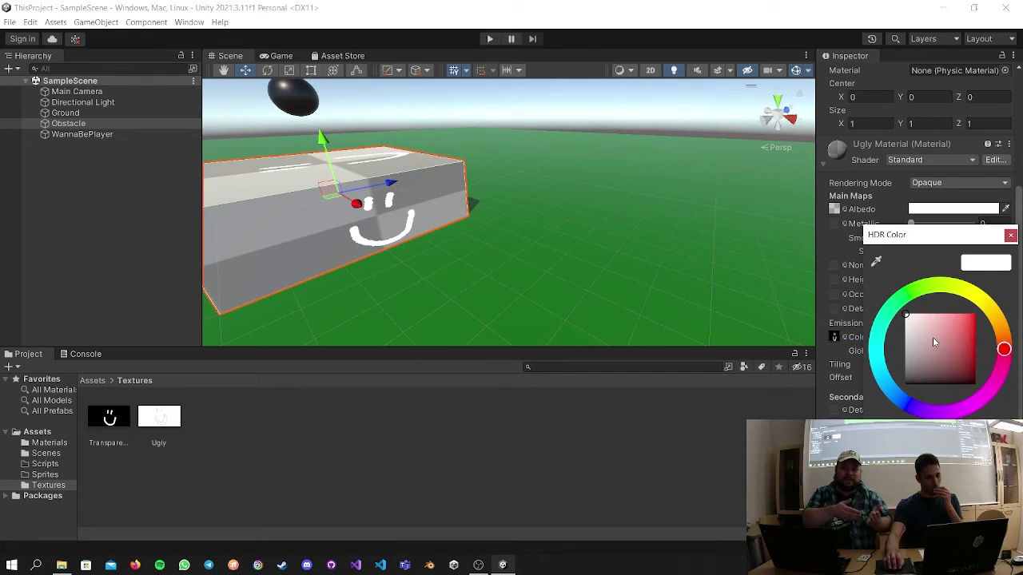
# Darken the albedo colour to near-black and set the emission colour to glowing yellow.
pyautogui.moveTo(932, 338); pyautogui.dragTo(1008, 275)
pyautogui.moveTo(975, 372); pyautogui.dragTo(975, 314)
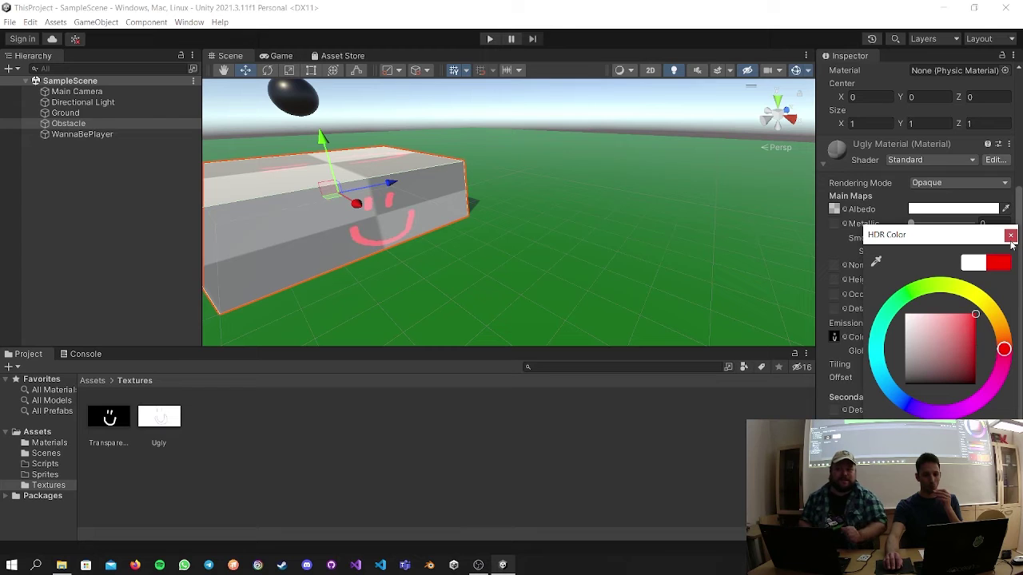
pyautogui.click(1011, 237)
pyautogui.click(927, 211)
pyautogui.moveTo(947, 302)
pyautogui.mouseDown()
pyautogui.moveTo(950, 351)
pyautogui.moveTo(894, 339)
pyautogui.mouseUp()
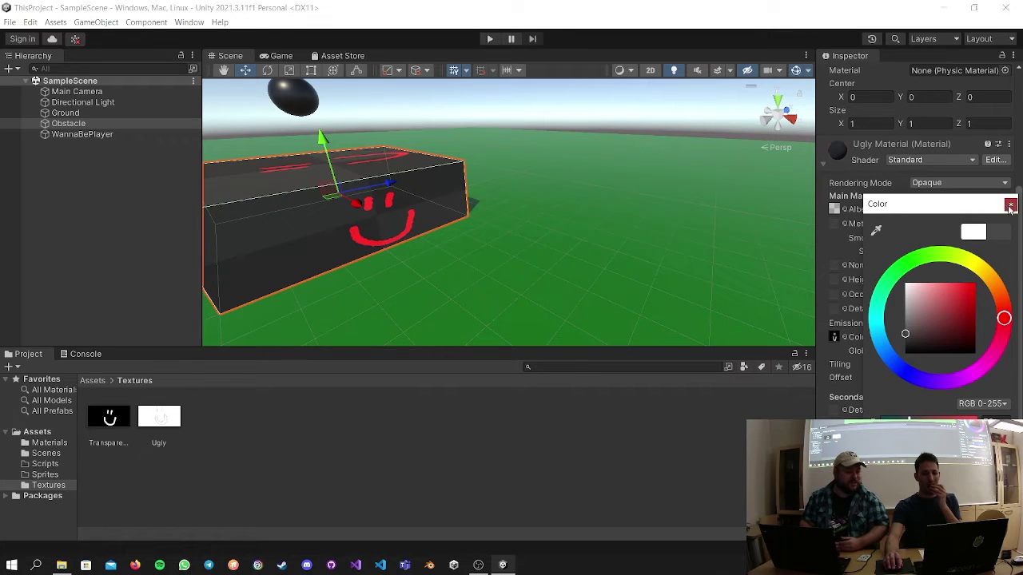
pyautogui.click(1011, 203)
pyautogui.click(956, 338)
pyautogui.click(1000, 326)
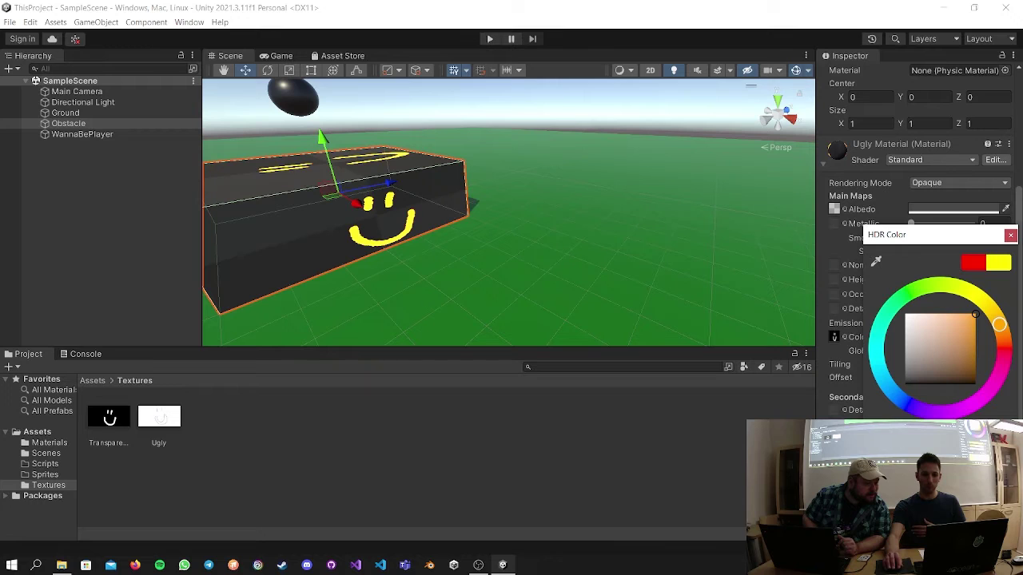
pyautogui.click(1010, 235)
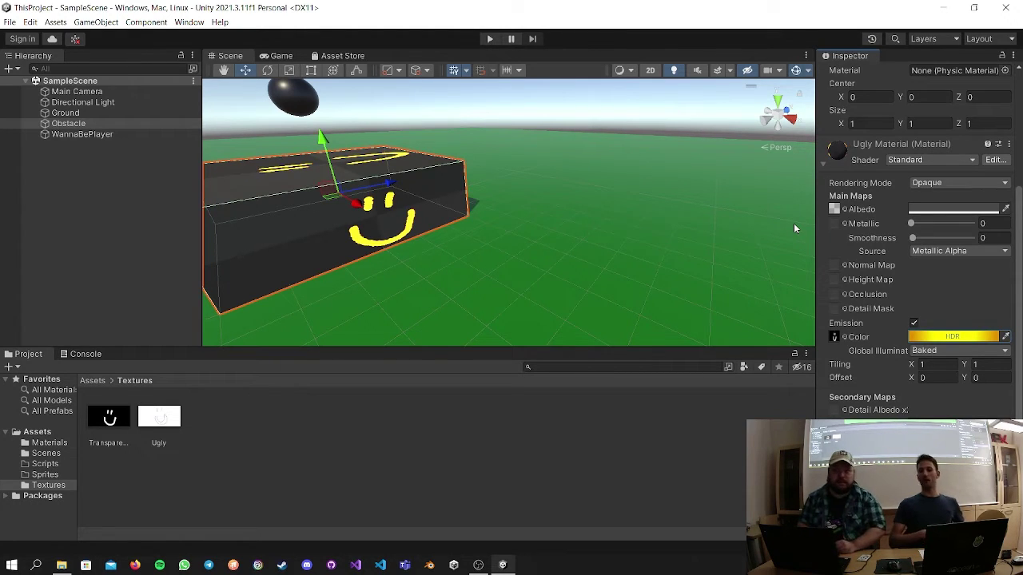
# Change the Ugly Material's albedo colour from white to pale pink.
pyautogui.click(917, 208)
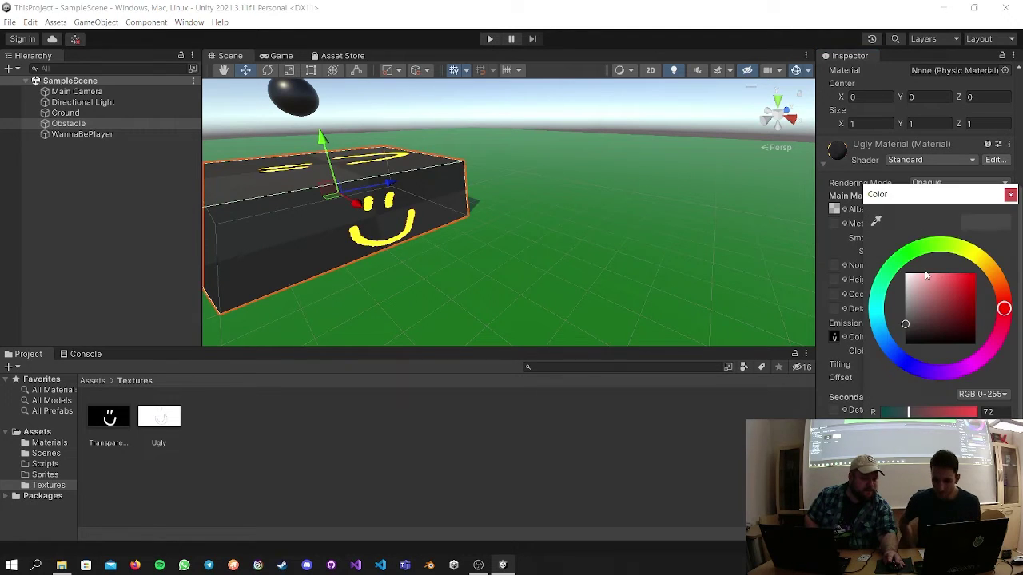
pyautogui.moveTo(943, 287); pyautogui.dragTo(877, 268)
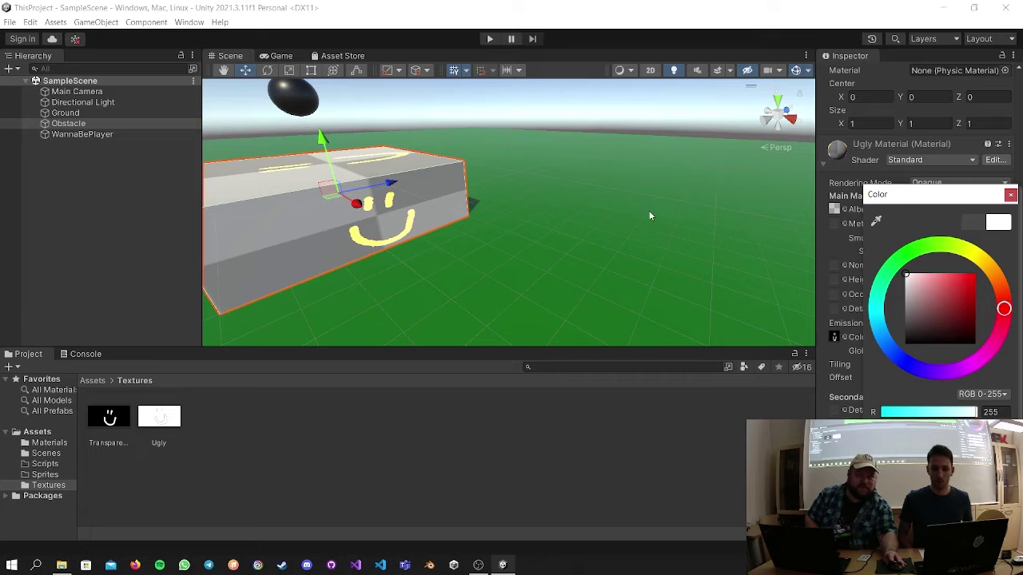
pyautogui.click(1010, 195)
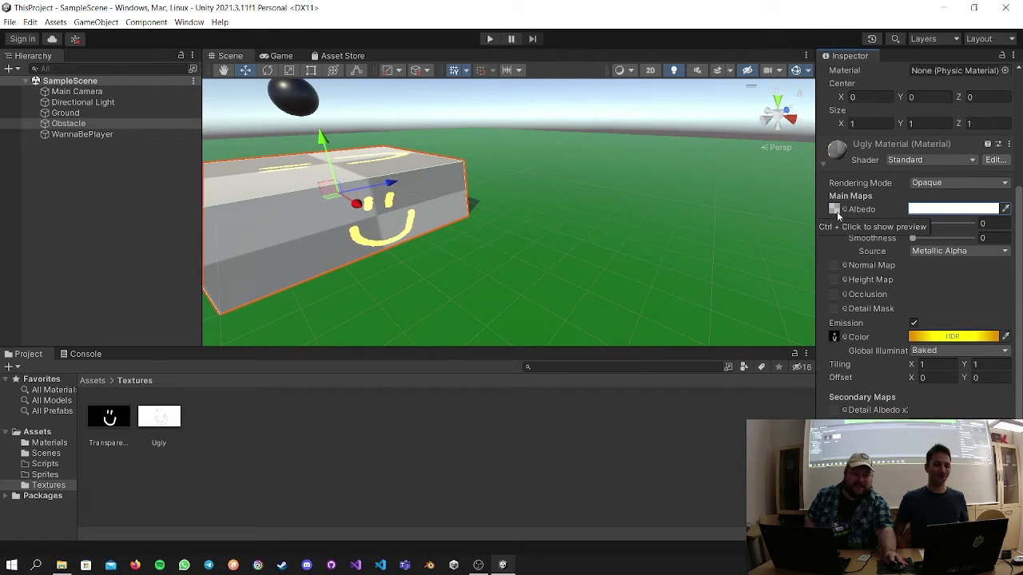
pyautogui.click(926, 211)
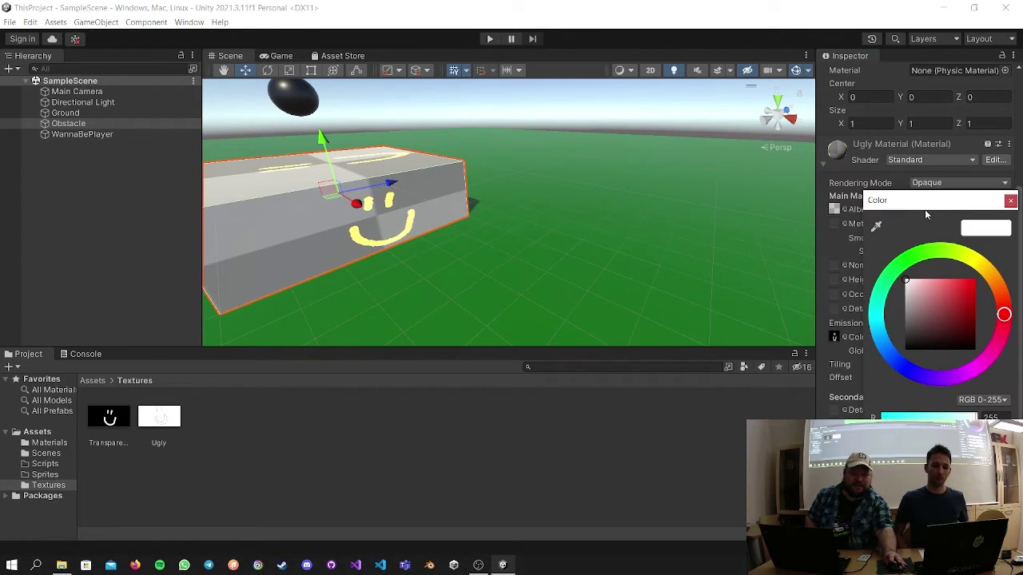
pyautogui.click(933, 295)
pyautogui.moveTo(936, 297); pyautogui.dragTo(936, 244)
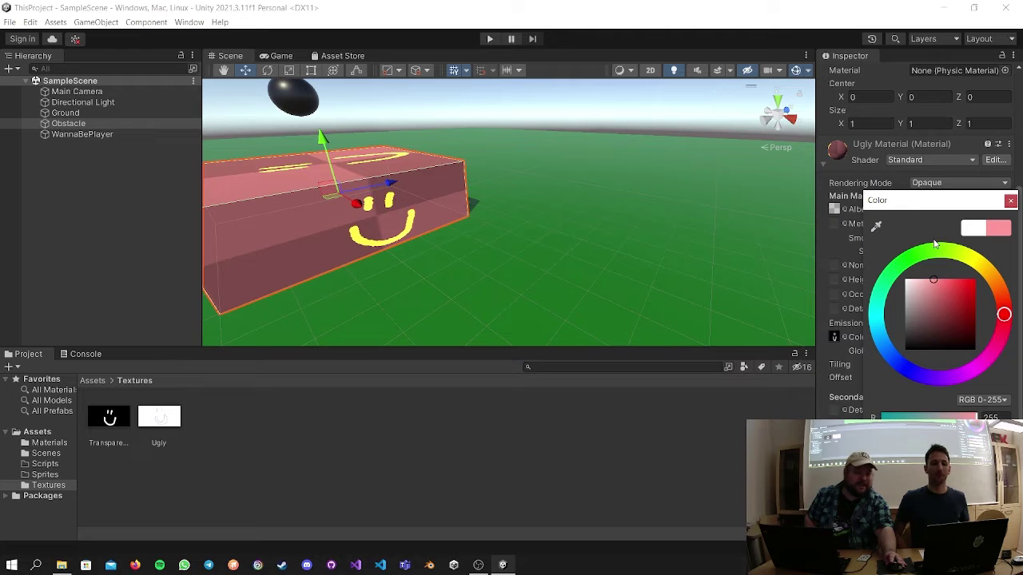
pyautogui.click(1010, 201)
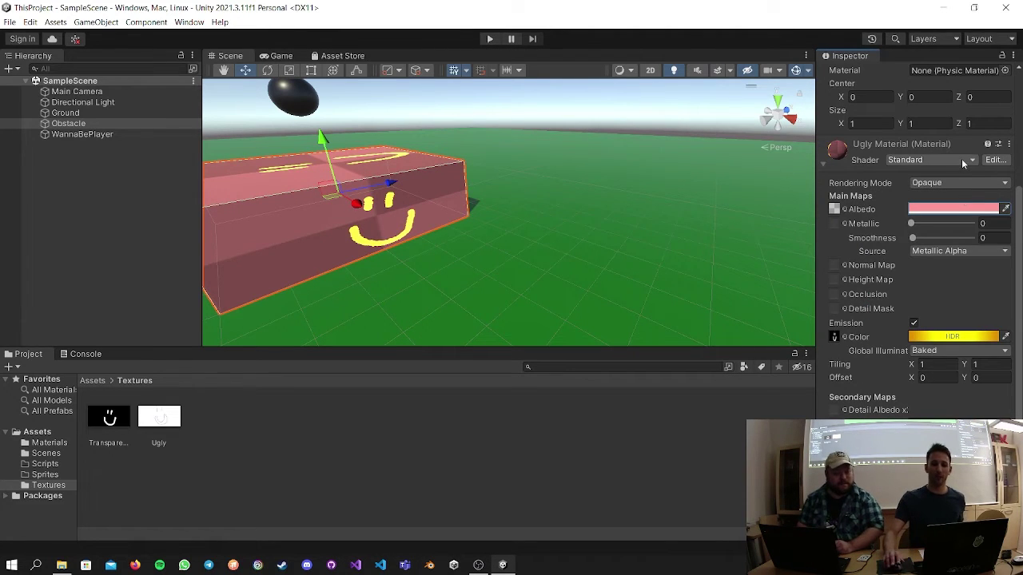
pyautogui.scroll(-5, 449, 242)
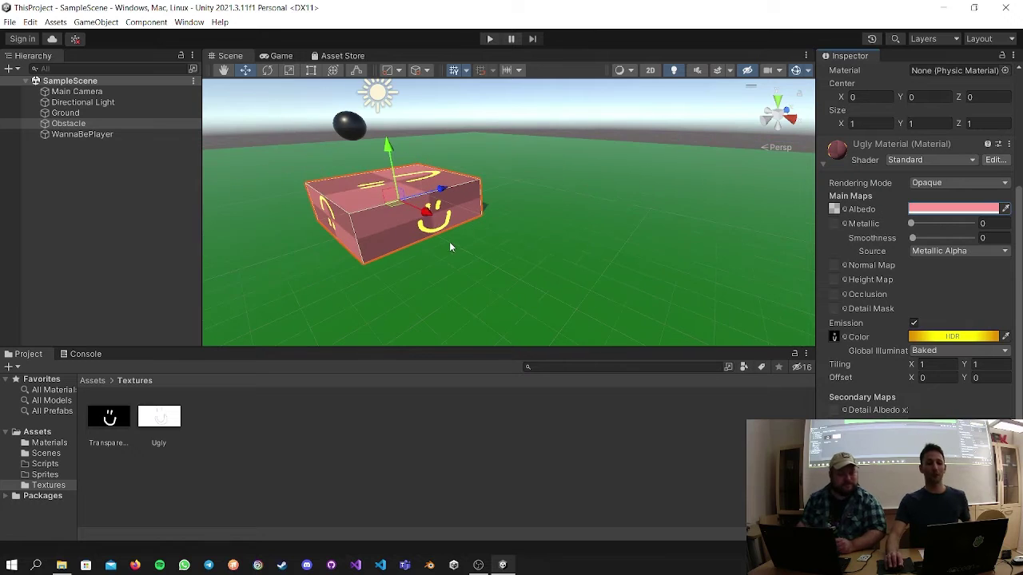
pyautogui.keyDown('alt'); pyautogui.moveTo(463, 240); pyautogui.dragTo(603, 166); pyautogui.keyUp('alt')
pyautogui.scroll(-3, 611, 174)
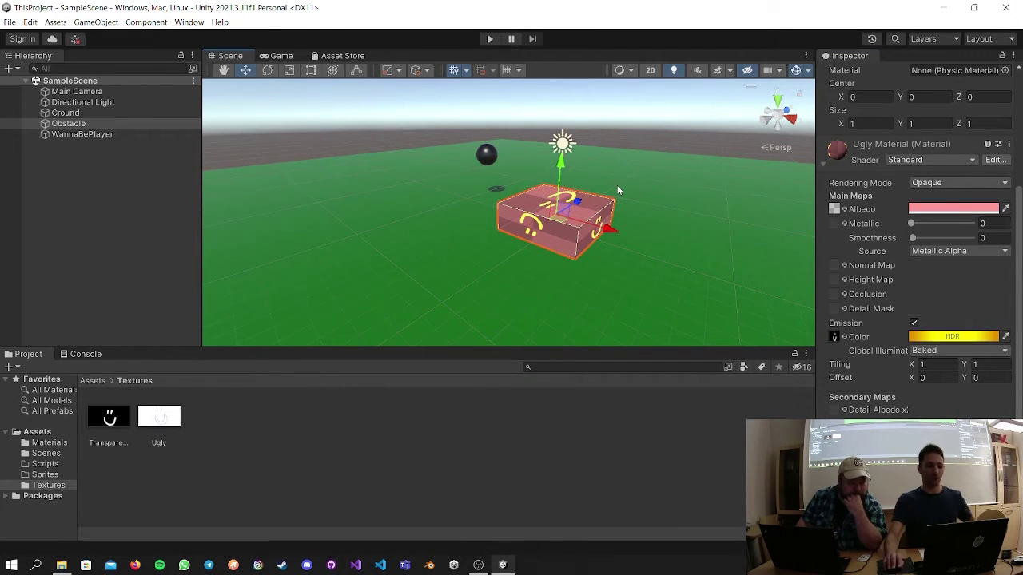
pyautogui.click(125, 123)
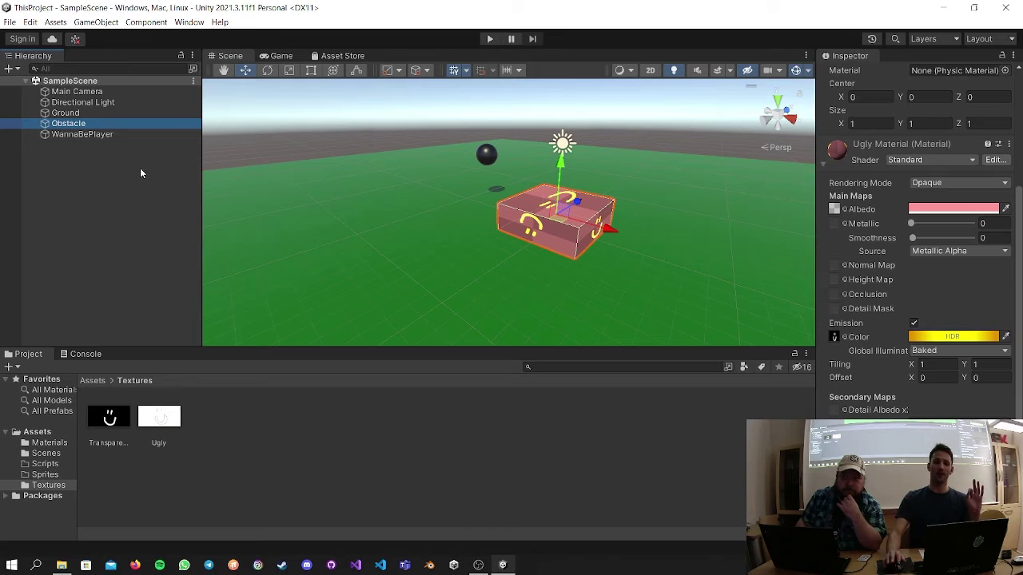
pyautogui.click(132, 187)
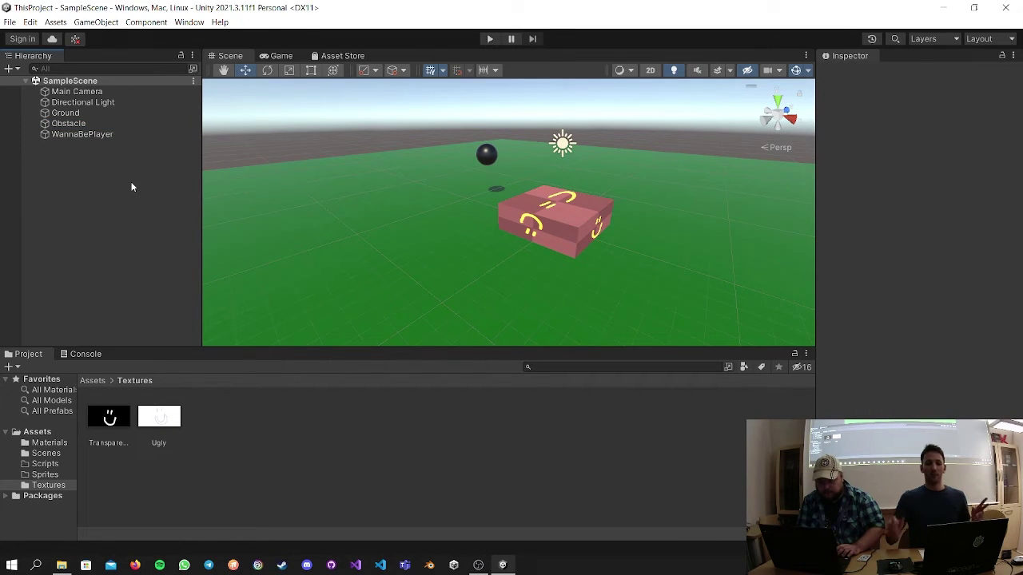
pyautogui.rightClick(125, 178)
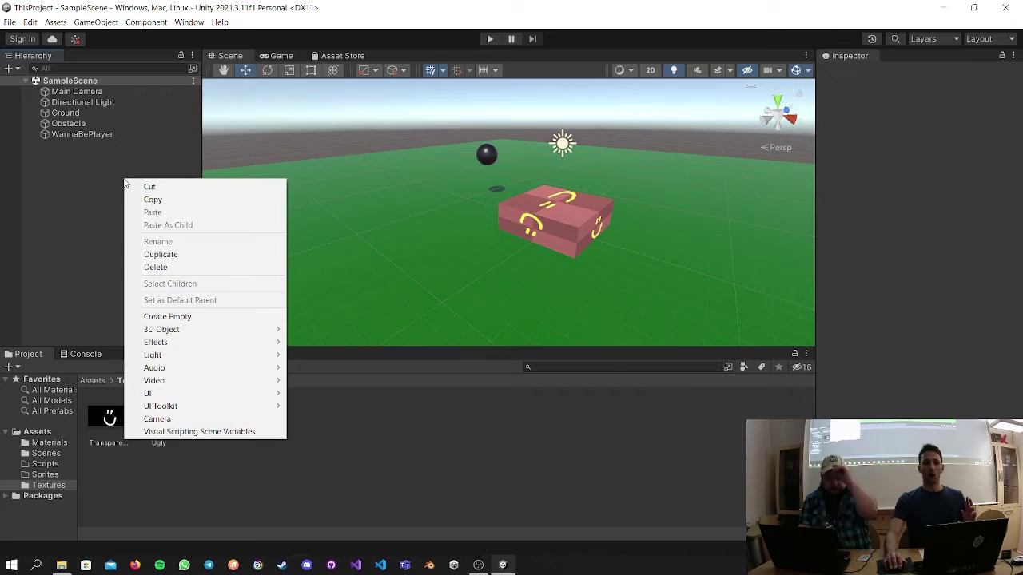
pyautogui.click(55, 171)
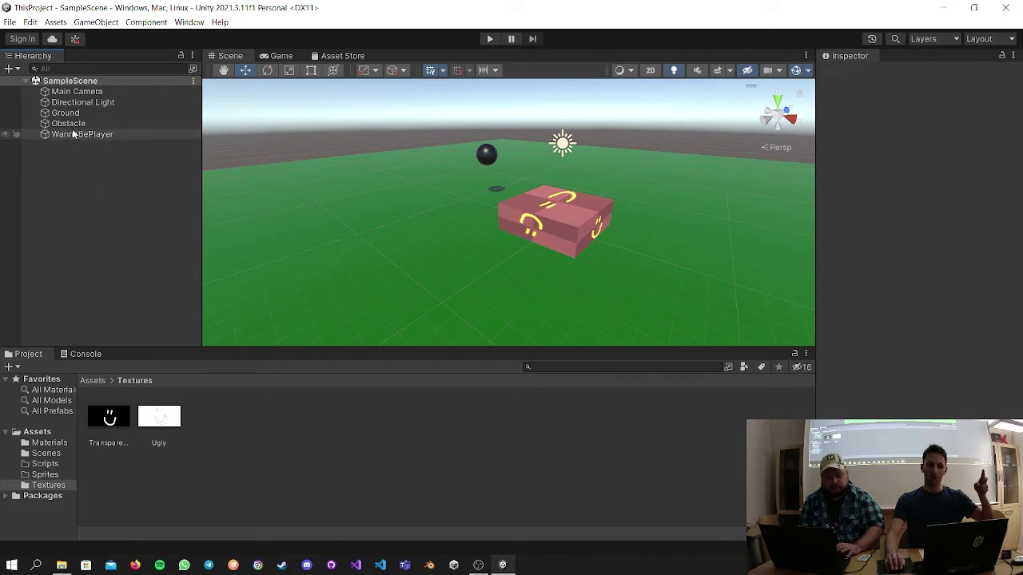
pyautogui.moveTo(82, 126)
pyautogui.mouseDown()
pyautogui.moveTo(100, 133)
pyautogui.moveTo(96, 114)
pyautogui.mouseUp()
pyautogui.scroll(-4, 745, 191)
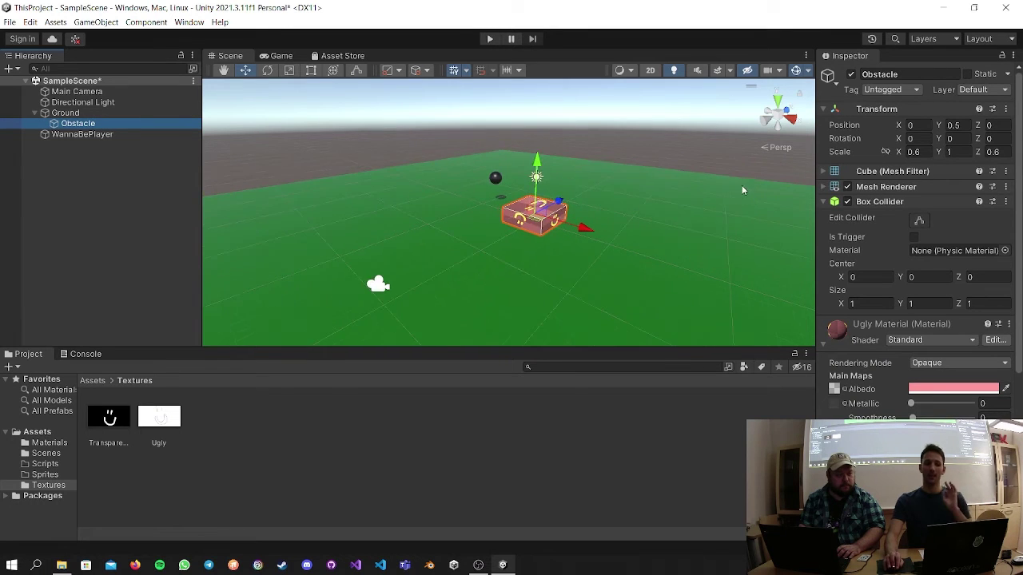
pyautogui.click(140, 111)
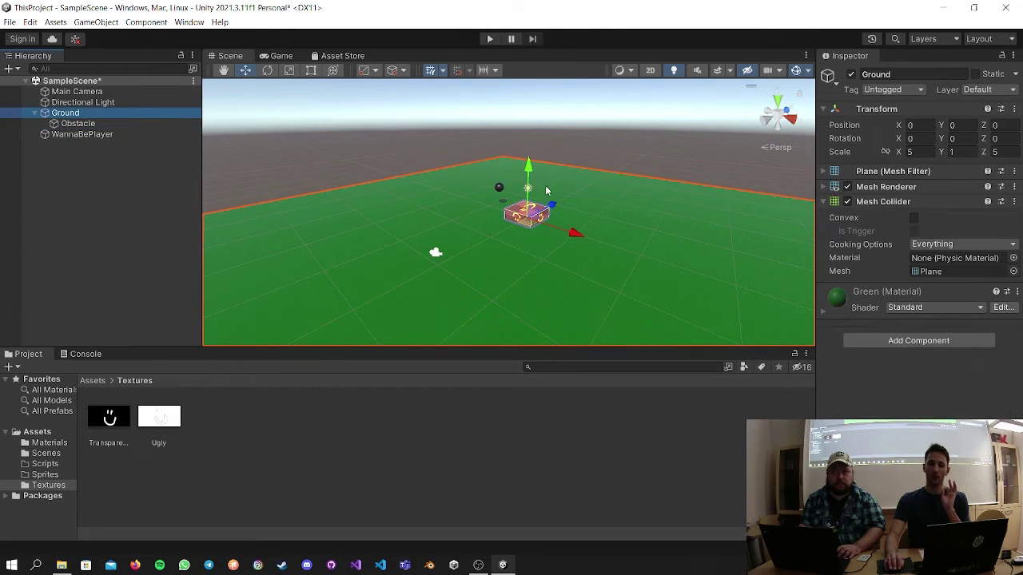
pyautogui.moveTo(532, 175); pyautogui.dragTo(484, 174)
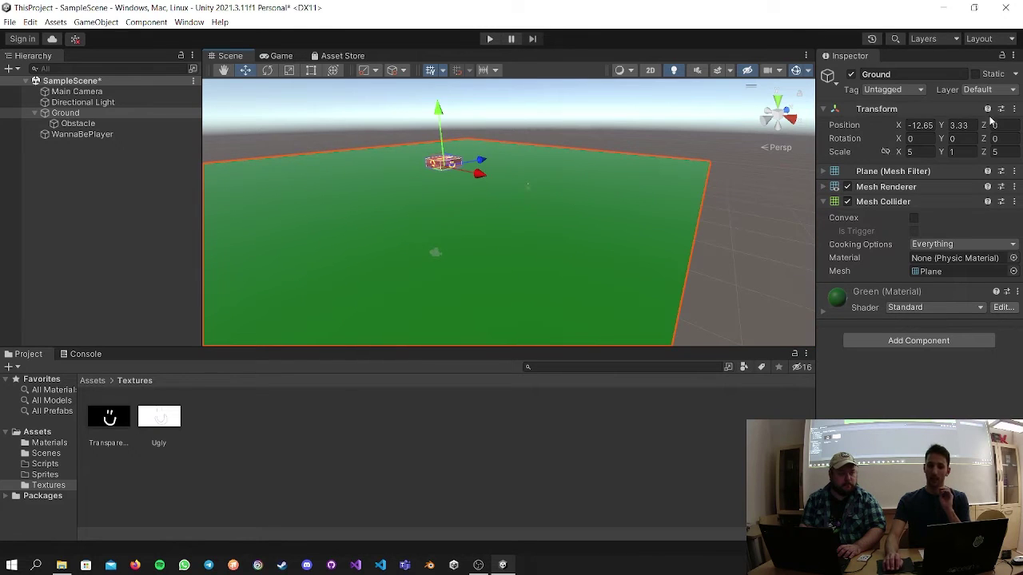
pyautogui.moveTo(898, 152); pyautogui.dragTo(804, 145)
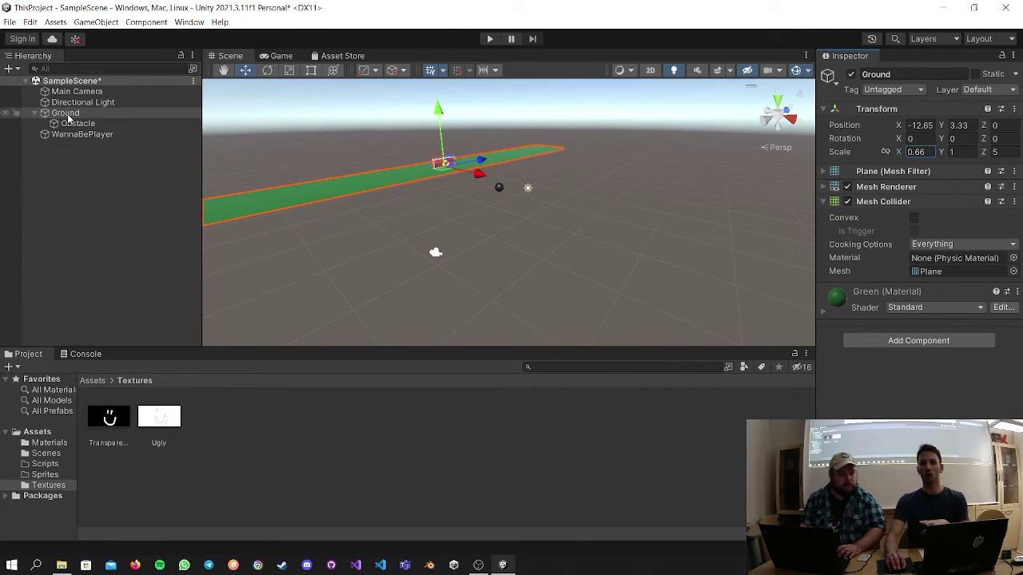
pyautogui.click(140, 123)
pyautogui.click(128, 113)
pyautogui.hotkey('ctrl', 'z')
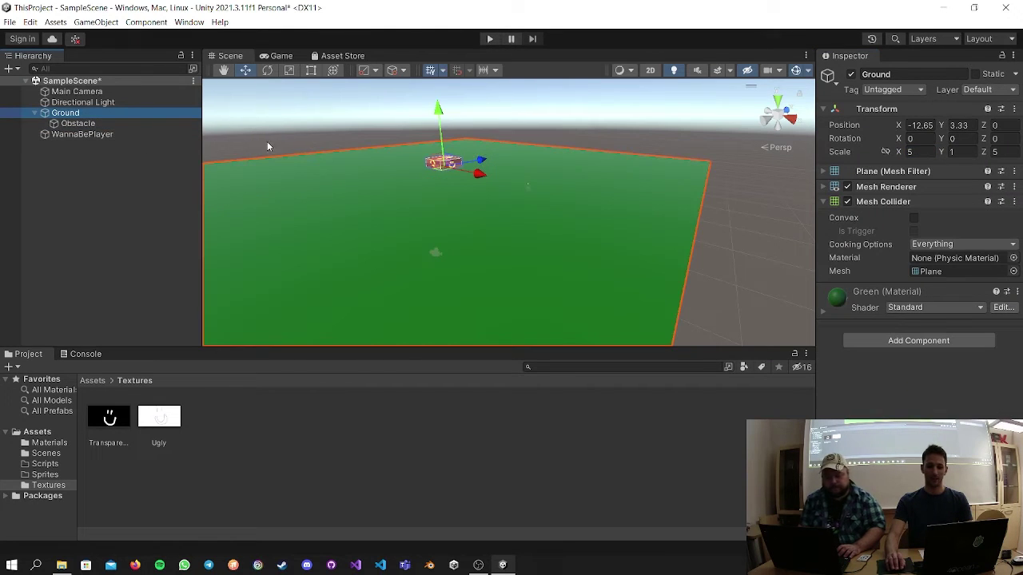
pyautogui.hotkey('ctrl', 'z')
pyautogui.click(103, 124)
pyautogui.hotkey('ctrl', 'z')
pyautogui.hotkey('ctrl', 'z')
pyautogui.hotkey('ctrl', 'z')
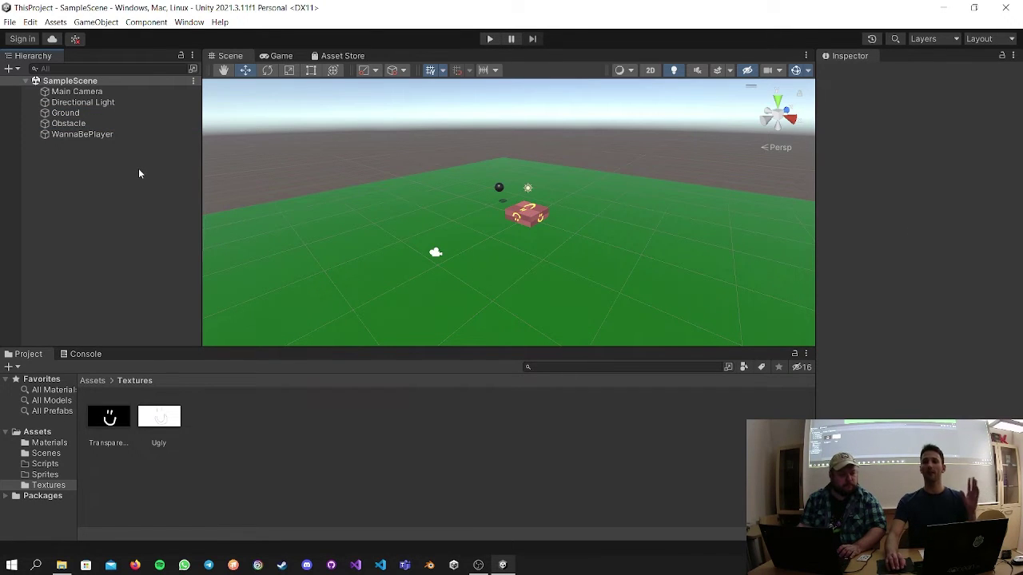
pyautogui.click(125, 124)
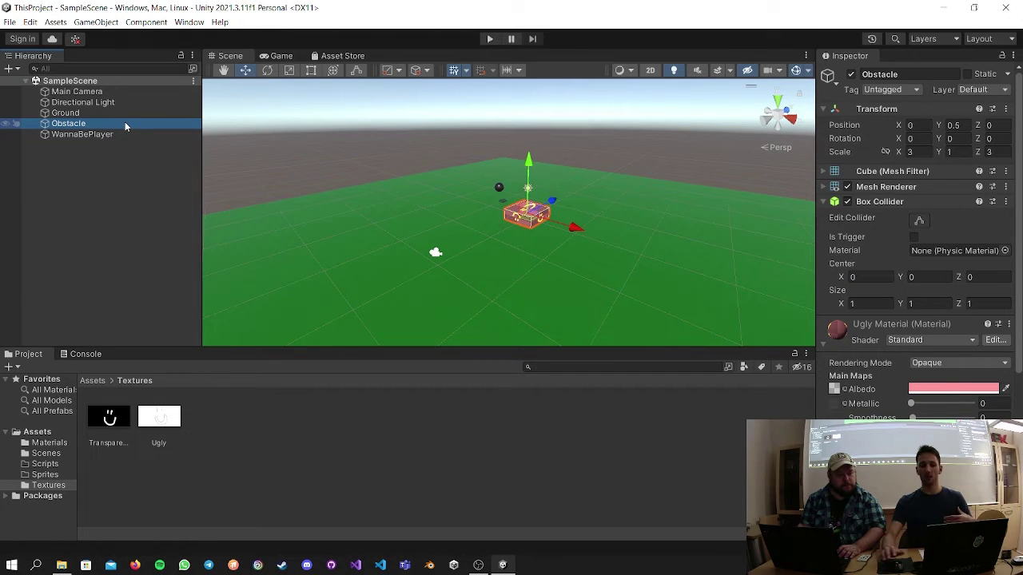
# Create an empty GameObject at the origin named 'Obstacles'.
pyautogui.rightClick(120, 166)
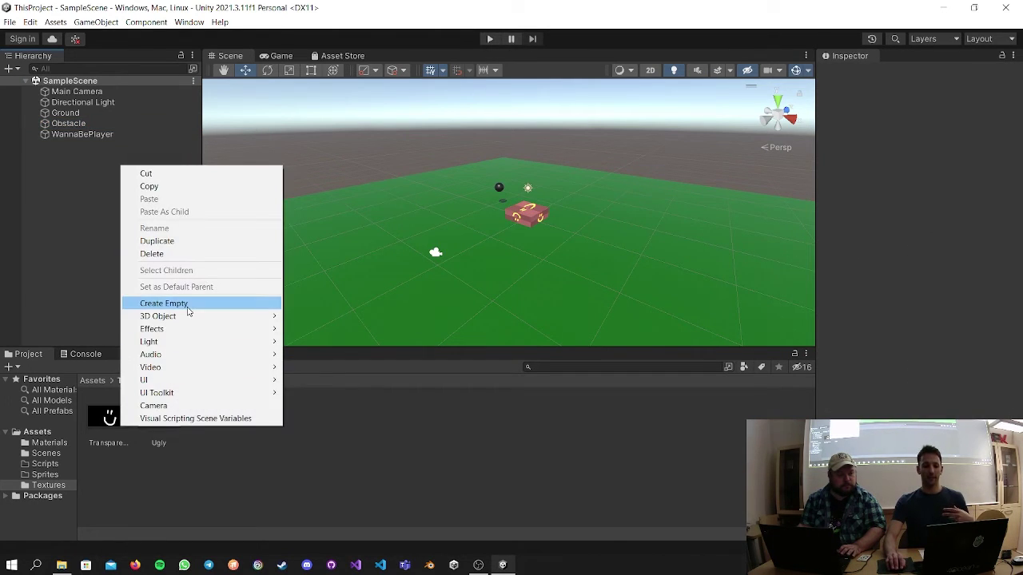
pyautogui.click(188, 304)
pyautogui.click(39, 145)
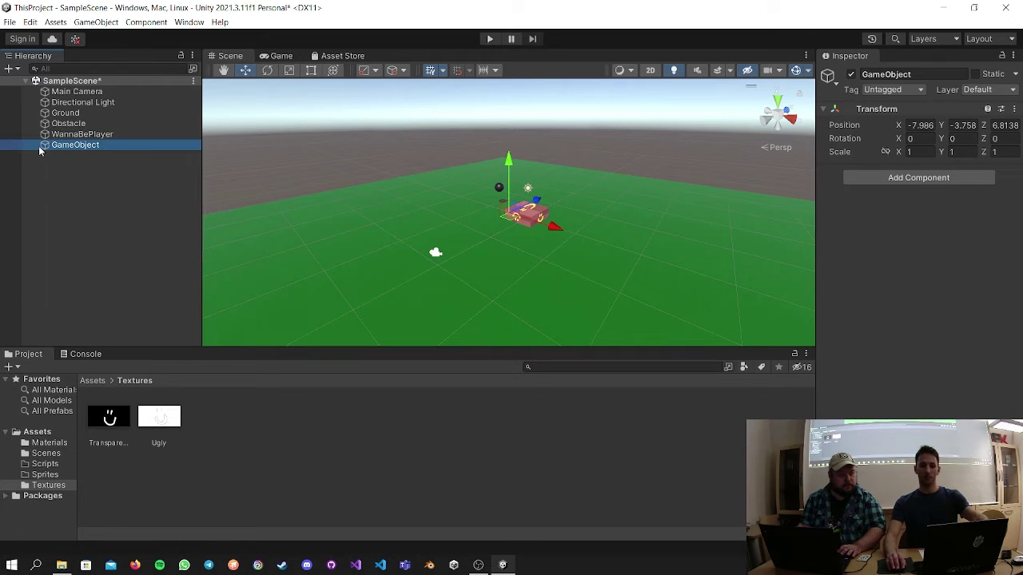
pyautogui.rightClick(103, 250)
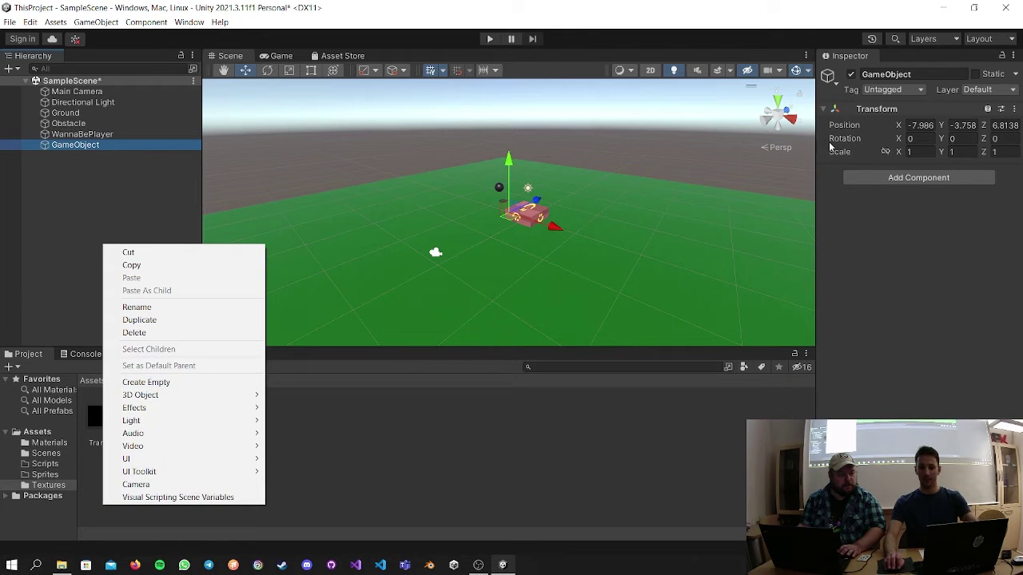
pyautogui.click(906, 116)
pyautogui.click(55, 148)
pyautogui.rightClick(877, 109)
pyautogui.click(900, 114)
pyautogui.click(75, 145)
pyautogui.write('Obstacles')
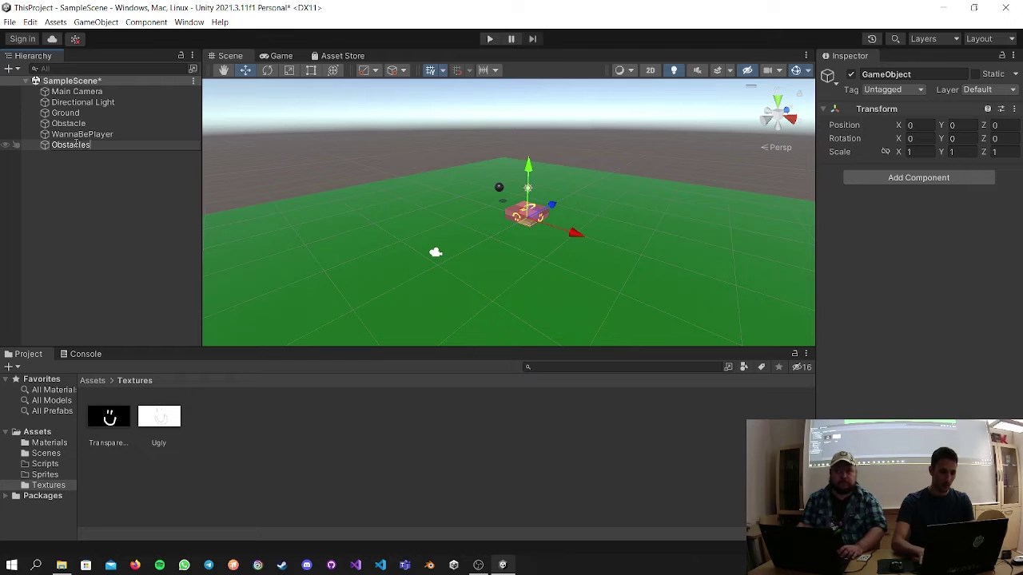
pyautogui.press('Return')
# Parent the Obstacle under Obstacles and duplicate it.
pyautogui.click(65, 113)
pyautogui.moveTo(69, 124); pyautogui.dragTo(104, 146)
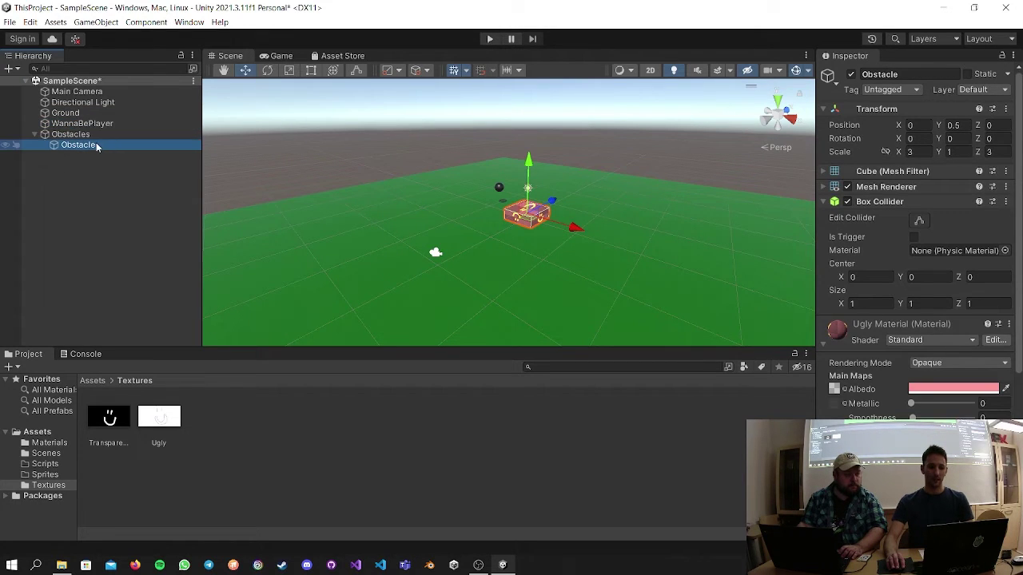
pyautogui.hotkey('ctrl', 'd')
pyautogui.hotkey('ctrl', 'd')
pyautogui.hotkey('ctrl', 'd')
pyautogui.hotkey('ctrl', 'd')
pyautogui.hotkey('ctrl', 'd')
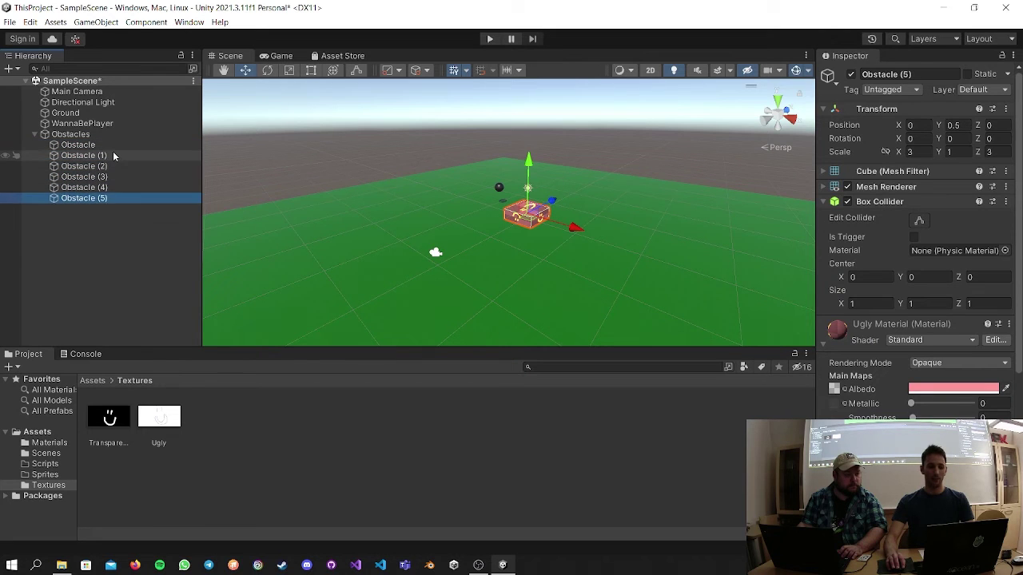
# Spread Obstacle (1) through (5) across the ground, lifting Obstacle (3) upward.
pyautogui.click(114, 157)
pyautogui.moveTo(577, 230); pyautogui.dragTo(804, 300)
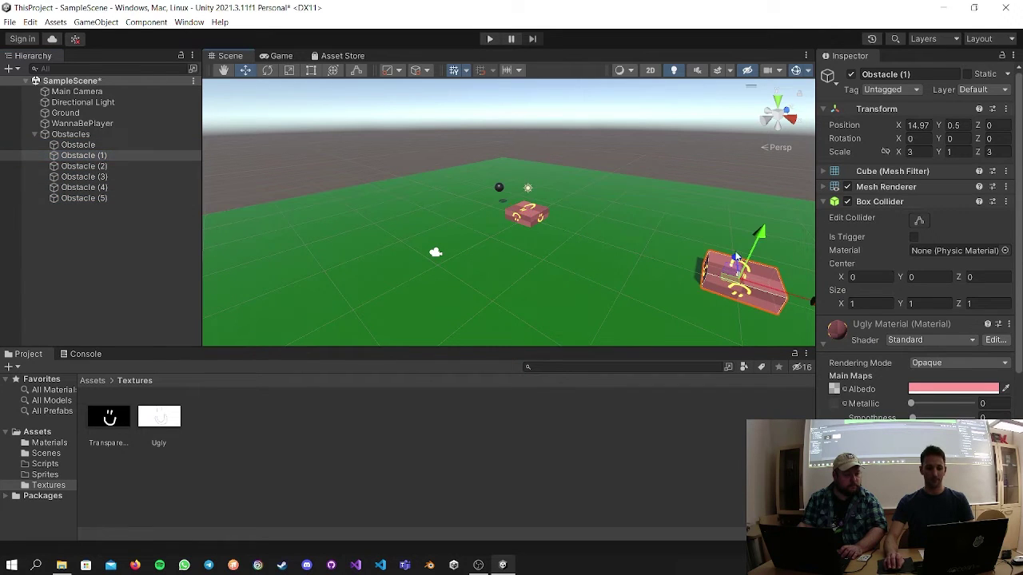
pyautogui.click(170, 166)
pyautogui.moveTo(581, 204); pyautogui.dragTo(248, 208)
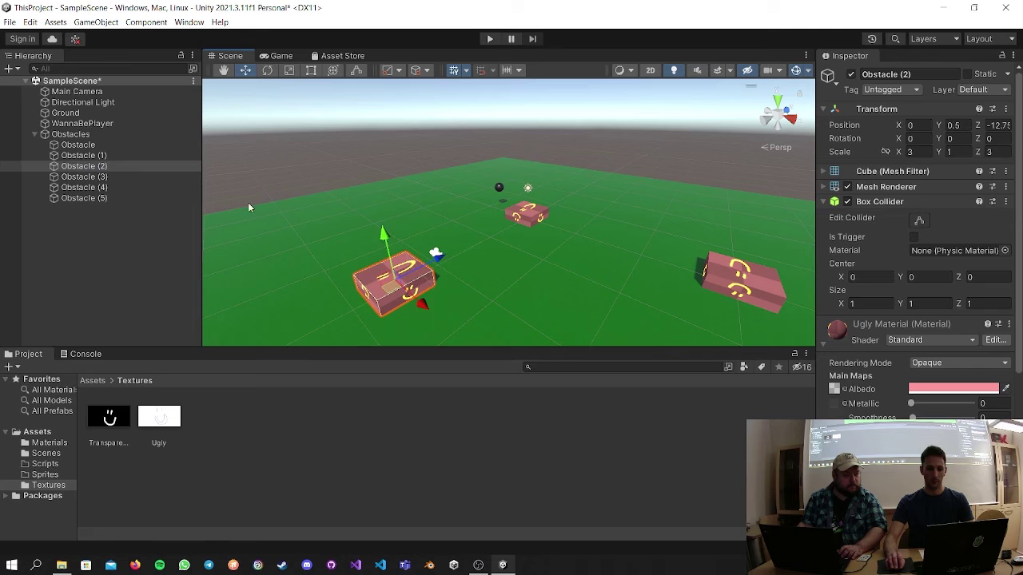
pyautogui.click(148, 188)
pyautogui.moveTo(554, 201); pyautogui.dragTo(621, 169)
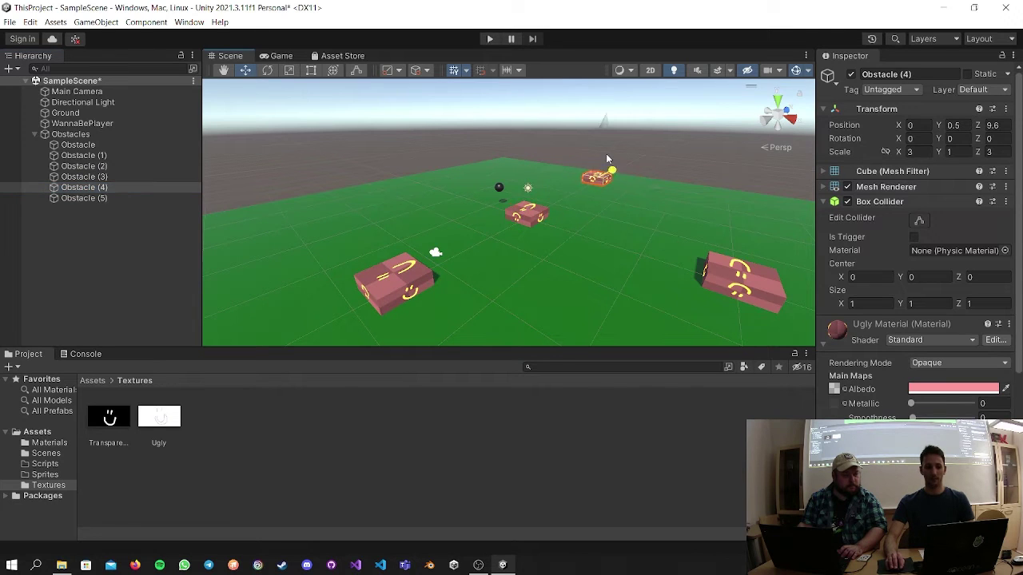
pyautogui.click(119, 177)
pyautogui.click(571, 230)
pyautogui.moveTo(571, 231); pyautogui.dragTo(632, 244)
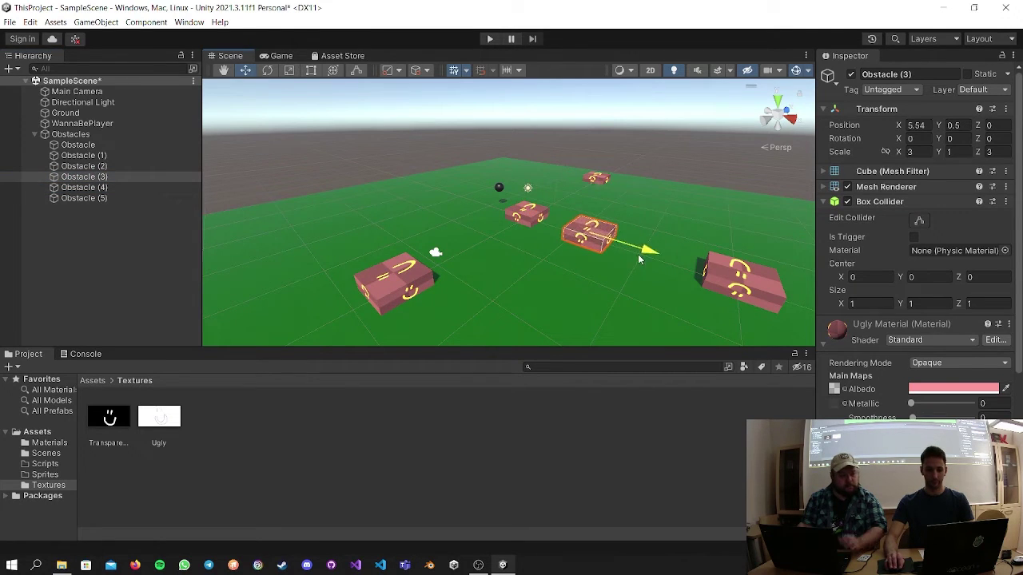
pyautogui.moveTo(589, 190); pyautogui.dragTo(603, 165)
pyautogui.click(87, 198)
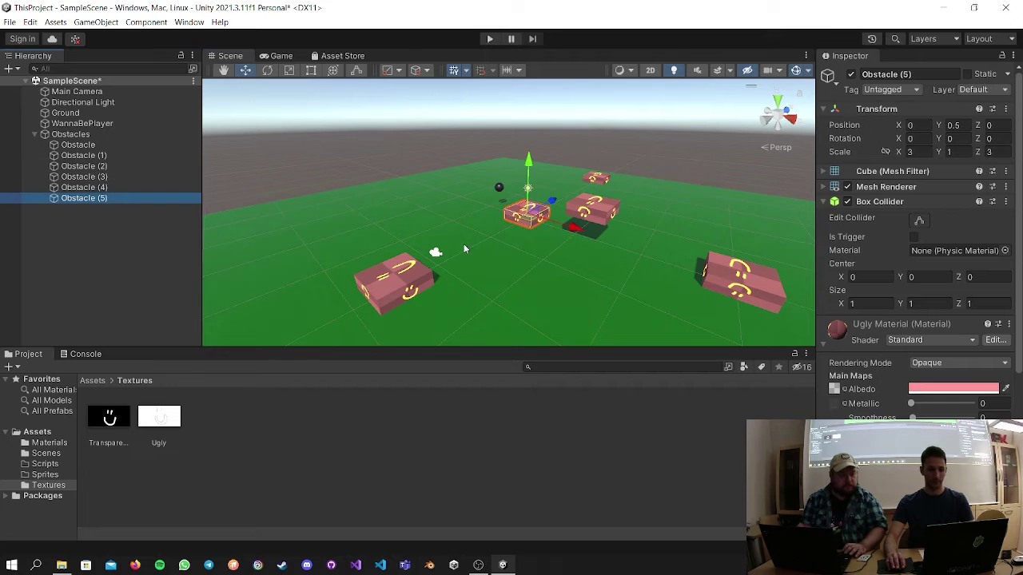
pyautogui.moveTo(575, 235); pyautogui.dragTo(416, 203)
# Save the scene with the repositioned obstacles.
pyautogui.scroll(-4, 676, 256)
pyautogui.click(756, 256)
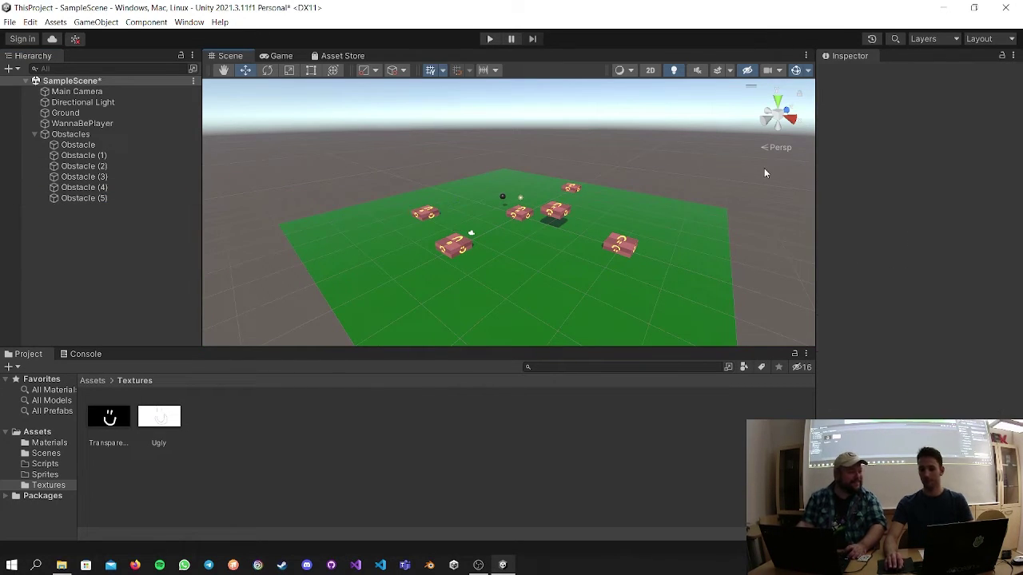
pyautogui.moveTo(661, 231); pyautogui.dragTo(640, 211, button='middle')
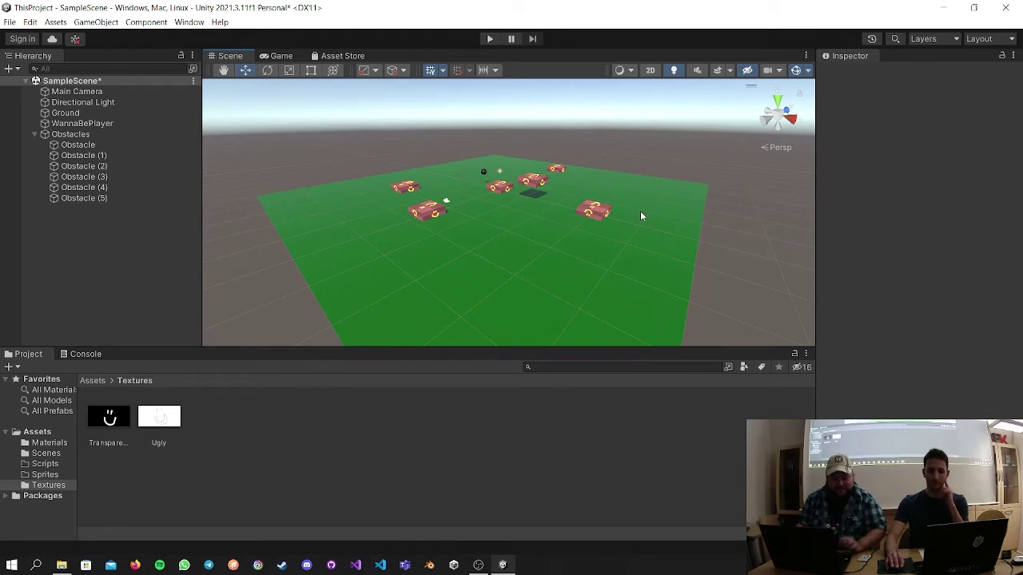
pyautogui.hotkey('ctrl', 's')
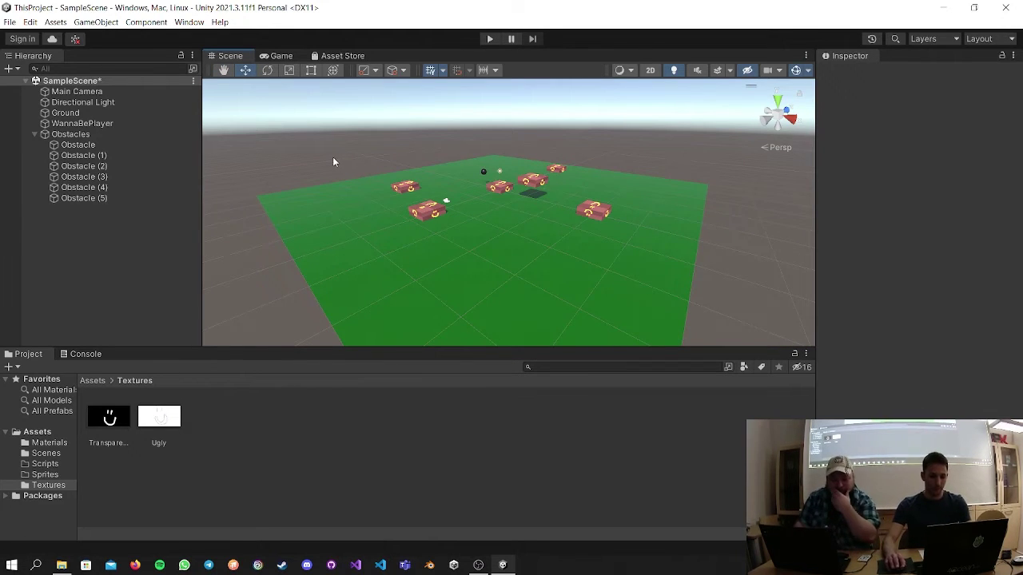
pyautogui.moveTo(676, 167); pyautogui.dragTo(648, 234, button='middle')
pyautogui.moveTo(648, 233); pyautogui.dragTo(651, 204, button='right')
pyautogui.scroll(2, 652, 204)
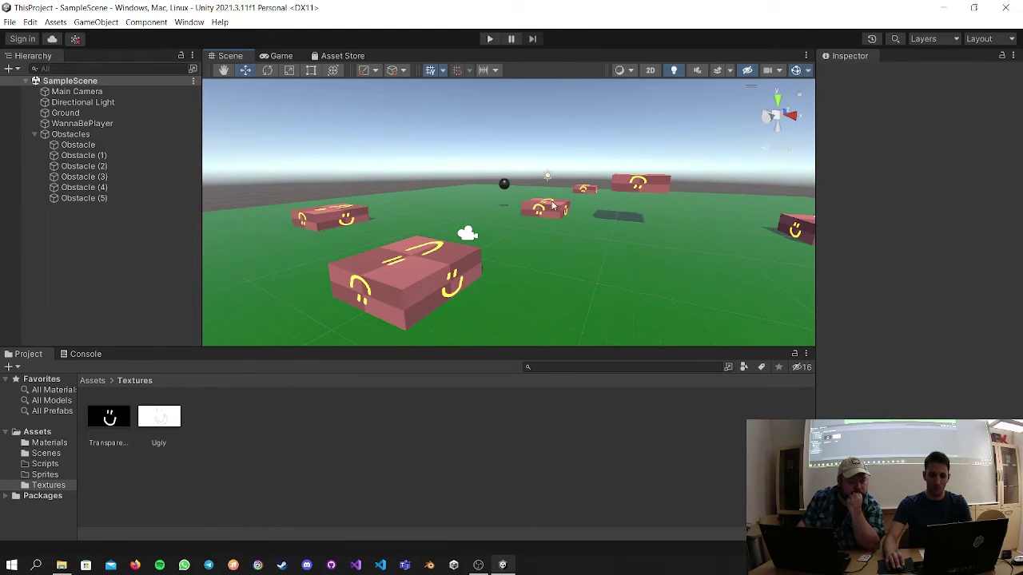
# Duplicate Obstacle (5) into (6), (7) and (8), placing Obstacle (8) at X 6.26, Y 1.27.
pyautogui.click(83, 198)
pyautogui.hotkey('ctrl', 'd')
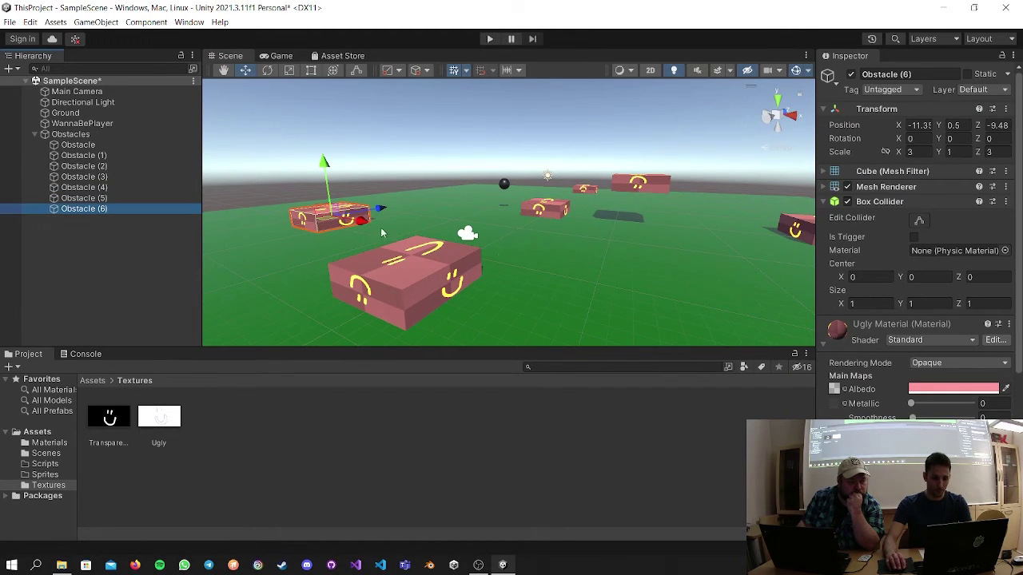
pyautogui.moveTo(379, 208); pyautogui.dragTo(441, 178)
pyautogui.hotkey('ctrl', 'd')
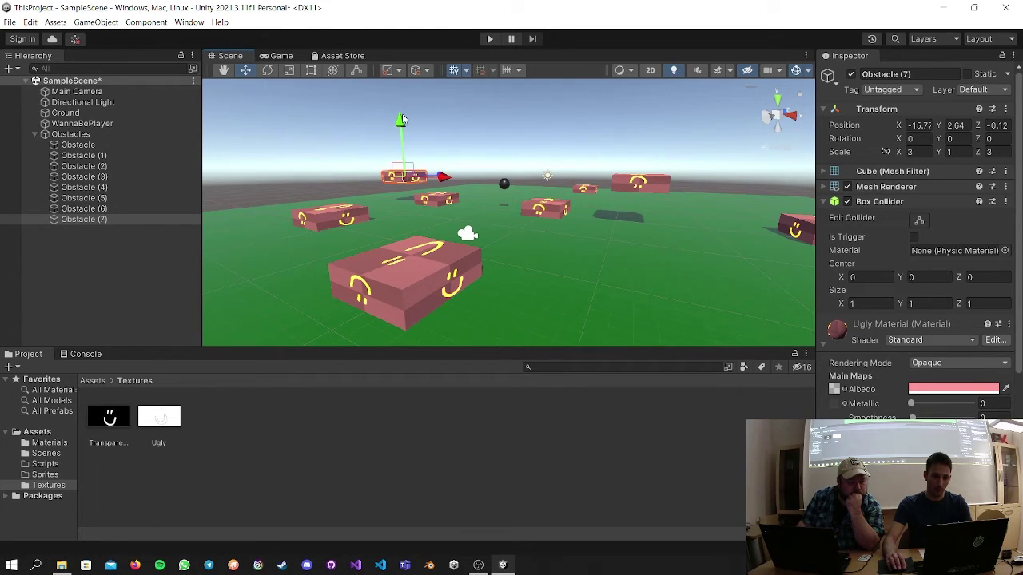
pyautogui.hotkey('ctrl', 'd')
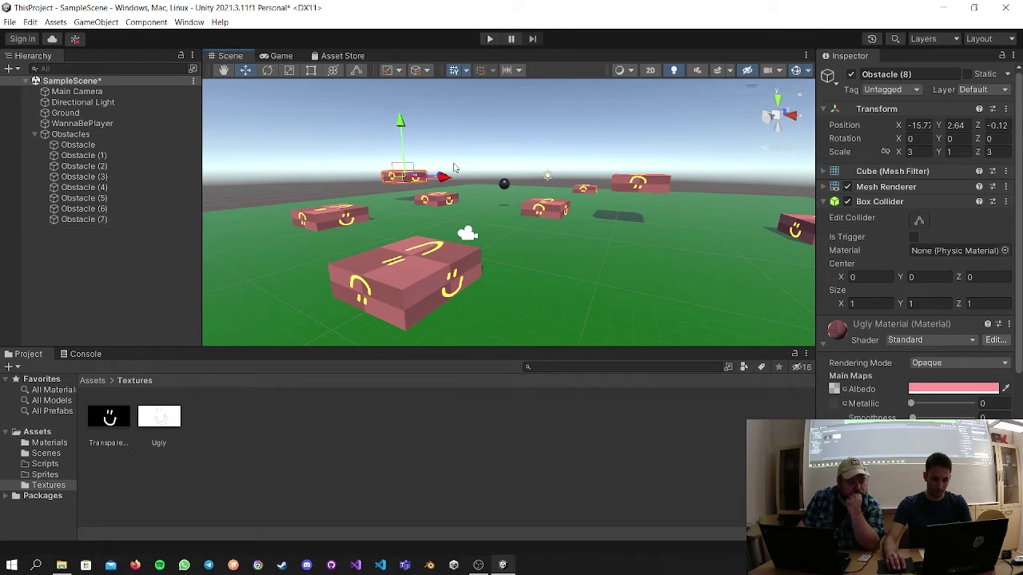
pyautogui.moveTo(442, 174); pyautogui.dragTo(688, 192)
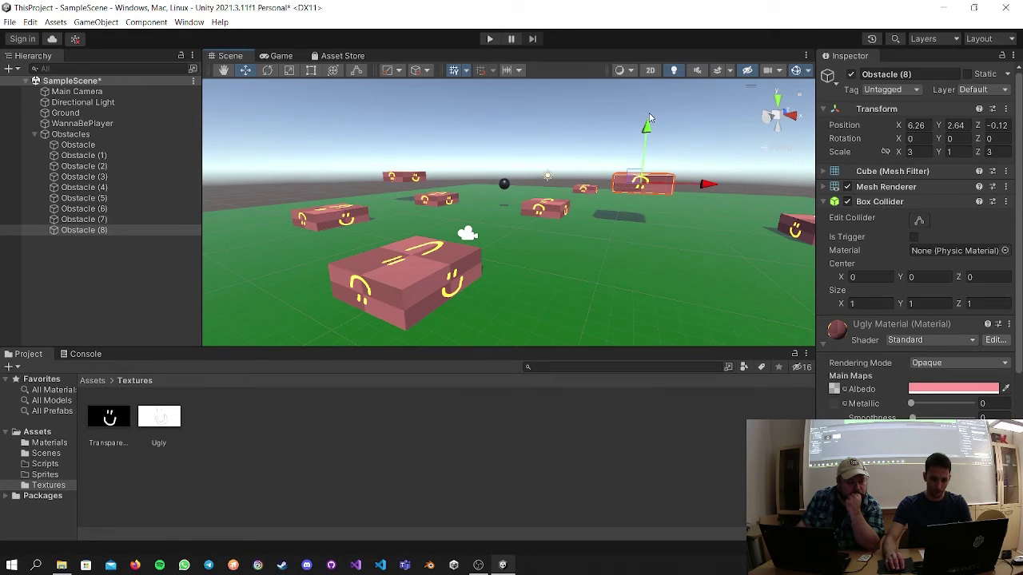
pyautogui.moveTo(647, 134); pyautogui.dragTo(648, 160)
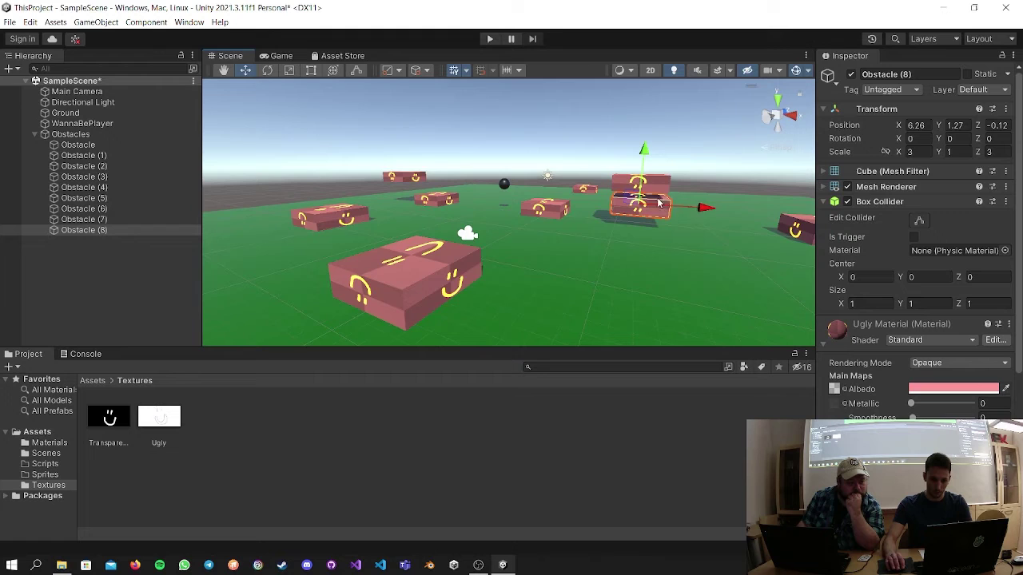
pyautogui.press('f')
pyautogui.scroll(-3, 607, 217)
pyautogui.keyDown('alt'); pyautogui.moveTo(607, 218); pyautogui.dragTo(504, 249); pyautogui.keyUp('alt')
pyautogui.scroll(2, 559, 289)
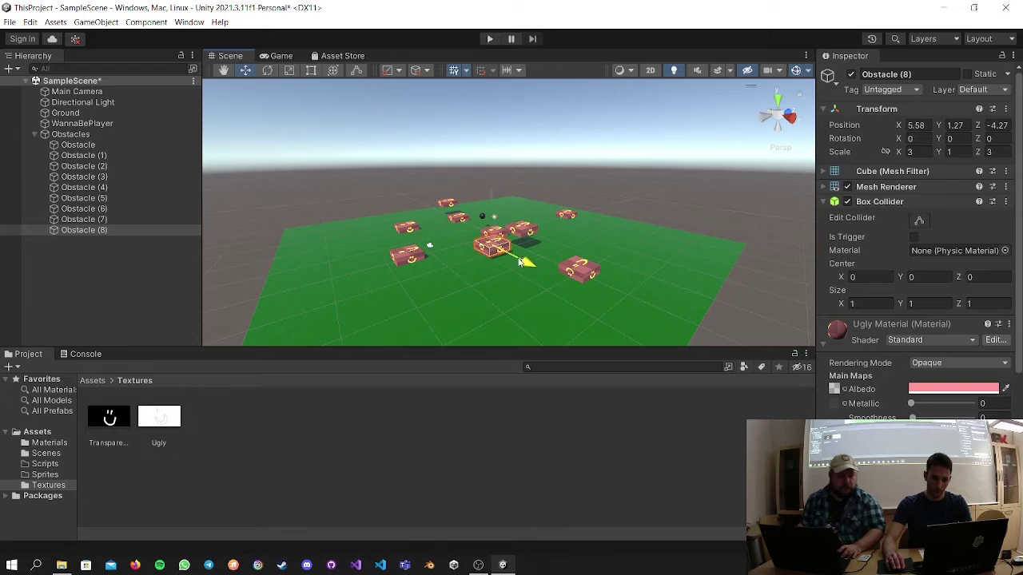
# Duplicate Obstacle (8) as Obstacle (9), stacked at Y 4.18 and Z 4.01.
pyautogui.click(152, 231)
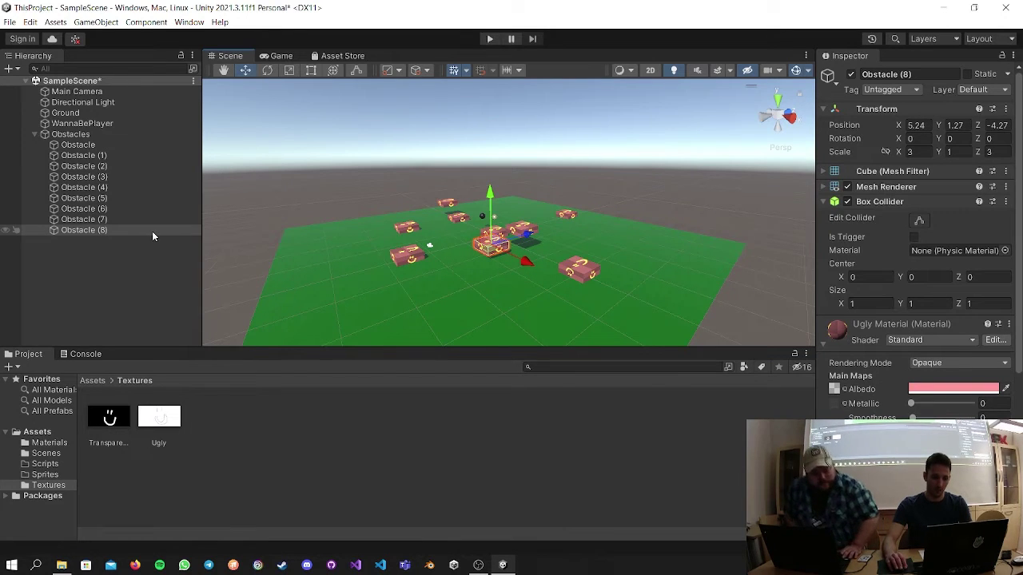
pyautogui.hotkey('ctrl', 'd')
pyautogui.moveTo(526, 239); pyautogui.dragTo(577, 228)
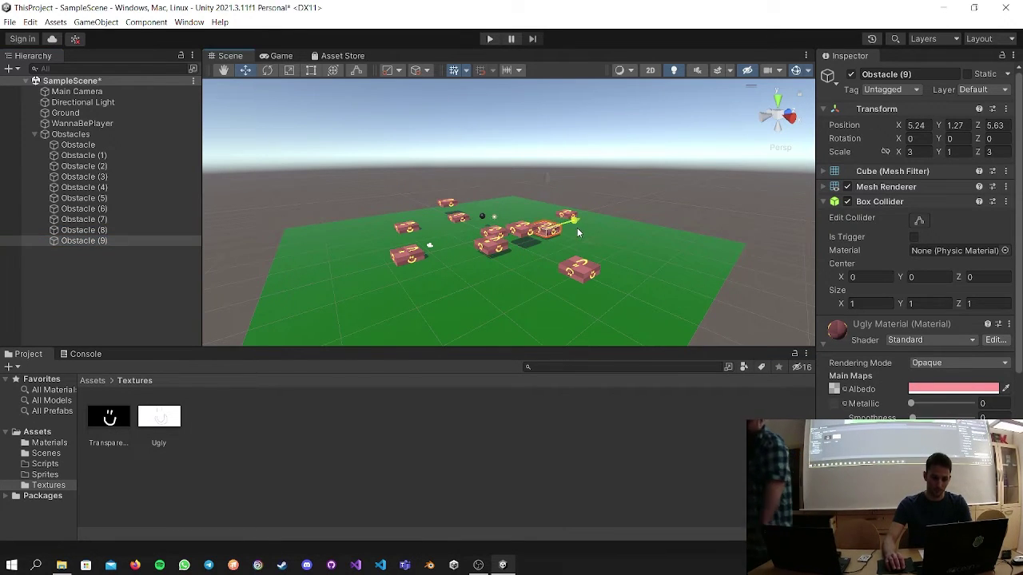
pyautogui.click(555, 184)
pyautogui.click(152, 240)
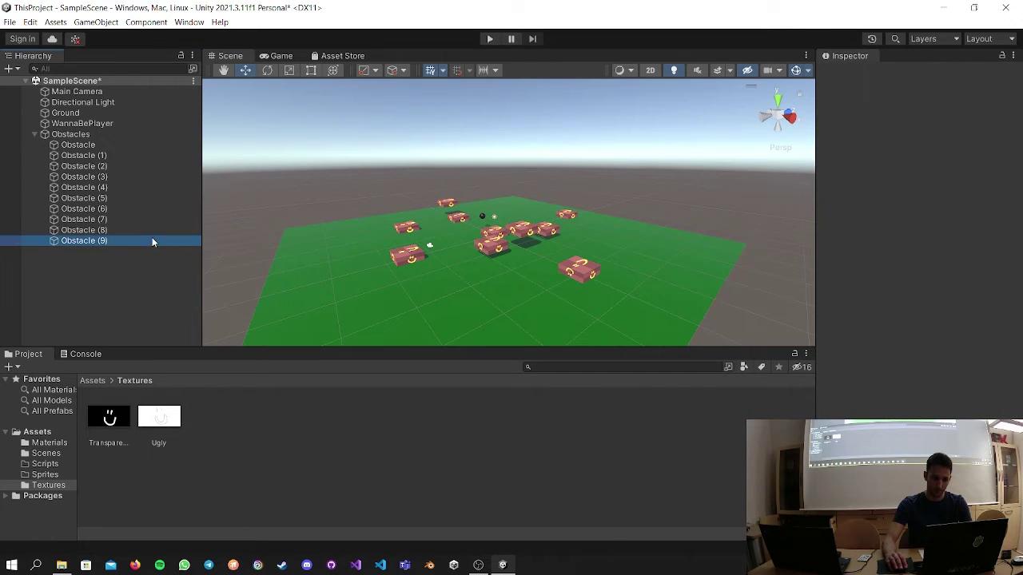
pyautogui.moveTo(547, 179); pyautogui.dragTo(550, 152)
pyautogui.moveTo(550, 152); pyautogui.dragTo(484, 227, button='middle')
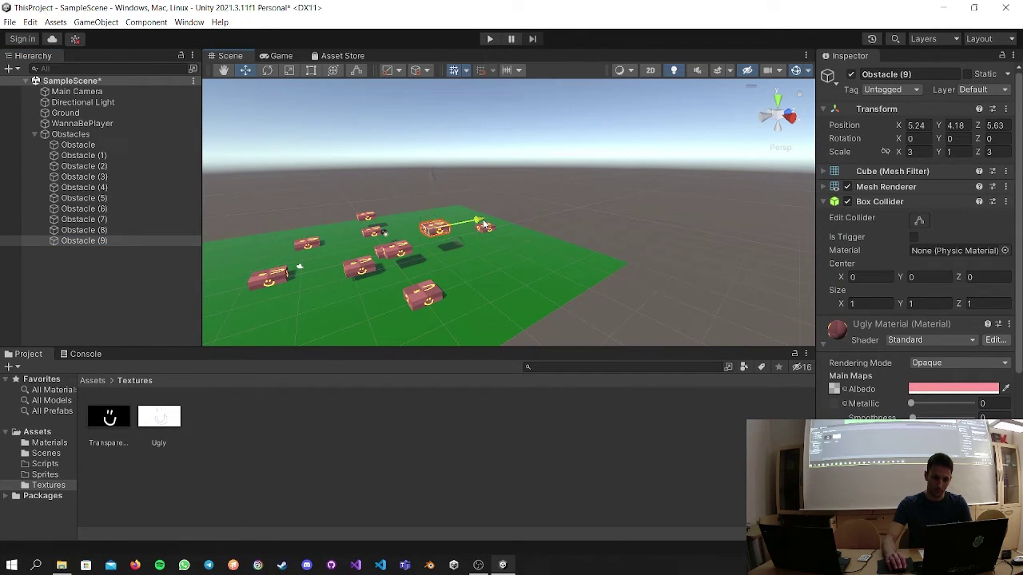
pyautogui.moveTo(484, 227); pyautogui.dragTo(460, 217)
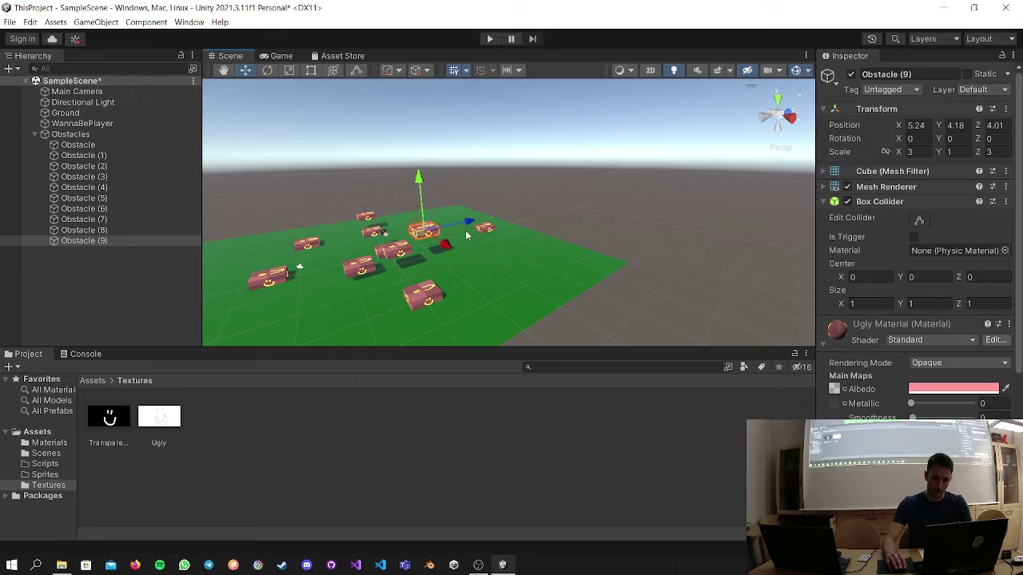
pyautogui.moveTo(422, 279); pyautogui.dragTo(647, 183, button='middle')
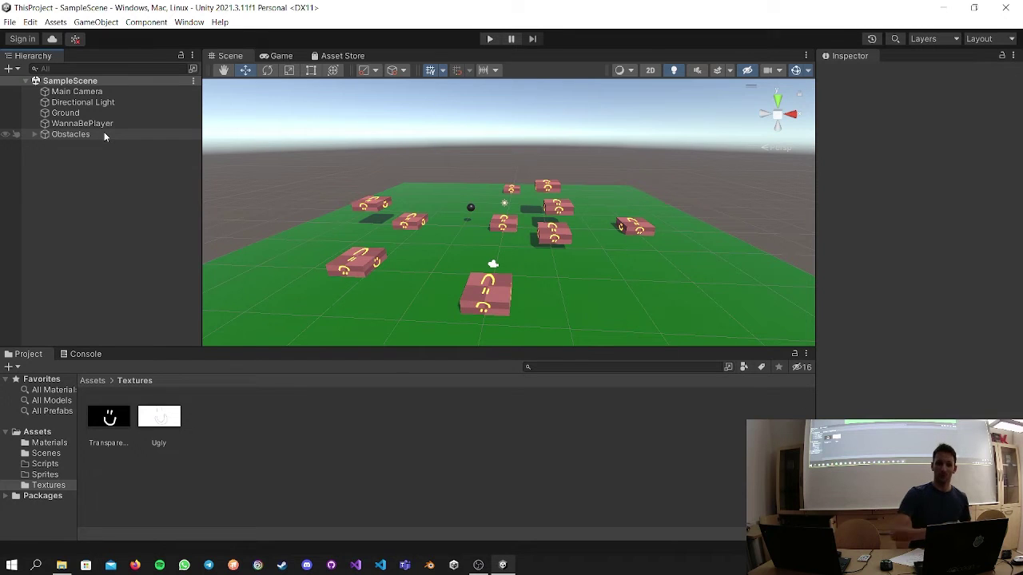
# Return the Project panel to the top-level Assets folder.
pyautogui.click(61, 432)
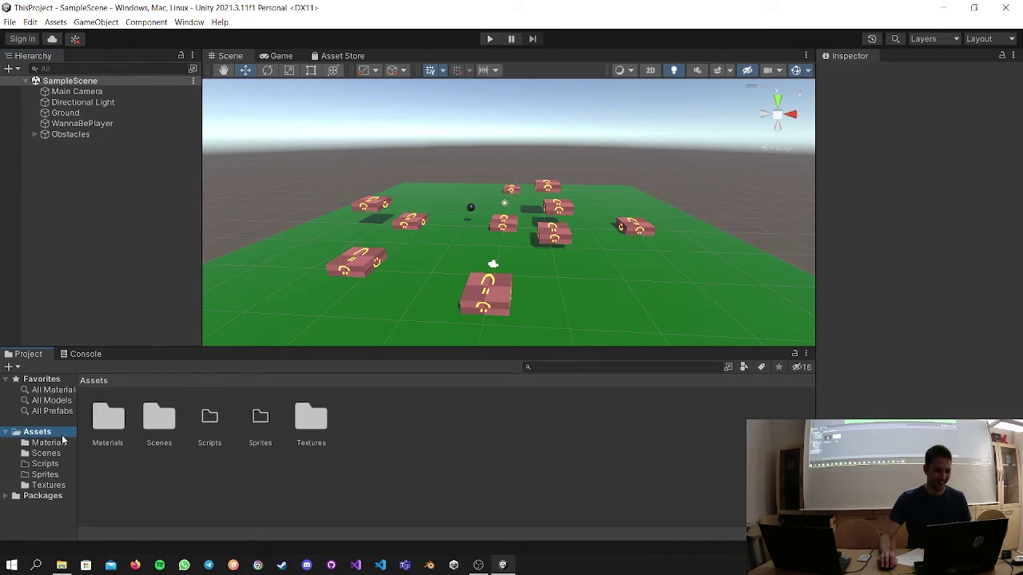
# Create a C# script named PlayerController in Assets/Scripts and open it.
pyautogui.click(66, 463)
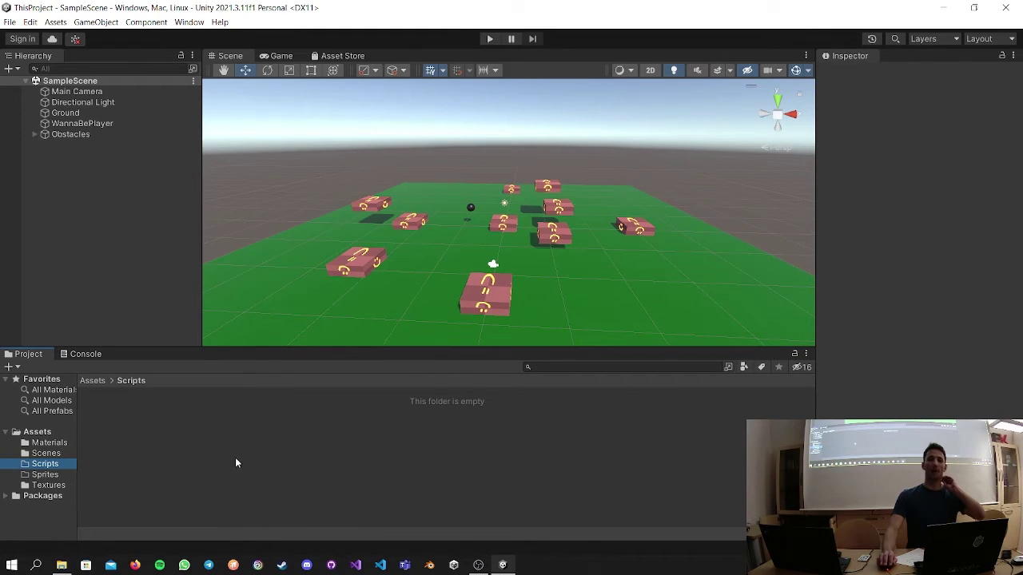
pyautogui.rightClick(152, 431)
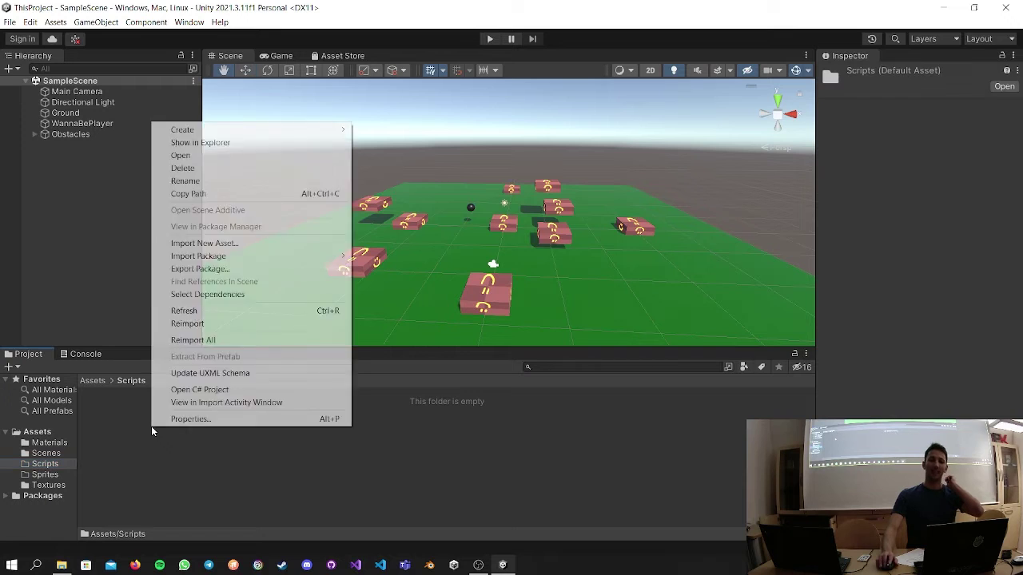
pyautogui.moveTo(310, 137)
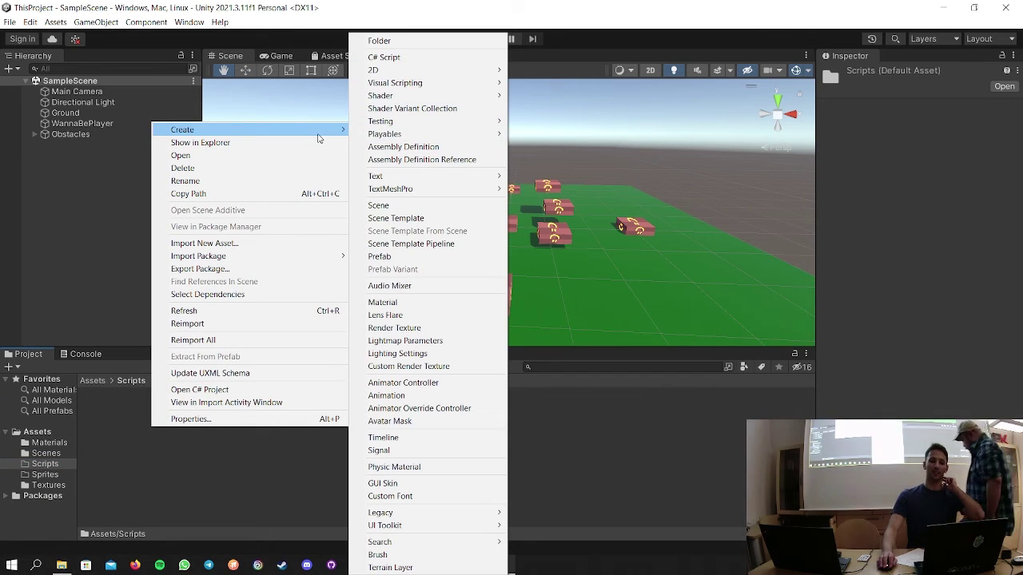
pyautogui.click(414, 57)
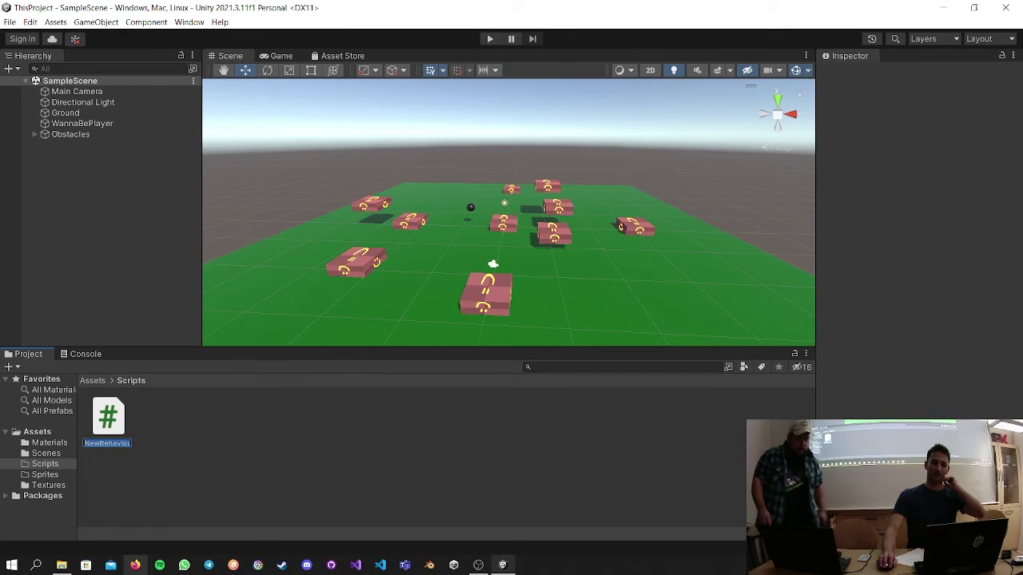
pyautogui.write('Player')
pyautogui.write('Controller')
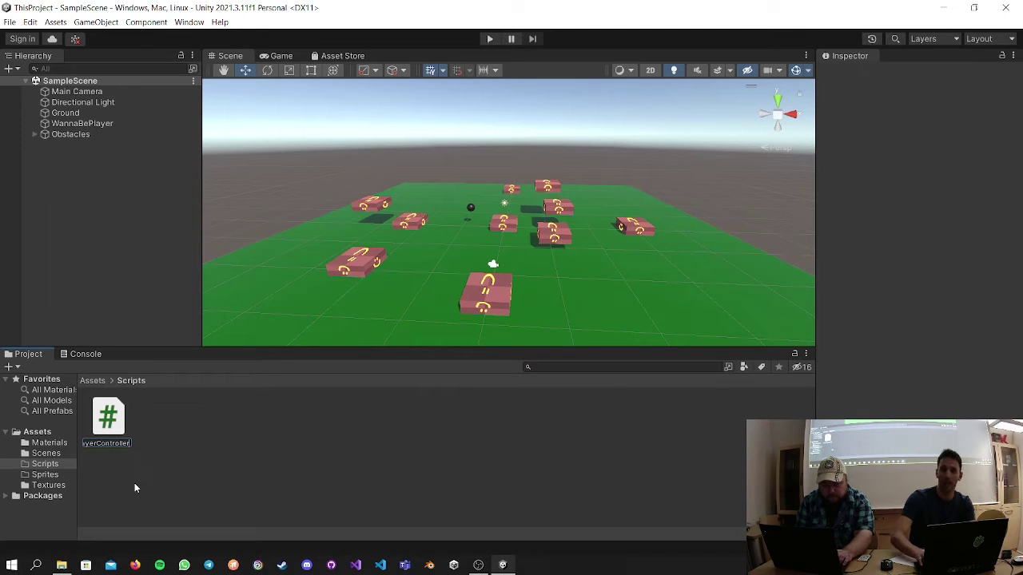
pyautogui.press('Return')
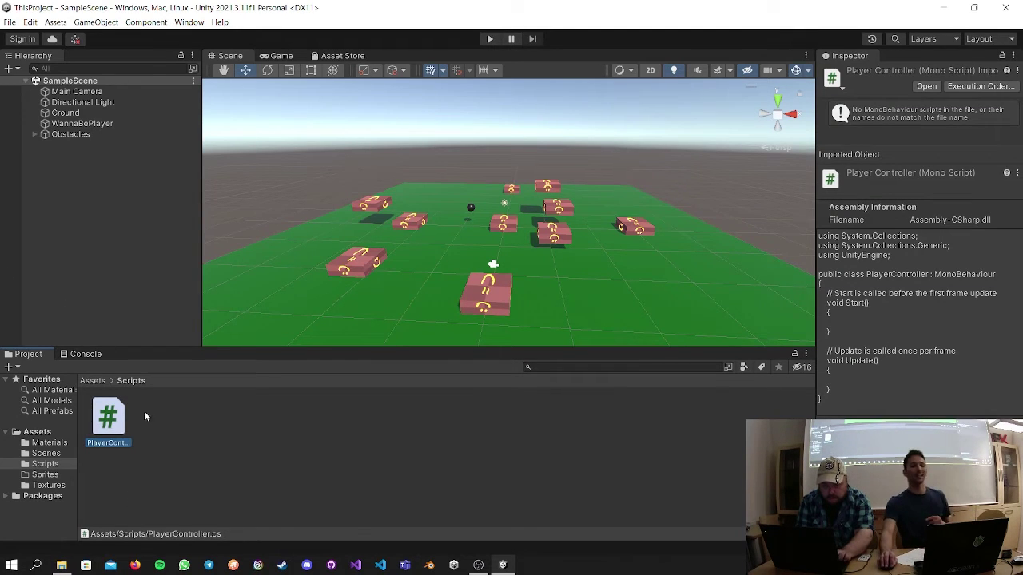
pyautogui.doubleClick(97, 416)
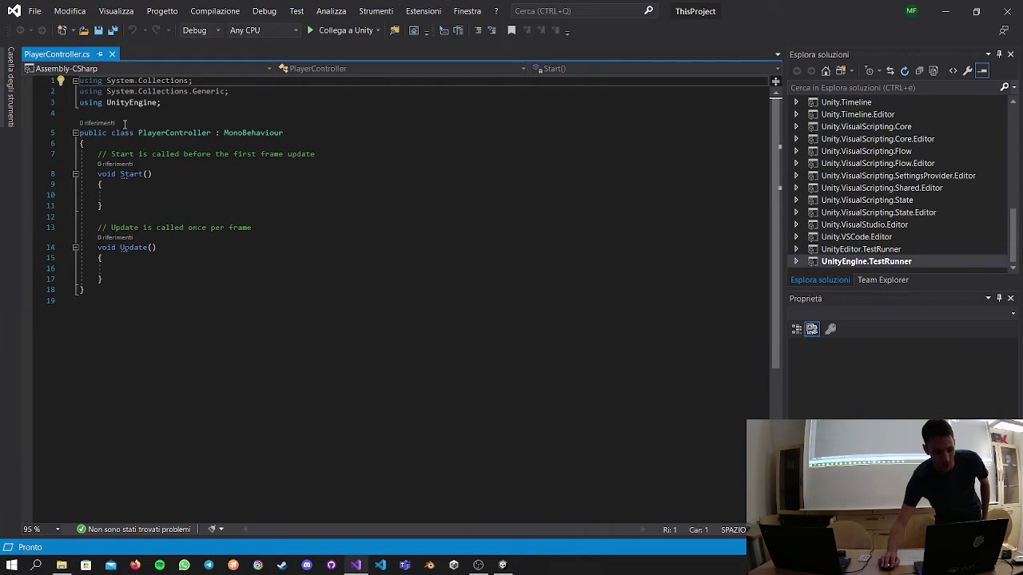
# Select the first seven lines of the PlayerController template code.
pyautogui.moveTo(112, 153); pyautogui.dragTo(79, 81)
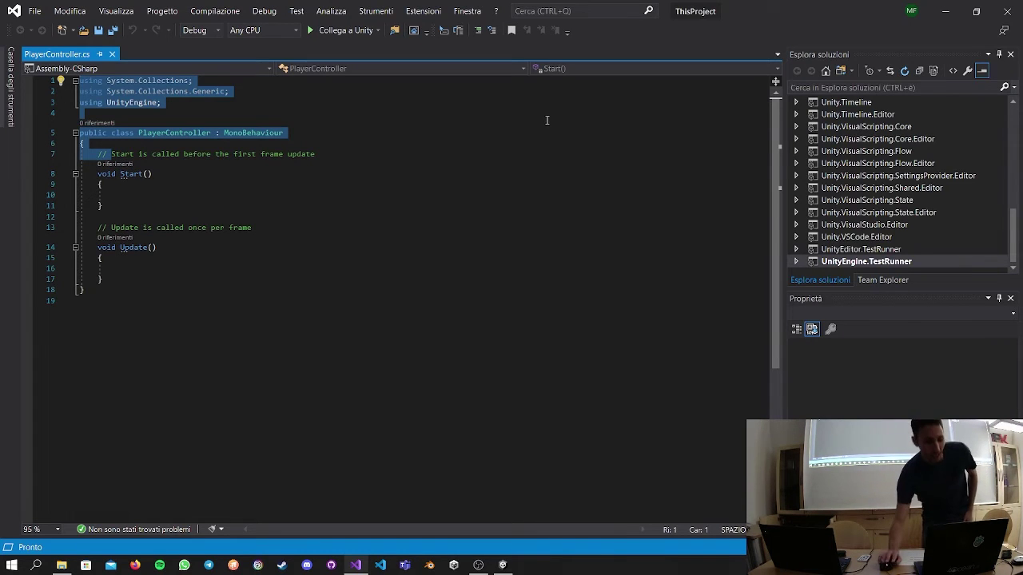
# Delete the generated comment lines above Start() and Update().
pyautogui.click(147, 133)
pyautogui.doubleClick(146, 134)
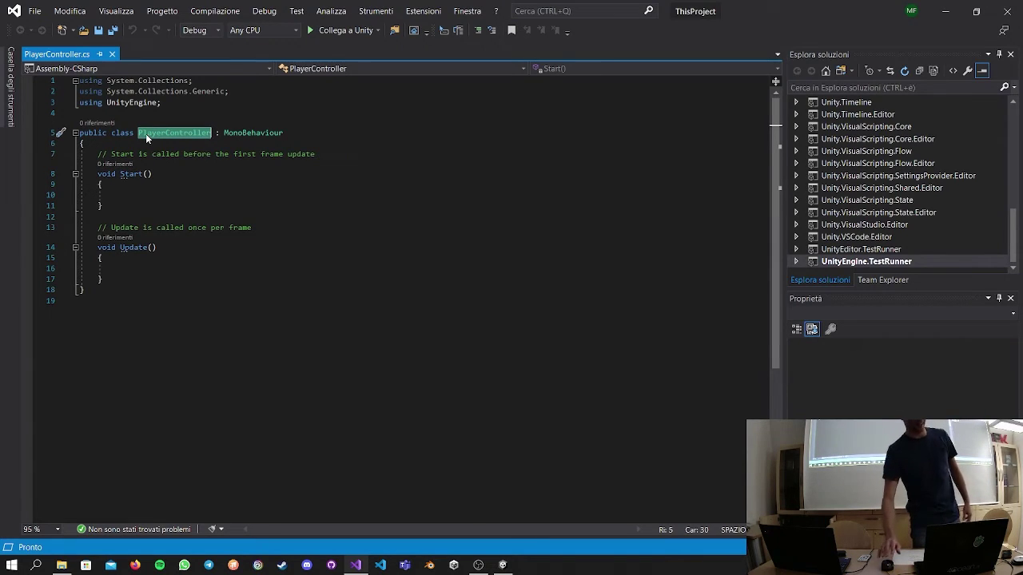
pyautogui.moveTo(382, 147); pyautogui.dragTo(367, 156)
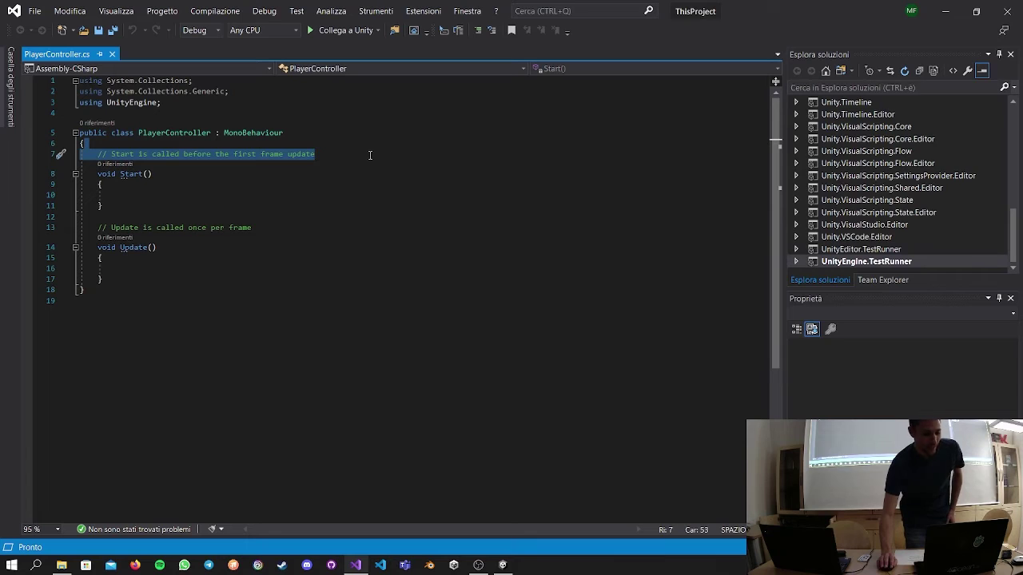
pyautogui.press('Delete')
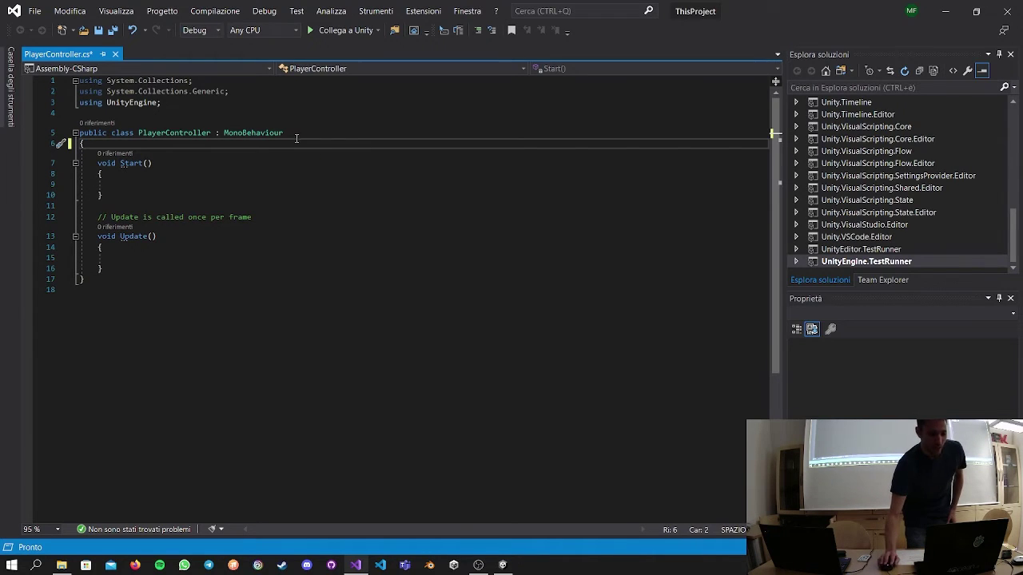
pyautogui.click(295, 218)
pyautogui.moveTo(295, 217); pyautogui.dragTo(293, 206)
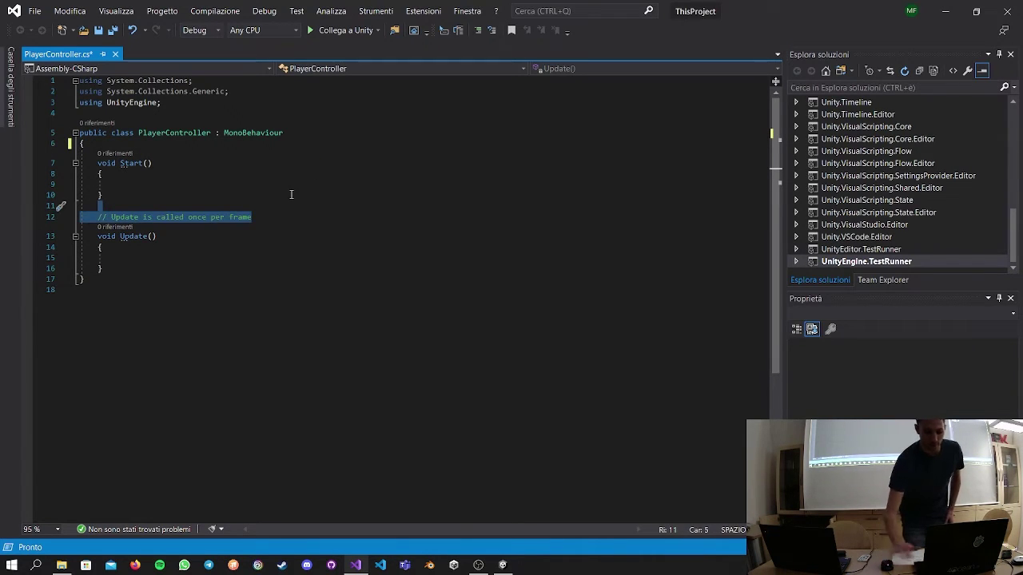
pyautogui.press('Delete')
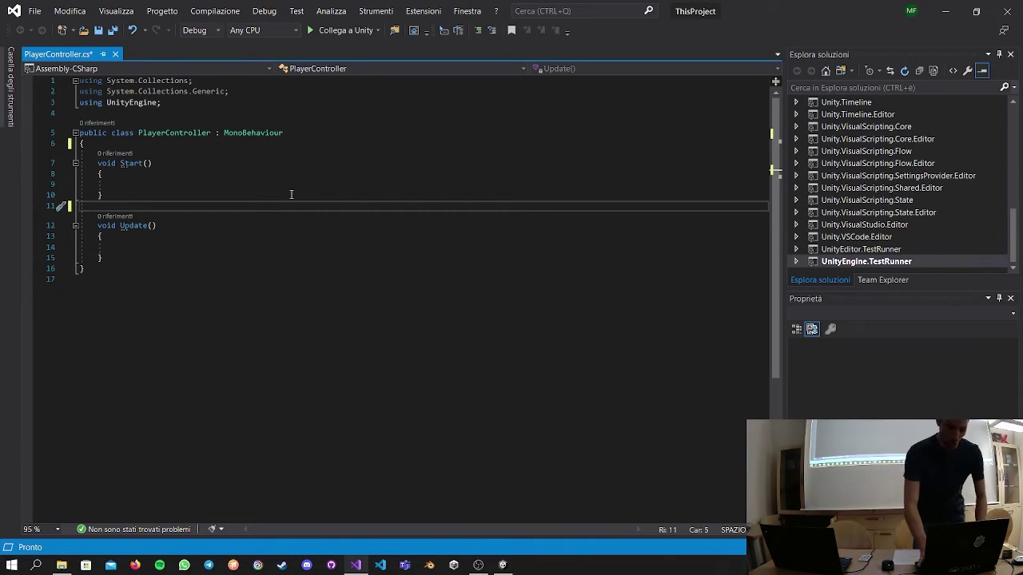
# Zoom the PlayerController code from 95% to 168% so the empty Start and Update methods are readable.
pyautogui.keyDown('ctrl'); pyautogui.scroll(6, 349, 152); pyautogui.keyUp('ctrl')
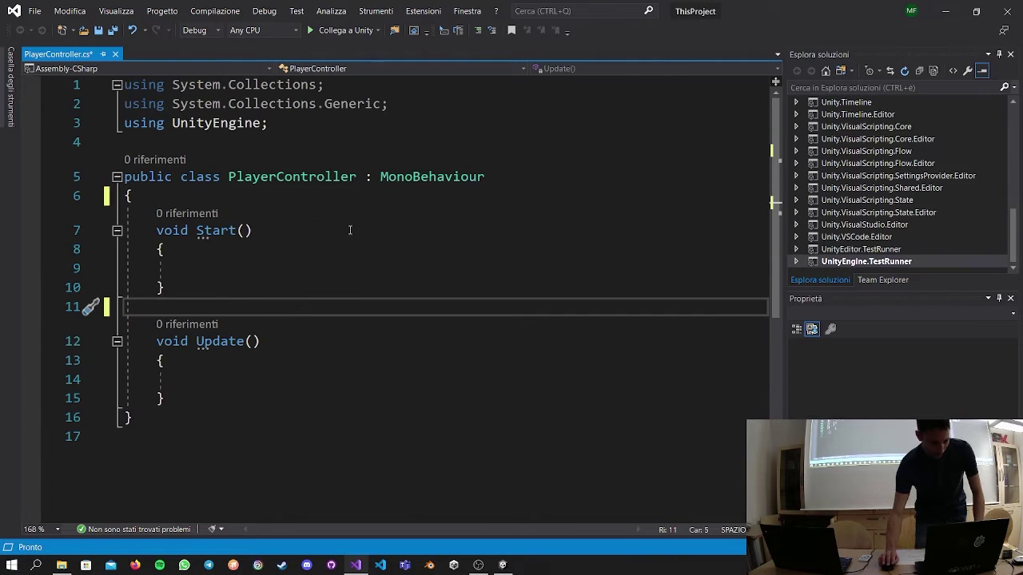
# Add a '// YOOOOOOOOO' comment inside Start() and open blank lines under the class's opening brace.
pyautogui.click(234, 269)
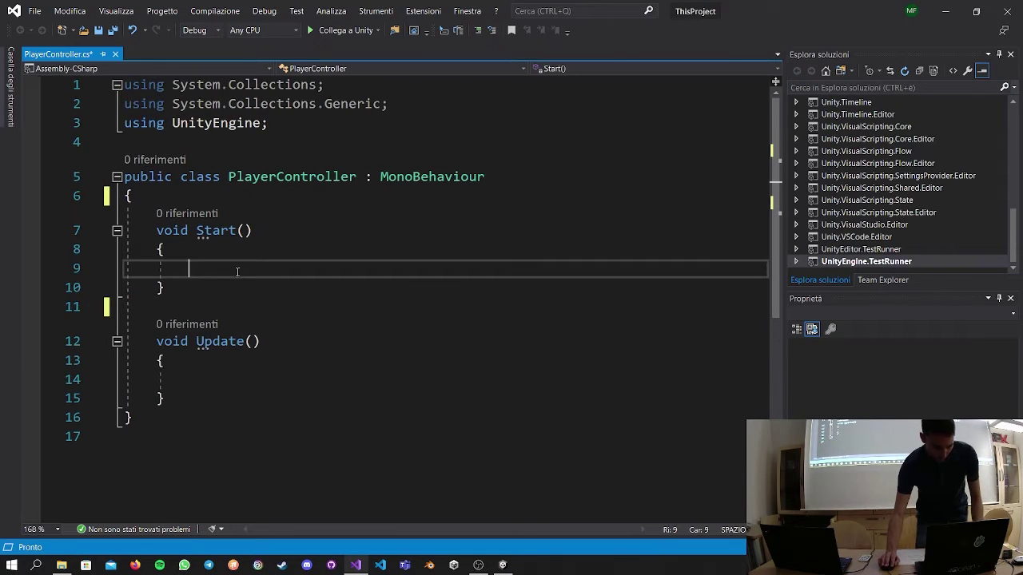
pyautogui.write('/')
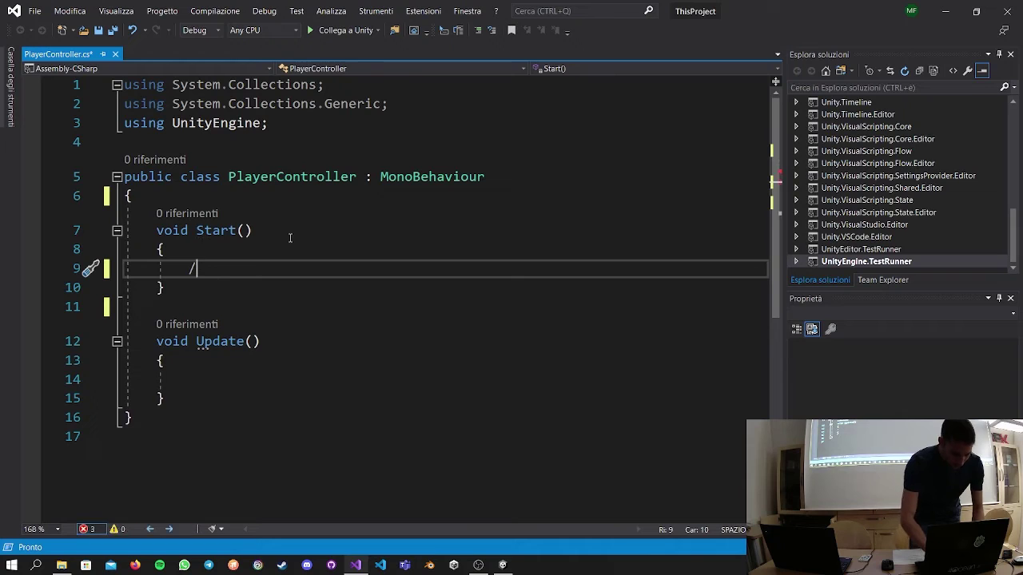
pyautogui.write('/ YOOO')
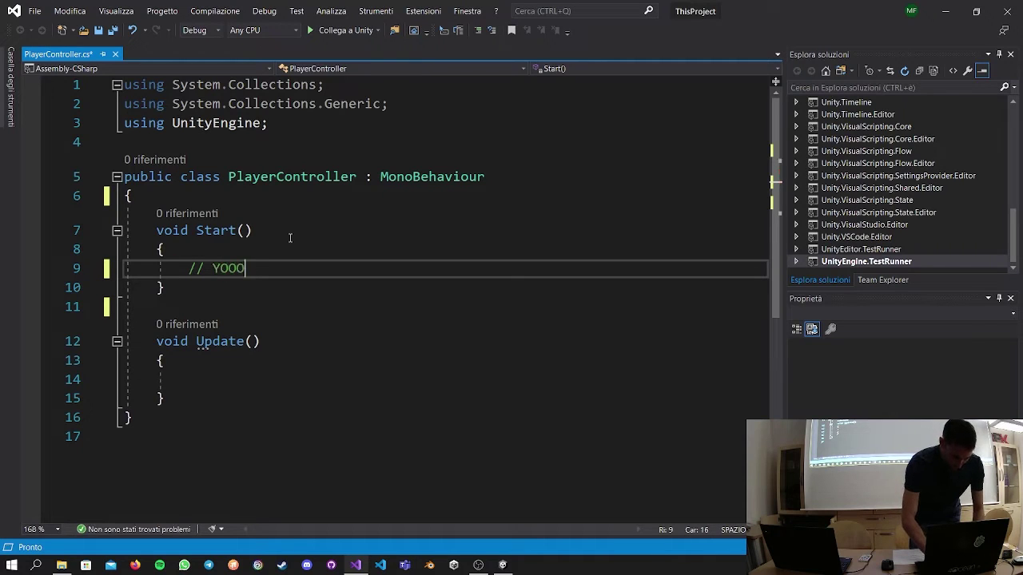
pyautogui.write('OOOOOO')
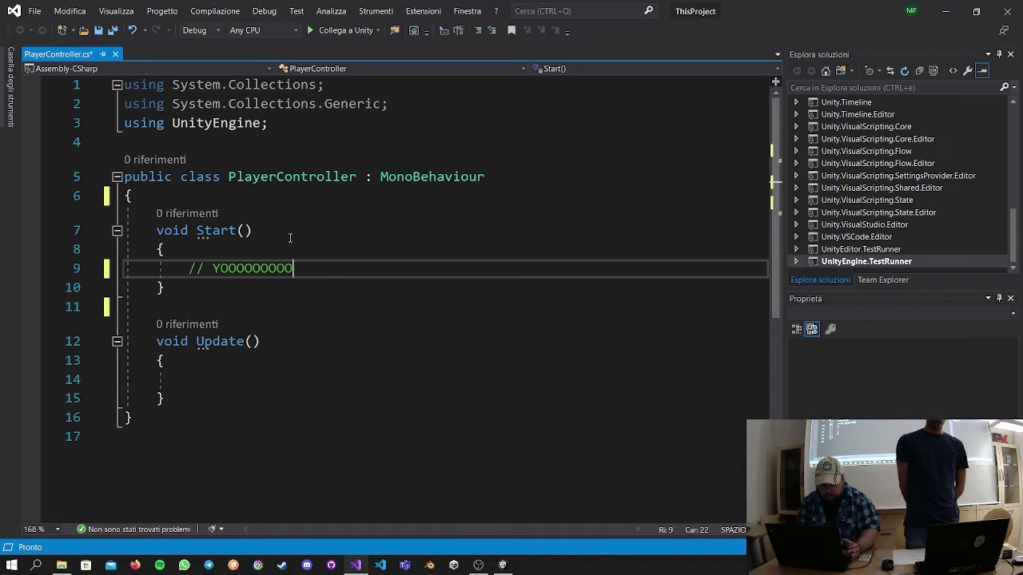
pyautogui.press('Up')
pyautogui.press('Up')
pyautogui.press('Up')
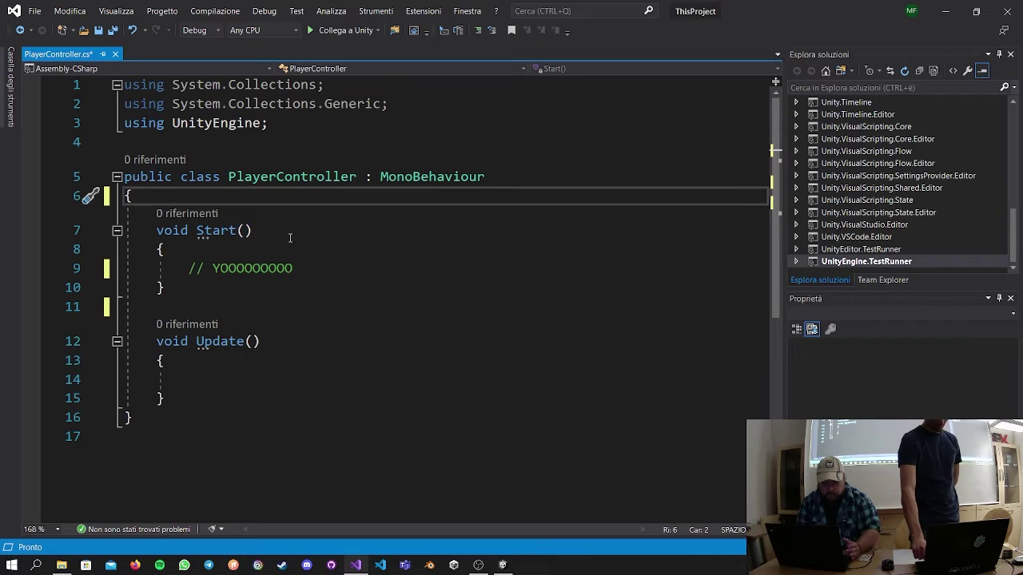
pyautogui.press('Return')
pyautogui.press('Return')
pyautogui.press('Return')
pyautogui.press('Up')
pyautogui.press('Up')
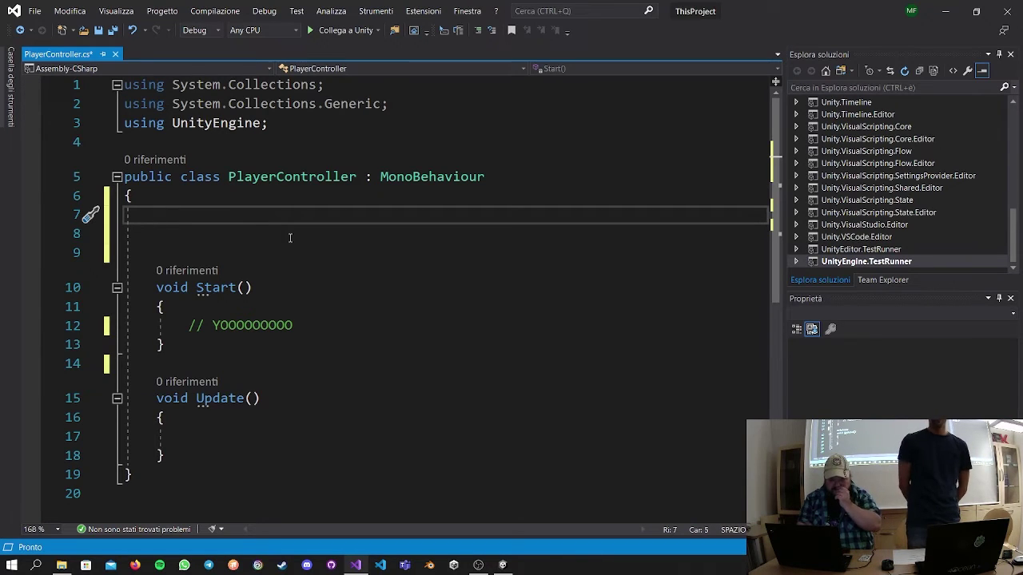
# Type the field declaration 'int i;' on the first line of the class body.
pyautogui.write('int')
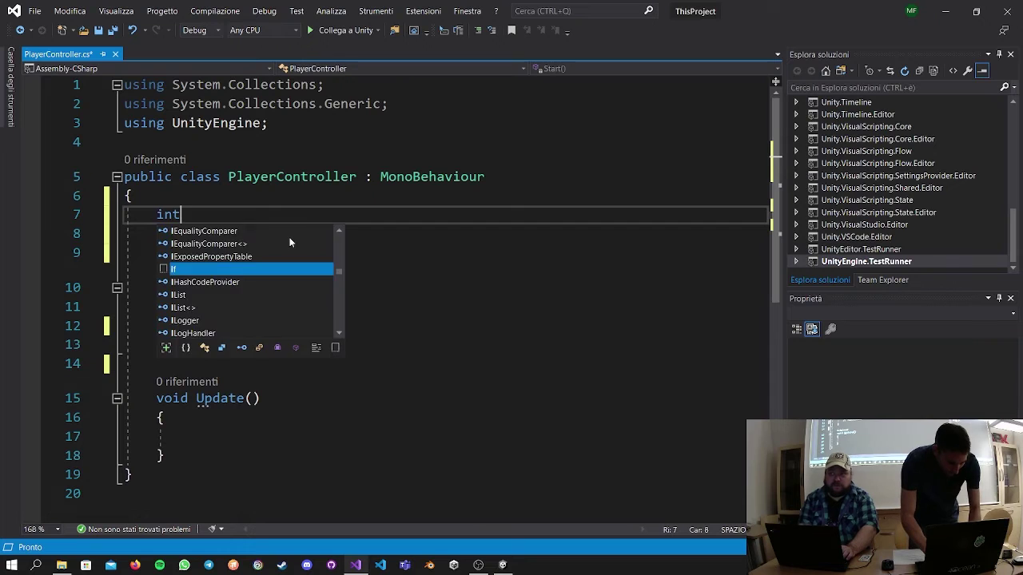
pyautogui.write(' i;')
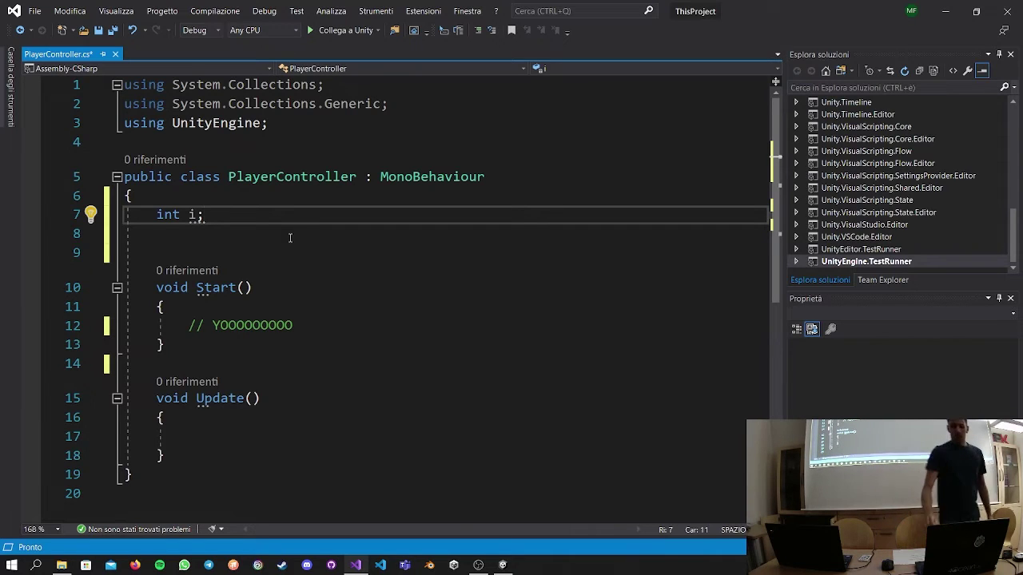
# Initialize i to 1, then add 'float f = 0.5f;' and 'bool b;' fields below it.
pyautogui.press('Left')
pyautogui.write('= 1')
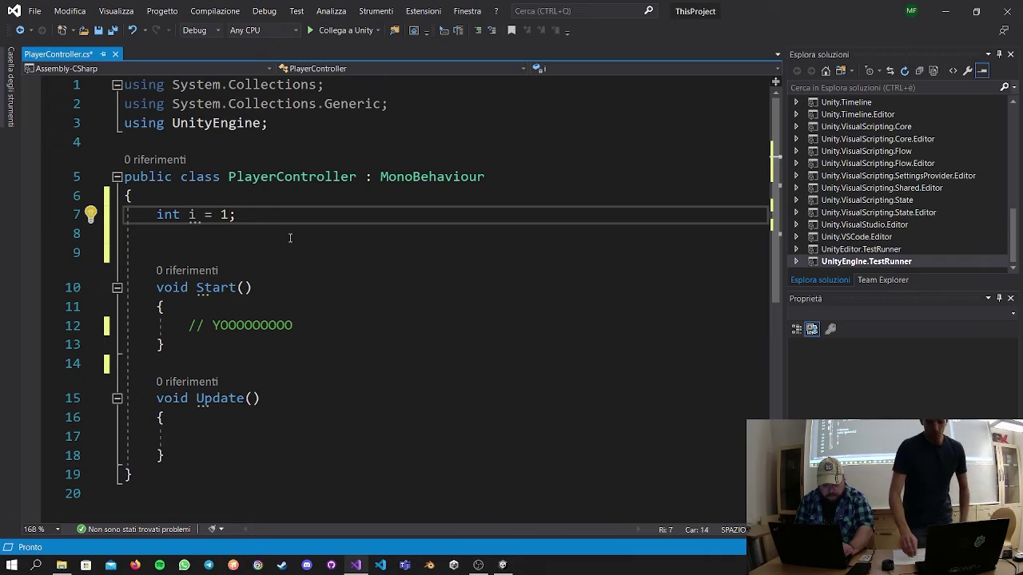
pyautogui.press('Right')
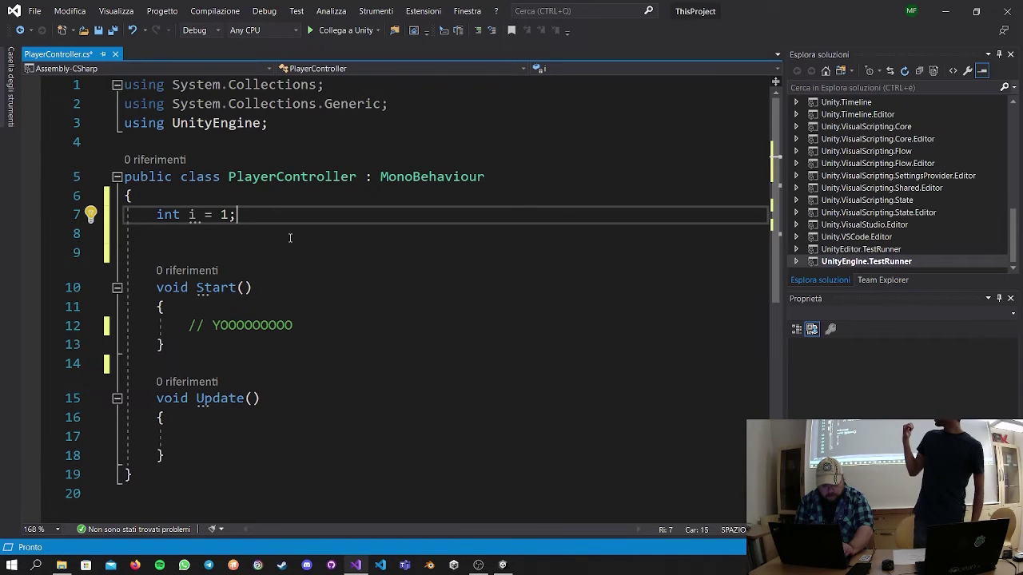
pyautogui.press('Return')
pyautogui.write('f')
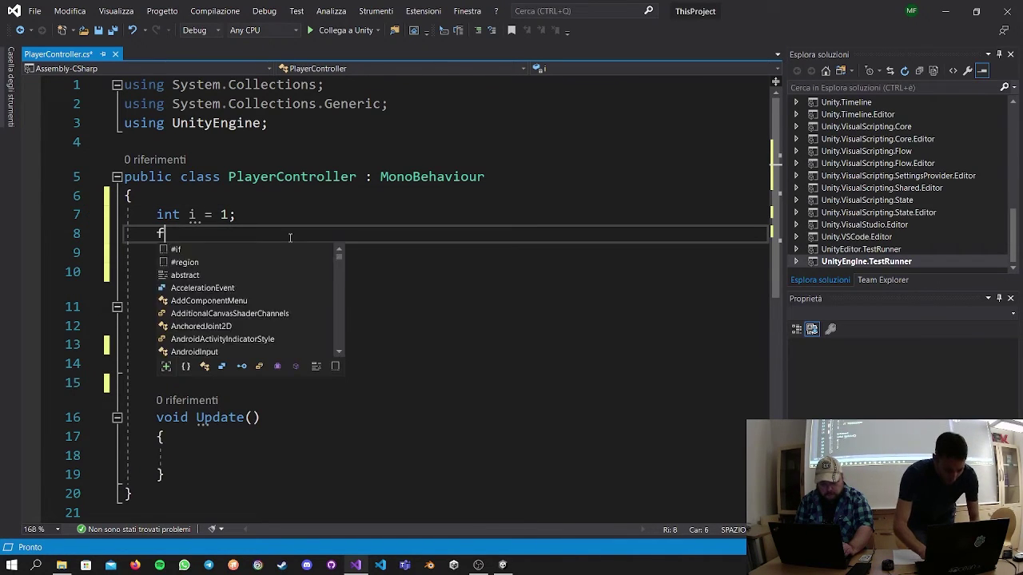
pyautogui.write('loat f')
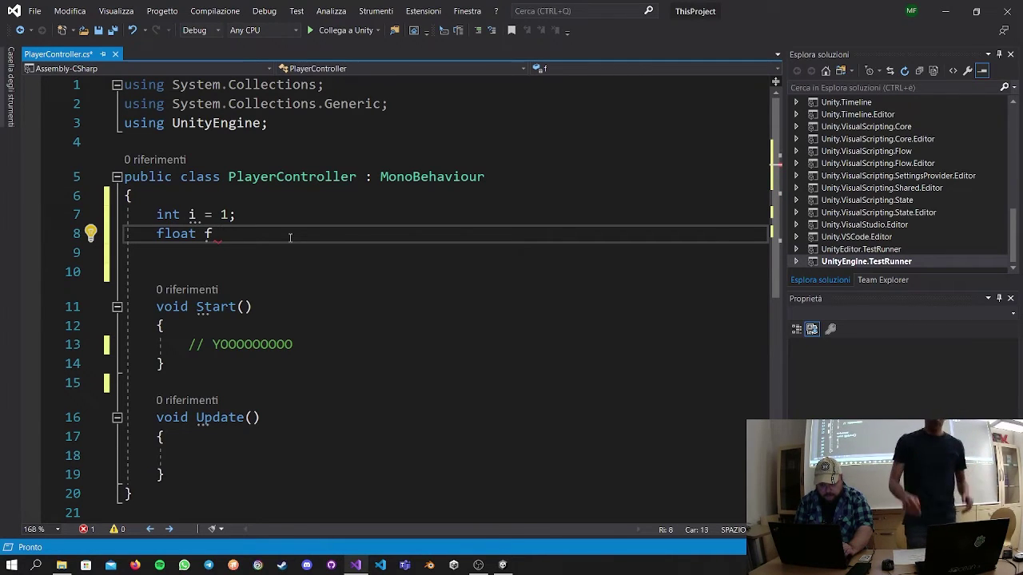
pyautogui.write('= ')
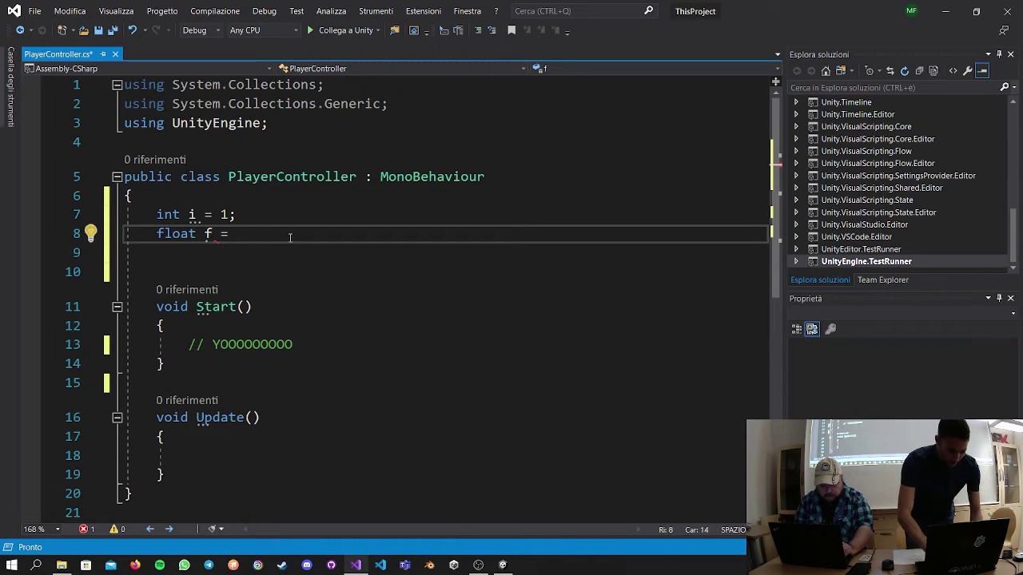
pyautogui.write('0.5f;')
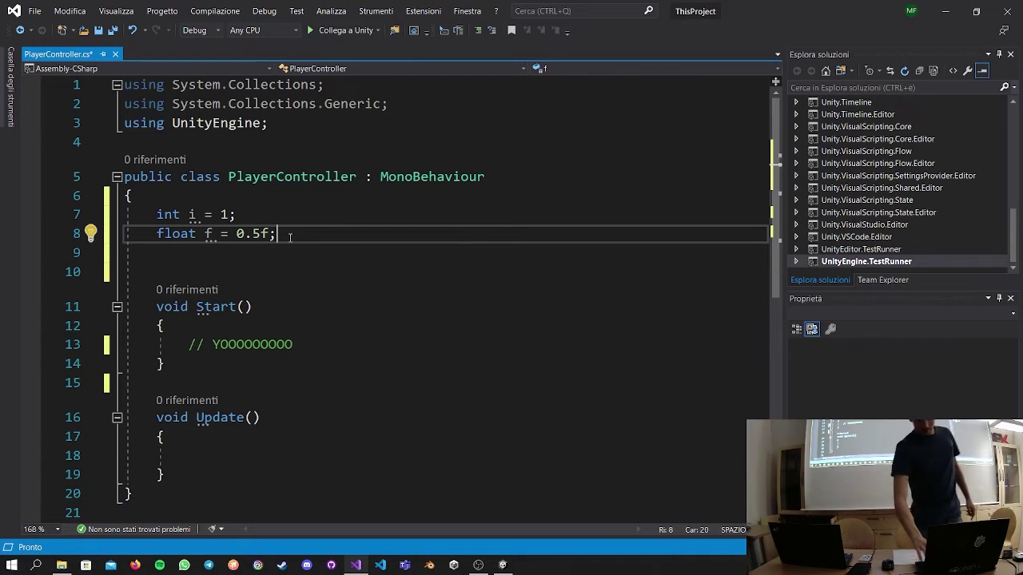
pyautogui.press('Return')
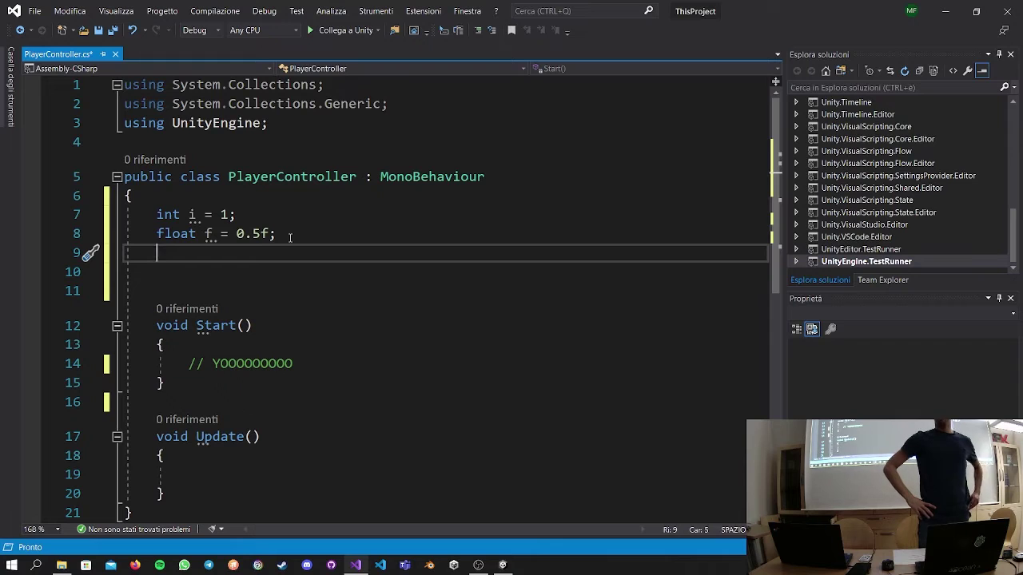
pyautogui.write('bool b;')
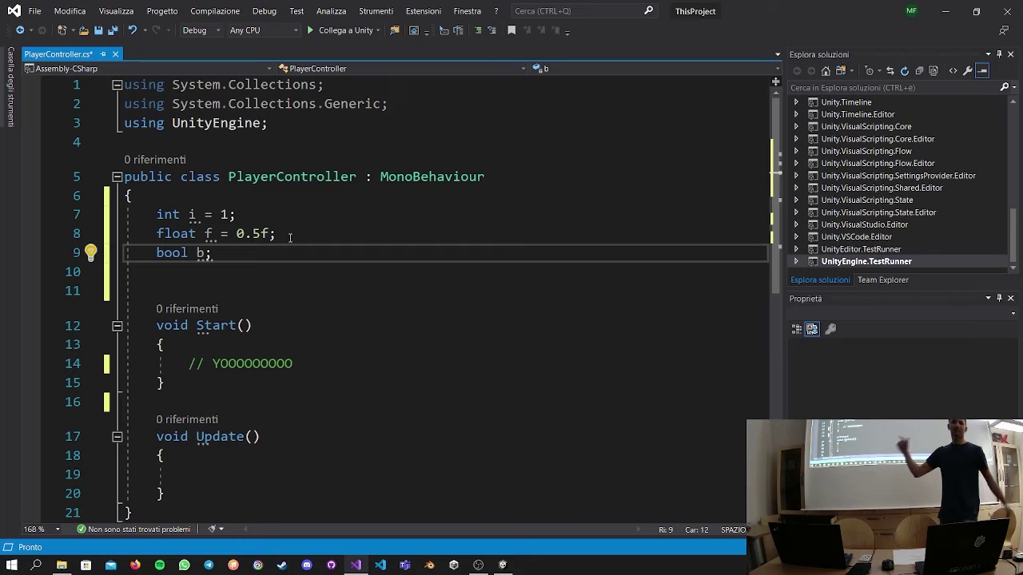
# Set b to true and add the field 'bool kijj = false;'.
pyautogui.press('Left')
pyautogui.write('= t')
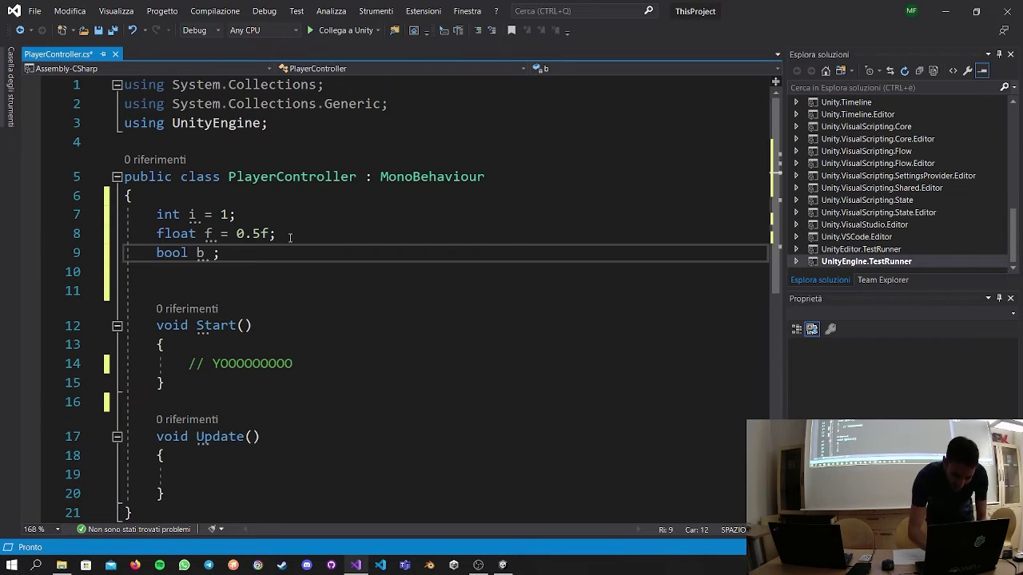
pyautogui.write('rue')
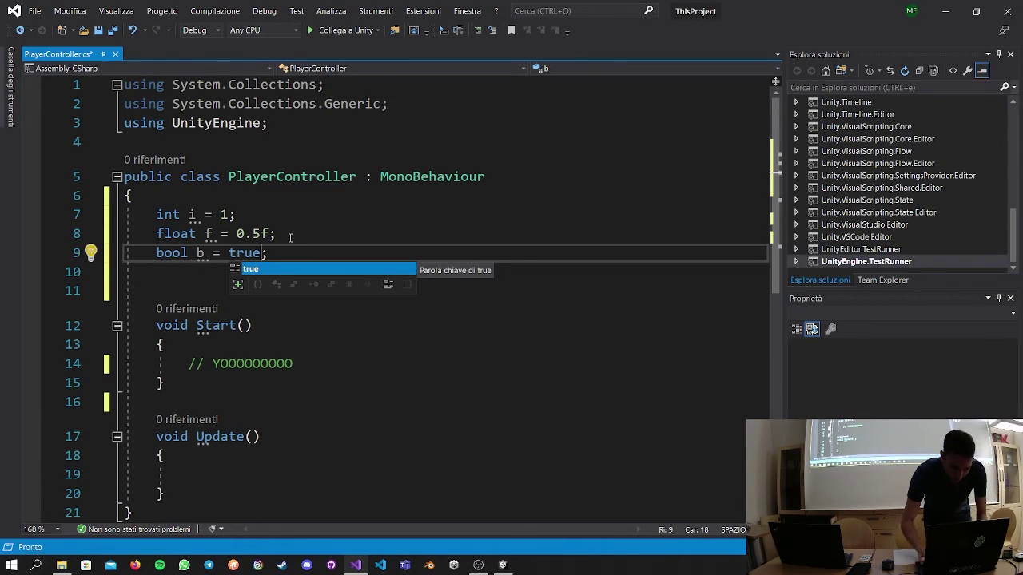
pyautogui.press('Right')
pyautogui.press('Return')
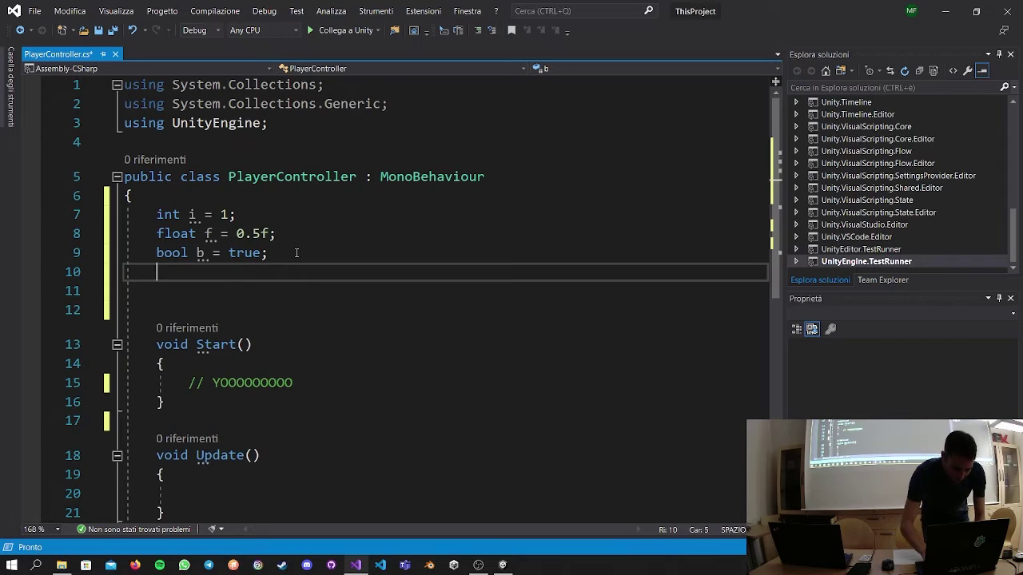
pyautogui.write('bool ')
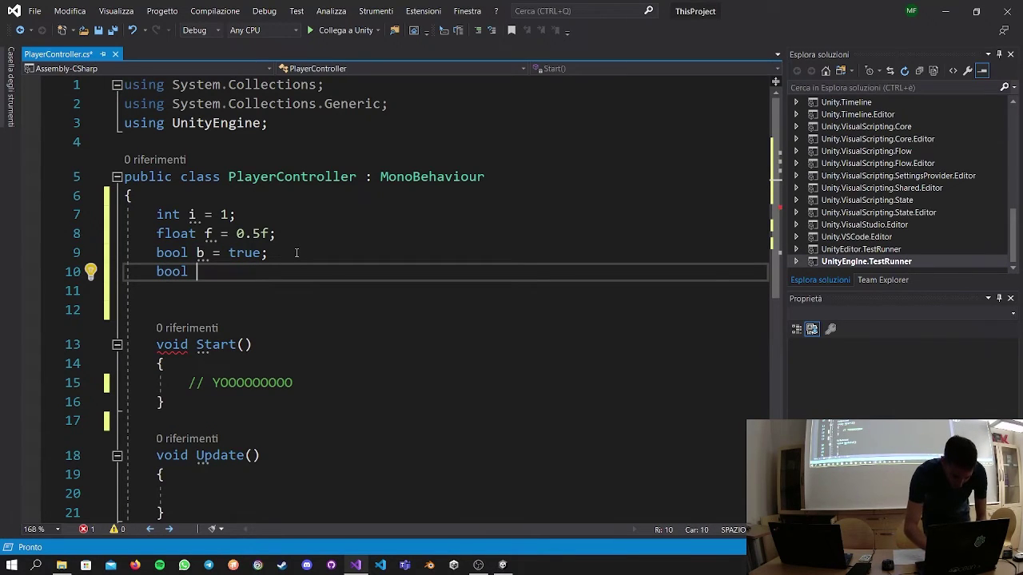
pyautogui.write('kijj = f')
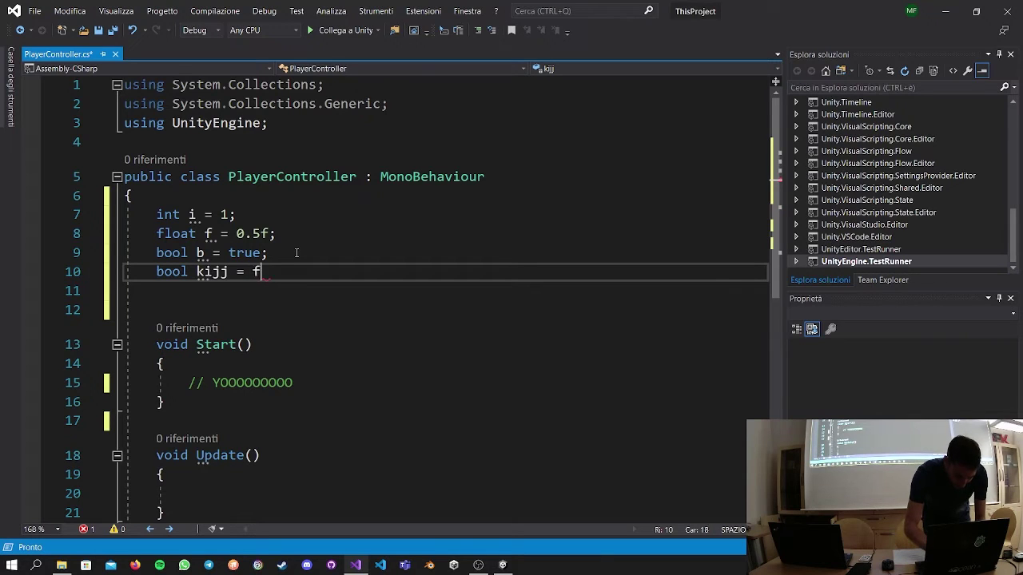
pyautogui.write('alse;')
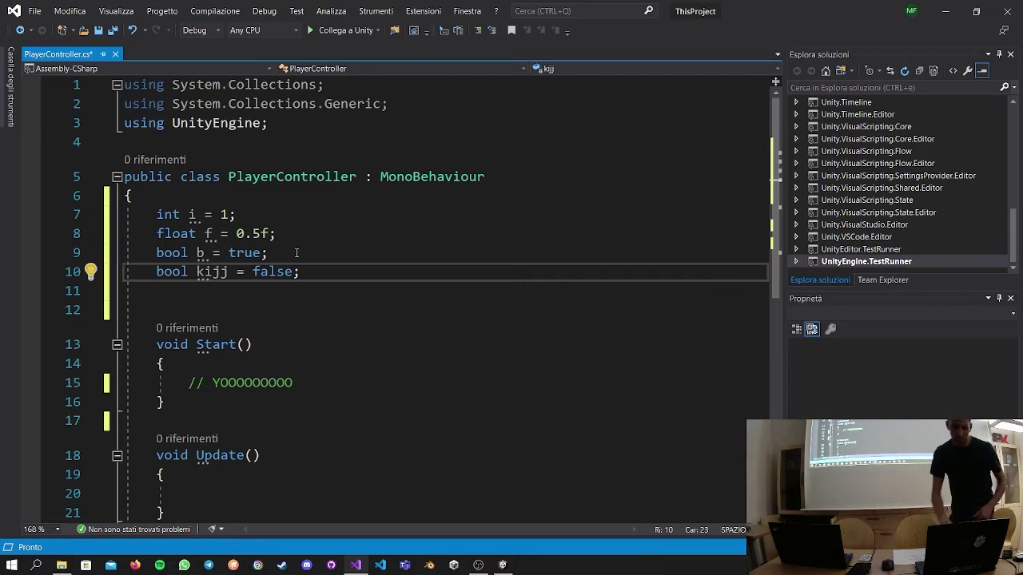
# Add 'string s = "I am a very nice text!";' and save the script.
pyautogui.press('Return')
pyautogui.write('string')
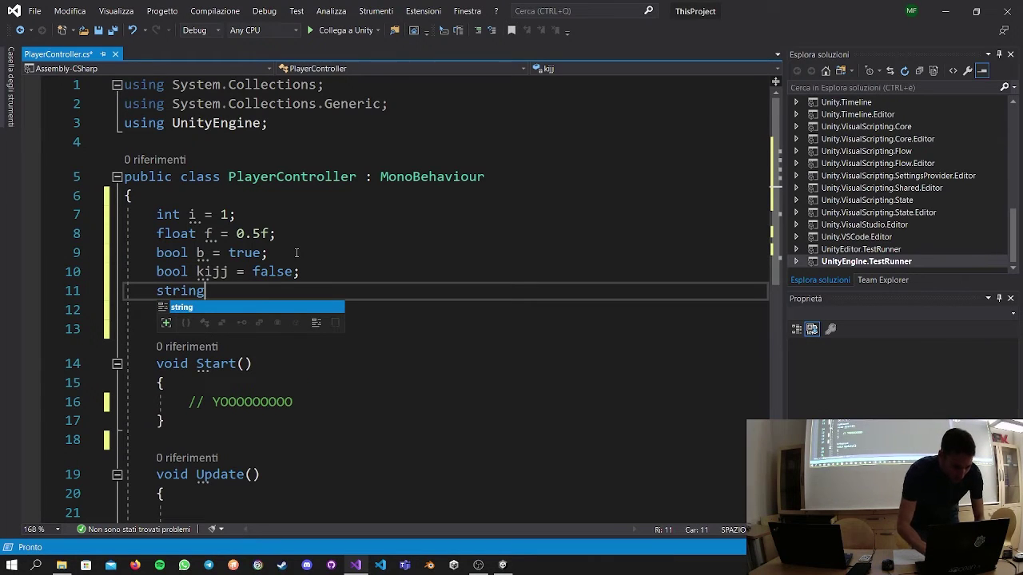
pyautogui.write(' s =')
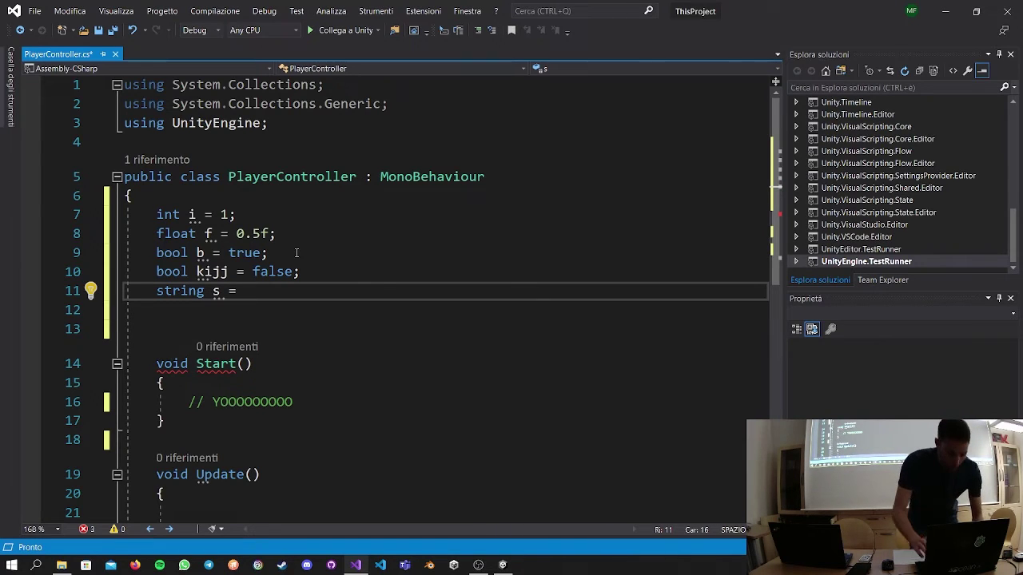
pyautogui.write('""')
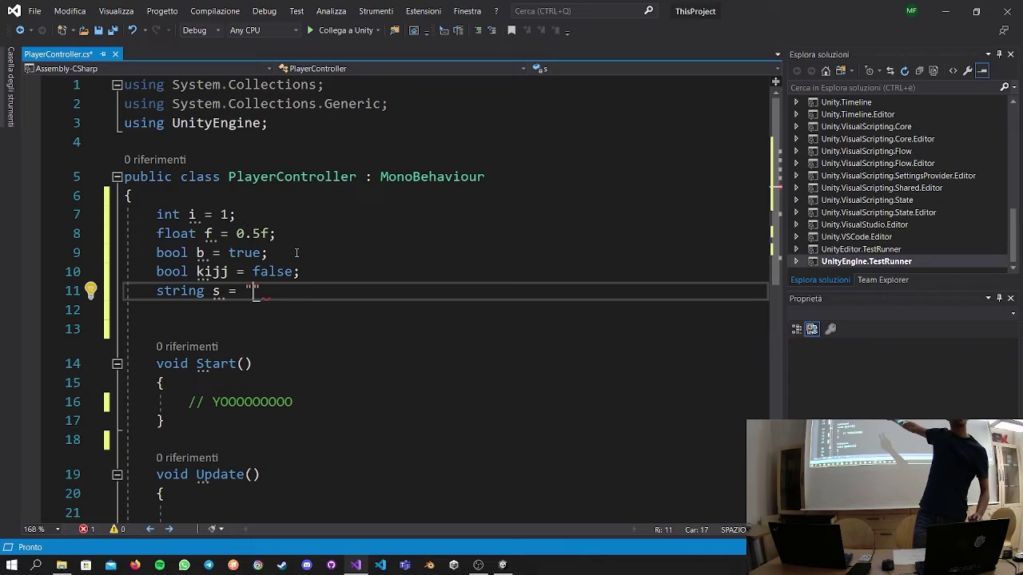
pyautogui.write('I am a very nice tet')
pyautogui.press('BackSpace')
pyautogui.write('xt!";')
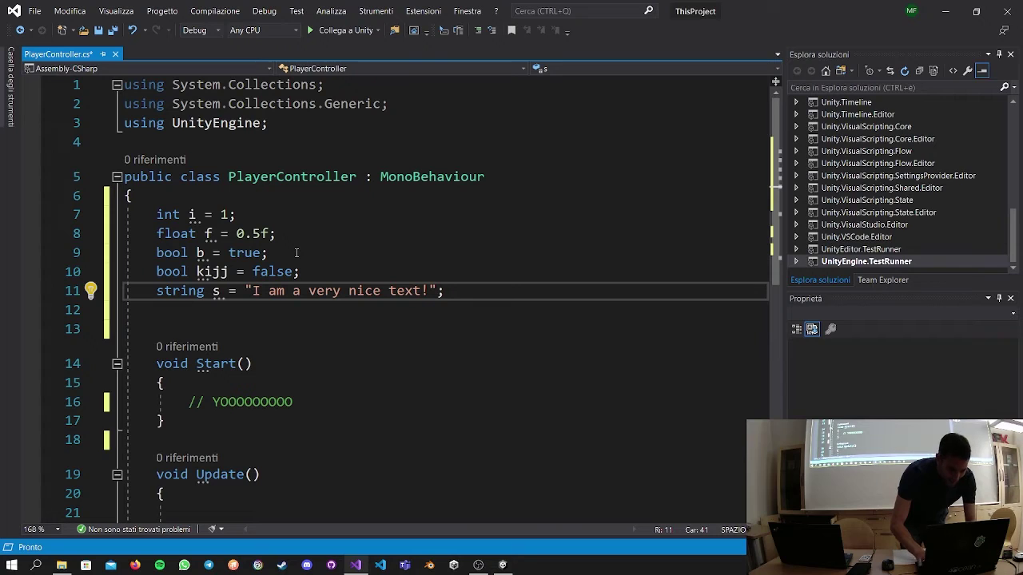
pyautogui.hotkey('ctrl', 's')
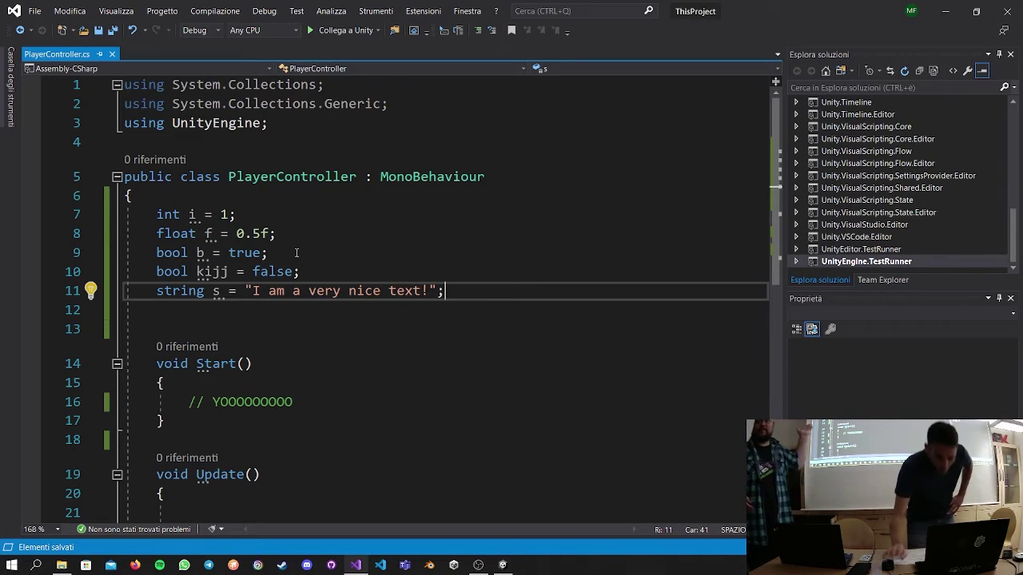
# Make int i public, float f private and bool b public, with a blank line after b.
pyautogui.doubleClick(166, 215)
pyautogui.press('Left')
pyautogui.write('public')
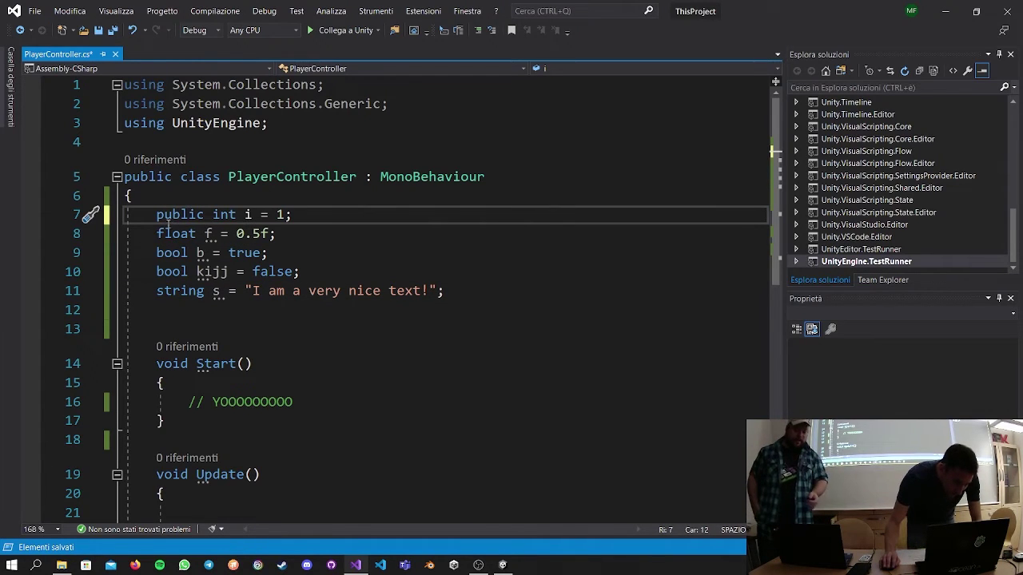
pyautogui.click(157, 233)
pyautogui.write('private')
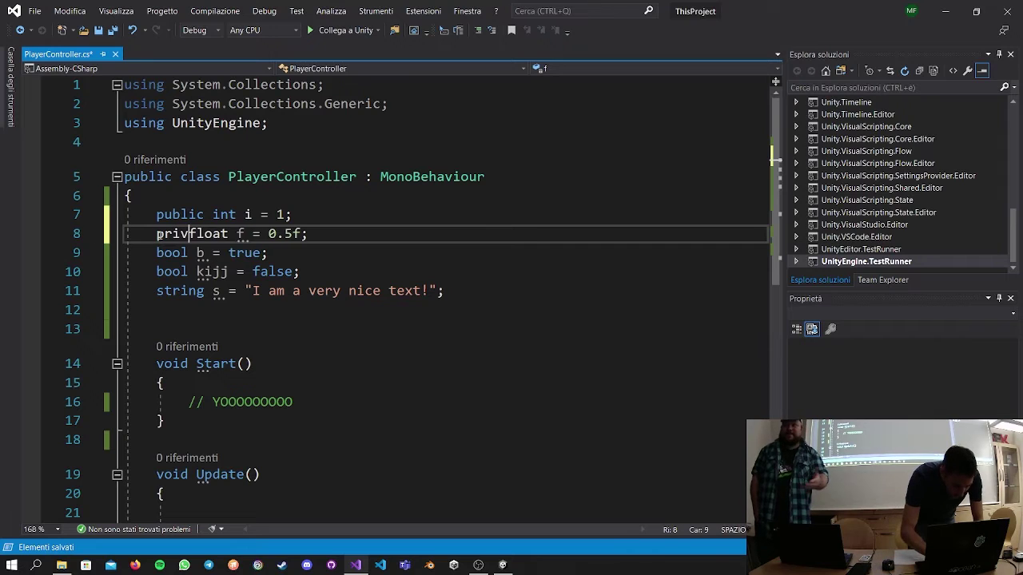
pyautogui.click(157, 253)
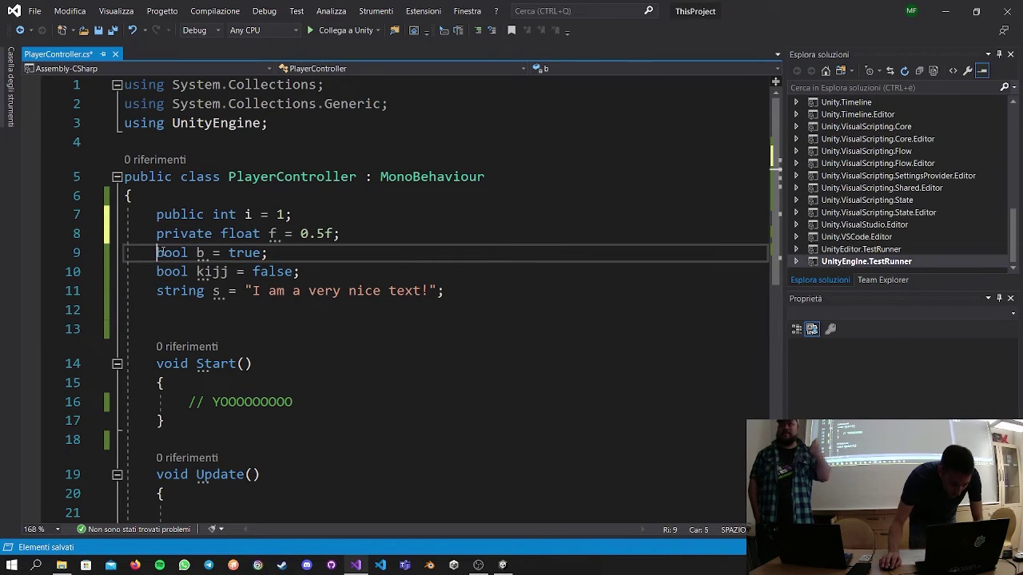
pyautogui.write('public')
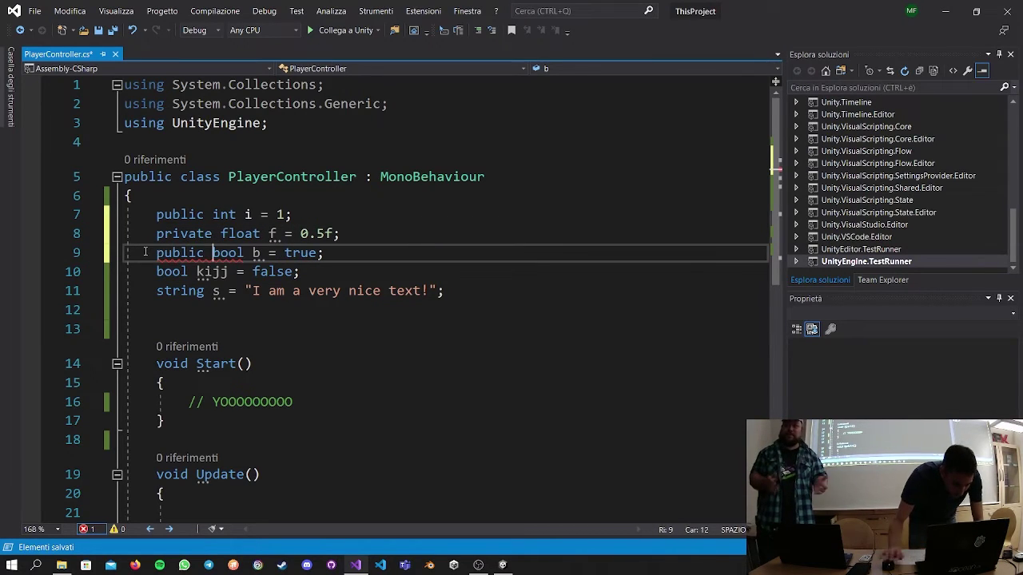
pyautogui.click(402, 252)
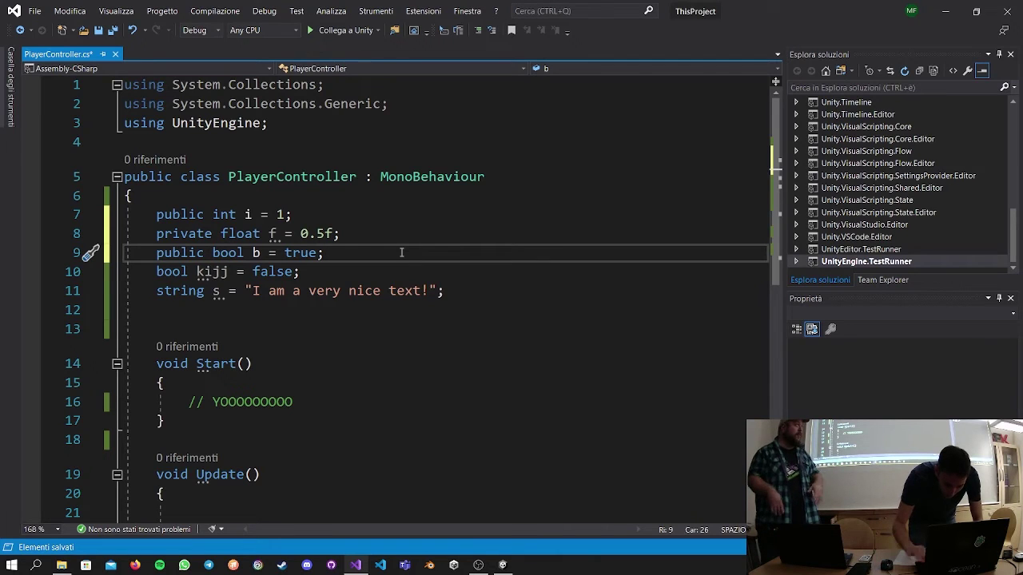
pyautogui.press('Return')
pyautogui.click(569, 354)
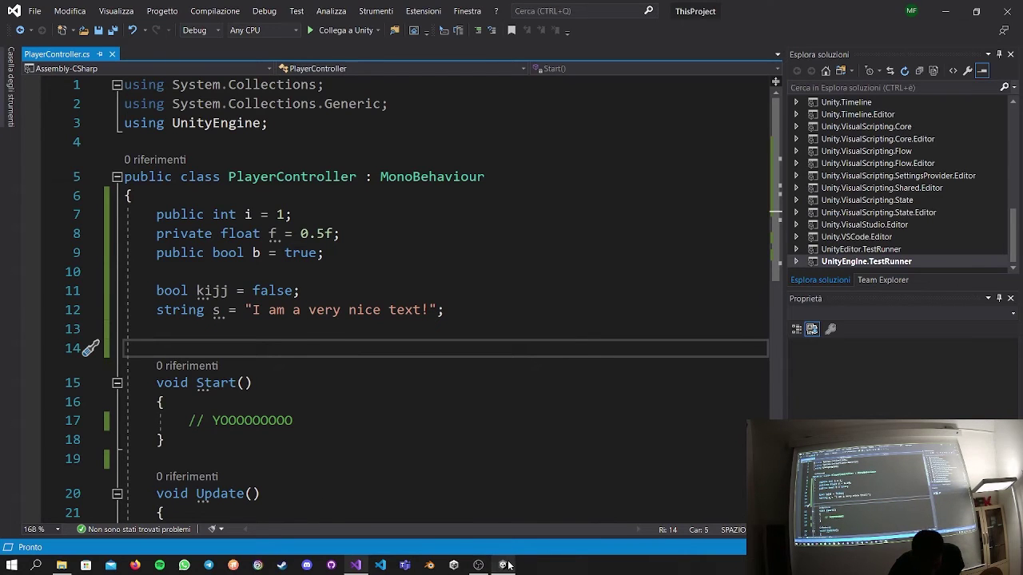
pyautogui.click(478, 565)
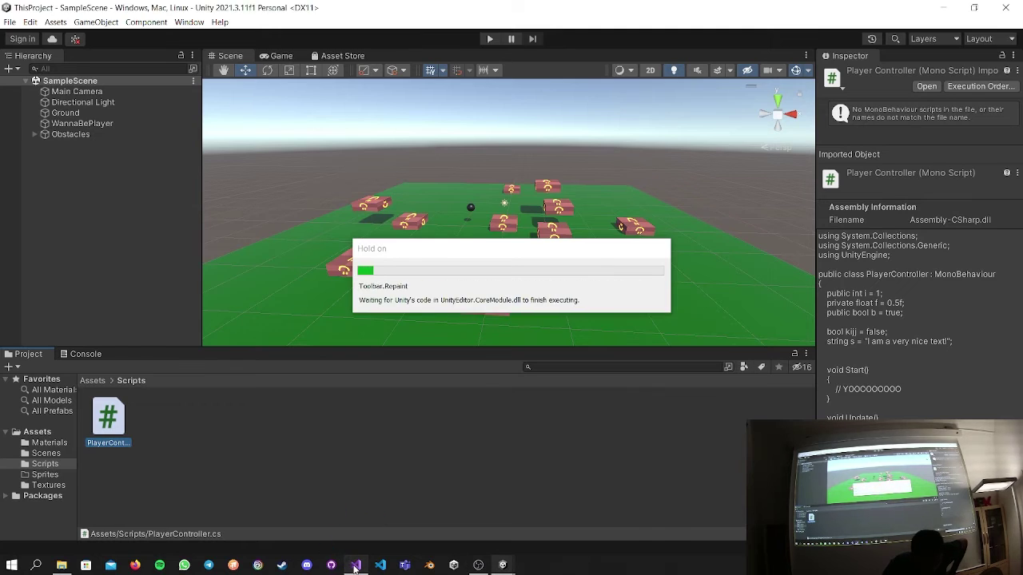
# Return to Unity once PlayerController recompiles and select WannaBePlayer in the Hierarchy.
pyautogui.hotkey('alt', 'Tab')
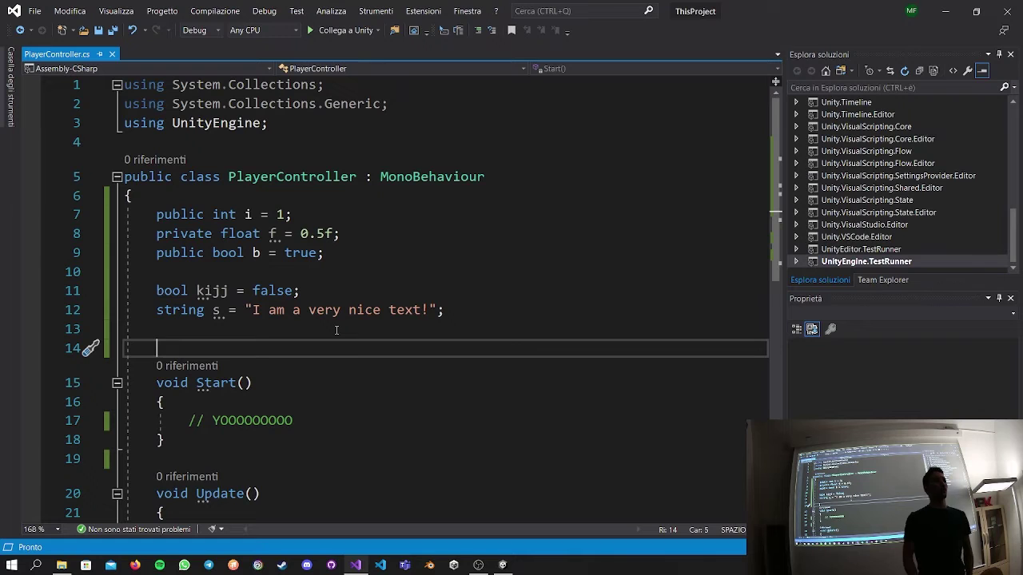
pyautogui.click(502, 565)
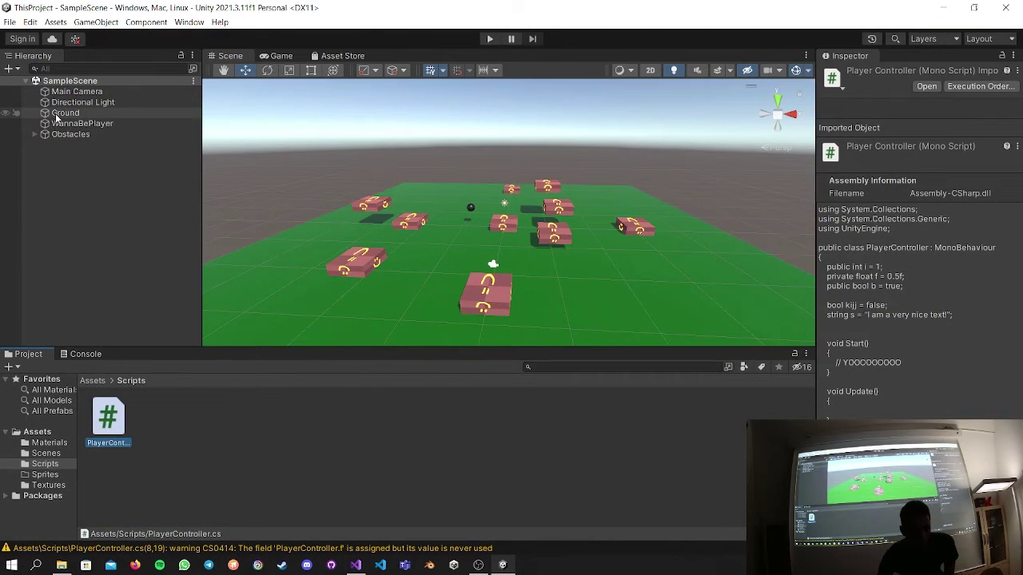
pyautogui.click(69, 124)
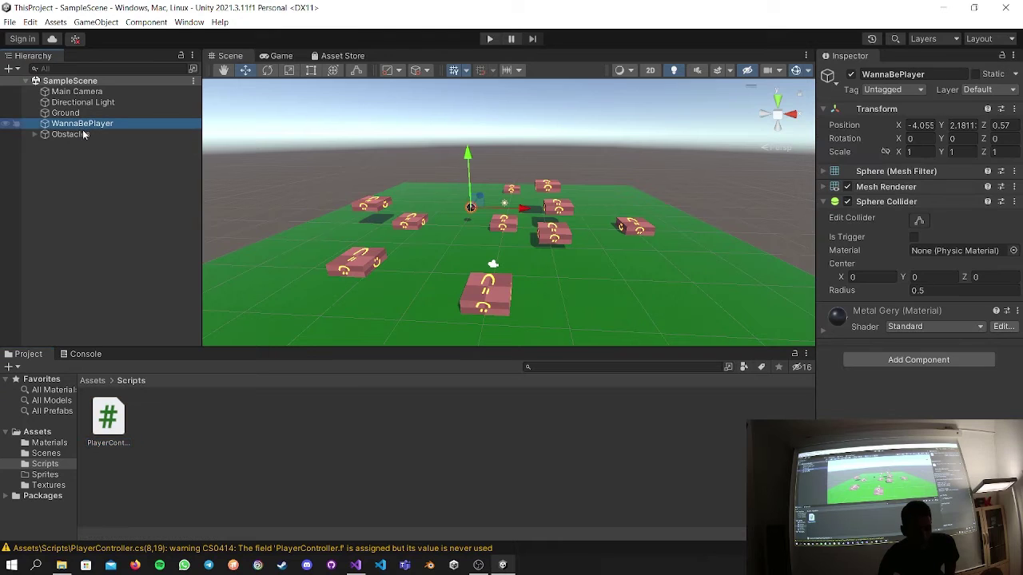
# Orbit the Scene view and open WannaBePlayer's Add Component list.
pyautogui.scroll(3, 279, 329)
pyautogui.keyDown('alt'); pyautogui.moveTo(279, 329); pyautogui.dragTo(535, 211); pyautogui.keyUp('alt')
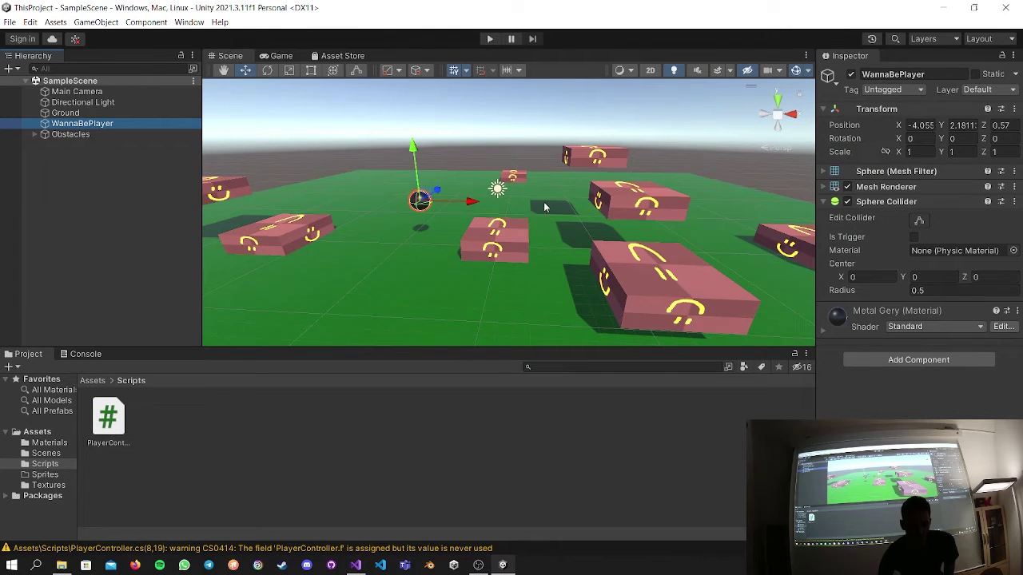
pyautogui.click(913, 363)
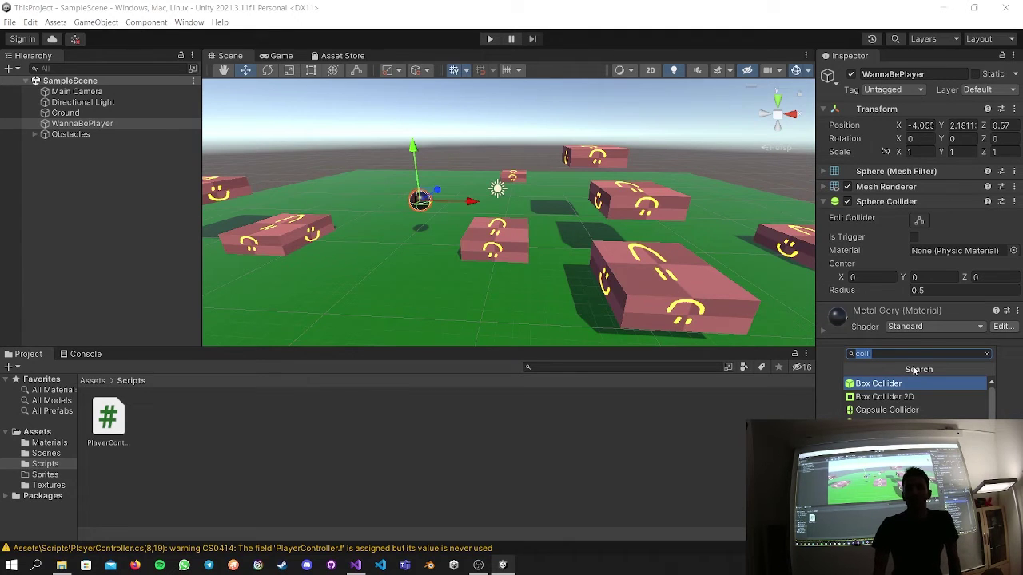
# Drag PlayerController.cs onto WannaBePlayer's Inspector to attach the script.
pyautogui.click(481, 461)
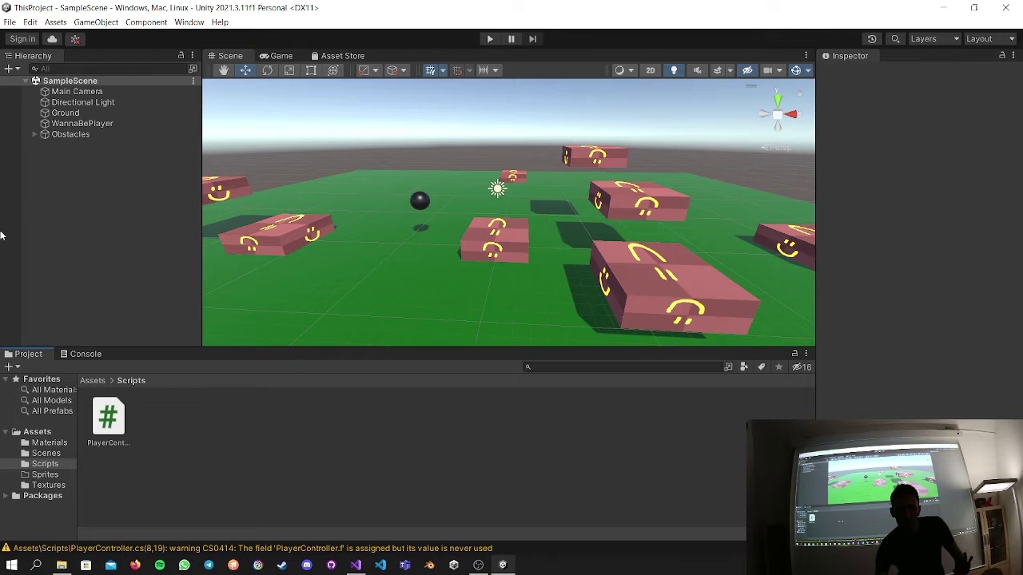
pyautogui.click(72, 113)
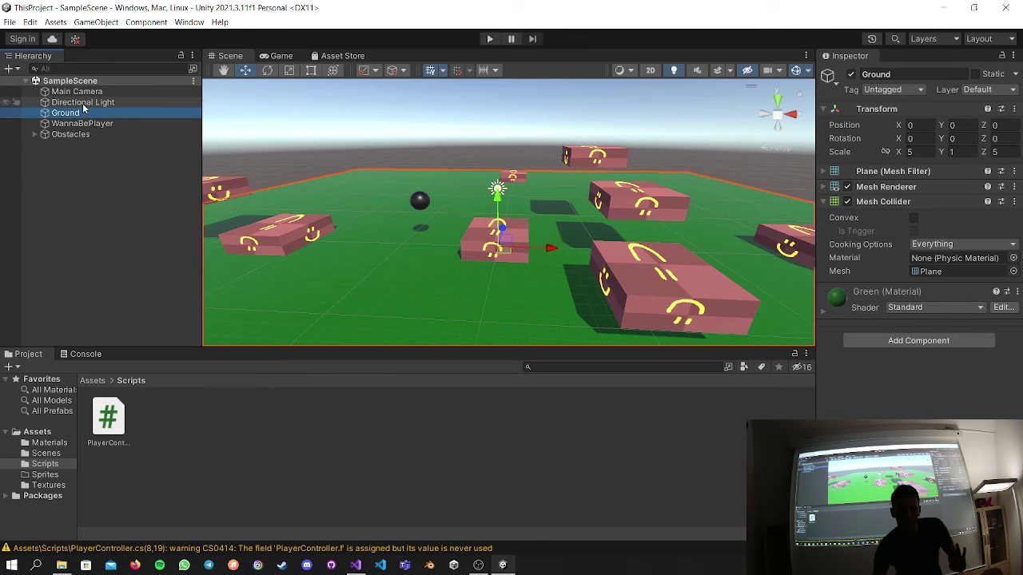
pyautogui.click(93, 134)
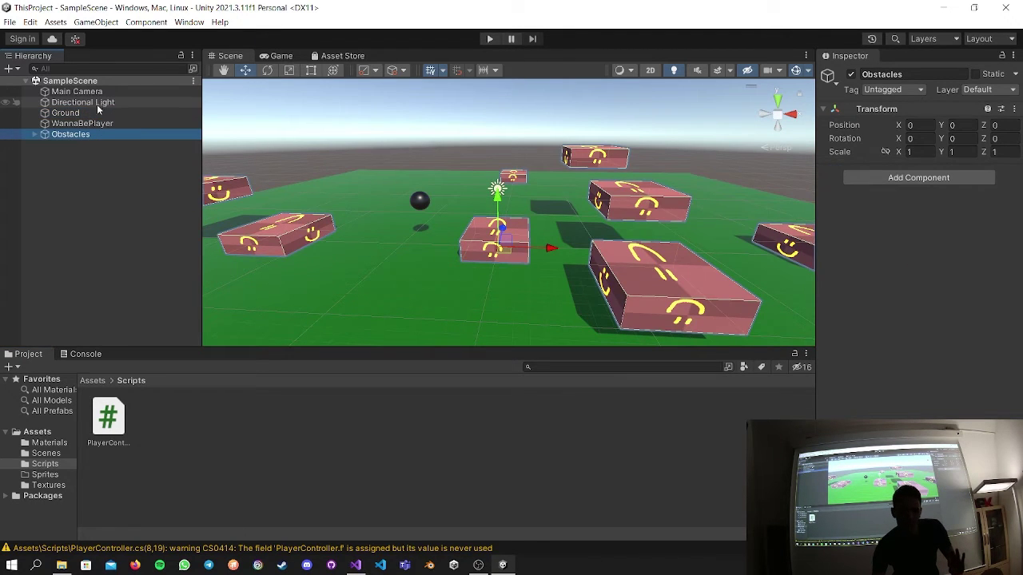
pyautogui.click(94, 124)
pyautogui.moveTo(116, 430); pyautogui.dragTo(922, 392)
# Search the Add Component list for 'colli' and then a player term, then close it.
pyautogui.click(919, 423)
pyautogui.write('colli')
pyautogui.press('Down')
pyautogui.press('Down')
pyautogui.write('paly')
pyautogui.press('BackSpace')
pyautogui.press('BackSpace')
pyautogui.press('BackSpace')
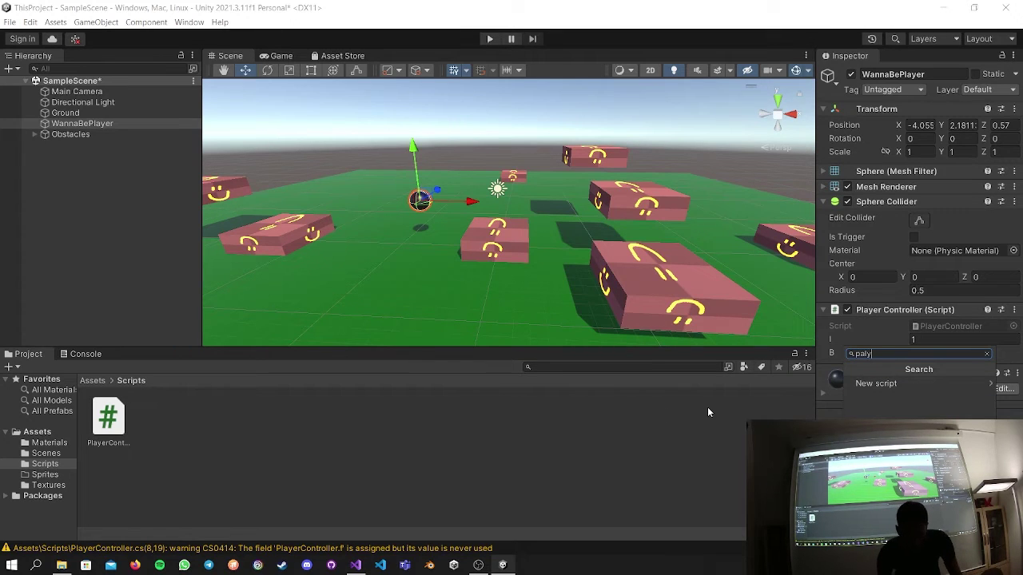
pyautogui.write('lay')
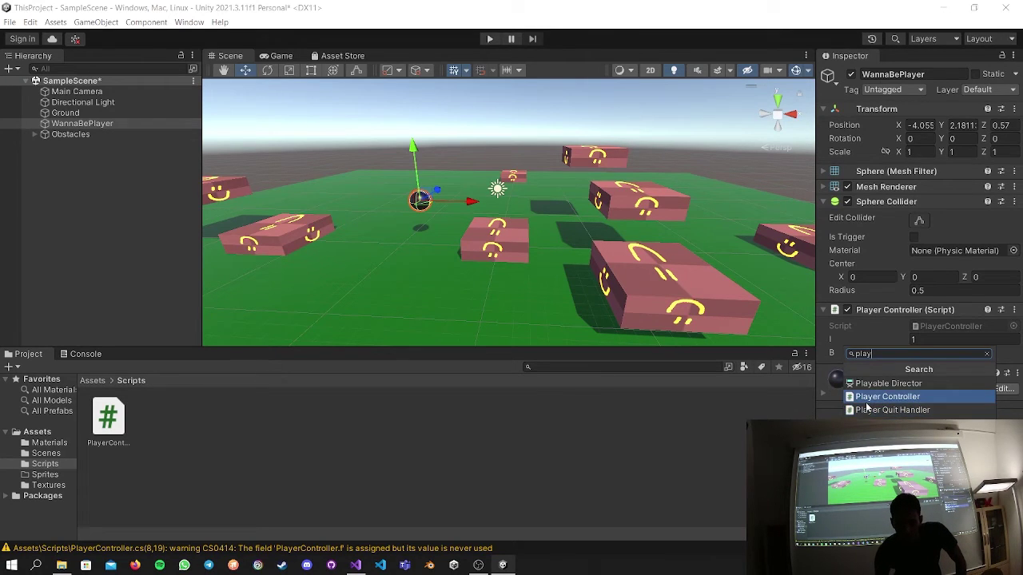
pyautogui.click(803, 407)
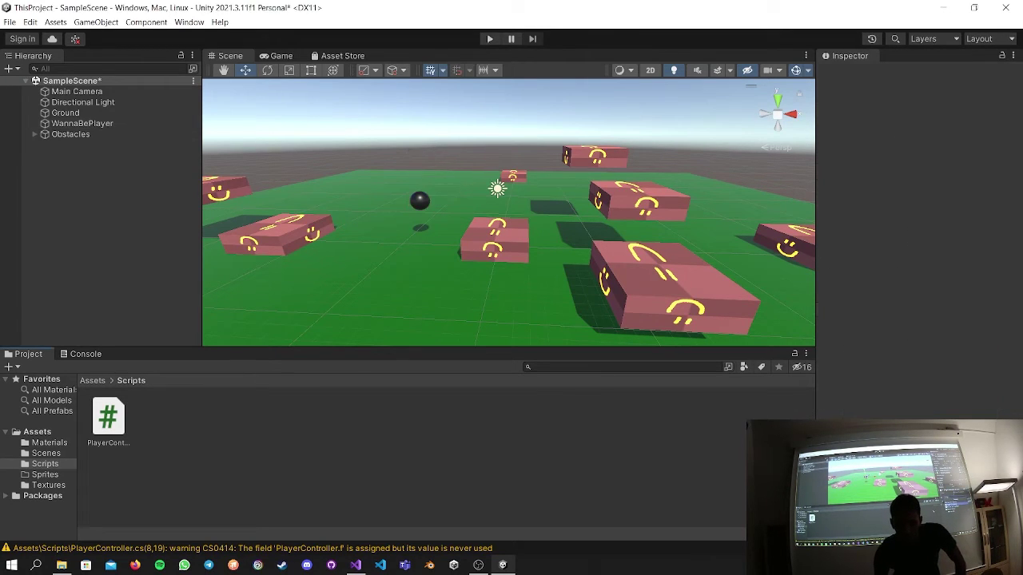
# Move WannaBePlayer below Obstacles in the Hierarchy.
pyautogui.click(91, 136)
pyautogui.click(90, 113)
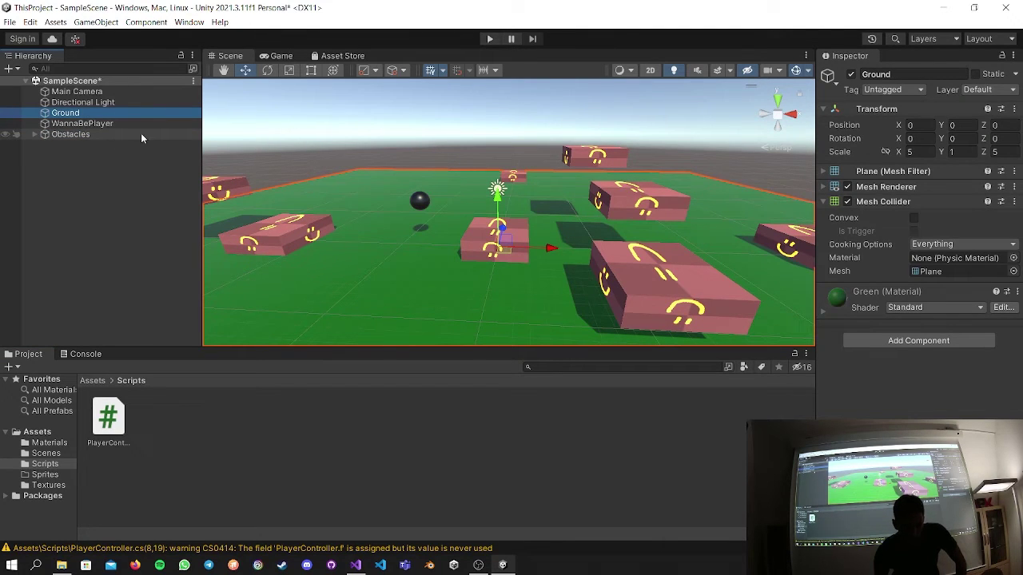
pyautogui.click(120, 134)
pyautogui.moveTo(112, 124)
pyautogui.mouseDown()
pyautogui.moveTo(126, 155)
pyautogui.moveTo(121, 142)
pyautogui.mouseUp()
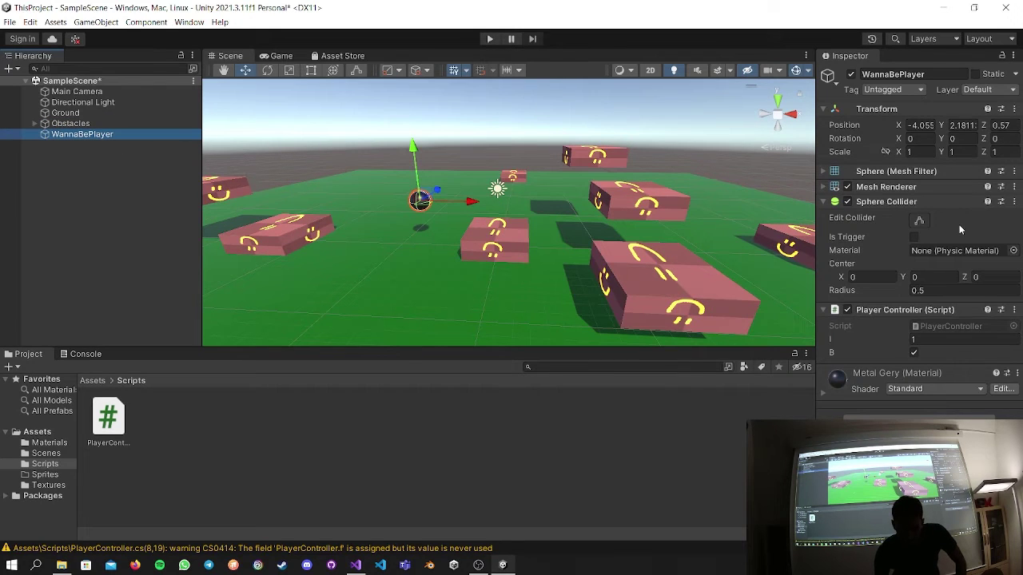
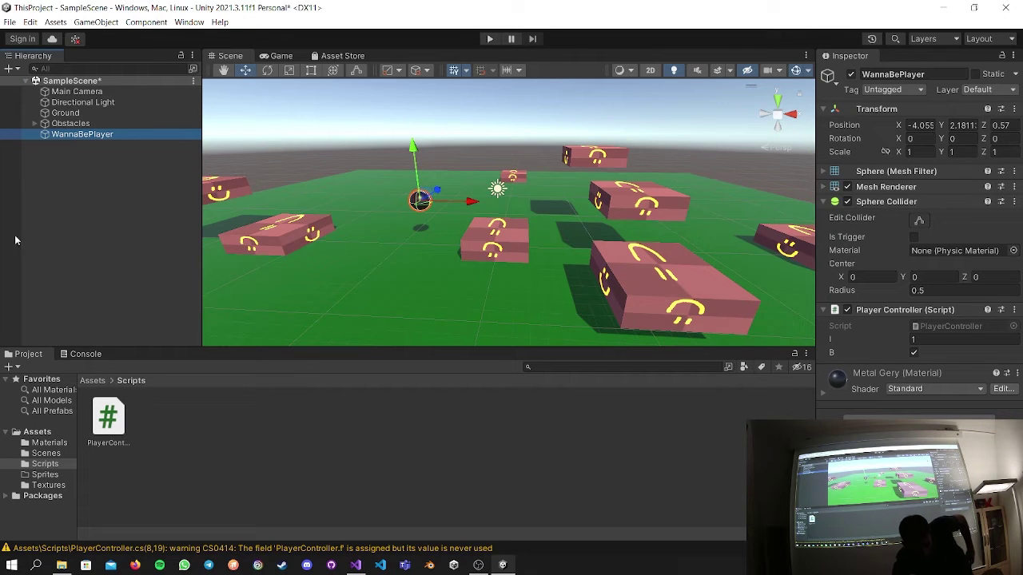
# Bring up the PlayerController script and review its float, kijj and s field declarations.
pyautogui.click(373, 569)
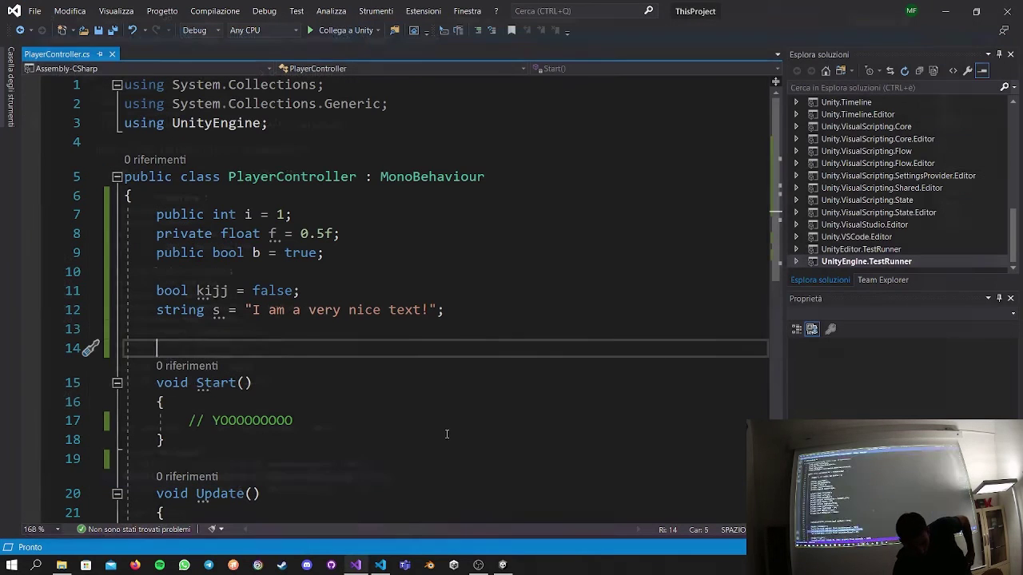
pyautogui.click(391, 383)
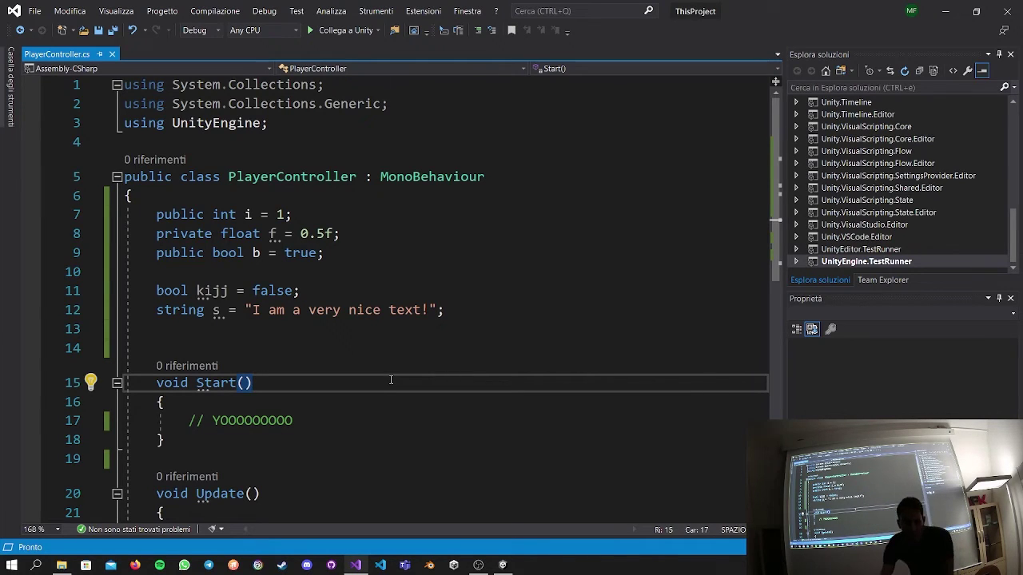
pyautogui.click(503, 565)
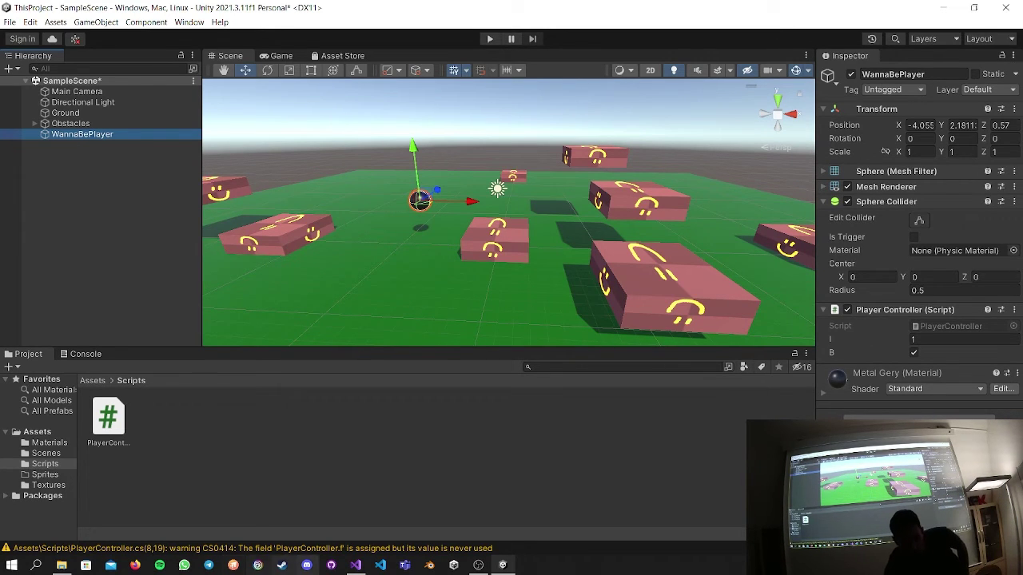
pyautogui.click(353, 565)
pyautogui.click(244, 234)
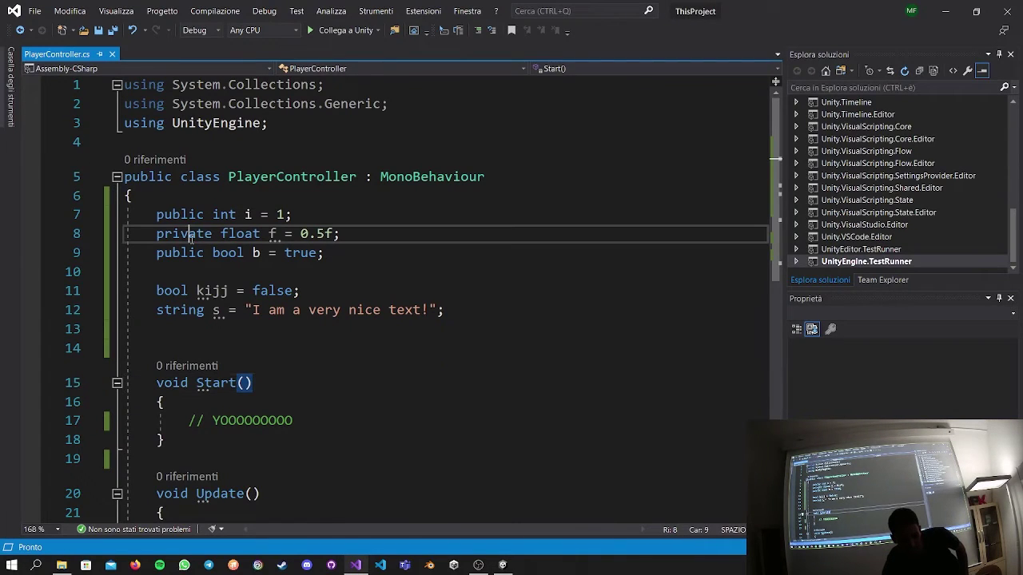
pyautogui.doubleClick(243, 233)
pyautogui.hotkey('alt', 'Tab')
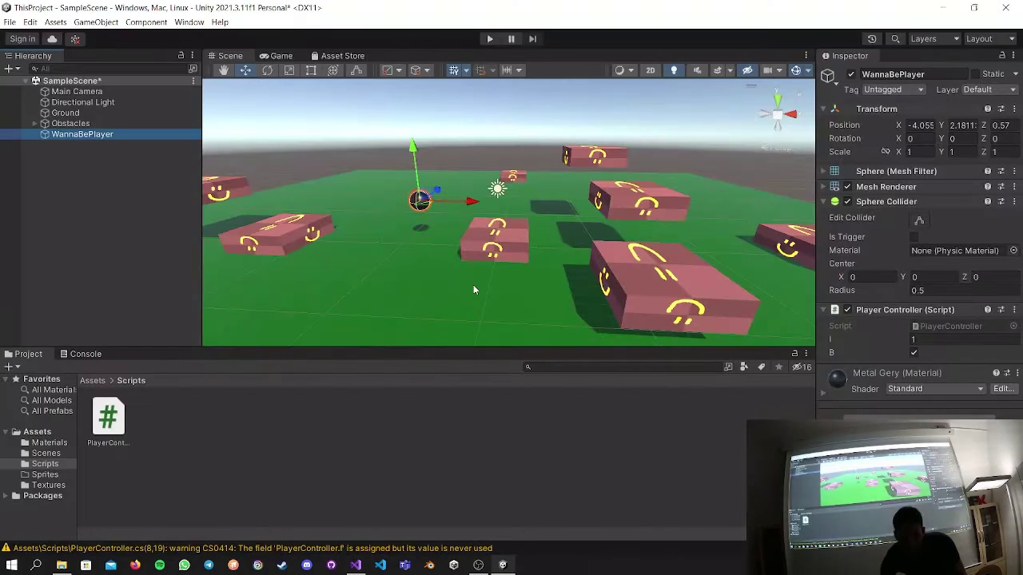
pyautogui.hotkey('alt', 'Tab')
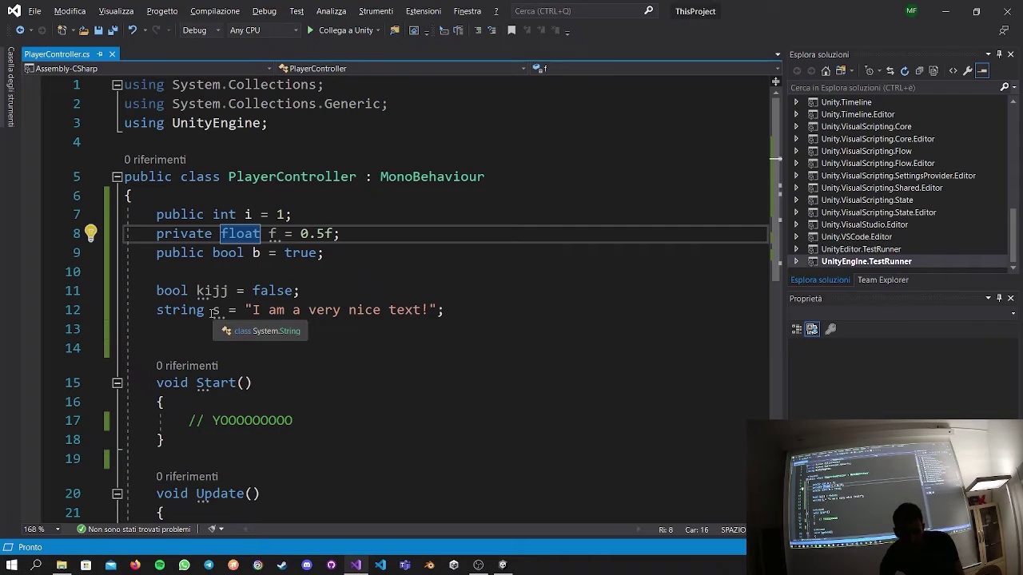
pyautogui.moveTo(203, 312); pyautogui.dragTo(158, 290)
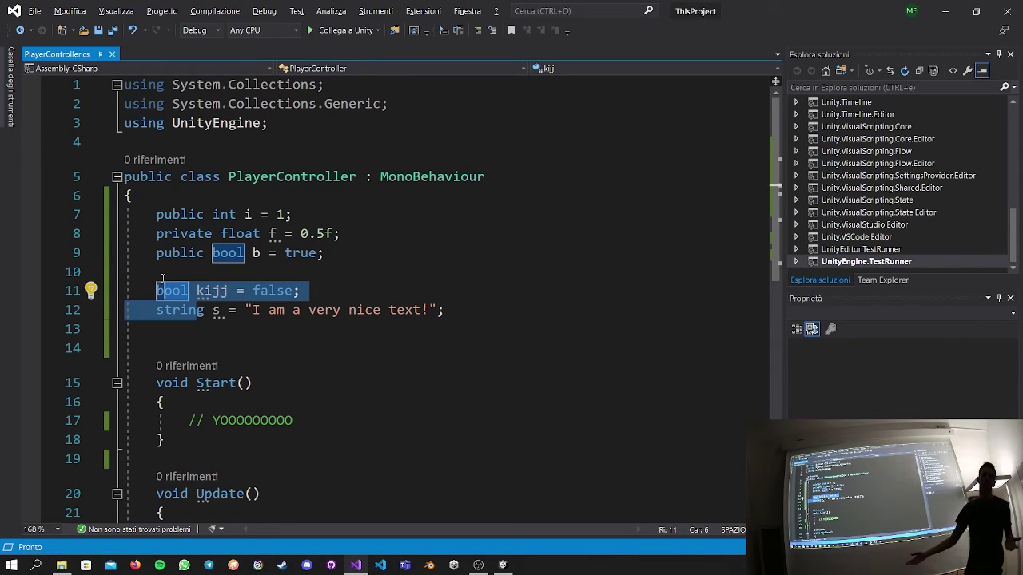
# Uncheck the B boolean on WannaBePlayer's Player Controller and return to the script.
pyautogui.hotkey('alt', 'Tab')
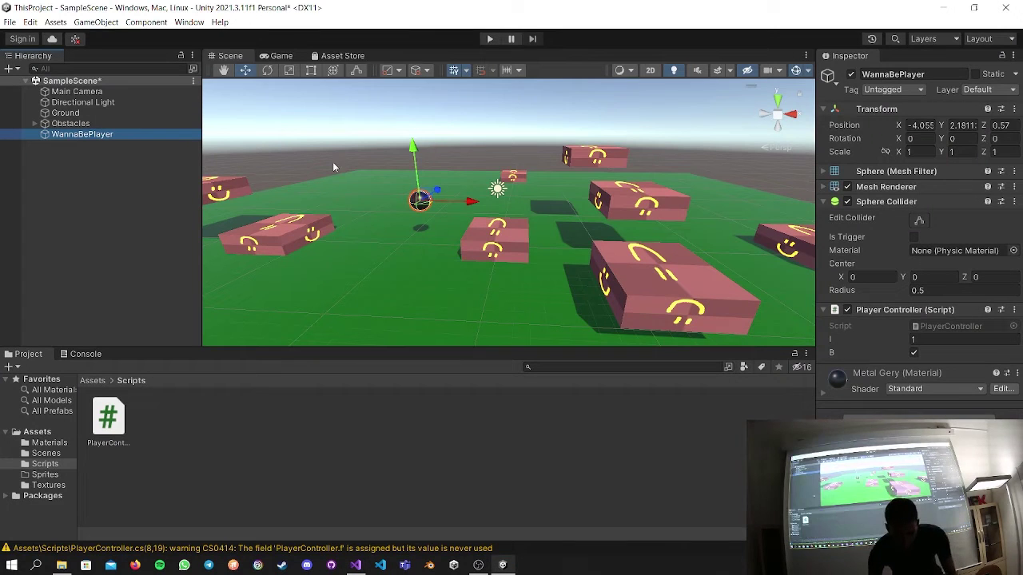
pyautogui.click(913, 353)
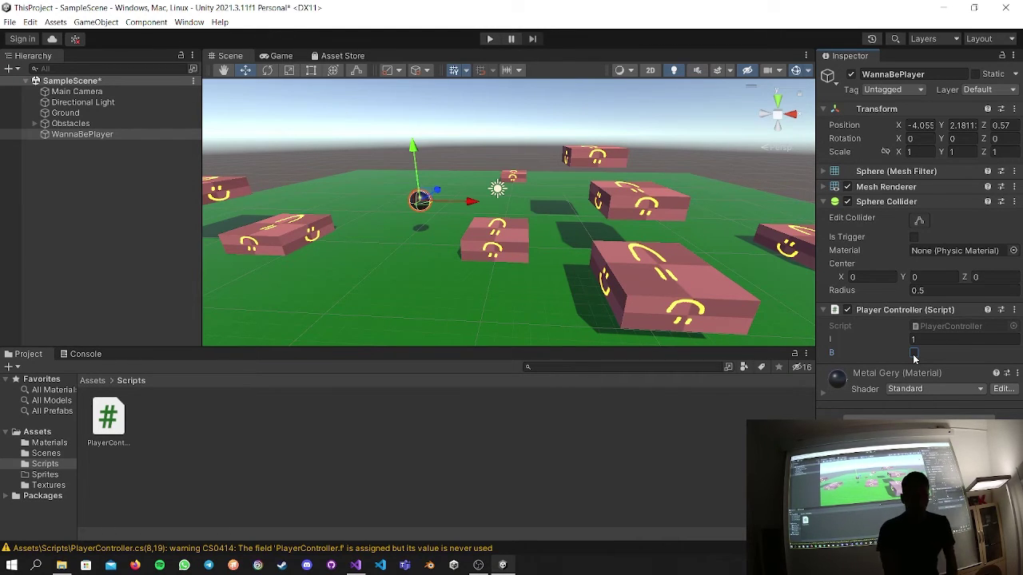
pyautogui.hotkey('alt', 'Tab')
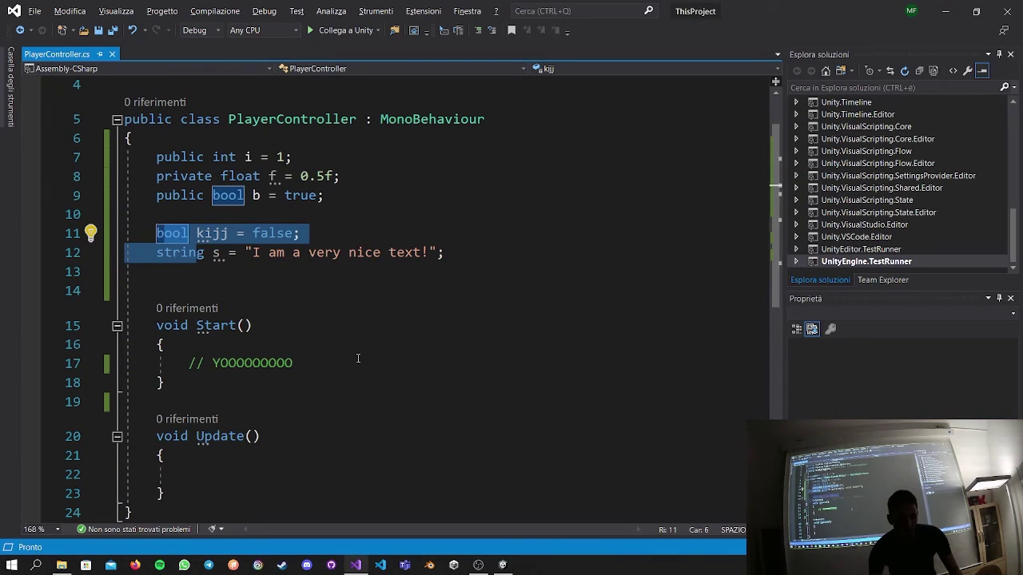
# Replace the placeholder comment in Start with Debug.Log(s);.
pyautogui.click(333, 366)
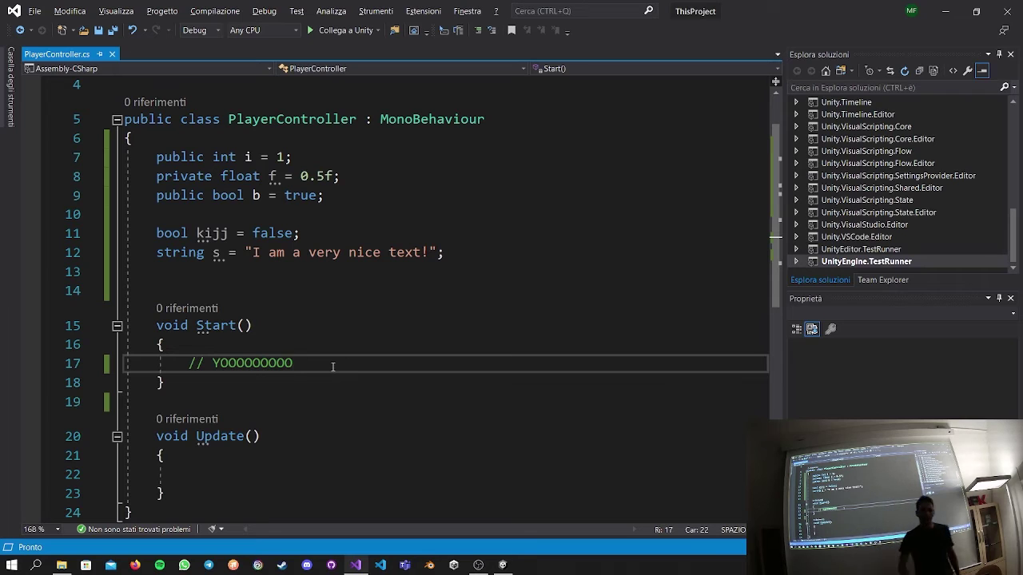
pyautogui.hotkey('shift', 'Up')
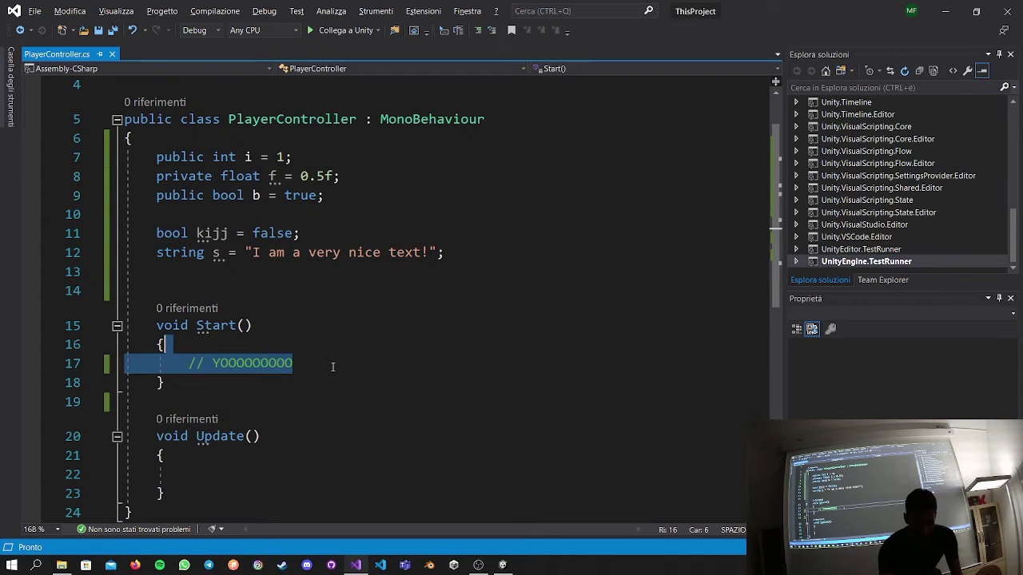
pyautogui.press('Return')
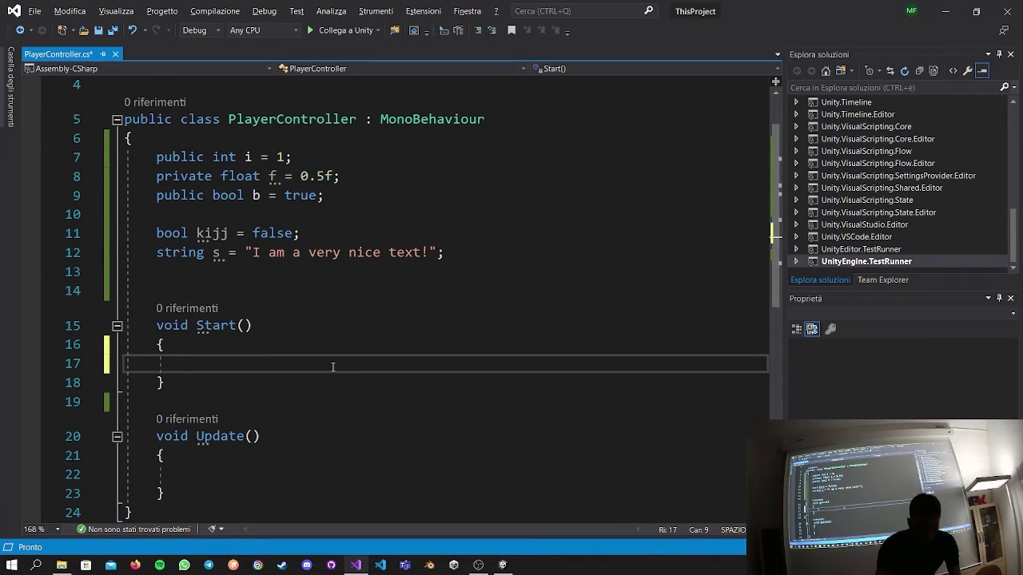
pyautogui.write('Debug.Log(')
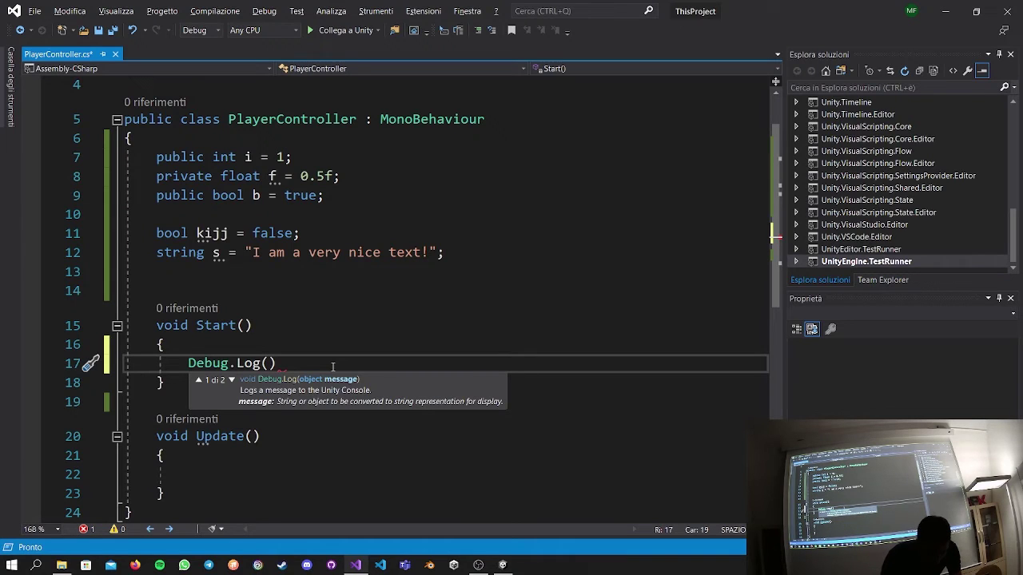
pyautogui.write('s)')
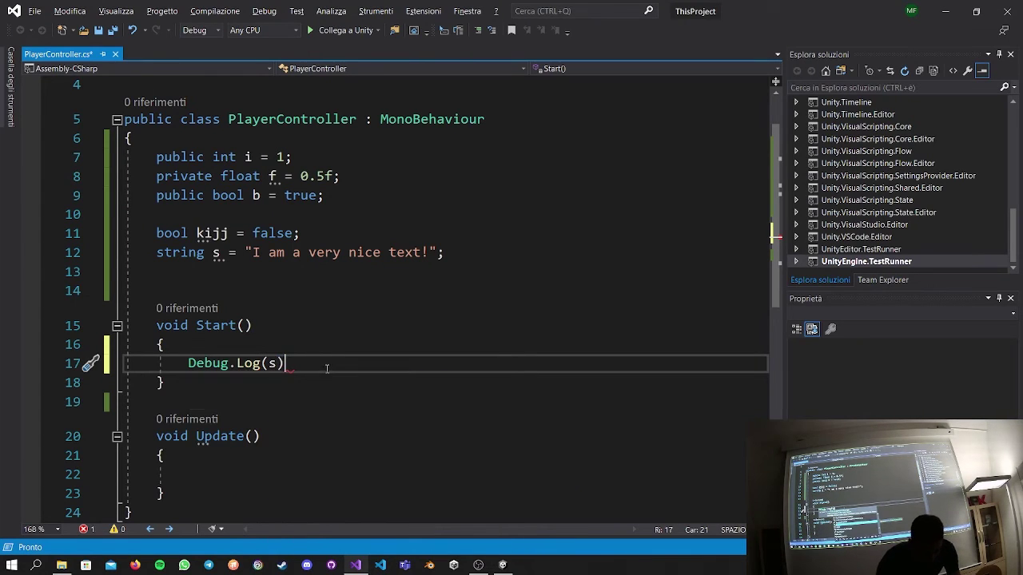
pyautogui.write(';')
# Make the string s field public and save the script.
pyautogui.click(155, 252)
pyautogui.write('public')
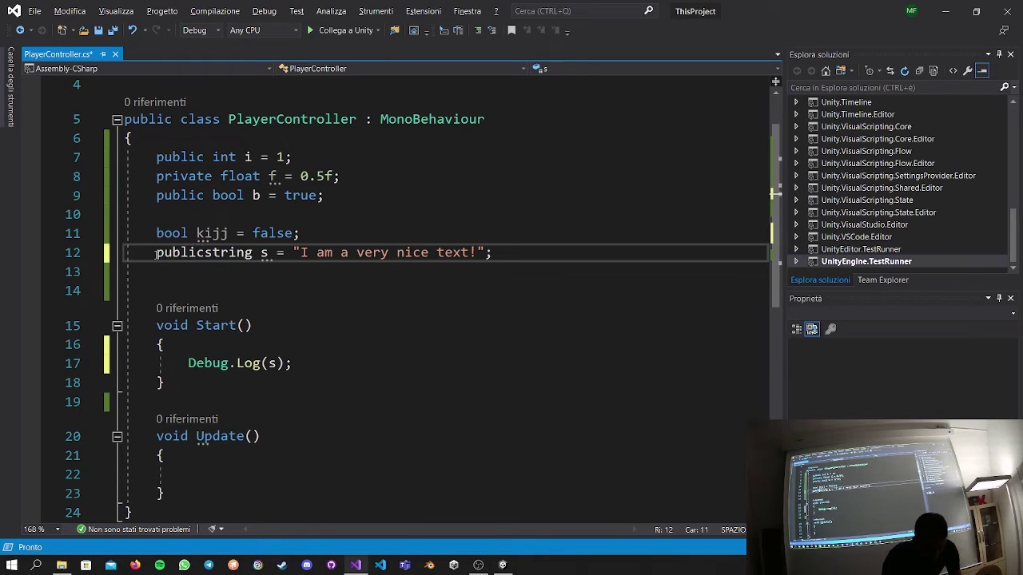
pyautogui.hotkey('ctrl', 'w')
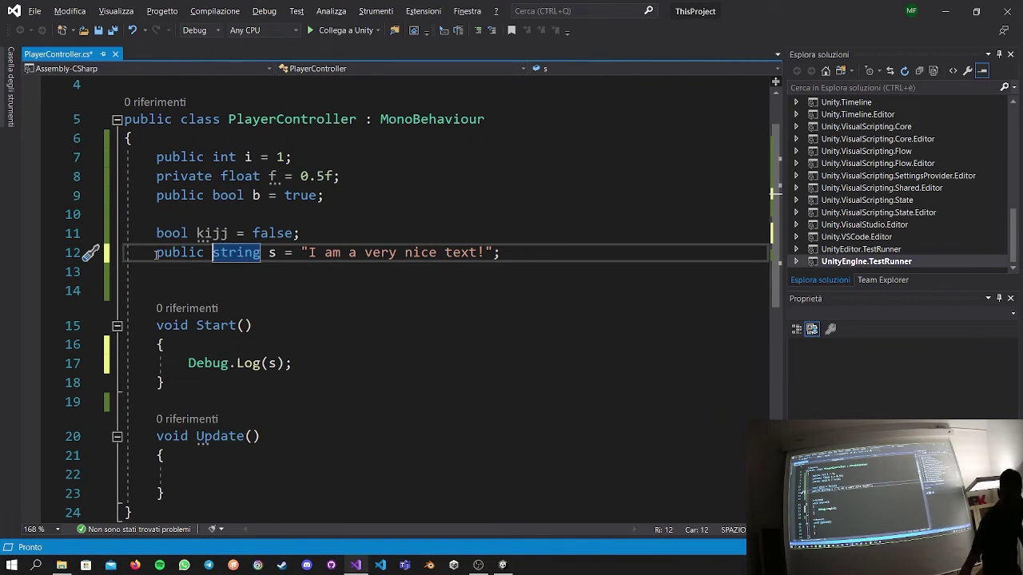
pyautogui.hotkey('ctrl', 's')
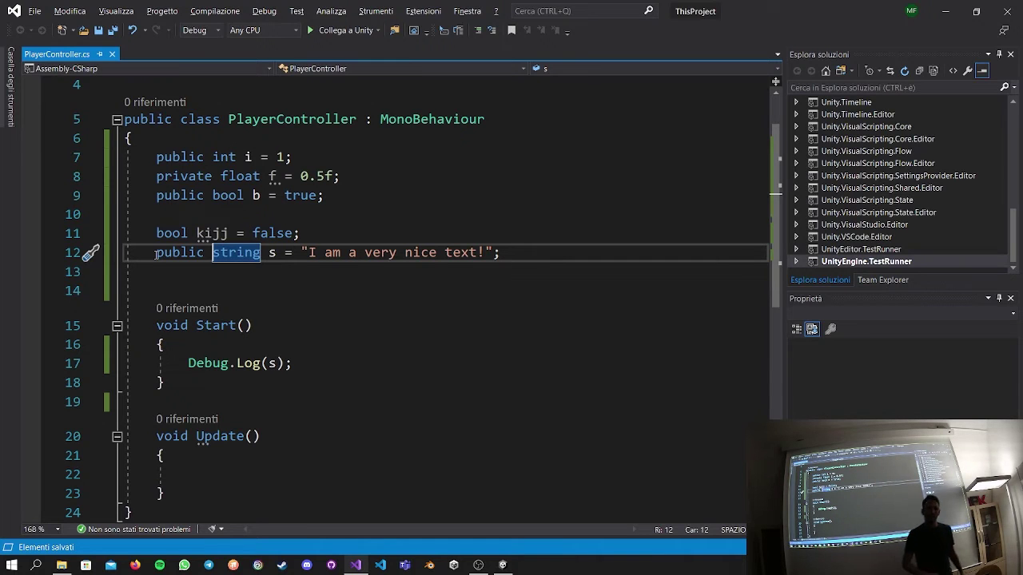
# Clear the warnings from Unity's Console, then put the cursor on s in Debug.Log.
pyautogui.hotkey('alt', 'Tab')
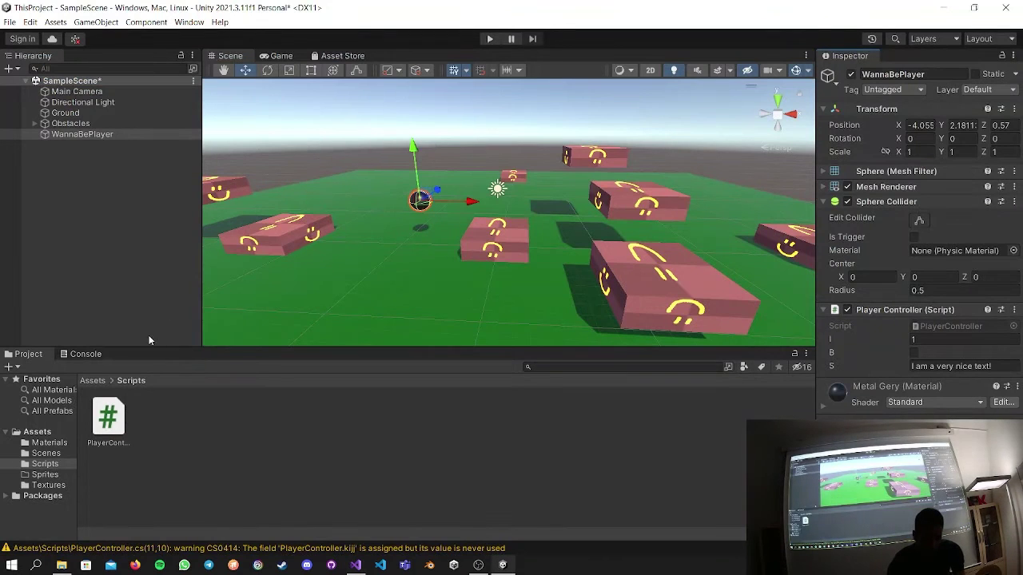
pyautogui.click(84, 354)
pyautogui.click(13, 367)
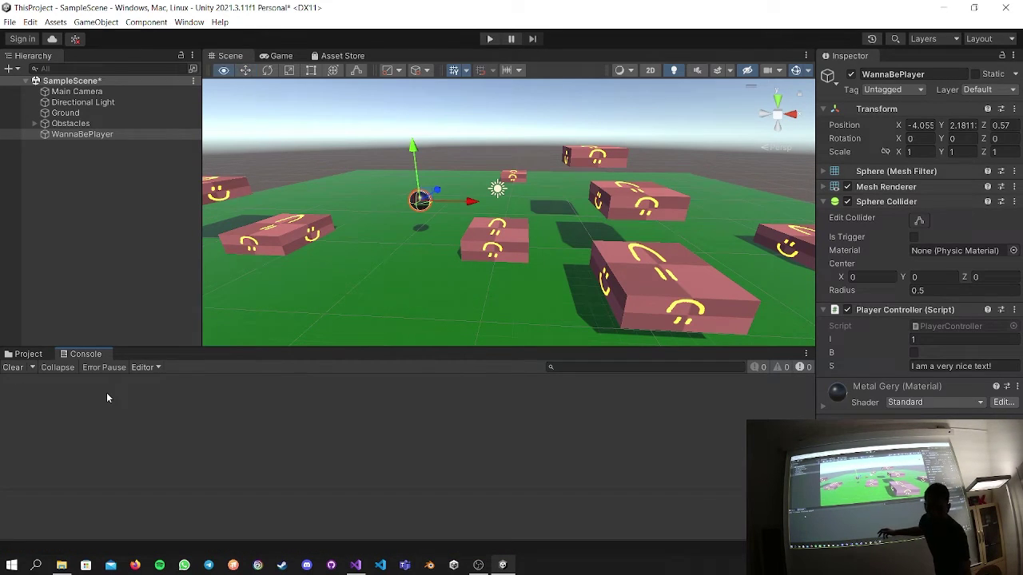
pyautogui.hotkey('alt', 'Tab')
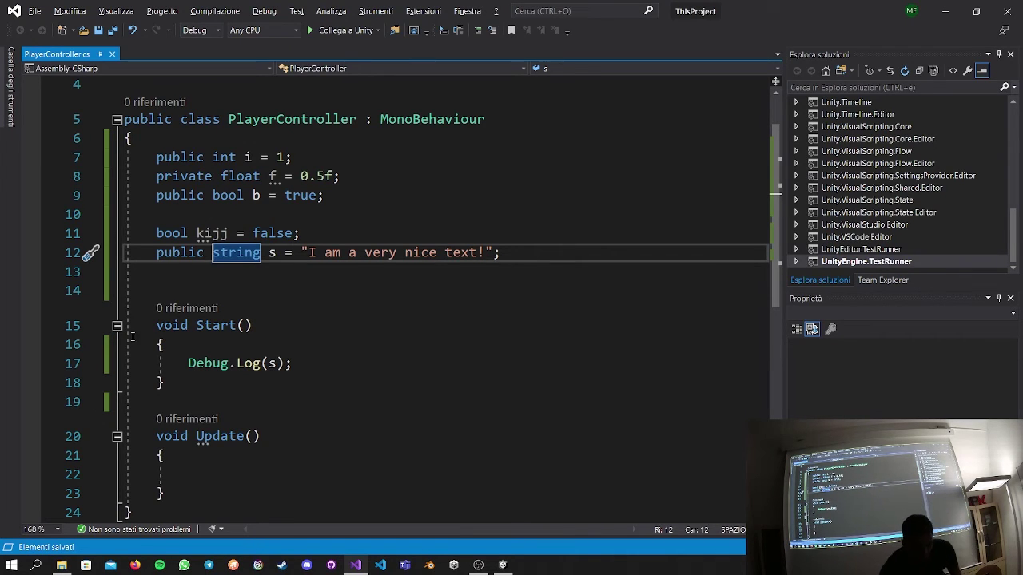
pyautogui.click(270, 363)
# Replace s in Debug.Log with the string "This is an example" and save.
pyautogui.press('Delete')
pyautogui.write('""')
pyautogui.press('Left')
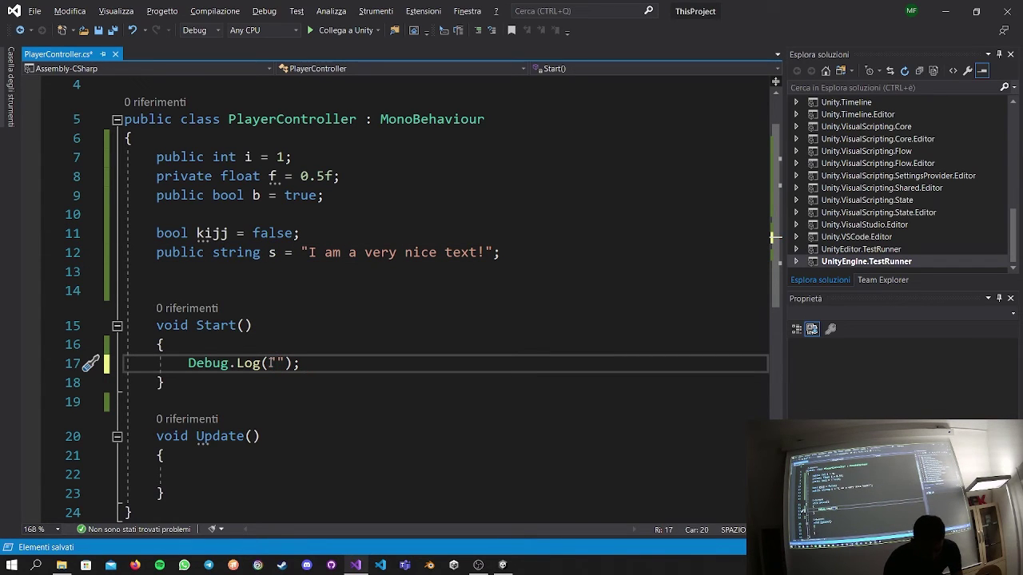
pyautogui.write('This a')
pyautogui.press('BackSpace')
pyautogui.write('is an example')
pyautogui.hotkey('ctrl', 's')
pyautogui.click(581, 358)
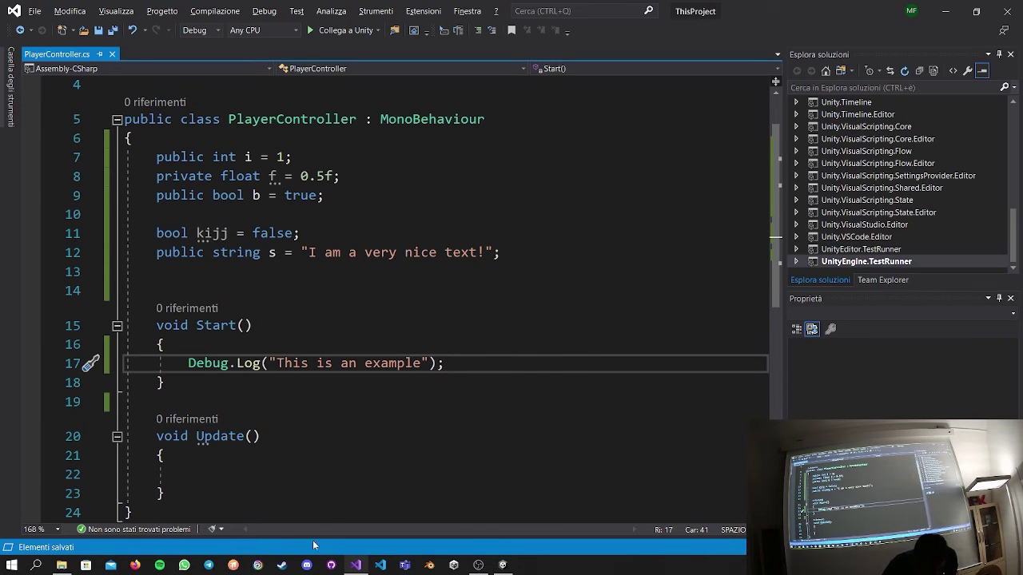
pyautogui.click(454, 565)
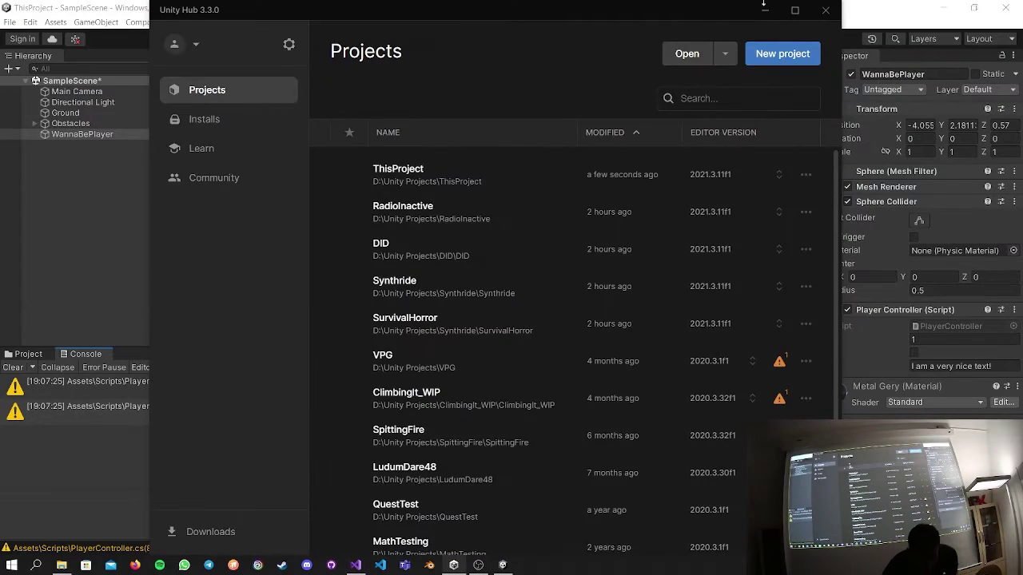
# Close Unity Hub, play the scene, check the 'This is an example' log, then stop.
pyautogui.click(815, 12)
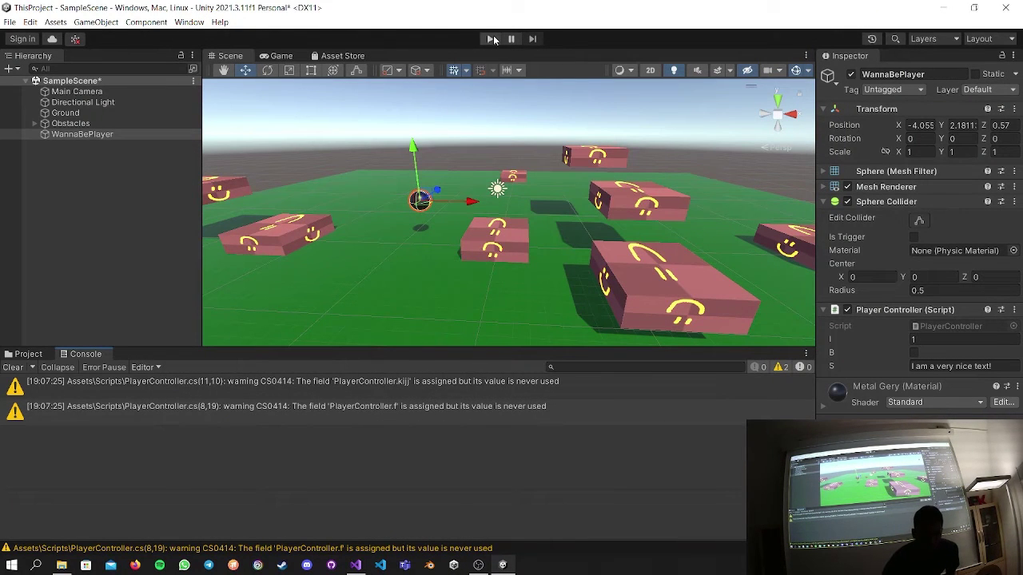
pyautogui.click(492, 40)
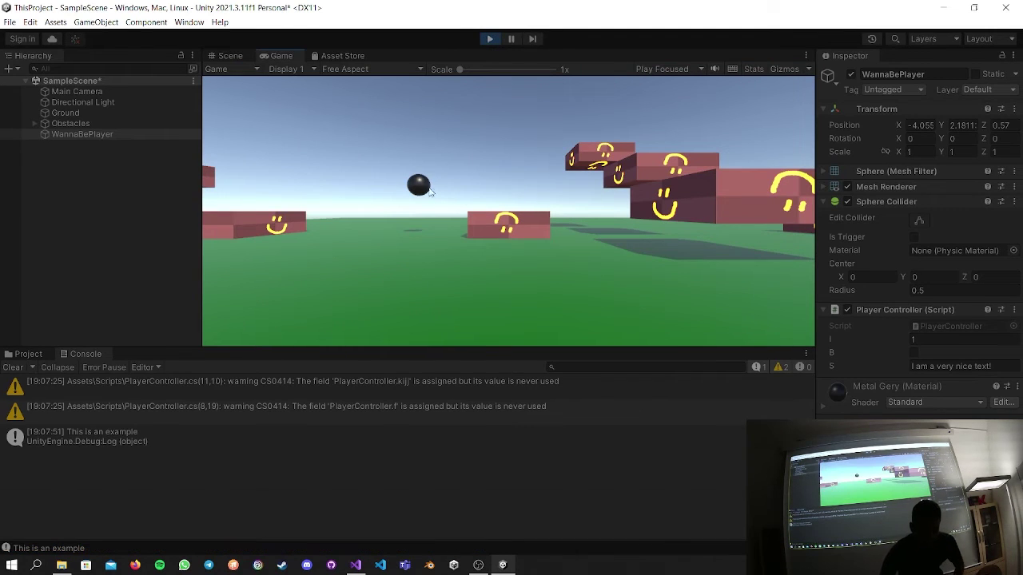
pyautogui.click(82, 443)
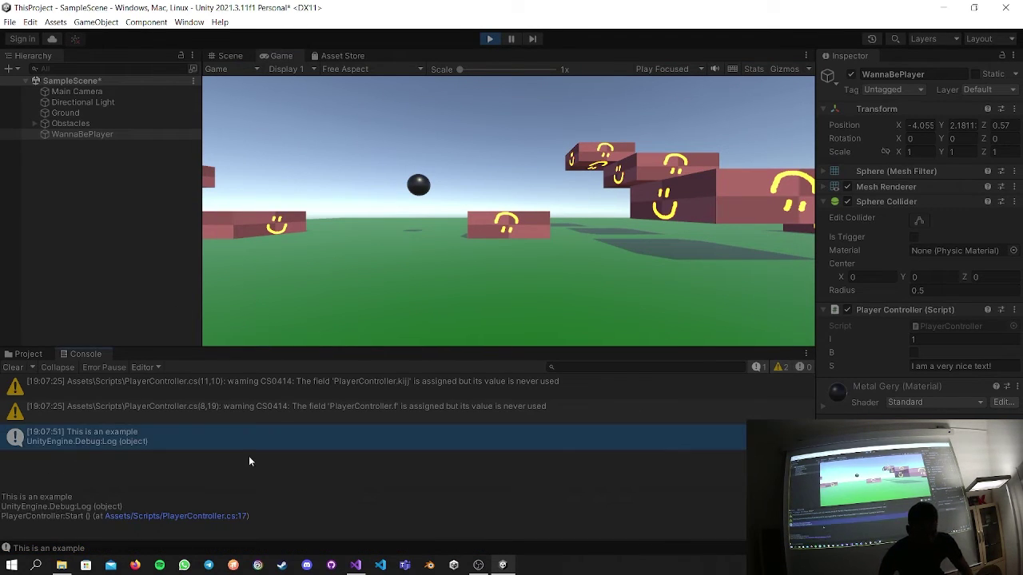
pyautogui.click(488, 41)
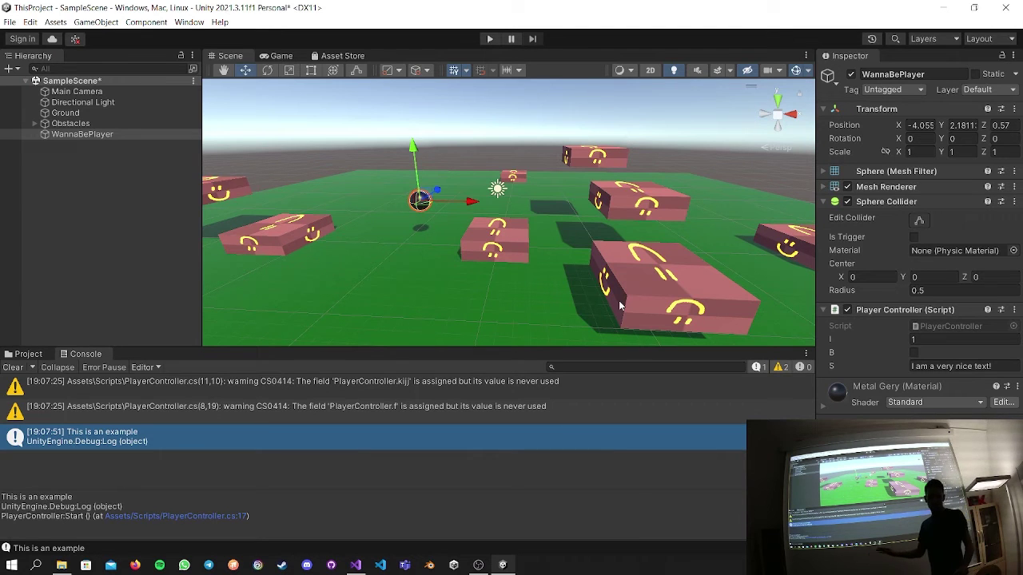
pyautogui.hotkey('alt', 'Tab')
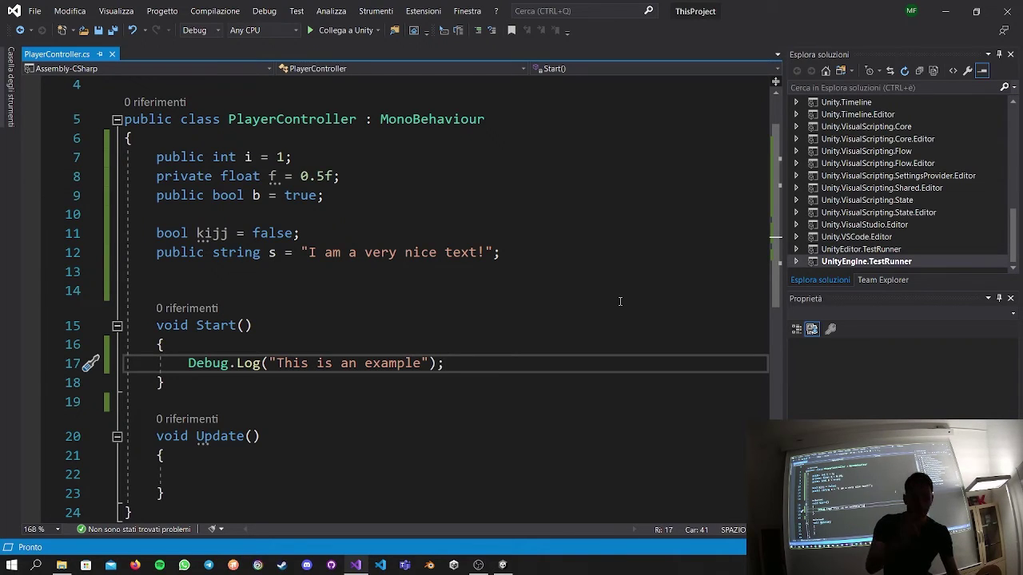
# Swap the example string in Debug.Log back to the s field and save the script.
pyautogui.press('Left')
pyautogui.press('Left')
pyautogui.press('Left')
pyautogui.hotkey('ctrl', 'shift', 'Left')
pyautogui.hotkey('ctrl', 'shift', 'Left')
pyautogui.hotkey('ctrl', 'shift', 'Left')
pyautogui.hotkey('ctrl', 'shift', 'Left')
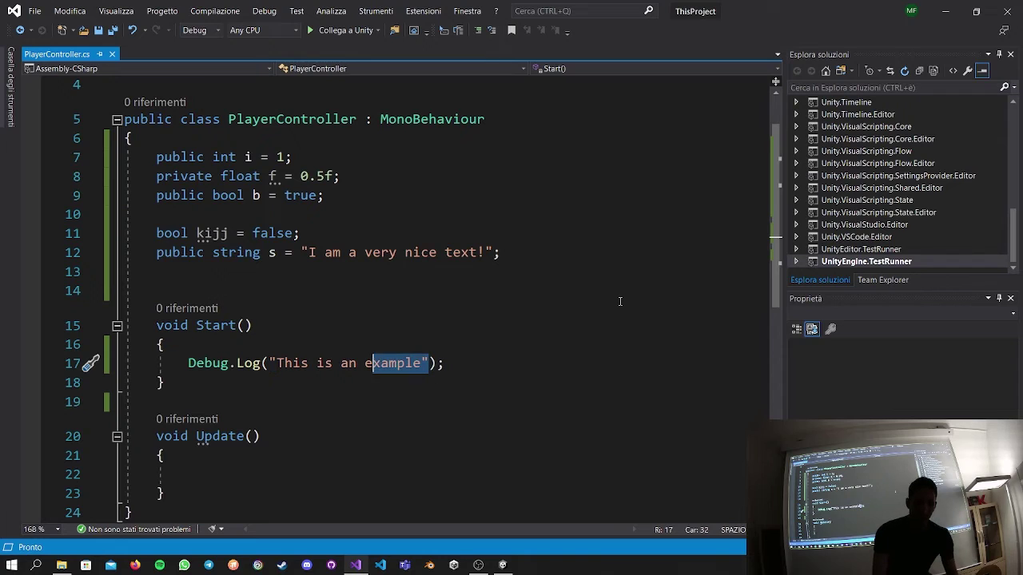
pyautogui.hotkey('shift', 'Left')
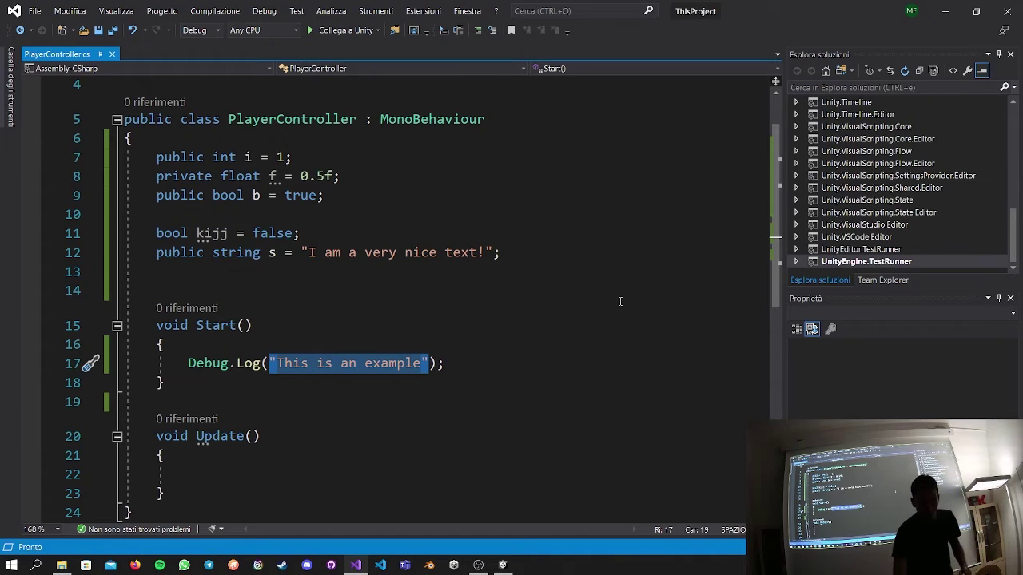
pyautogui.write('s')
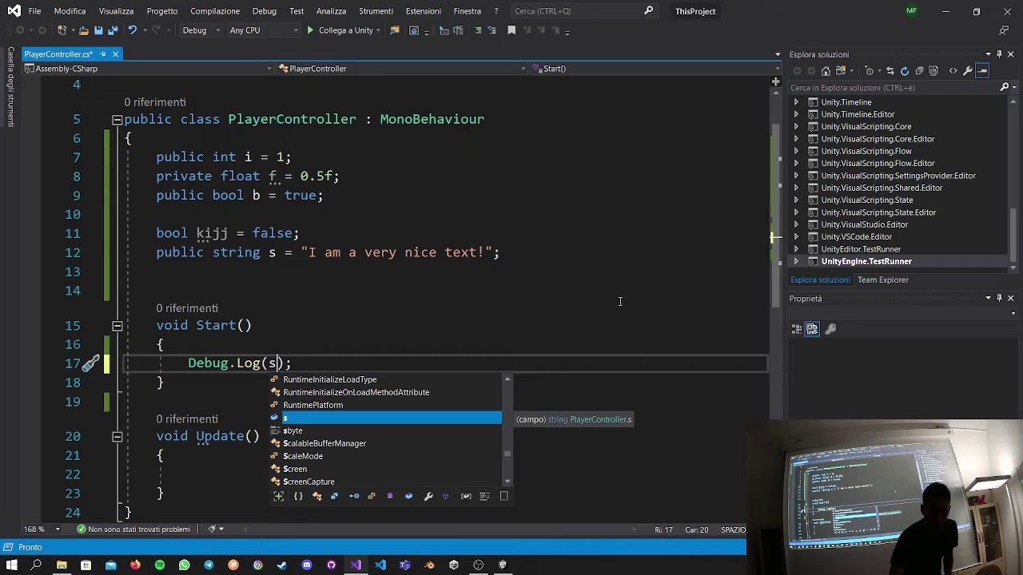
pyautogui.click(620, 302)
pyautogui.click(270, 364)
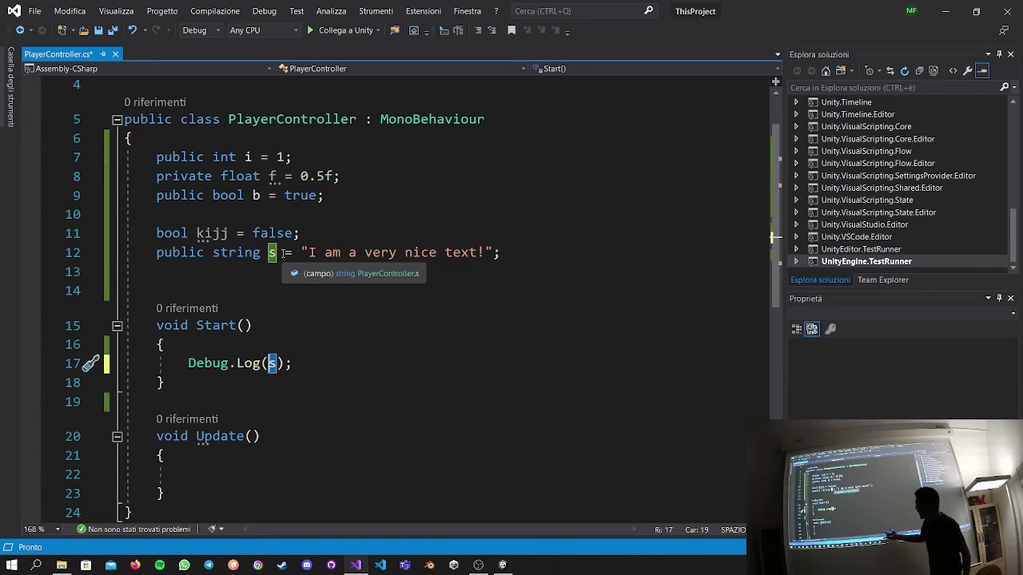
pyautogui.hotkey('ctrl', 's')
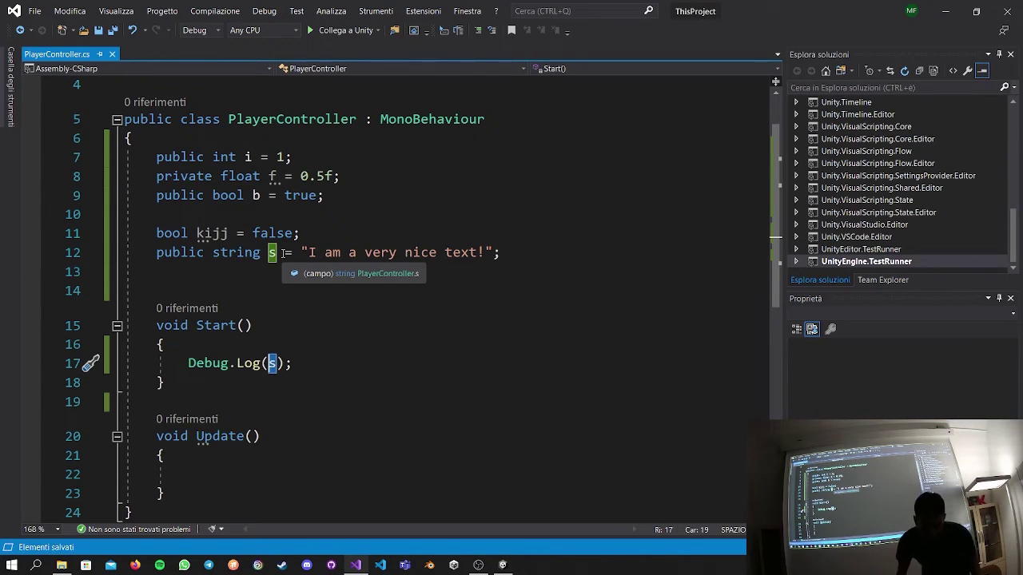
pyautogui.moveTo(502, 565)
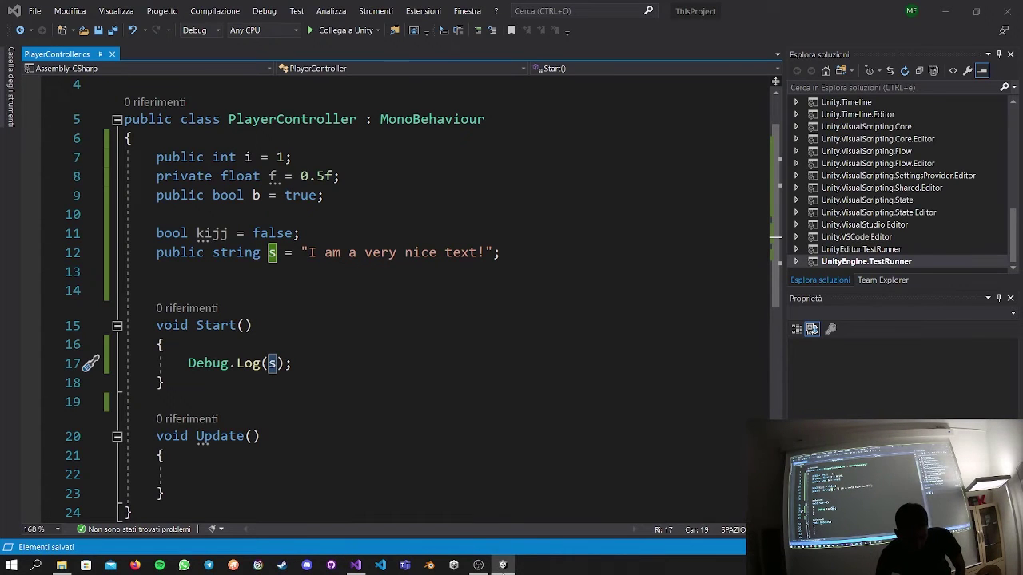
pyautogui.hotkey('alt', 'Tab')
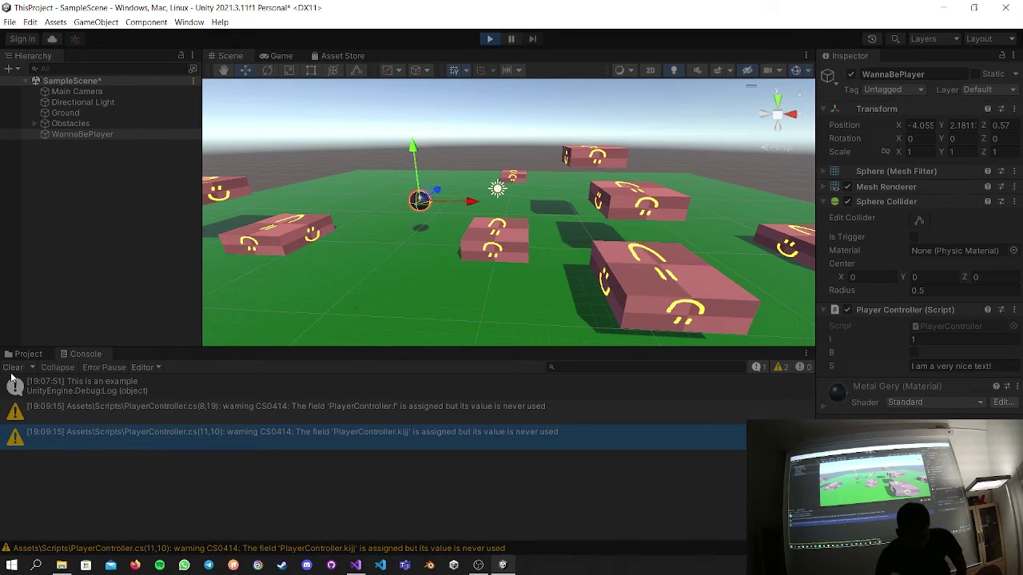
# Check the 'I am a very nice text!' Console entry, stop the game, and select the S value.
pyautogui.click(132, 472)
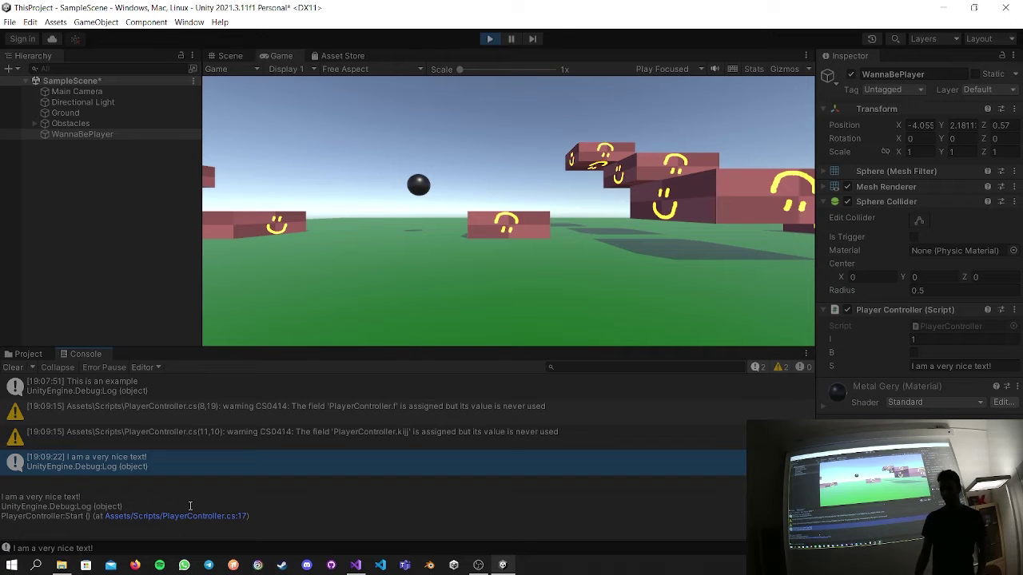
pyautogui.click(490, 40)
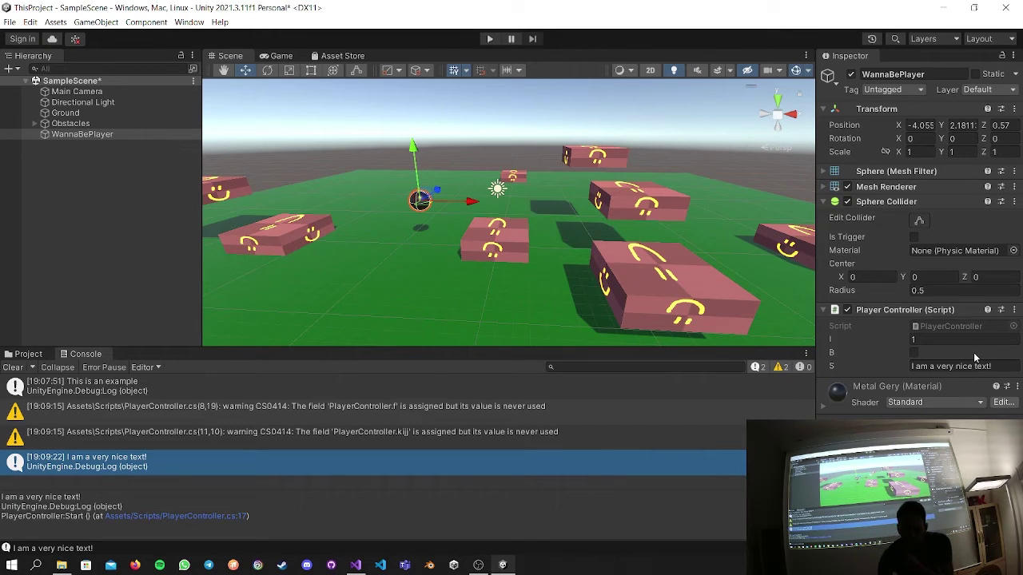
pyautogui.moveTo(1011, 372); pyautogui.dragTo(909, 374)
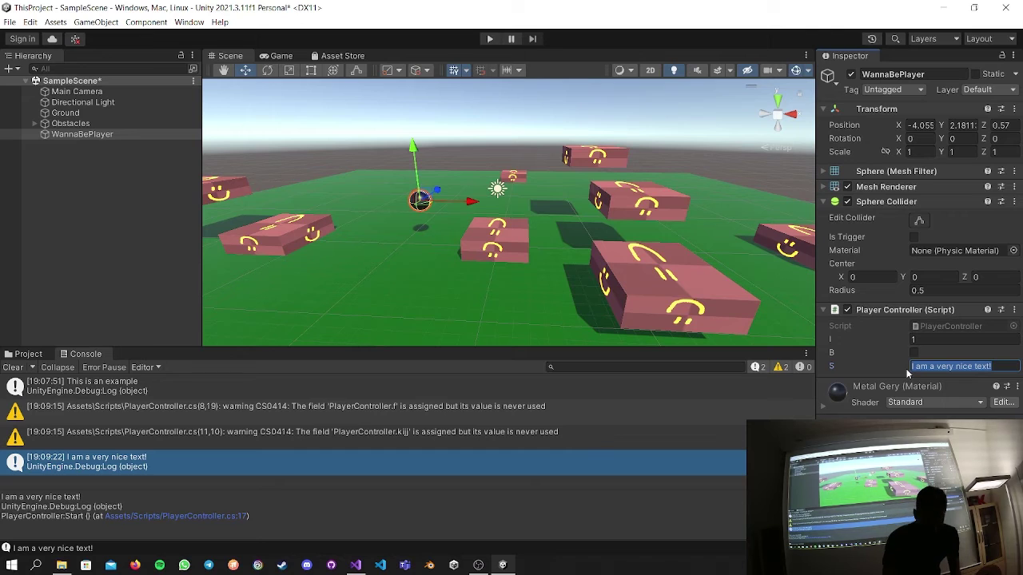
# Set S to 'This is a sentence', play to see it logged, then stop.
pyautogui.write('This is')
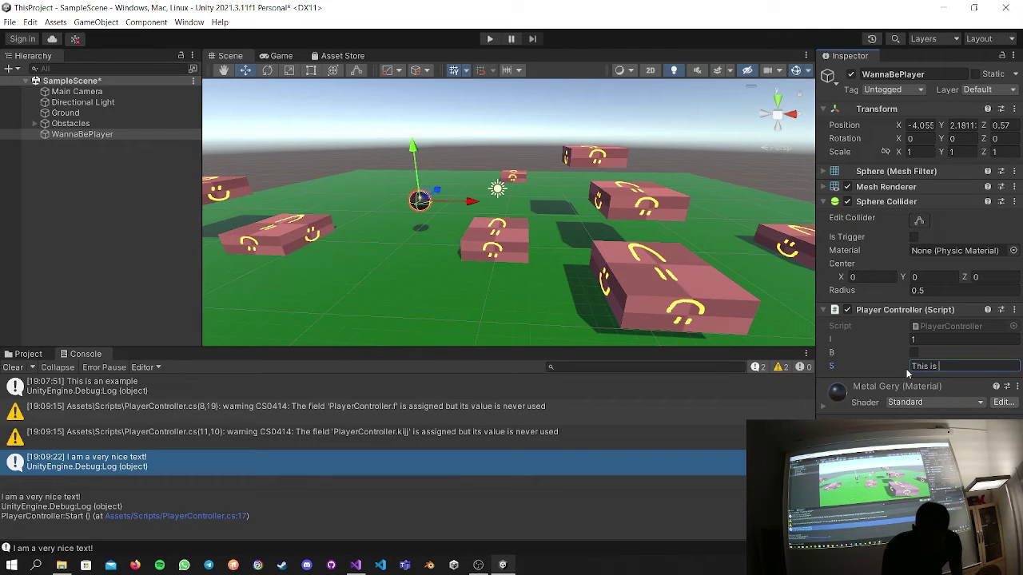
pyautogui.write(' a sentence')
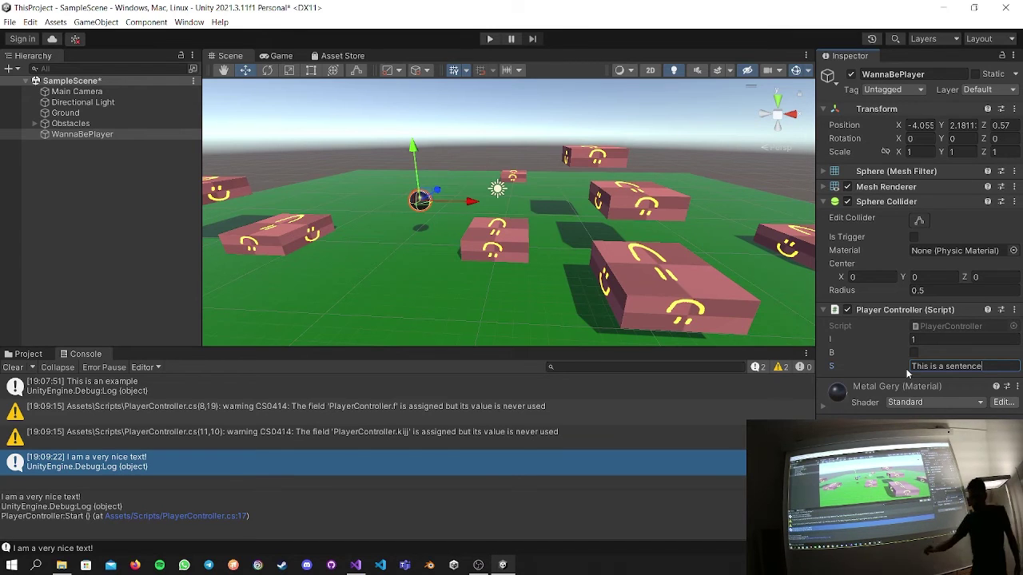
pyautogui.click(490, 39)
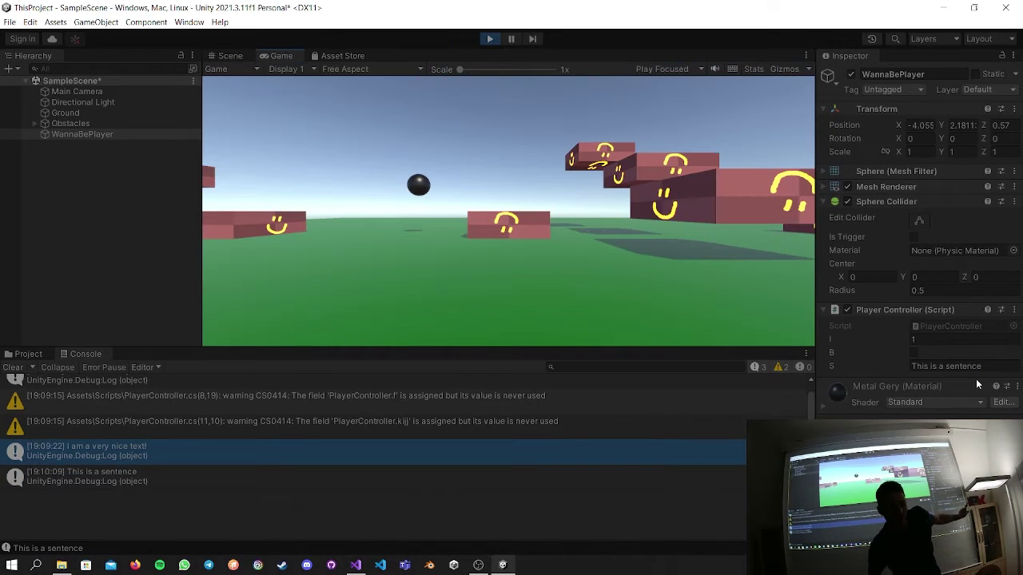
pyautogui.click(555, 478)
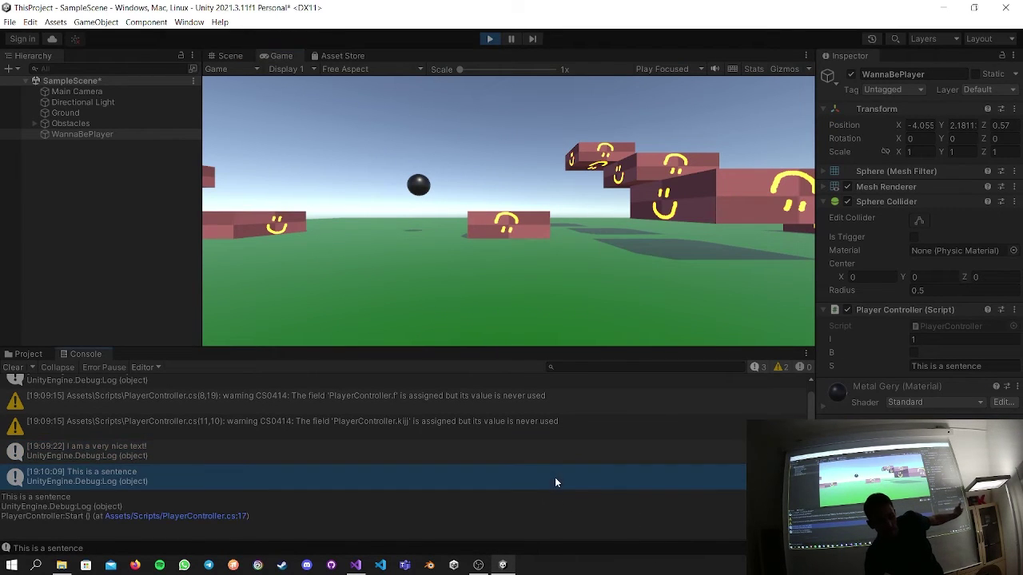
pyautogui.click(491, 40)
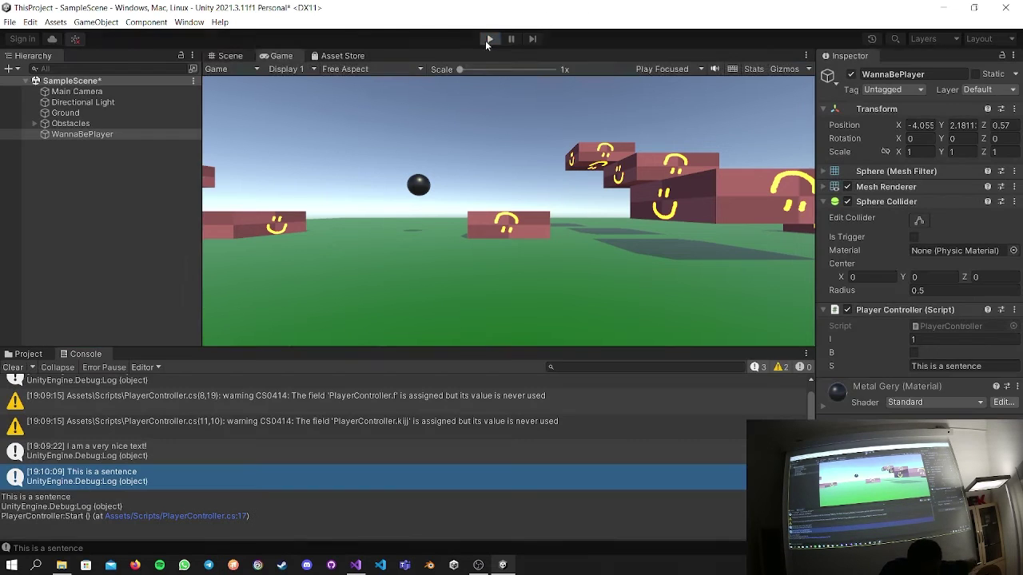
pyautogui.hotkey('alt', 'Tab')
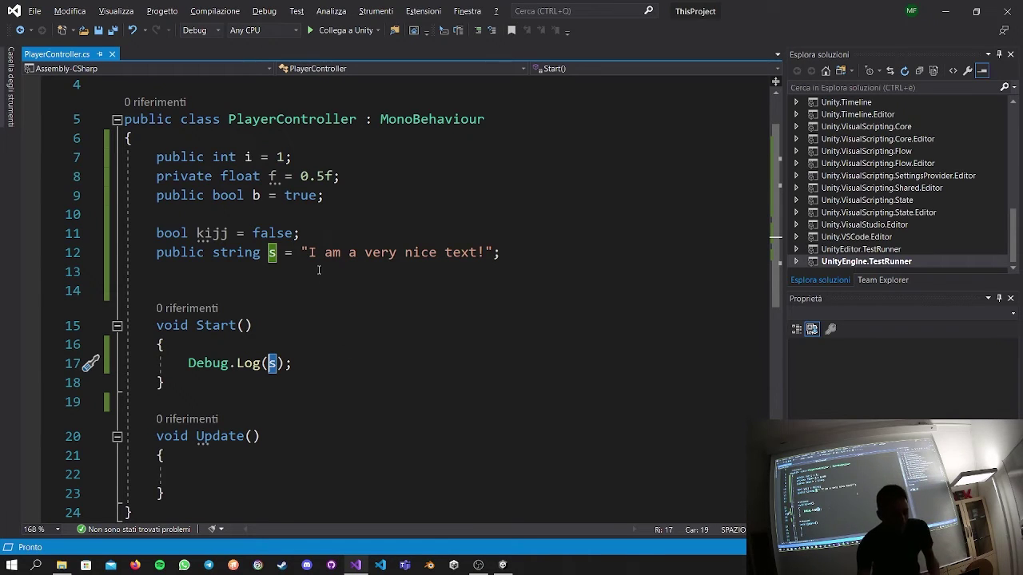
# Rename the bool fields b to b1 and kijj to b2.
pyautogui.click(212, 233)
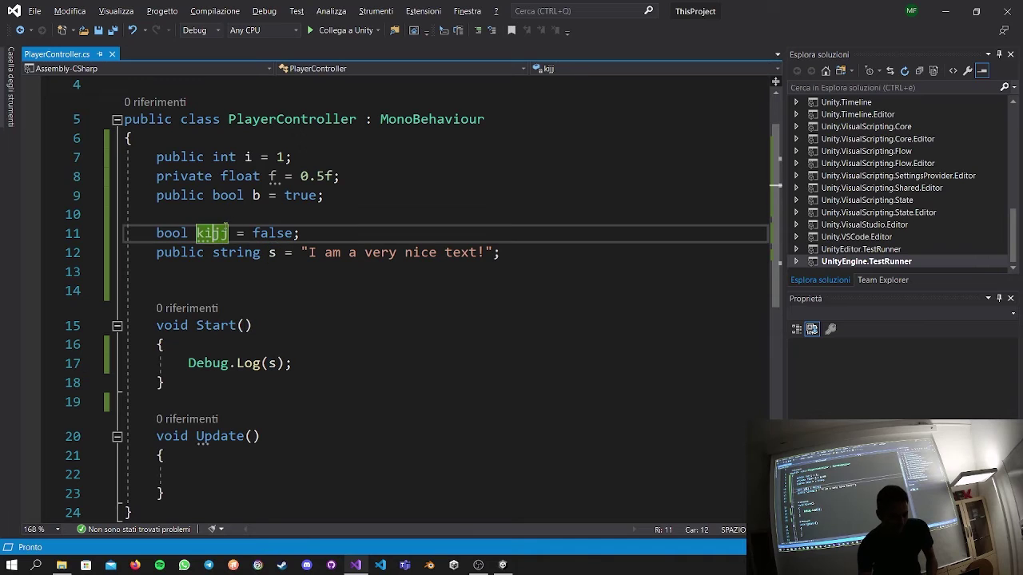
pyautogui.click(262, 195)
pyautogui.write('1')
pyautogui.doubleClick(213, 233)
pyautogui.write('b2')
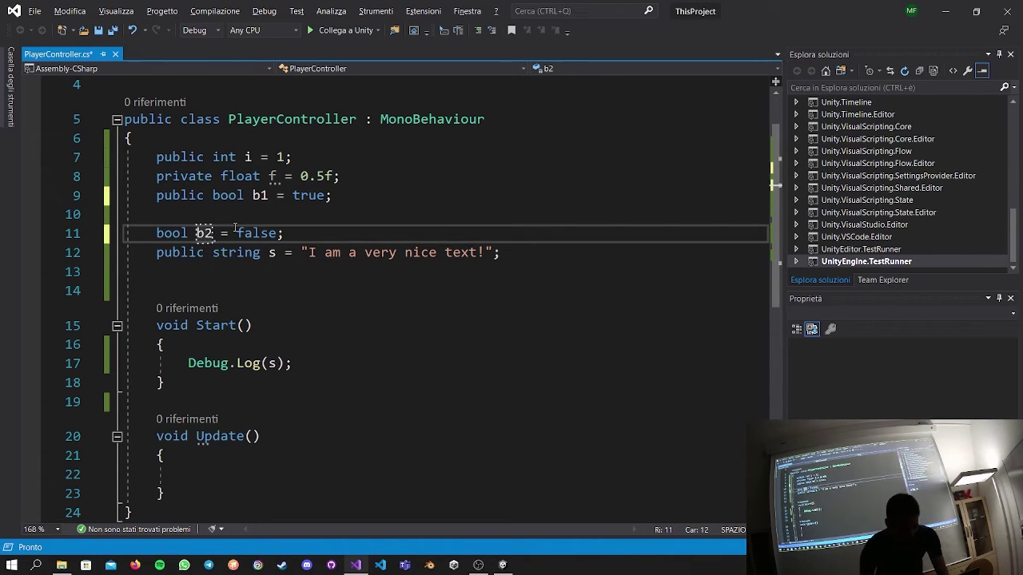
pyautogui.click(286, 233)
pyautogui.press('Return')
pyautogui.press('Return')
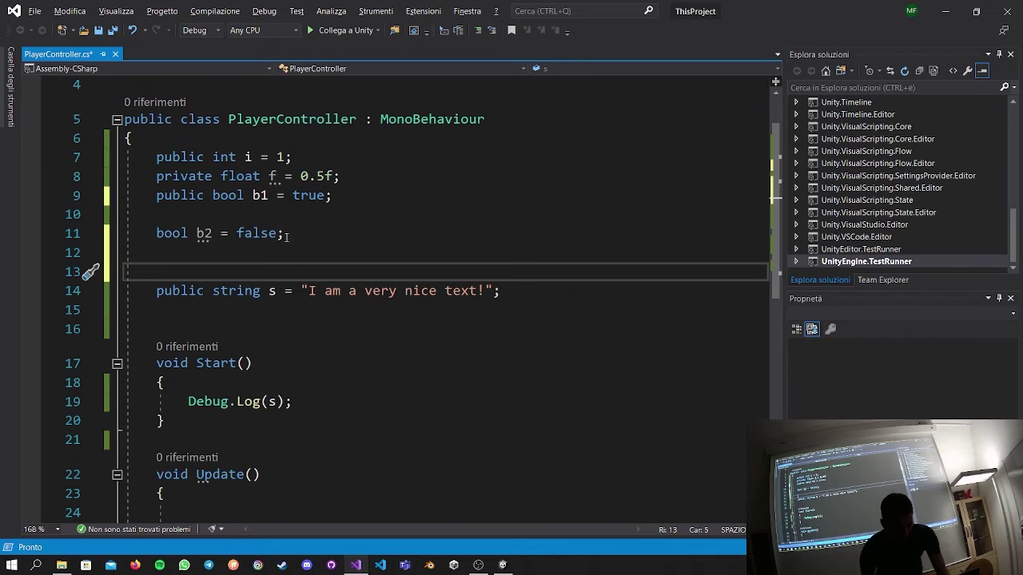
# Delete the int, float and string s field declarations.
pyautogui.moveTo(412, 181); pyautogui.dragTo(444, 132)
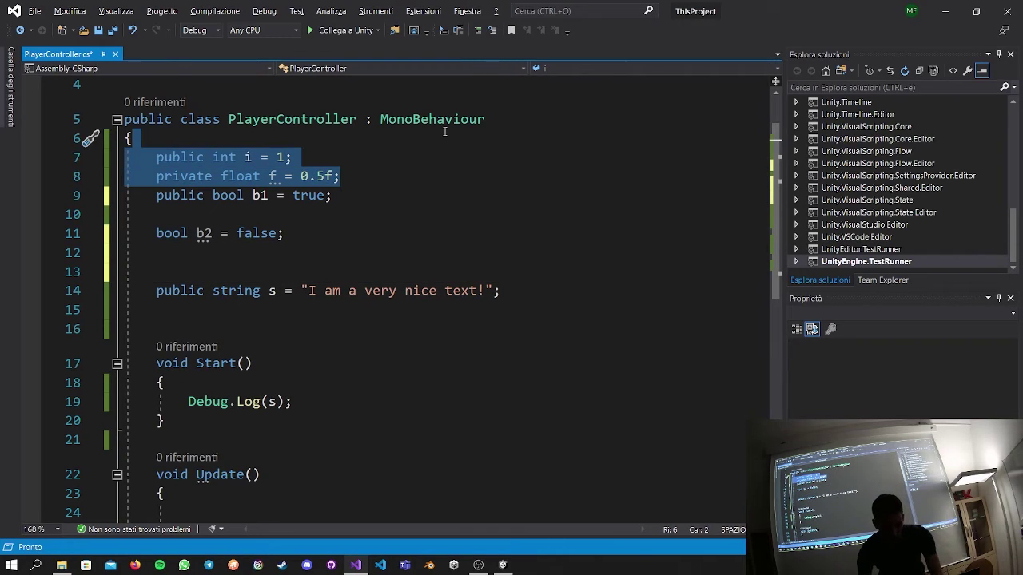
pyautogui.press('Delete')
pyautogui.click(416, 169)
pyautogui.moveTo(417, 169); pyautogui.dragTo(418, 160)
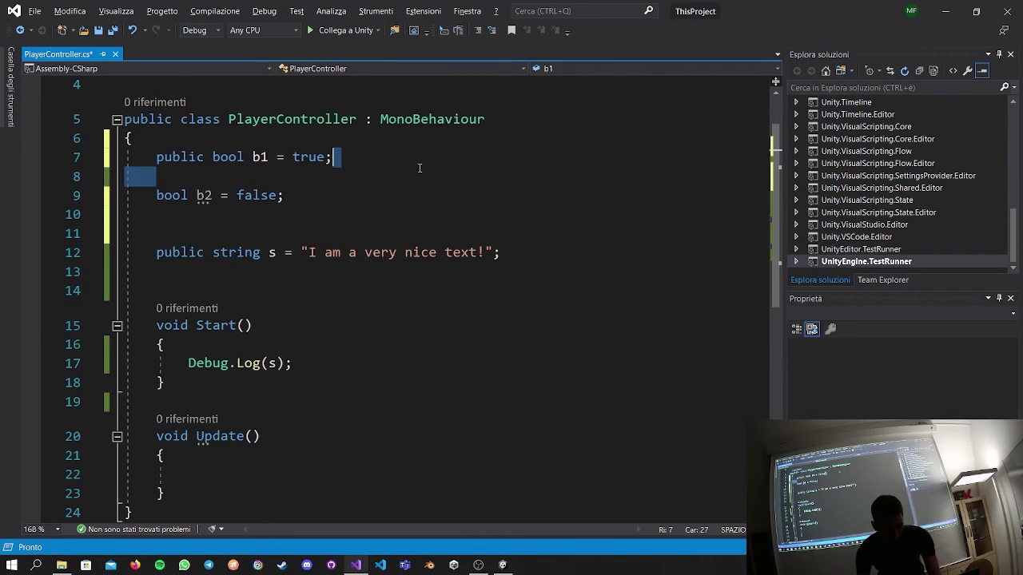
pyautogui.press('Delete')
pyautogui.moveTo(523, 232); pyautogui.dragTo(522, 200)
pyautogui.press('Delete')
# Declare private int i1 = 5 and private int i2 = 10 at the top of the class.
pyautogui.click(243, 138)
pyautogui.press('Return')
pyautogui.press('Return')
pyautogui.write('private int ')
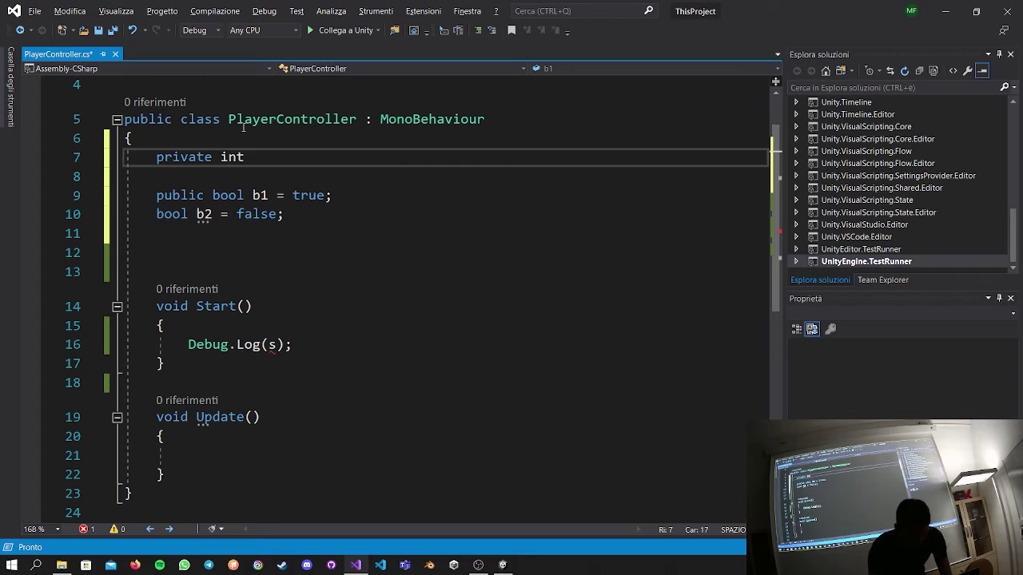
pyautogui.write('i1 = 5;')
pyautogui.press('Up')
pyautogui.click(361, 152)
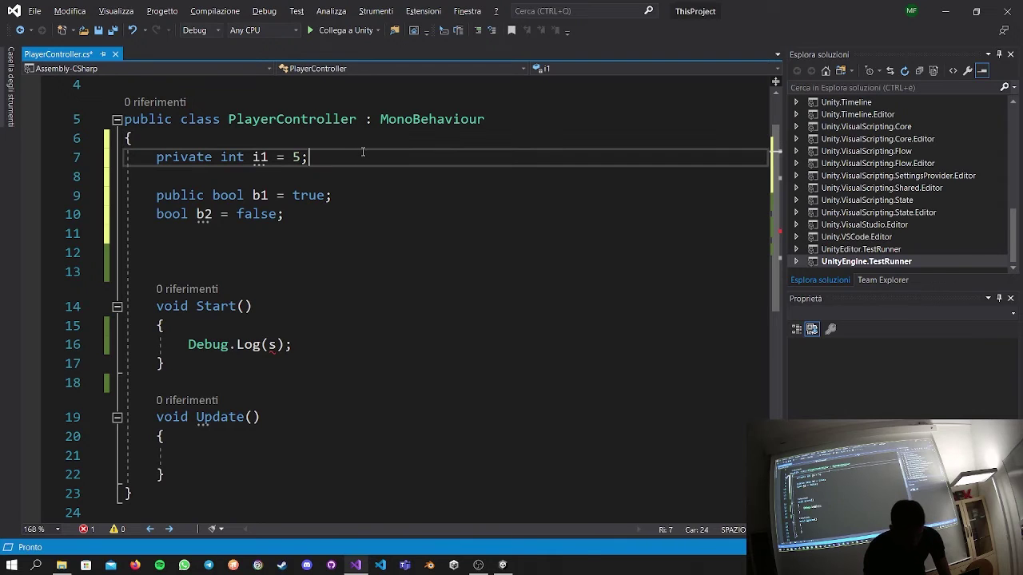
pyautogui.press('Return')
pyautogui.write('rpi')
pyautogui.press('BackSpace')
pyautogui.press('BackSpace')
pyautogui.press('BackSpace')
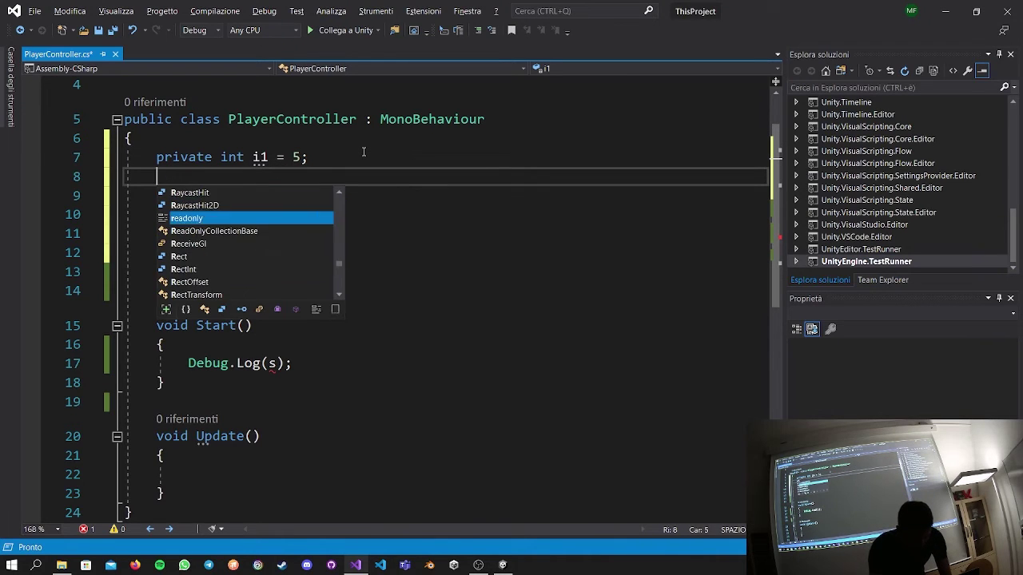
pyautogui.write('private int')
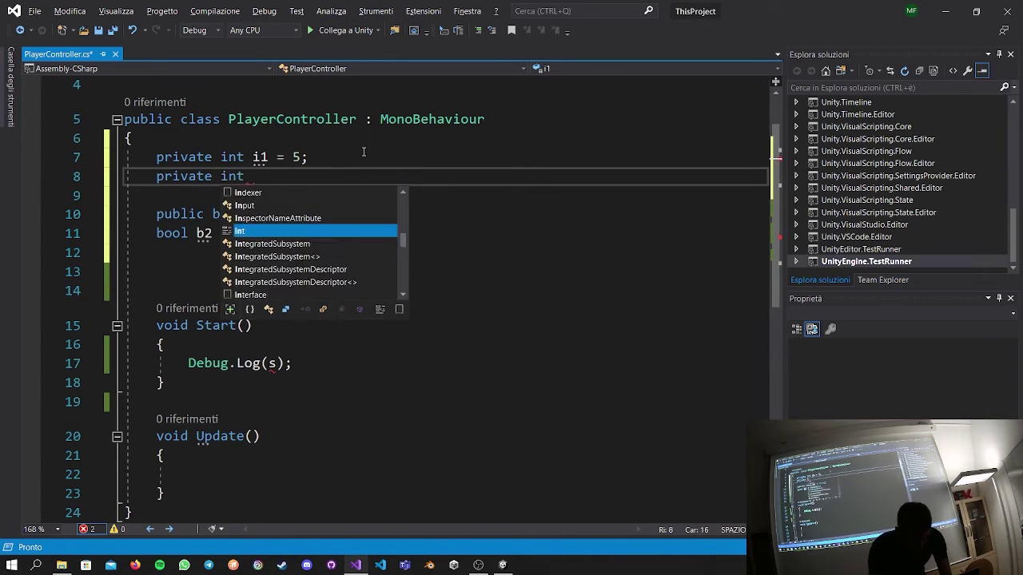
pyautogui.write(' i2 = 10;')
pyautogui.moveTo(288, 232); pyautogui.dragTo(353, 214)
pyautogui.click(350, 201)
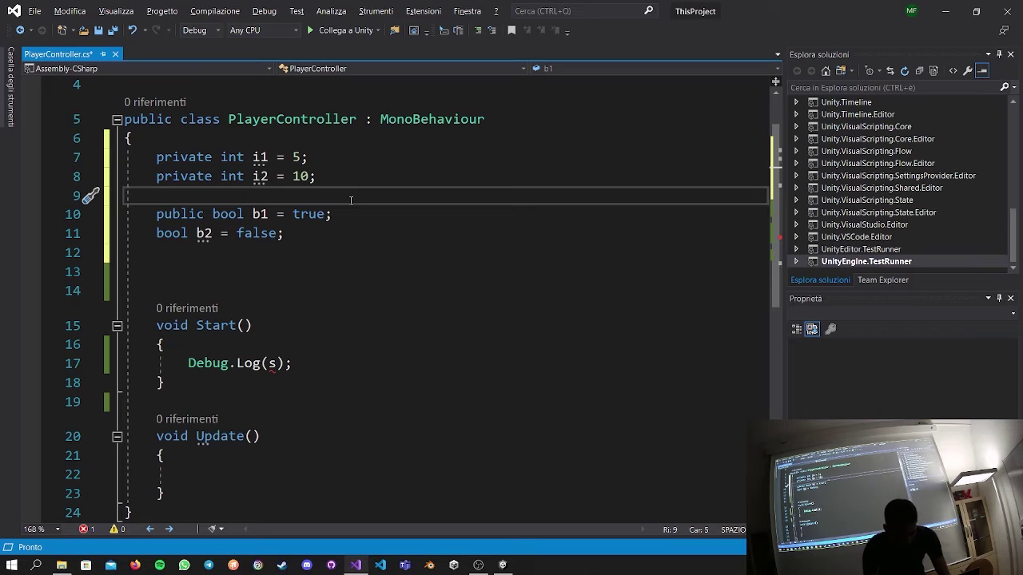
pyautogui.click(294, 364)
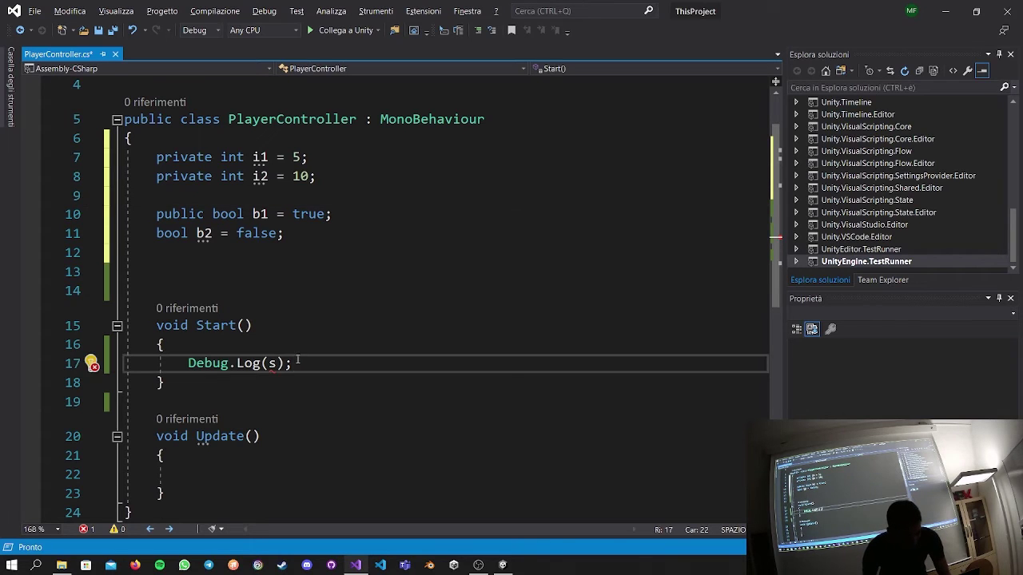
# Change Debug.Log(s) to Debug.Log(i1) and duplicate that line twice.
pyautogui.doubleClick(271, 364)
pyautogui.press('BackSpace')
pyautogui.write('i1')
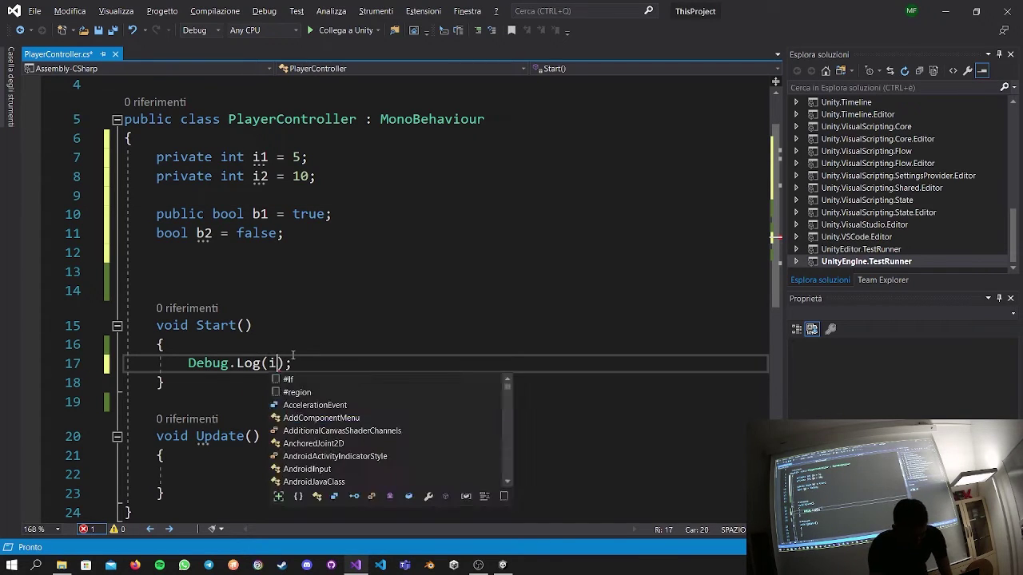
pyautogui.press('Escape')
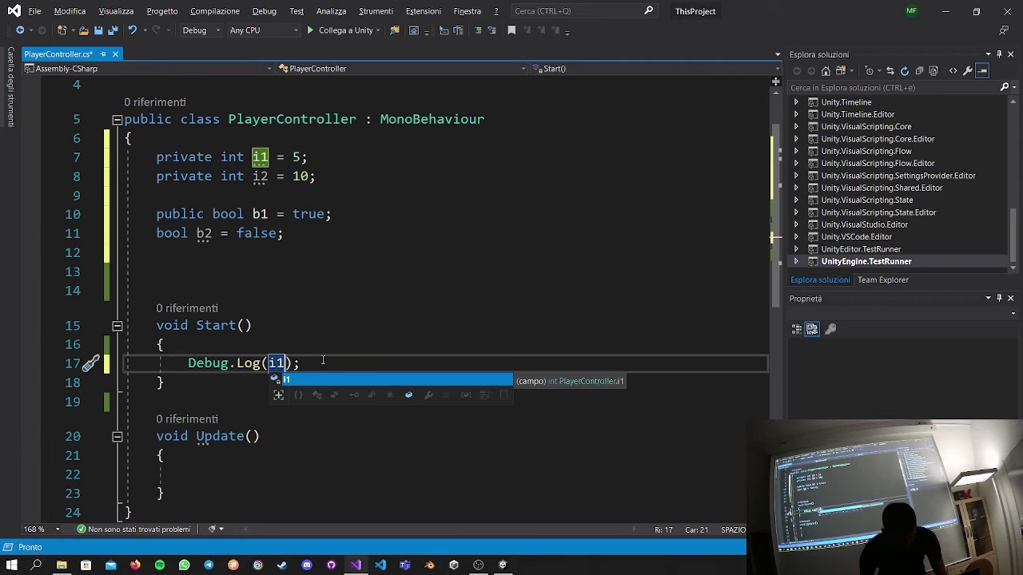
pyautogui.moveTo(303, 364); pyautogui.dragTo(323, 354)
pyautogui.write('Debug.Log(i1);')
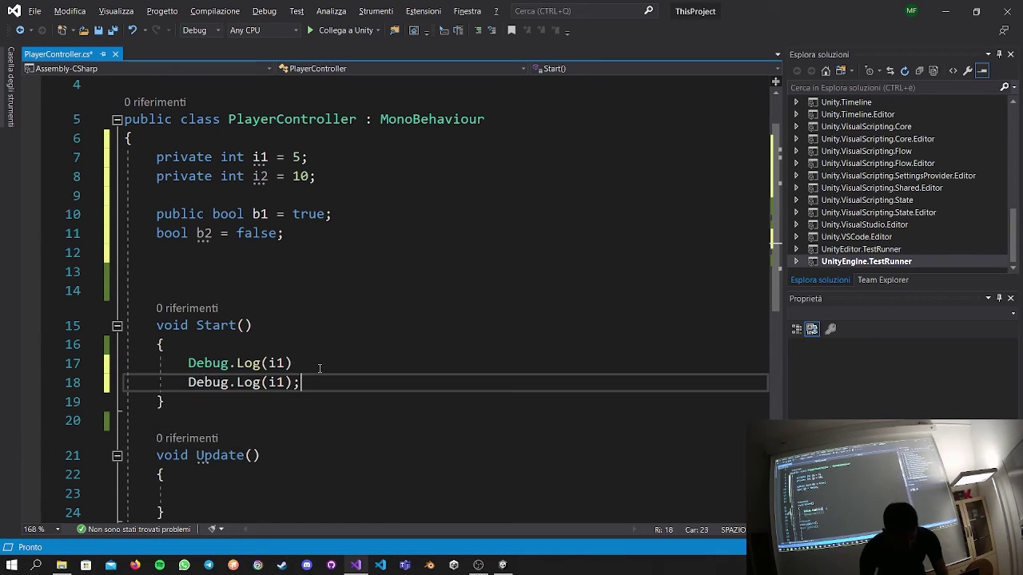
pyautogui.write('Debug.Log(i1);')
pyautogui.press('BackSpace')
# Edit the copies to log i2 and i1 + i2, then save.
pyautogui.click(287, 383)
pyautogui.write('2')
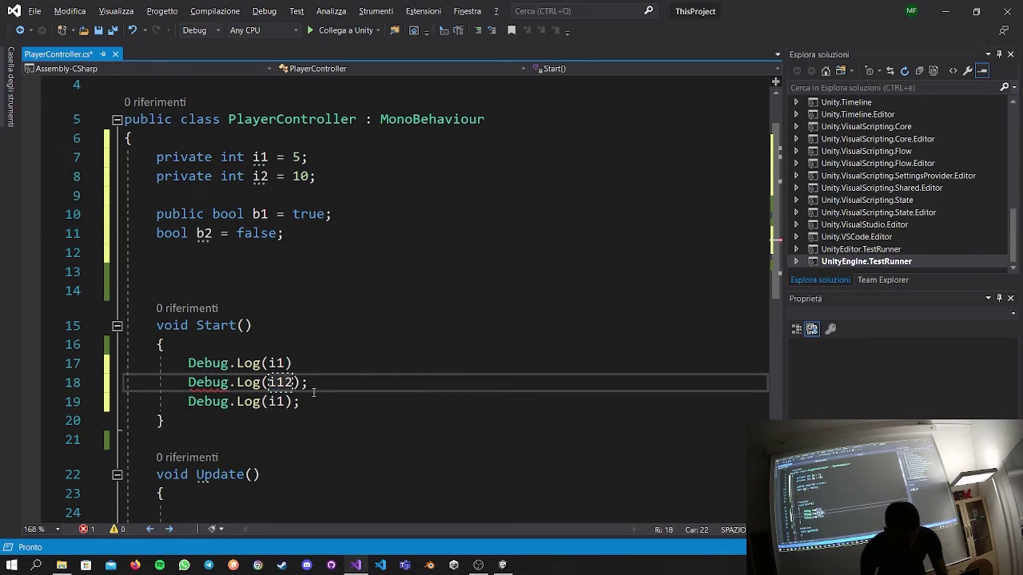
pyautogui.press('Left')
pyautogui.press('BackSpace')
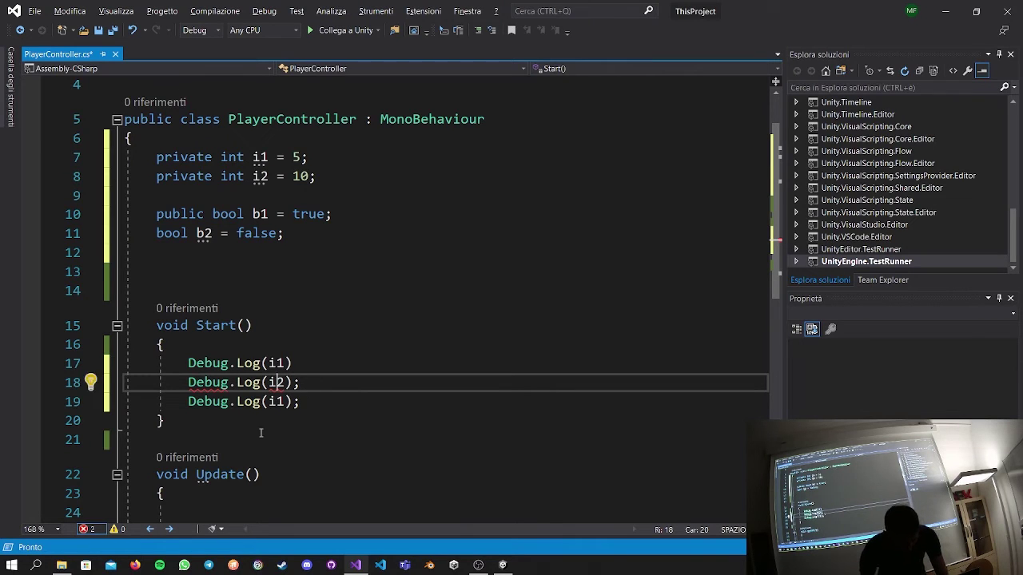
pyautogui.click(289, 402)
pyautogui.write('+ ')
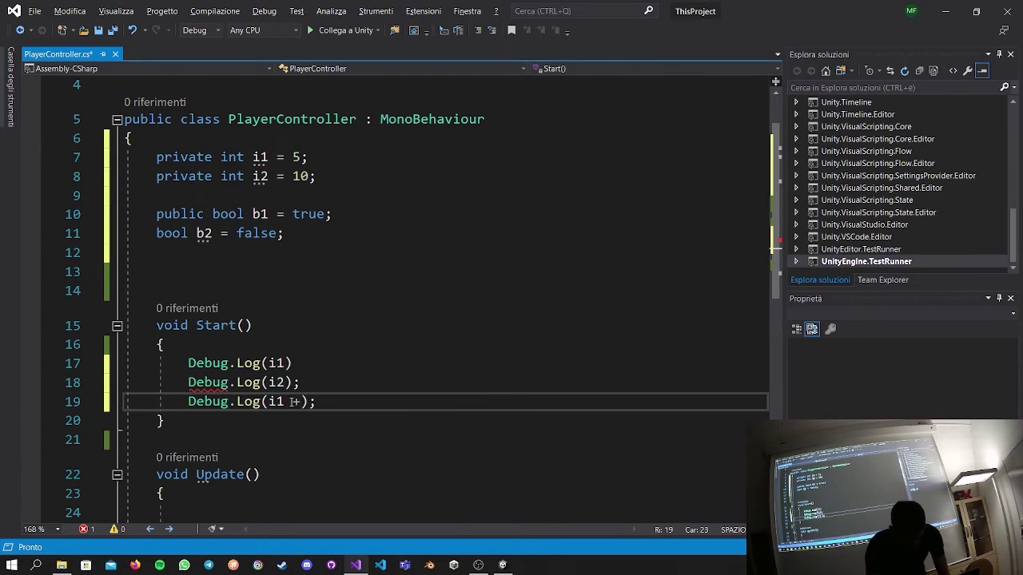
pyautogui.write('i2')
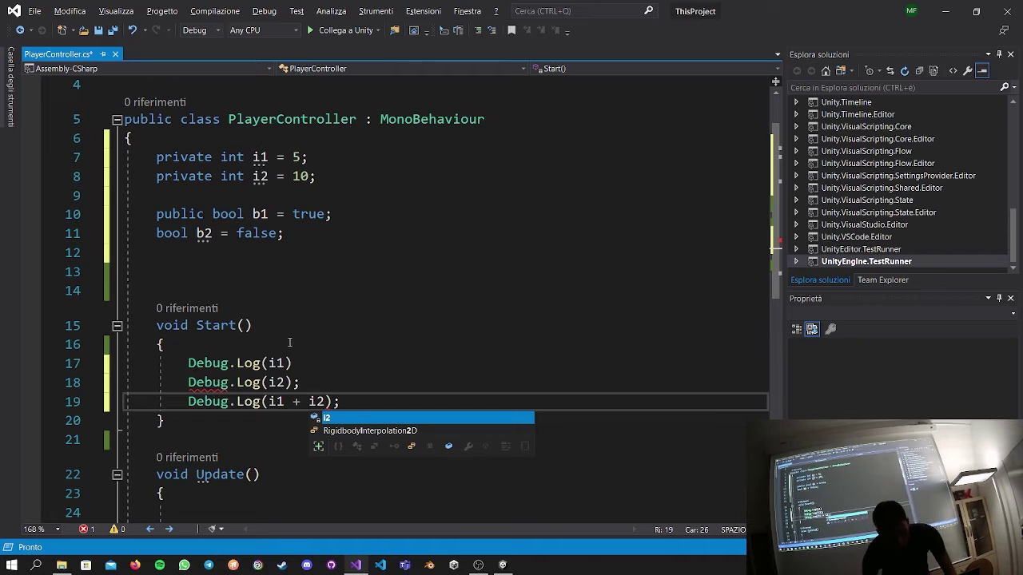
pyautogui.click(288, 325)
pyautogui.hotkey('ctrl', 's')
# Add the missing semicolon at the end of line 17 and save again.
pyautogui.scroll(-1, 624, 424)
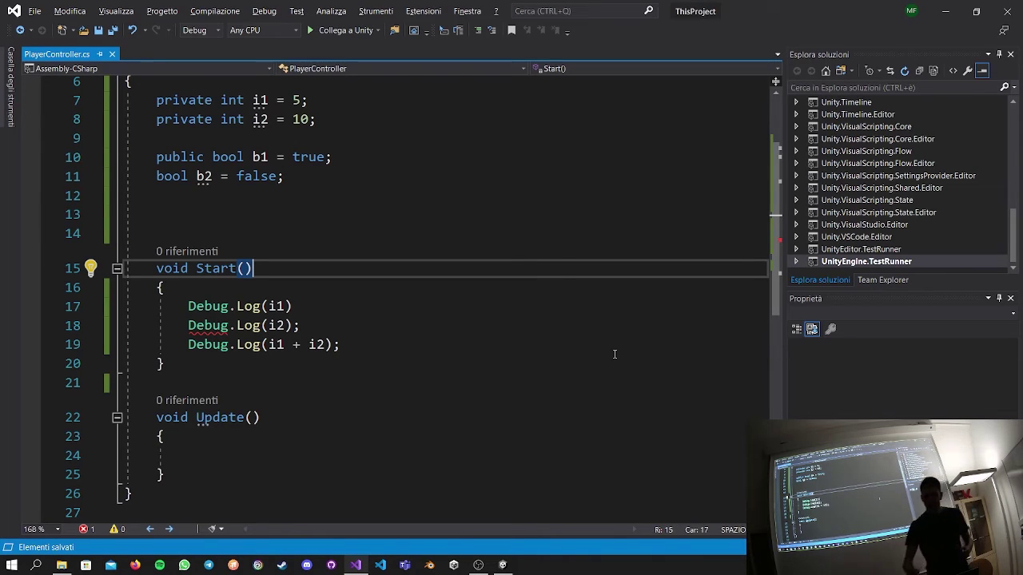
pyautogui.click(362, 301)
pyautogui.write(';')
pyautogui.hotkey('ctrl', 's')
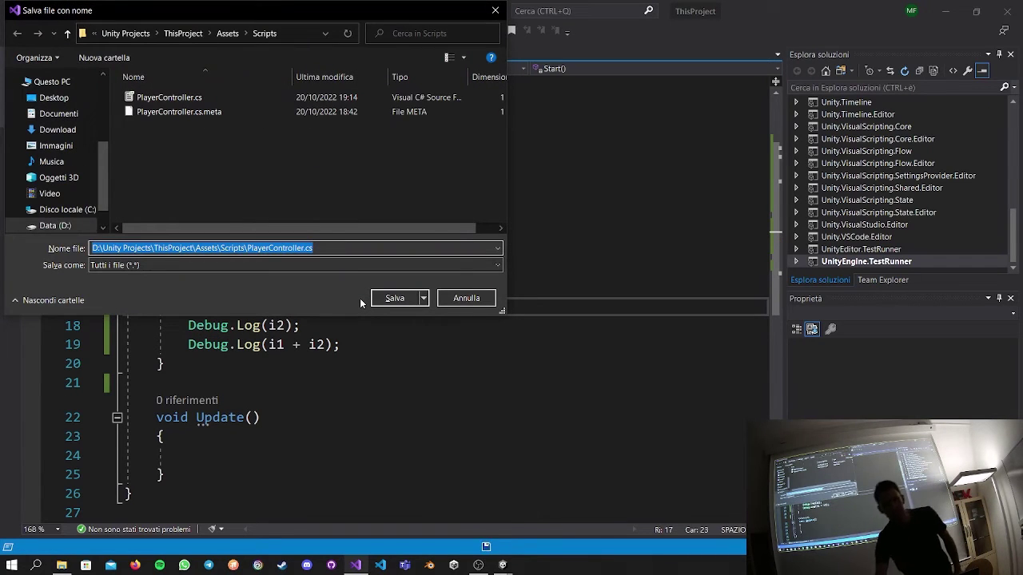
# Save PlayerController.cs over the existing file, then run the game in Unity.
pyautogui.click(400, 298)
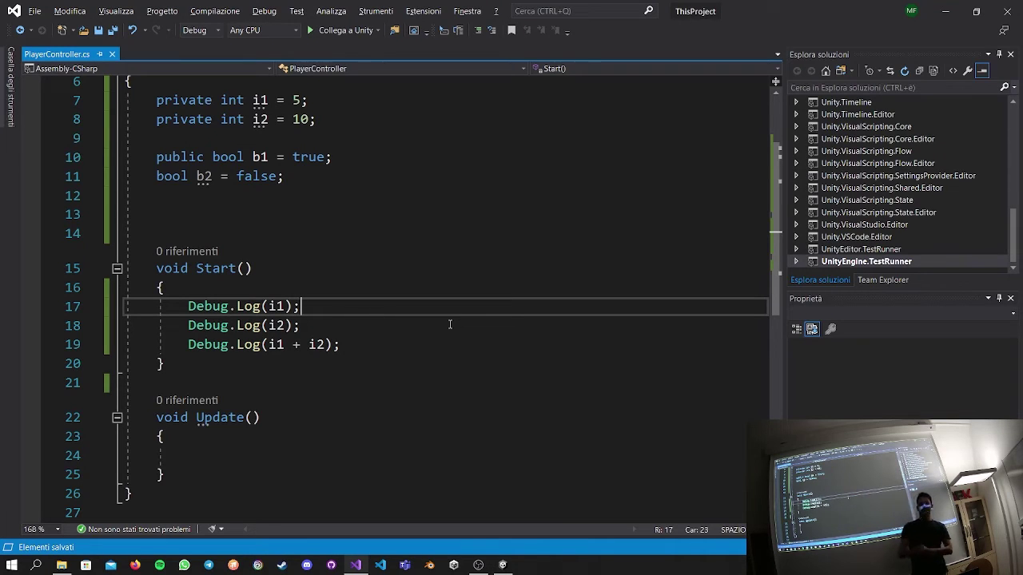
pyautogui.click(503, 566)
pyautogui.click(490, 38)
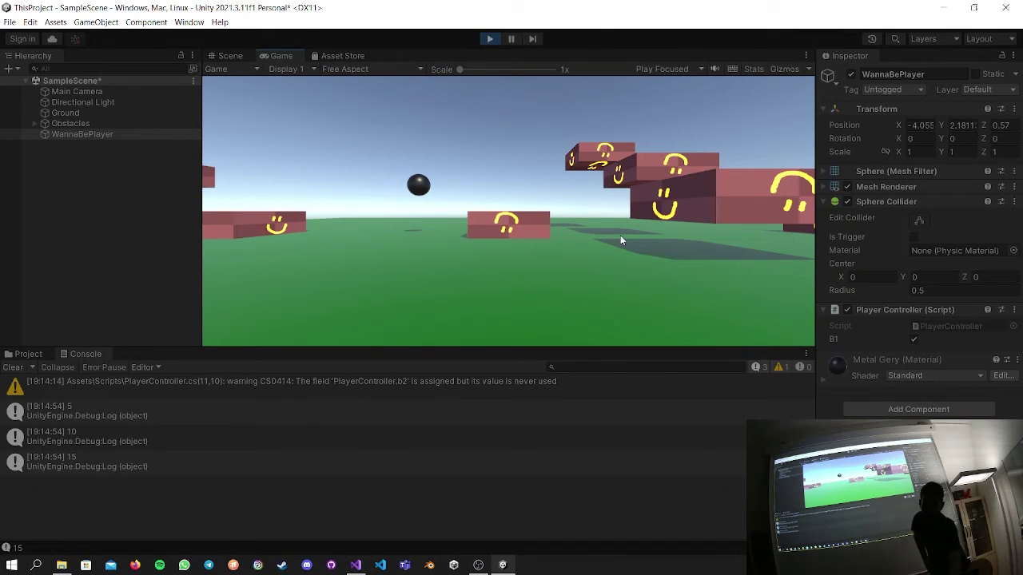
# After the Console logs 5, 10 and 15, go back to Visual Studio.
pyautogui.hotkey('alt', 'Tab')
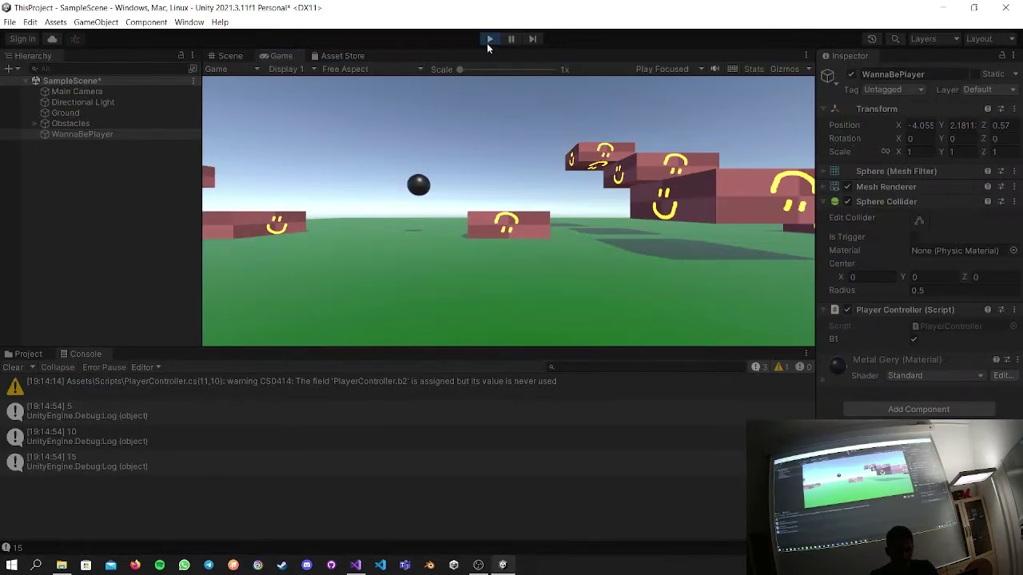
# Stop the game and paste Debug.Log(i1) lines below the sum line in Start.
pyautogui.click(487, 40)
pyautogui.hotkey('alt', 'Tab')
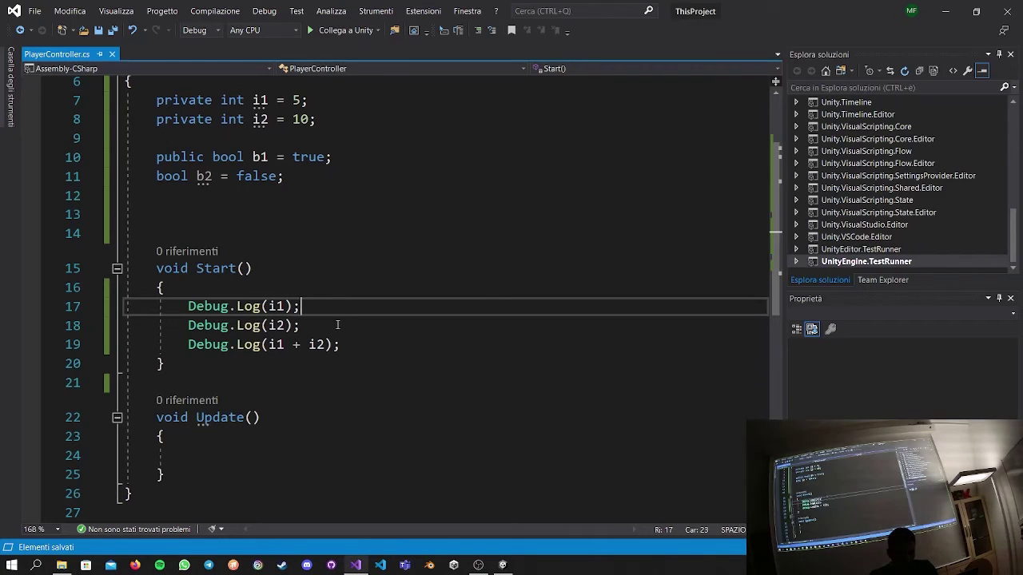
pyautogui.click(373, 346)
pyautogui.press('Return')
pyautogui.press('Return')
pyautogui.click(411, 347)
pyautogui.click(382, 371)
pyautogui.hotkey('ctrl', 'v')
pyautogui.hotkey('ctrl', 'v')
pyautogui.hotkey('ctrl', 'v')
pyautogui.hotkey('ctrl', 'v')
pyautogui.hotkey('ctrl', 'v')
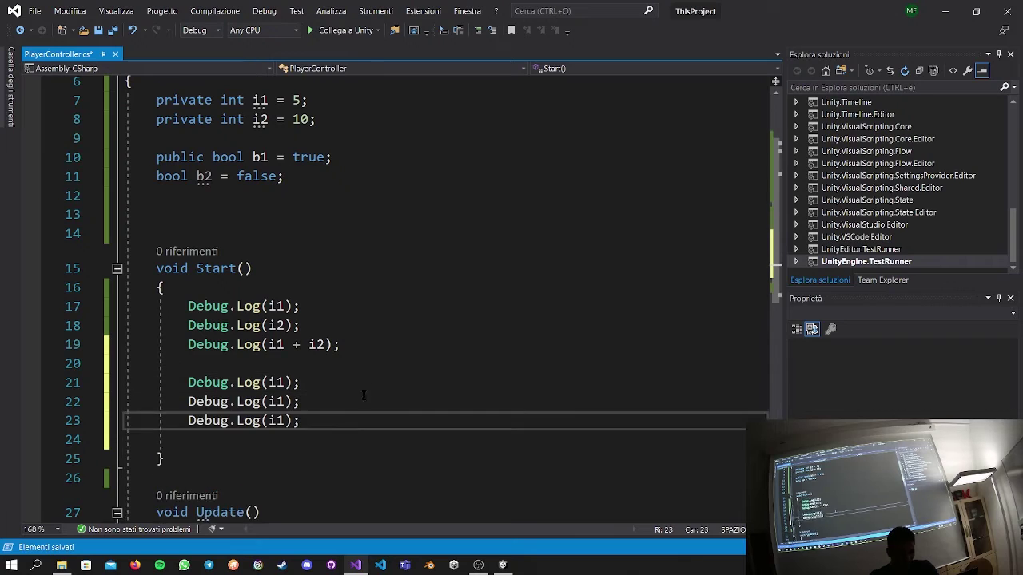
# Edit the pasted lines to log i1 - i2, i1 * i2, i1 / i2 and i1 / i2.
pyautogui.press('Up')
pyautogui.press('Up')
pyautogui.press('Up')
pyautogui.press('Up')
pyautogui.press('Left')
pyautogui.press('Left')
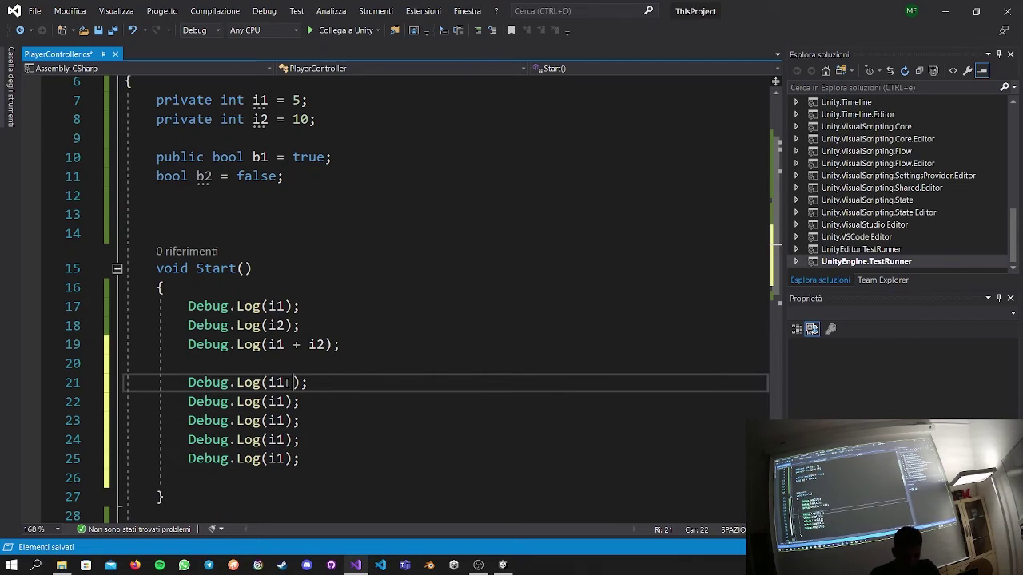
pyautogui.write('- i2')
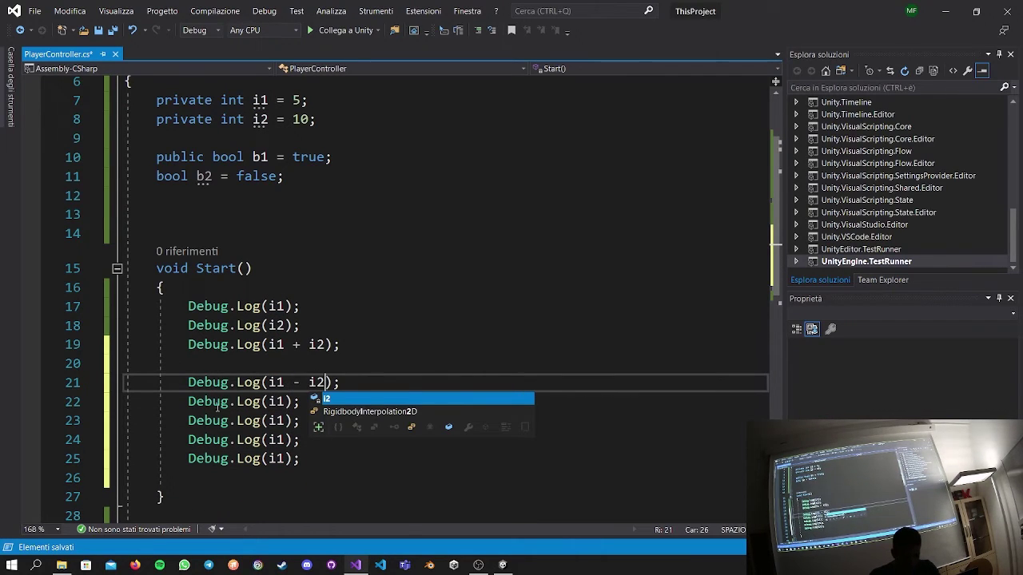
pyautogui.click(285, 401)
pyautogui.write('* i2')
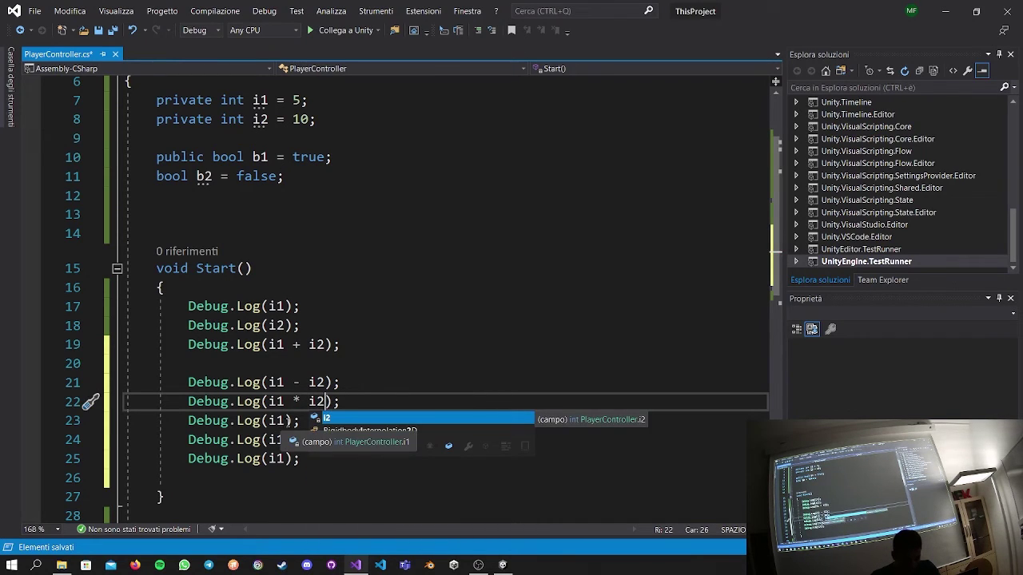
pyautogui.click(286, 421)
pyautogui.write('/')
pyautogui.write(' i2')
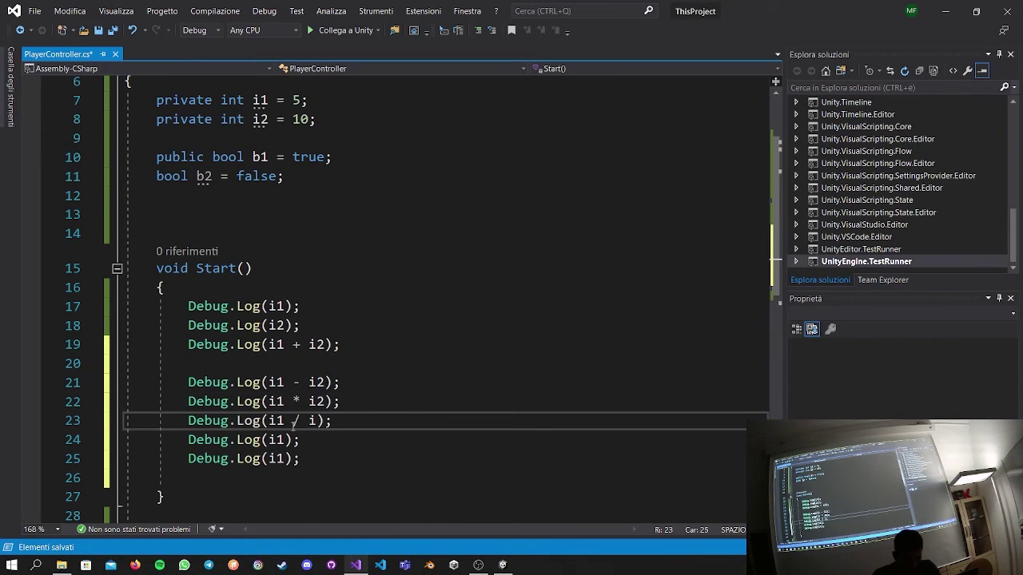
pyautogui.click(285, 440)
pyautogui.write('/')
pyautogui.write(' i2')
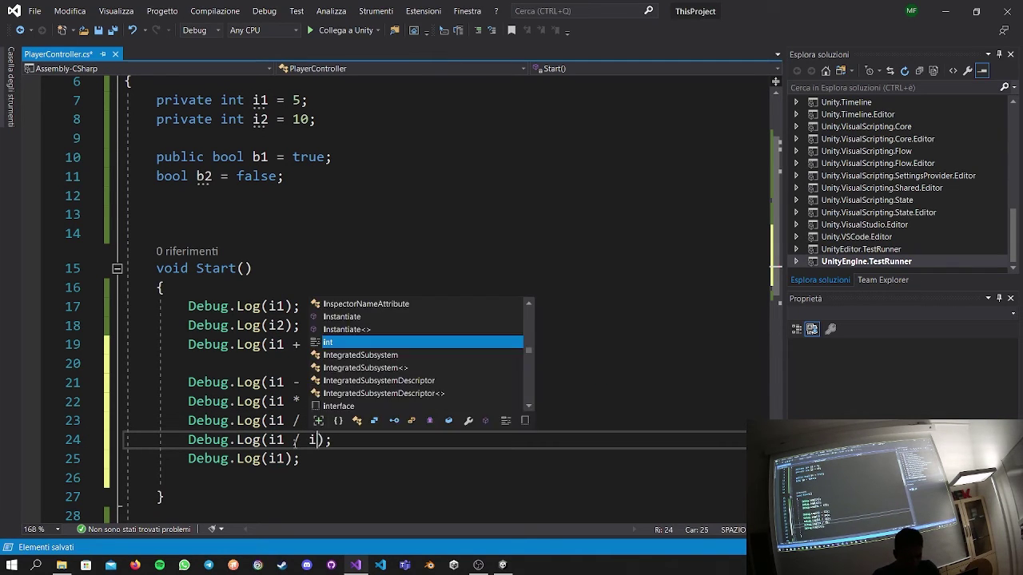
# Delete the leftover Debug.Log(i1) line, change the last line to i1 % i2, and save.
pyautogui.click(376, 456)
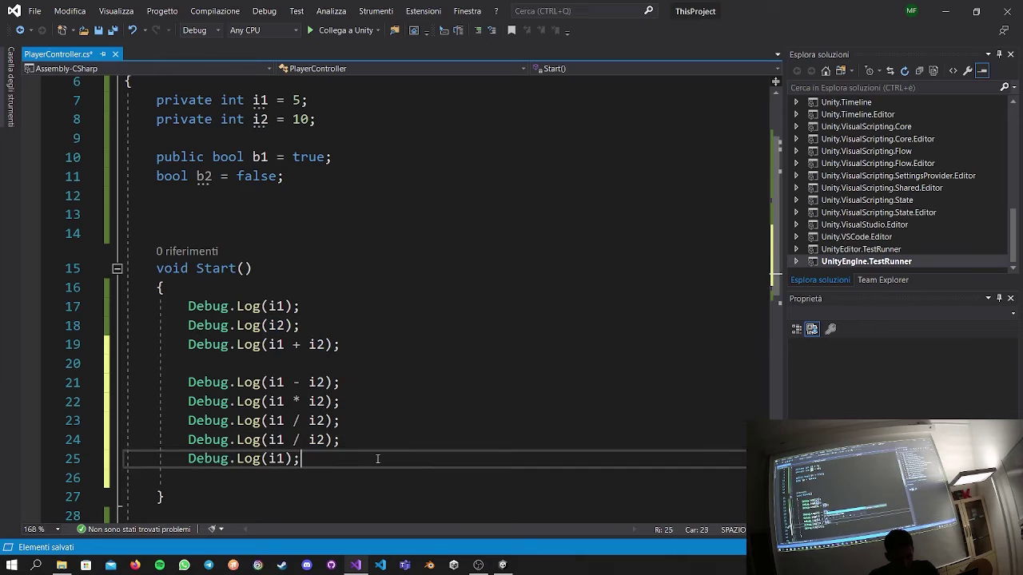
pyautogui.moveTo(376, 457); pyautogui.dragTo(343, 441)
pyautogui.press('BackSpace')
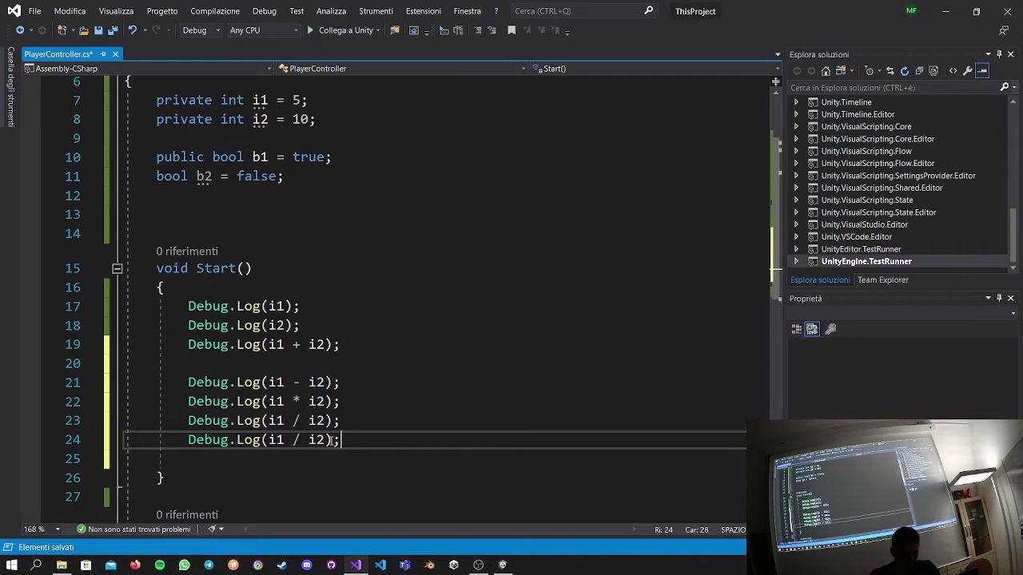
pyautogui.click(301, 440)
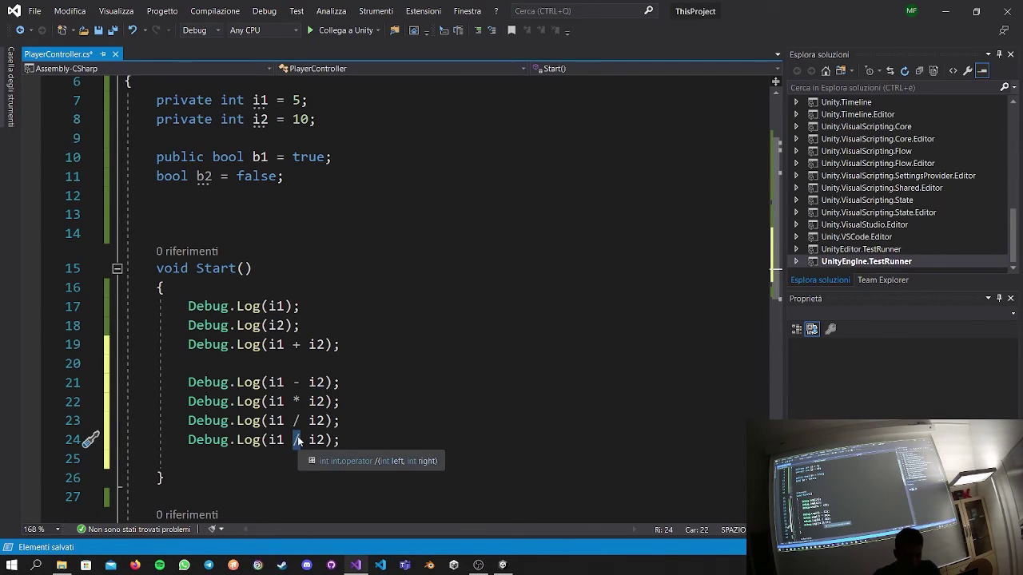
pyautogui.press('BackSpace')
pyautogui.write('%')
pyautogui.hotkey('ctrl', 's')
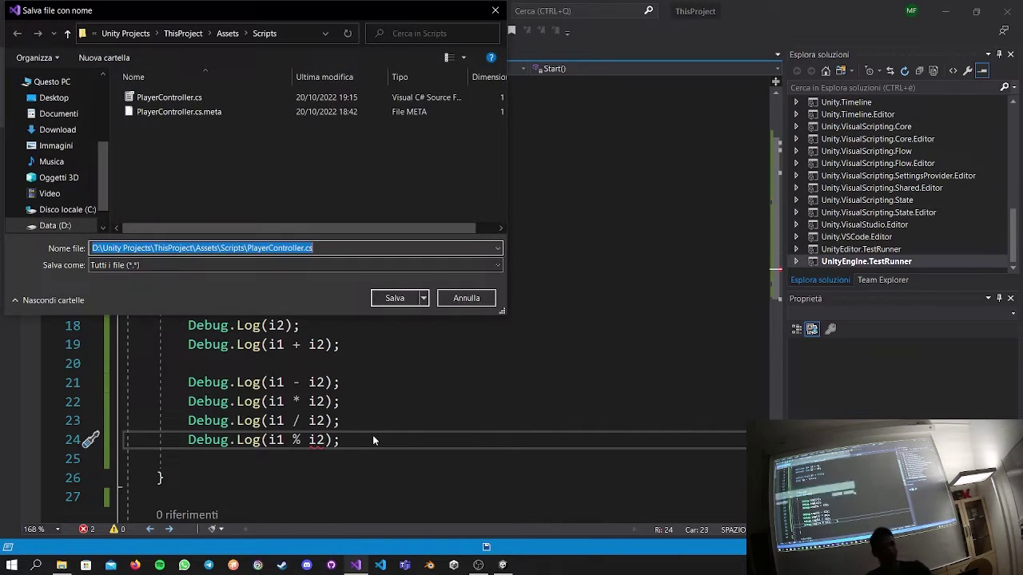
pyautogui.click(466, 300)
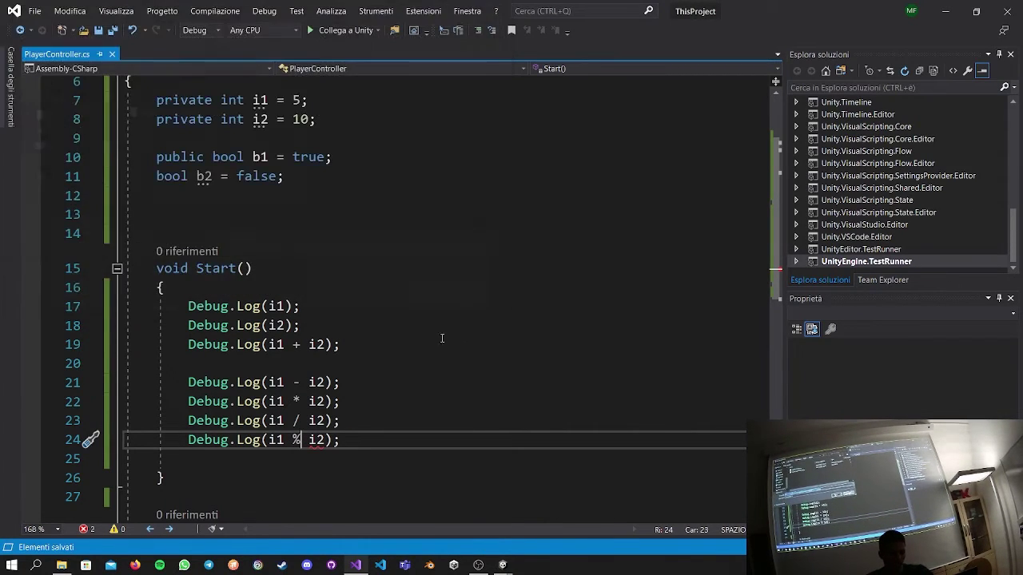
# Put the caret back in the Start method of PlayerController.cs.
pyautogui.click(414, 383)
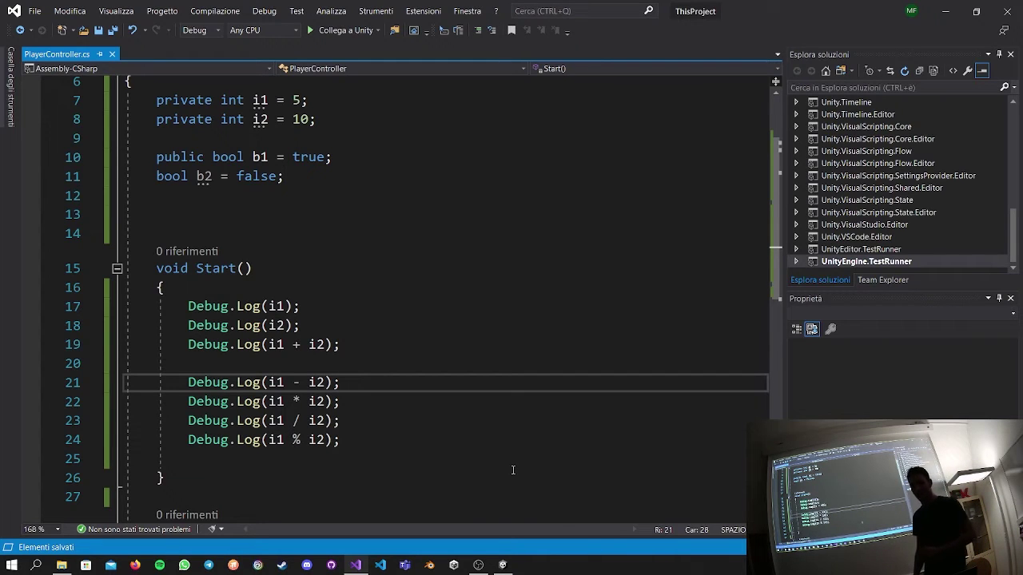
# Clear the Unity Console, run the game, and inspect the logged 0 division result.
pyautogui.hotkey('alt', 'Tab')
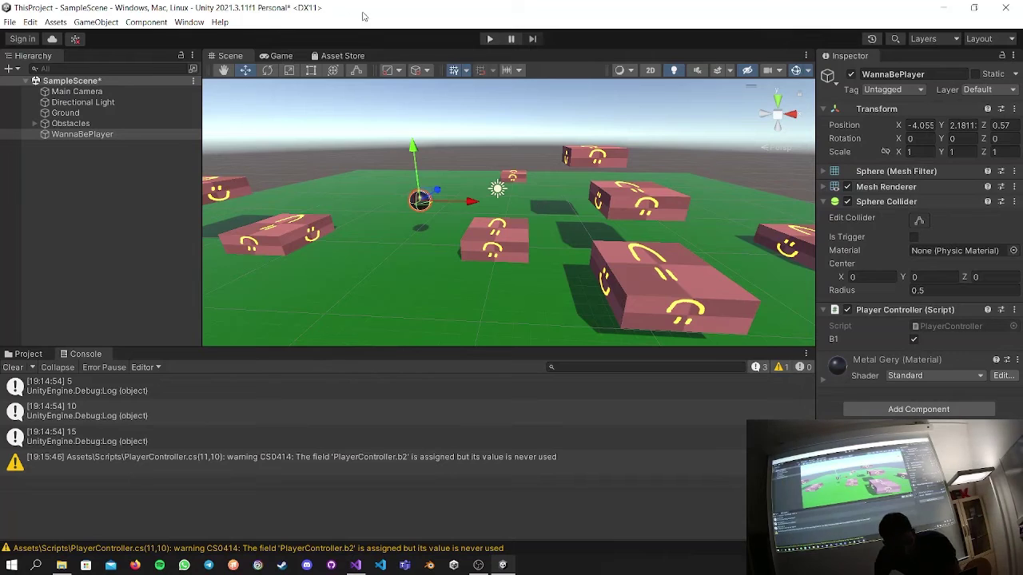
pyautogui.click(13, 367)
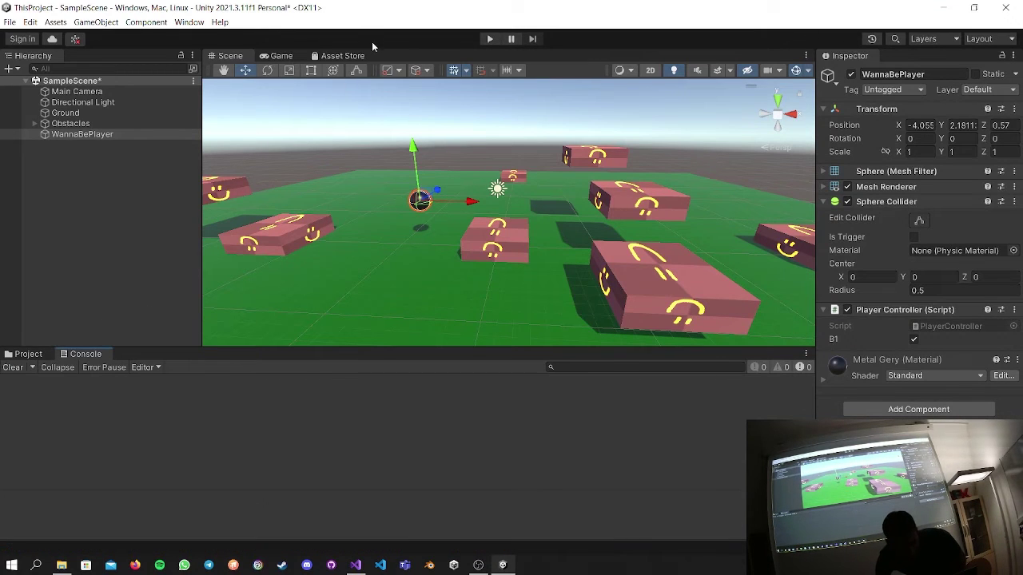
pyautogui.click(490, 38)
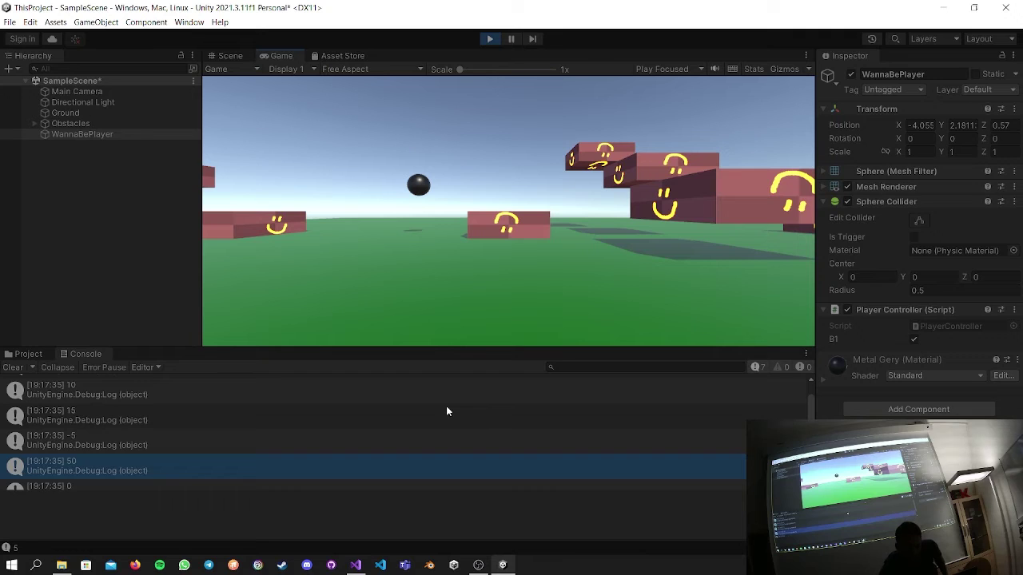
pyautogui.scroll(1, 442, 411)
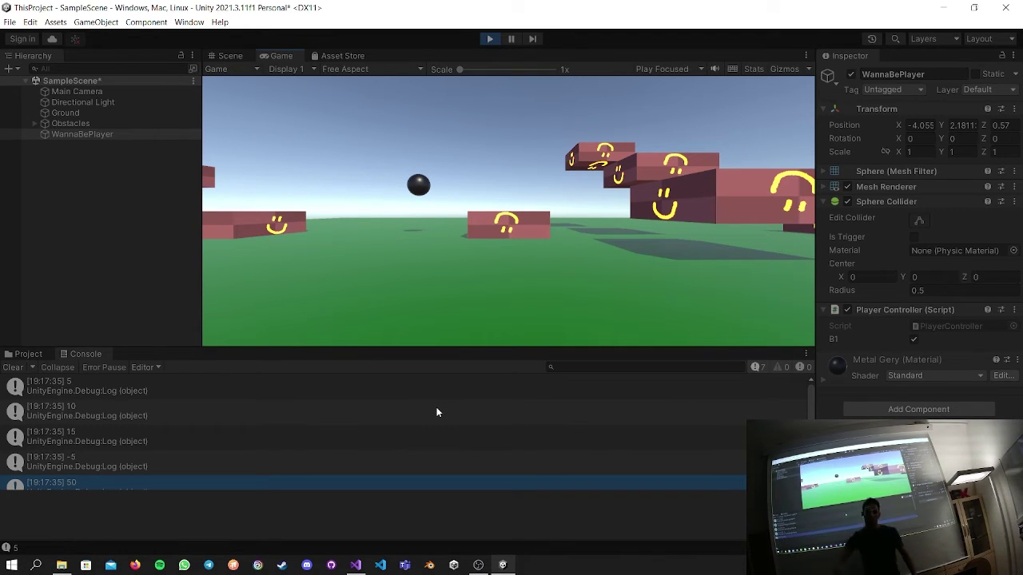
pyautogui.scroll(-3, 443, 399)
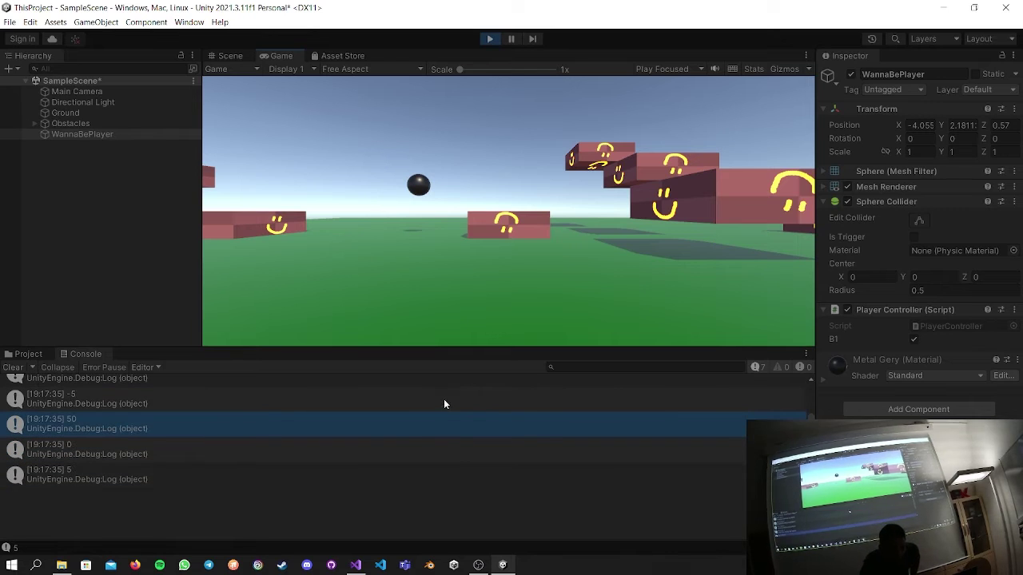
pyautogui.click(385, 451)
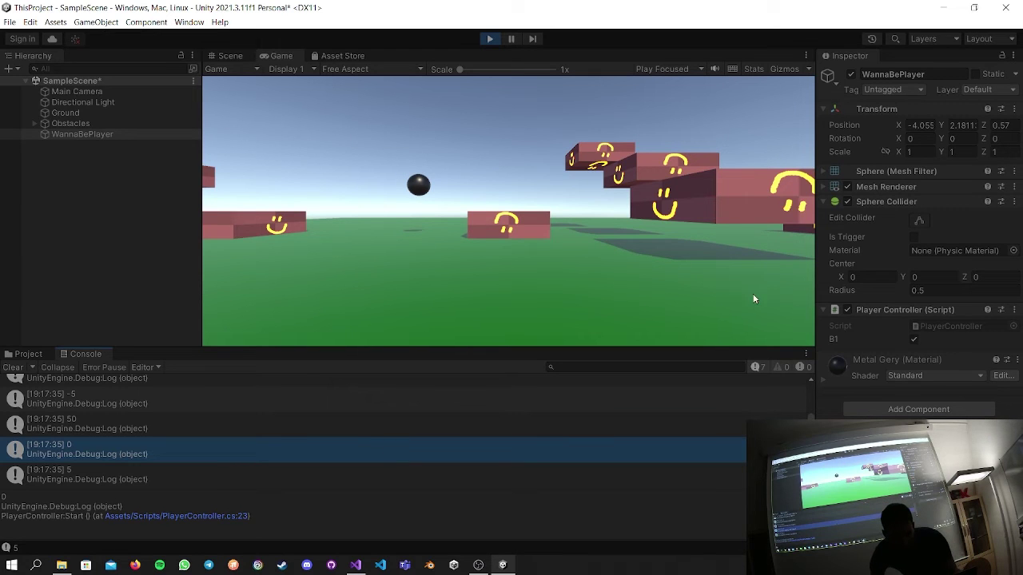
# Stop the game, cast i1 to (float) in the division line, save, and rerun it in Unity.
pyautogui.click(490, 38)
pyautogui.hotkey('alt', 'Tab')
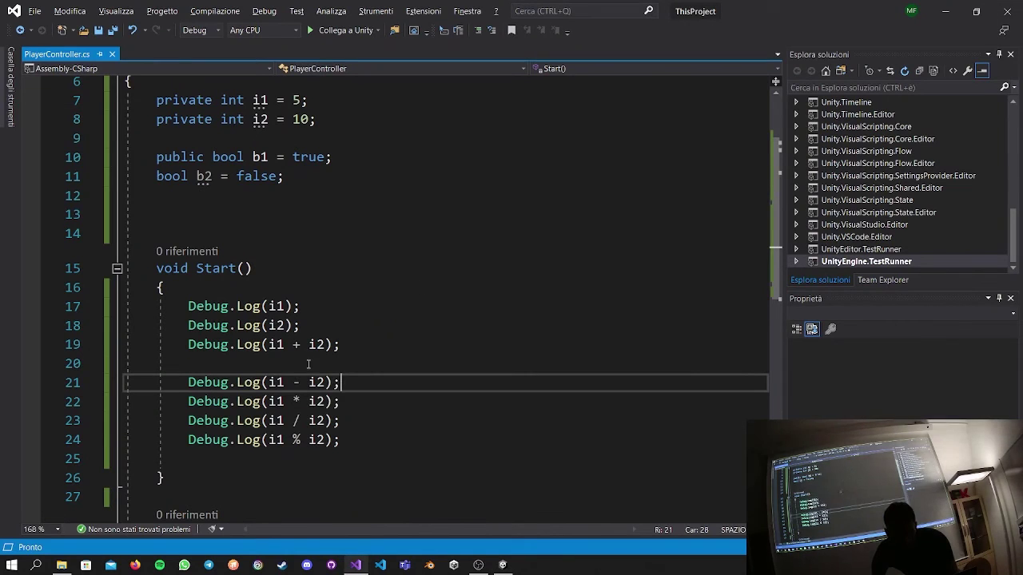
pyautogui.click(276, 384)
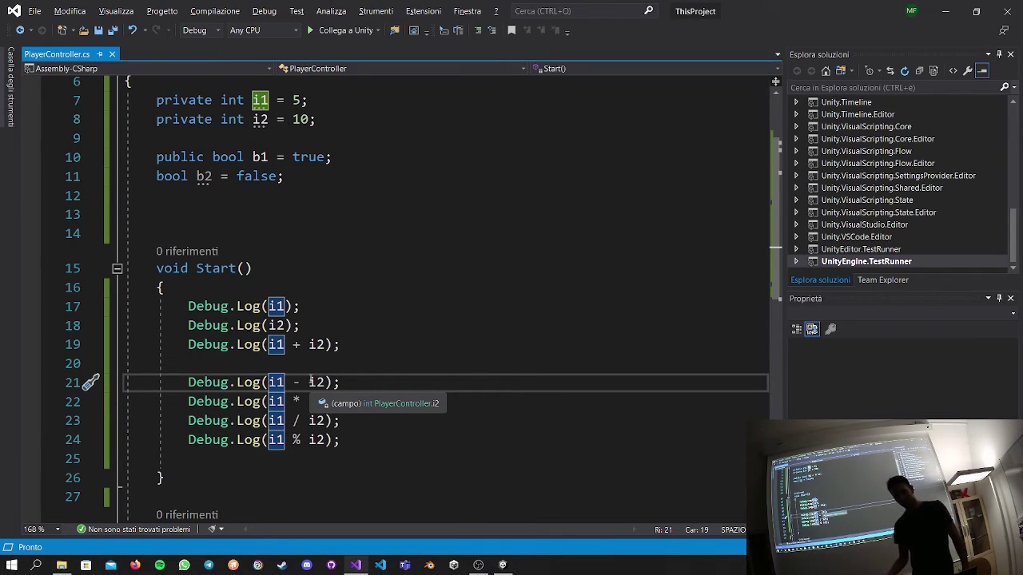
pyautogui.press('Down')
pyautogui.press('Down')
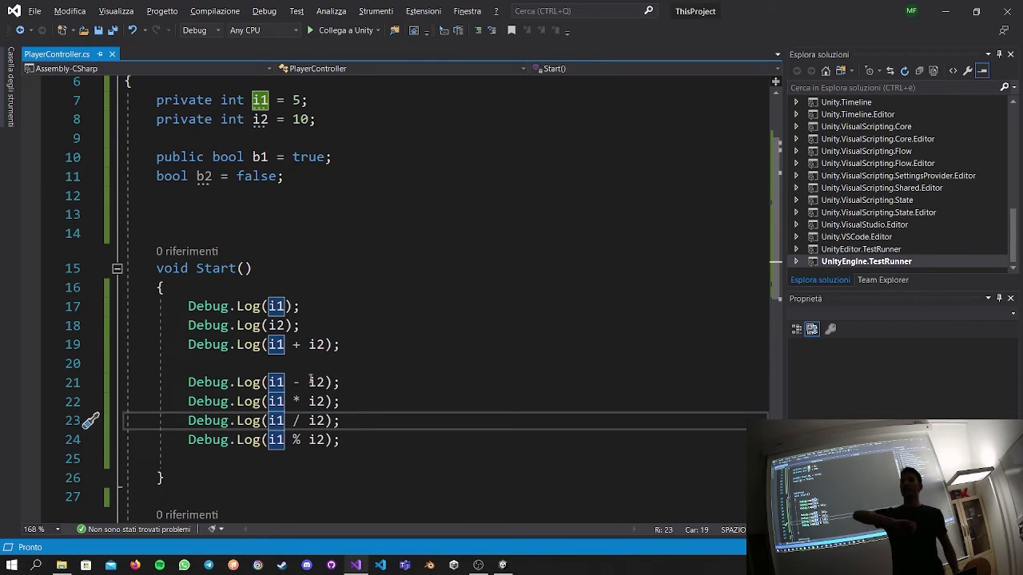
pyautogui.write('(float)')
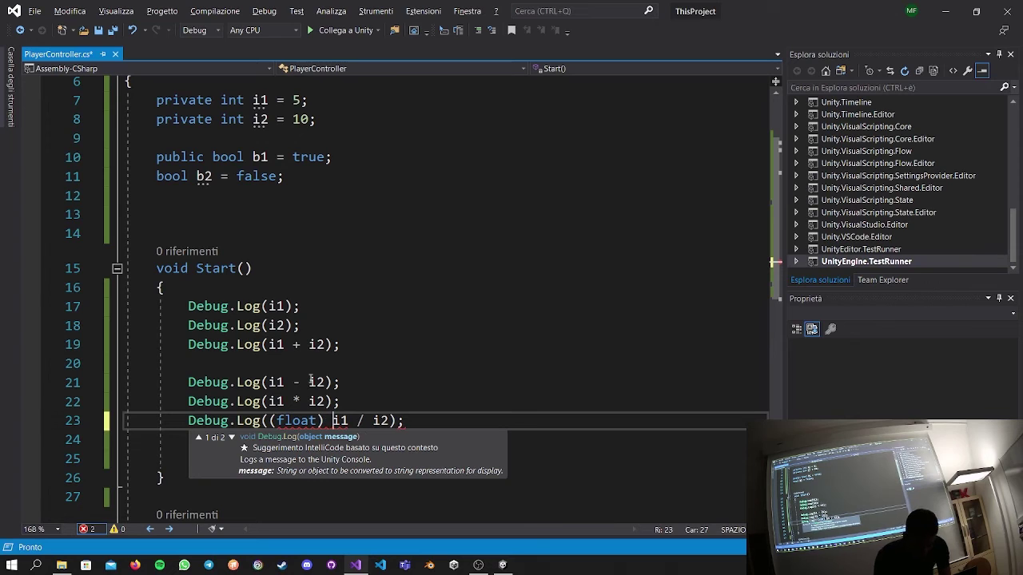
pyautogui.hotkey('ctrl', 's')
pyautogui.click(623, 319)
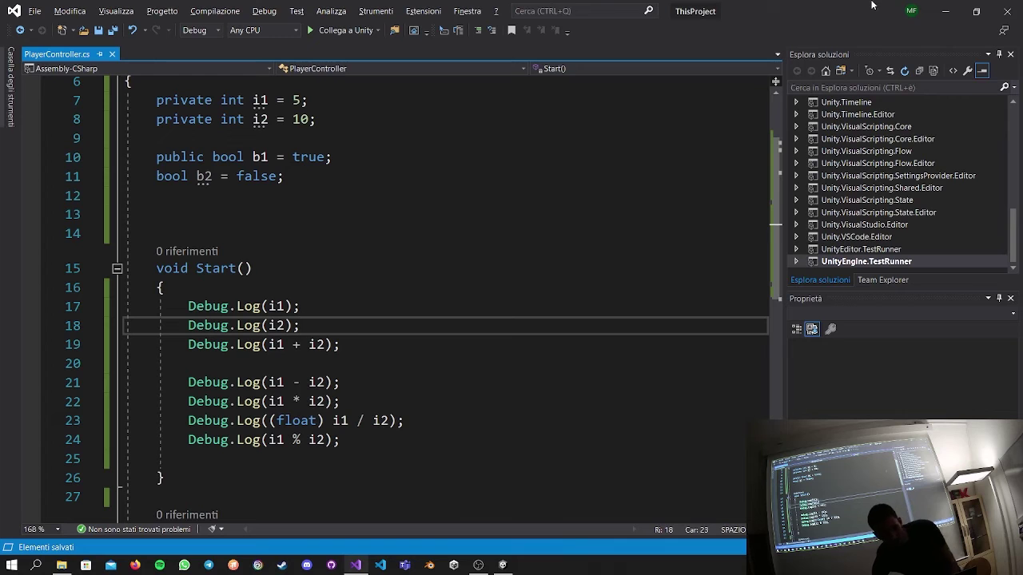
pyautogui.hotkey('alt', 'Tab')
pyautogui.click(490, 38)
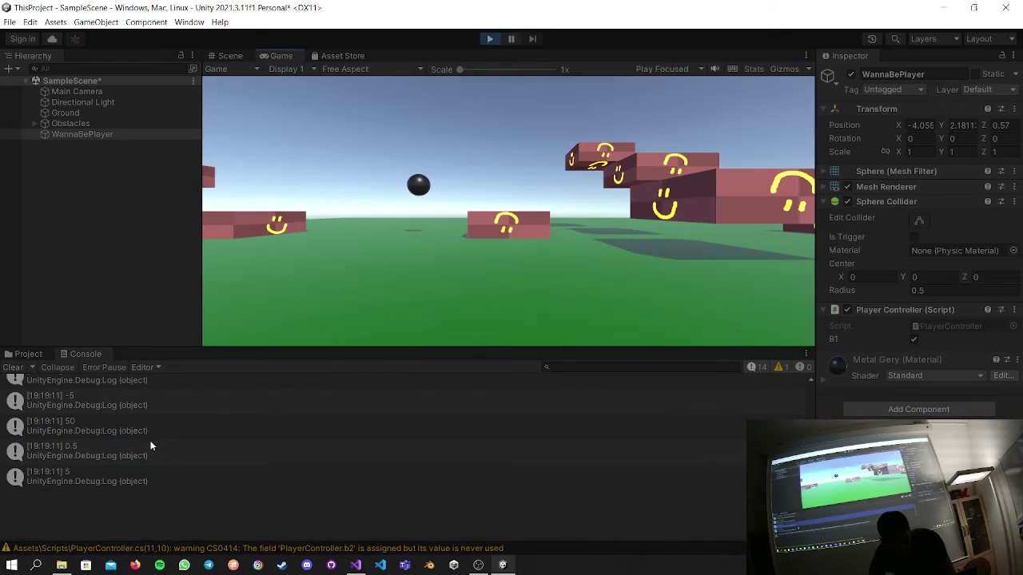
# Inspect the 0.5 division log, stop the game, and return to Visual Studio.
pyautogui.click(140, 451)
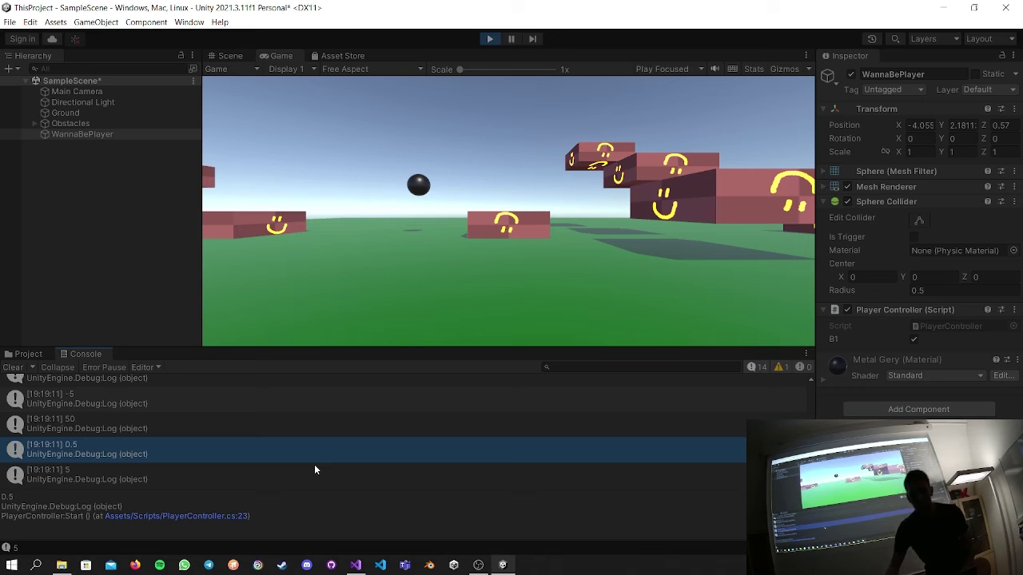
pyautogui.click(492, 40)
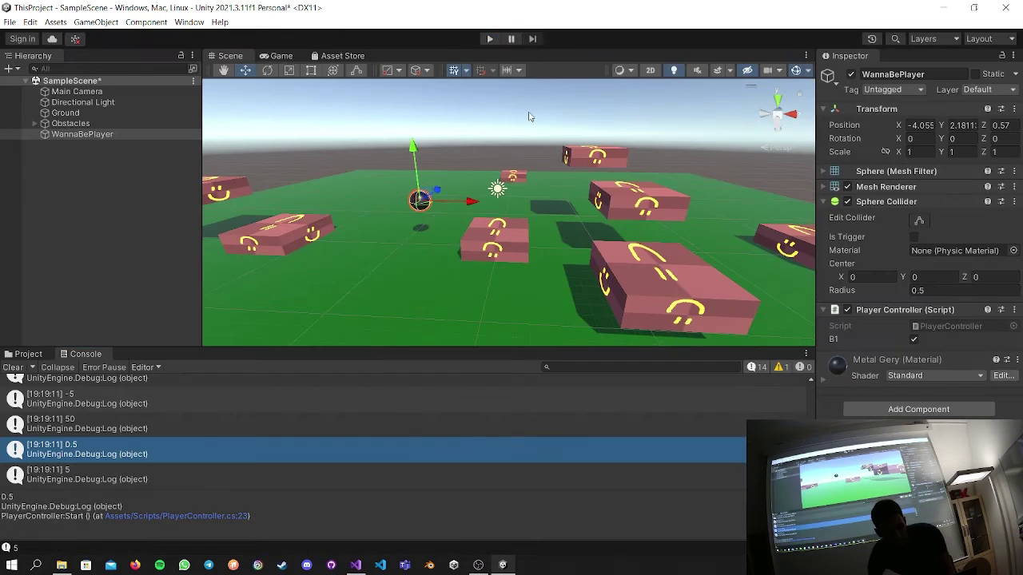
pyautogui.hotkey('alt', 'Tab')
# Delete the (float) cast so line 23 reads Debug.Log(i1 / i2).
pyautogui.moveTo(324, 421); pyautogui.dragTo(270, 421)
pyautogui.press('Delete')
pyautogui.press('Delete')
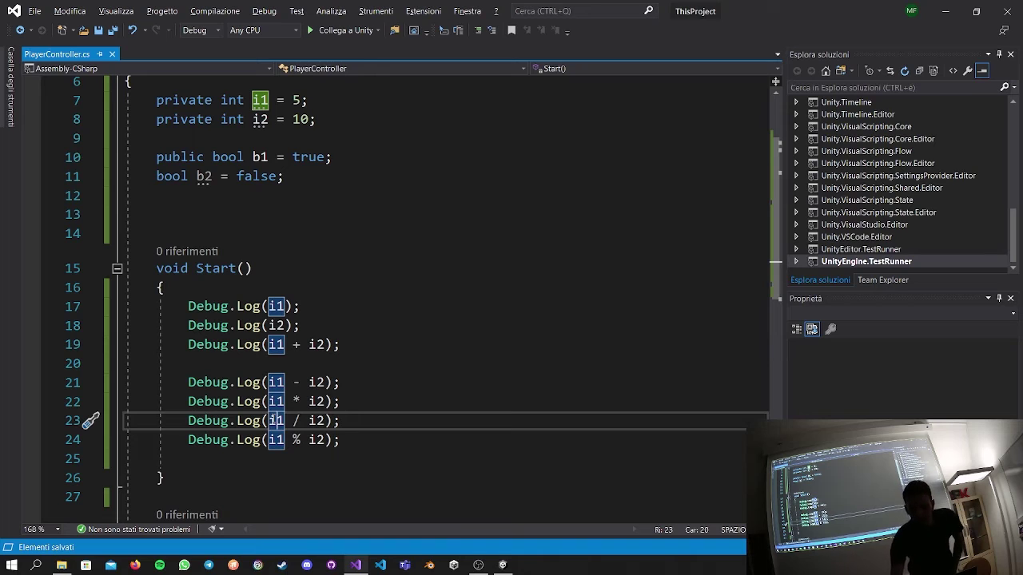
# Append * 1f after i2 on line 23, making it Debug.Log(i1 / i2 * 1f).
pyautogui.press('Right')
pyautogui.press('Right')
pyautogui.press('Right')
pyautogui.press('Right')
pyautogui.press('Right')
pyautogui.press('Right')
pyautogui.press('Right')
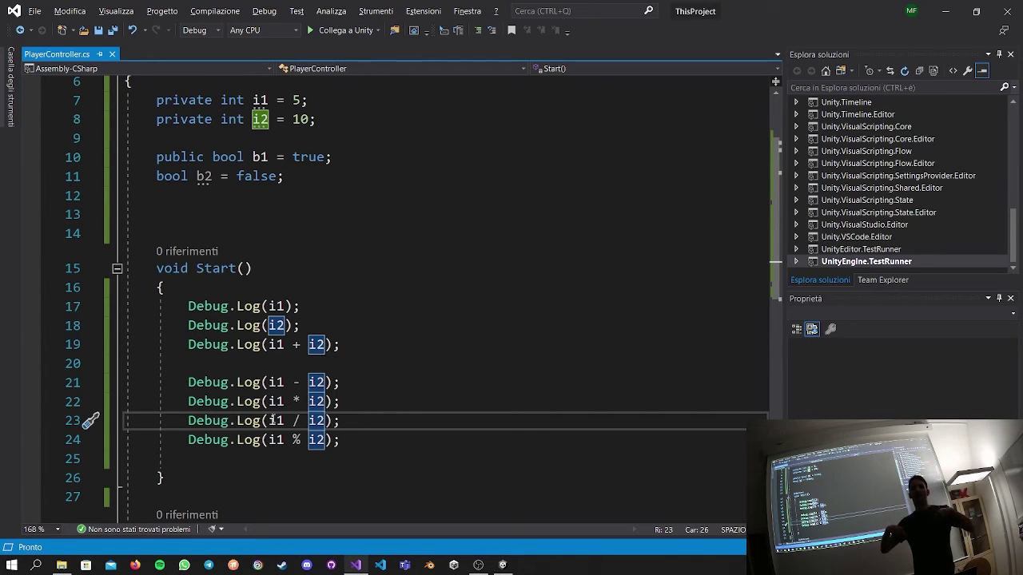
pyautogui.write('*')
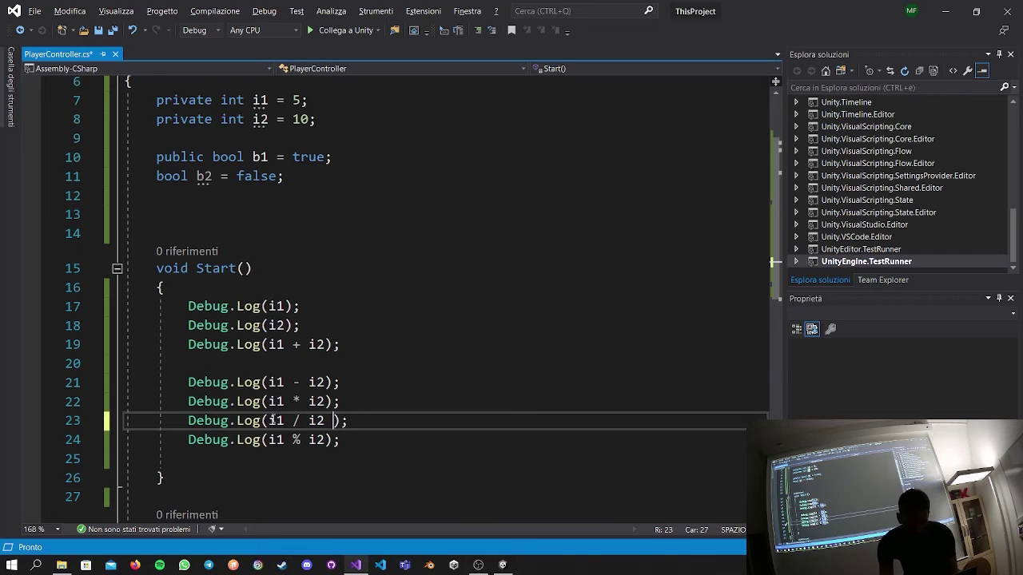
pyautogui.write(' 1f')
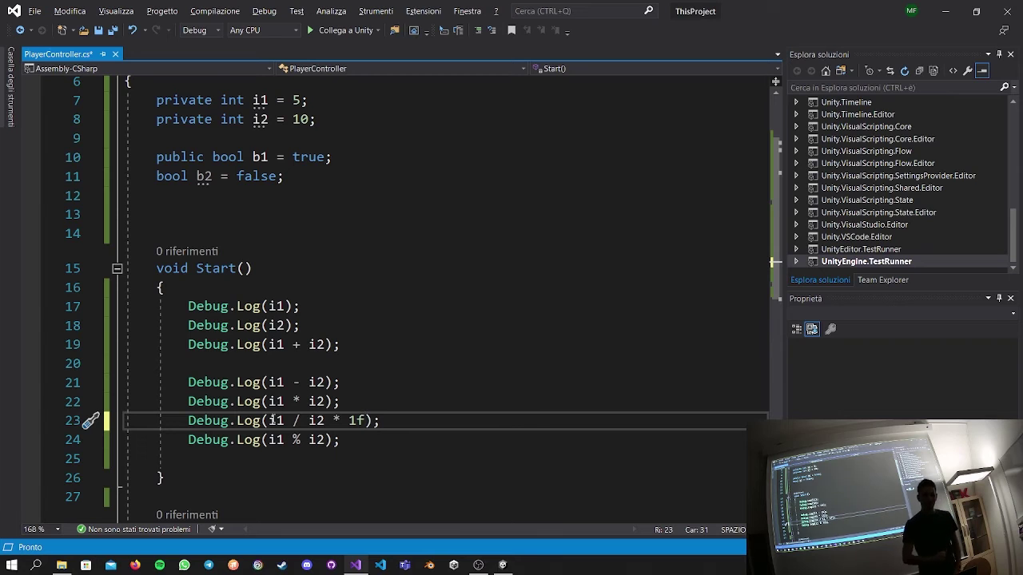
# Save the script, run the game in Unity to check the logs, then stop and return to the code.
pyautogui.hotkey('ctrl', 's')
pyautogui.hotkey('alt', 'Tab')
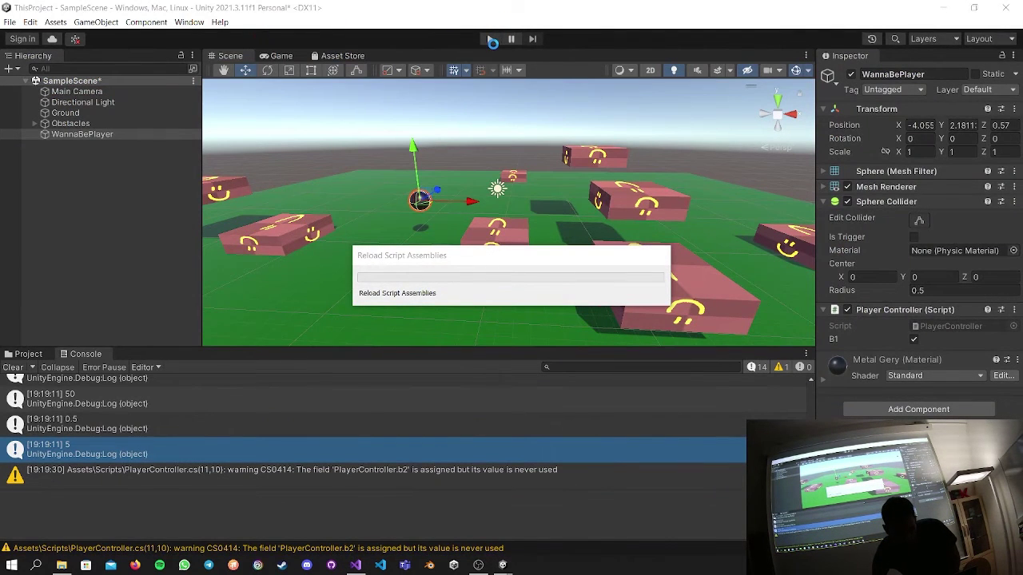
pyautogui.click(492, 43)
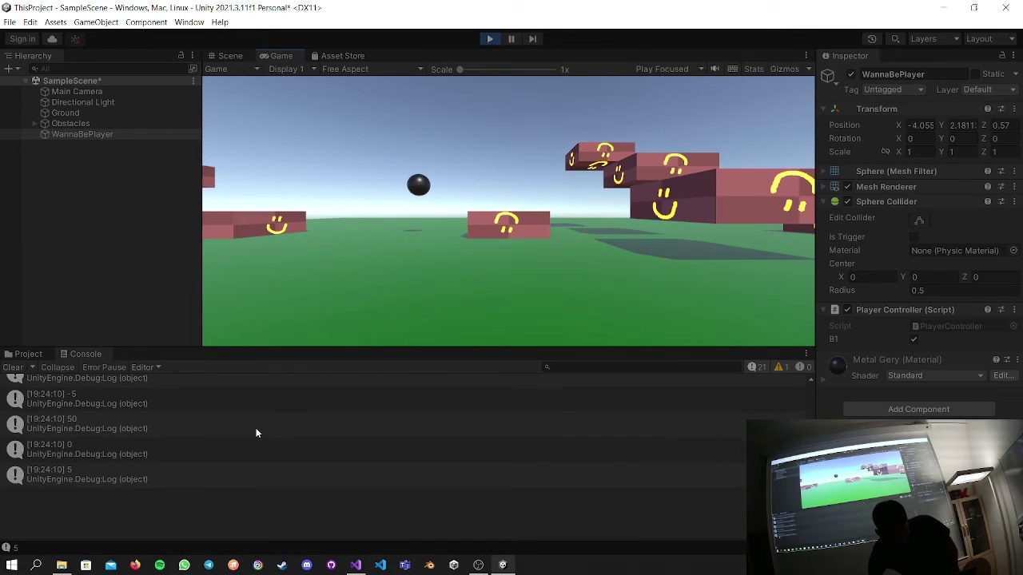
pyautogui.click(488, 39)
pyautogui.hotkey('alt', 'Tab')
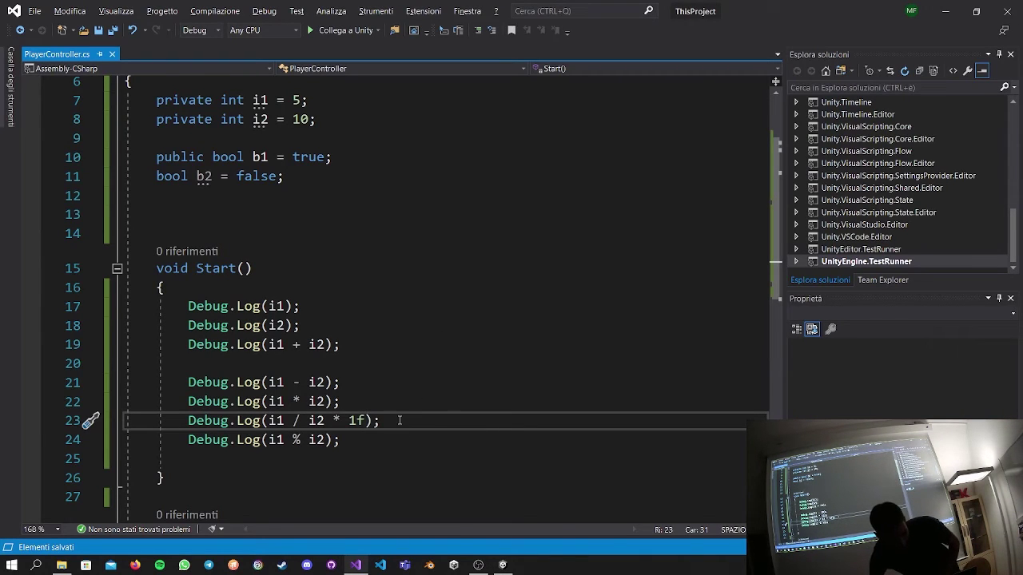
pyautogui.click(334, 422)
pyautogui.click(393, 412)
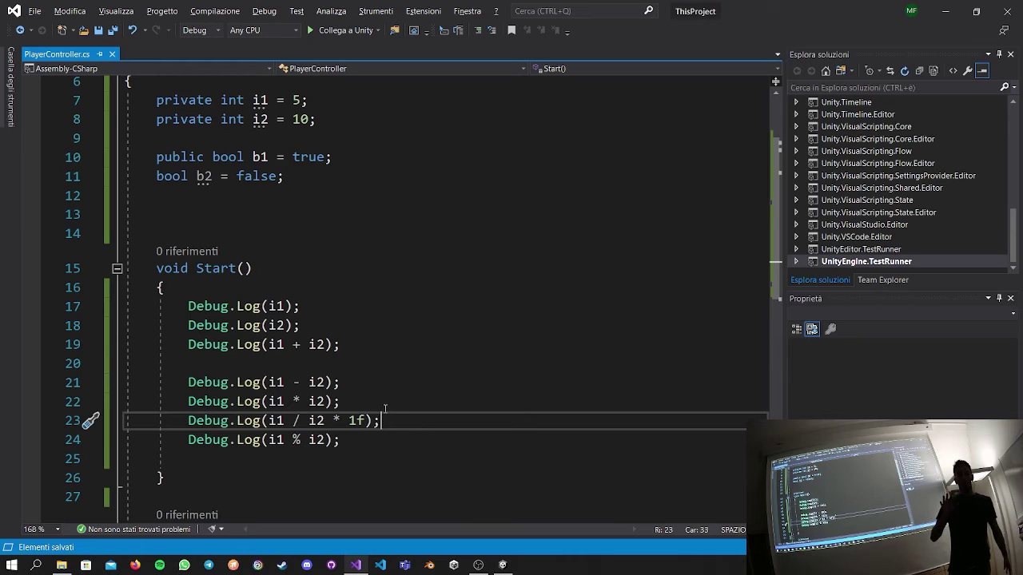
# Replace the arithmetic log lines in Start with Debug.Log(b1);.
pyautogui.moveTo(334, 440); pyautogui.dragTo(272, 310)
pyautogui.write('b1(;')
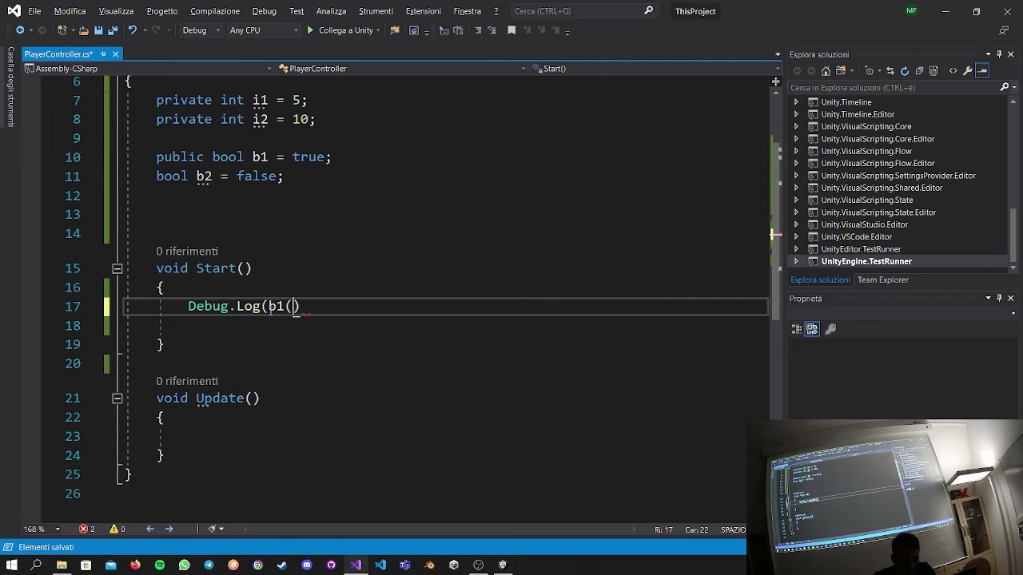
pyautogui.moveTo(355, 307); pyautogui.dragTo(355, 288)
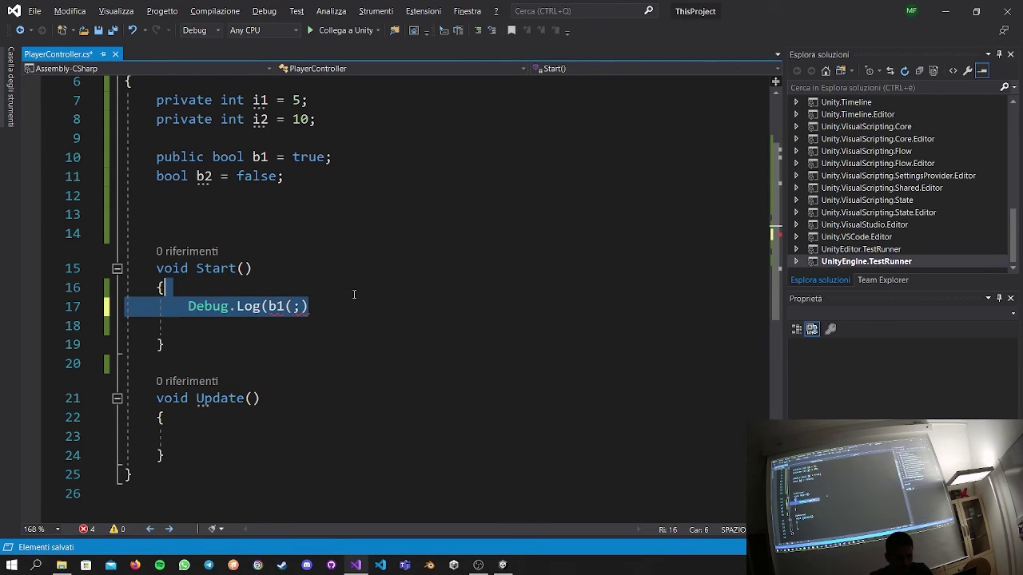
pyautogui.click(292, 310)
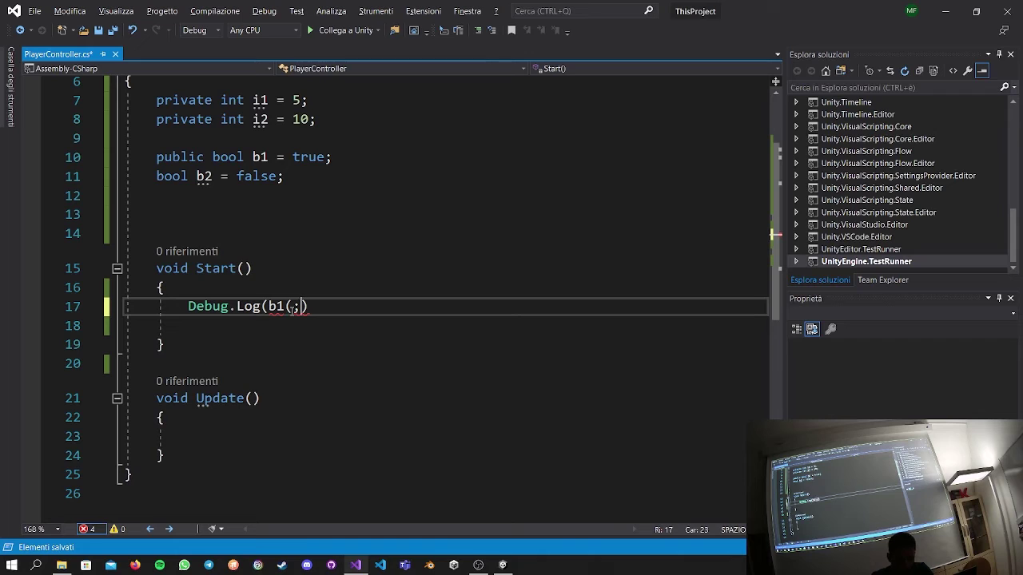
pyautogui.press('BackSpace')
pyautogui.press('BackSpace')
pyautogui.write(');)')
pyautogui.press('BackSpace')
# Duplicate the b1 log line and change the copy to Debug.Log(b2);.
pyautogui.hotkey('shift', 'Up')
pyautogui.hotkey('ctrl', 'c')
pyautogui.click(336, 309)
pyautogui.hotkey('ctrl', 'v')
pyautogui.click(292, 325)
pyautogui.press('Left')
pyautogui.press('BackSpace')
pyautogui.write('2')
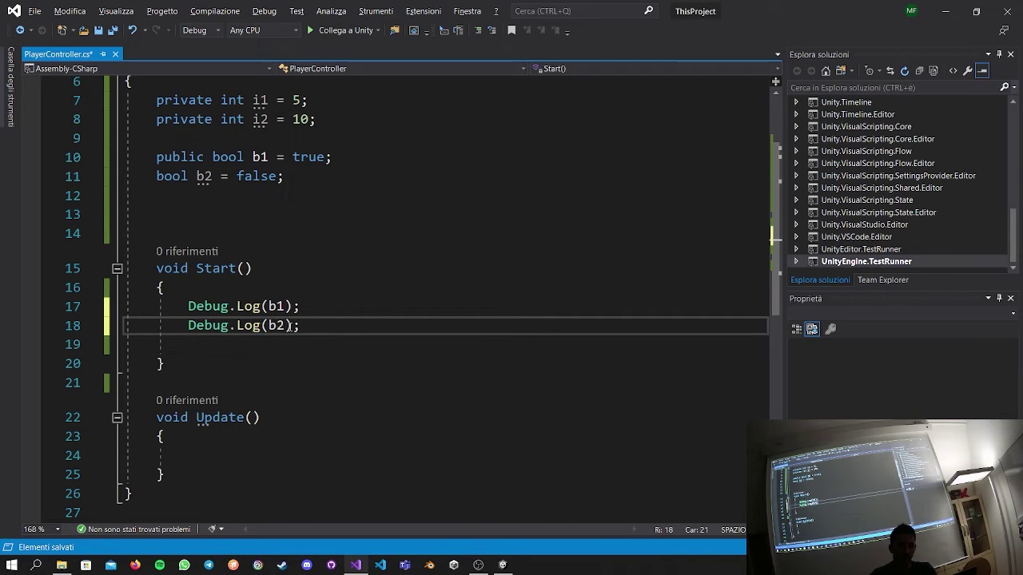
pyautogui.moveTo(292, 325); pyautogui.dragTo(327, 334)
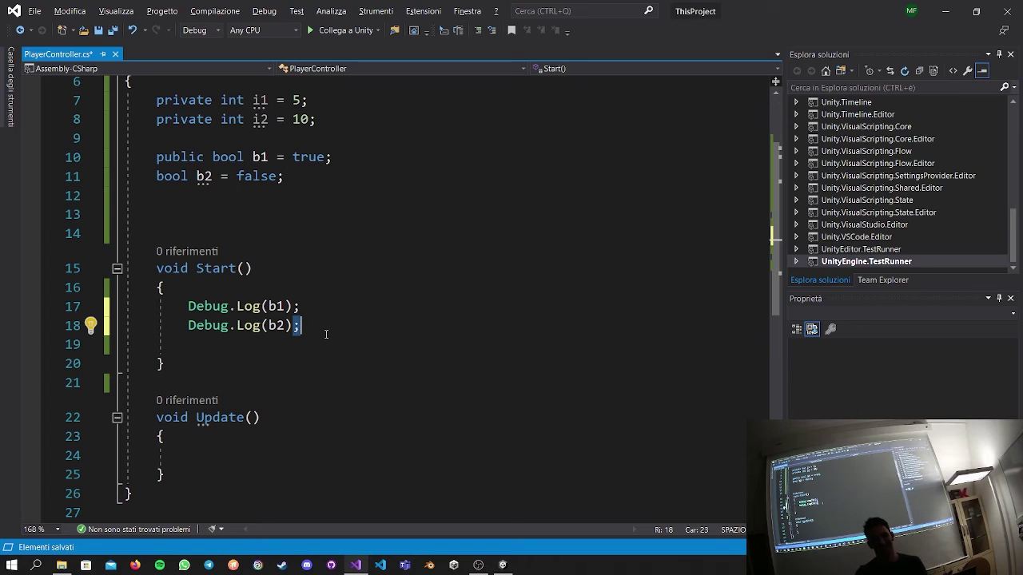
# Paste a second copy of the two Debug.Log lines below a blank line.
pyautogui.click(343, 362)
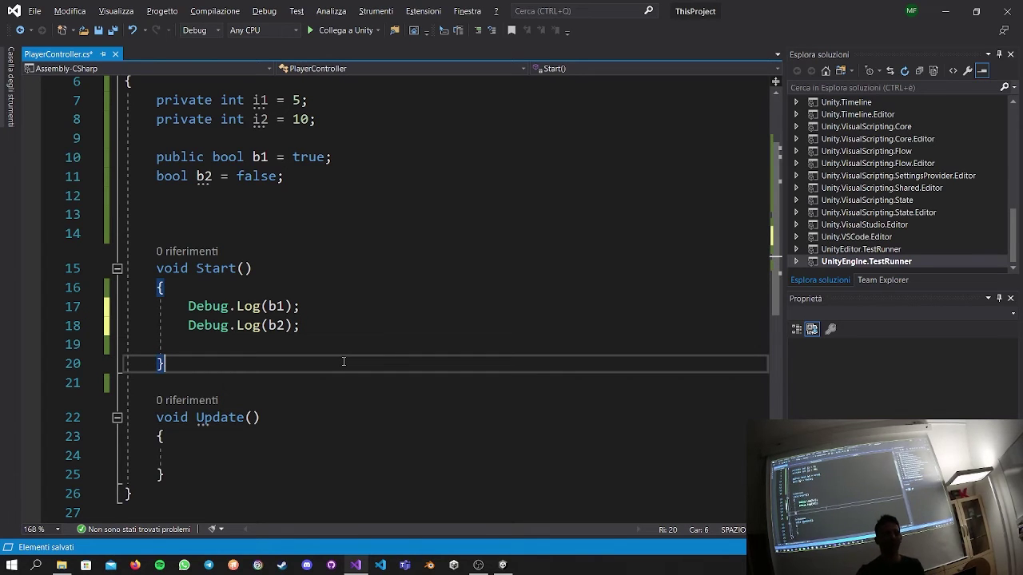
pyautogui.click(291, 269)
pyautogui.click(331, 340)
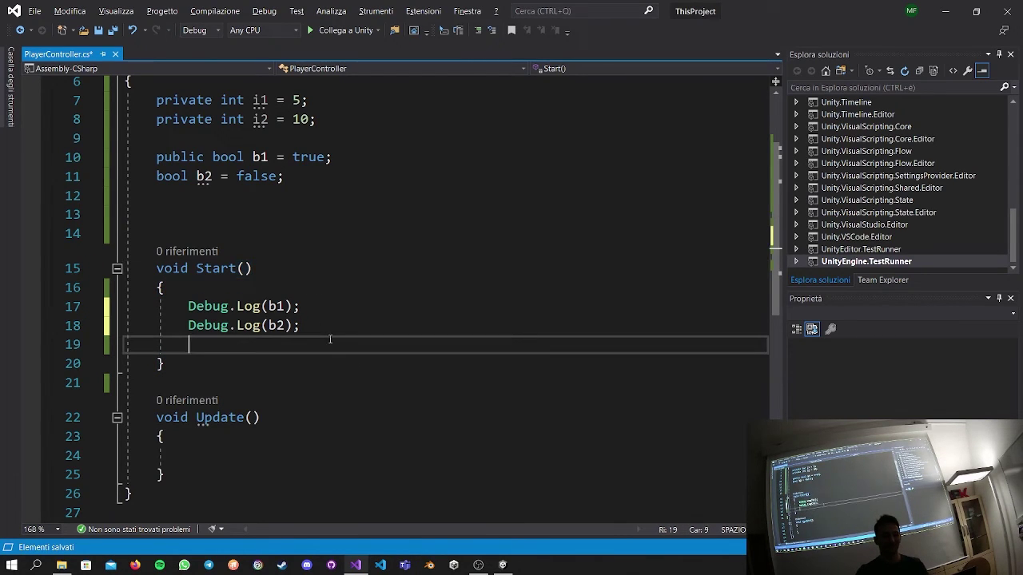
pyautogui.moveTo(324, 332); pyautogui.dragTo(188, 306)
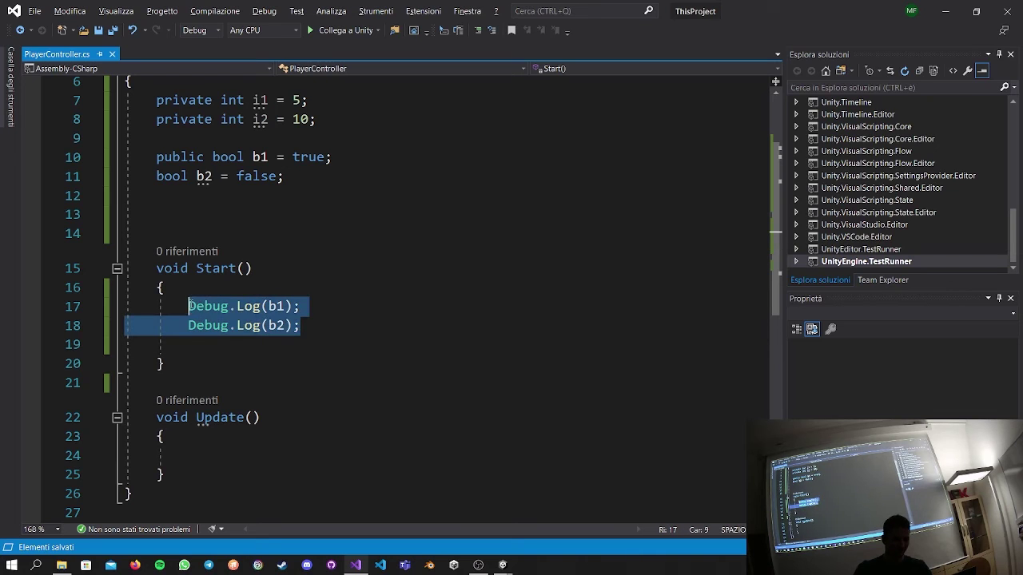
pyautogui.click(317, 342)
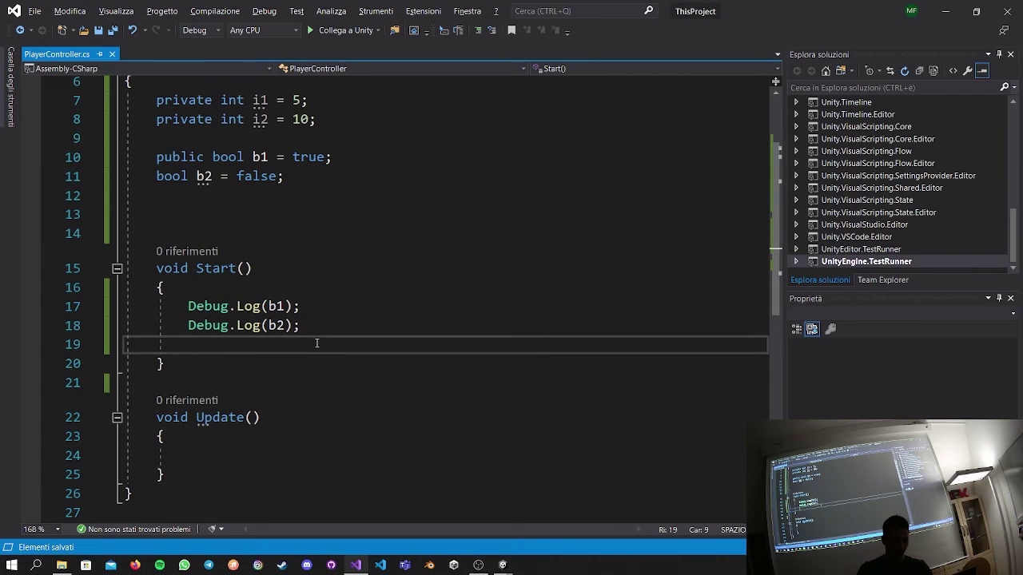
pyautogui.press('Return')
pyautogui.hotkey('ctrl', 'v')
pyautogui.click(316, 350)
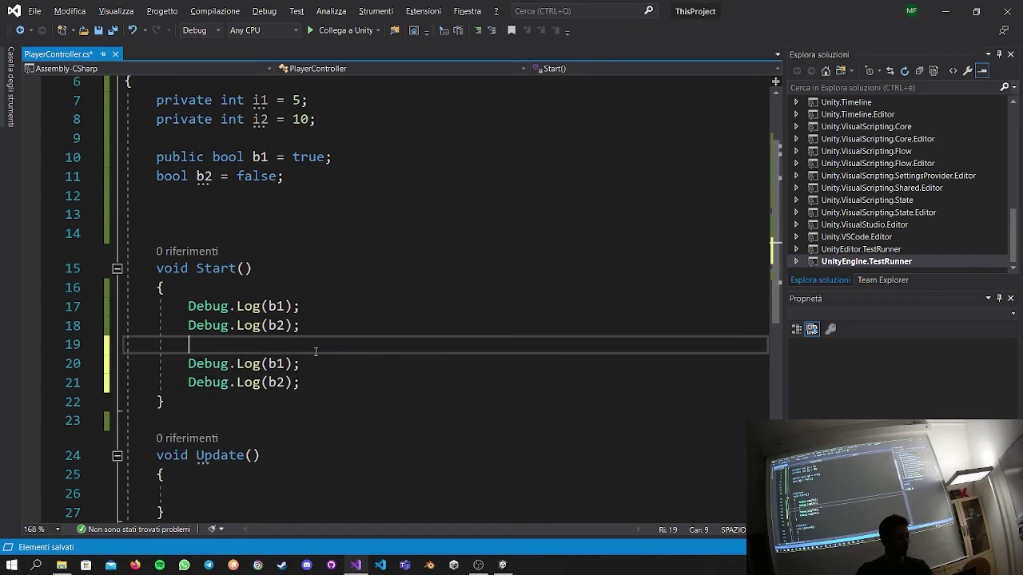
# Edit the copied lines to Debug.Log(b1 & b2) and Debug.Log(b1 || b2).
pyautogui.click(290, 365)
pyautogui.write('& b2')
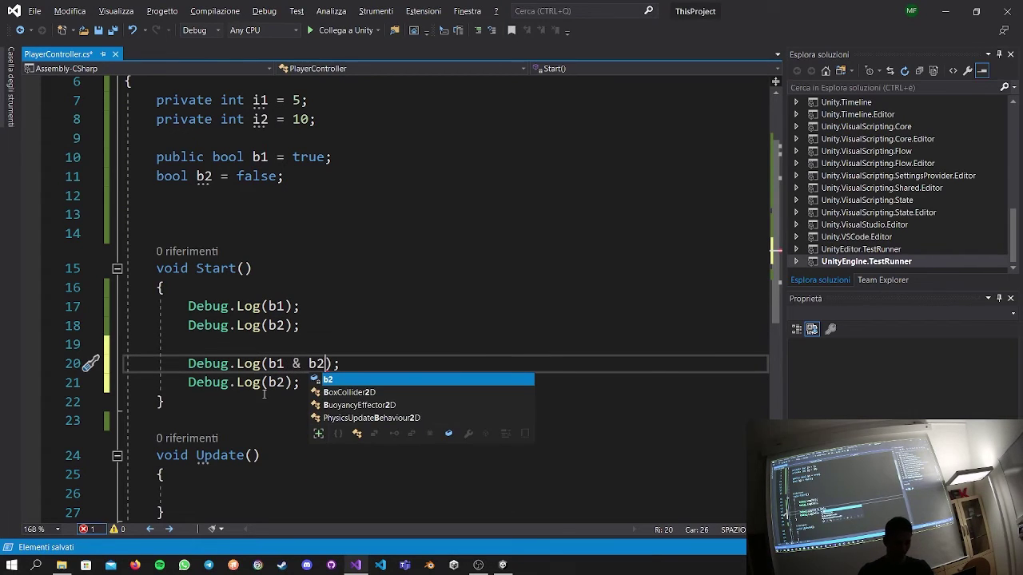
pyautogui.click(283, 383)
pyautogui.write('|| b2')
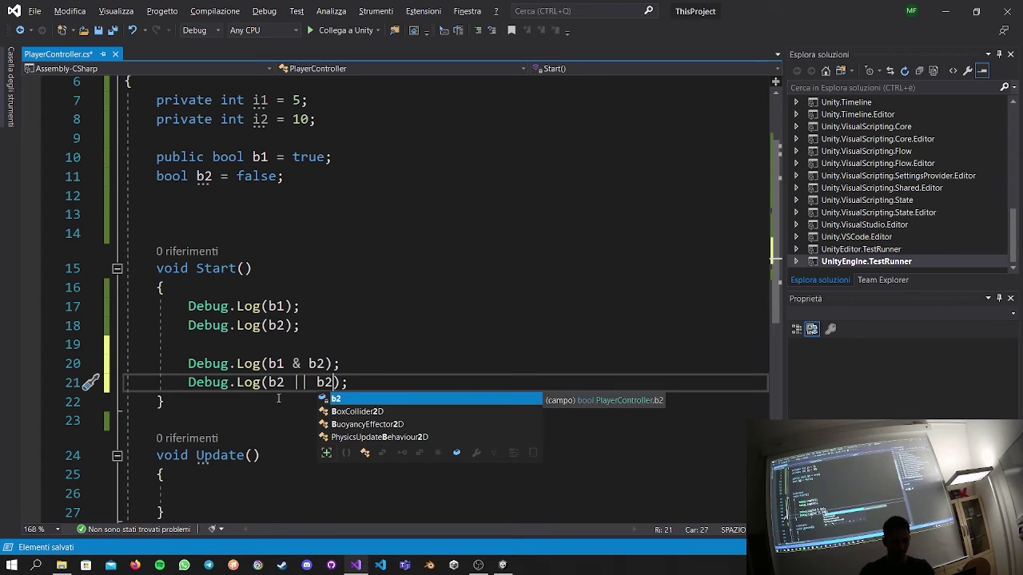
pyautogui.click(285, 383)
pyautogui.press('BackSpace')
pyautogui.write('1')
# Save the script, trim line 21 to b1 | b2, and switch to Unity.
pyautogui.click(288, 344)
pyautogui.hotkey('ctrl', 's')
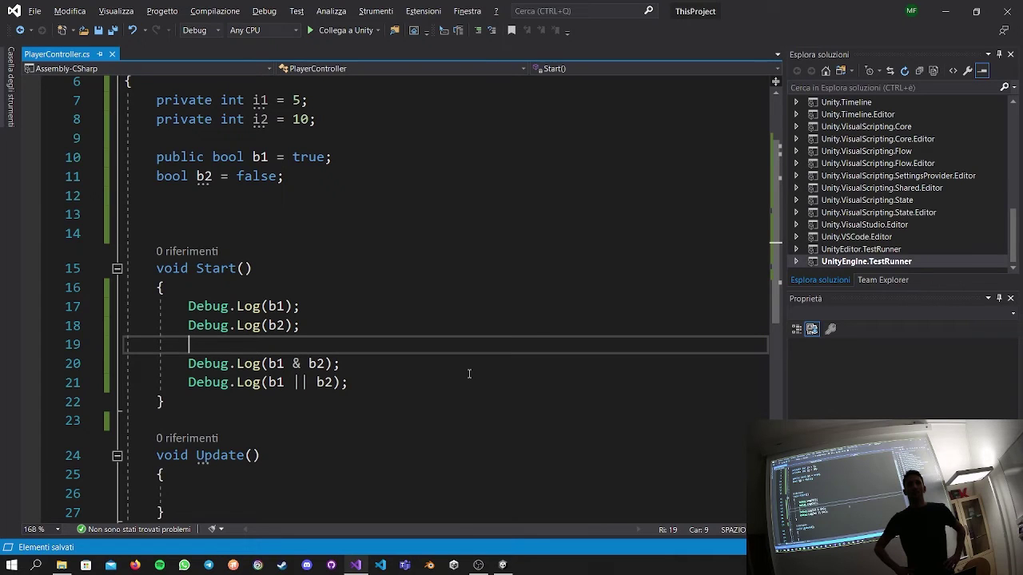
pyautogui.click(307, 384)
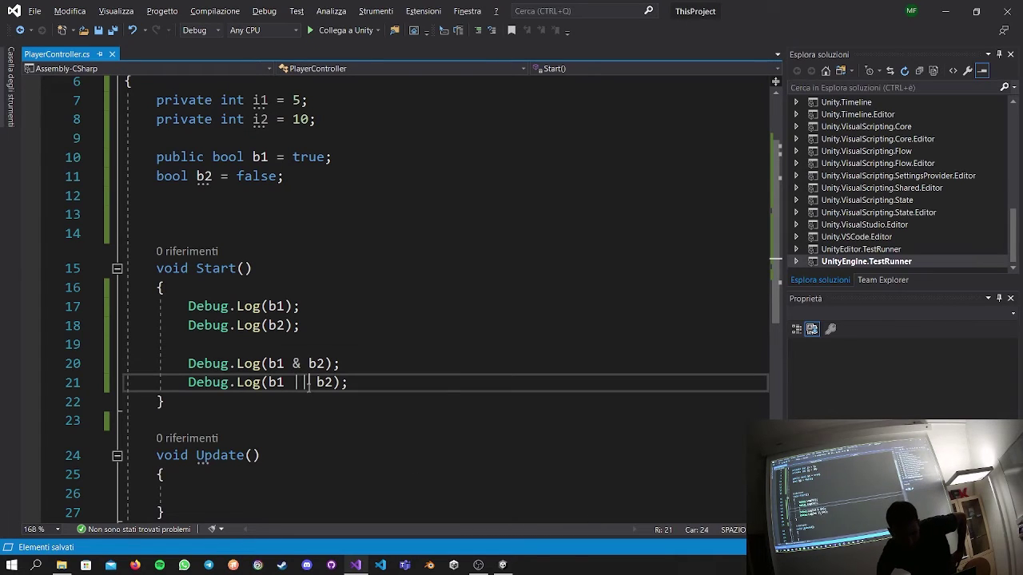
pyautogui.press('BackSpace')
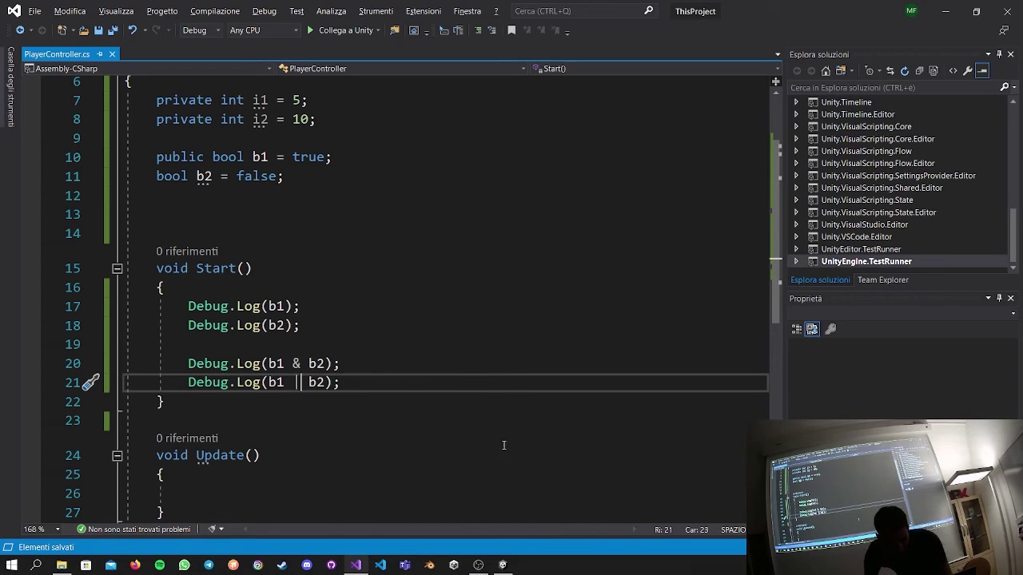
pyautogui.hotkey('alt', 'Tab')
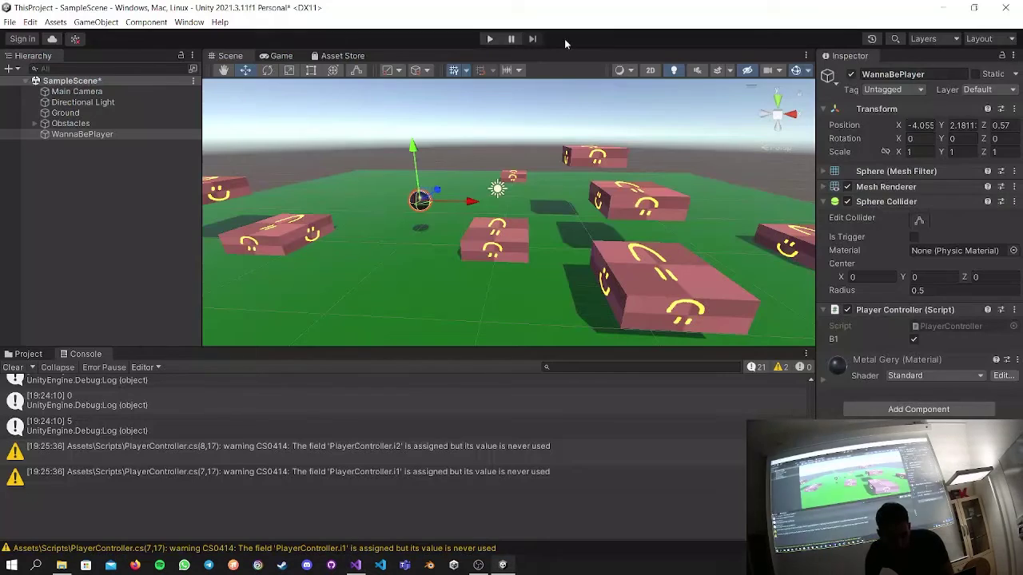
# Play the scene, confirm the Console shows True, False, False, True, then stop and clear it.
pyautogui.click(489, 39)
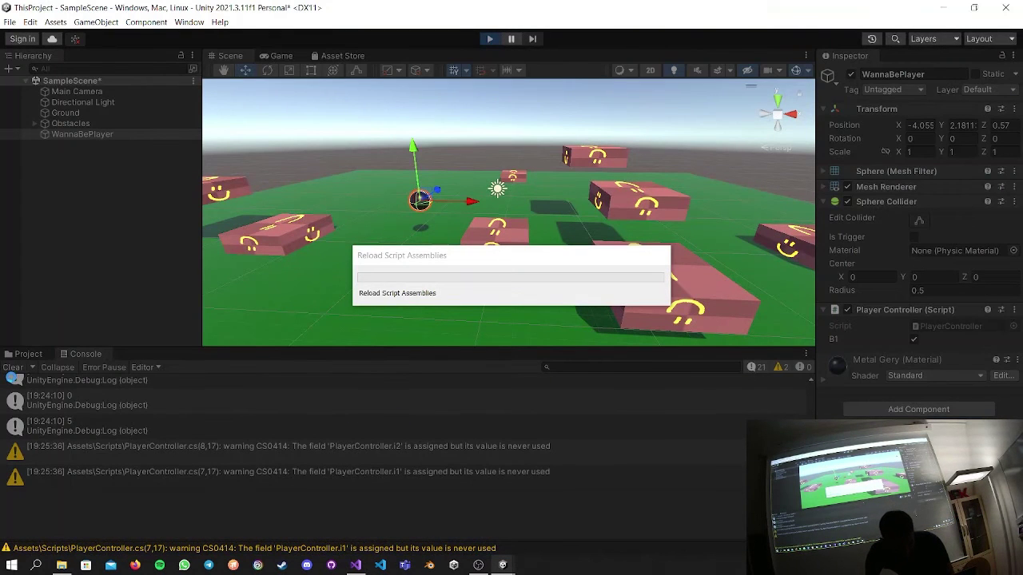
pyautogui.click(13, 368)
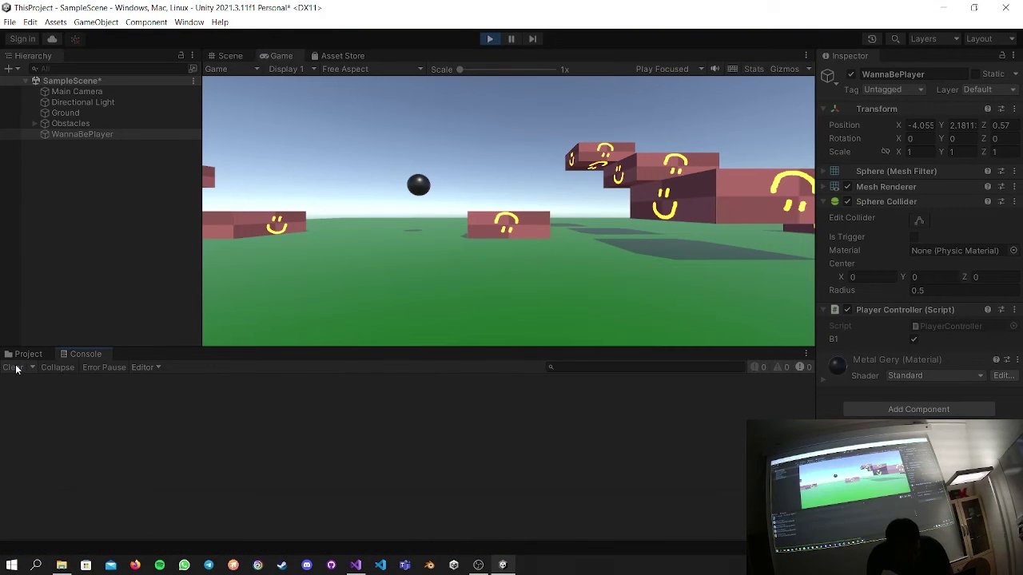
pyautogui.click(487, 39)
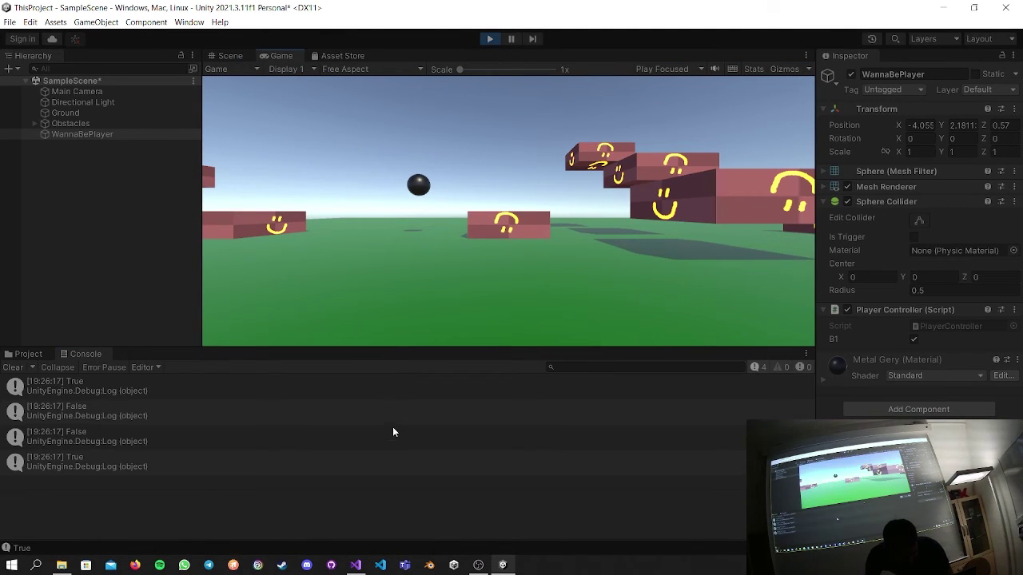
pyautogui.hotkey('alt', 'Tab')
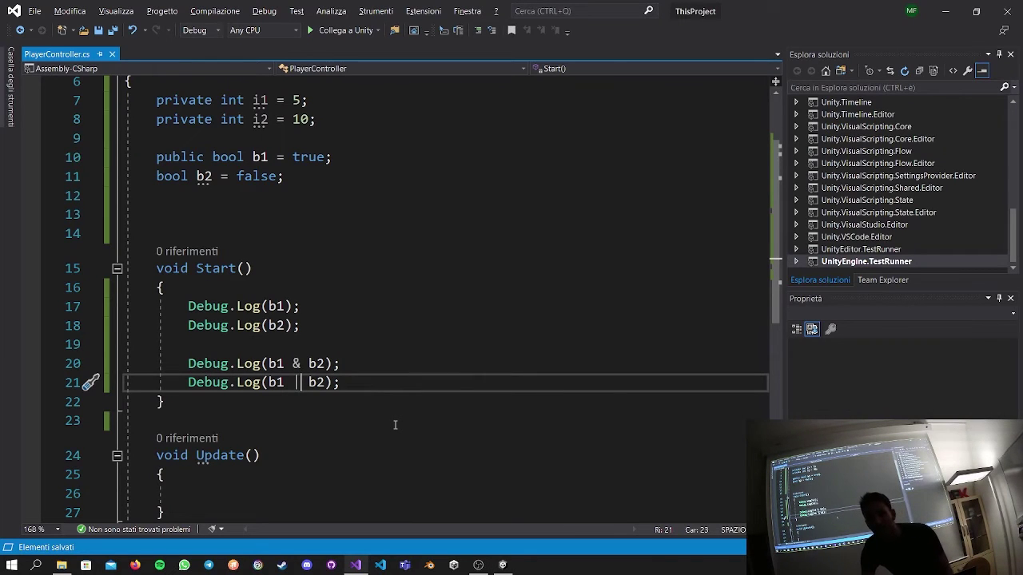
pyautogui.hotkey('alt', 'Tab')
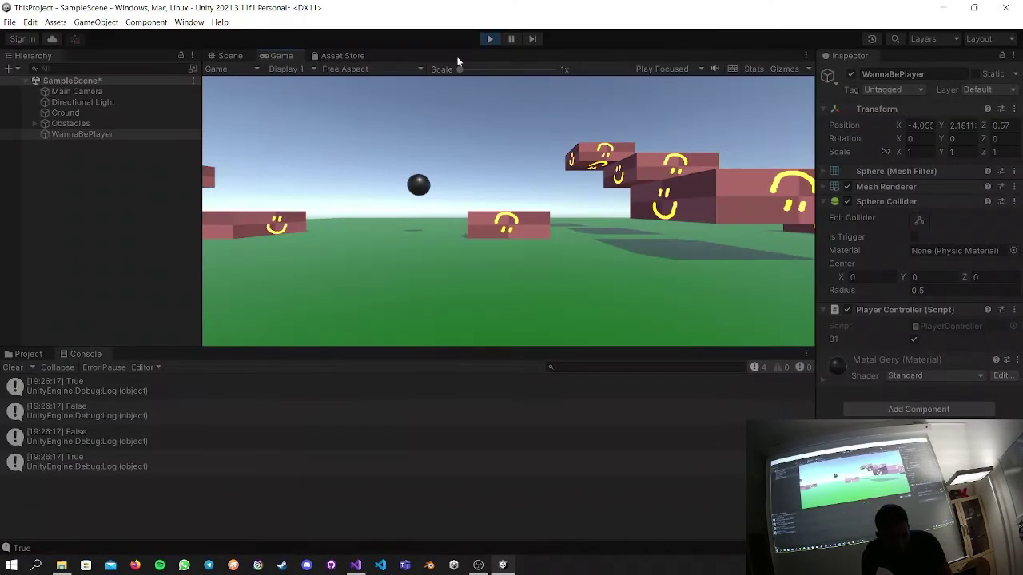
pyautogui.click(490, 39)
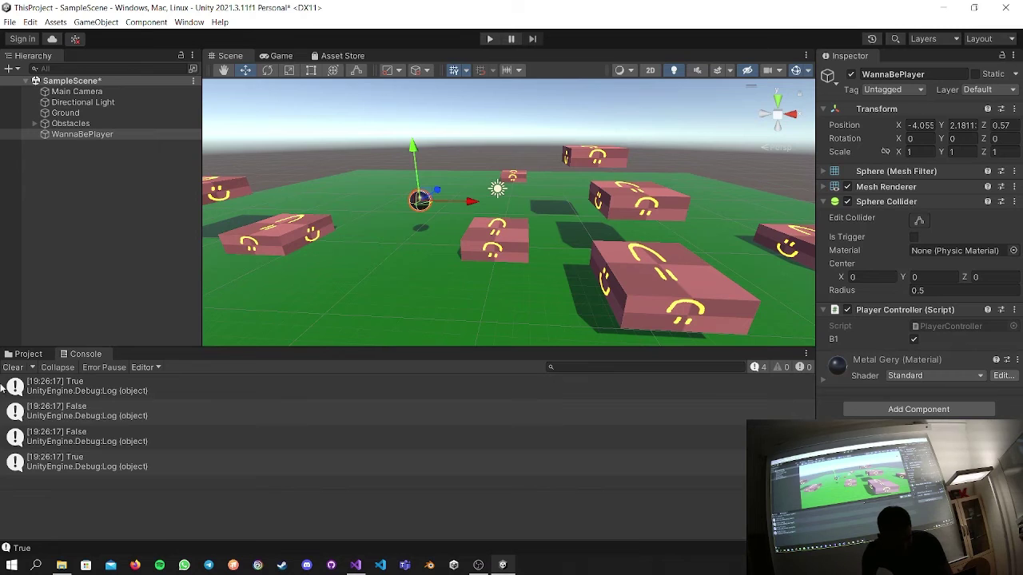
pyautogui.click(13, 367)
# In PlayerController.cs, turn line 20 into b1 && b2 and line 21 into b1 || b2.
pyautogui.hotkey('alt', 'Tab')
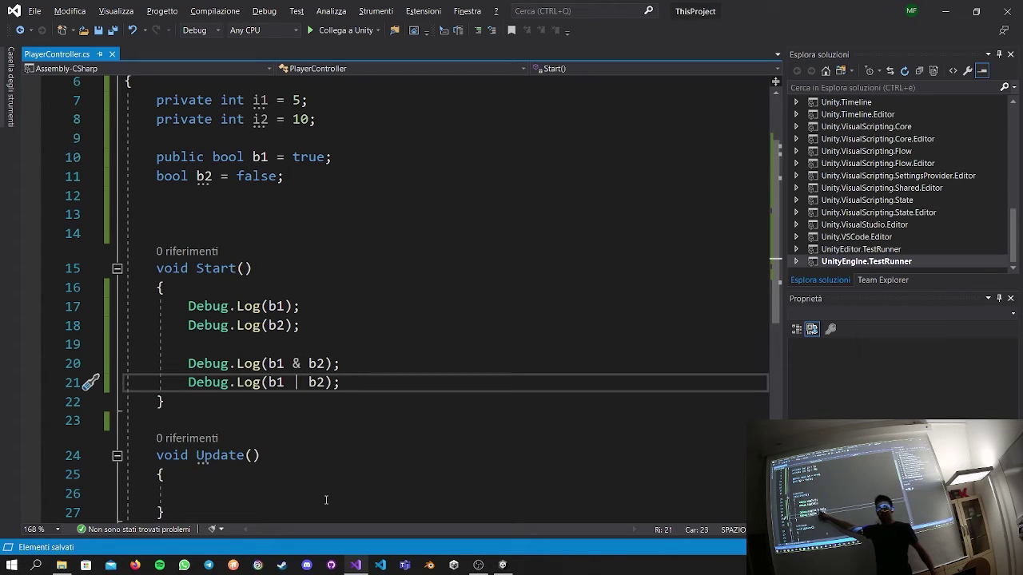
pyautogui.press('Up')
pyautogui.write('&')
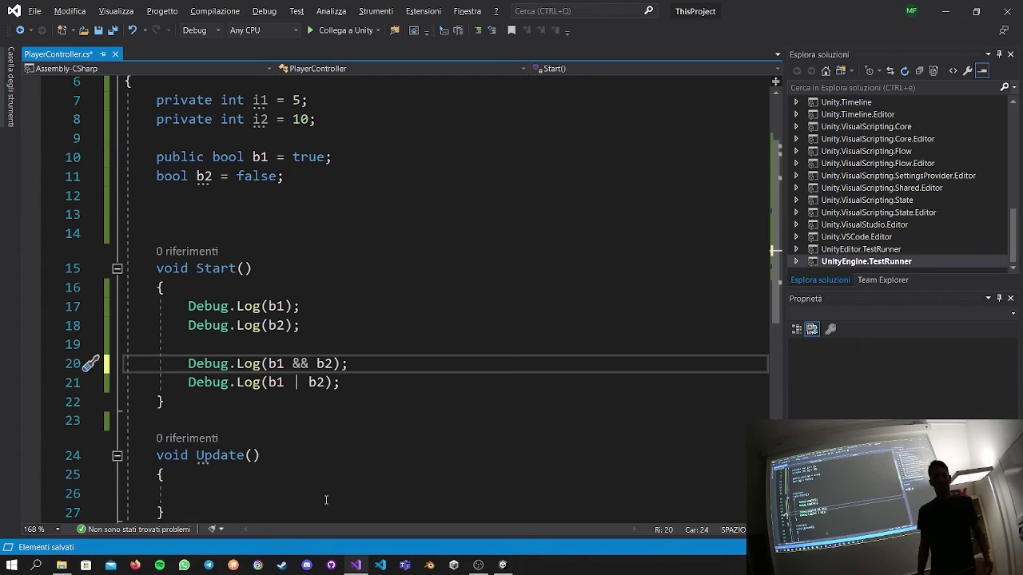
pyautogui.press('BackSpace')
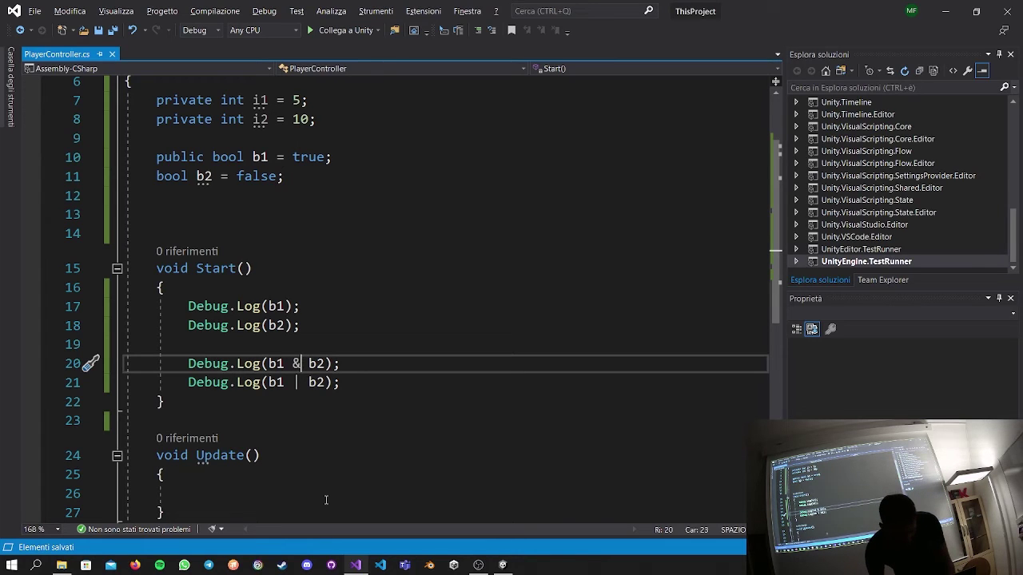
pyautogui.write('&')
pyautogui.press('Down')
pyautogui.press('Left')
pyautogui.write('!')
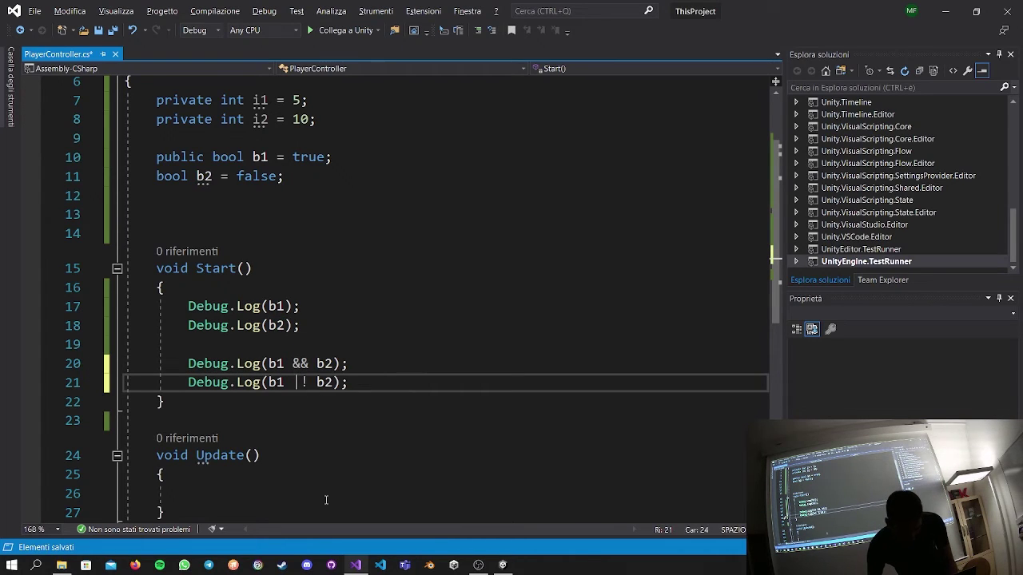
pyautogui.press('BackSpace')
pyautogui.write('|')
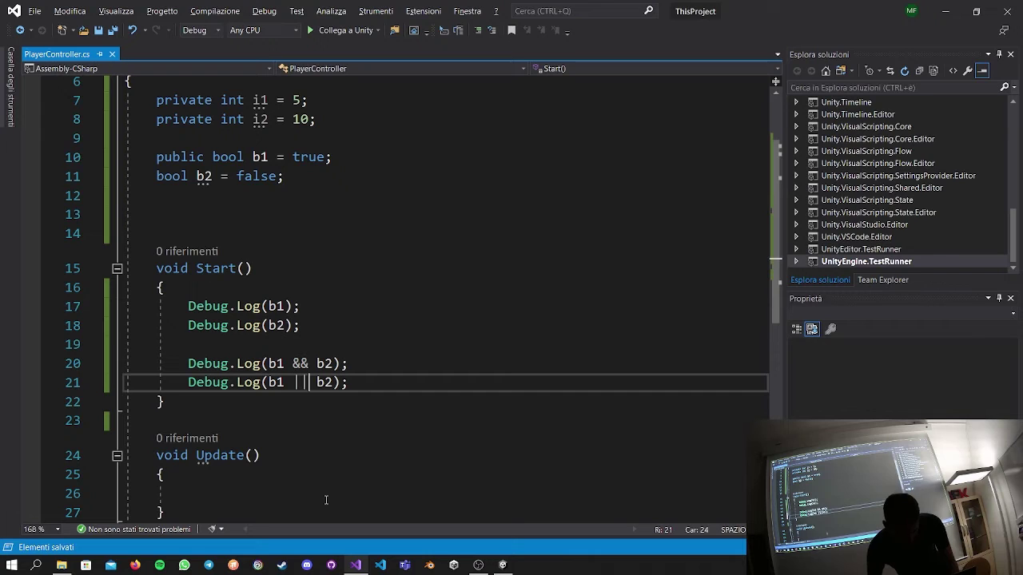
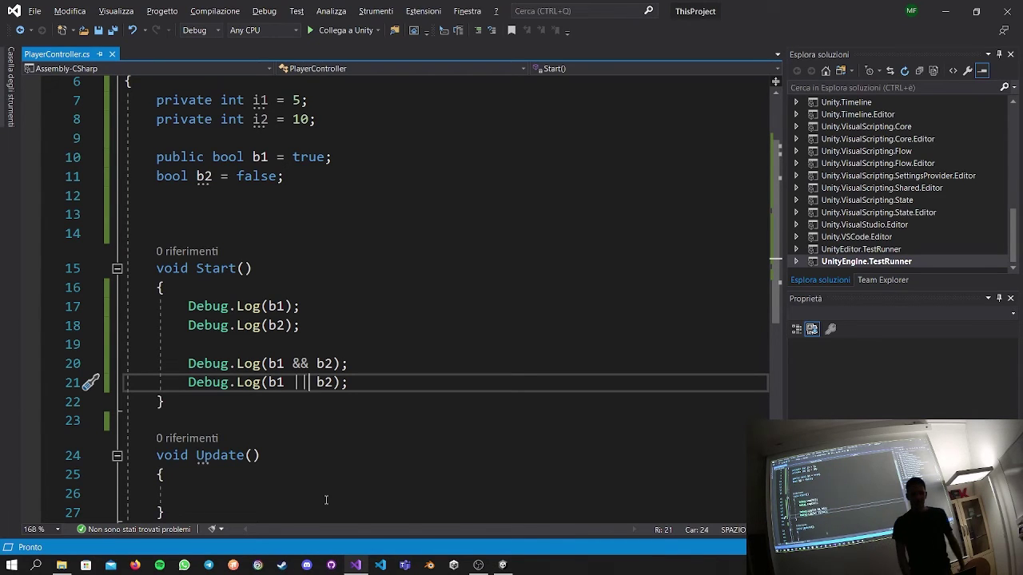
# Play the scene in Unity, read the True, False, False, True logs, and return to Visual Studio.
pyautogui.hotkey('alt', 'Tab')
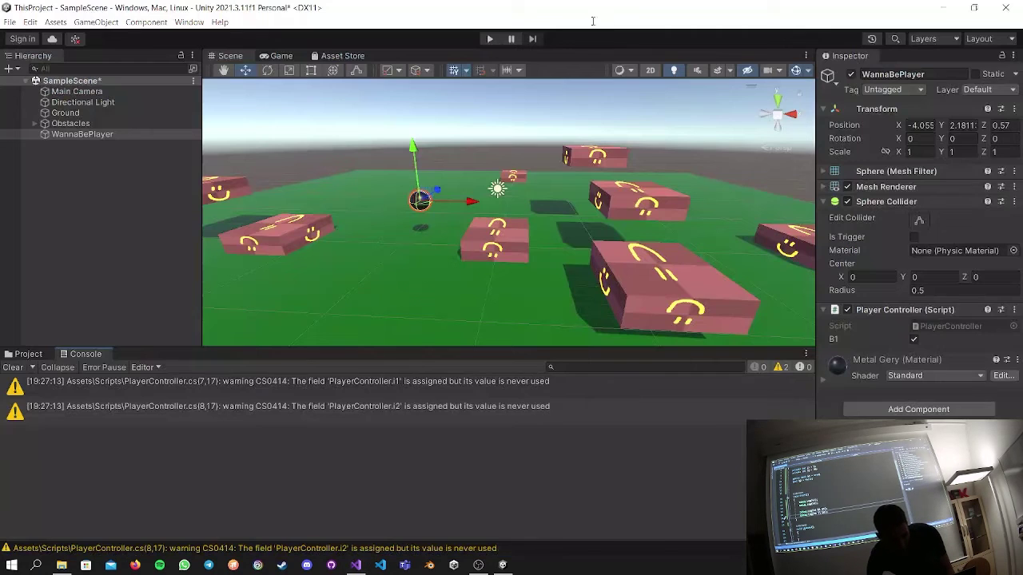
pyautogui.click(490, 38)
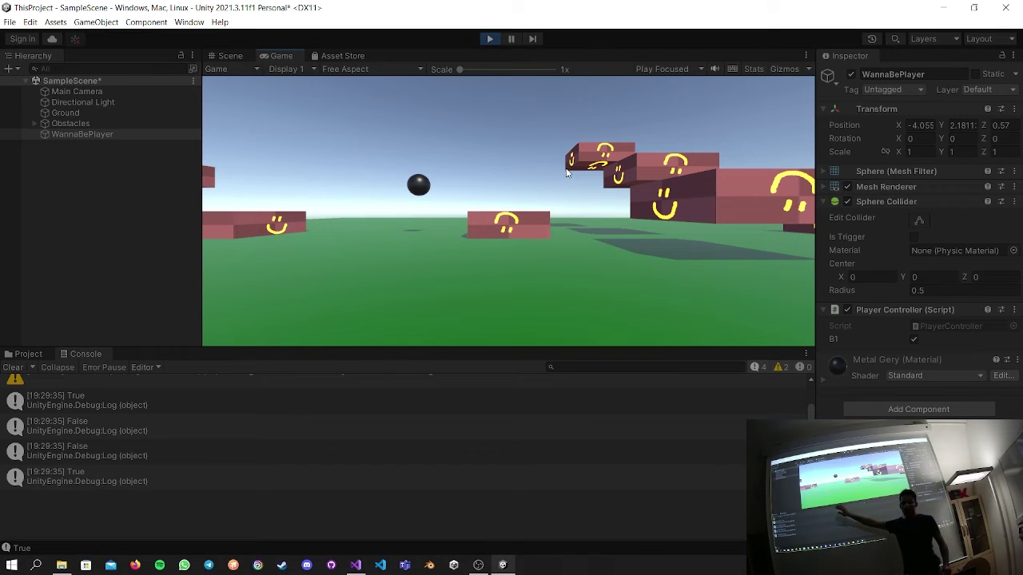
pyautogui.hotkey('alt', 'Tab')
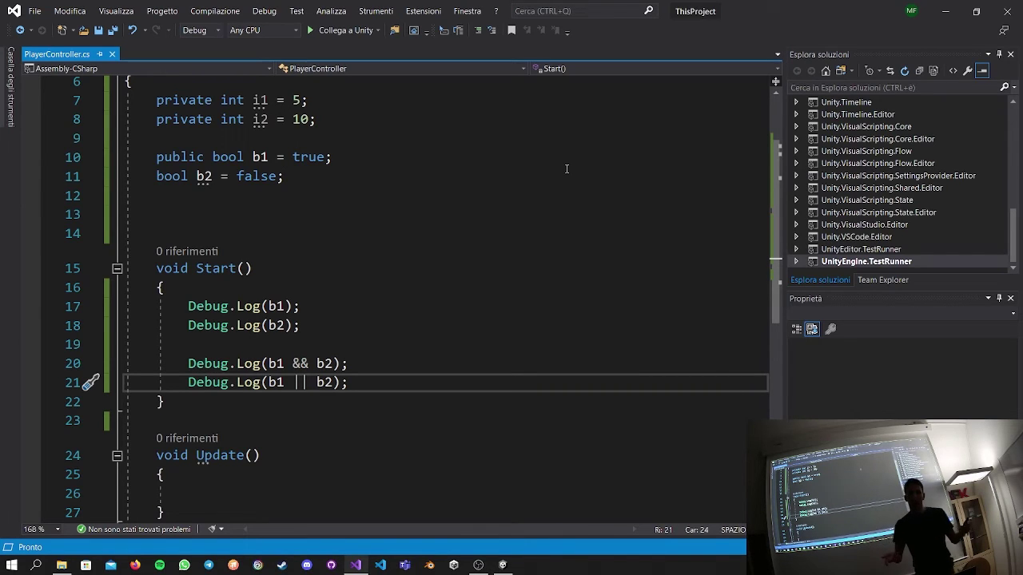
# Replace the boolean logs with a single Debug.Log(i1 == i2) line and save.
pyautogui.doubleClick(277, 306)
pyautogui.write('i1 == i2')
pyautogui.moveTo(372, 382); pyautogui.dragTo(368, 306)
pyautogui.press('Delete')
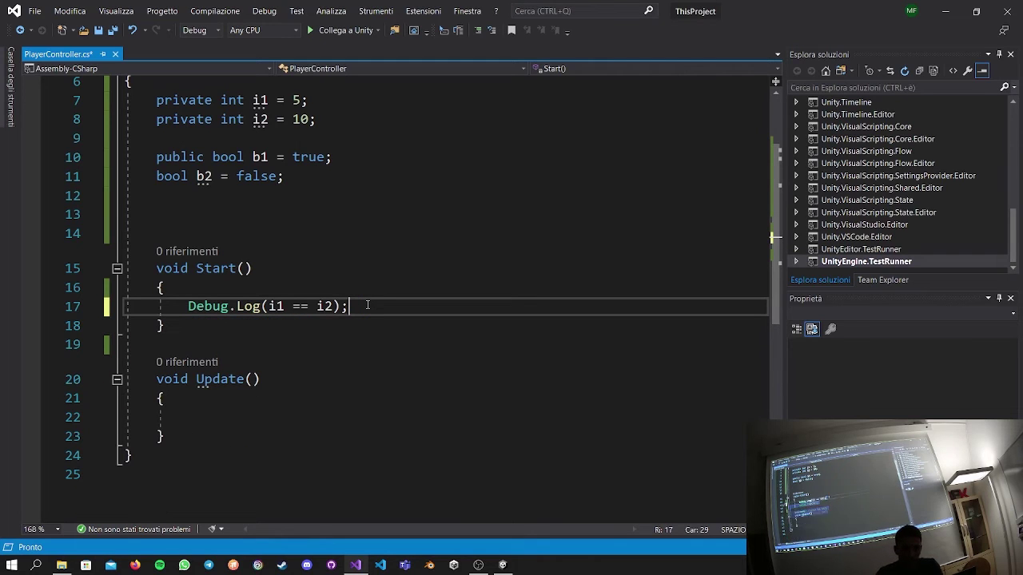
pyautogui.hotkey('ctrl', 's')
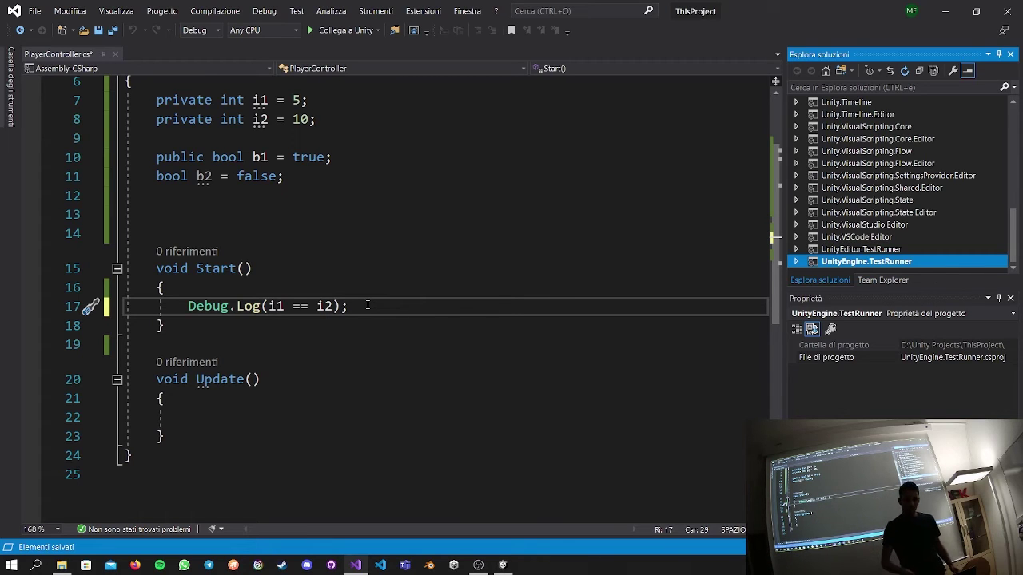
# Paste three copies of the i1 == i2 log line below it.
pyautogui.moveTo(410, 305); pyautogui.dragTo(410, 288)
pyautogui.hotkey('ctrl', 'c')
pyautogui.click(410, 306)
pyautogui.hotkey('ctrl', 'v')
pyautogui.hotkey('ctrl', 'v')
pyautogui.hotkey('ctrl', 'v')
# Change the copies' operators to !=, >= and <=, then save the script.
pyautogui.click(293, 325)
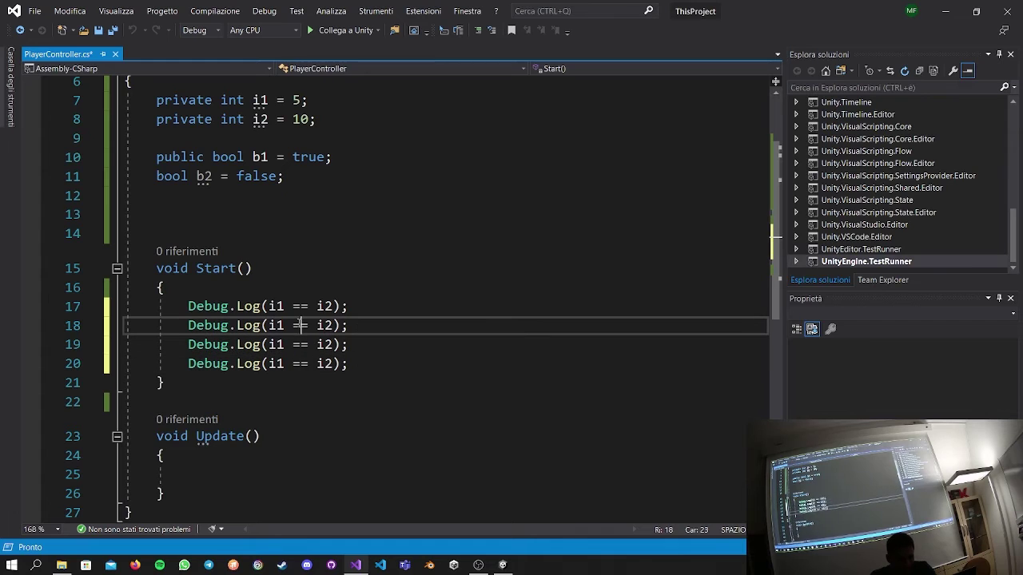
pyautogui.press('Delete')
pyautogui.write('!')
pyautogui.click(295, 344)
pyautogui.press('Delete')
pyautogui.write('>')
pyautogui.click(296, 363)
pyautogui.press('Delete')
pyautogui.write('<')
pyautogui.hotkey('ctrl', 's')
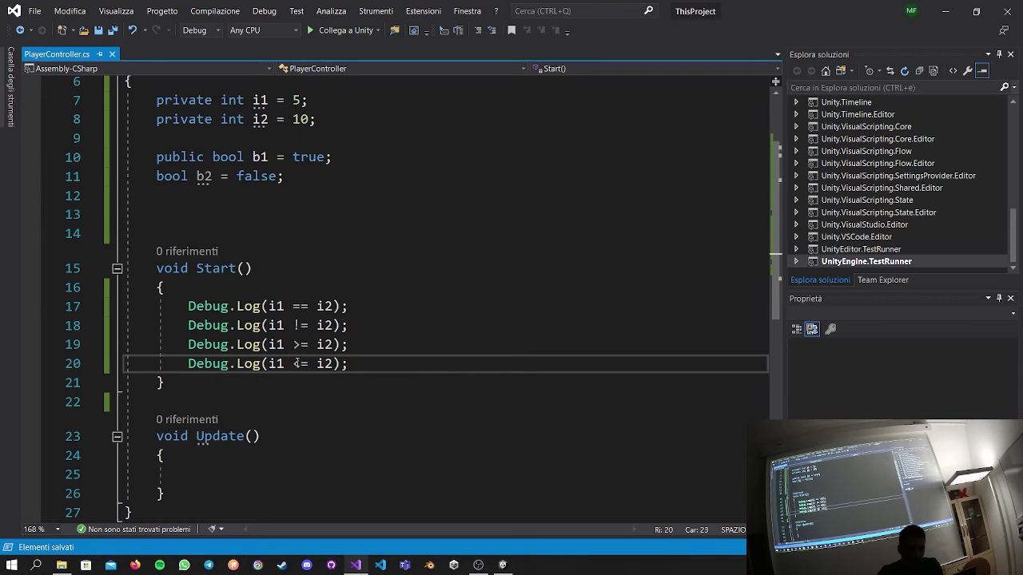
pyautogui.click(262, 402)
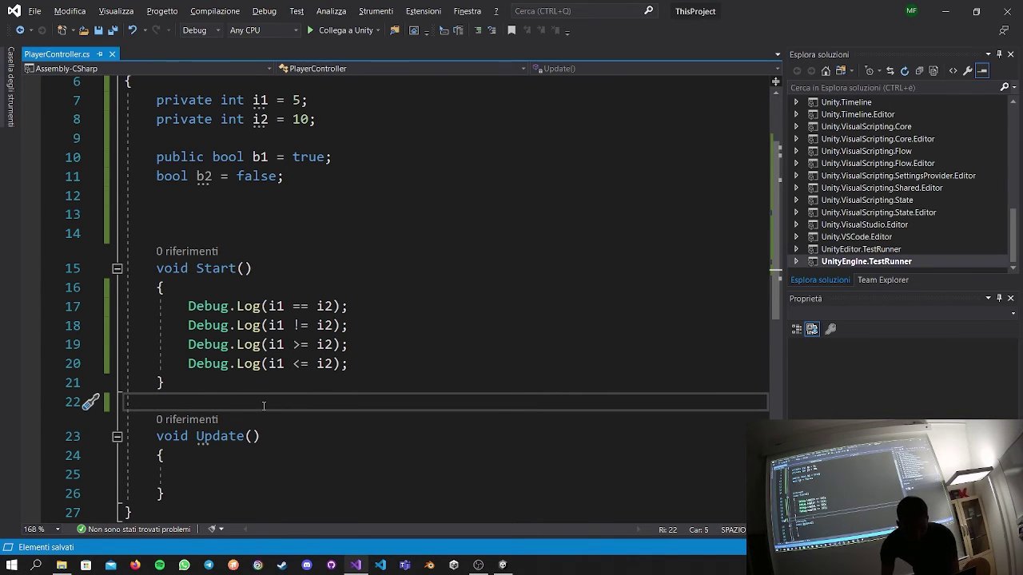
# Restart play mode in Unity, read the False, True, False, True logs, and return to Visual Studio.
pyautogui.hotkey('alt', 'Tab')
pyautogui.click(482, 39)
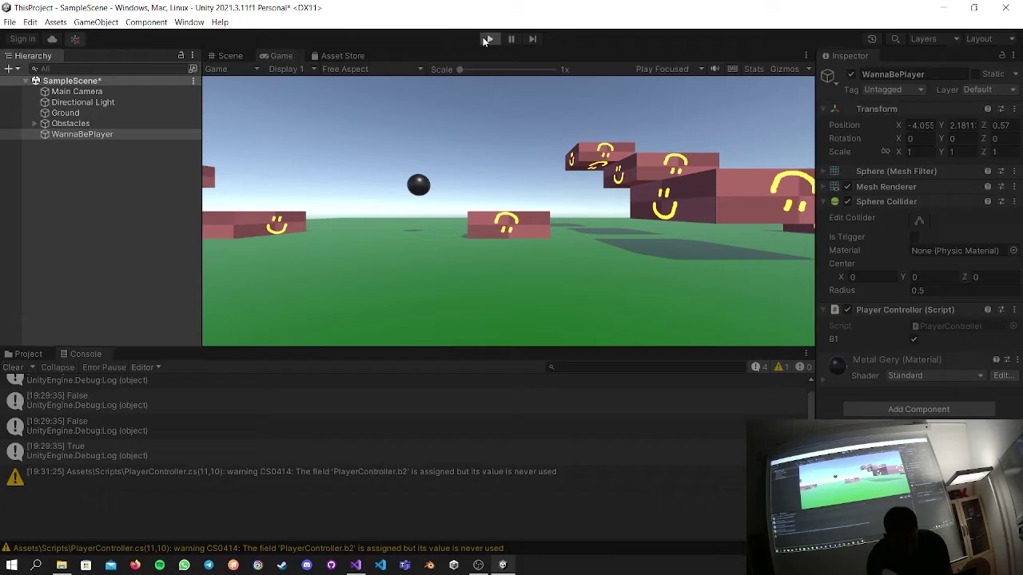
pyautogui.click(488, 38)
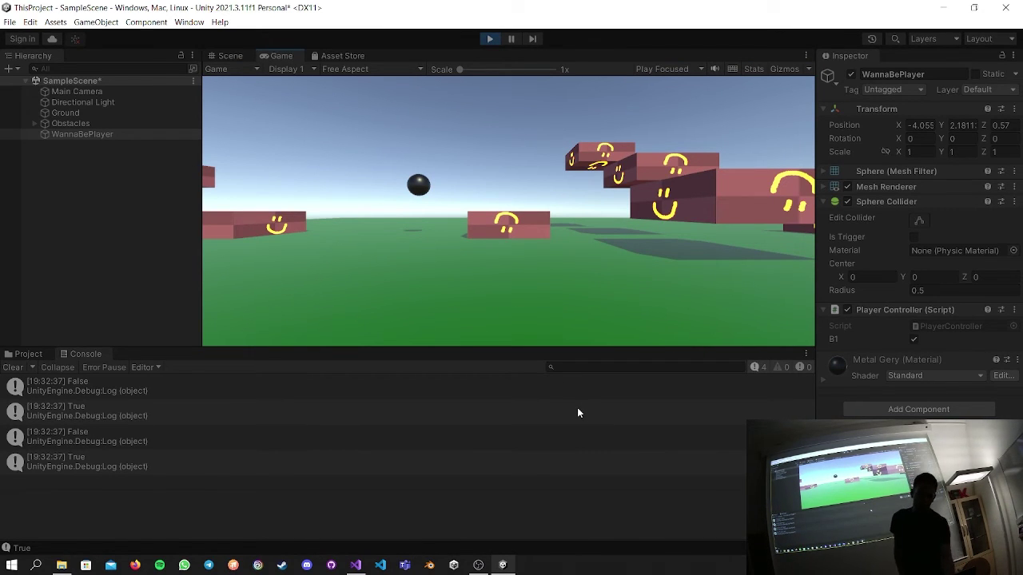
pyautogui.hotkey('alt', 'Tab')
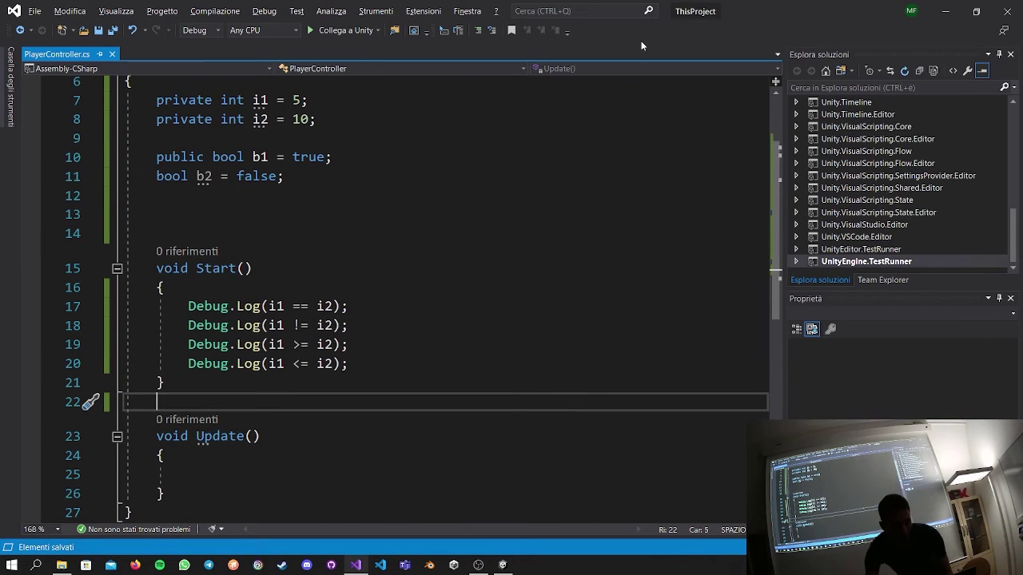
pyautogui.hotkey('alt', 'Tab')
pyautogui.click(491, 39)
pyautogui.hotkey('alt', 'Tab')
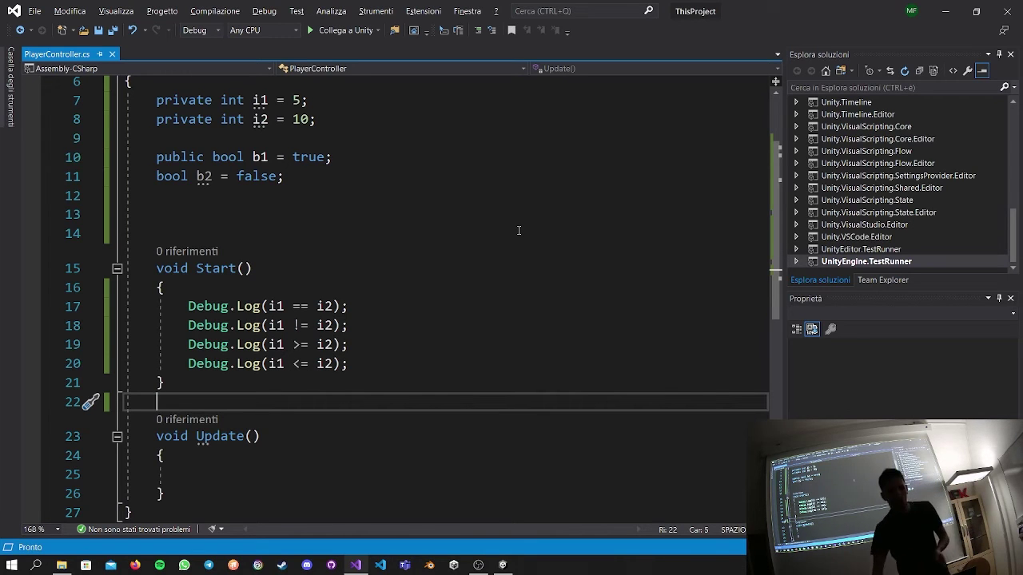
# Reduce Start to a single Debug.Log(b1) line, dropping the four i1/i2 comparisons.
pyautogui.moveTo(404, 366); pyautogui.dragTo(276, 306)
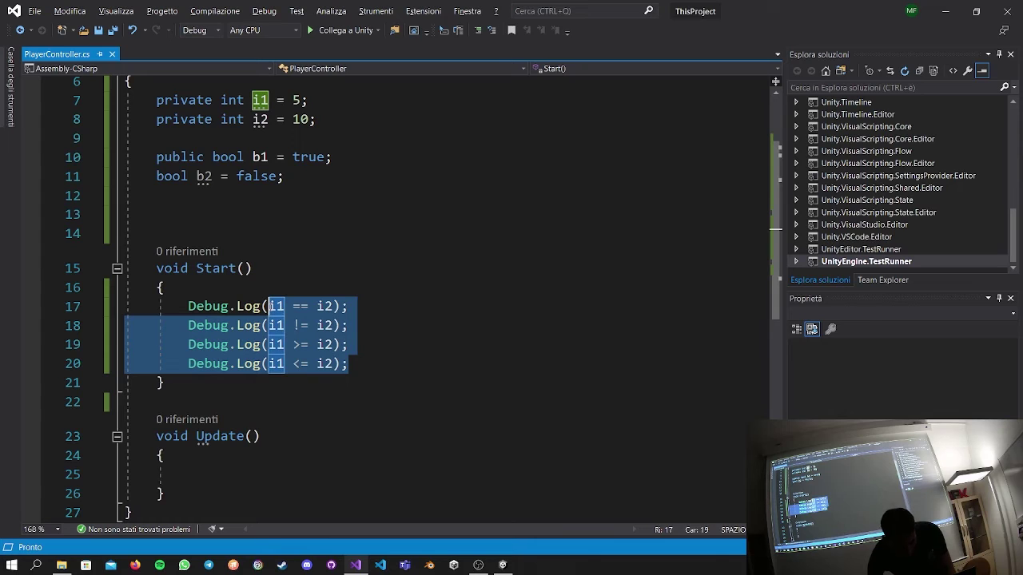
pyautogui.press('BackSpace')
pyautogui.press('BackSpace')
pyautogui.write('b1)')
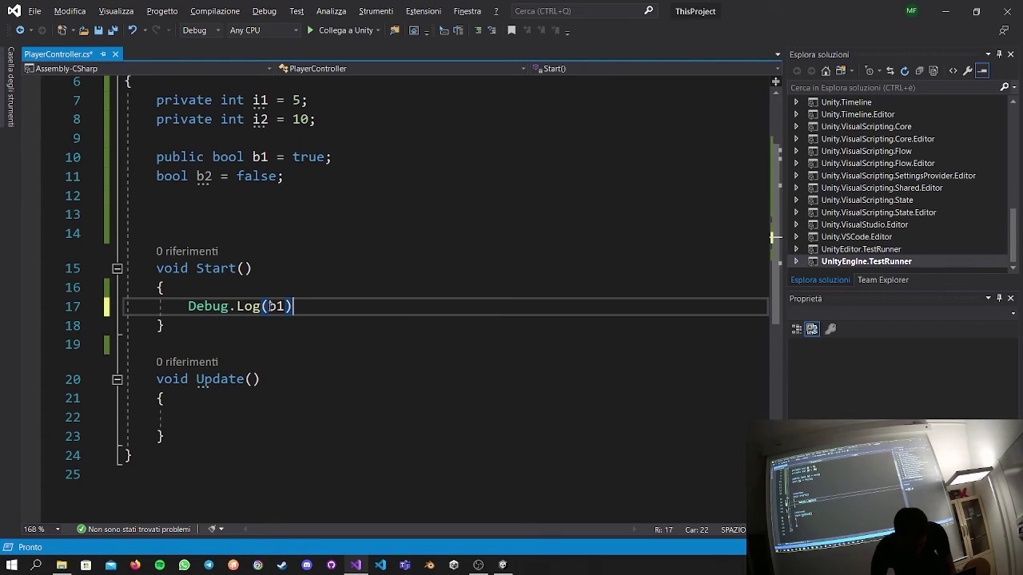
pyautogui.write(';')
pyautogui.hotkey('ctrl', 'z')
pyautogui.hotkey('ctrl', 'z')
pyautogui.hotkey('ctrl', 'z')
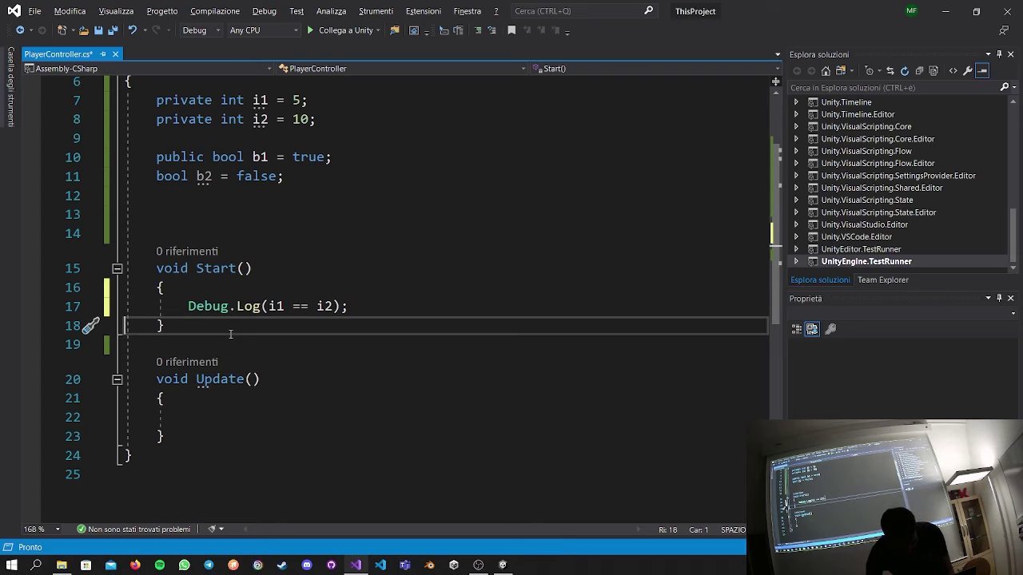
pyautogui.moveTo(334, 306); pyautogui.dragTo(268, 306)
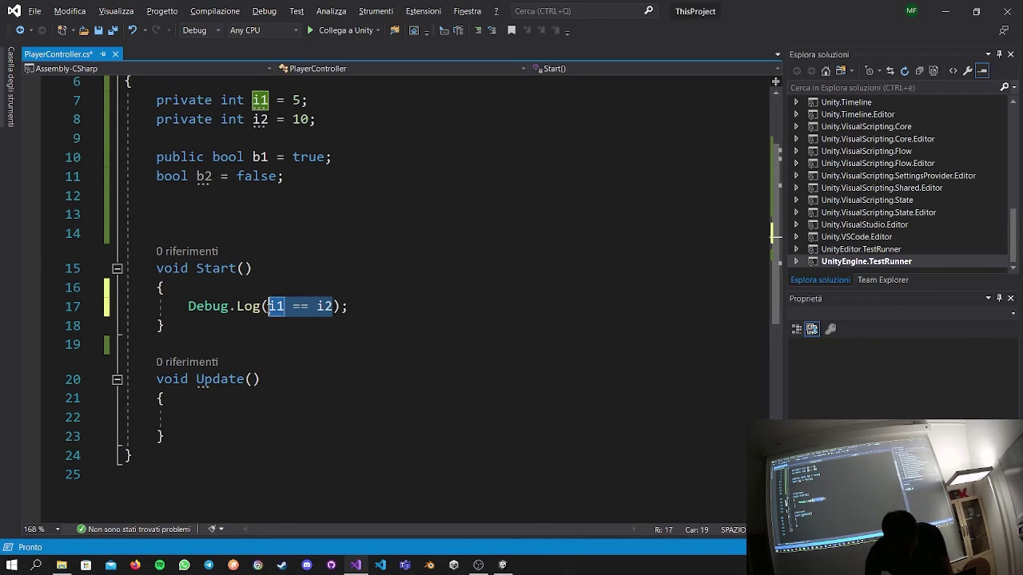
pyautogui.write('b1')
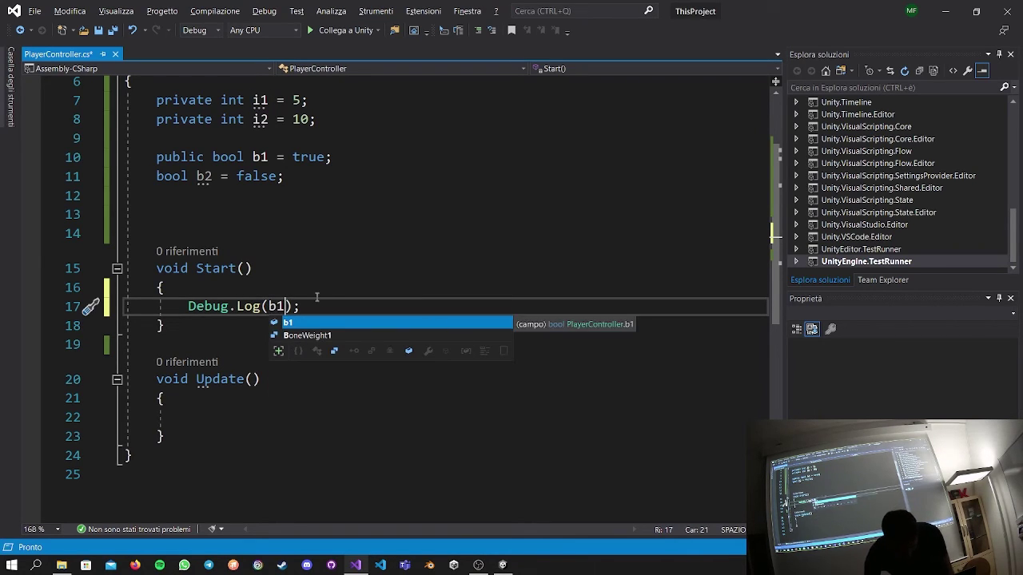
# Duplicate the b1 log line with Ctrl+D, negate the copy to !b1, and save.
pyautogui.moveTo(324, 306); pyautogui.dragTo(320, 290)
pyautogui.click(327, 309)
pyautogui.hotkey('ctrl', 'd')
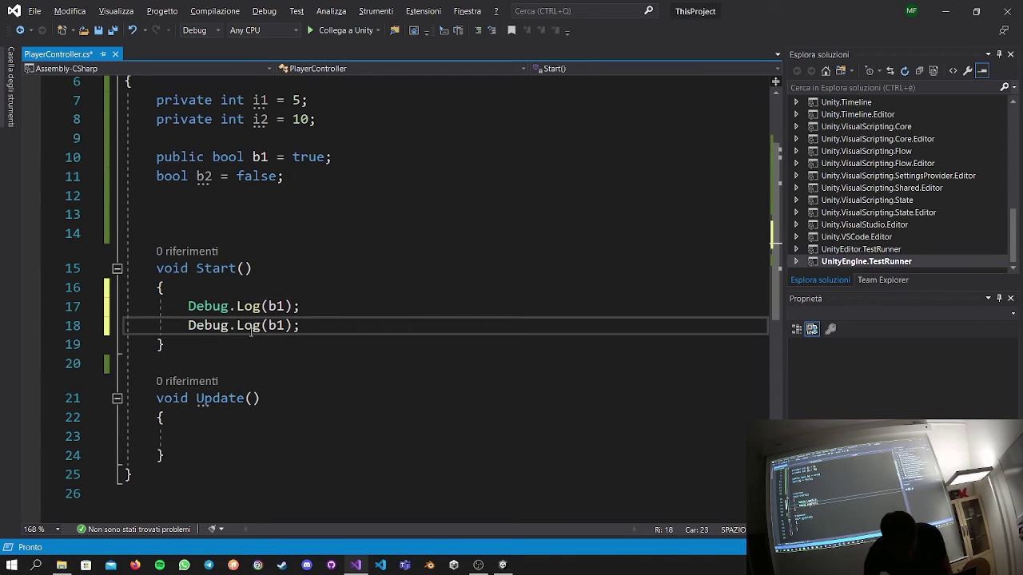
pyautogui.click(271, 325)
pyautogui.write('!')
pyautogui.click(311, 343)
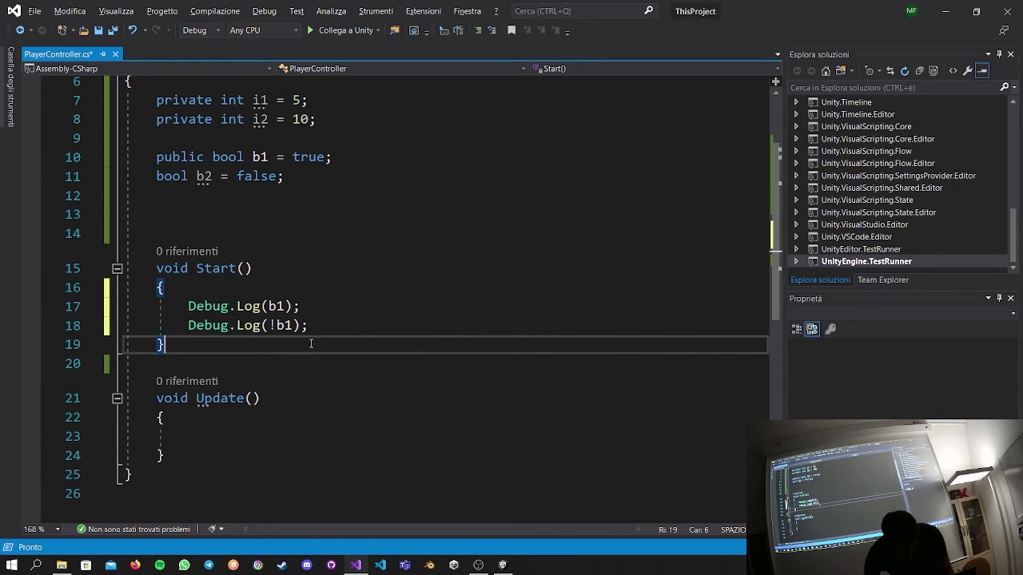
pyautogui.hotkey('ctrl', 's')
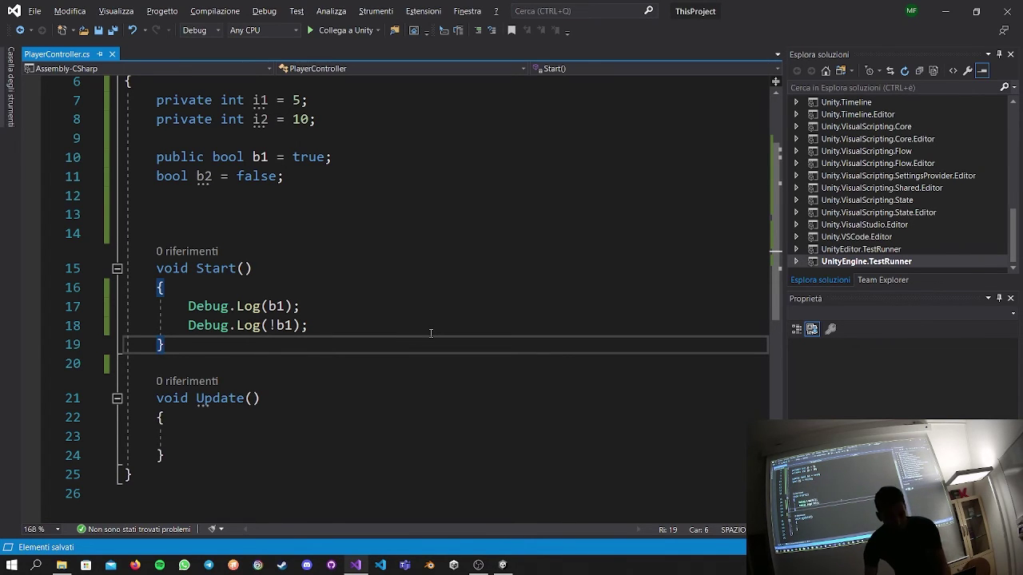
# Run the game in Unity to see True and False logged, then stop and clear the Console.
pyautogui.hotkey('alt', 'Tab')
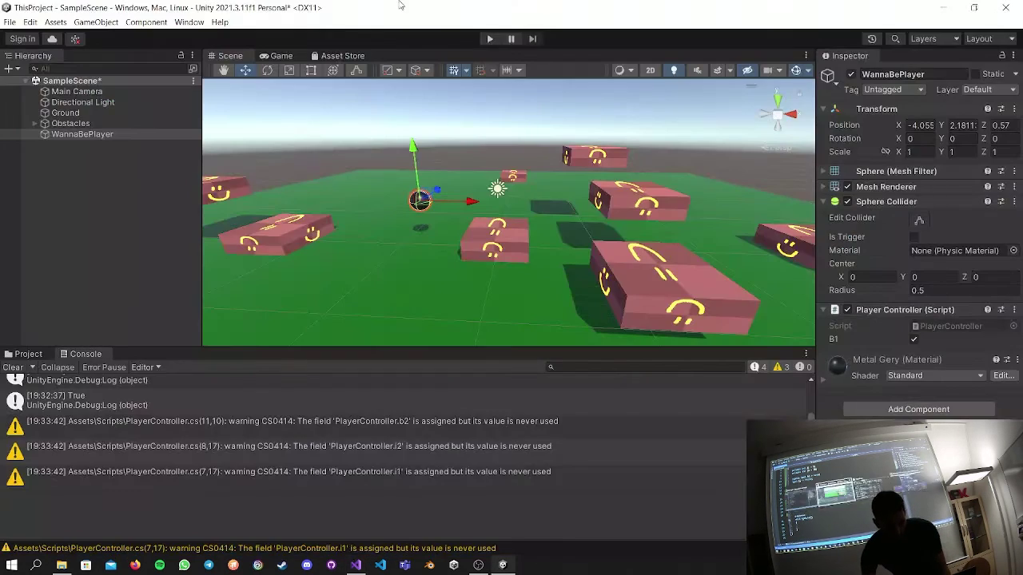
pyautogui.click(491, 39)
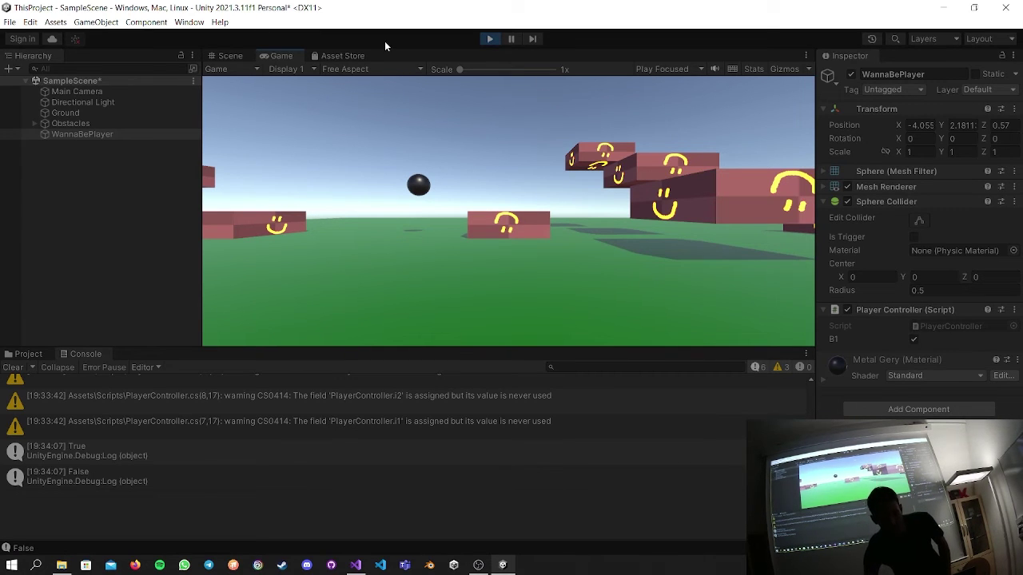
pyautogui.click(490, 39)
pyautogui.click(18, 368)
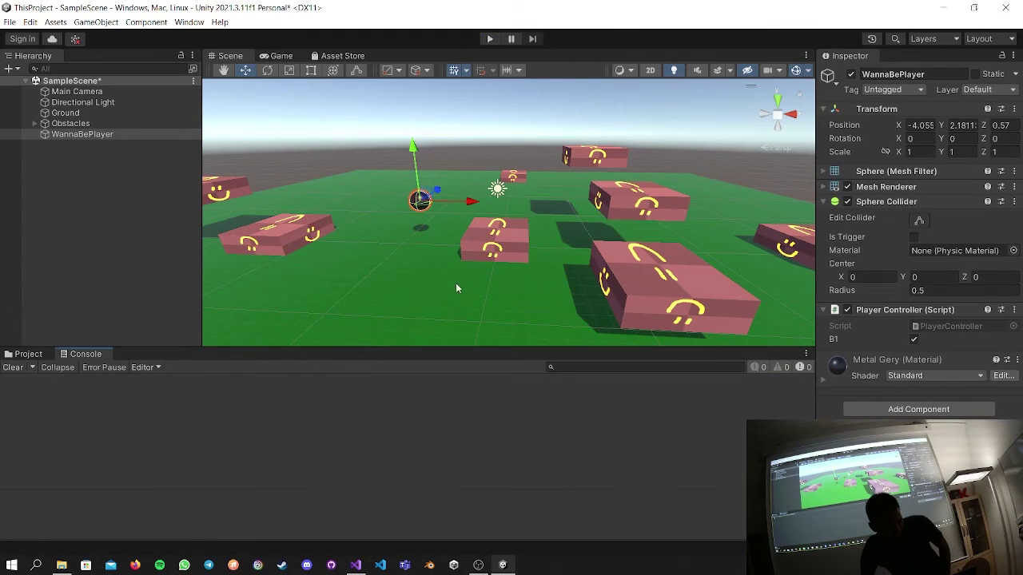
# Select the middle Obstacle cube in the Scene view, then switch back to Visual Studio.
pyautogui.click(491, 240)
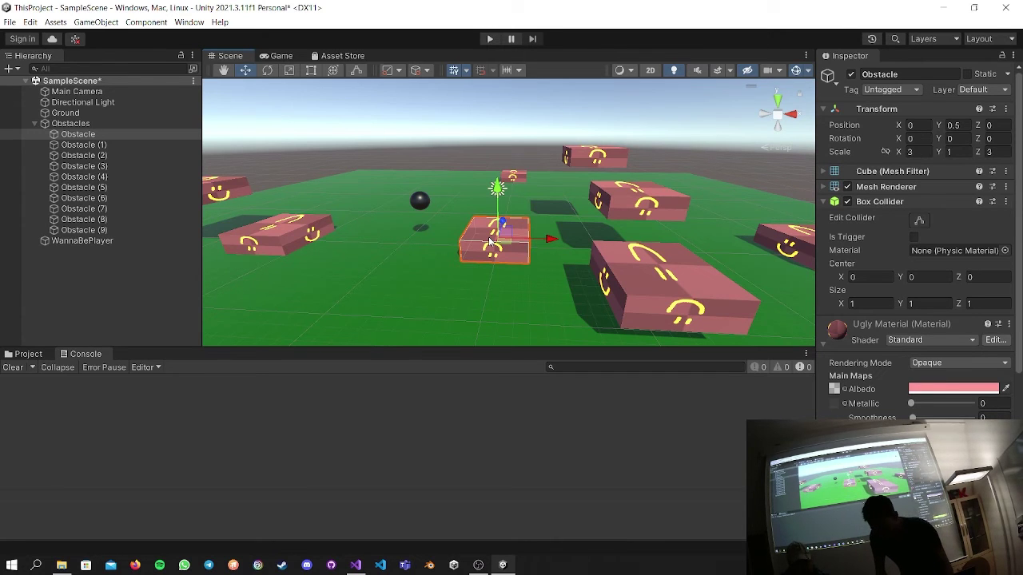
pyautogui.hotkey('alt', 'Tab')
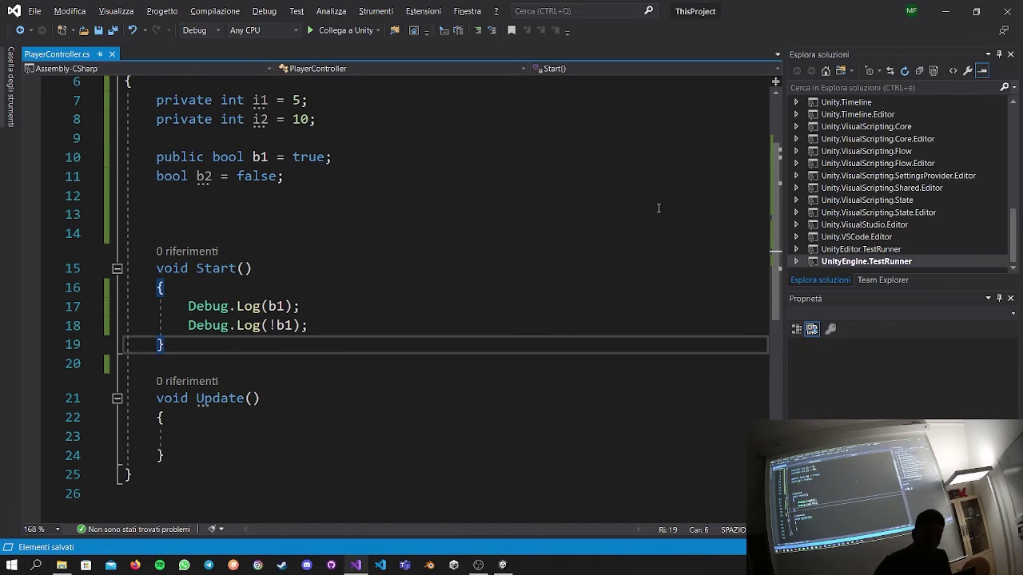
# Replace the b1 logs with if (i1 == i2) Debug.Log("Hello"); and save.
pyautogui.moveTo(340, 324); pyautogui.dragTo(187, 308)
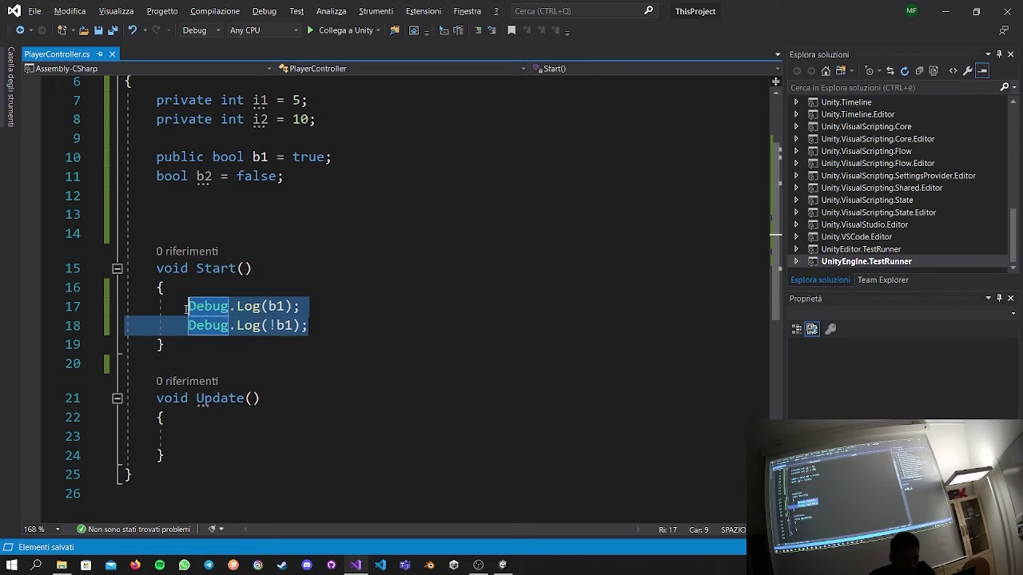
pyautogui.write('if (')
pyautogui.write('i1 ')
pyautogui.write('== i2)')
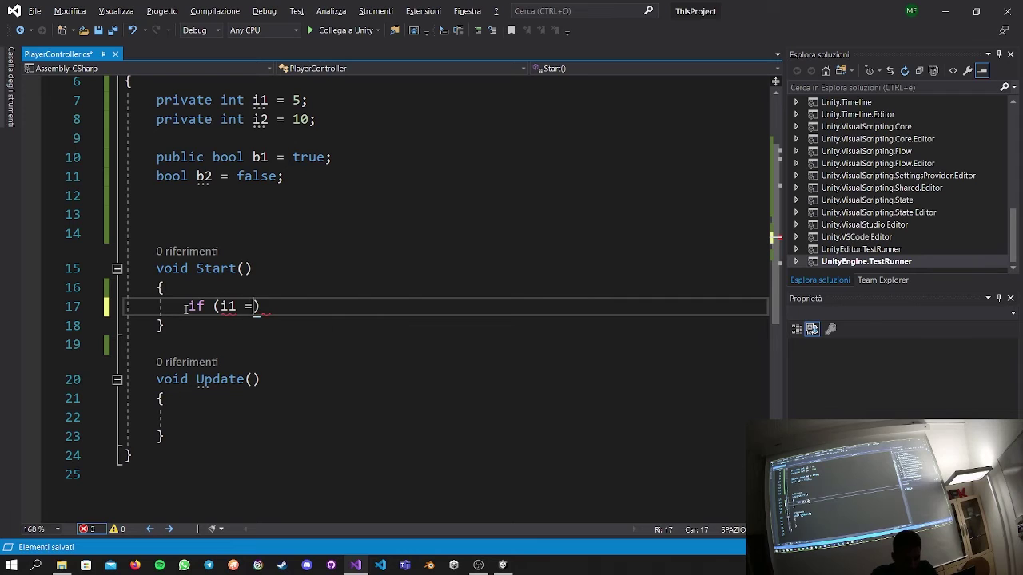
pyautogui.press('Return')
pyautogui.write('Debug.L')
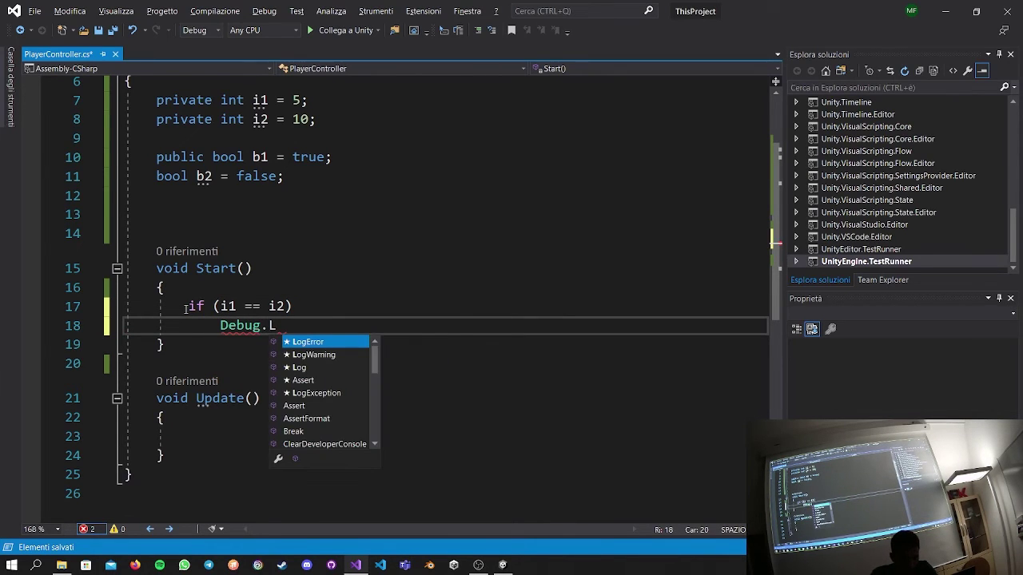
pyautogui.write('og("HEllo')
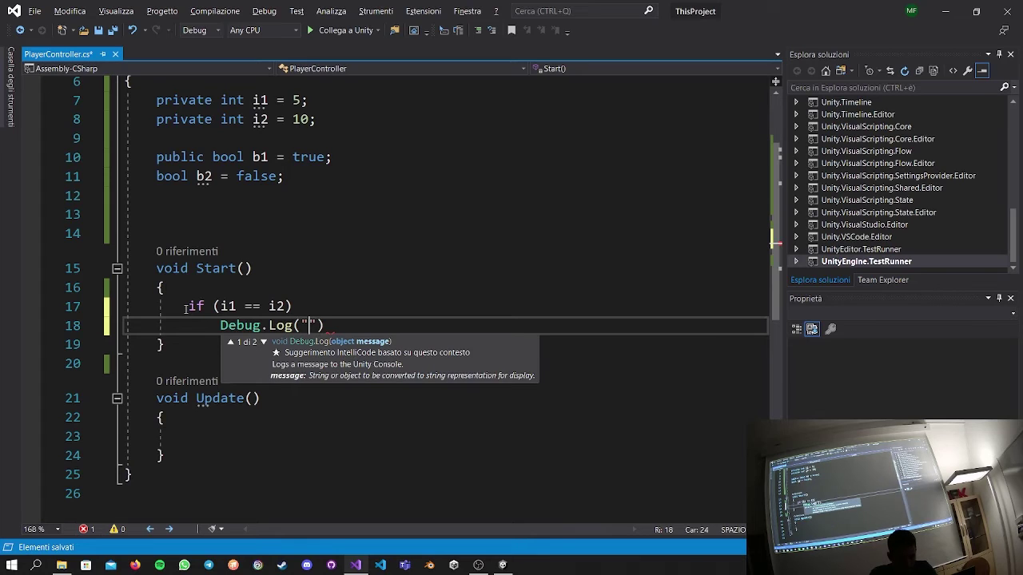
pyautogui.press('Left')
pyautogui.press('Left')
pyautogui.press('Left')
pyautogui.press('BackSpace')
pyautogui.write('e')
pyautogui.press('Right')
pyautogui.press('Right')
pyautogui.press('Right')
pyautogui.press('Right')
pyautogui.press('Right')
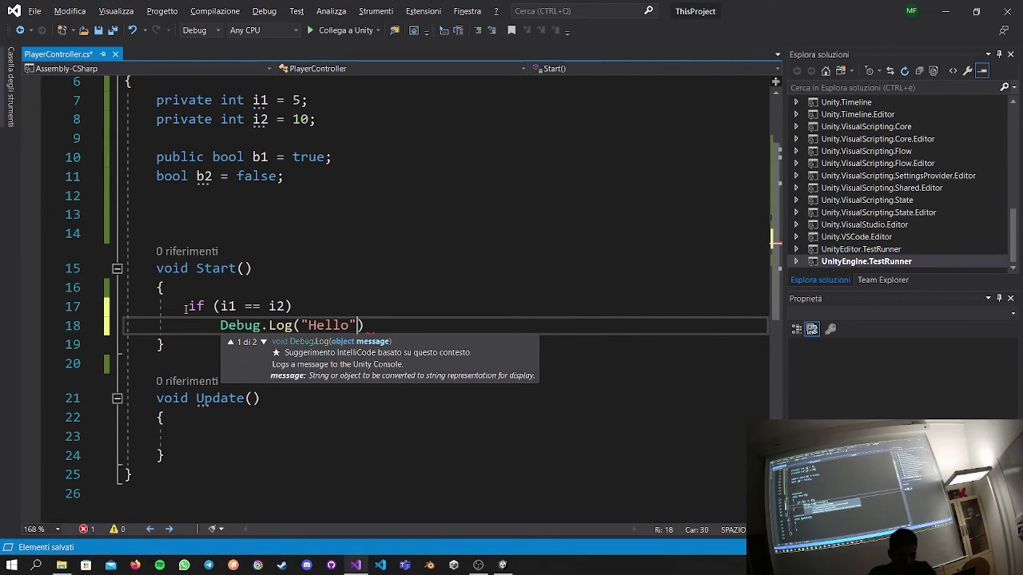
pyautogui.write(';')
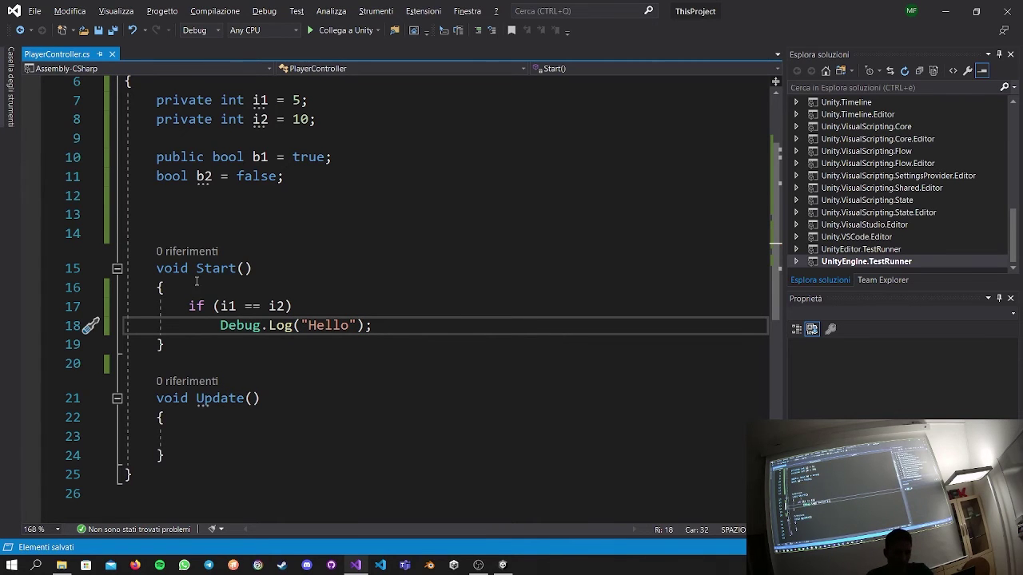
pyautogui.hotkey('ctrl', 's')
pyautogui.press('Return')
# Select the if block for copying and open a blank line below it.
pyautogui.hotkey('shift', 'Up')
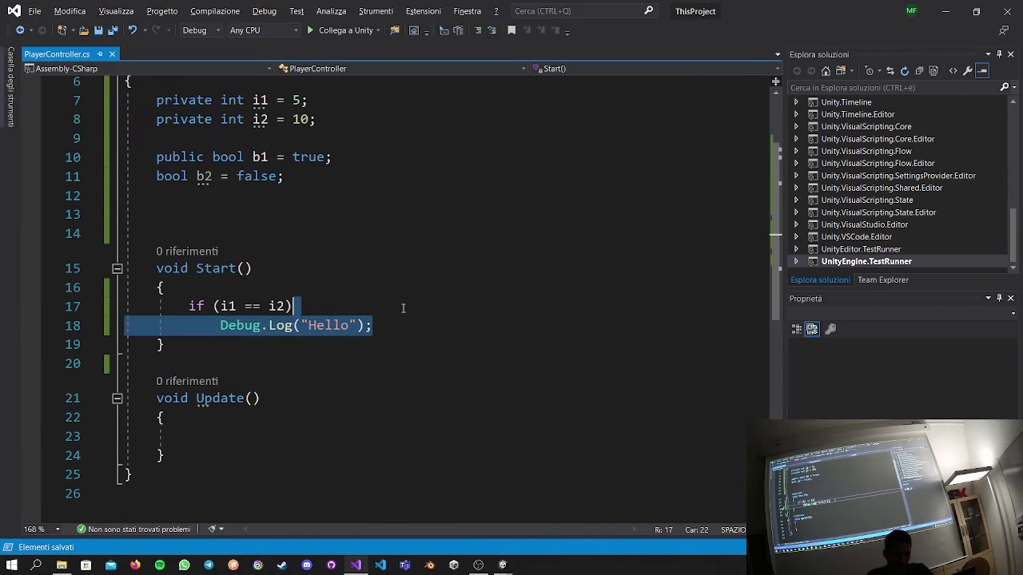
pyautogui.hotkey('shift', 'Up')
pyautogui.hotkey('ctrl', 'c')
pyautogui.click(422, 325)
pyautogui.press('Return')
pyautogui.press('Return')
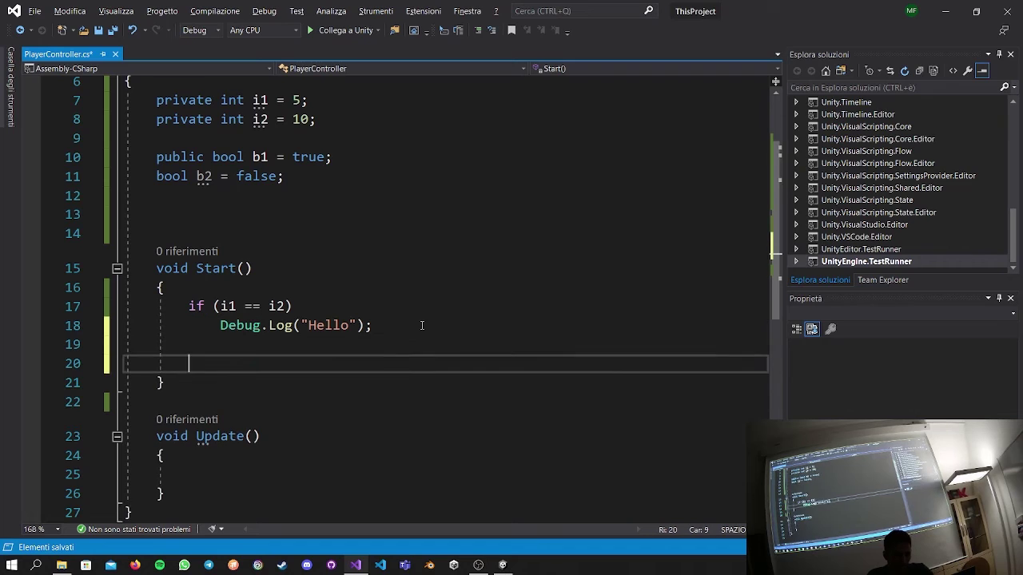
# Paste a second copy of the if block and wrap both ifs' log lines in braces.
pyautogui.hotkey('ctrl', 'v')
pyautogui.click(325, 306)
pyautogui.write('{')
pyautogui.press('Delete')
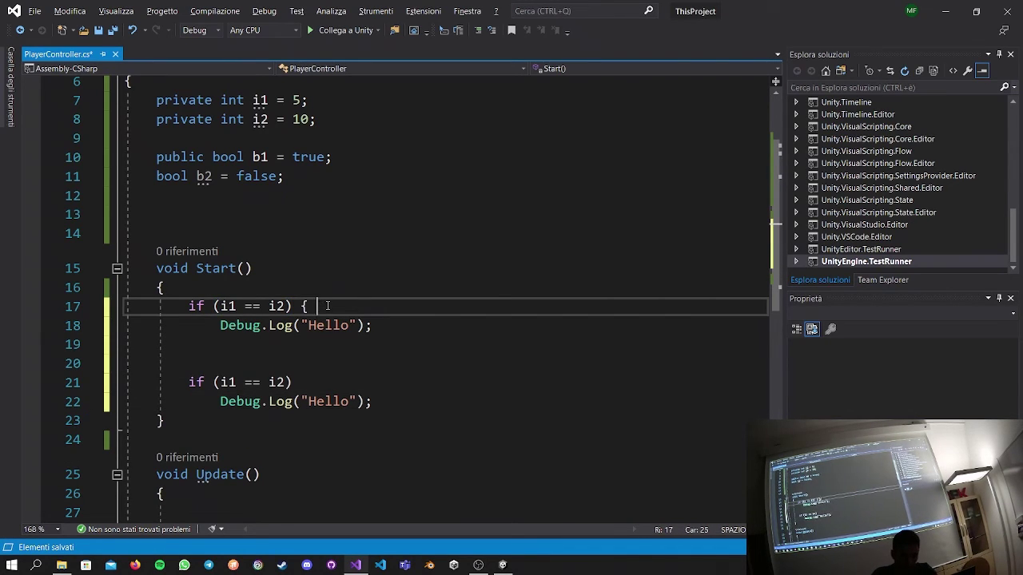
pyautogui.click(387, 325)
pyautogui.press('Return')
pyautogui.write('}')
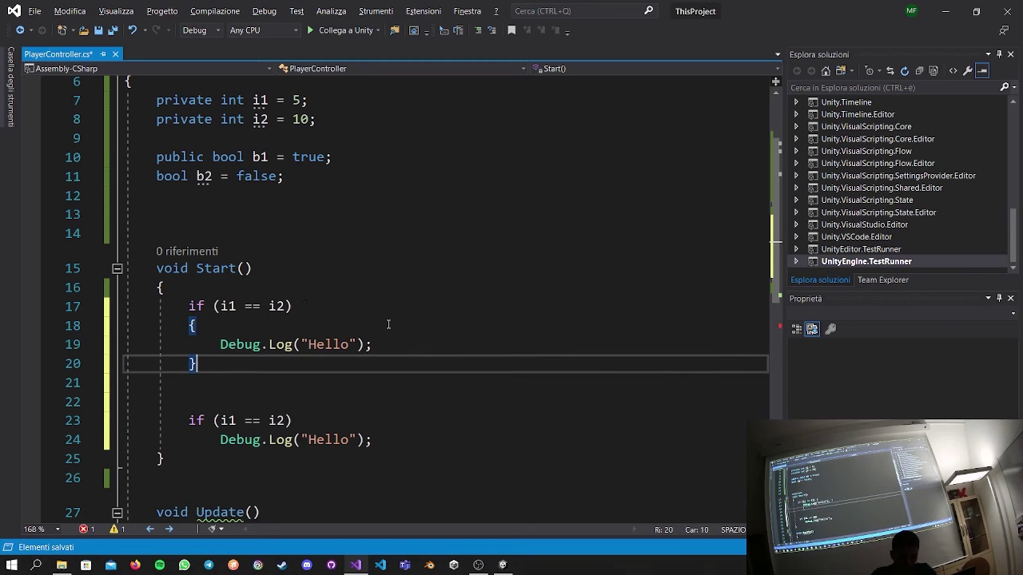
pyautogui.click(347, 420)
pyautogui.write('{')
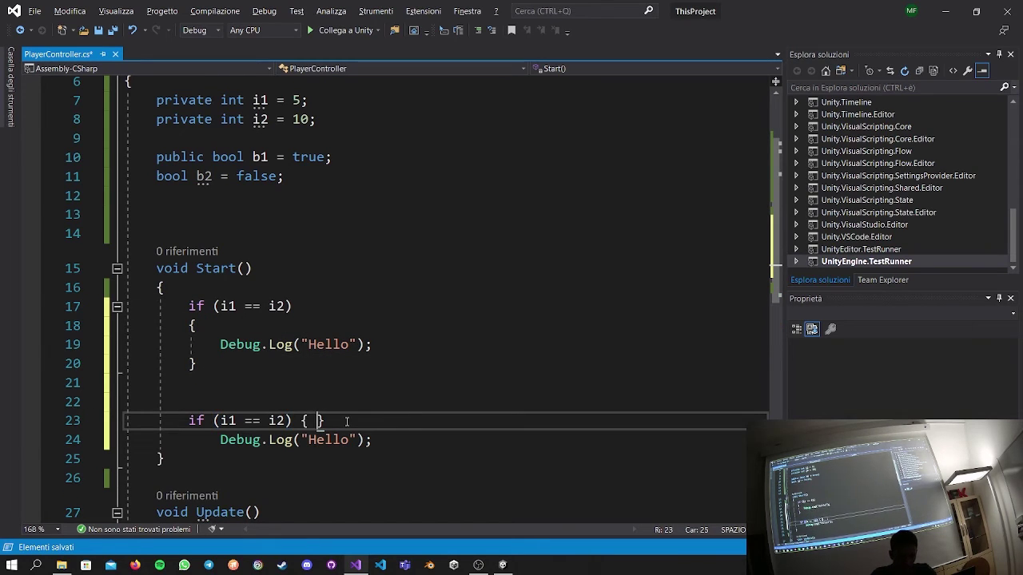
pyautogui.press('Delete')
pyautogui.click(392, 440)
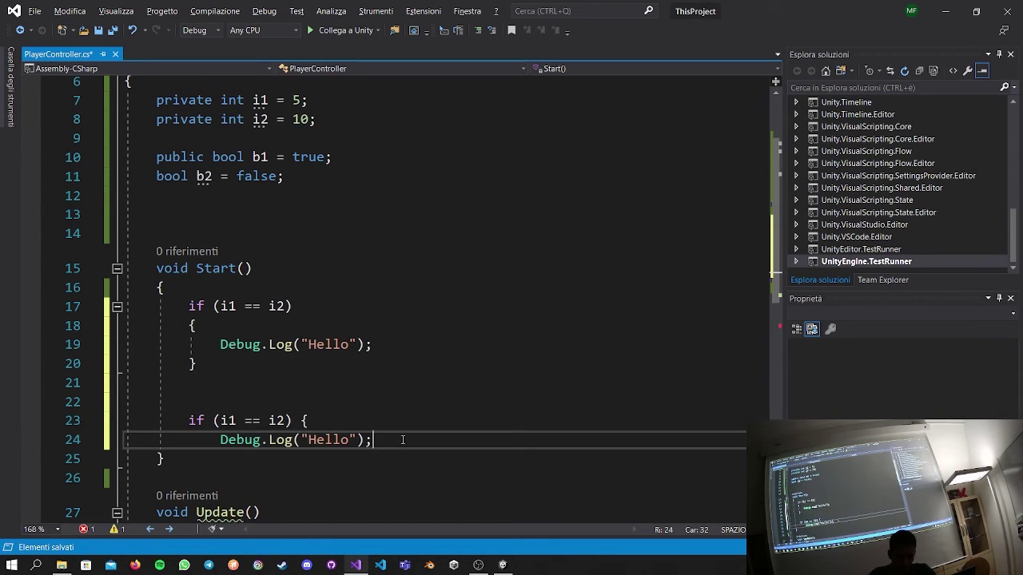
pyautogui.press('Return')
pyautogui.write('}')
# Change the second condition to i1 != i2 and its message to "I'm sad".
pyautogui.click(251, 420)
pyautogui.press('BackSpace')
pyautogui.write('!')
pyautogui.moveTo(307, 458); pyautogui.dragTo(359, 450)
pyautogui.doubleClick(327, 458)
pyautogui.write("I'm sa")
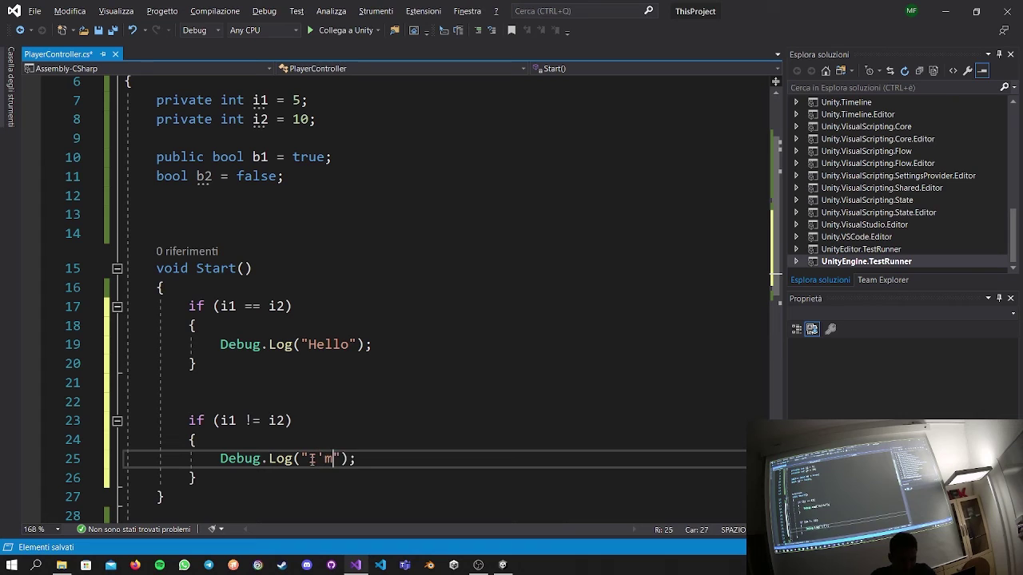
pyautogui.write('d')
pyautogui.press('Down')
pyautogui.press('Down')
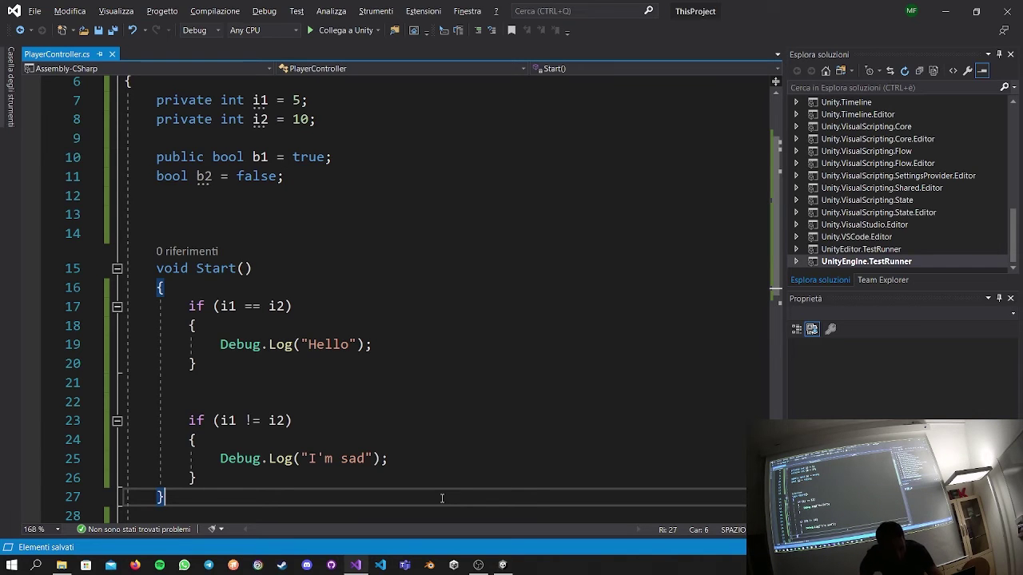
pyautogui.hotkey('alt', 'Tab')
# Play the scene, confirm only "I'm sad" is logged, then clear the Console and stop.
pyautogui.click(491, 38)
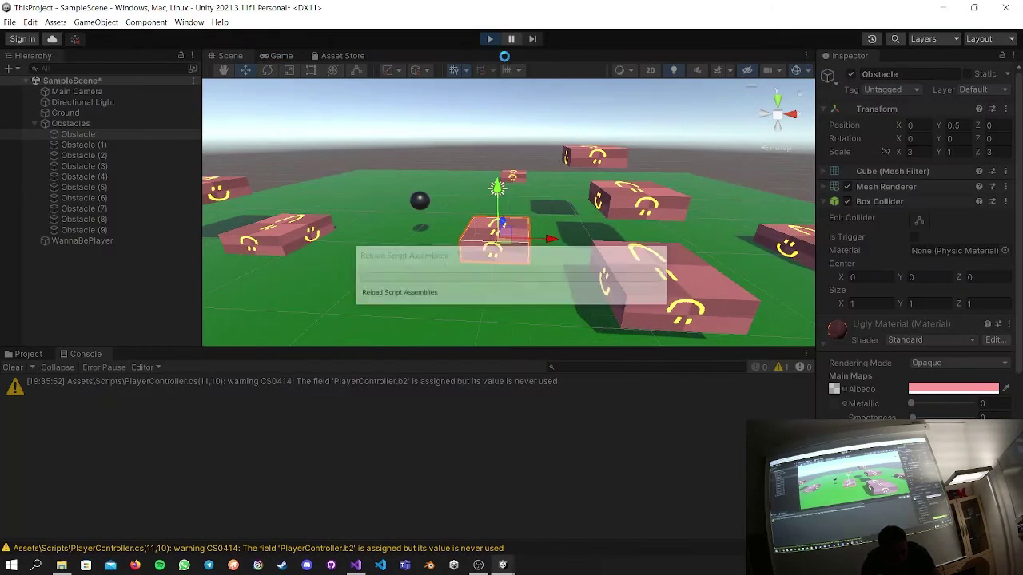
pyautogui.hotkey('alt', 'Tab')
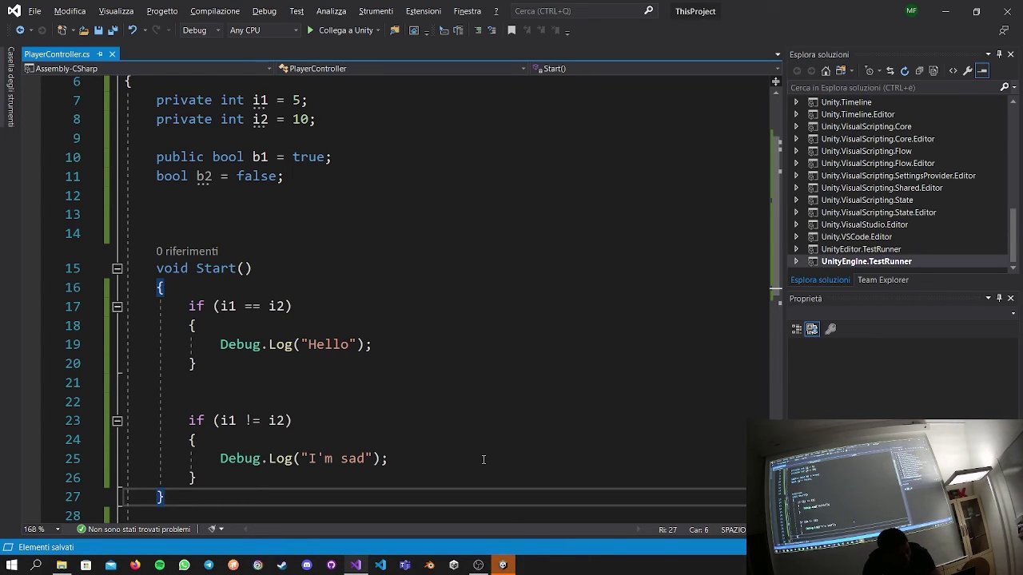
pyautogui.hotkey('alt', 'Tab')
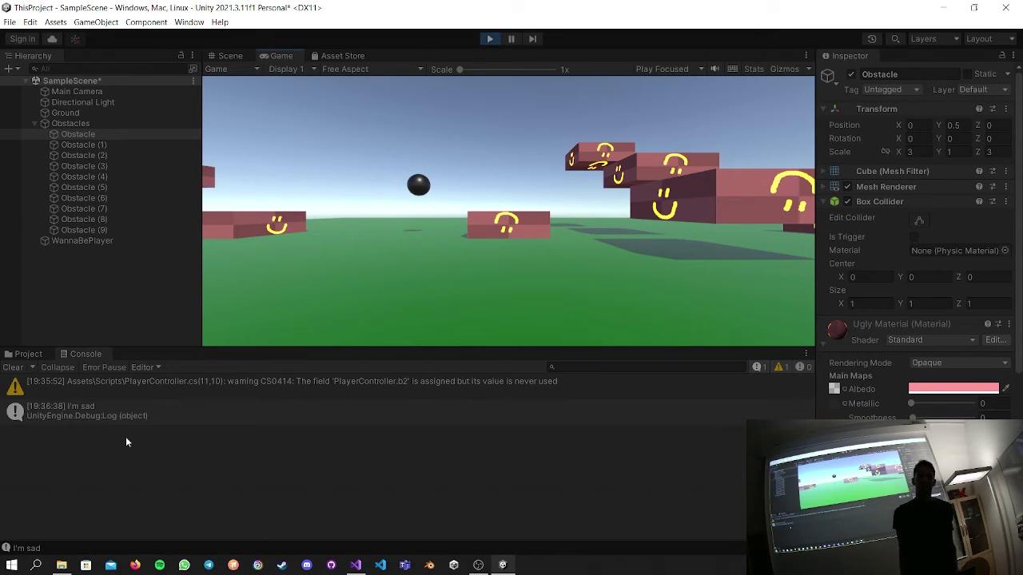
pyautogui.click(13, 367)
pyautogui.click(489, 38)
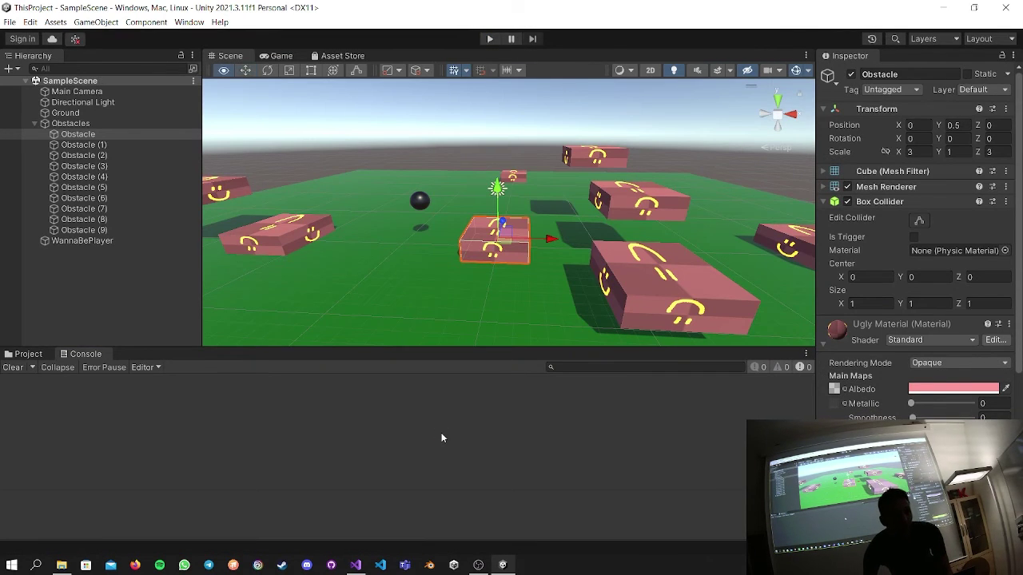
# Switch between Unity and Visual Studio, ending on PlayerController.cs with its two if checks.
pyautogui.hotkey('alt', 'Tab')
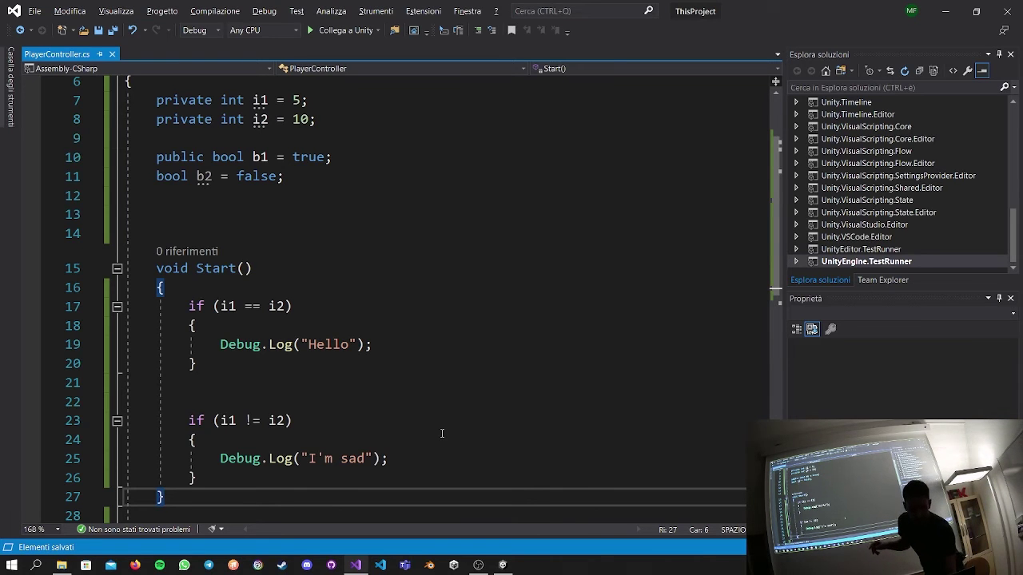
pyautogui.hotkey('alt', 'Tab')
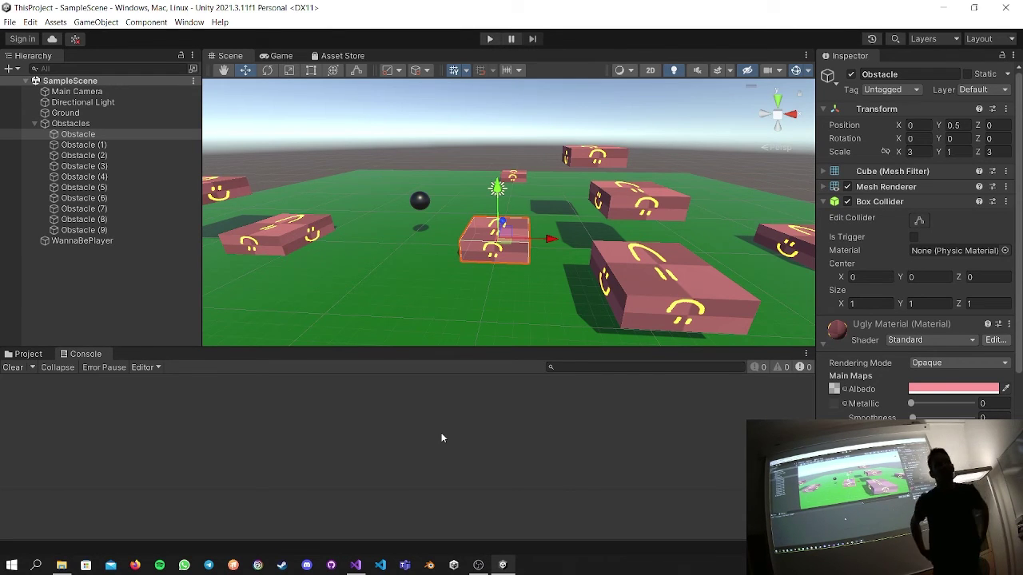
pyautogui.hotkey('alt', 'Tab')
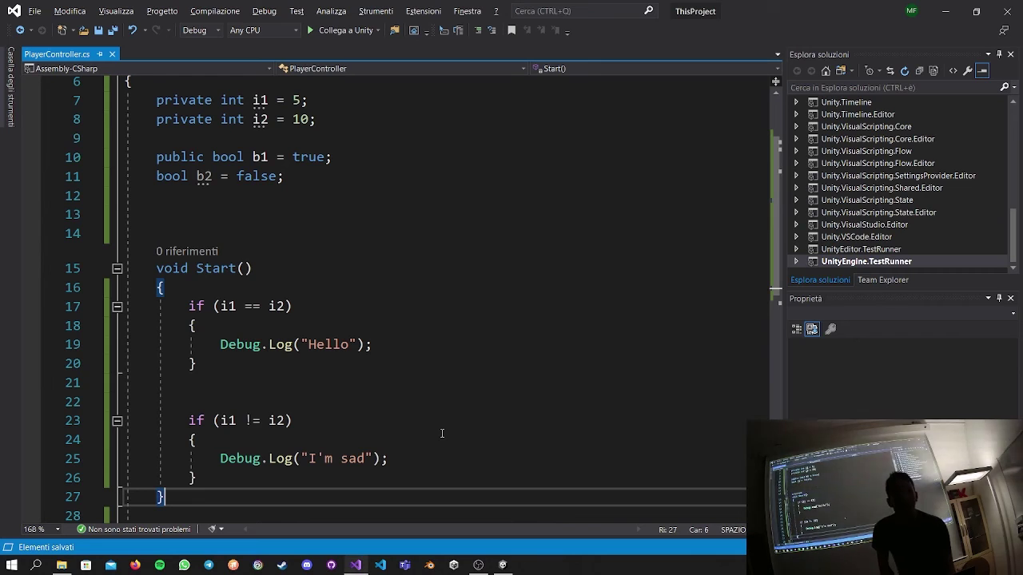
pyautogui.click(298, 344)
pyautogui.write('eRROR')
pyautogui.press('BackSpace')
pyautogui.press('BackSpace')
pyautogui.press('BackSpace')
pyautogui.press('BackSpace')
pyautogui.press('BackSpace')
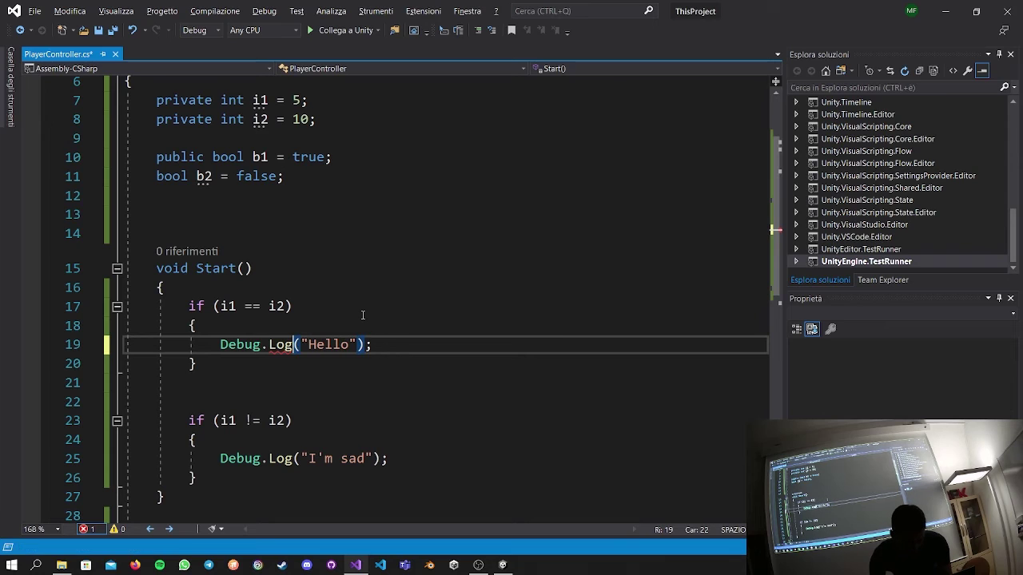
pyautogui.write('Error')
pyautogui.click(362, 315)
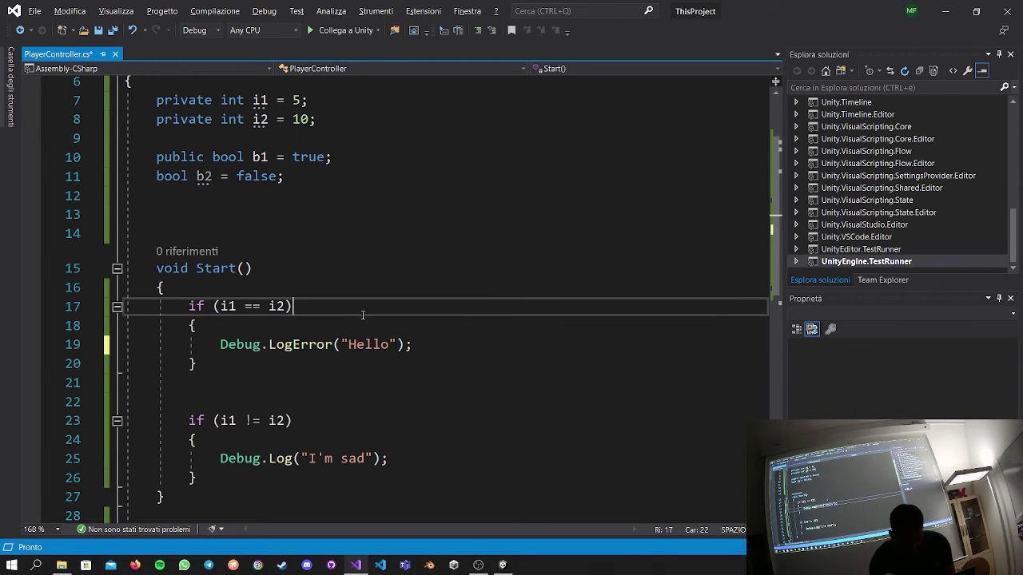
pyautogui.hotkey('ctrl', 's')
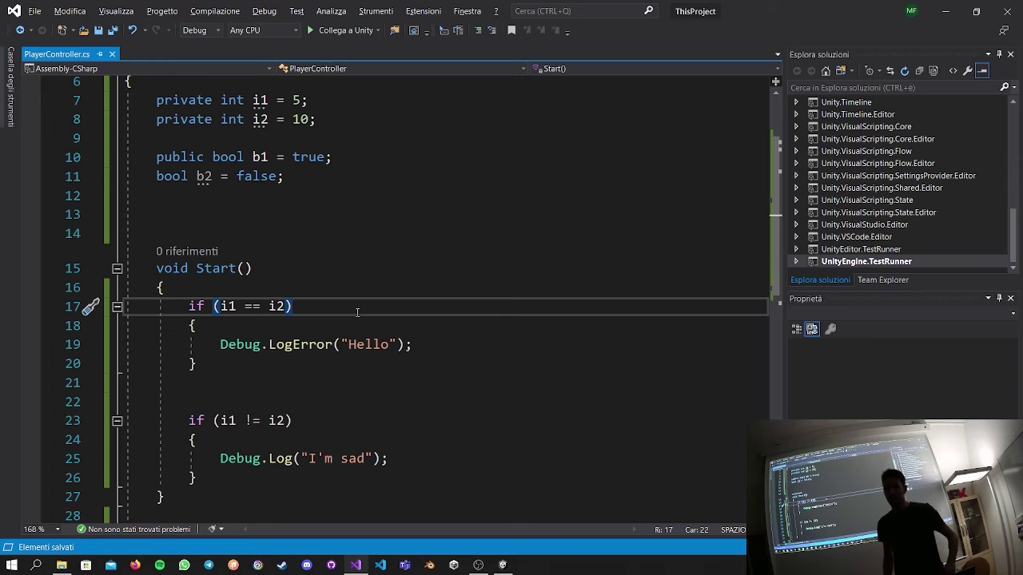
pyautogui.hotkey('ctrl', 'z')
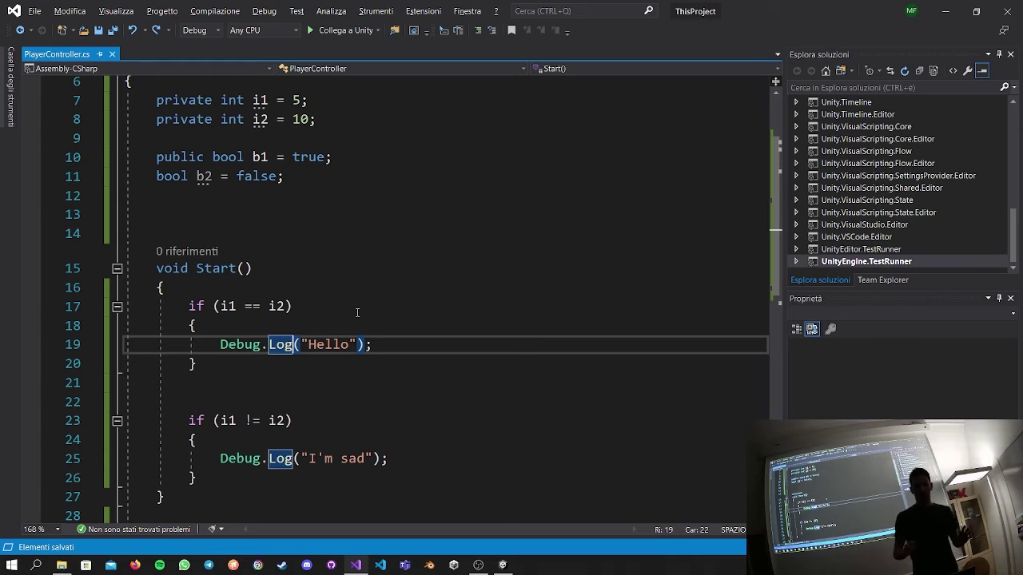
pyautogui.keyDown('ctrl'); pyautogui.scroll(-2, 244, 176); pyautogui.keyUp('ctrl')
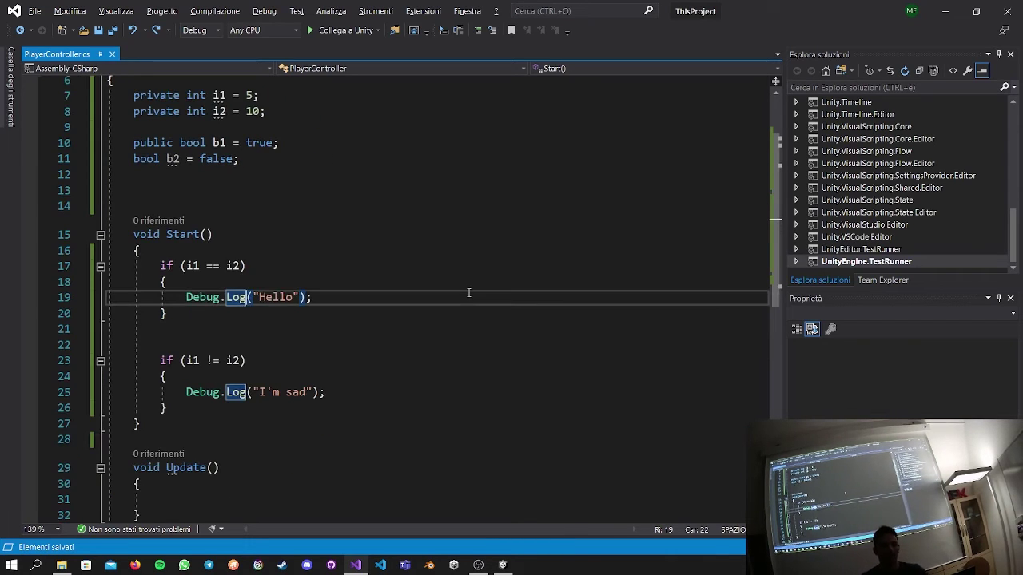
# Delete the field declarations and Start's two if blocks, save, then begin 'if (Input.Get' in Update.
pyautogui.scroll(2, 244, 176)
pyautogui.moveTo(333, 268); pyautogui.dragTo(329, 180)
pyautogui.press('Delete')
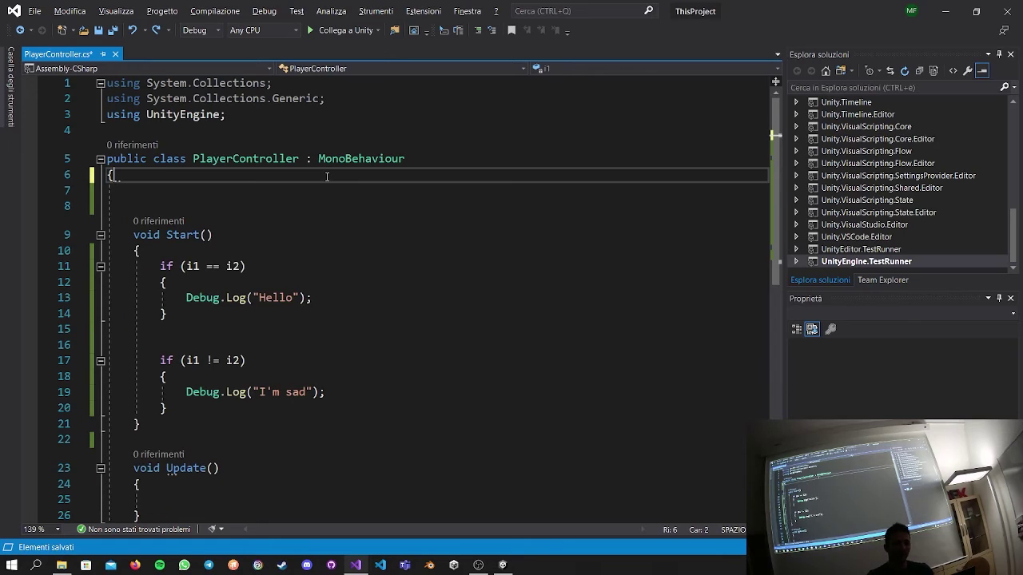
pyautogui.moveTo(250, 394); pyautogui.dragTo(302, 229)
pyautogui.press('Delete')
pyautogui.hotkey('ctrl', 's')
pyautogui.click(170, 323)
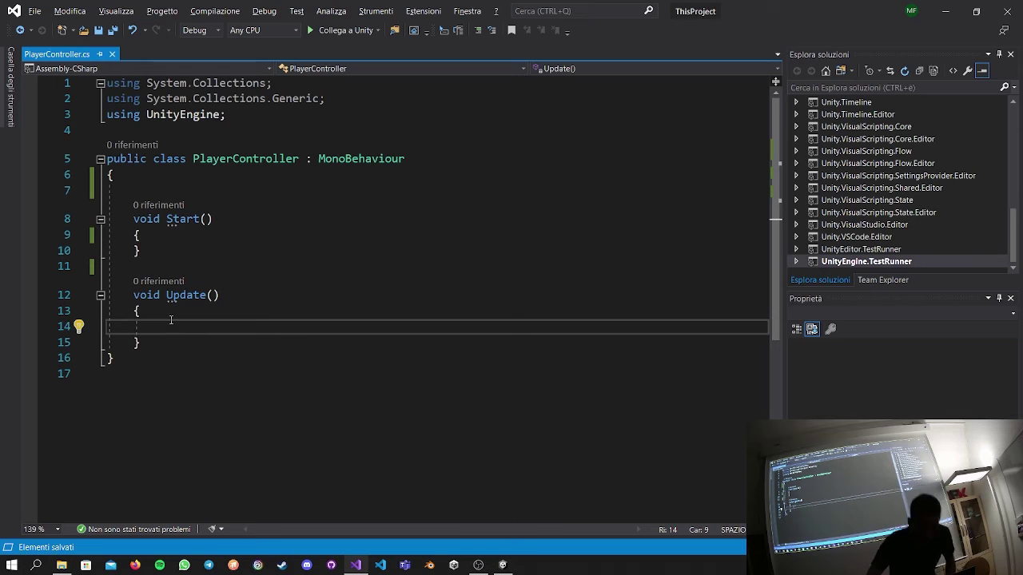
pyautogui.write('if ')
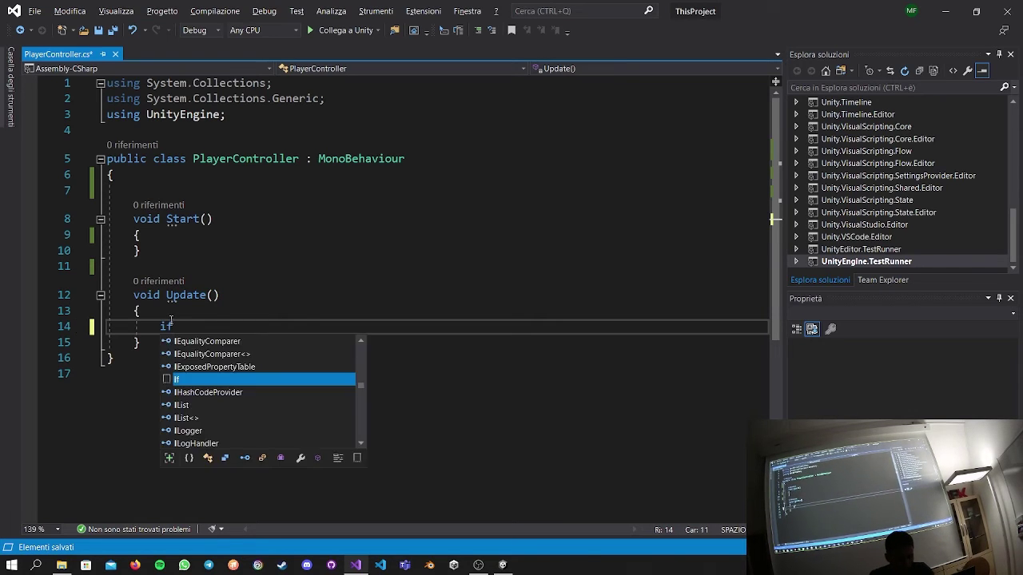
pyautogui.write('(Input.')
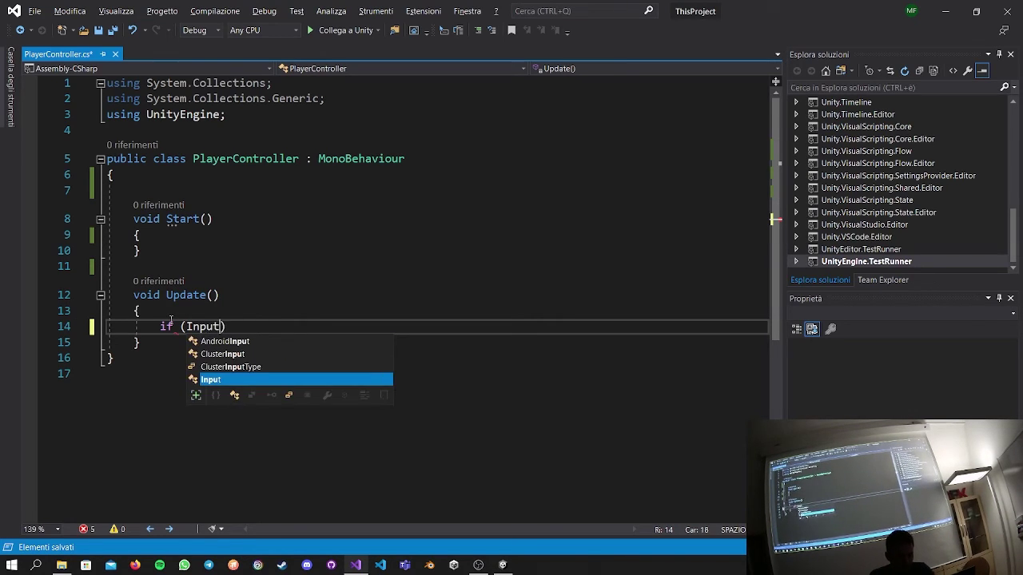
pyautogui.write('Get')
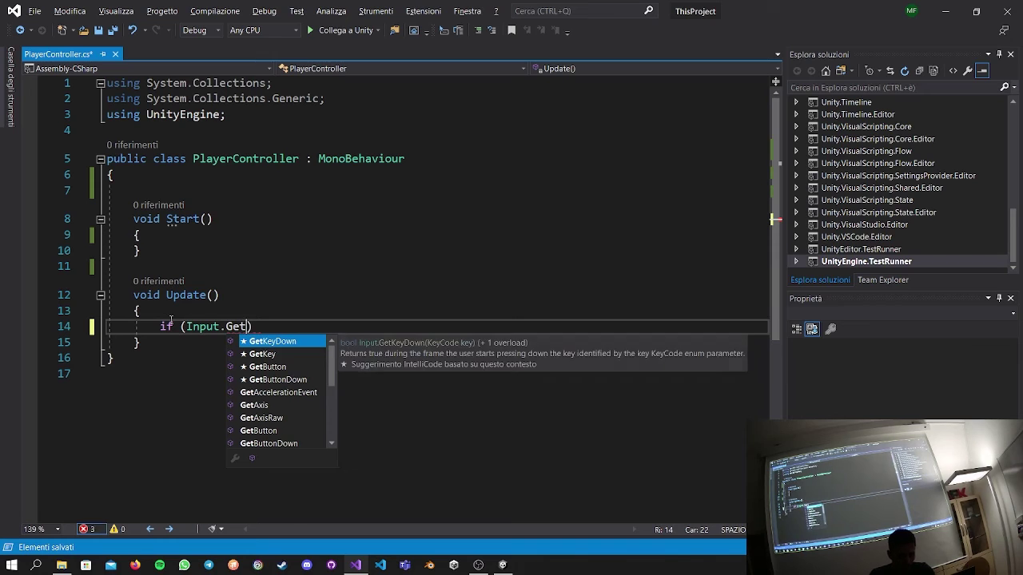
# Complete Update's condition as if (Input.GetKeyDown(KeyCode.Space)).
pyautogui.press('Tab')
pyautogui.write('("')
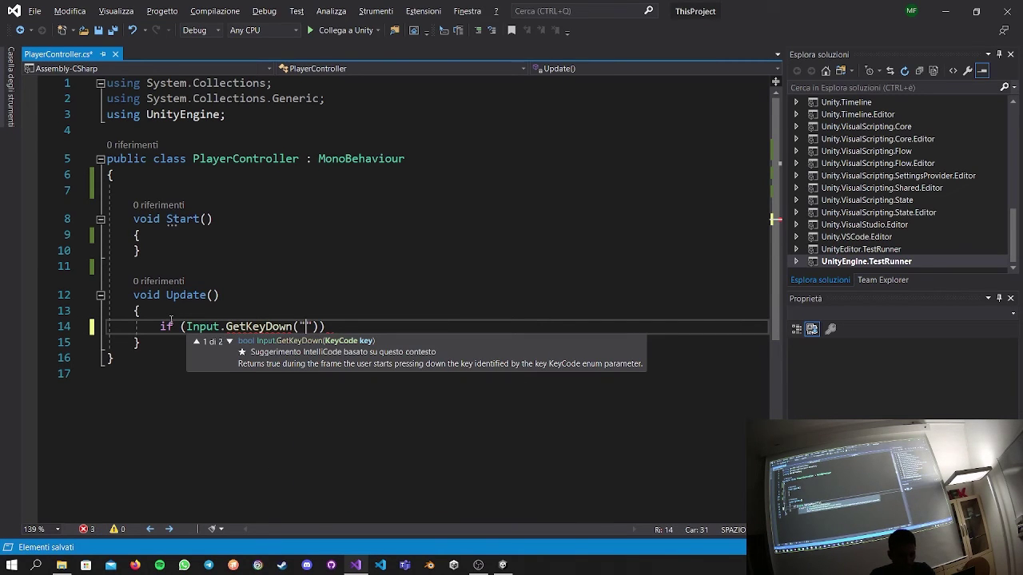
pyautogui.press('BackSpace')
pyautogui.write('Key')
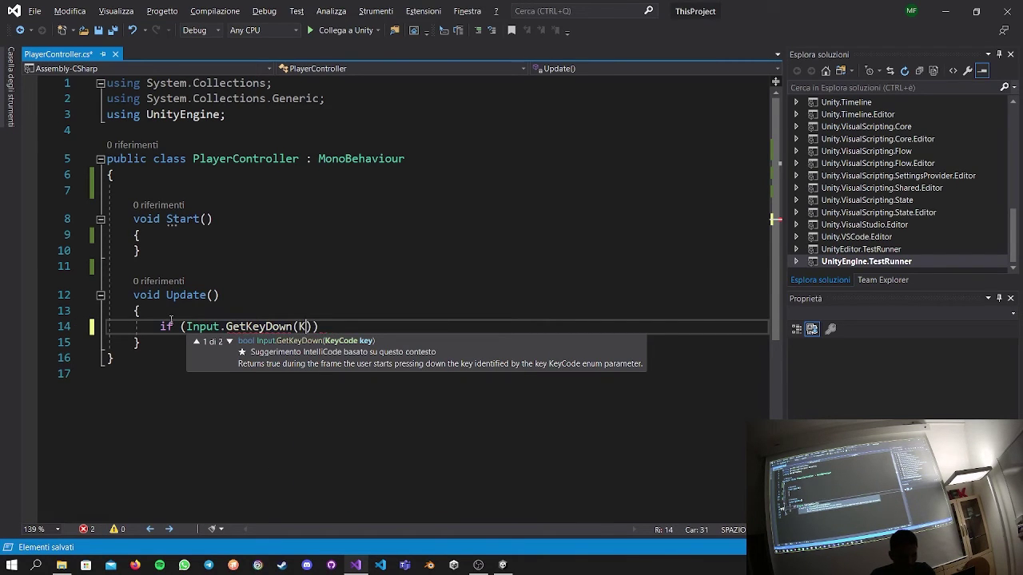
pyautogui.write('co')
pyautogui.press('Tab')
pyautogui.write('.sa')
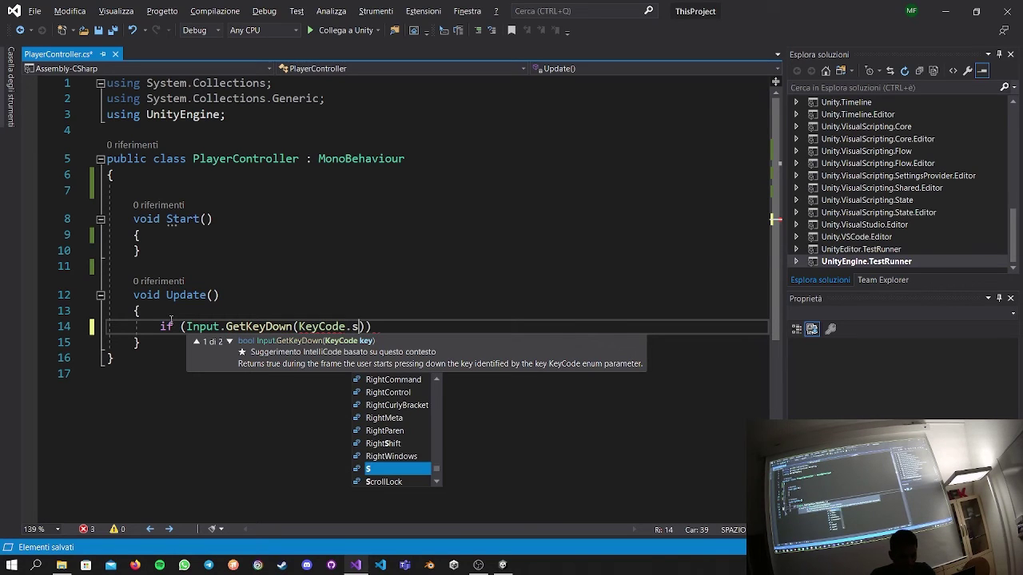
pyautogui.press('BackSpace')
pyautogui.press('BackSpace')
pyautogui.write('sp')
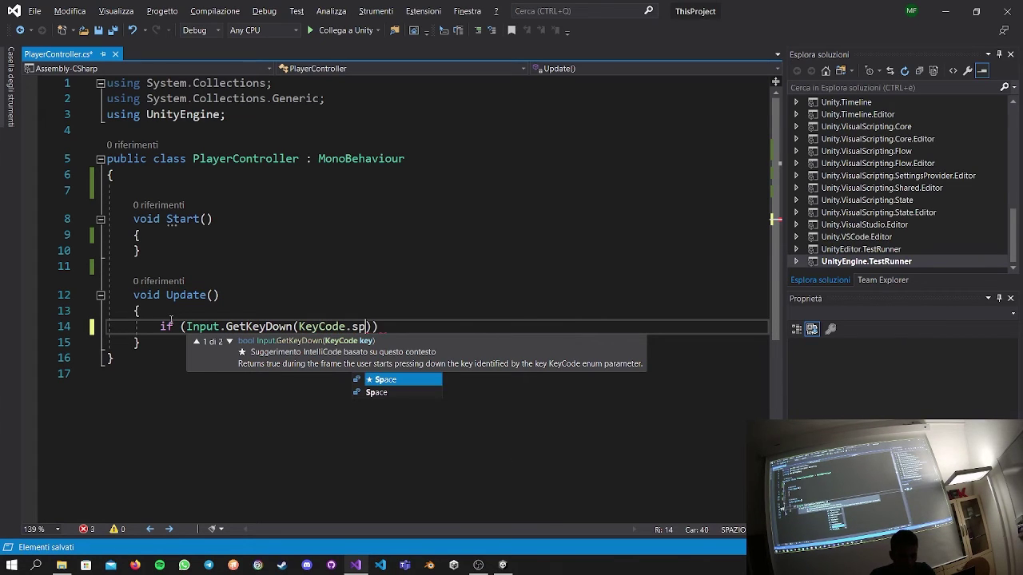
pyautogui.press('Tab')
pyautogui.write('))')
# Add a new line under the Space check and a blank line at the top of the class.
pyautogui.press('Return')
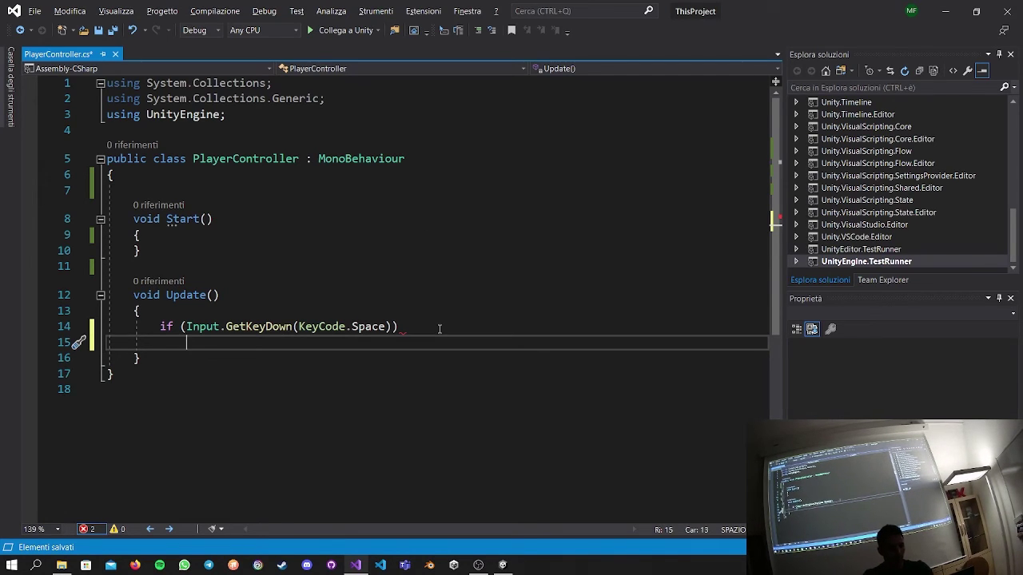
pyautogui.press('Return')
pyautogui.press('Up')
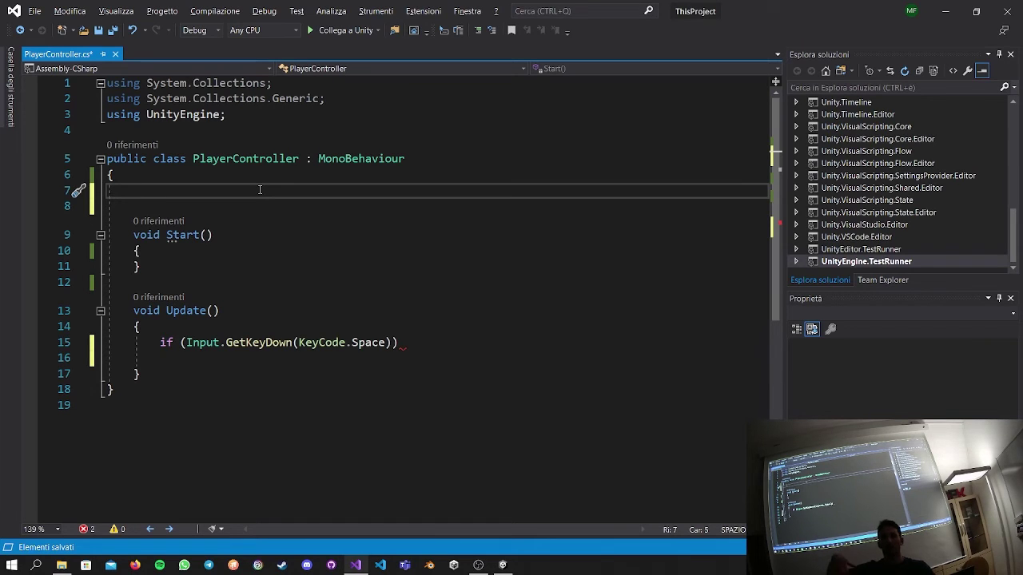
# Declare a private Rigidbody rb field at the top of the class.
pyautogui.write('Rigib')
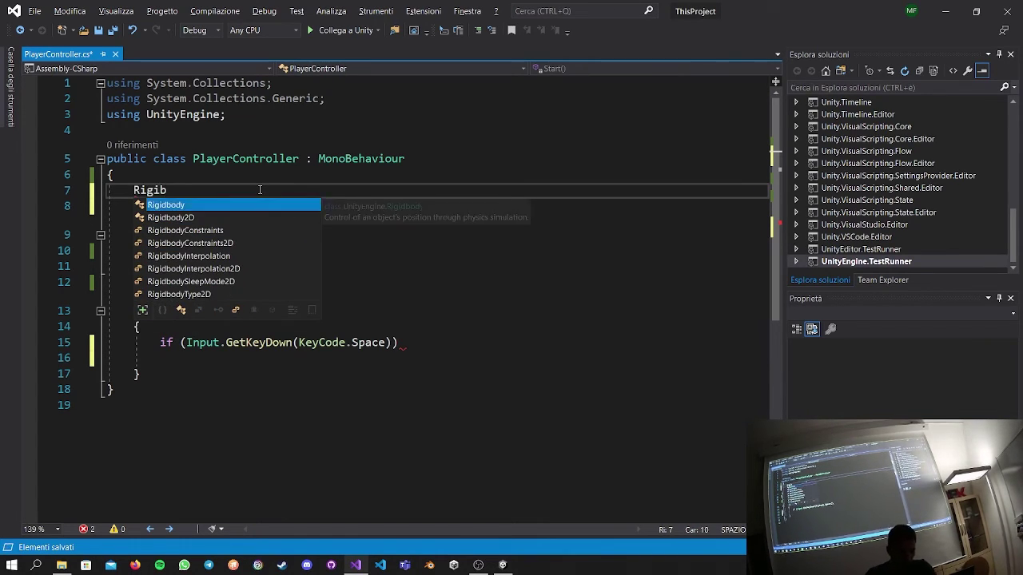
pyautogui.press('Tab')
pyautogui.write('rb;')
pyautogui.click(140, 266)
pyautogui.click(137, 190)
pyautogui.write('private')
# Assign rb = GetComponent<Rigidbody>(); inside Start.
pyautogui.click(170, 247)
pyautogui.press('Return')
pyautogui.write('rb')
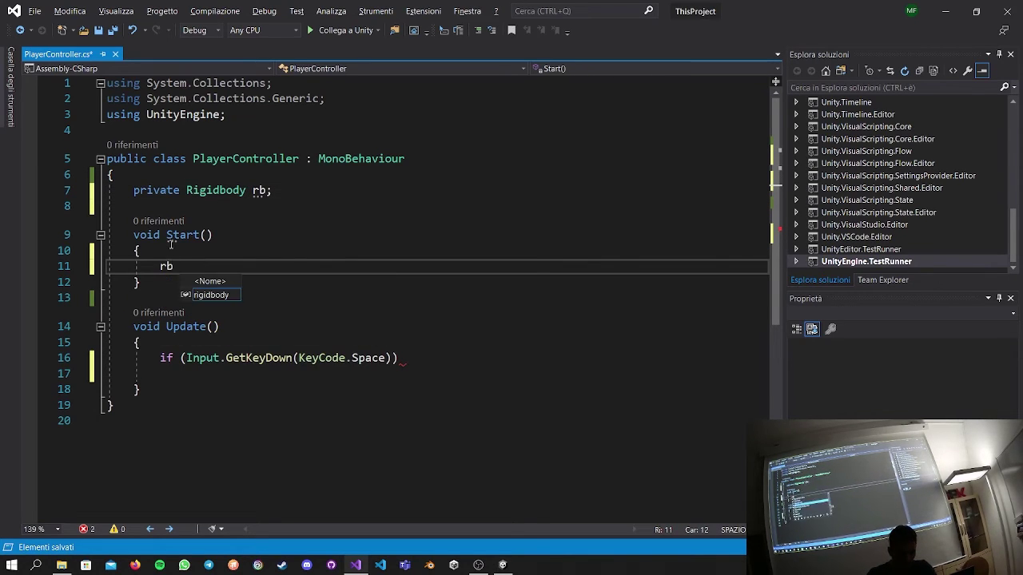
pyautogui.write(' = GetC')
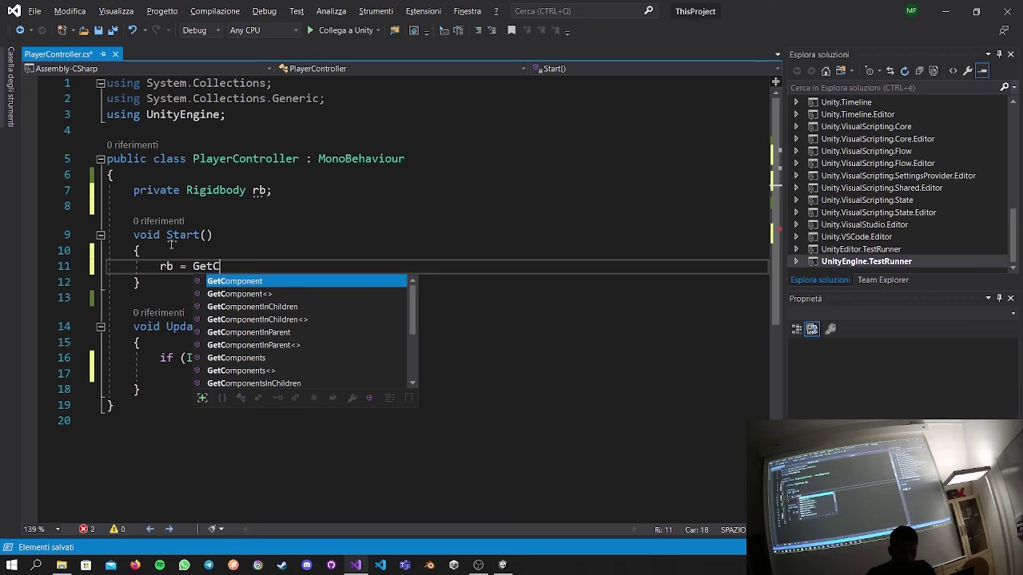
pyautogui.write('omponent<Rigidbody>')
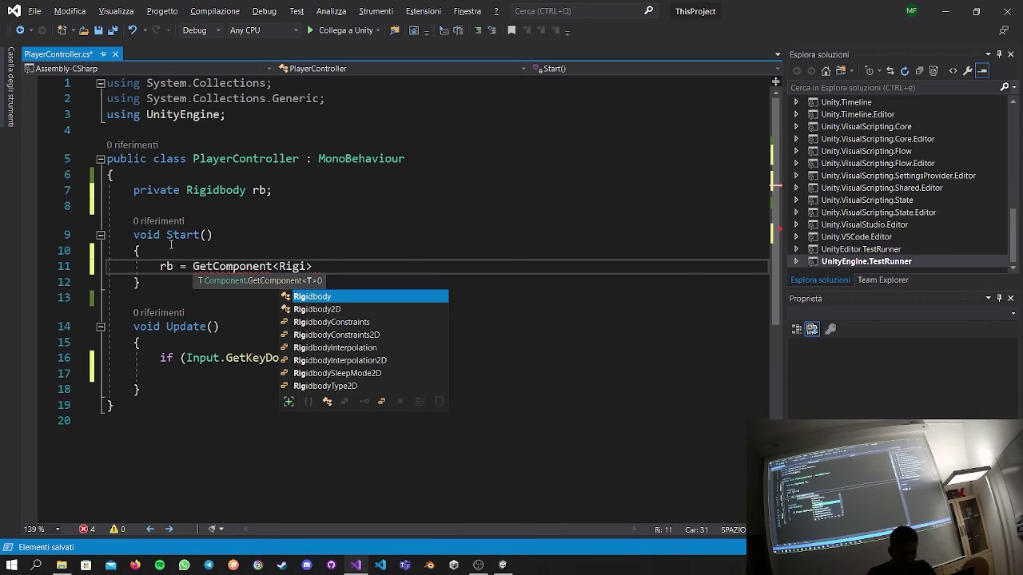
pyautogui.write('();')
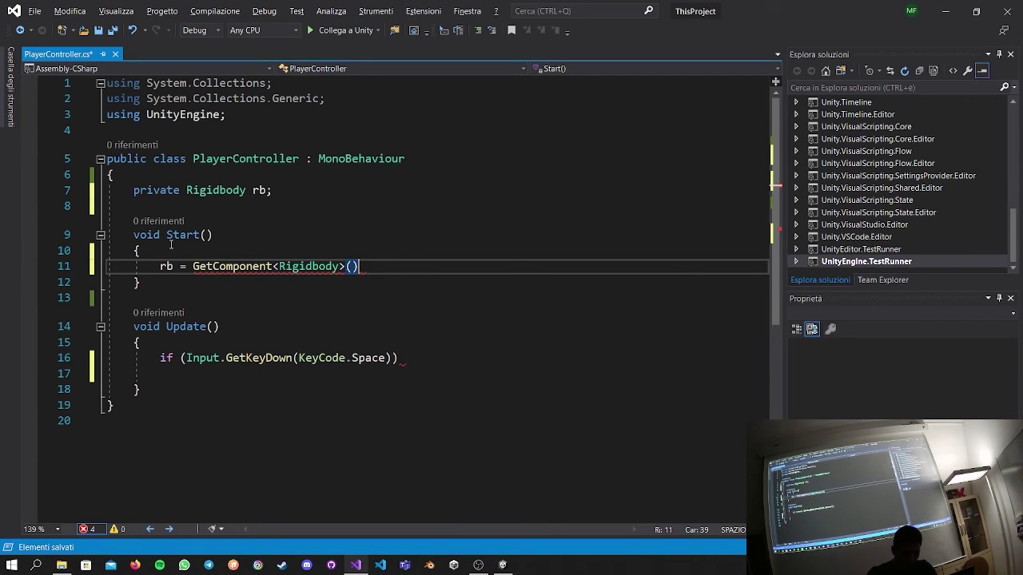
# Call rb.AddForce() with empty arguments under the Space check in Update.
pyautogui.click(368, 374)
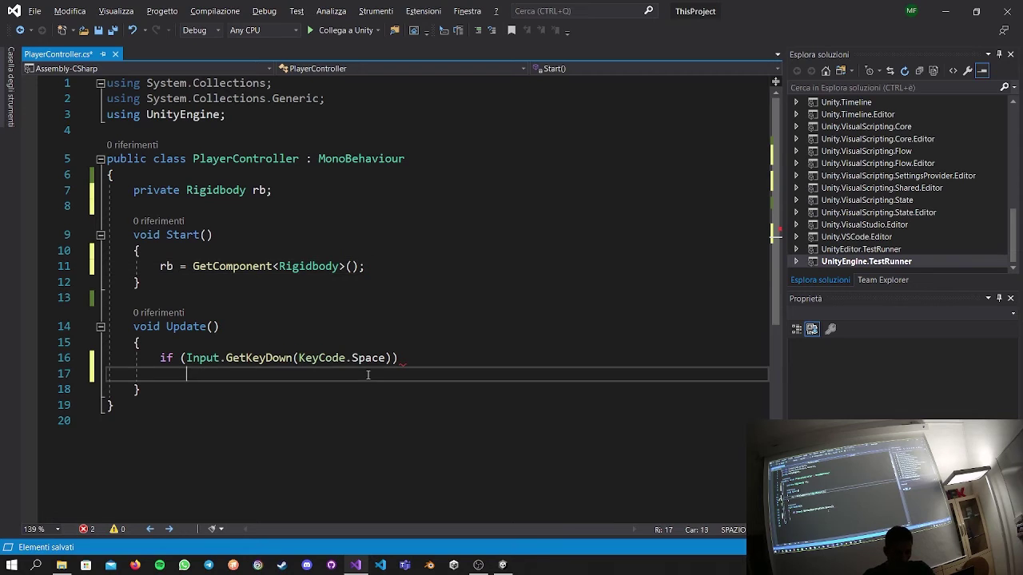
pyautogui.write('rb.add')
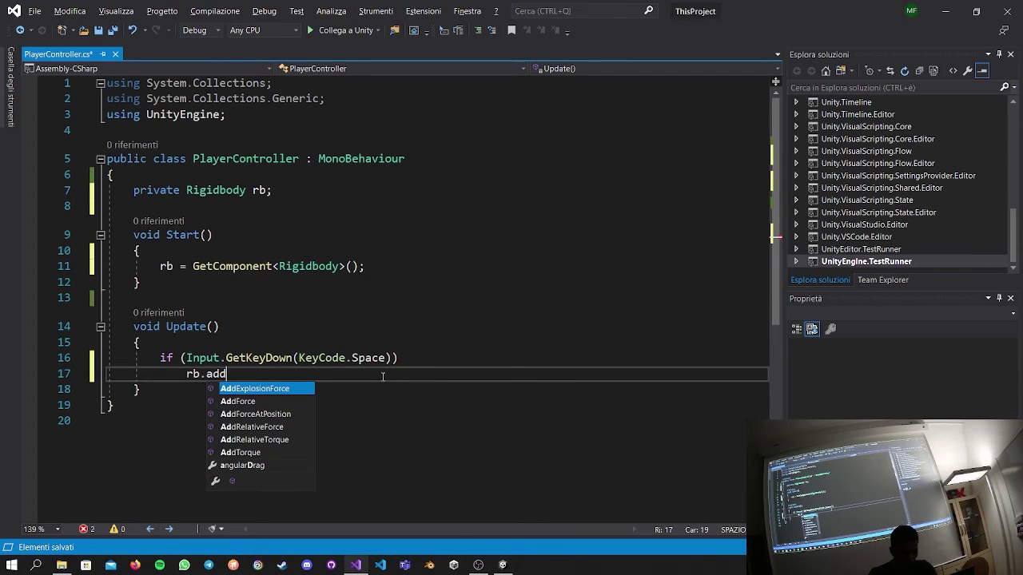
pyautogui.press('Tab')
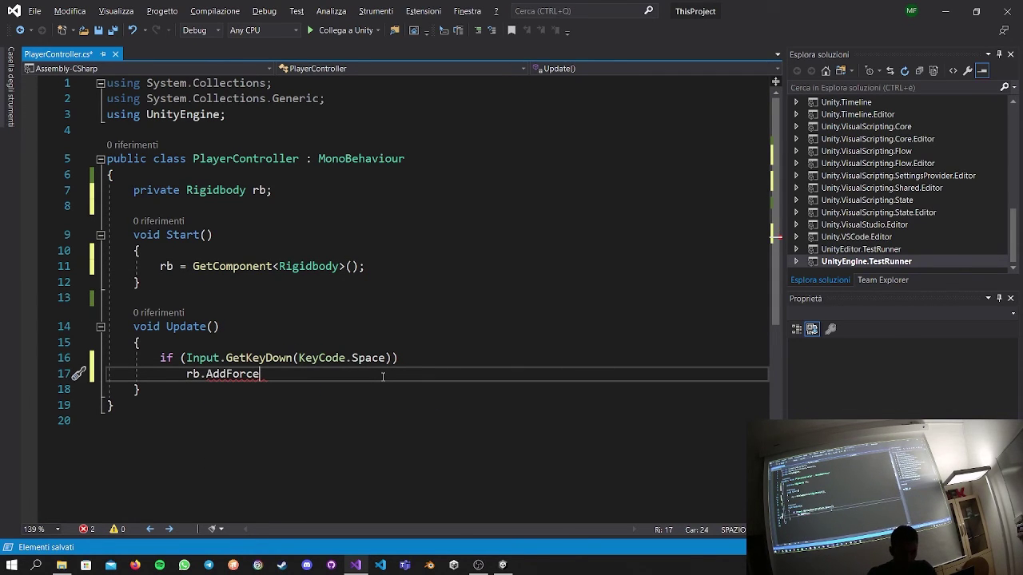
pyautogui.write('(')
pyautogui.write('10')
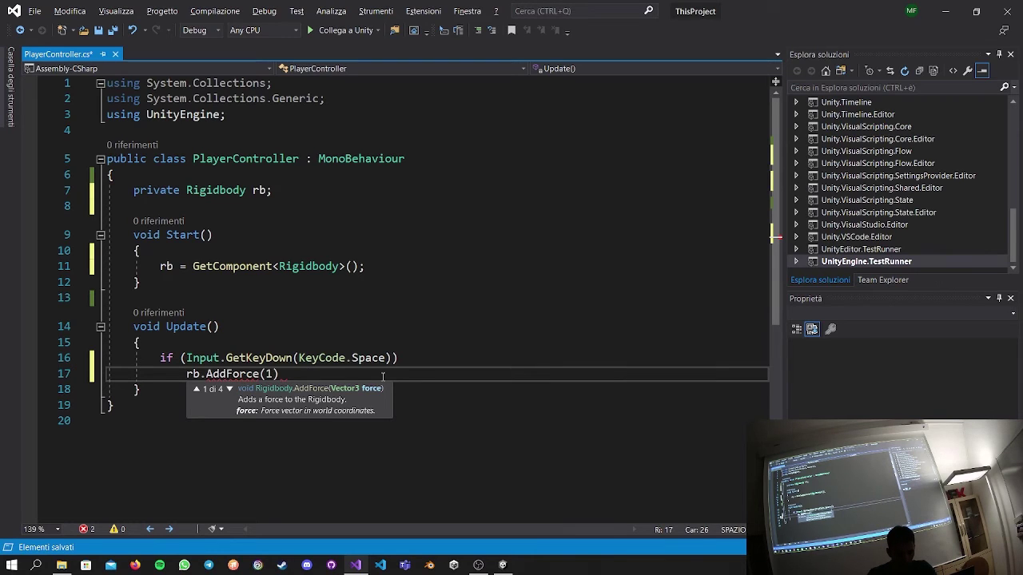
pyautogui.press('BackSpace')
pyautogui.press('BackSpace')
pyautogui.click(287, 179)
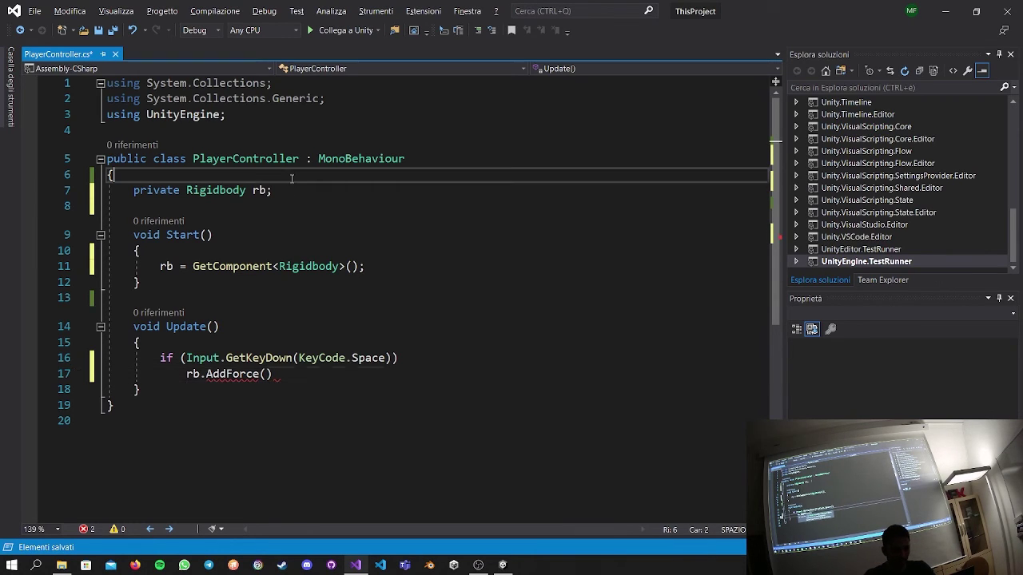
# Add the declaration public int jumpHeight; on a new line above the rb field.
pyautogui.press('Return')
pyautogui.click(288, 178)
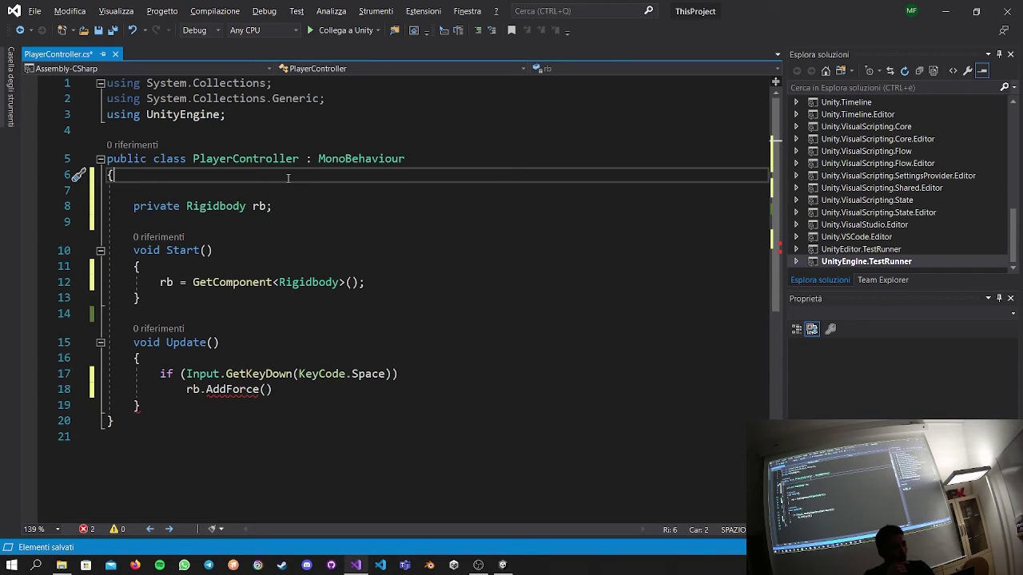
pyautogui.click(254, 192)
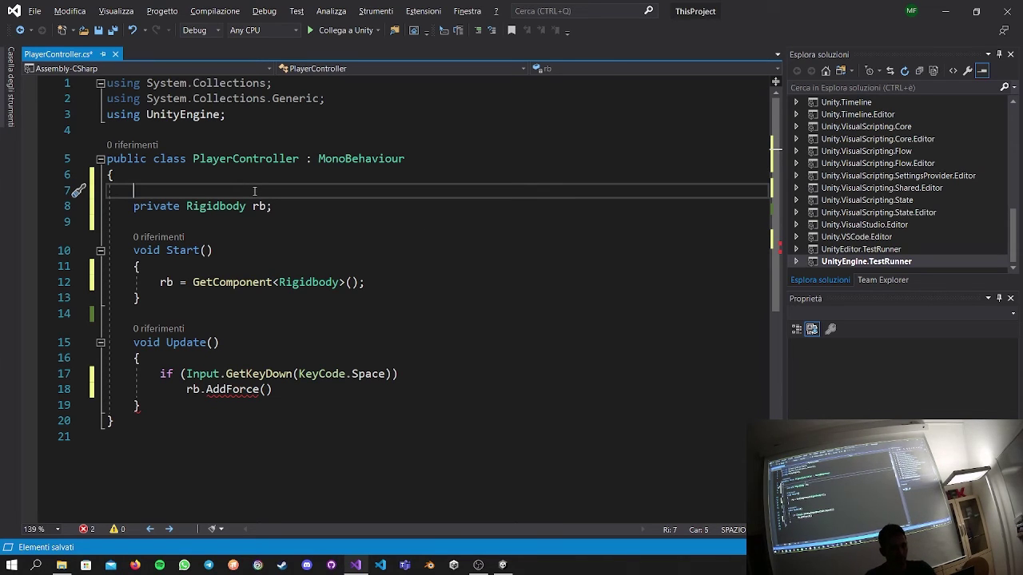
pyautogui.press('Return')
pyautogui.press('Up')
pyautogui.write('publu')
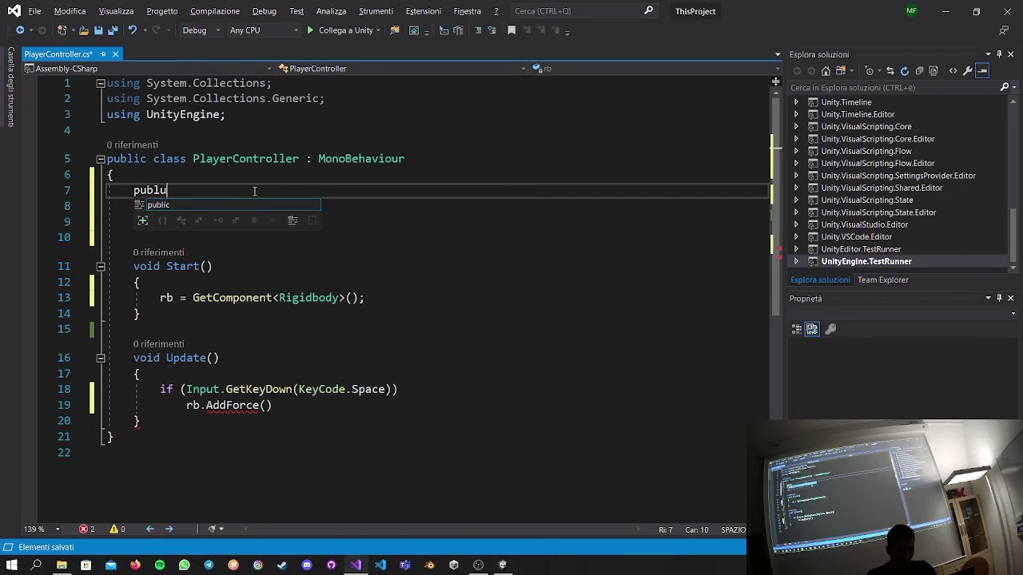
pyautogui.press('BackSpace')
pyautogui.write('ic ')
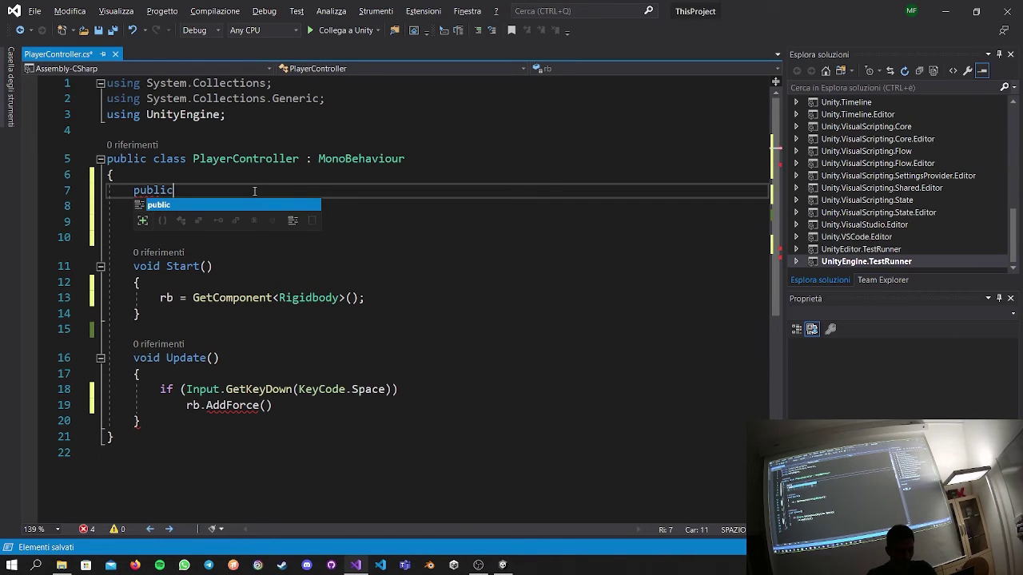
pyautogui.write('i')
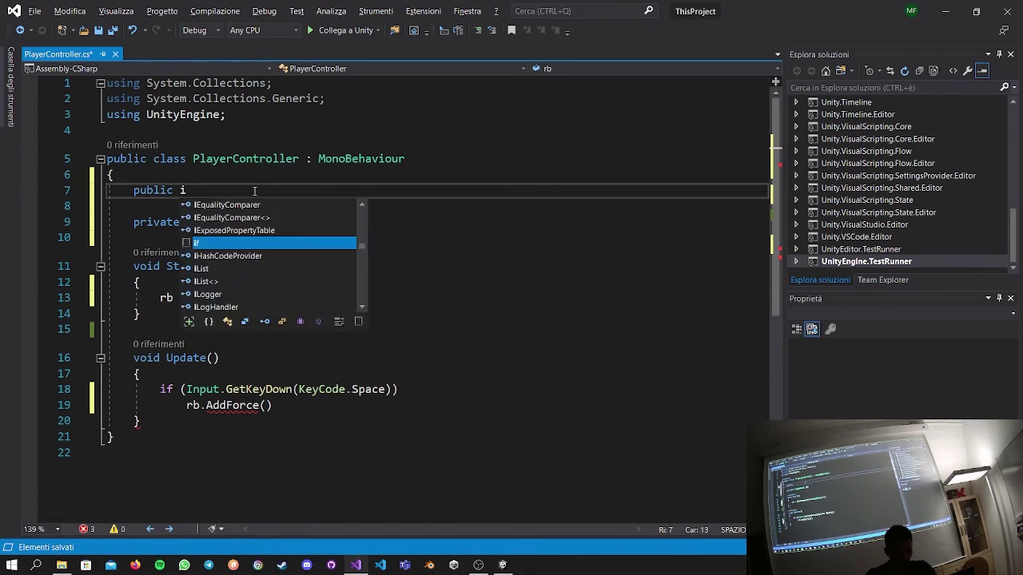
pyautogui.write('nt forc')
pyautogui.press('BackSpace')
pyautogui.press('BackSpace')
pyautogui.press('BackSpace')
pyautogui.press('BackSpace')
pyautogui.write('ju')
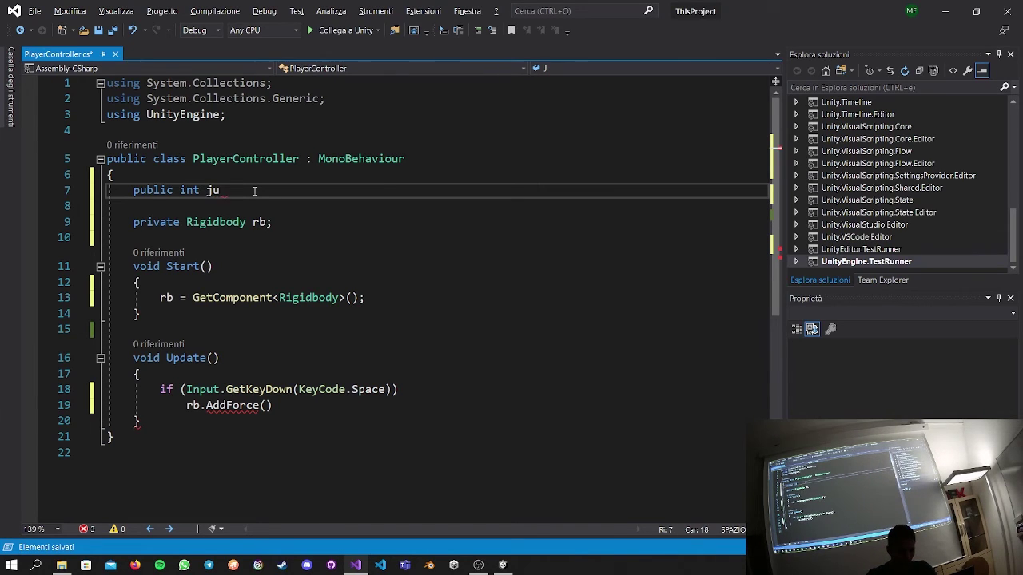
pyautogui.write('mpHeight;')
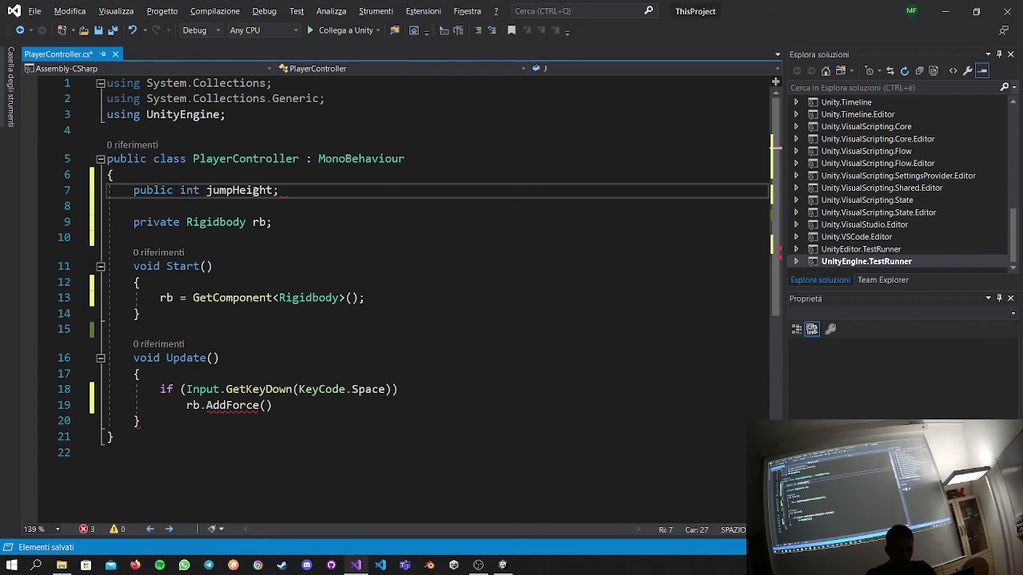
# Pass 100 * jumpHeight as the AddForce argument.
pyautogui.click(266, 405)
pyautogui.write('100 ')
pyautogui.write('é hu')
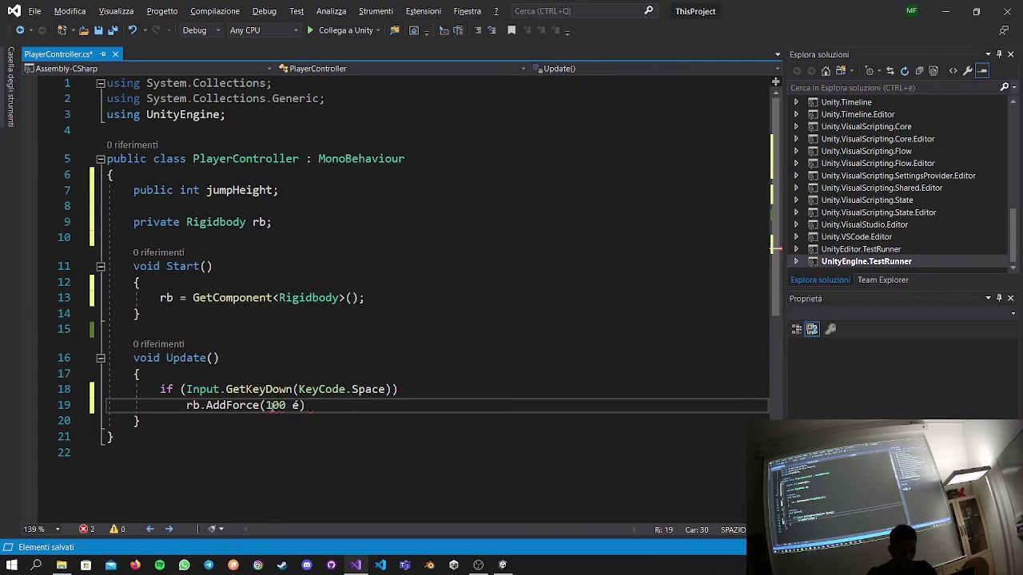
pyautogui.press('BackSpace')
pyautogui.press('BackSpace')
pyautogui.press('BackSpace')
pyautogui.press('BackSpace')
pyautogui.write('* jum')
pyautogui.press('Tab')
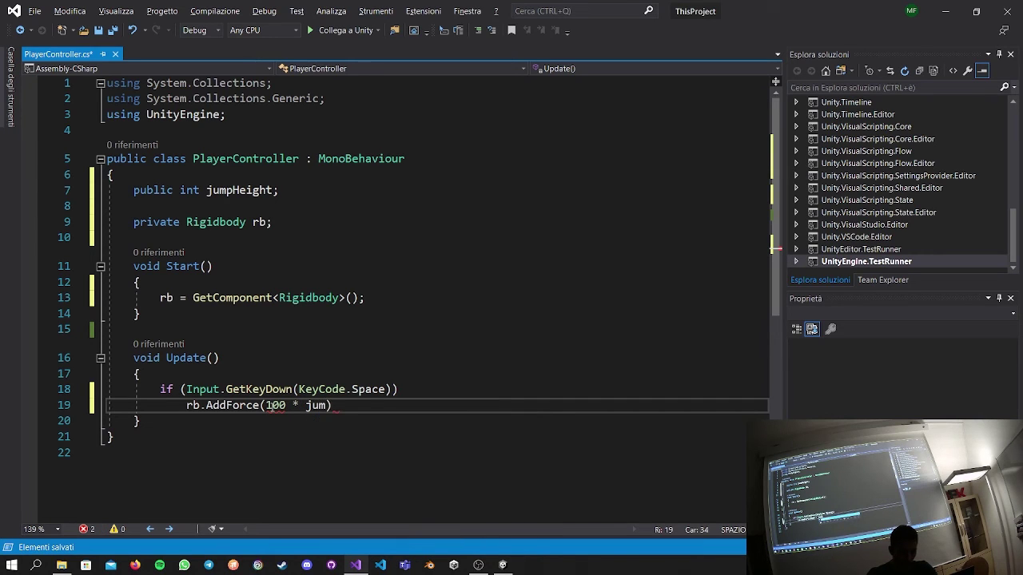
pyautogui.write(');')
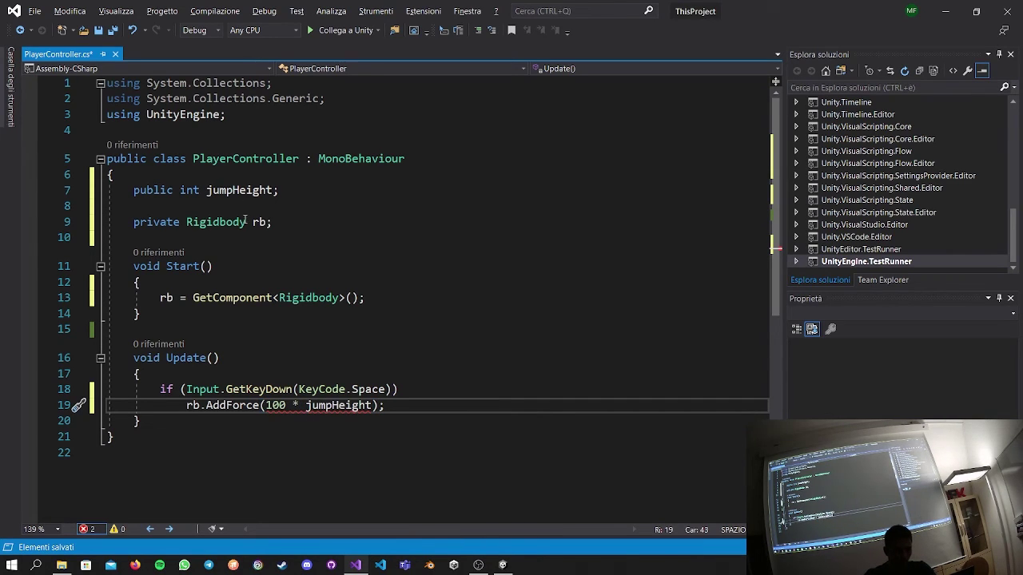
# Give jumpHeight a default value of 3 in its declaration.
pyautogui.click(273, 190)
pyautogui.write('= 3;')
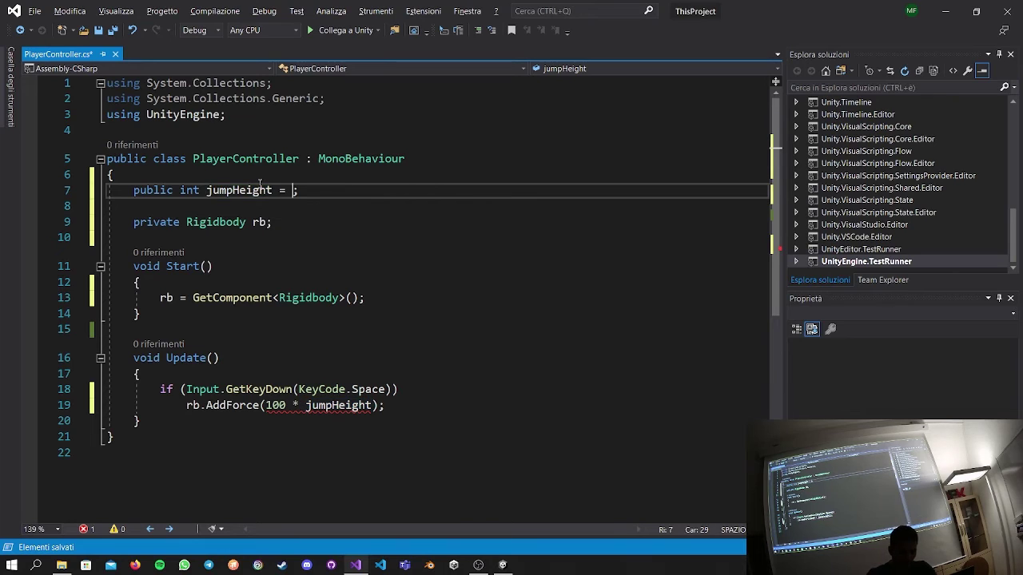
pyautogui.press('BackSpace')
pyautogui.click(444, 436)
# Wrap the force in new Vector3(0, 100 * jumpHeight, 0).
pyautogui.click(310, 406)
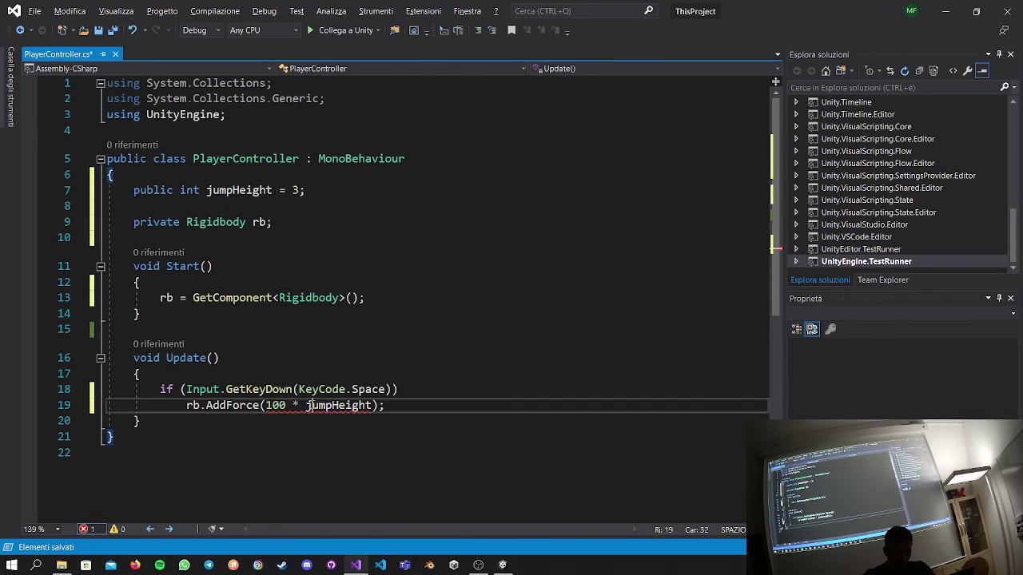
pyautogui.click(267, 405)
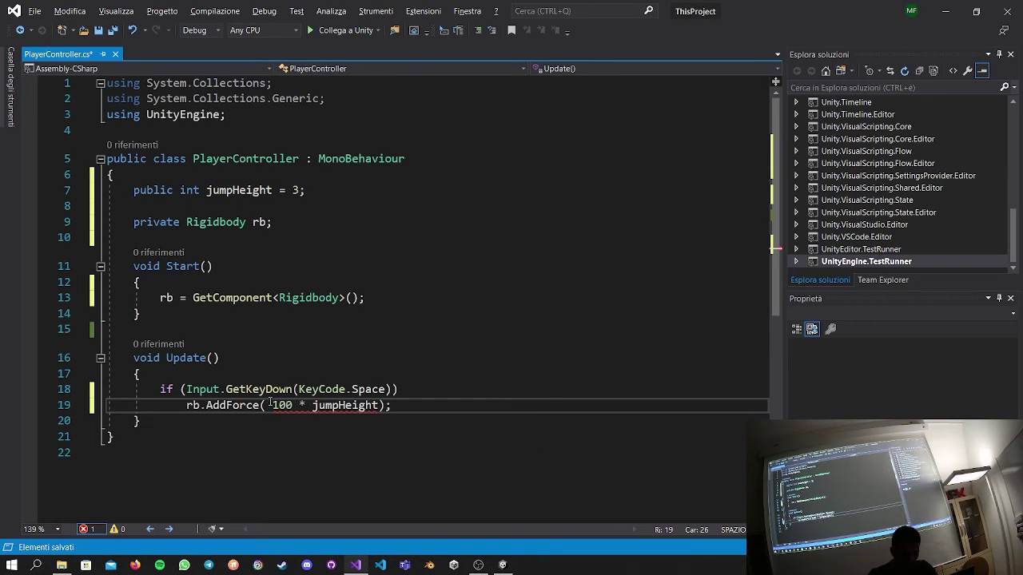
pyautogui.write('new Vect')
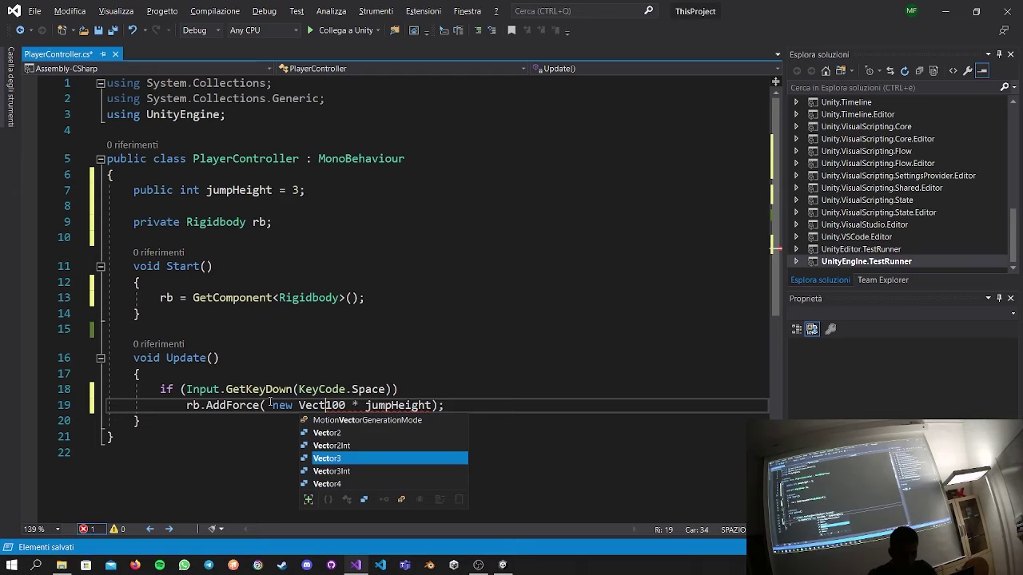
pyautogui.press('Tab')
pyautogui.write('(0,')
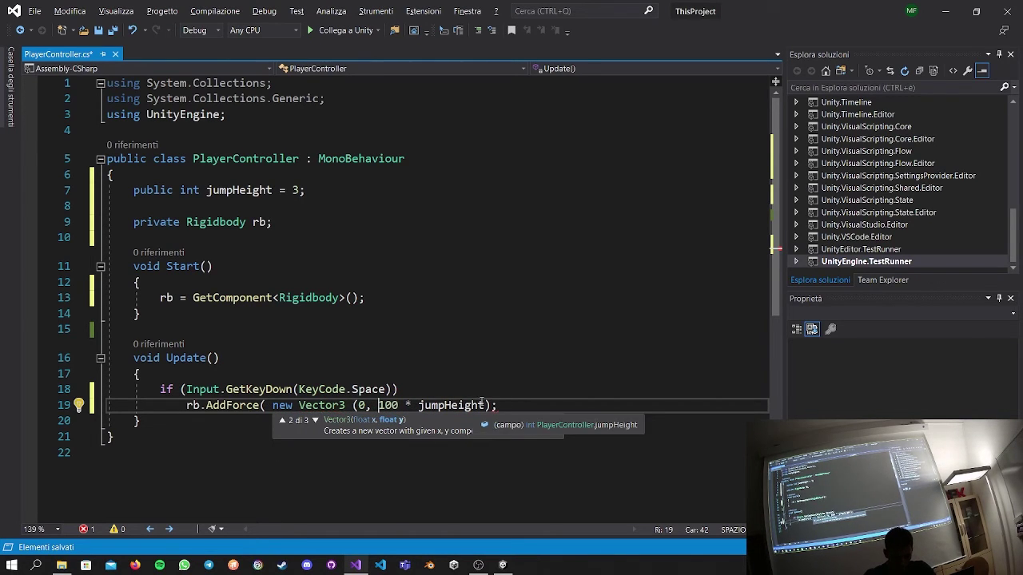
pyautogui.click(485, 405)
pyautogui.write(', 0)')
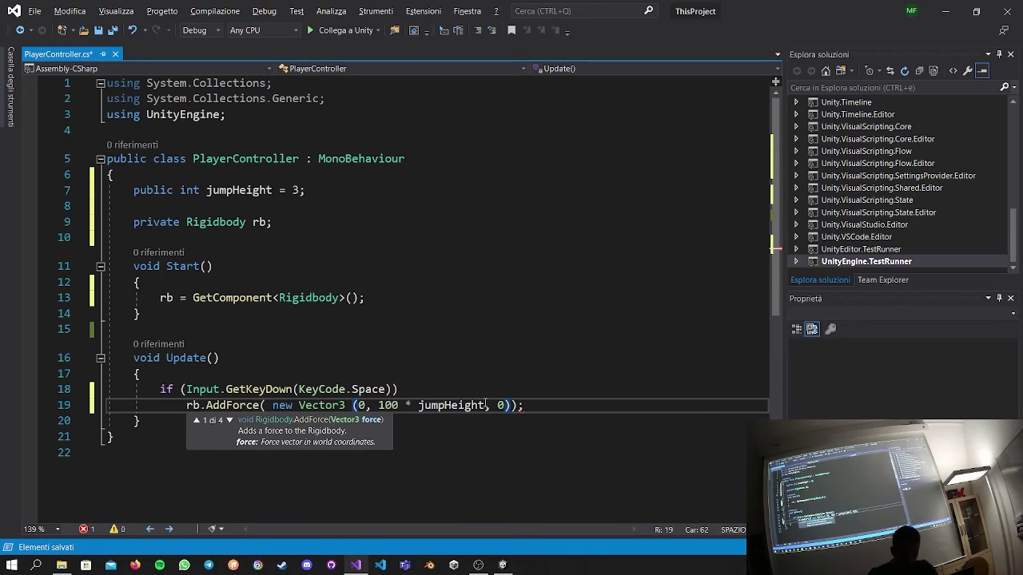
pyautogui.press('Up')
pyautogui.press('Up')
pyautogui.press('Up')
pyautogui.press('Up')
# Save PlayerController.cs and switch to the Unity editor.
pyautogui.hotkey('ctrl', 's')
pyautogui.click(432, 436)
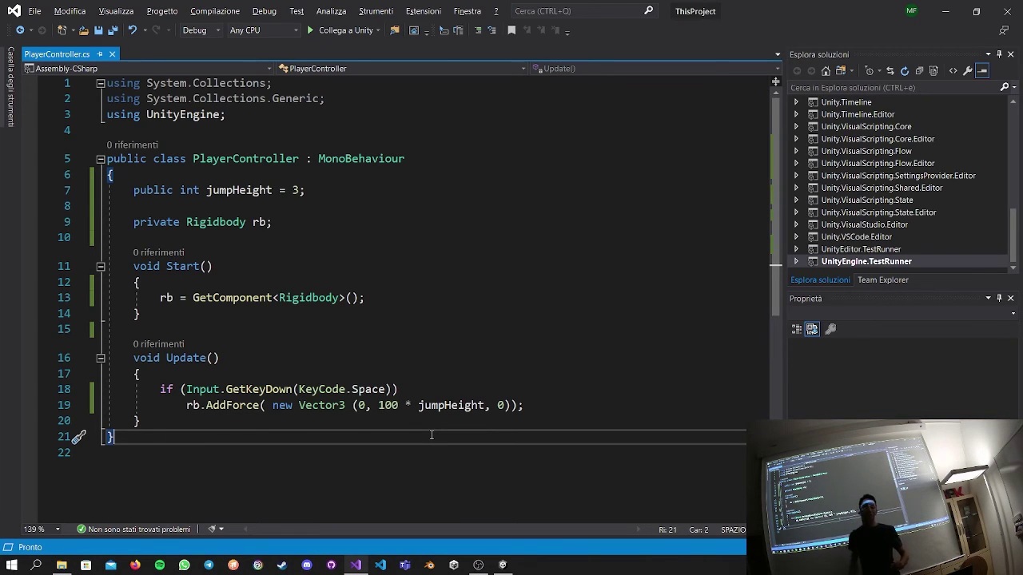
pyautogui.hotkey('alt', 'Tab')
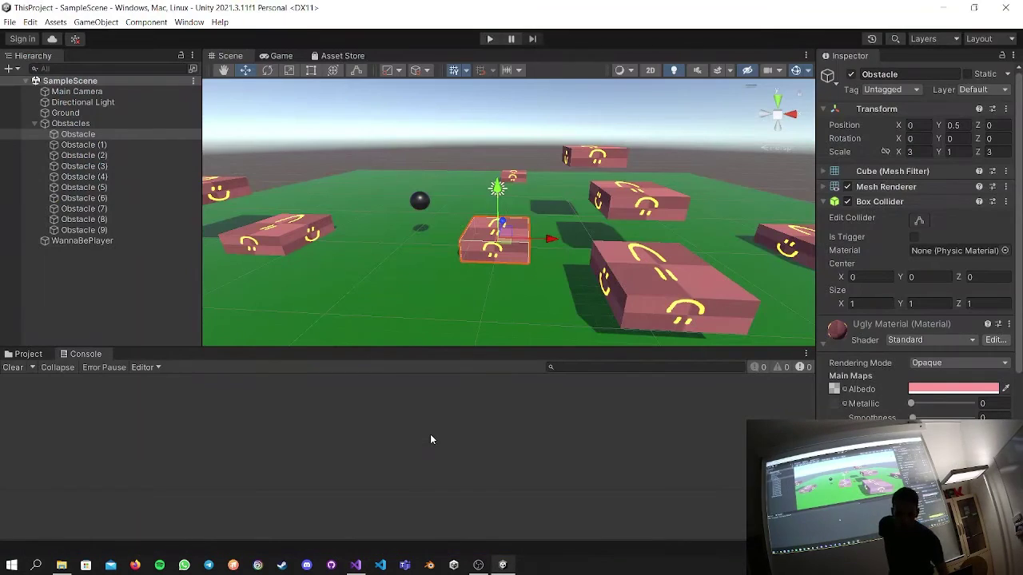
# Select WannaBePlayer, confirm its Player Controller shows Jump Height 3, and return to Visual Studio.
pyautogui.click(824, 345)
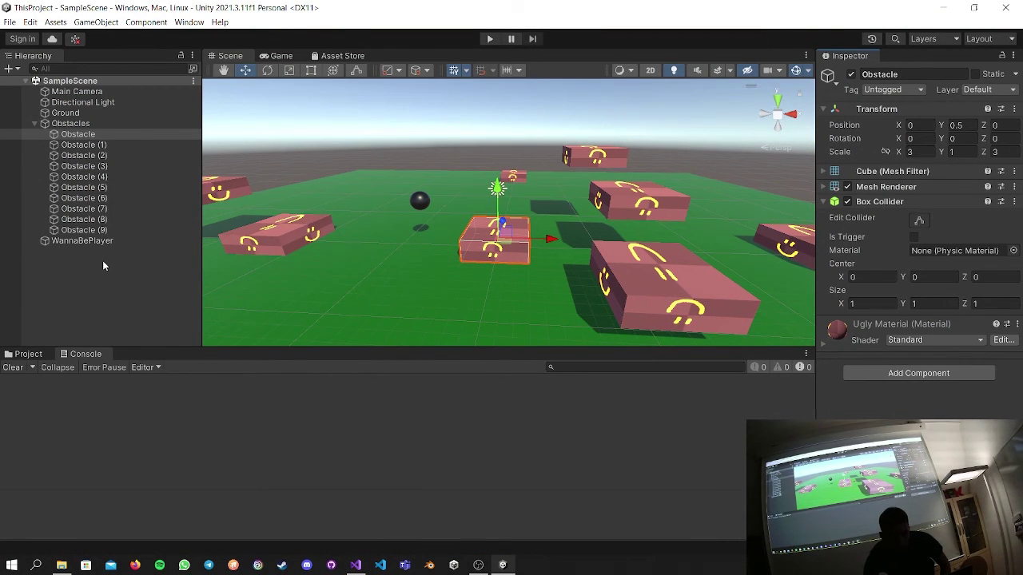
pyautogui.click(103, 243)
pyautogui.click(973, 339)
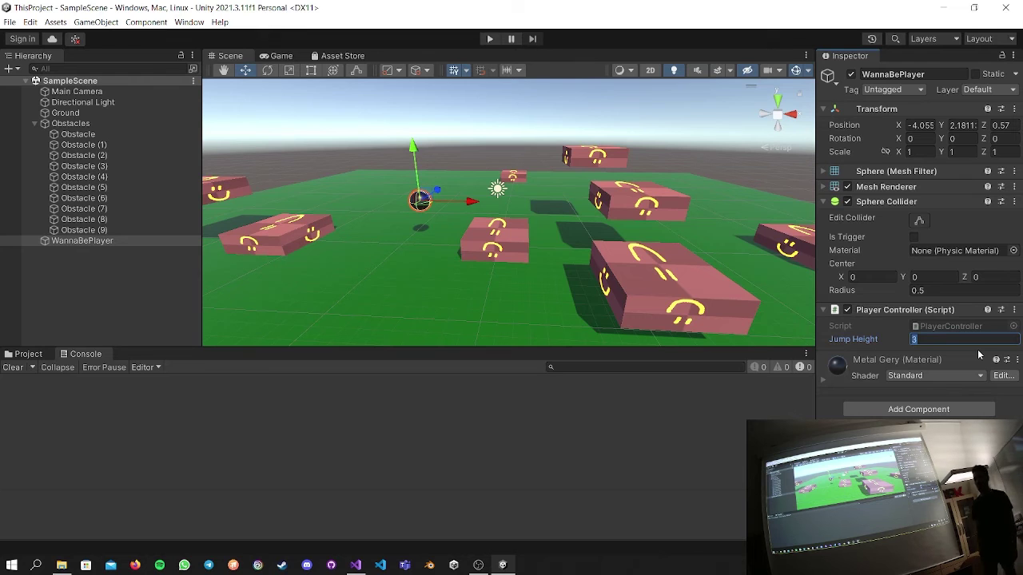
pyautogui.press('alt')
pyautogui.hotkey('alt', 'Tab')
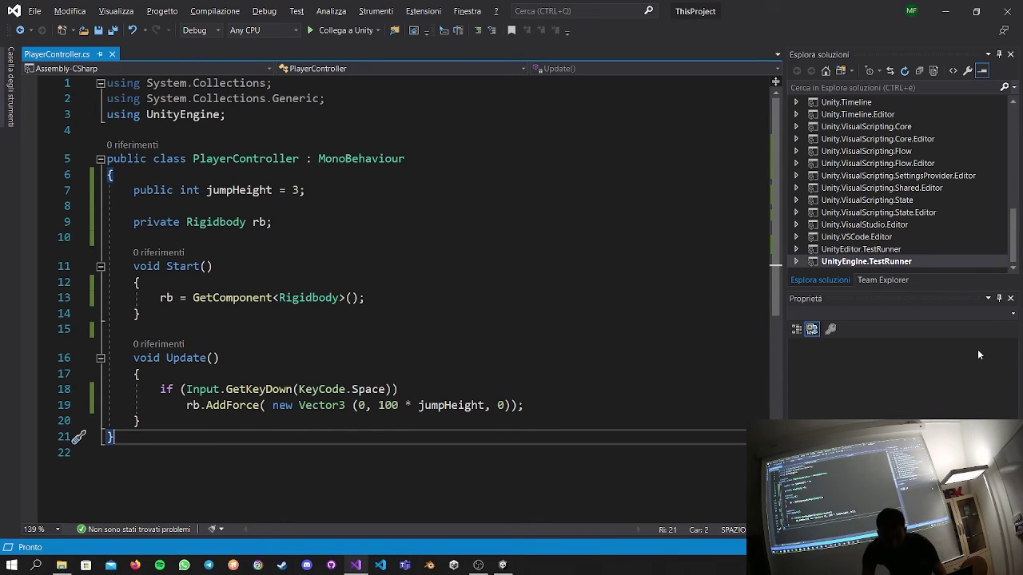
# Add a Rigidbody component to WannaBePlayer through Add Component search, then return to Visual Studio.
pyautogui.hotkey('alt', 'Tab')
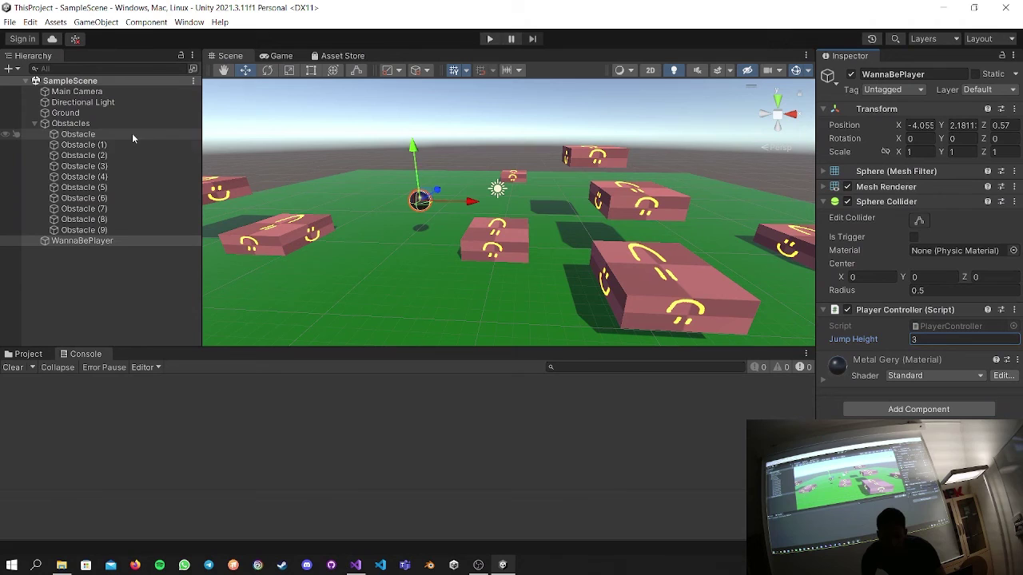
pyautogui.click(927, 408)
pyautogui.write('rid')
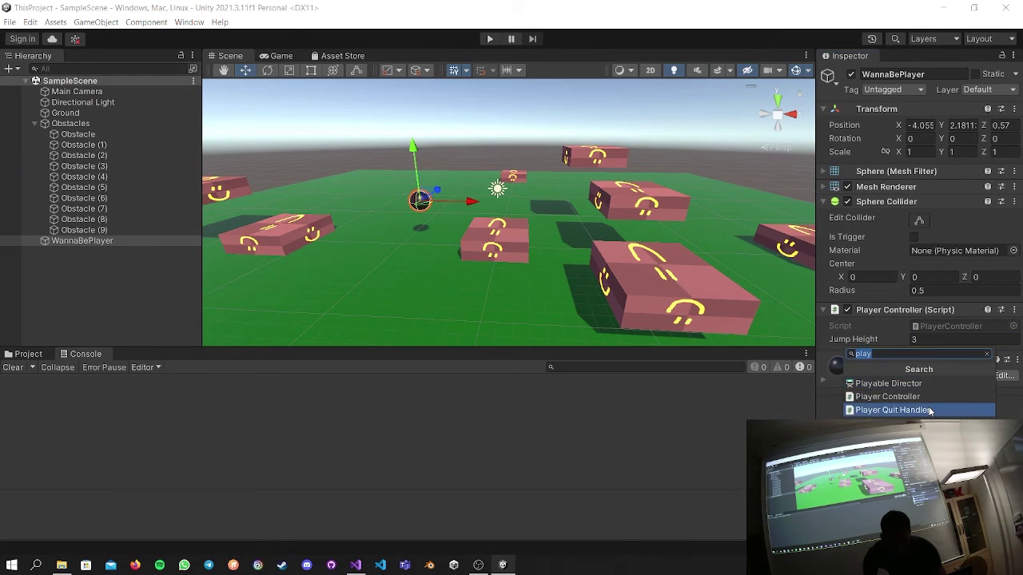
pyautogui.press('BackSpace')
pyautogui.write('g')
pyautogui.press('Up')
pyautogui.press('Up')
pyautogui.press('Return')
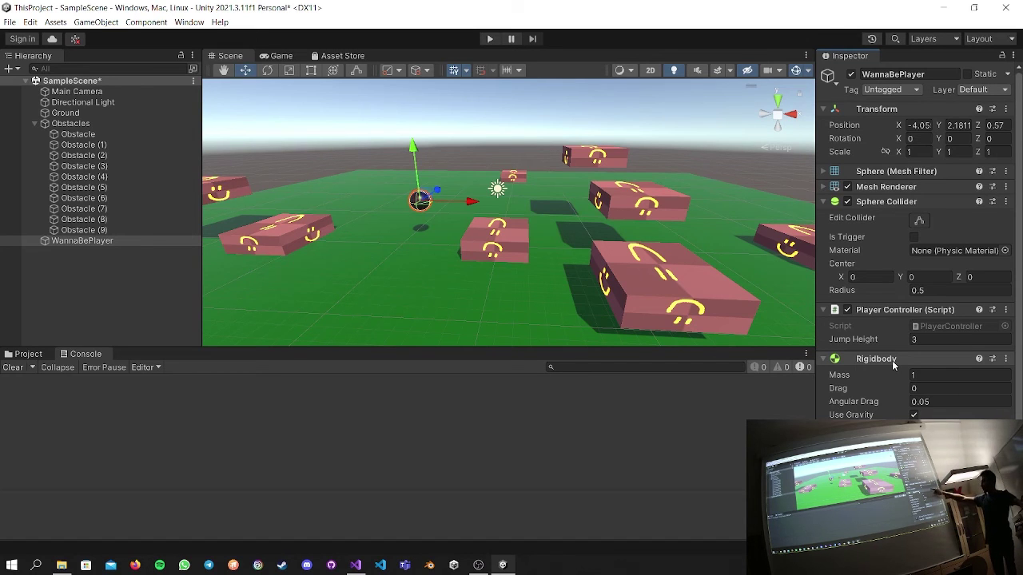
pyautogui.press('alt')
pyautogui.hotkey('alt', 'Tab')
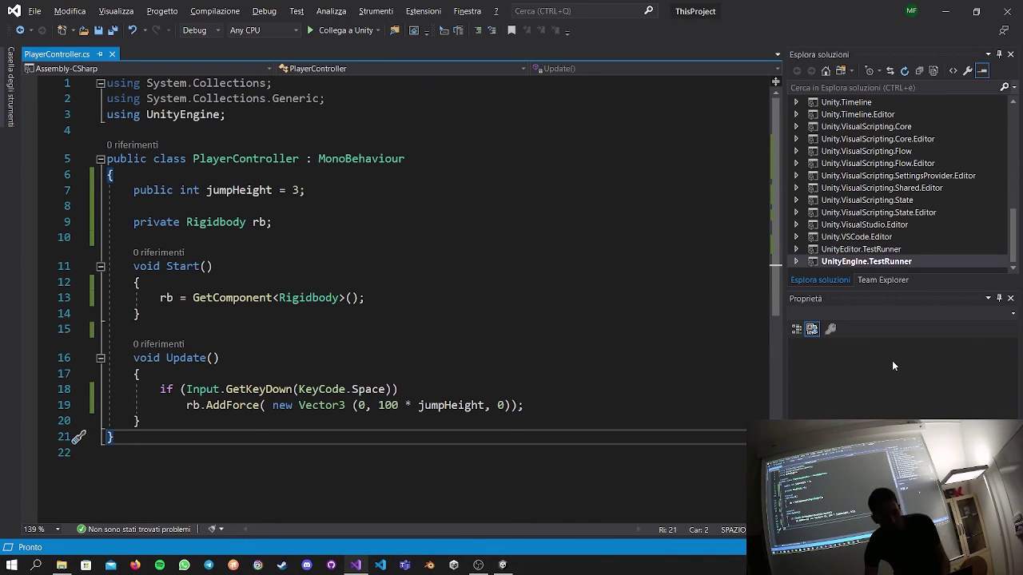
# Rename the rb field declaration on line 9 to Rob.
pyautogui.click(259, 222)
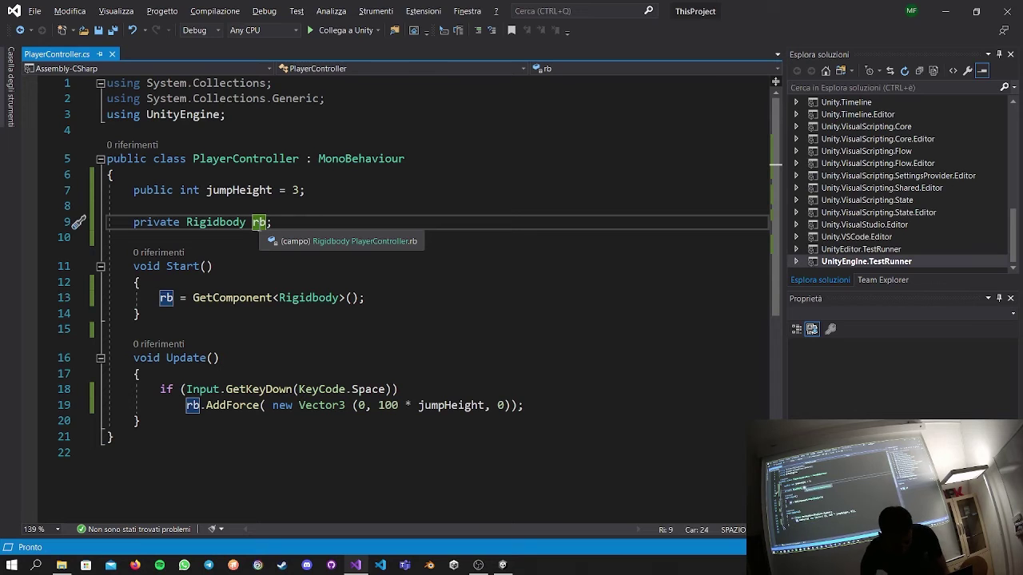
pyautogui.doubleClick(259, 223)
pyautogui.press('BackSpace')
pyautogui.write('Rob')
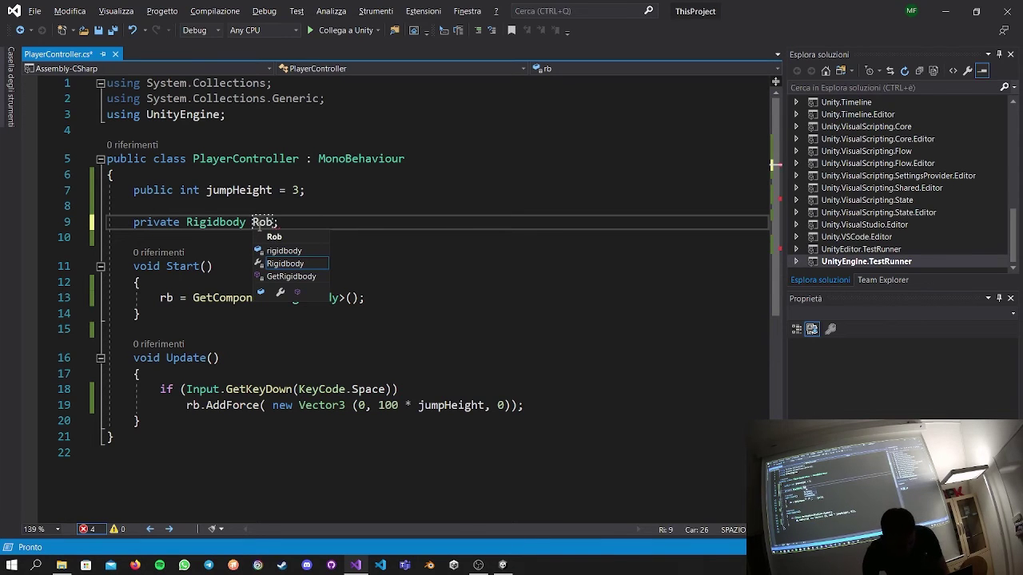
pyautogui.click(310, 190)
# Change rb to Rob in the Start assignment and the AddForce call, then save.
pyautogui.click(163, 298)
pyautogui.doubleClick(163, 298)
pyautogui.write('Rob')
pyautogui.press('Escape')
pyautogui.hotkey('ctrl', '-')
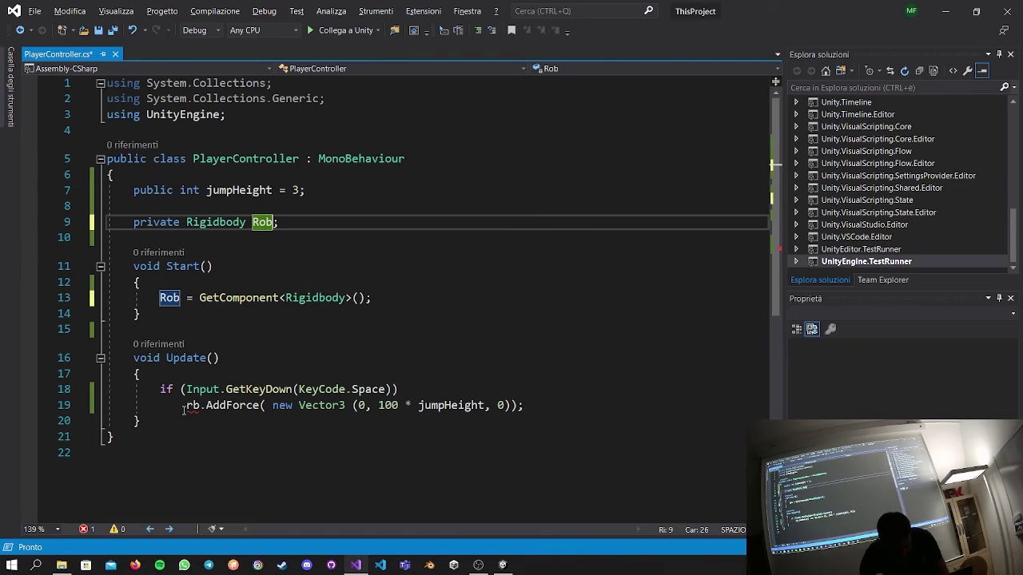
pyautogui.doubleClick(192, 406)
pyautogui.write('Rob')
pyautogui.click(343, 329)
pyautogui.hotkey('ctrl', 's')
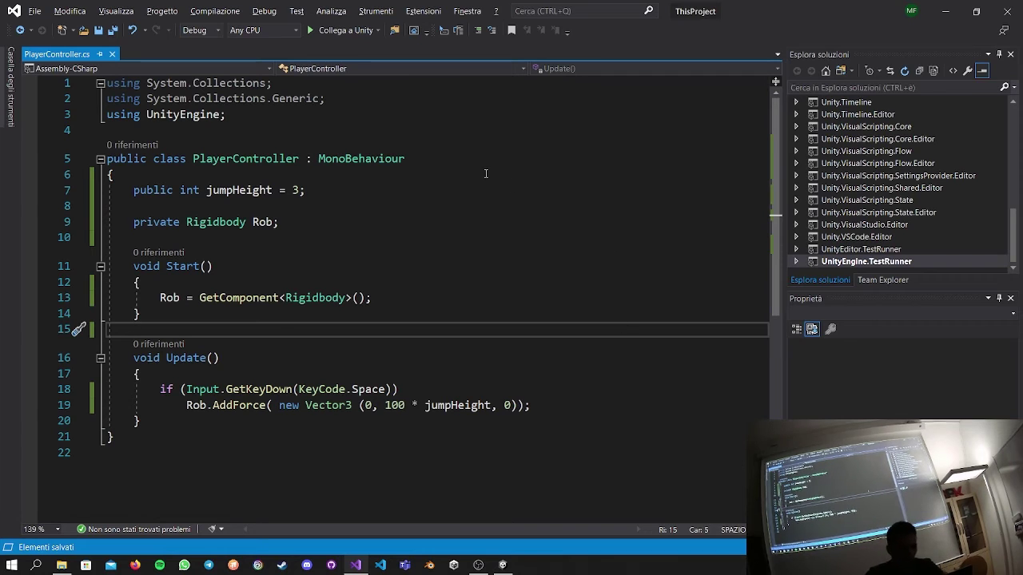
# Replace Rob with rigidBody in the declaration, Start assignment and AddForce call.
pyautogui.doubleClick(264, 222)
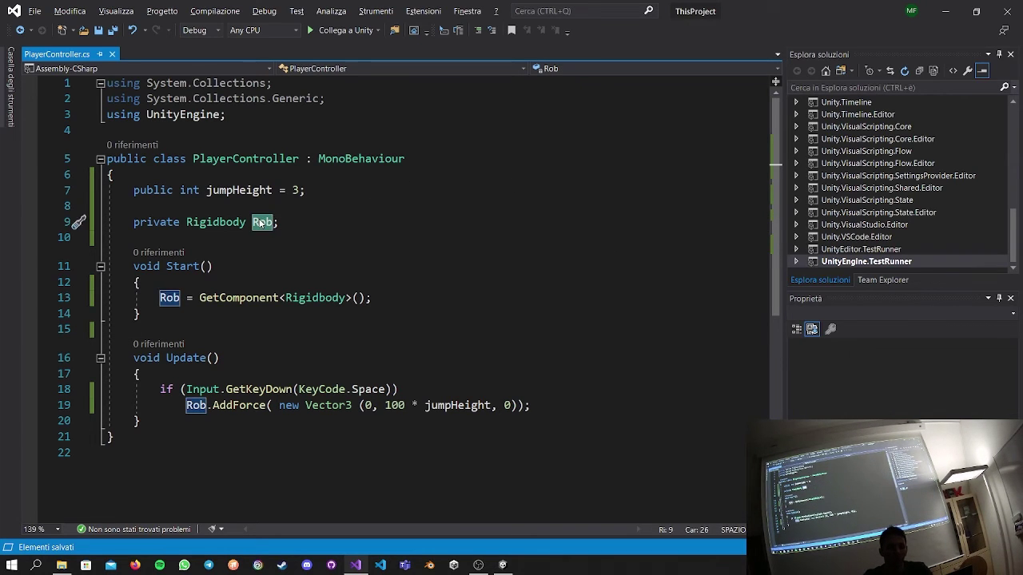
pyautogui.write('rigidBody')
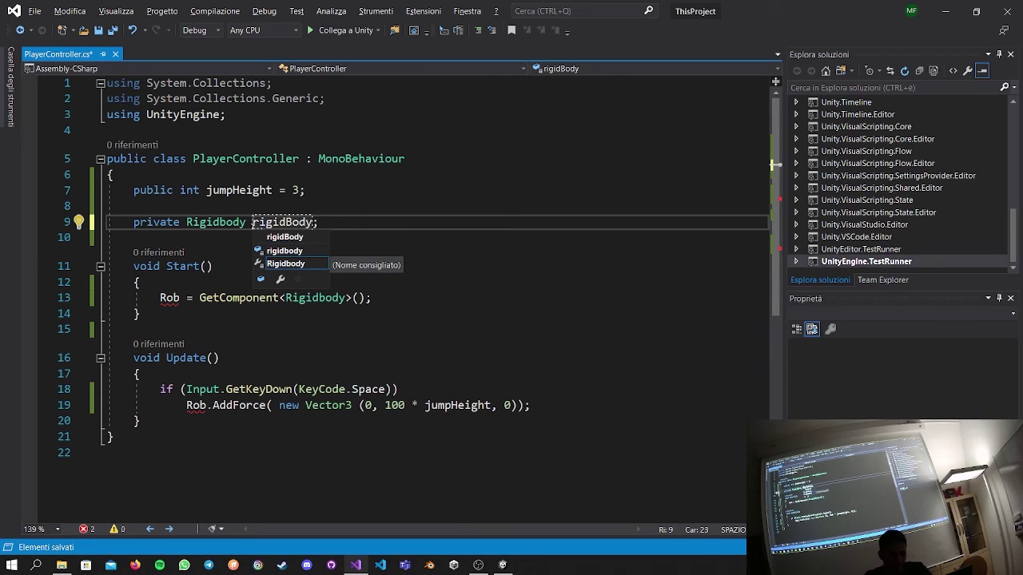
pyautogui.click(285, 222)
pyautogui.press('Return')
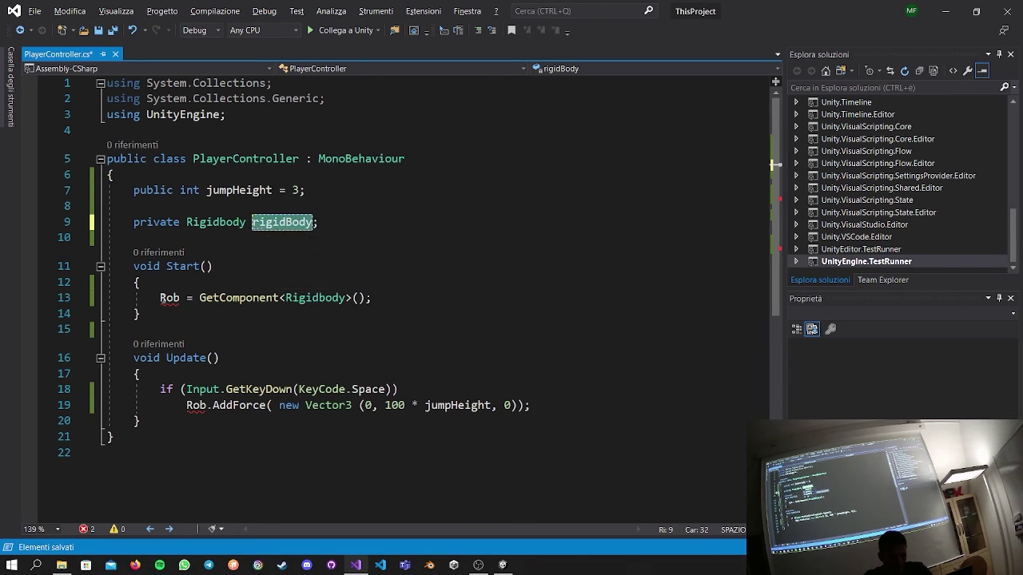
pyautogui.click(193, 297)
pyautogui.doubleClick(196, 405)
pyautogui.write('rigidBody')
pyautogui.click(348, 283)
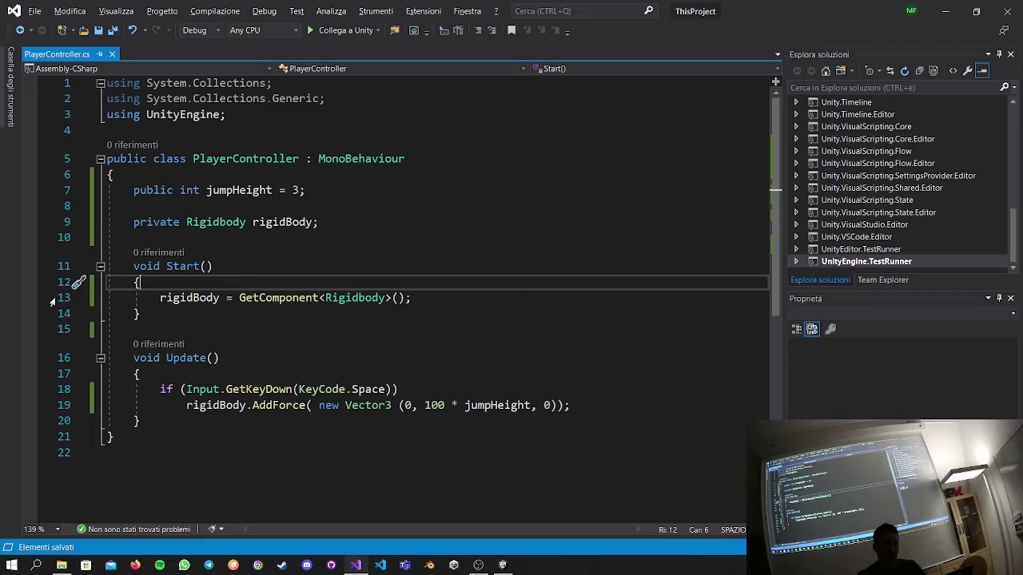
# Change rigidBody back to rb on lines 9, 13 and 19.
pyautogui.doubleClick(291, 221)
pyautogui.write('rb')
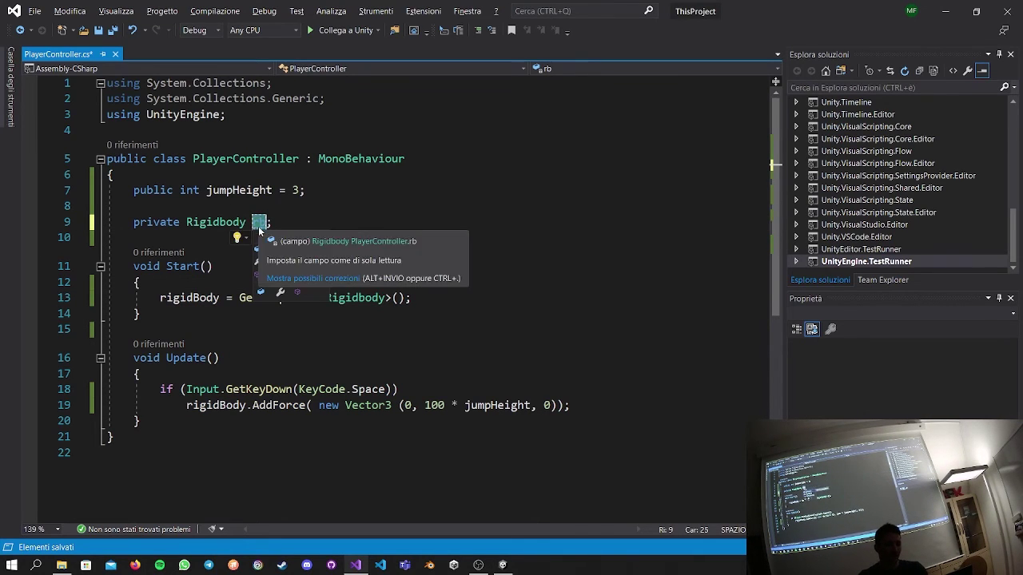
pyautogui.click(201, 297)
pyautogui.doubleClick(190, 298)
pyautogui.write('rb')
pyautogui.doubleClick(214, 405)
pyautogui.write('rb')
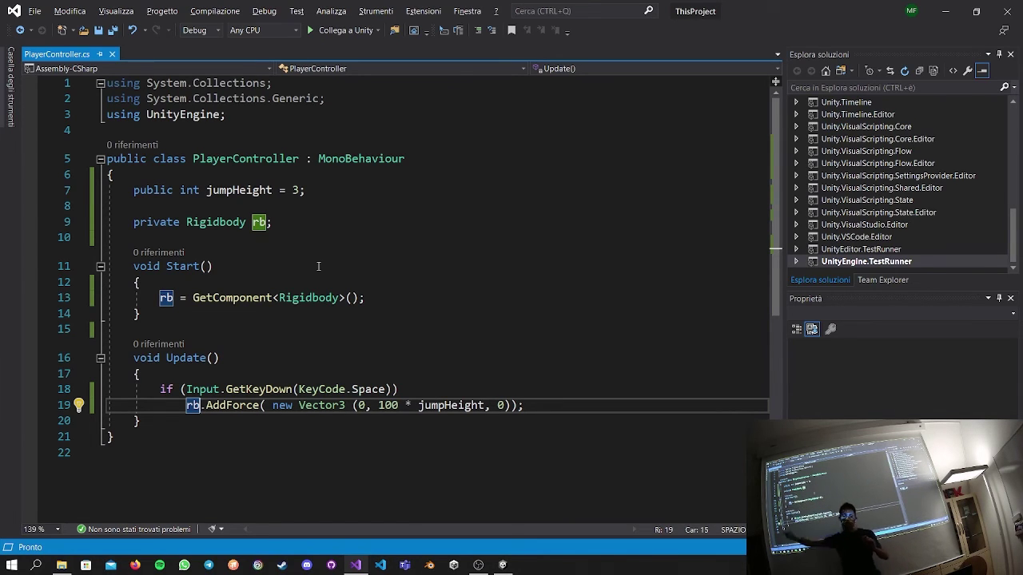
# Glance at Unity, then position the cursor after the Space-key condition to add the jump body.
pyautogui.hotkey('alt', 'Tab')
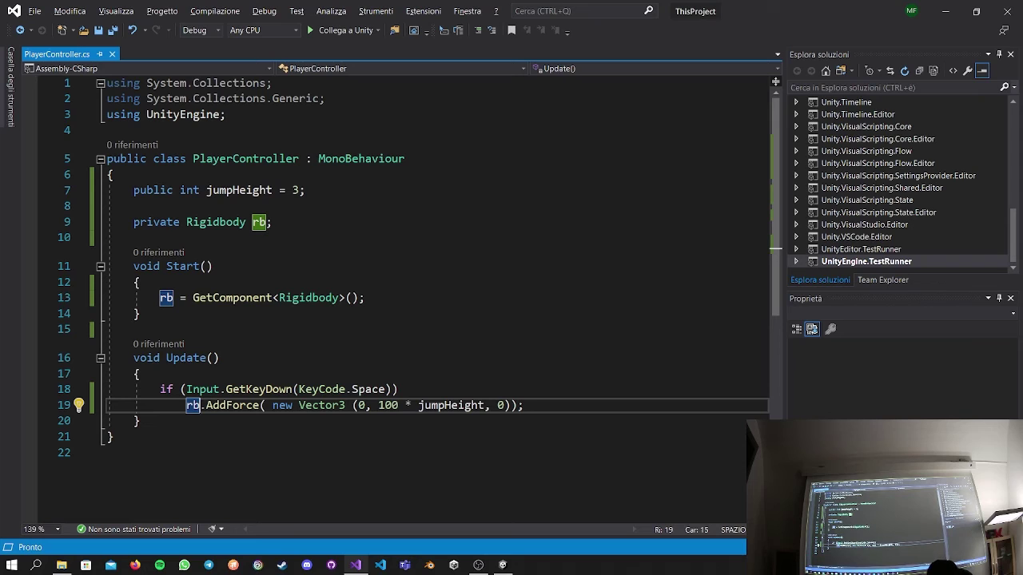
pyautogui.click(420, 389)
# Wrap the rb.AddForce jump line in braces under the Space-key if, closing on line 21, and save.
pyautogui.write('{')
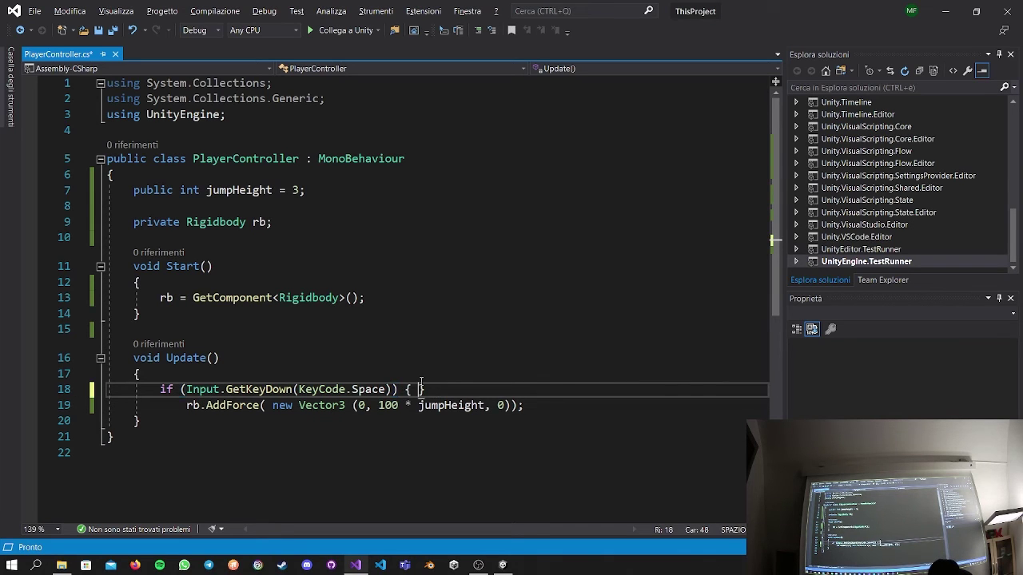
pyautogui.press('Delete')
pyautogui.press('Delete')
pyautogui.press('Return')
pyautogui.click(543, 404)
pyautogui.press('Return')
pyautogui.write('}')
pyautogui.hotkey('ctrl', 's')
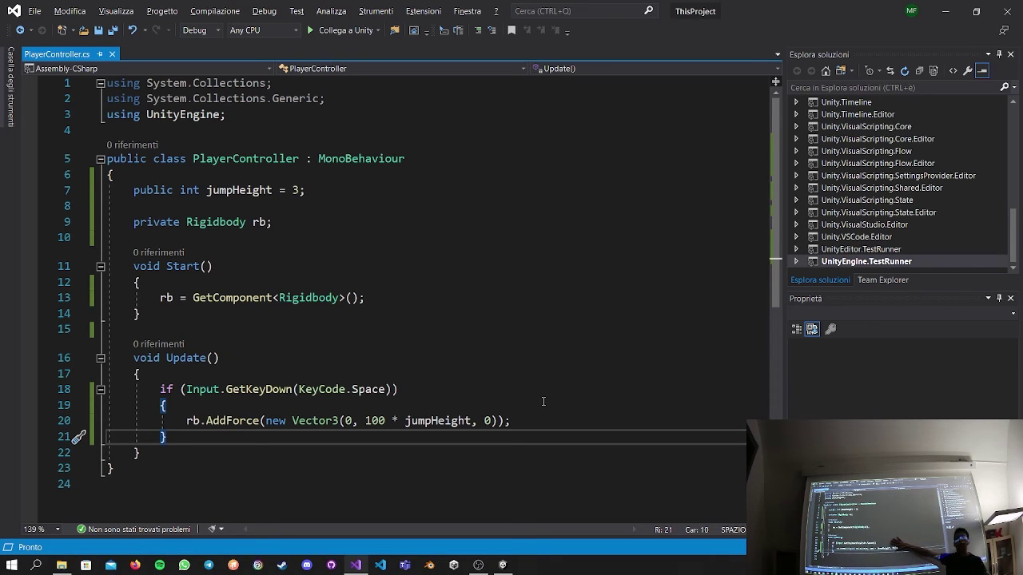
# Go to the Unity editor, where WannaBePlayer has Jump Height 3, to test the jump.
pyautogui.hotkey('alt', 'Tab')
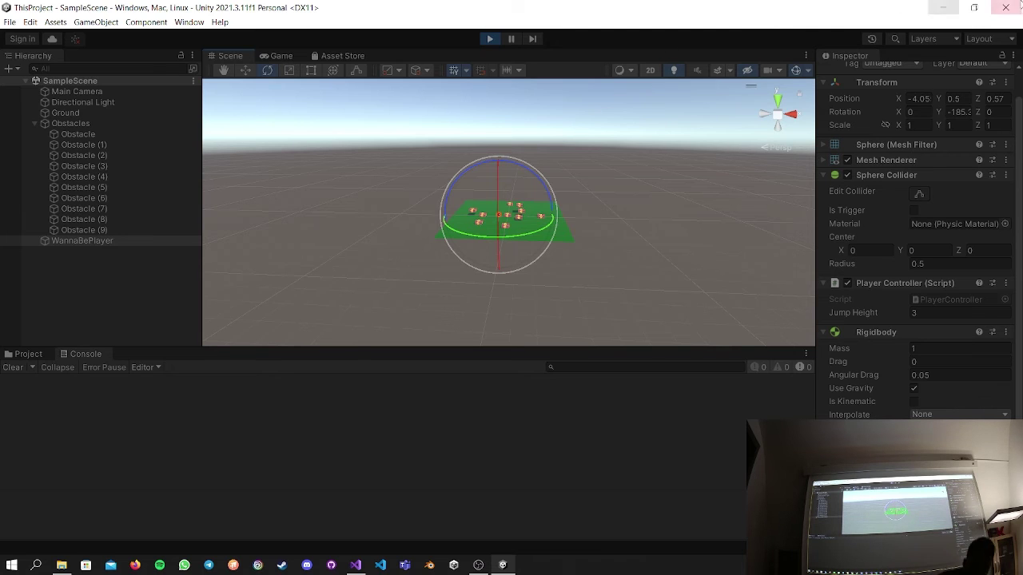
# Stop play mode in Unity and return to PlayerController.cs in Visual Studio.
pyautogui.click(490, 39)
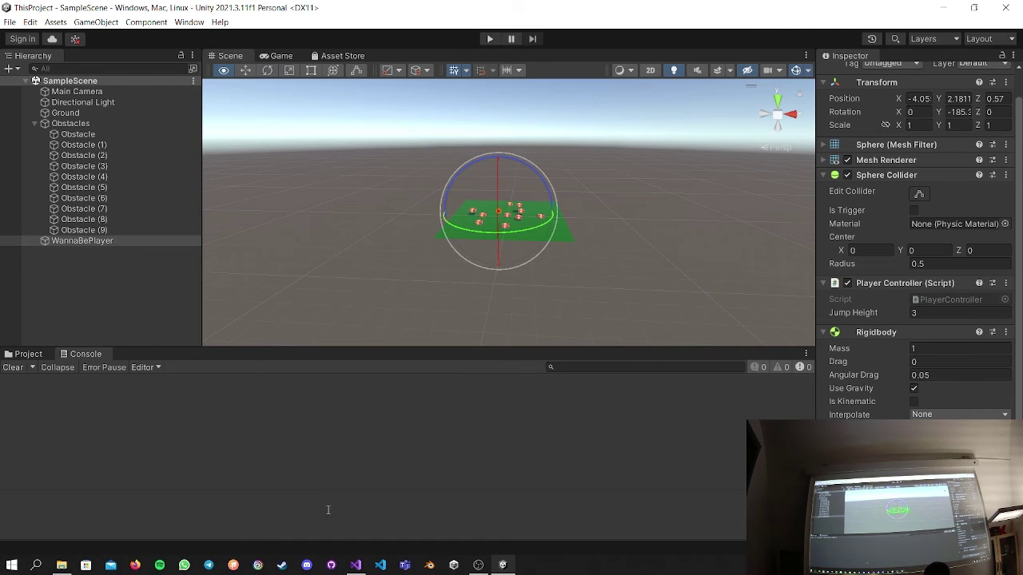
pyautogui.hotkey('alt', 'Tab')
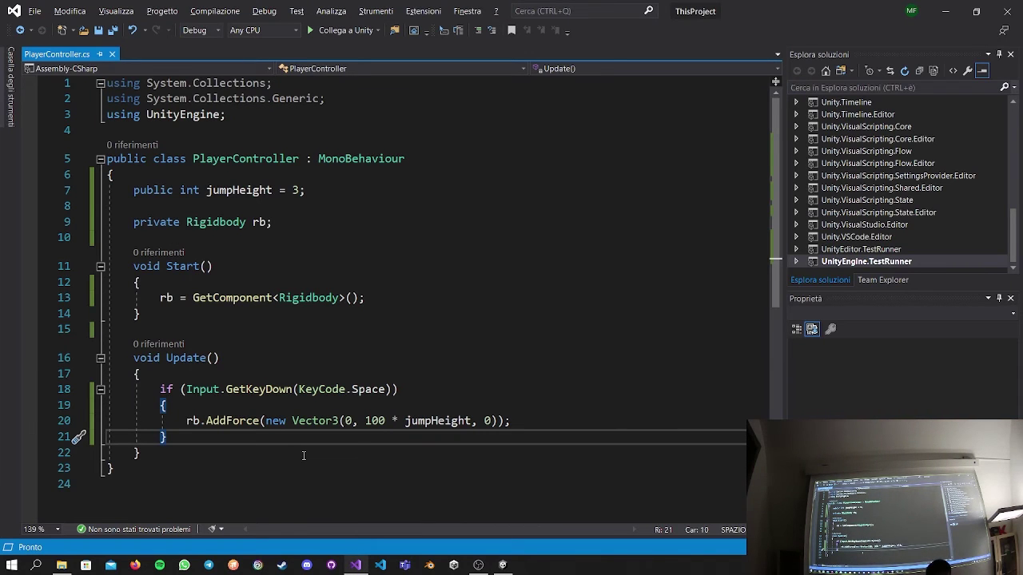
# Remove the jump block's brace lines and start a new if ( below it.
pyautogui.press('Return')
pyautogui.press('Return')
pyautogui.write('if (')
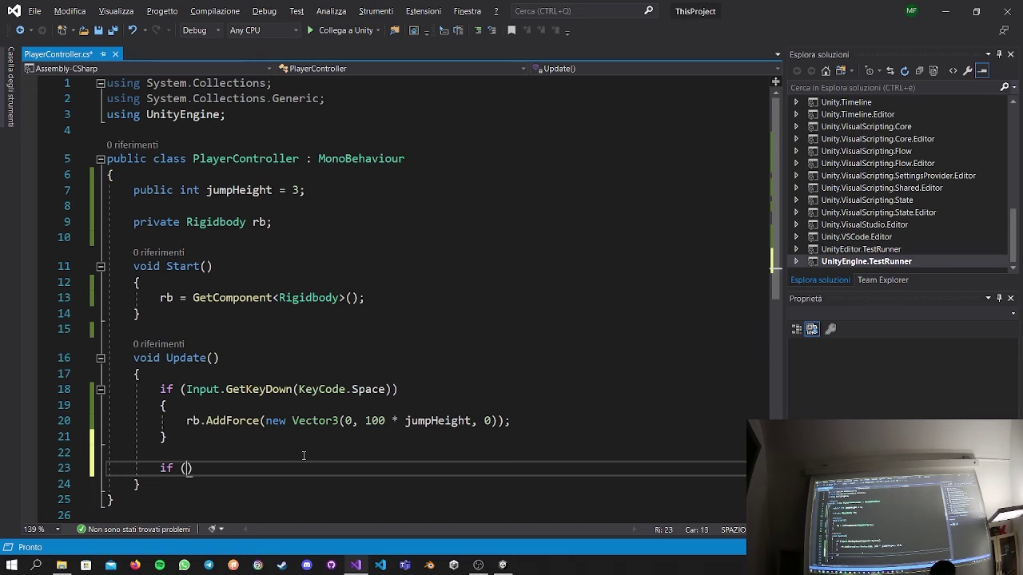
pyautogui.tripleClick(425, 403)
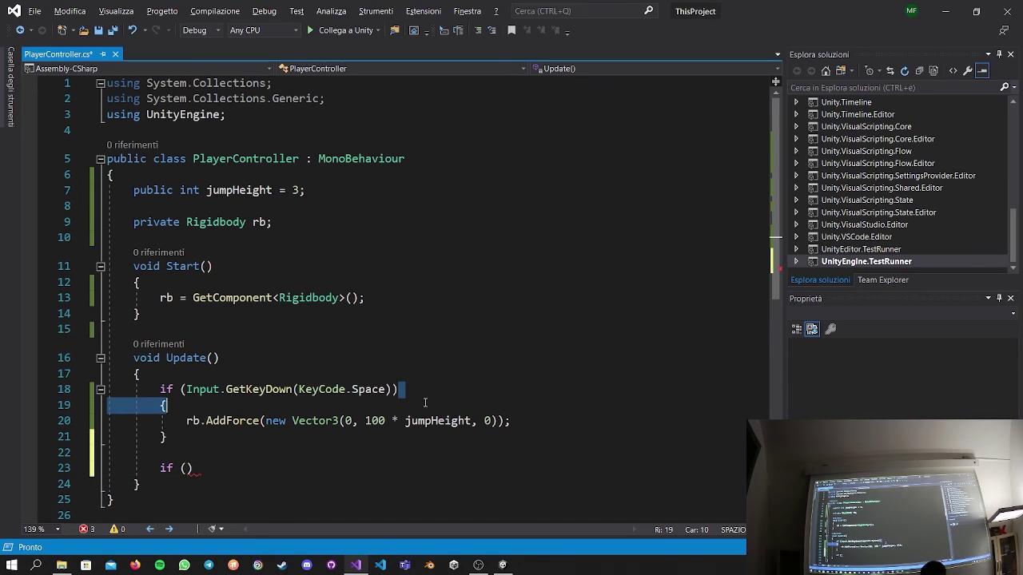
pyautogui.press('Delete')
pyautogui.click(516, 414)
pyautogui.press('BackSpace')
pyautogui.press('BackSpace')
pyautogui.press('BackSpace')
pyautogui.press('BackSpace')
pyautogui.press('BackSpace')
pyautogui.moveTo(524, 406); pyautogui.dragTo(213, 390)
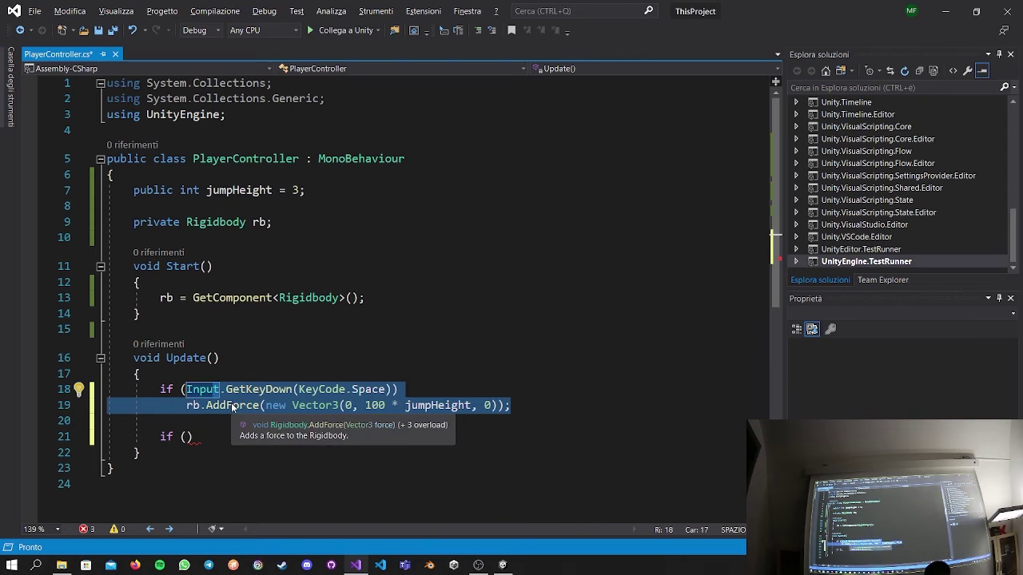
# Put Input.GetAxisRaw("Horizontal") inside the new if's condition.
pyautogui.click(188, 437)
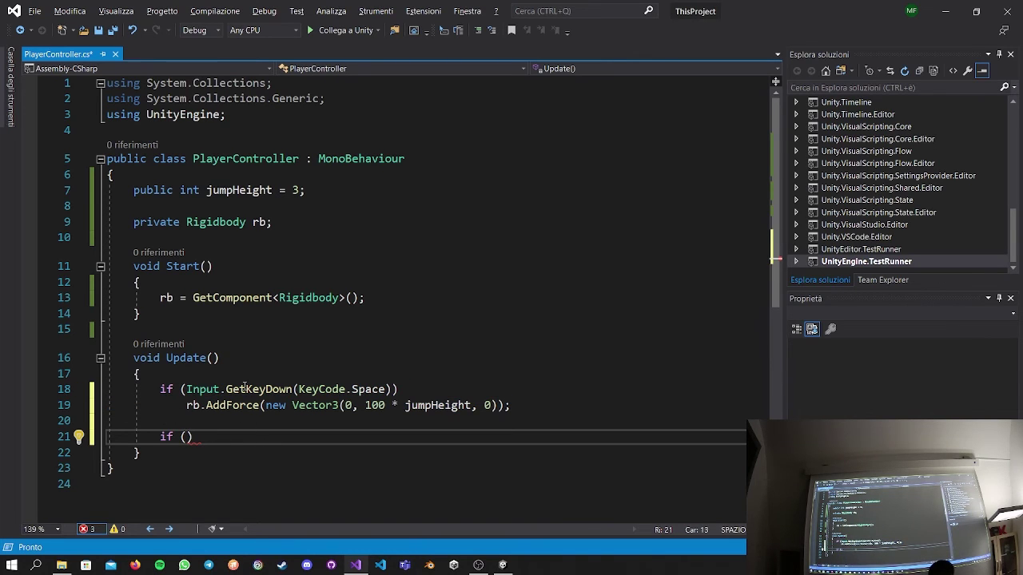
pyautogui.write('Input.')
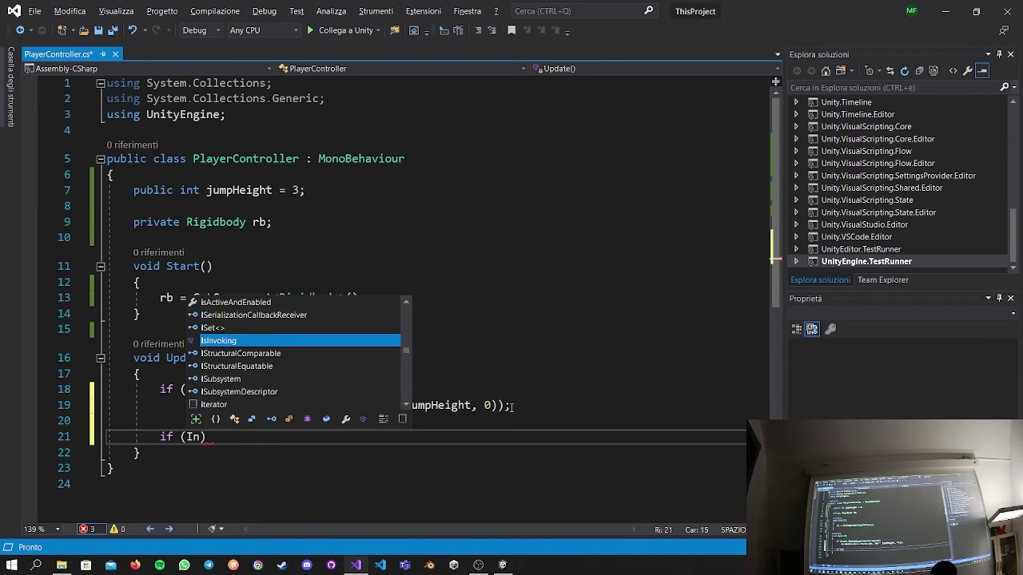
pyautogui.write('getA')
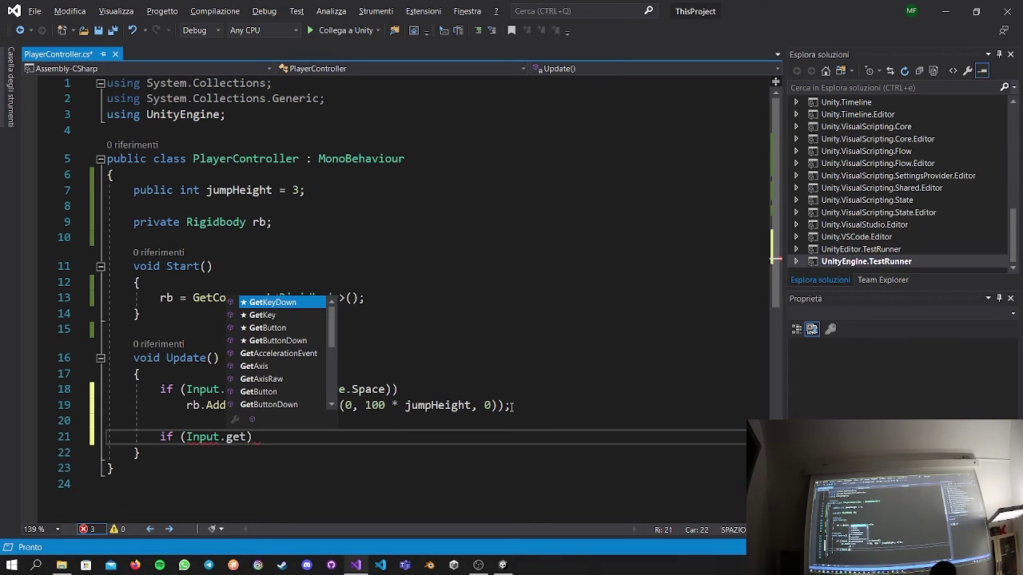
pyautogui.write('x')
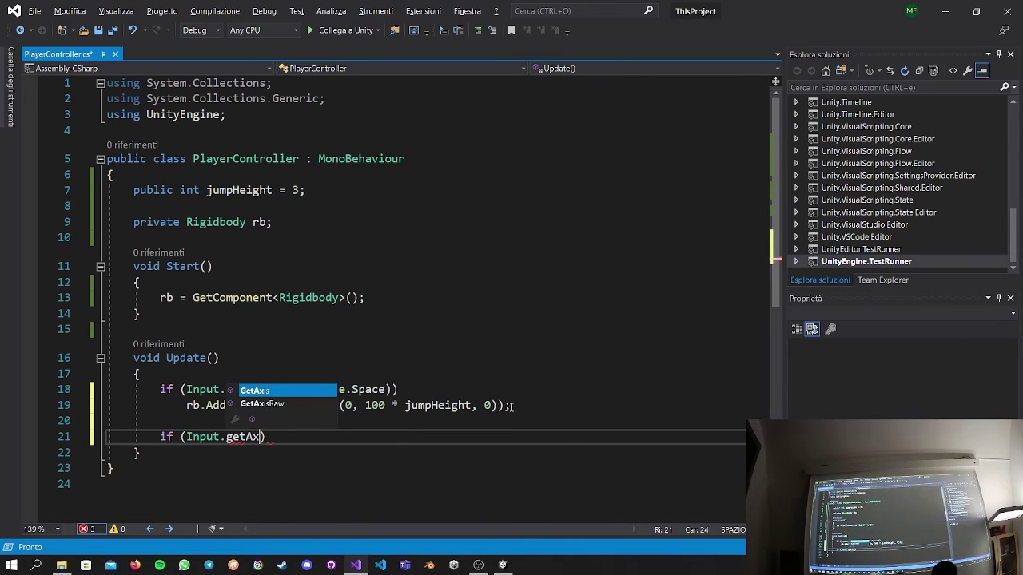
pyautogui.press('Down')
pyautogui.press('Tab')
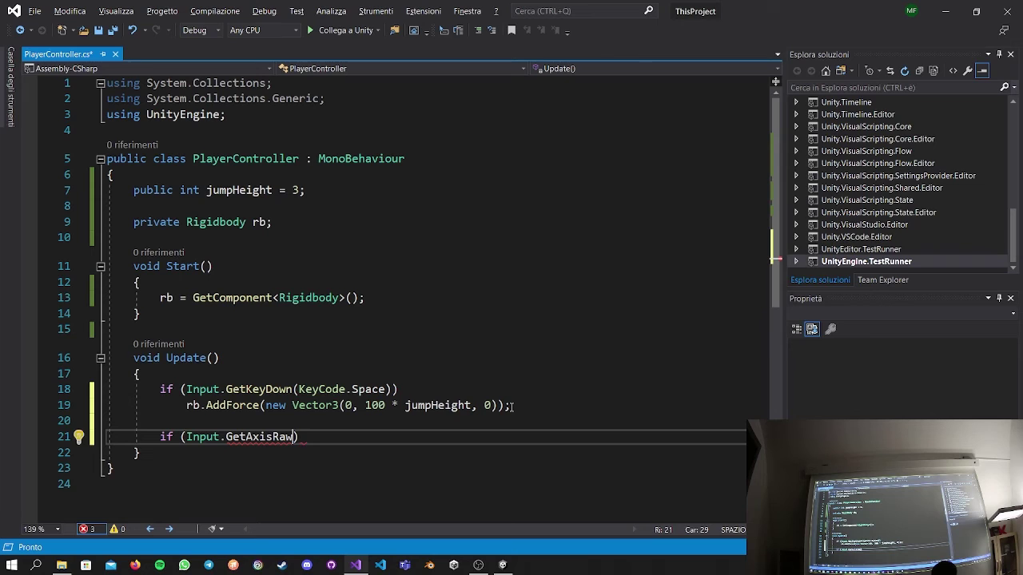
pyautogui.write('("hori')
pyautogui.press('BackSpace')
pyautogui.press('BackSpace')
pyautogui.press('BackSpace')
pyautogui.press('BackSpace')
pyautogui.write('Horizonta')
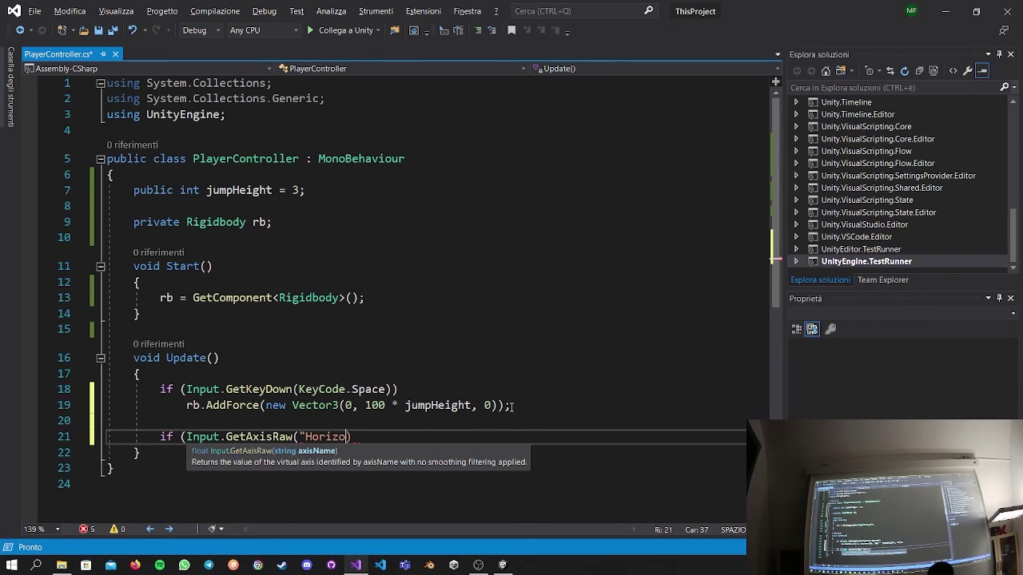
pyautogui.write('l")')
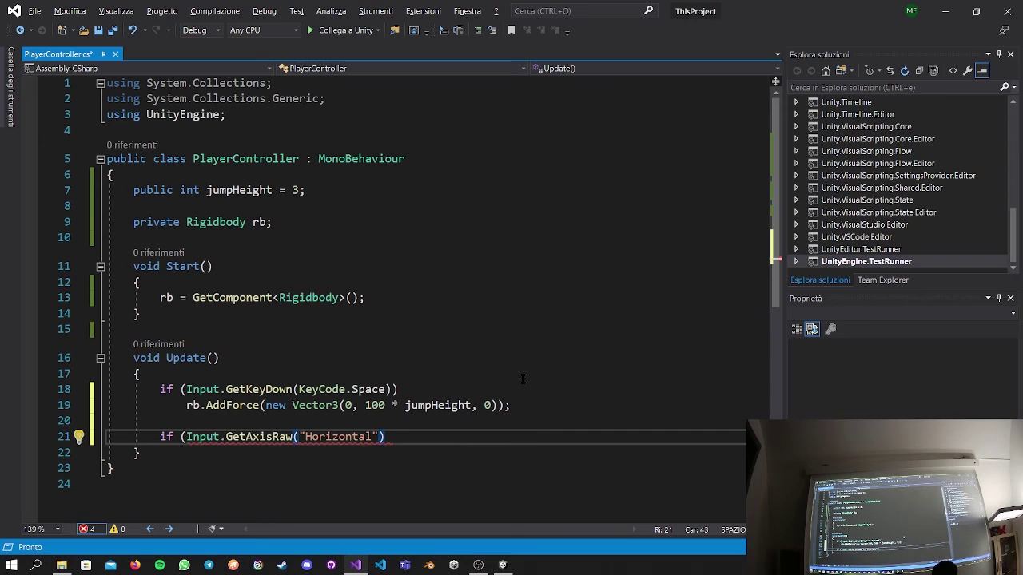
pyautogui.write(')')
# Add a body line rb.AddForce(new Vector3()) under the new if.
pyautogui.press('Return')
pyautogui.write('rb.add')
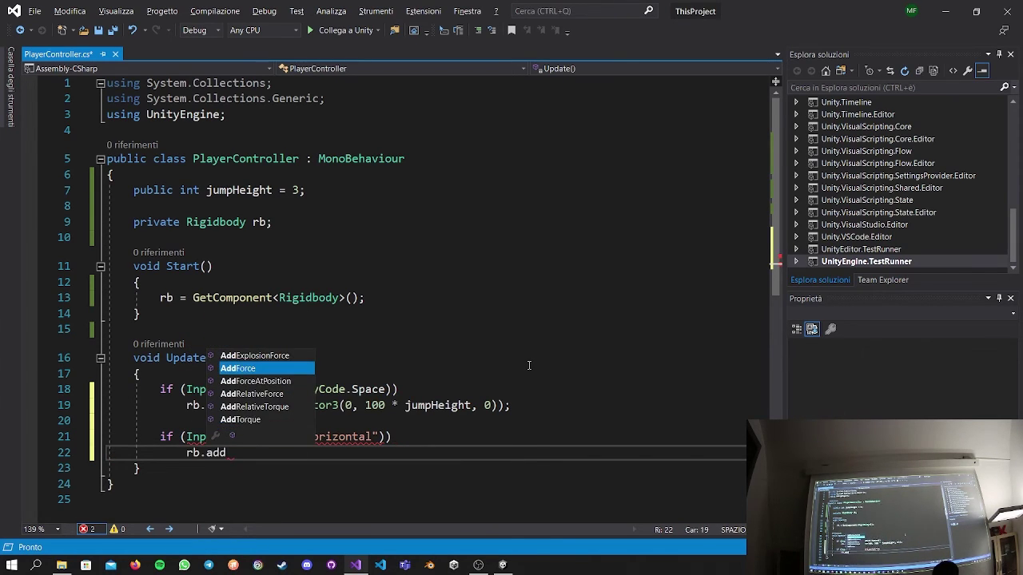
pyautogui.press('Tab')
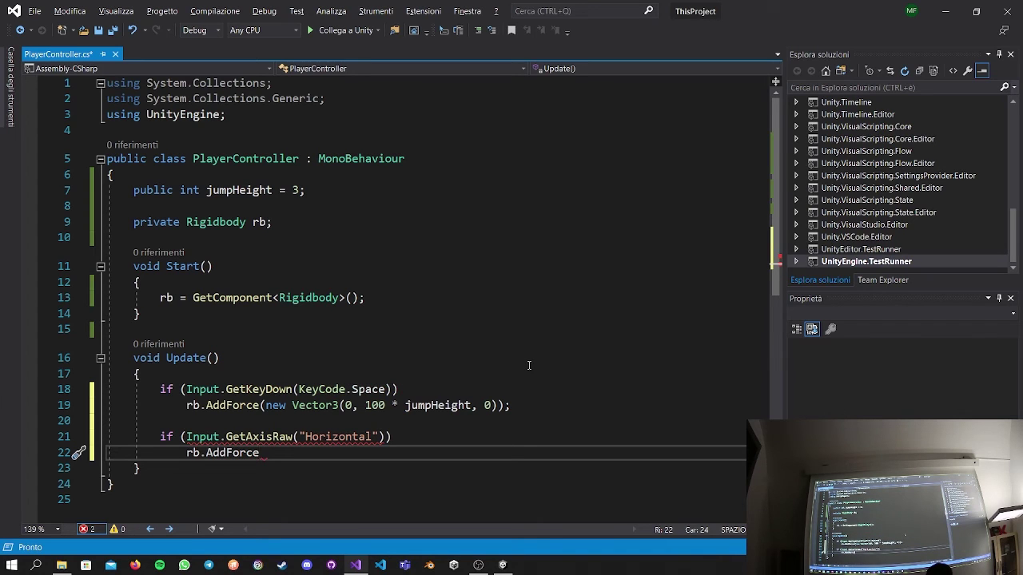
pyautogui.write('(new Ve')
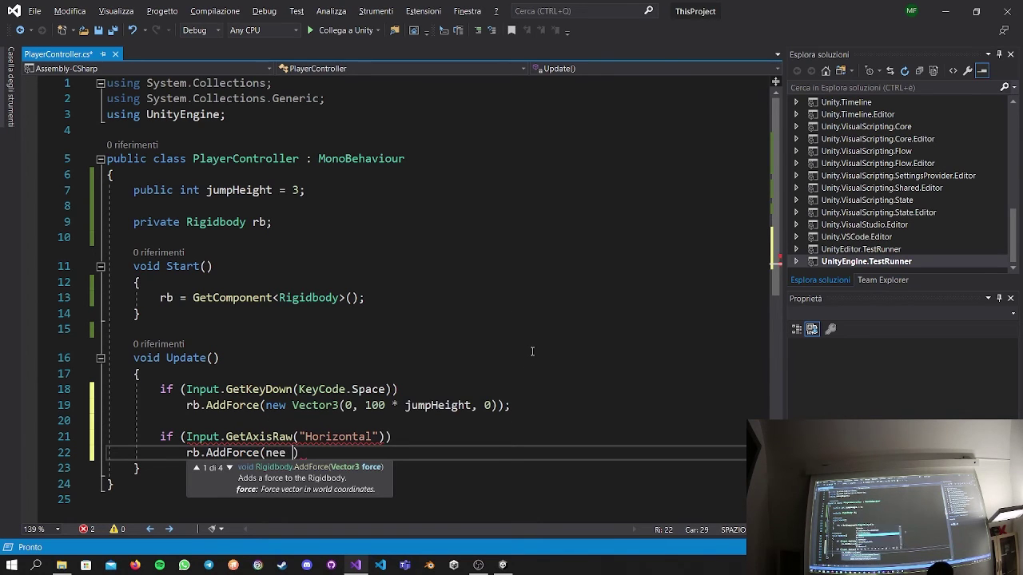
pyautogui.write('ct')
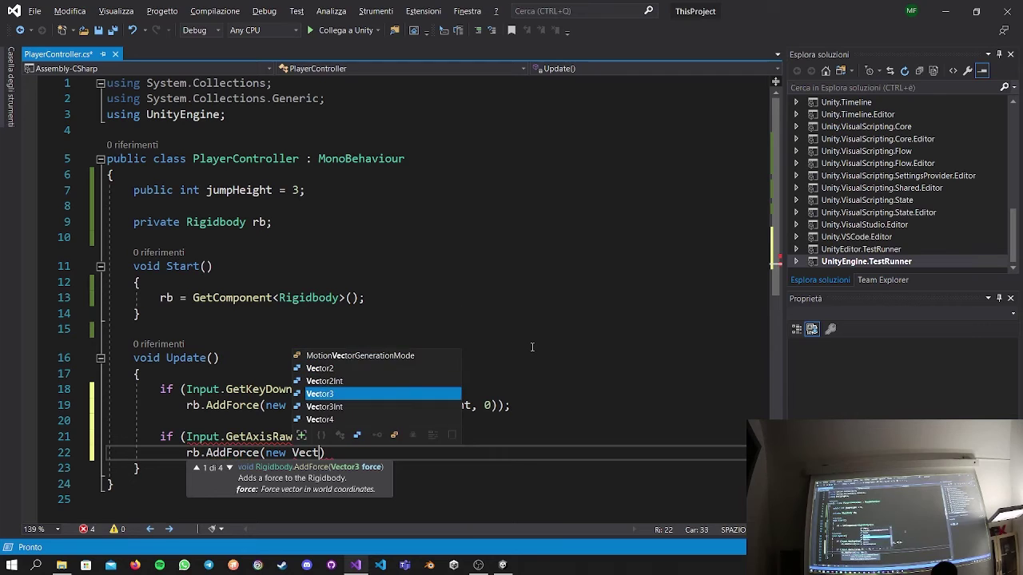
pyautogui.press('Tab')
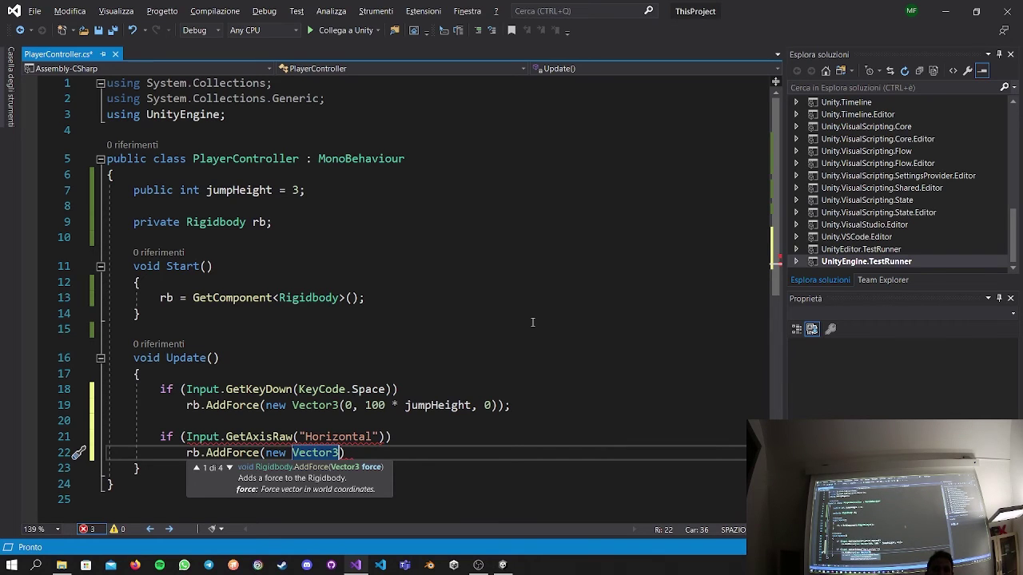
pyautogui.write('(')
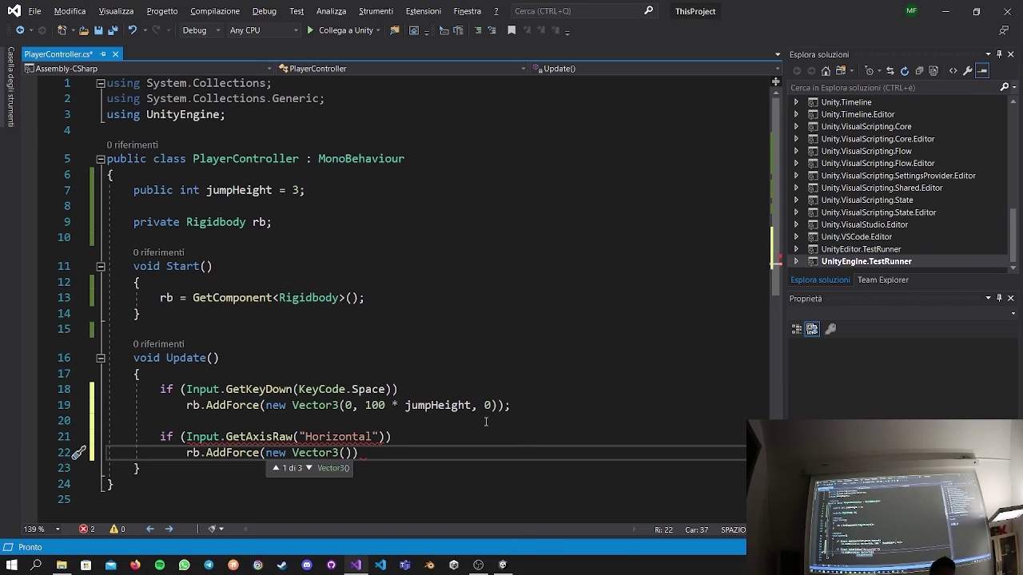
# Move the Input.GetAxisRaw("Horizontal") call out of the condition onto a new line at the top of Update.
pyautogui.moveTo(187, 436); pyautogui.dragTo(387, 437)
pyautogui.hotkey('ctrl', 'x')
pyautogui.click(318, 358)
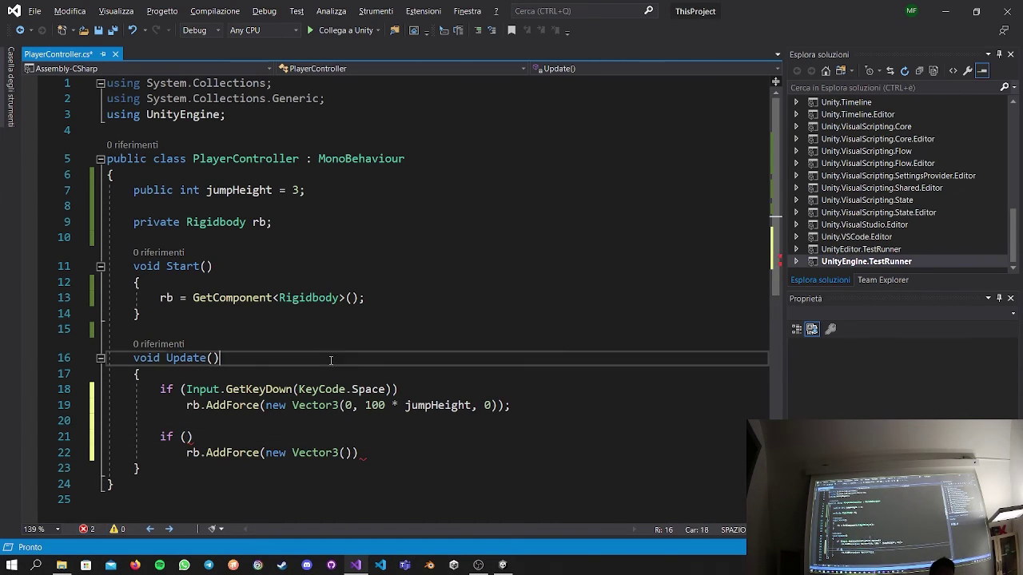
pyautogui.press('Down')
pyautogui.press('Return')
pyautogui.press('Return')
pyautogui.press('Up')
pyautogui.hotkey('ctrl', 'v')
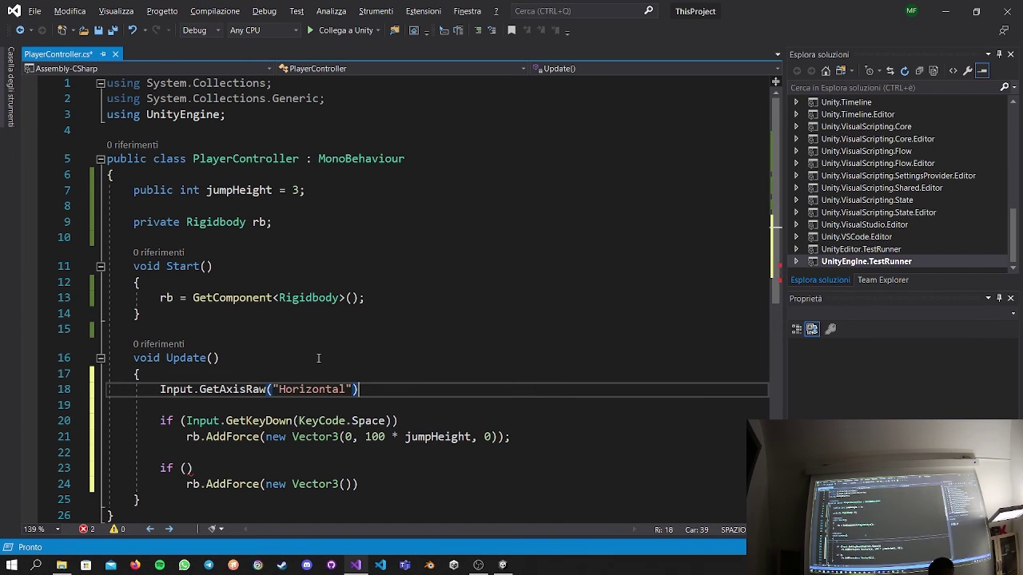
# Turn line 18 into int horizontal = Input.GetAxisRaw("Horizontal");.
pyautogui.click(158, 389)
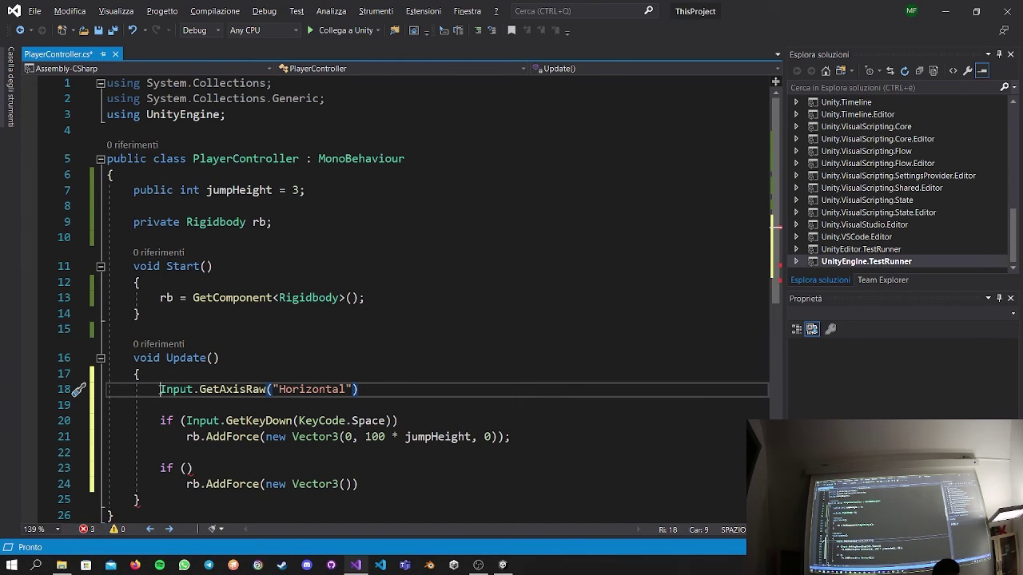
pyautogui.write('int x')
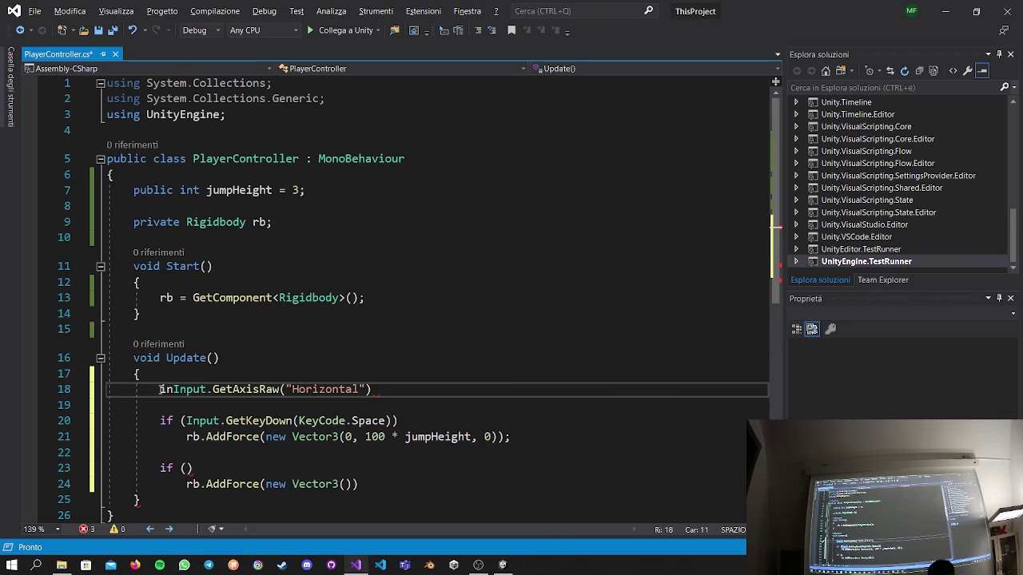
pyautogui.press('BackSpace')
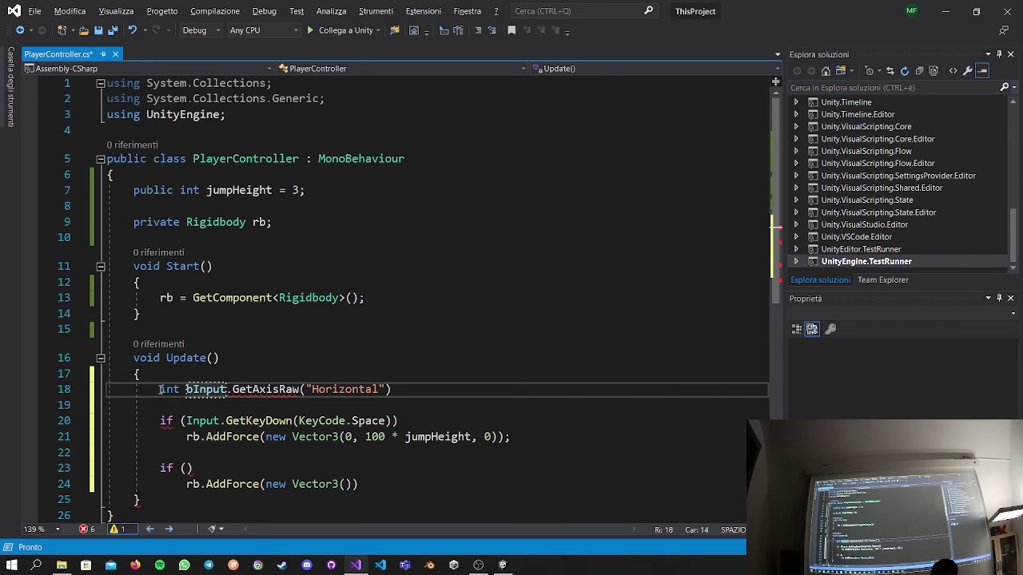
pyautogui.write('horizontal =')
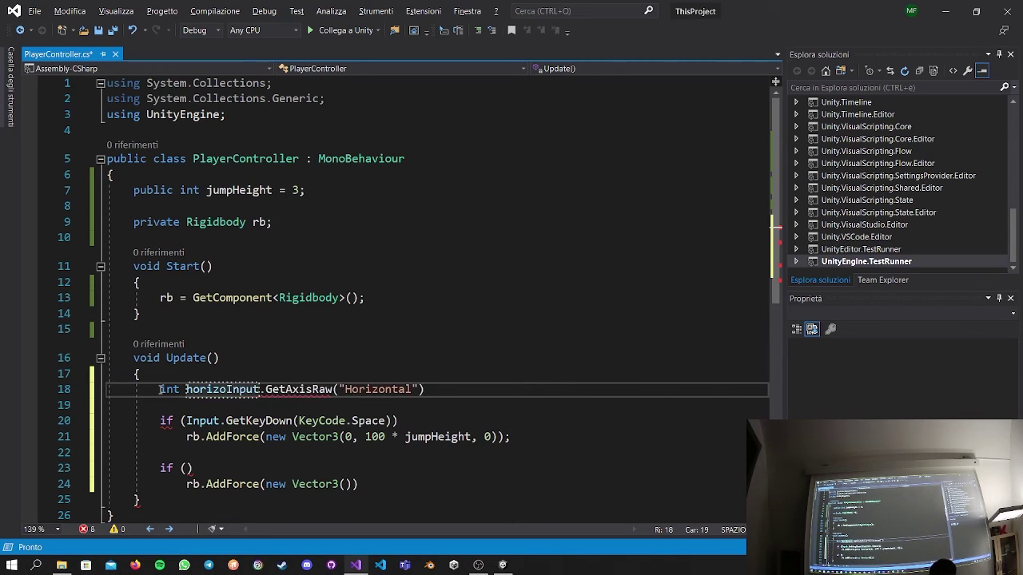
pyautogui.click(501, 389)
pyautogui.write(';')
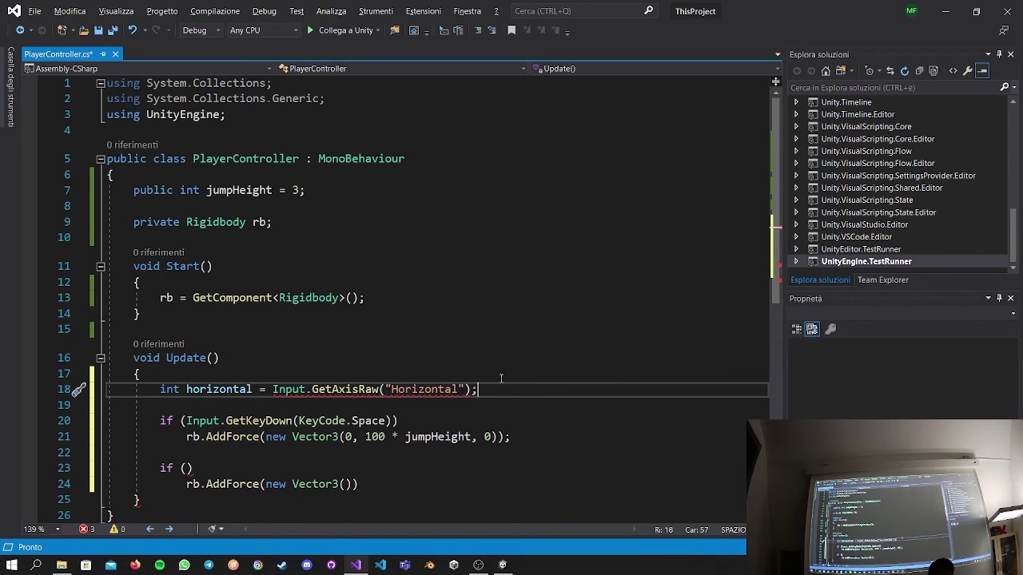
# Change the horizontal variable's type from int to float to fix the GetAxisRaw type error.
pyautogui.keyDown('shift'); pyautogui.click(503, 378); pyautogui.keyUp('shift')
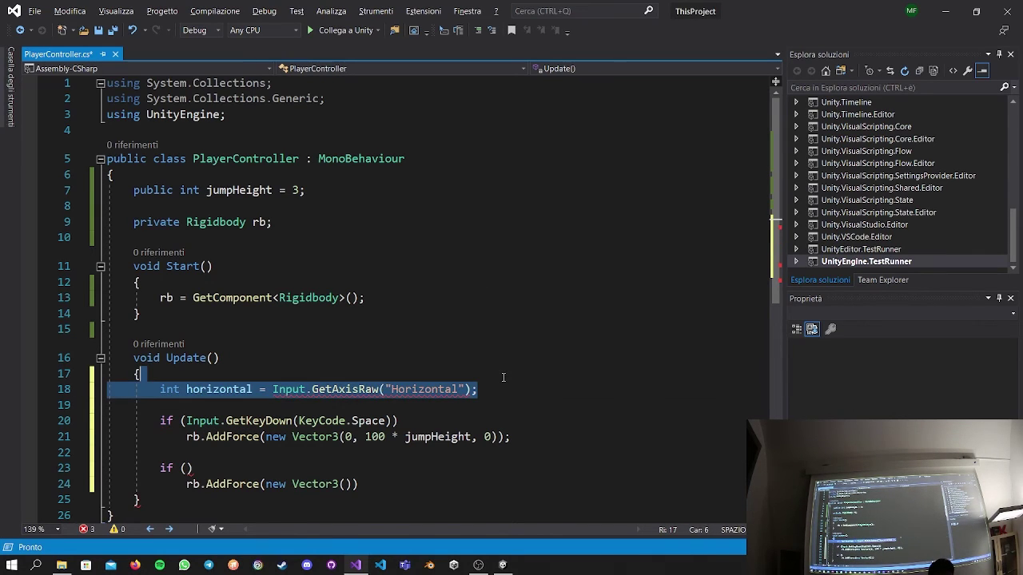
pyautogui.click(347, 365)
pyautogui.moveTo(361, 389)
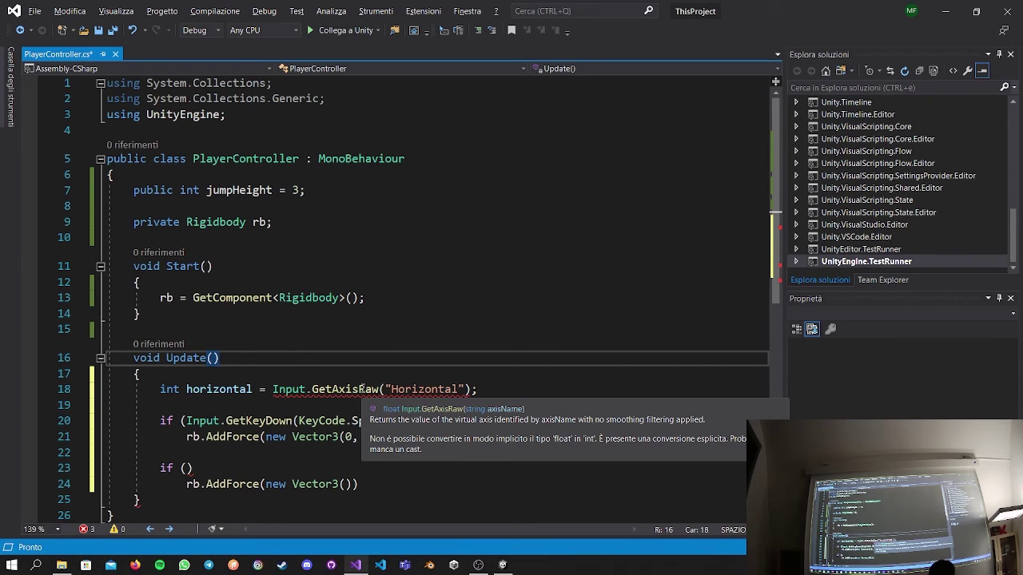
pyautogui.doubleClick(169, 389)
pyautogui.write('float')
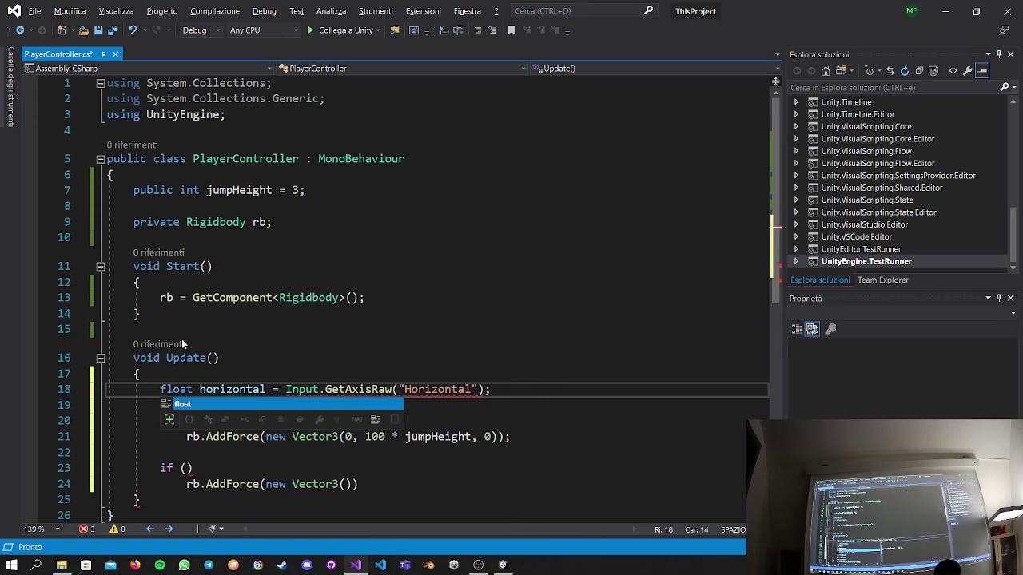
# Duplicate the line as float vertical = Input.GetAxisRaw("Vertical"); on line 19.
pyautogui.click(504, 389)
pyautogui.hotkey('shift', 'Up')
pyautogui.hotkey('ctrl', 'c')
pyautogui.click(503, 389)
pyautogui.hotkey('ctrl', 'v')
pyautogui.doubleClick(217, 405)
pyautogui.write('vertical')
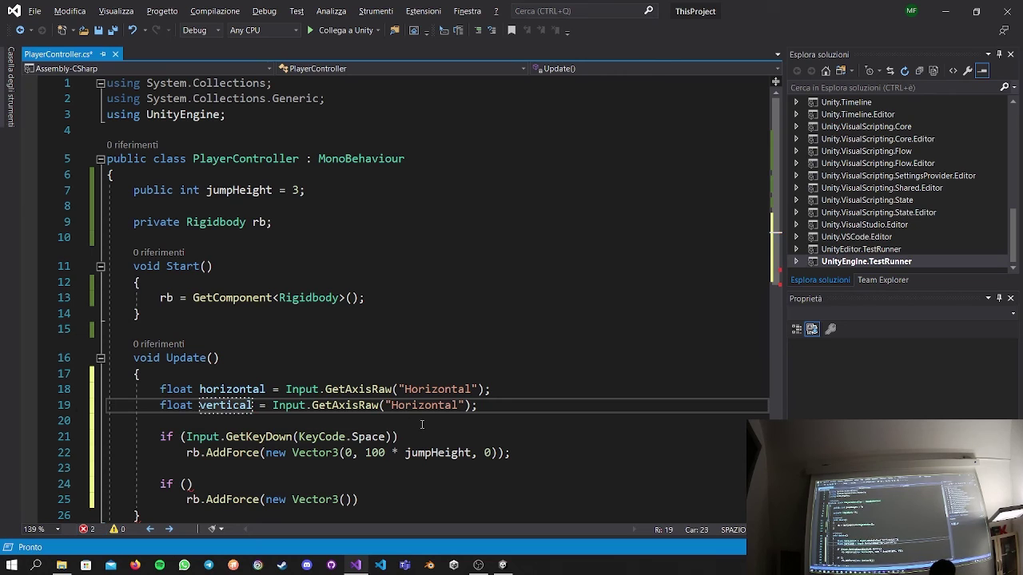
pyautogui.doubleClick(430, 405)
pyautogui.write('Vertical')
# Delete the empty if () condition above the AddForce call.
pyautogui.scroll(-1, 218, 449)
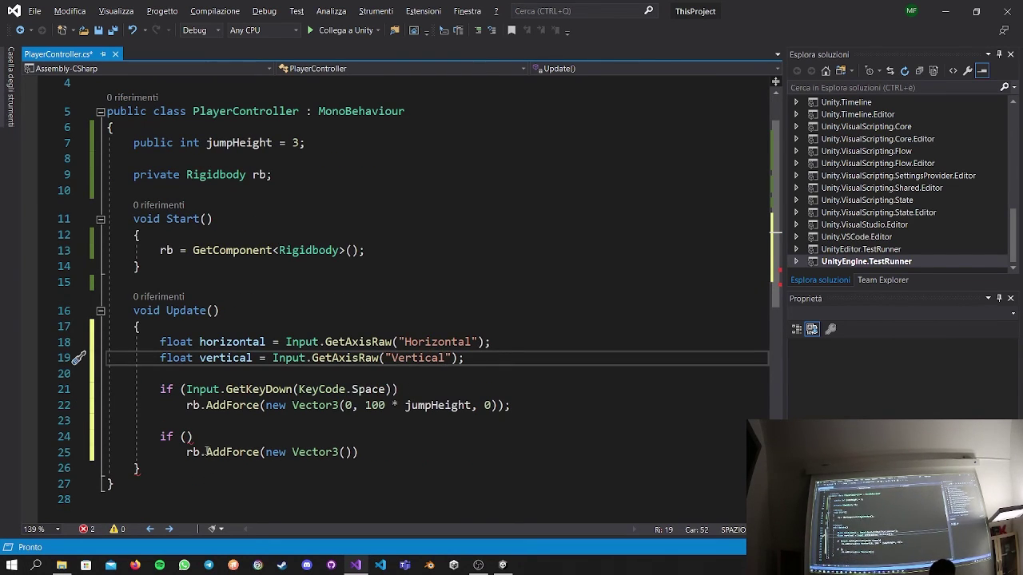
pyautogui.moveTo(188, 452); pyautogui.dragTo(165, 436)
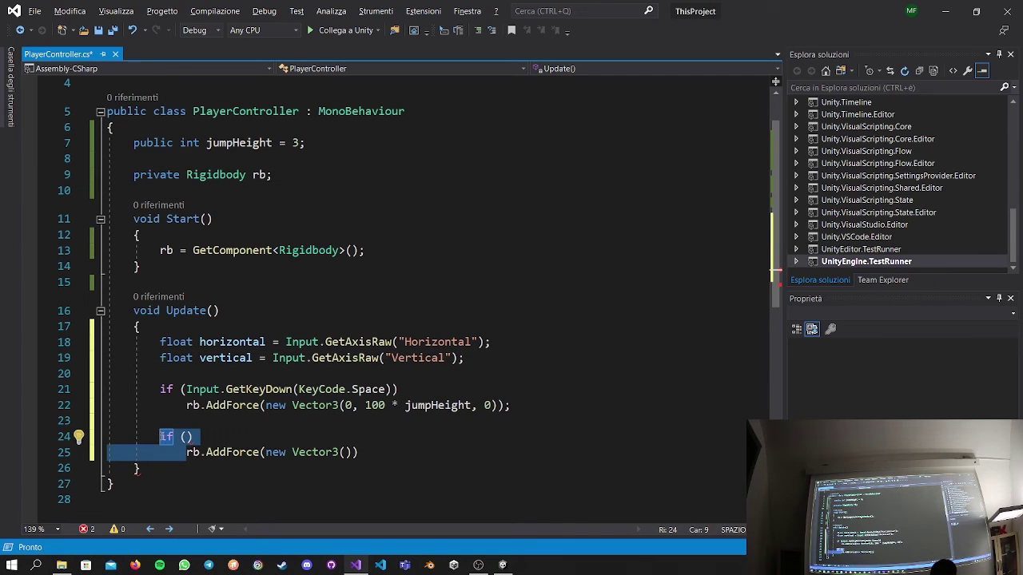
pyautogui.press('BackSpace')
# Declare public int movementSpeed = 10 under jumpHeight and save PlayerController.cs.
pyautogui.click(320, 436)
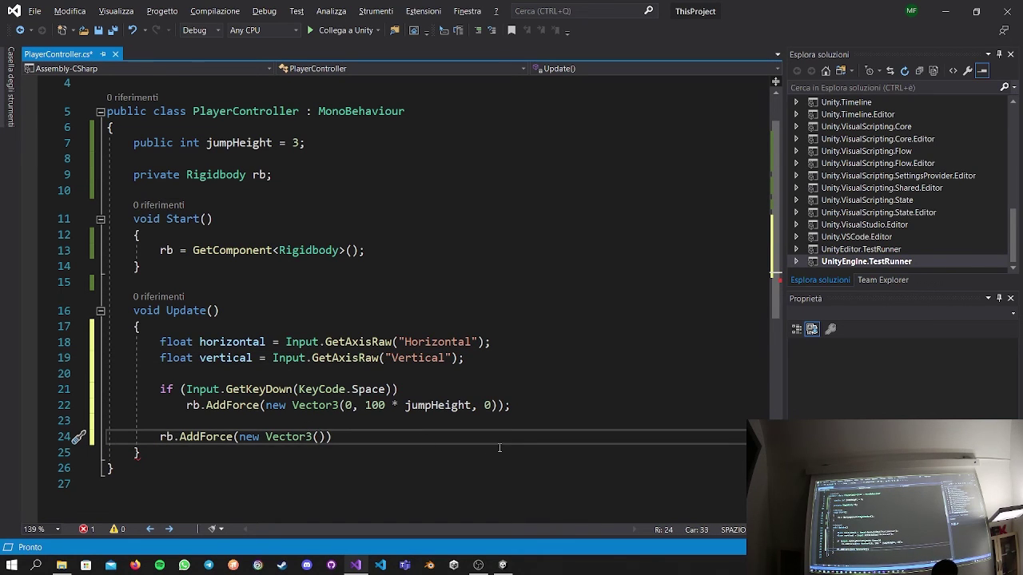
pyautogui.scroll(1, 496, 244)
pyautogui.click(348, 195)
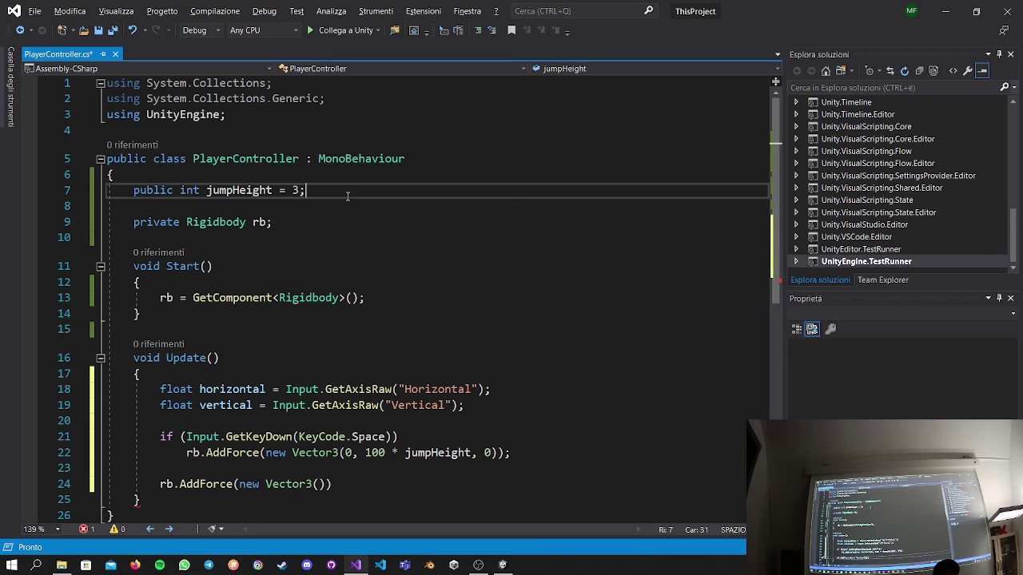
pyautogui.press('Return')
pyautogui.press('Return')
pyautogui.press('Up')
pyautogui.write('publiuc')
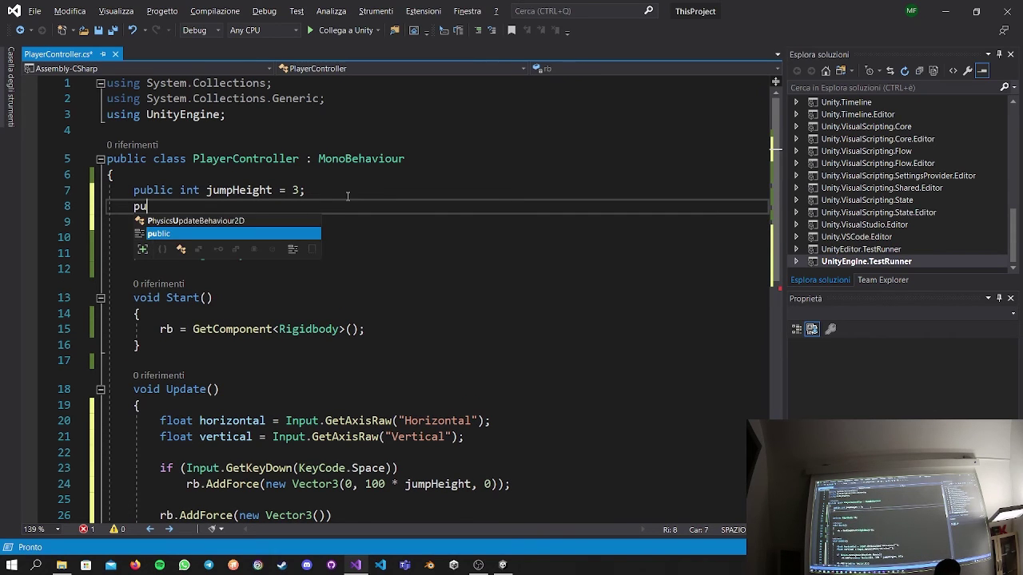
pyautogui.press('BackSpace')
pyautogui.press('BackSpace')
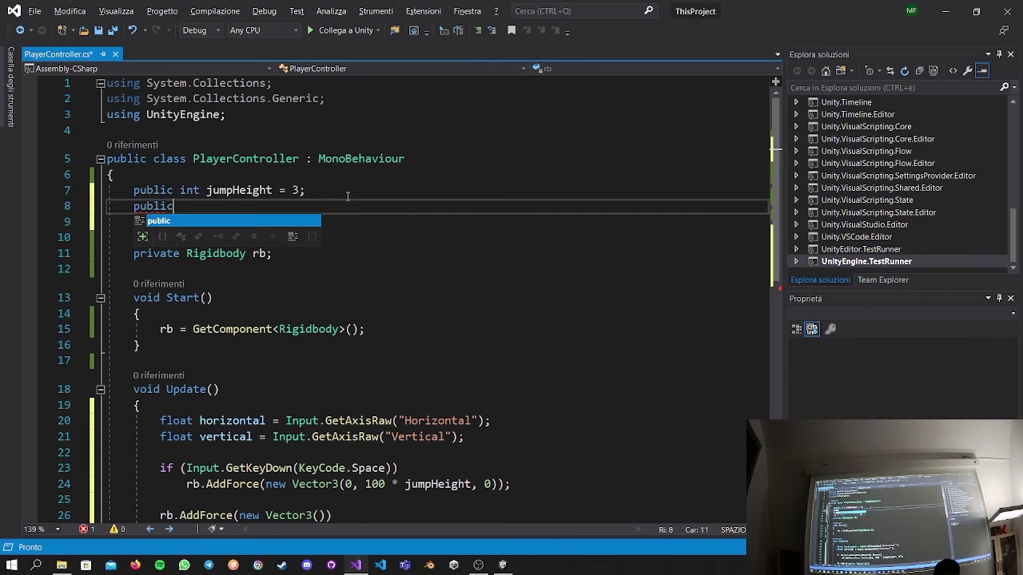
pyautogui.write('c int M')
pyautogui.press('BackSpace')
pyautogui.write('movement Speed  =10')
pyautogui.hotkey('ctrl', 's')
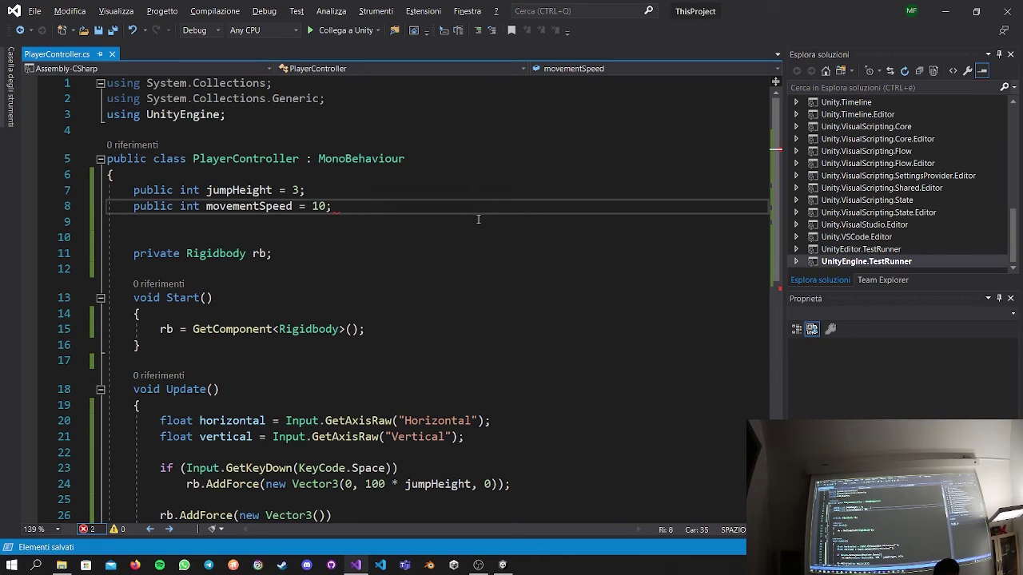
pyautogui.scroll(-4, 347, 196)
pyautogui.click(317, 327)
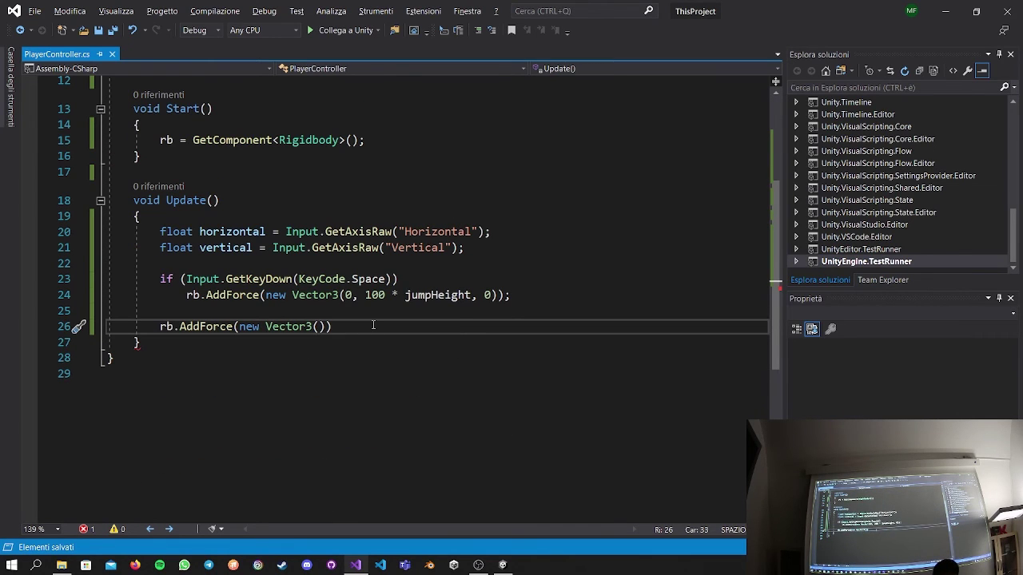
# Fill the Vector3 with vertical * 100 * movementSpeed, 0, horizontal * 100 * movementSpeed.
pyautogui.write('vertical ')
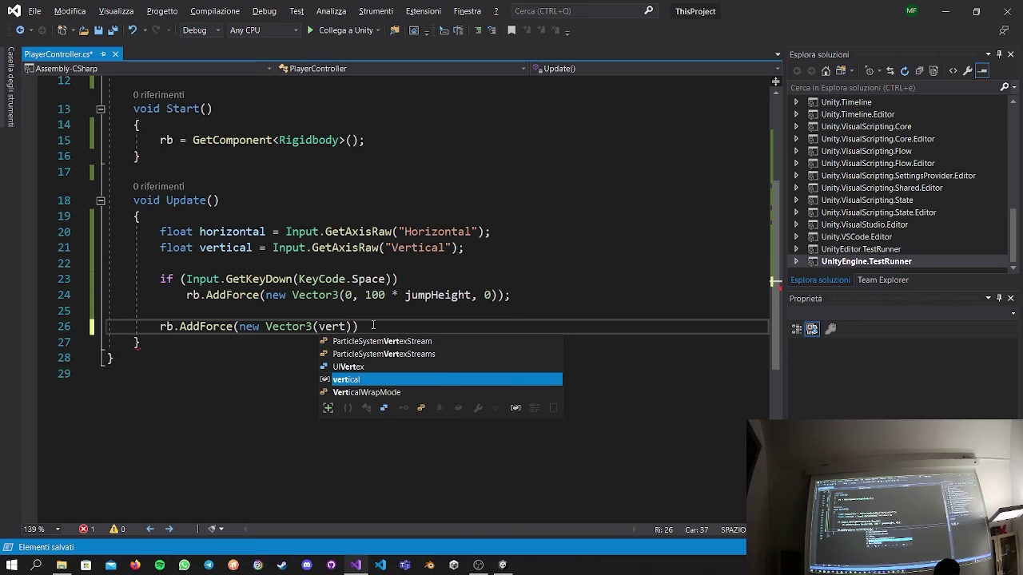
pyautogui.write('* ')
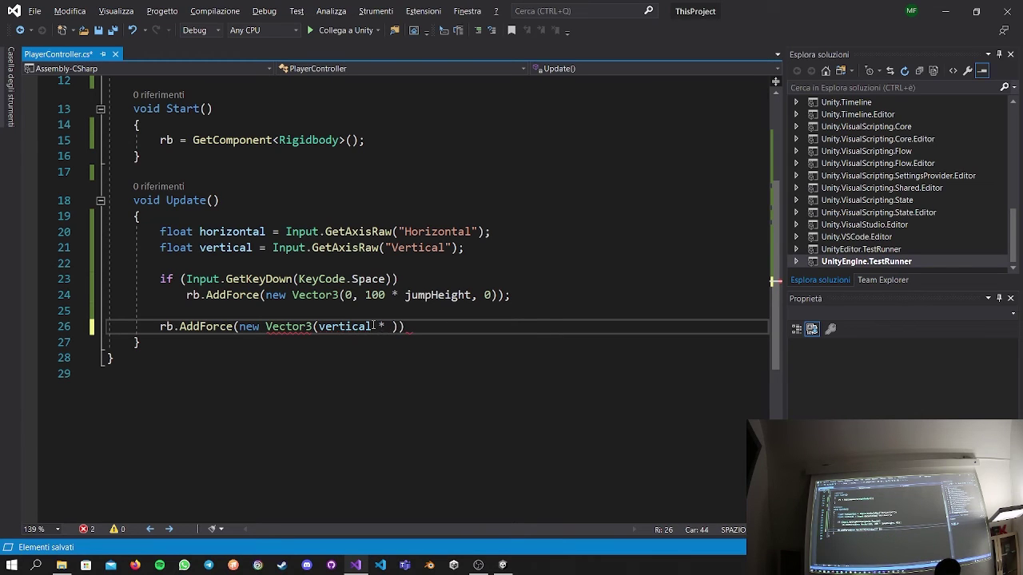
pyautogui.write('100 * mo')
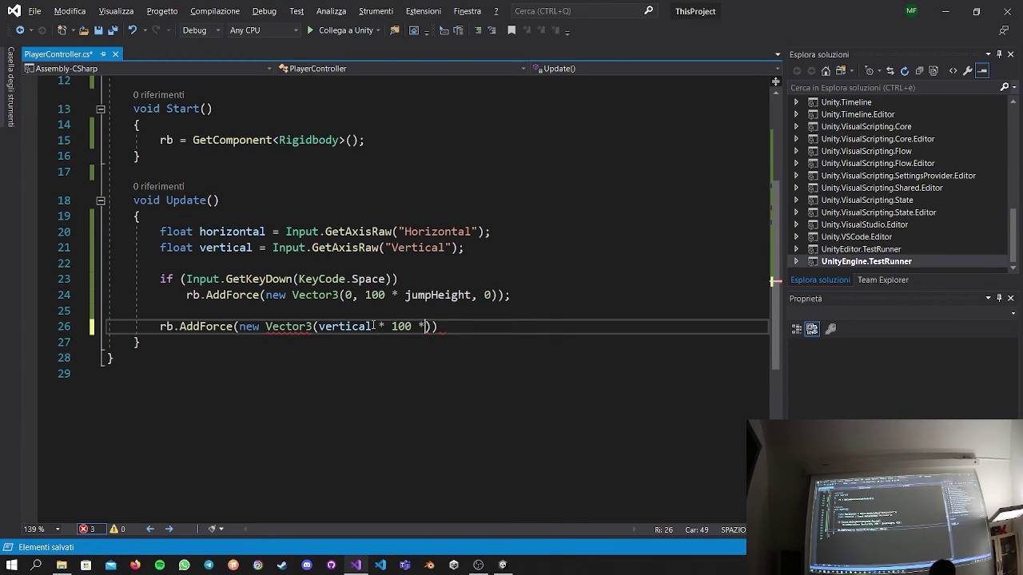
pyautogui.write('vementSpeed')
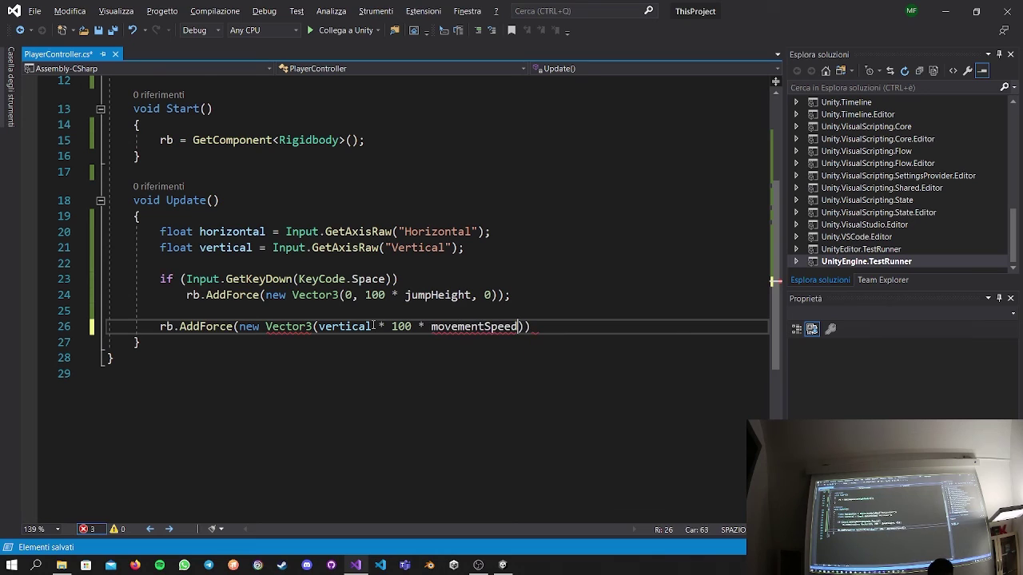
pyautogui.write(',')
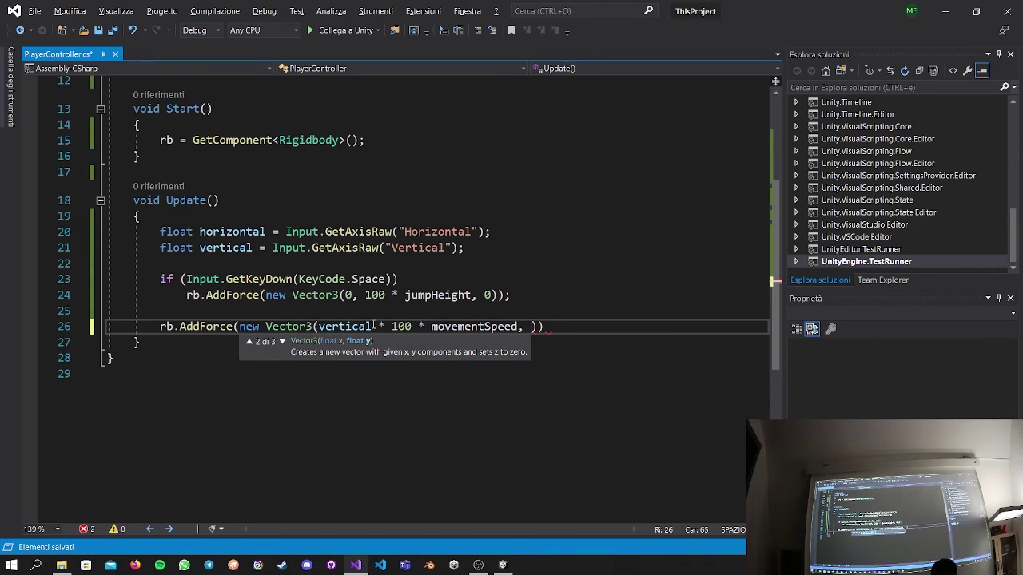
pyautogui.doubleClick(351, 329)
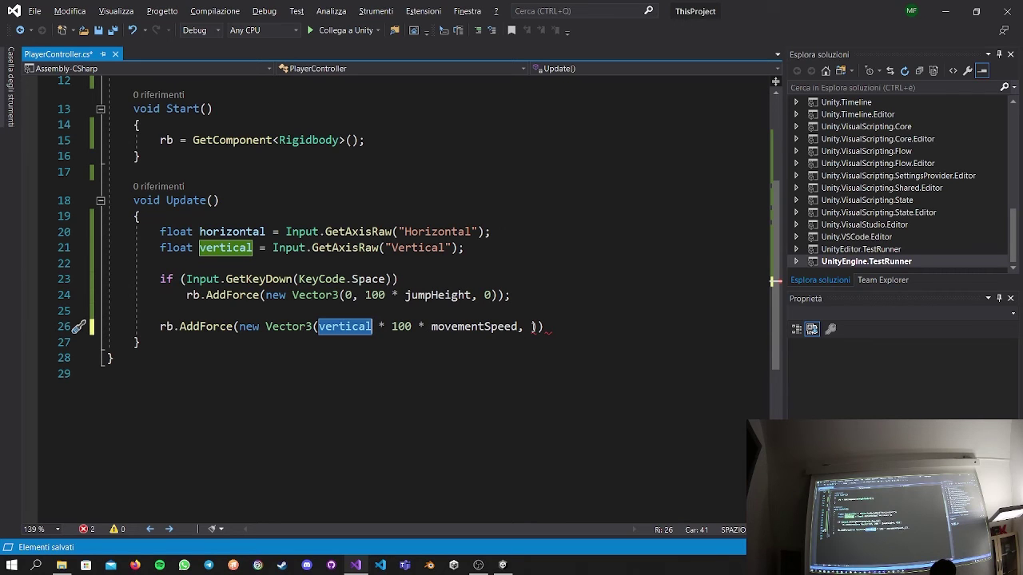
pyautogui.click(533, 327)
pyautogui.write('0, hori')
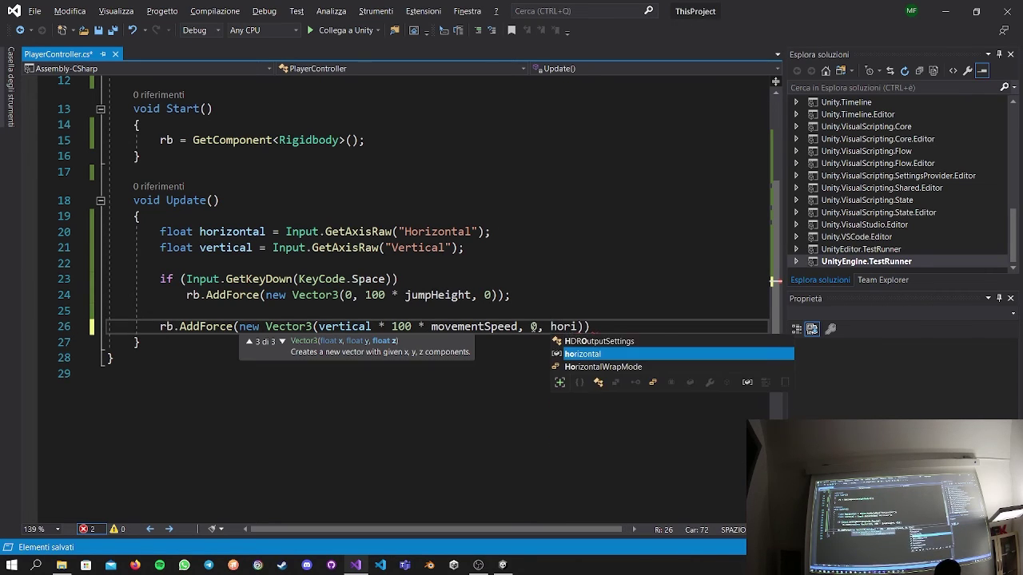
pyautogui.press('Tab')
pyautogui.write('* 100 * ')
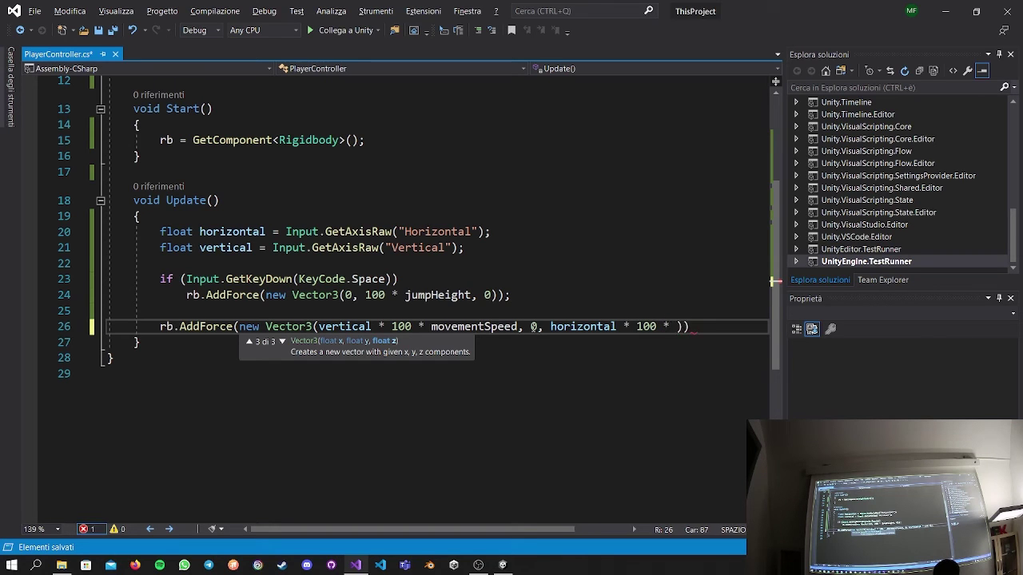
pyautogui.write('mov')
pyautogui.press('Tab')
# End the AddForce line with a semicolon and save the script.
pyautogui.scroll(-2, 585, 304)
pyautogui.scroll(-1, 597, 286)
pyautogui.keyDown('ctrl'); pyautogui.scroll(-3, 601, 281); pyautogui.keyUp('ctrl')
pyautogui.keyDown('ctrl'); pyautogui.scroll(1, 604, 279); pyautogui.keyUp('ctrl')
pyautogui.click(651, 240)
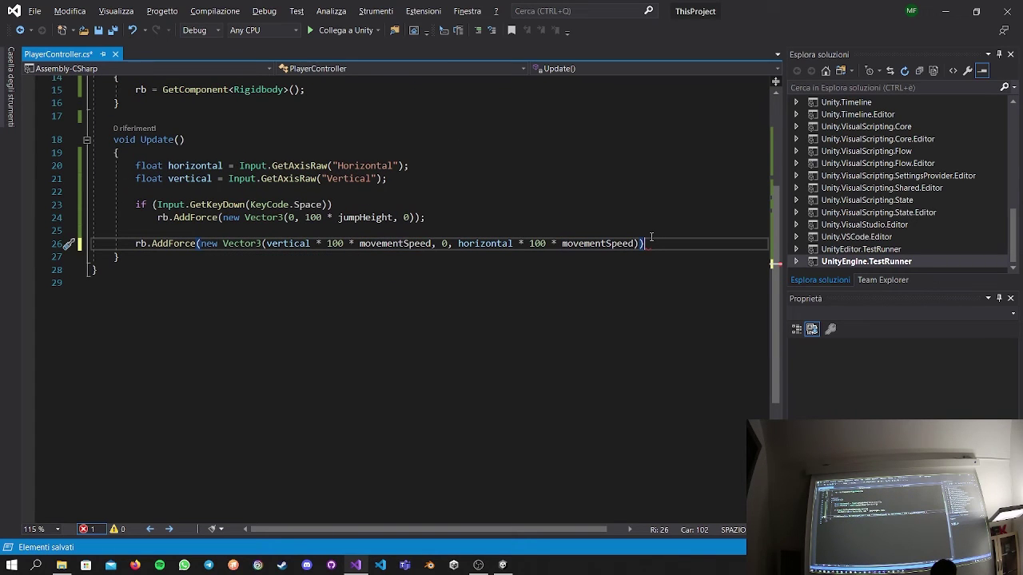
pyautogui.write(';')
pyautogui.click(653, 279)
pyautogui.hotkey('ctrl', 's')
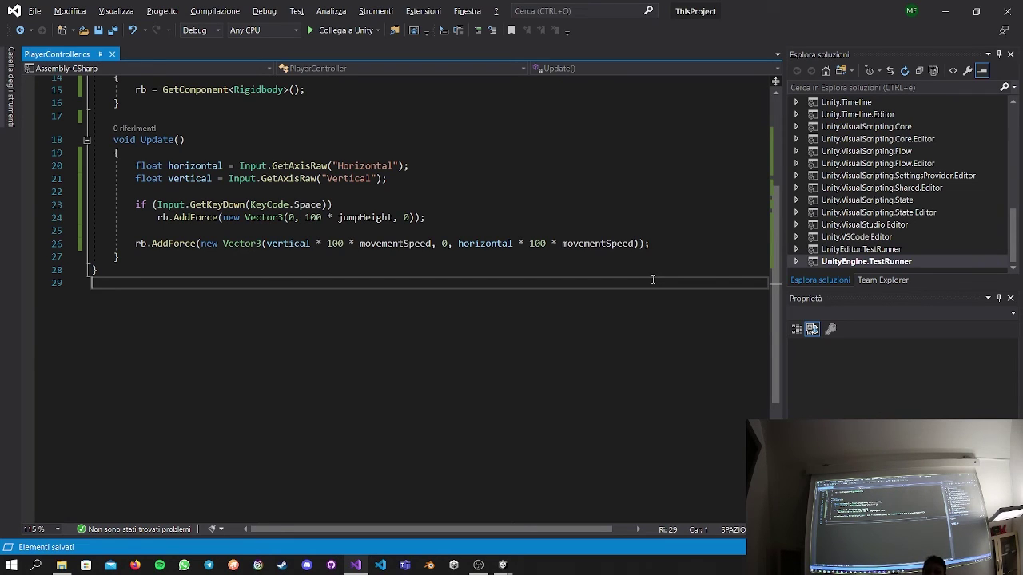
pyautogui.scroll(2, 653, 272)
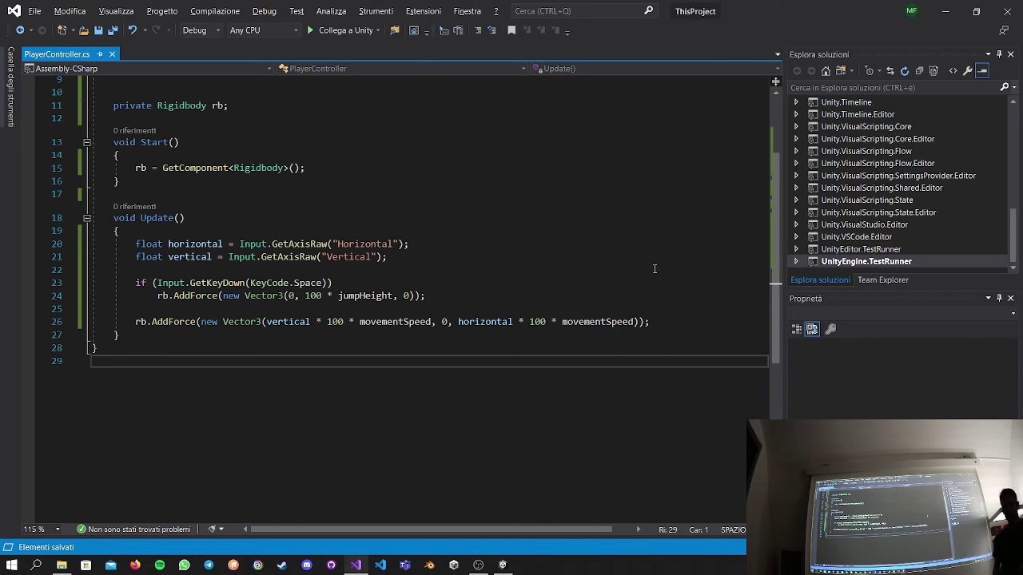
pyautogui.hotkey('shift', 'Left')
pyautogui.hotkey('shift', 'Left')
pyautogui.hotkey('shift', 'Left')
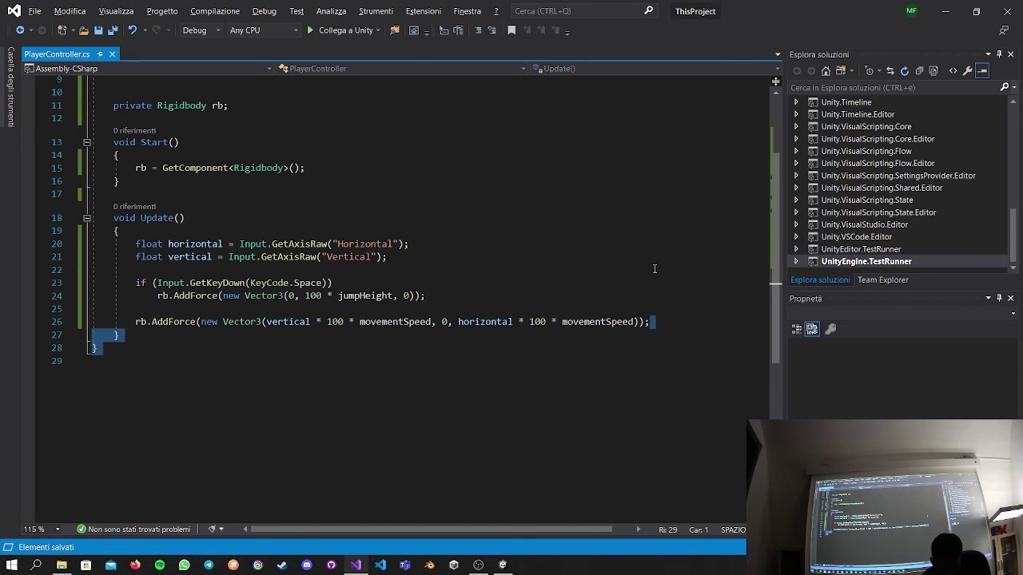
pyautogui.click(647, 280)
pyautogui.keyDown('ctrl'); pyautogui.scroll(2, 683, 285); pyautogui.keyUp('ctrl')
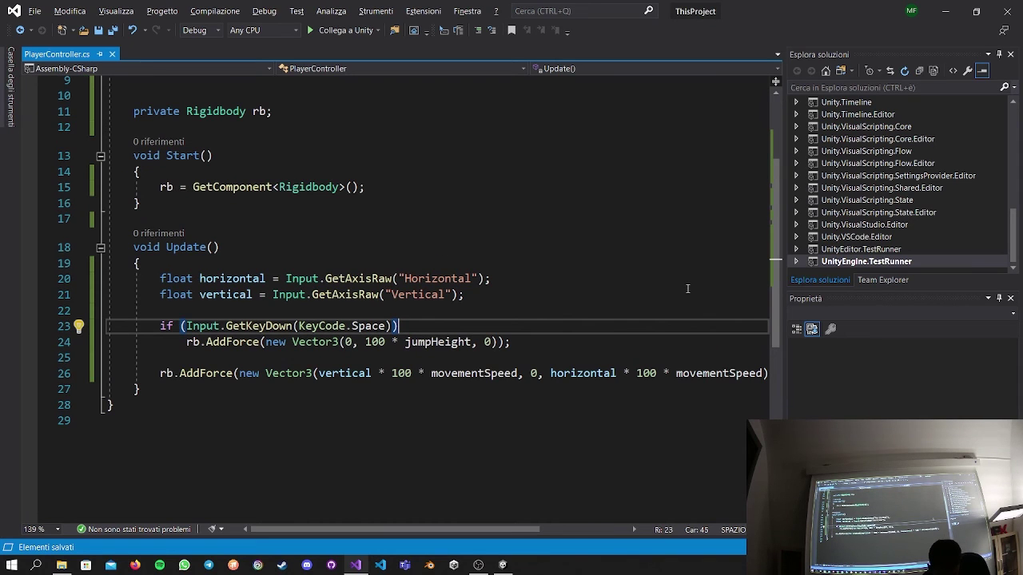
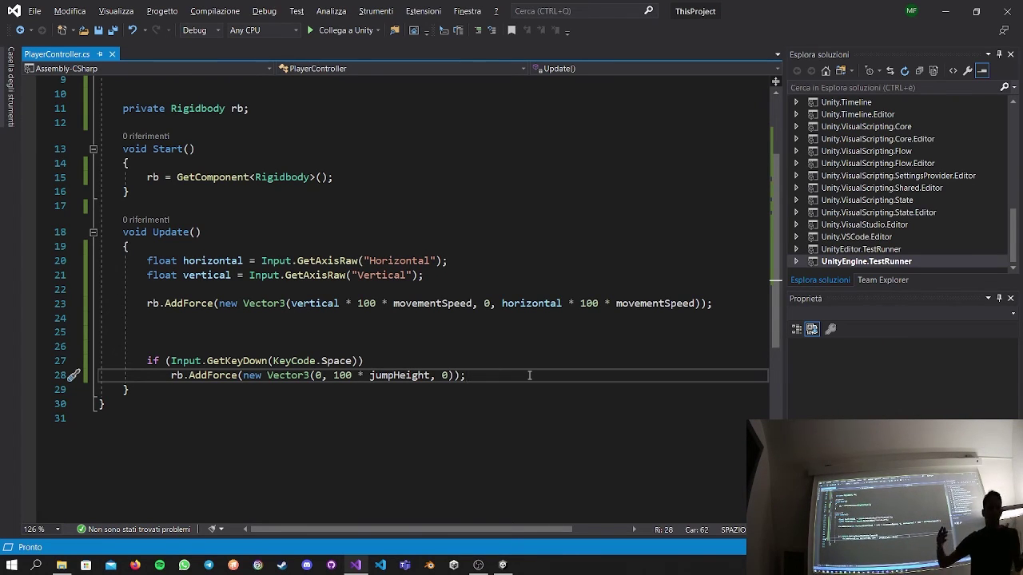
# Run a quick play-test of the ball in Unity, then return to the movement script.
pyautogui.hotkey('alt', 'Tab')
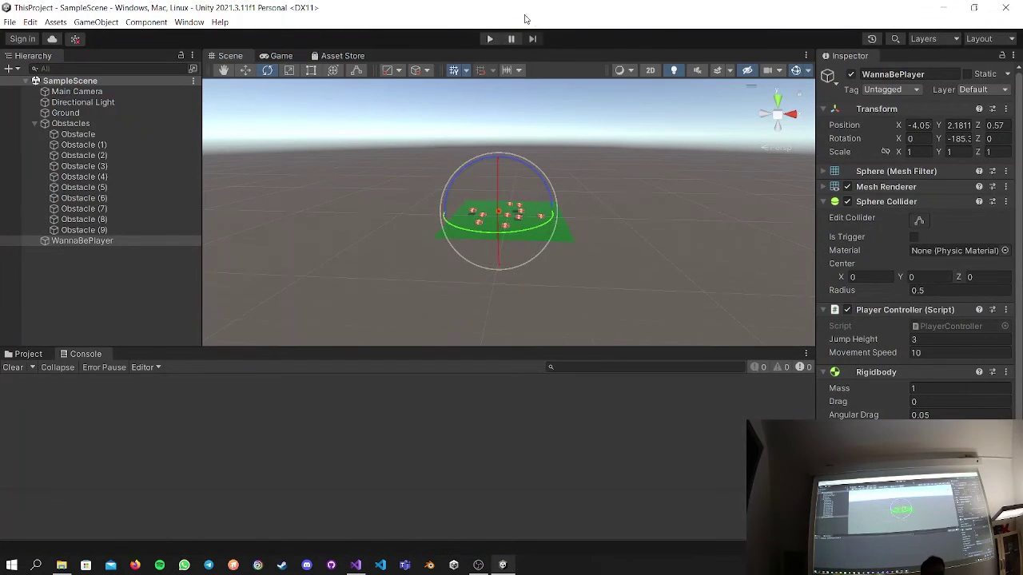
pyautogui.click(490, 39)
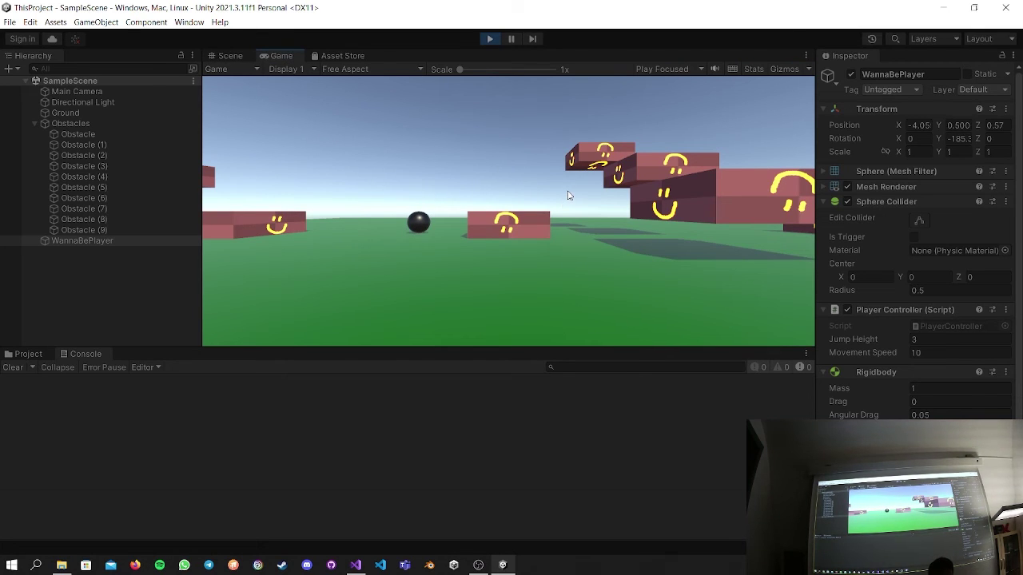
pyautogui.click(486, 41)
pyautogui.hotkey('alt', 'Tab')
# Cut both force multipliers on line 23 from 100 to 10 and save the script.
pyautogui.click(371, 304)
pyautogui.press('Delete')
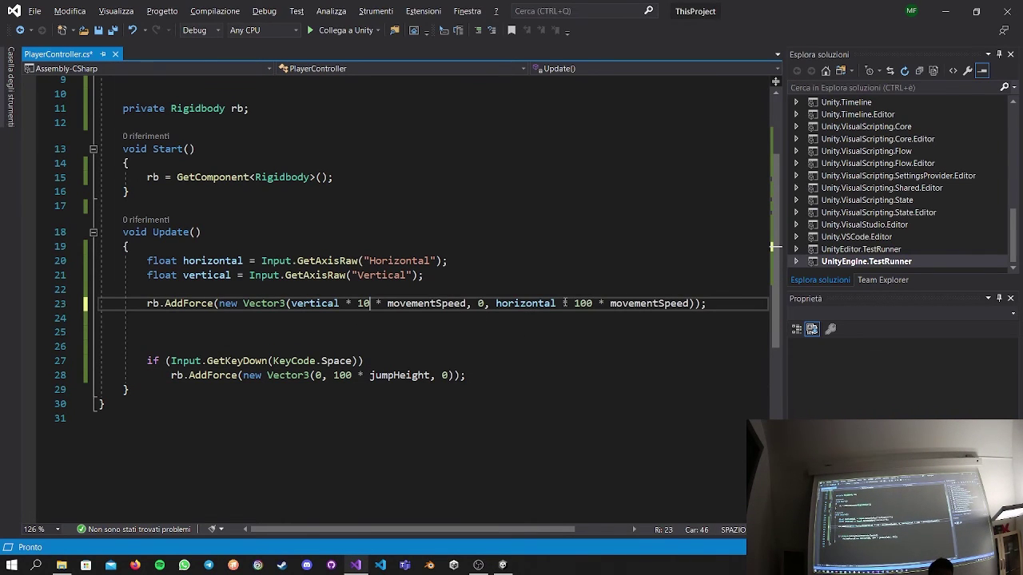
pyautogui.click(592, 303)
pyautogui.press('BackSpace')
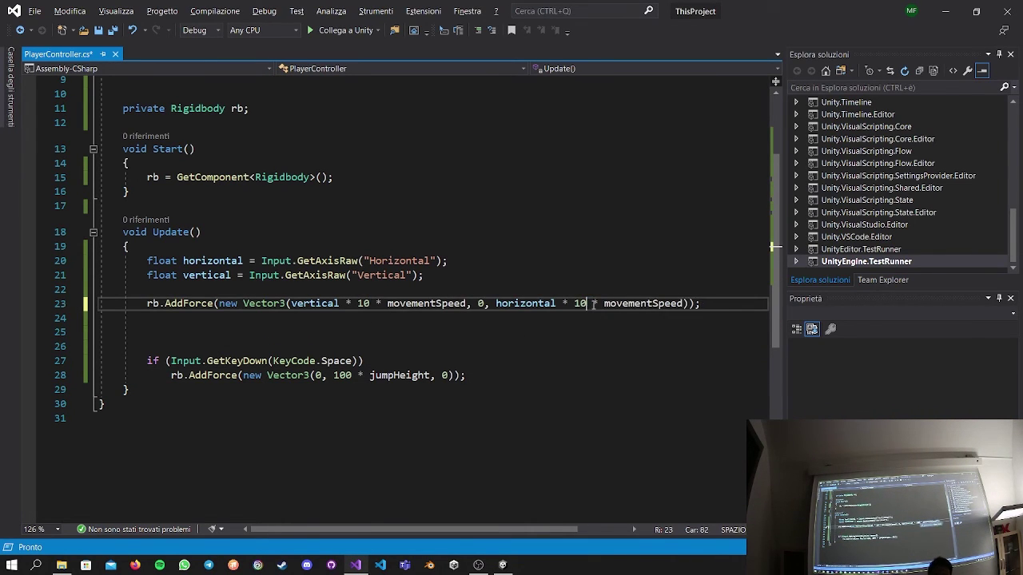
pyautogui.hotkey('ctrl', 's')
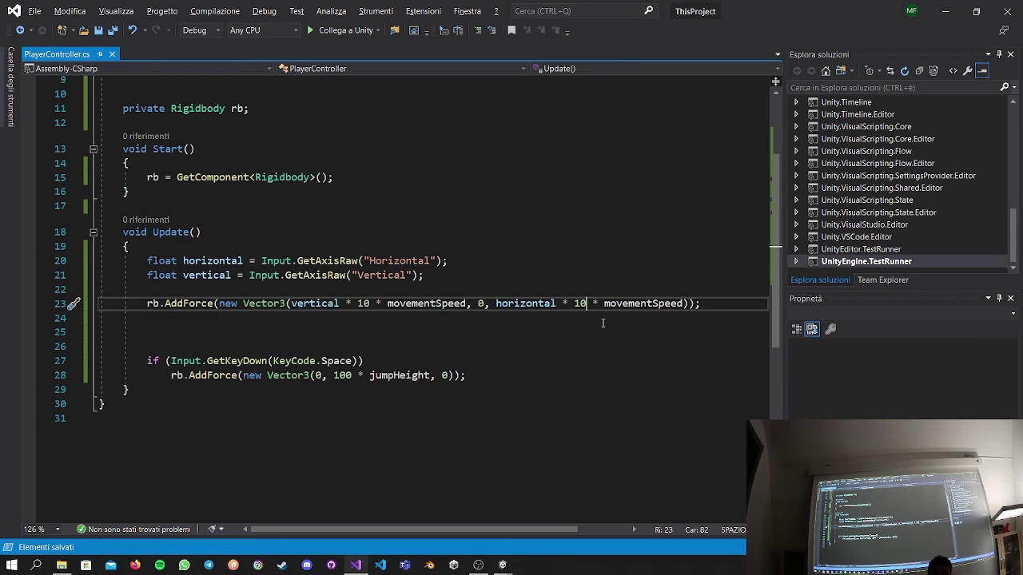
pyautogui.click(501, 566)
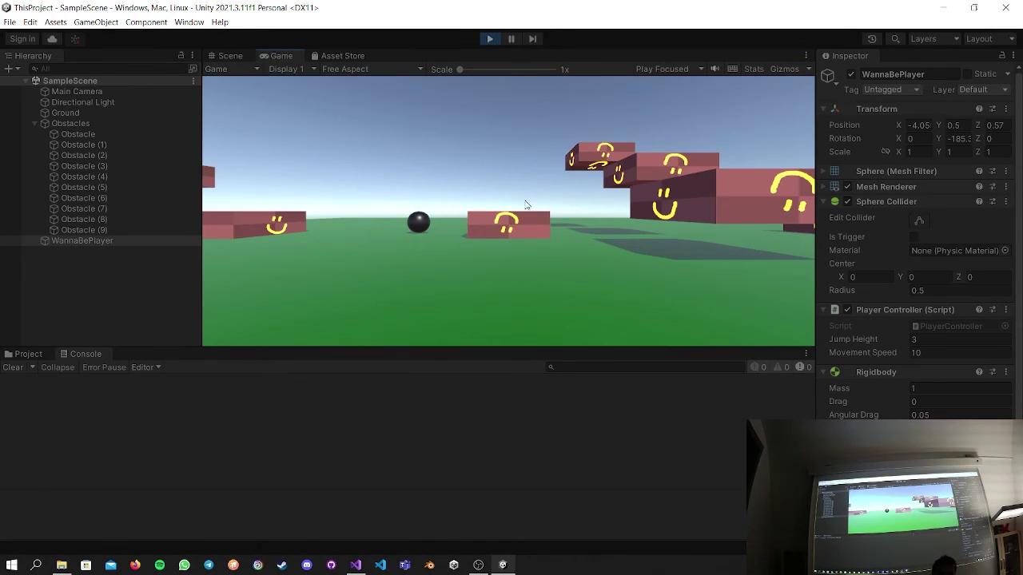
# Roll and jump the ball with W, S and Space at the reduced force, then stop play.
pyautogui.press('space')
pyautogui.press('w')
pyautogui.press('space')
pyautogui.press('s')
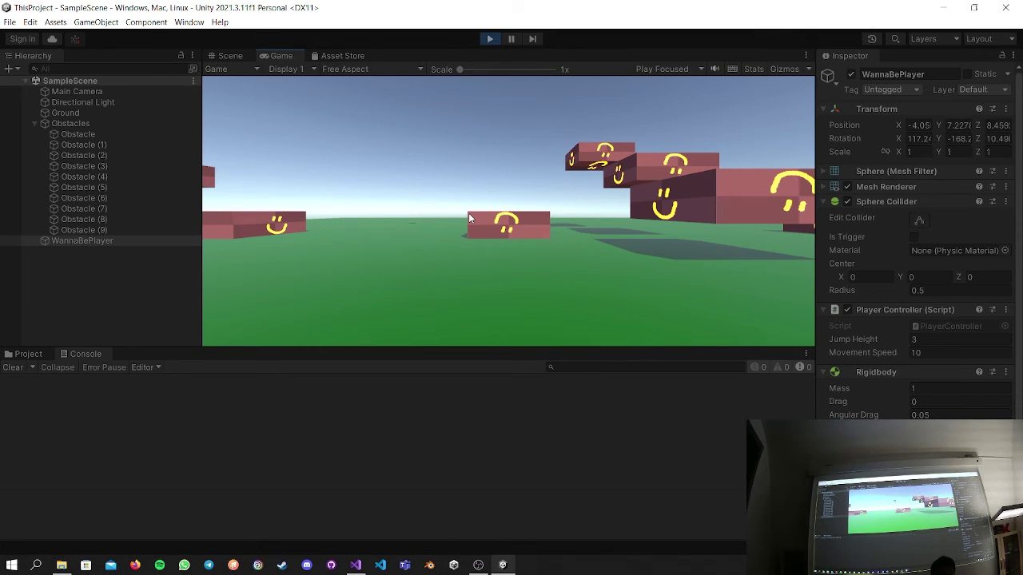
pyautogui.press('w')
pyautogui.press('s')
pyautogui.press('s')
pyautogui.click(490, 38)
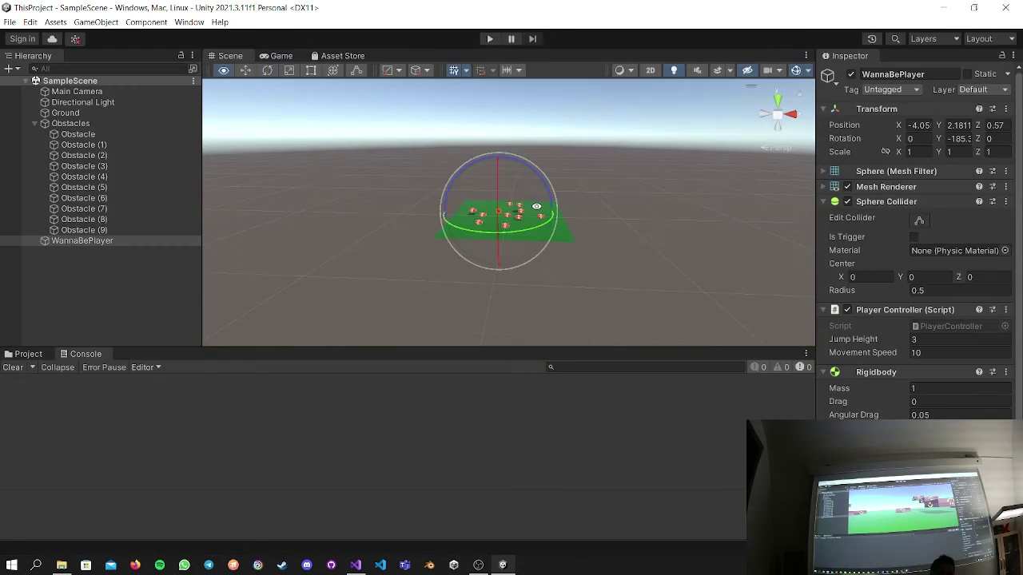
pyautogui.hotkey('alt', 'Tab')
pyautogui.click(515, 332)
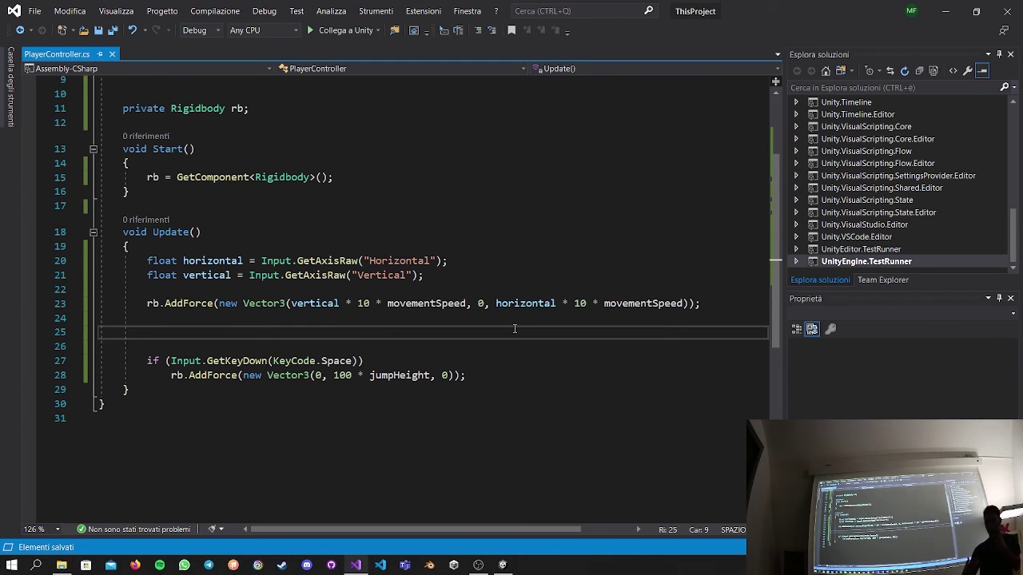
# Append '* Time.deltaTime' to the movement force on line 23.
pyautogui.click(691, 303)
pyautogui.keyDown('ctrl'); pyautogui.scroll(-2, 690, 303); pyautogui.keyUp('ctrl')
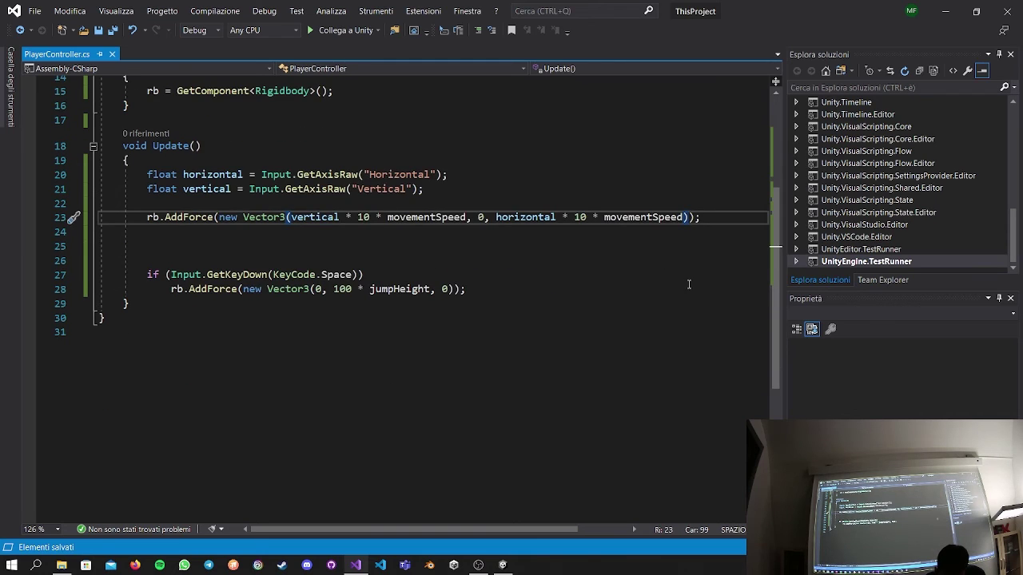
pyautogui.write('* Time.')
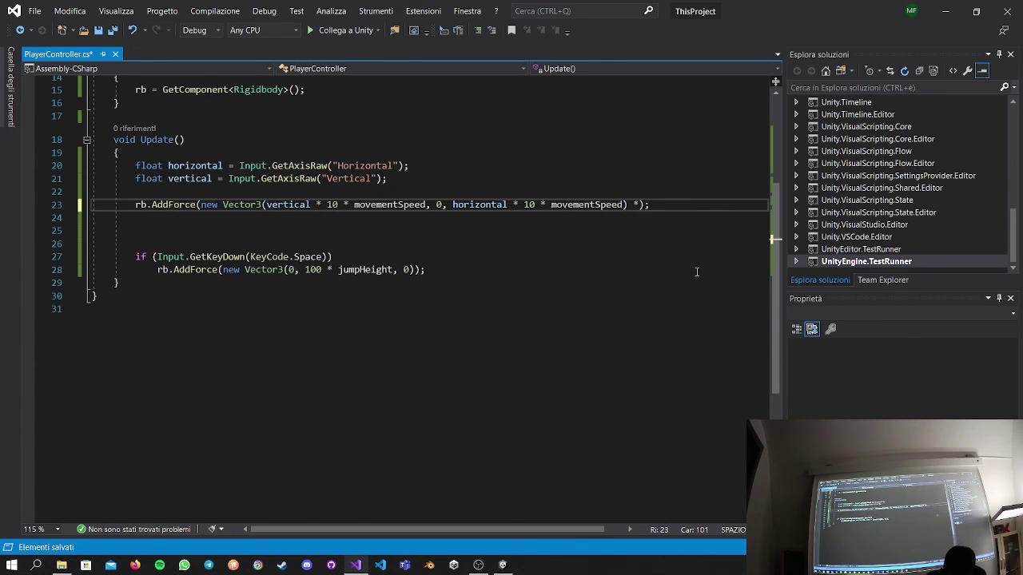
pyautogui.write('deltaTime')
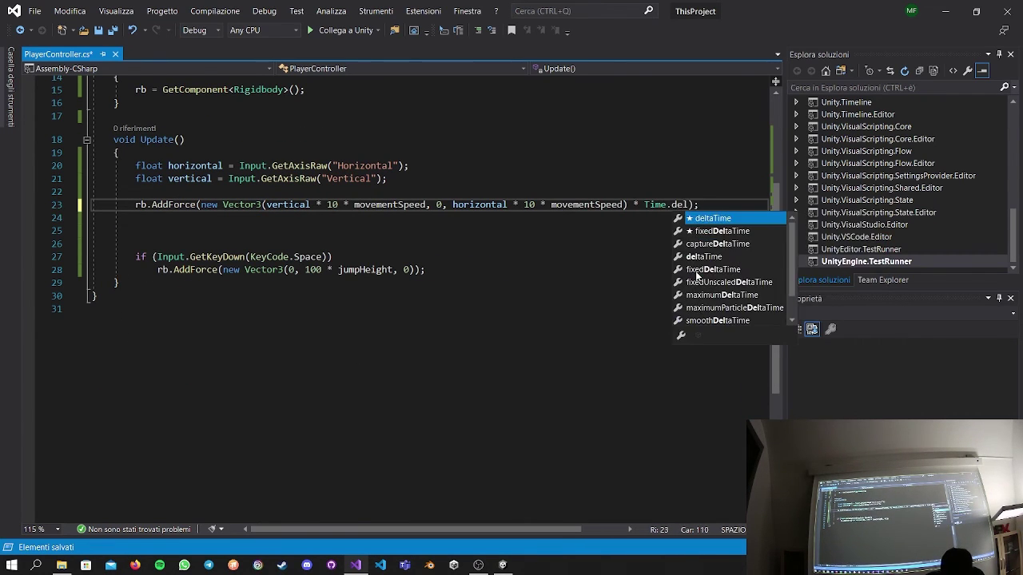
pyautogui.click(683, 239)
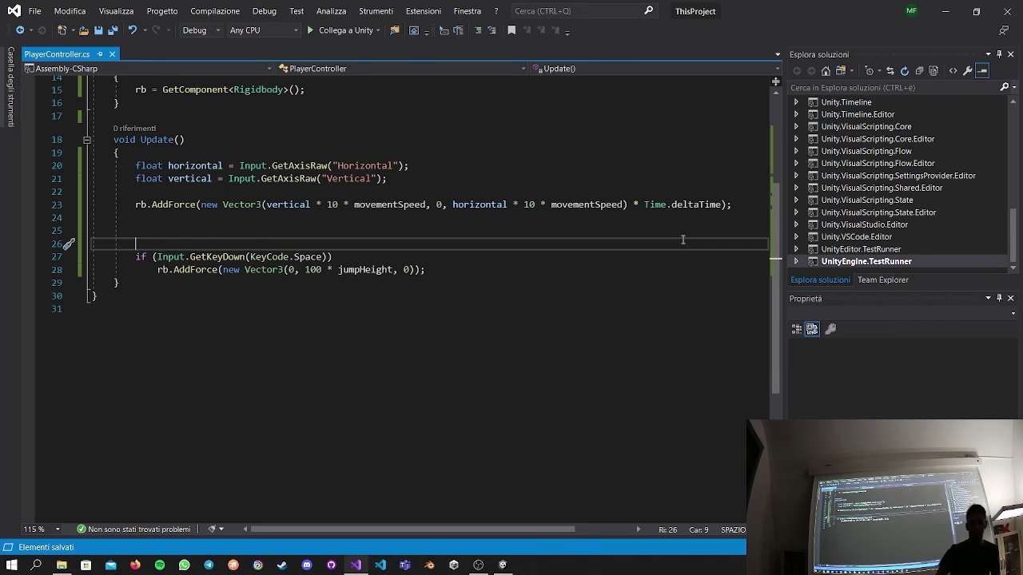
pyautogui.hotkey('alt', 'Tab')
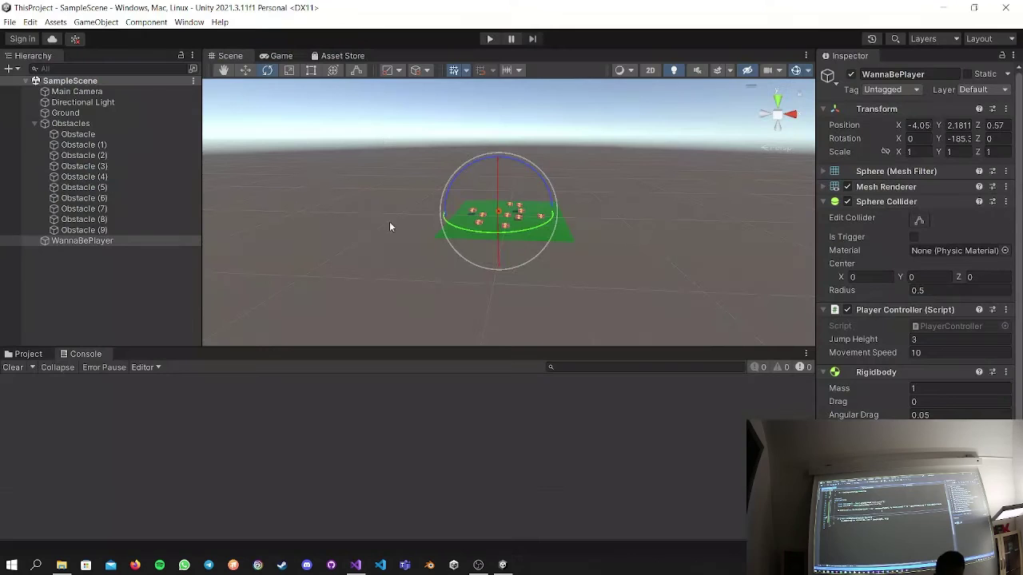
# Start play mode and roll the ball right and back with D and A.
pyautogui.click(489, 39)
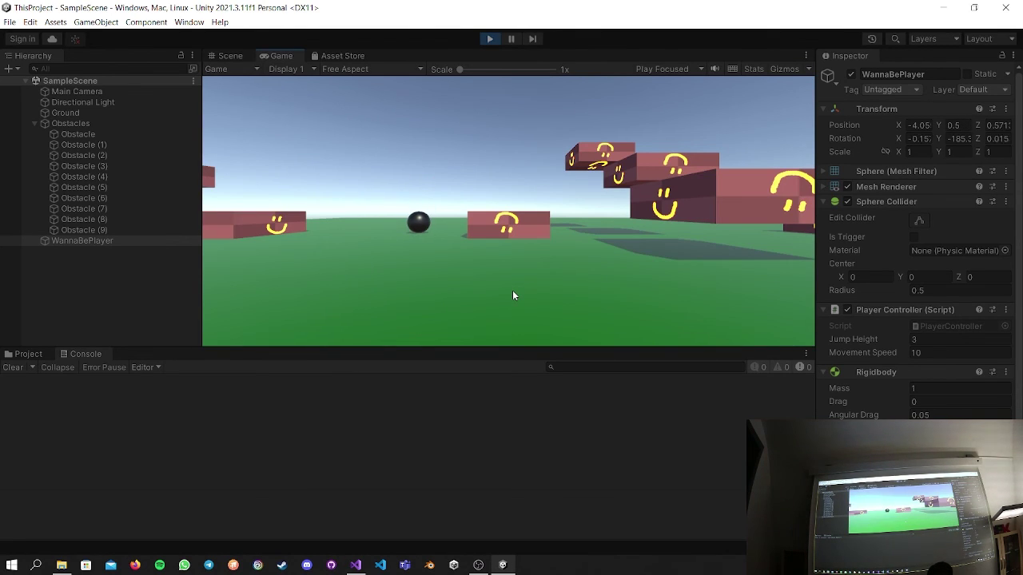
pyautogui.press('d')
pyautogui.press('a')
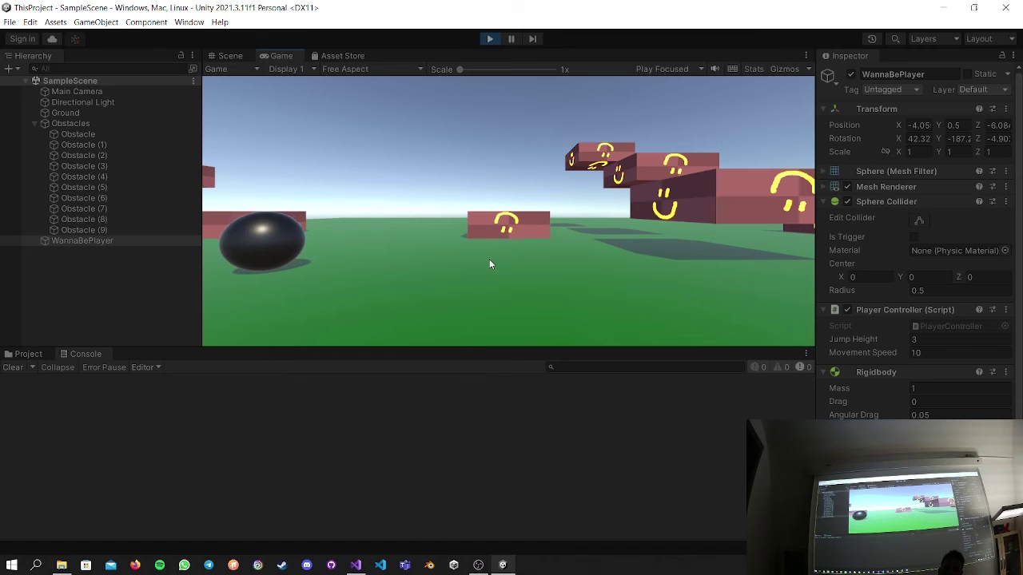
pyautogui.scroll(-2, 945, 384)
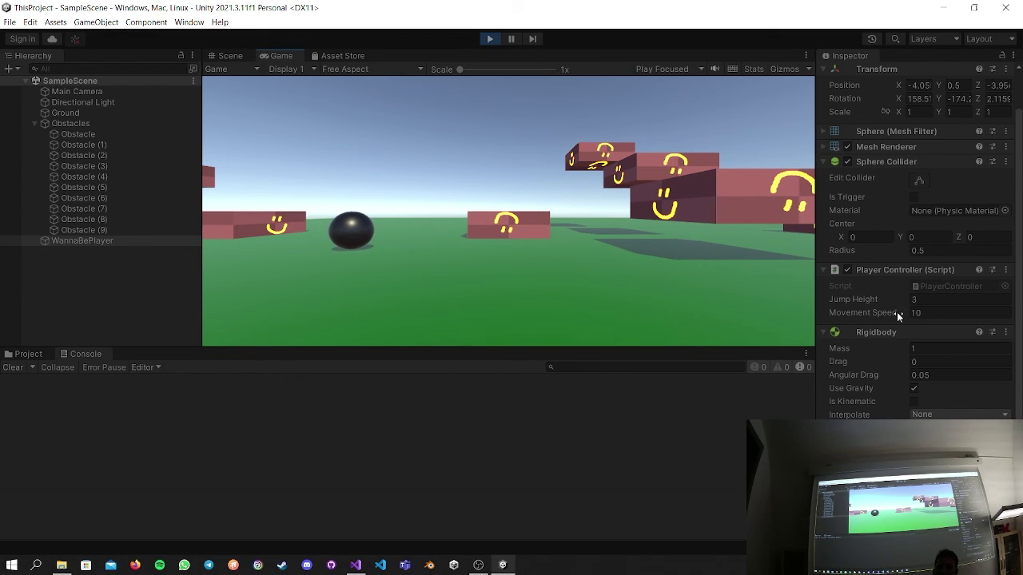
# Raise Movement Speed to 104 during play, roll the ball back and forth, then stop.
pyautogui.moveTo(896, 314); pyautogui.dragTo(963, 315)
pyautogui.click(531, 231)
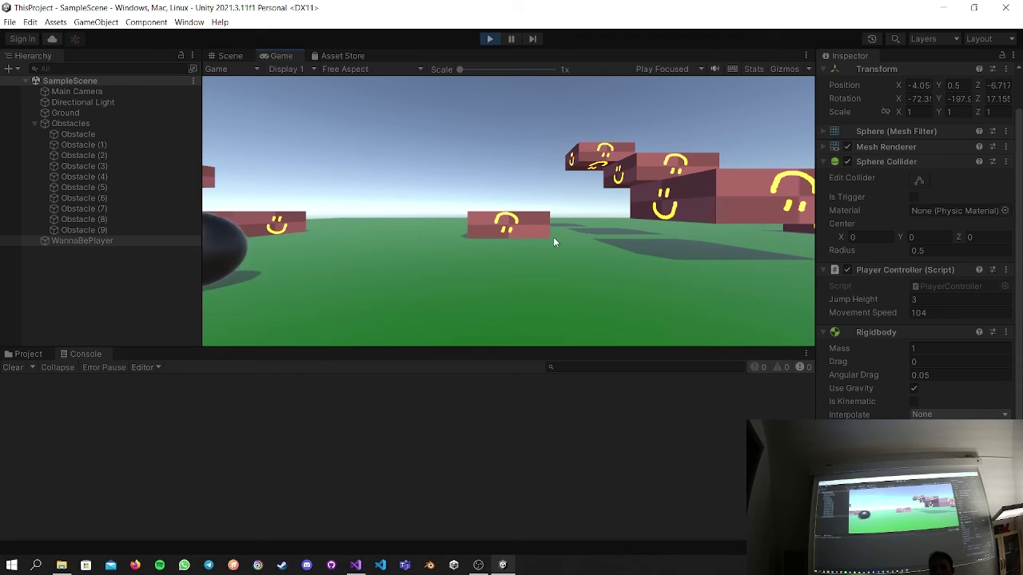
pyautogui.press('w')
pyautogui.press('s')
pyautogui.press('w')
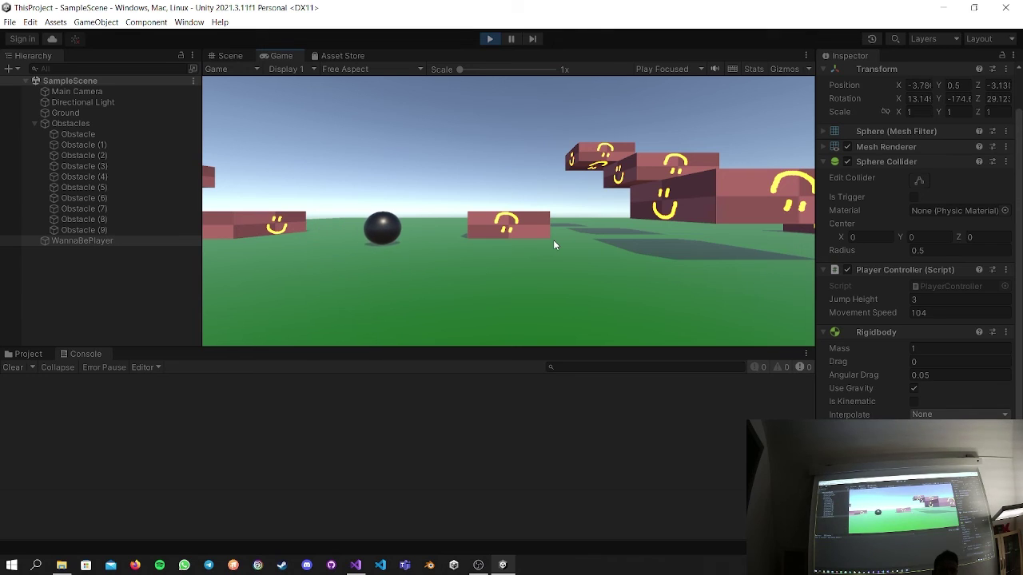
pyautogui.press('s')
pyautogui.press('w')
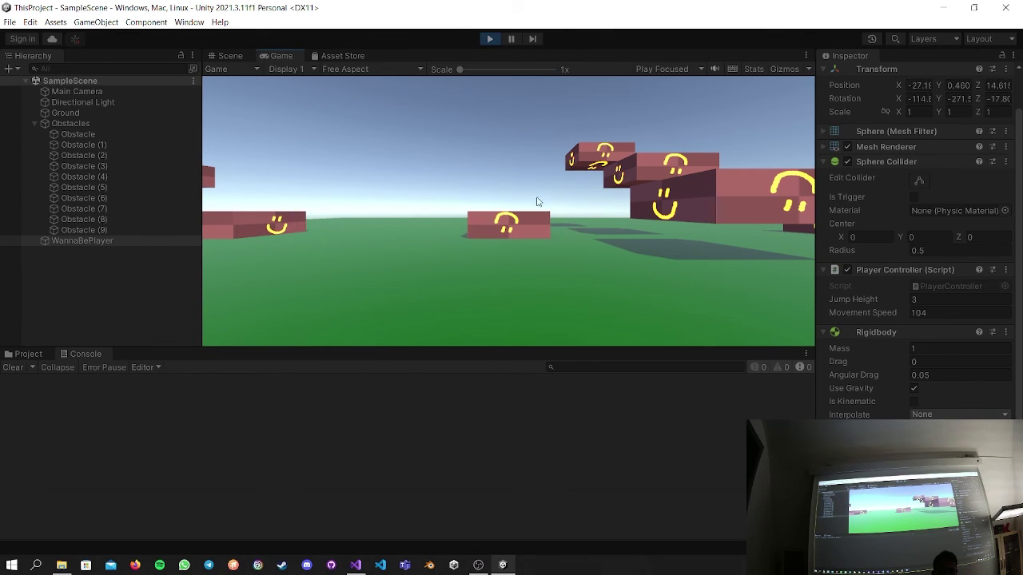
pyautogui.click(491, 38)
# Set Movement Speed to 20, collapse Obstacles in the Hierarchy, and zoom the Scene view.
pyautogui.click(939, 313)
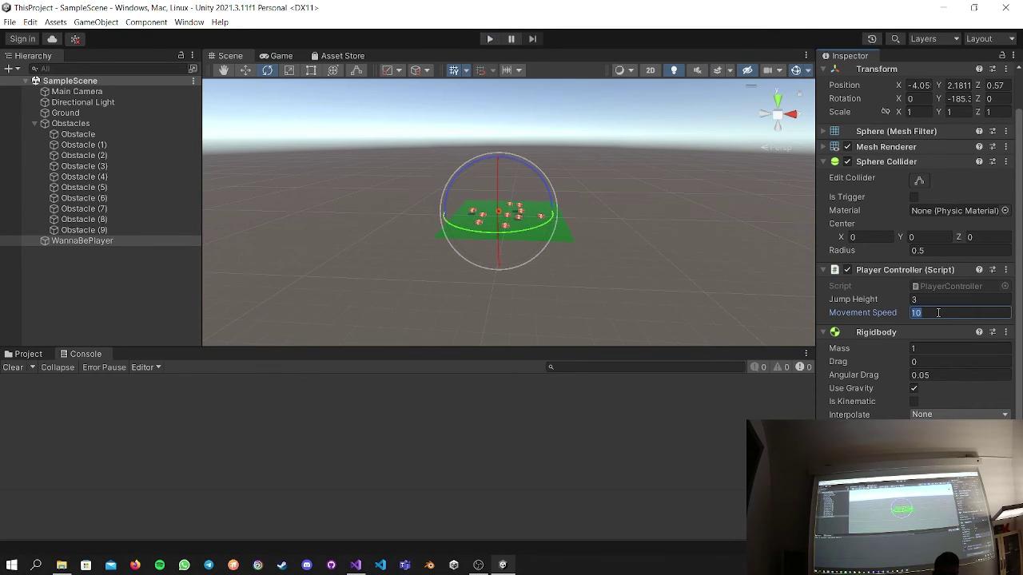
pyautogui.write('20')
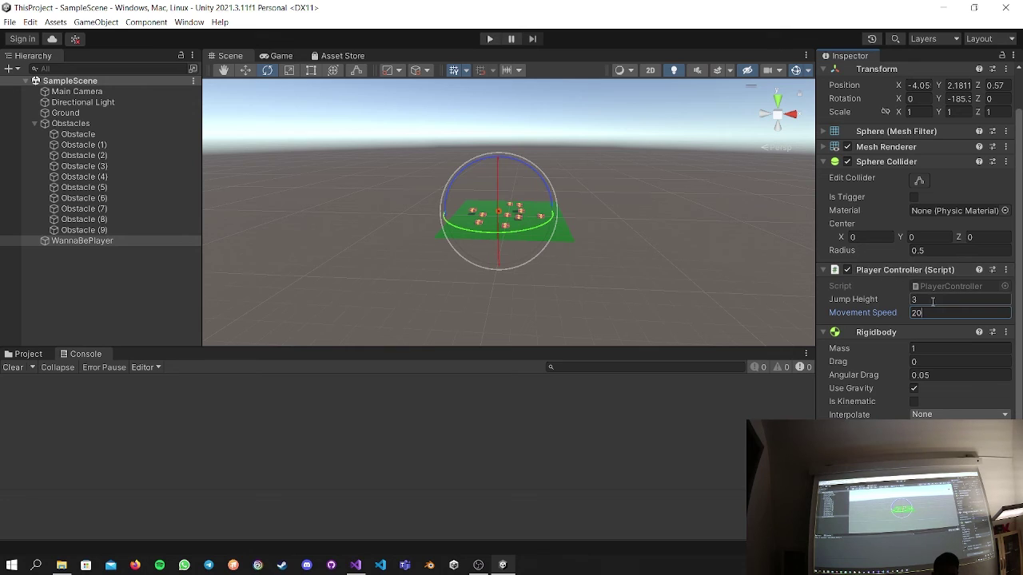
pyautogui.click(35, 123)
pyautogui.click(92, 196)
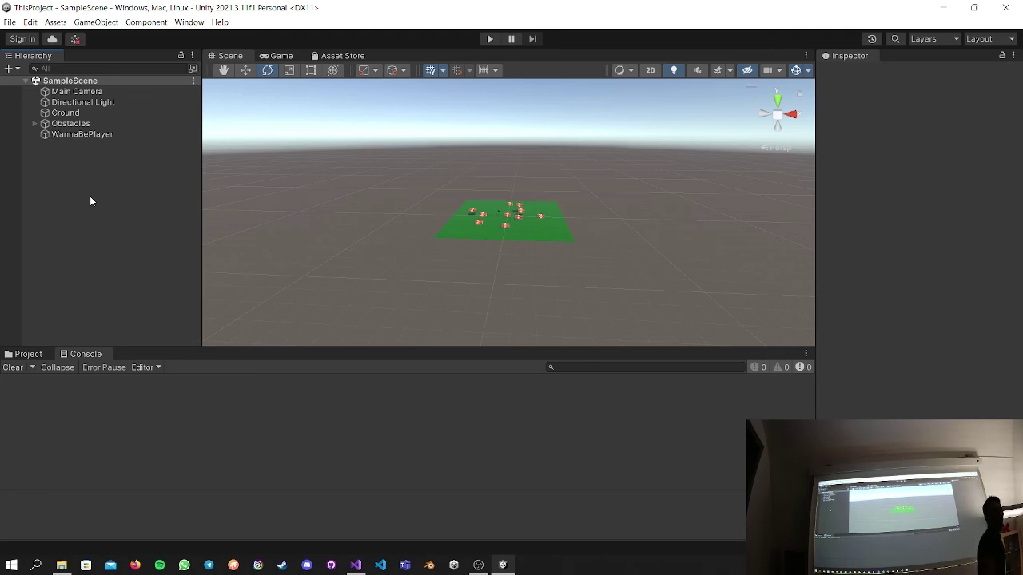
pyautogui.hotkey('alt', 'Tab')
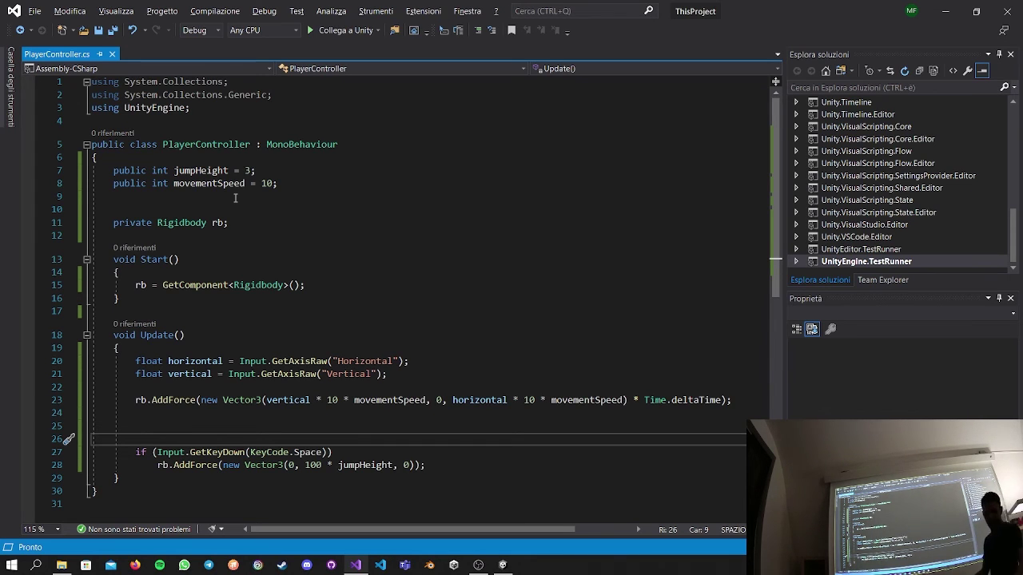
pyautogui.hotkey('alt', 'Tab')
pyautogui.scroll(5, 703, 164)
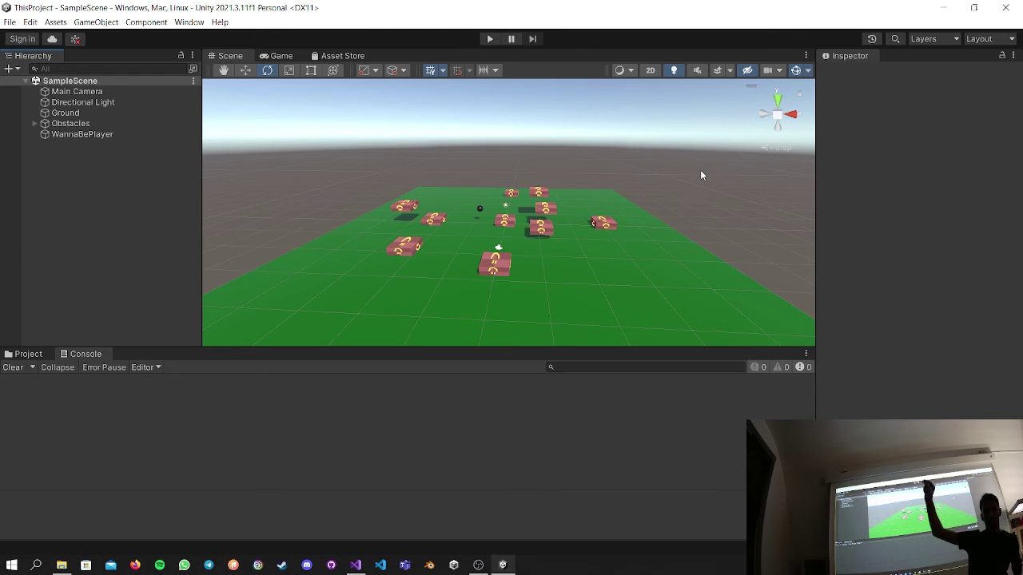
# Tilt Main Camera to rotation X 8.08, Y -13.99, Z 0 and parent it under WannaBePlayer.
pyautogui.click(278, 56)
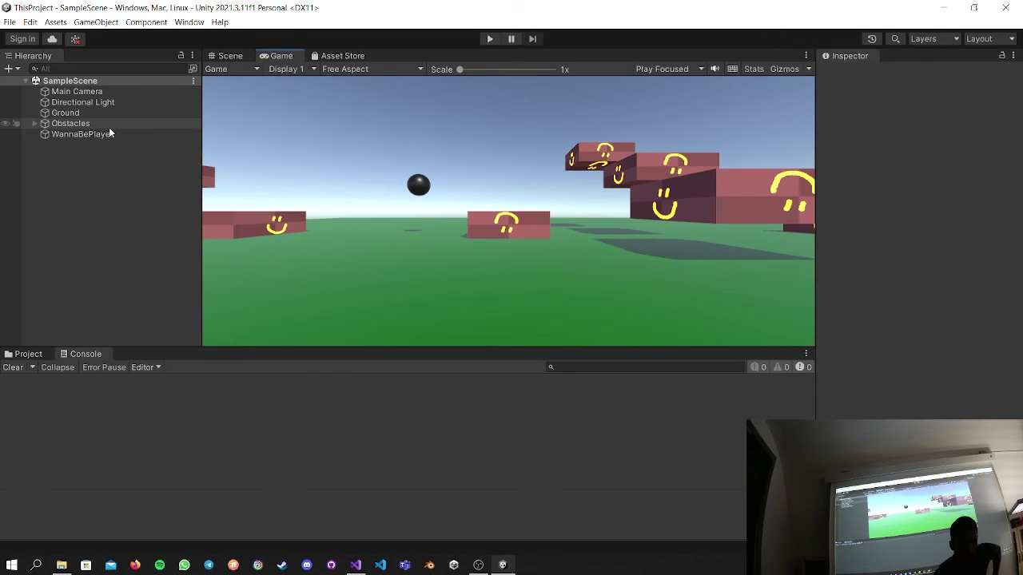
pyautogui.click(78, 92)
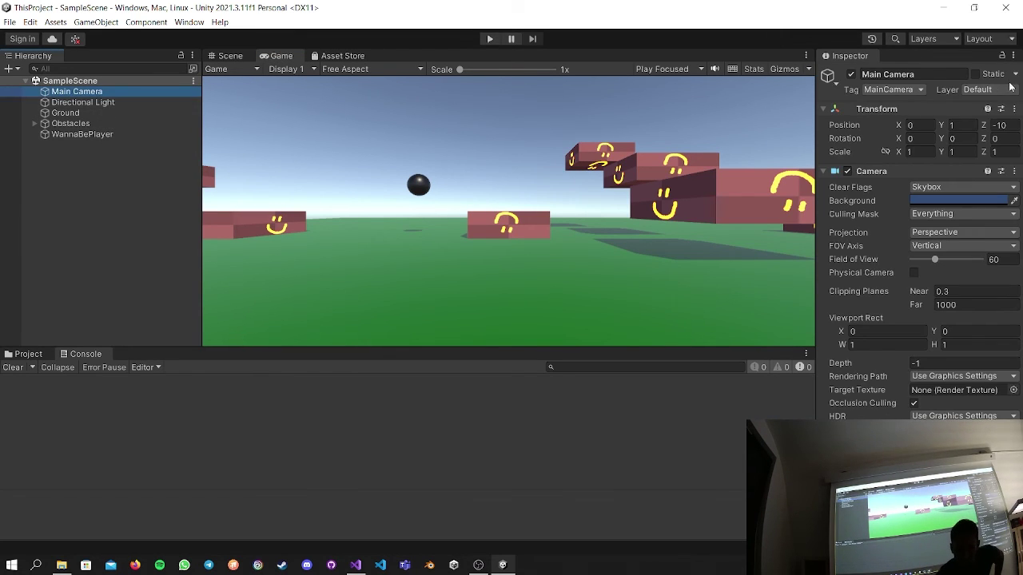
pyautogui.click(946, 139)
pyautogui.moveTo(944, 142); pyautogui.dragTo(988, 126)
pyautogui.doubleClick(999, 139)
pyautogui.write('0')
pyautogui.moveTo(901, 144); pyautogui.dragTo(919, 64)
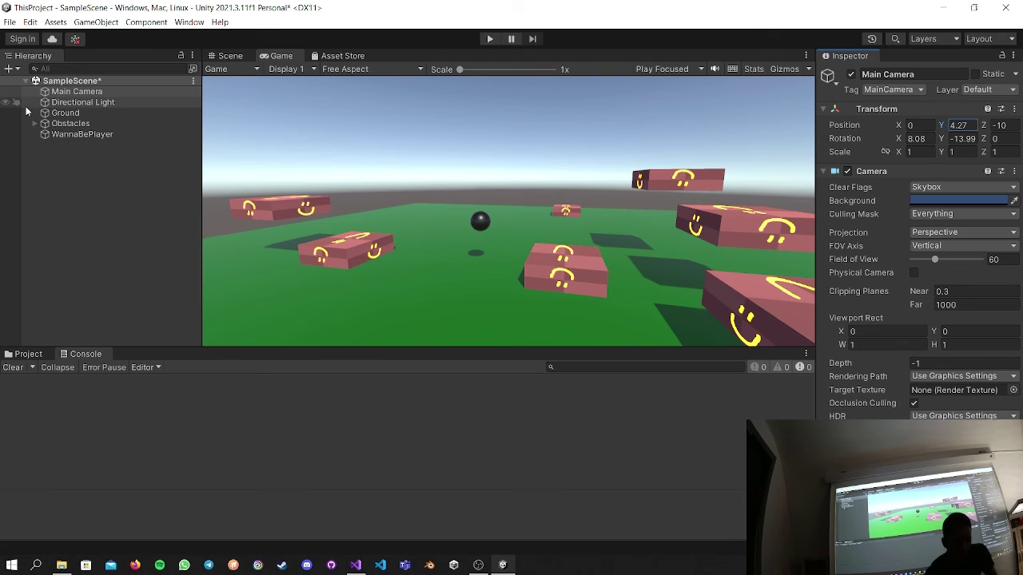
pyautogui.moveTo(69, 95); pyautogui.dragTo(87, 136)
# Save the scene and select WannaBePlayer in the Hierarchy.
pyautogui.hotkey('ctrl', 's')
pyautogui.click(150, 216)
pyautogui.click(120, 114)
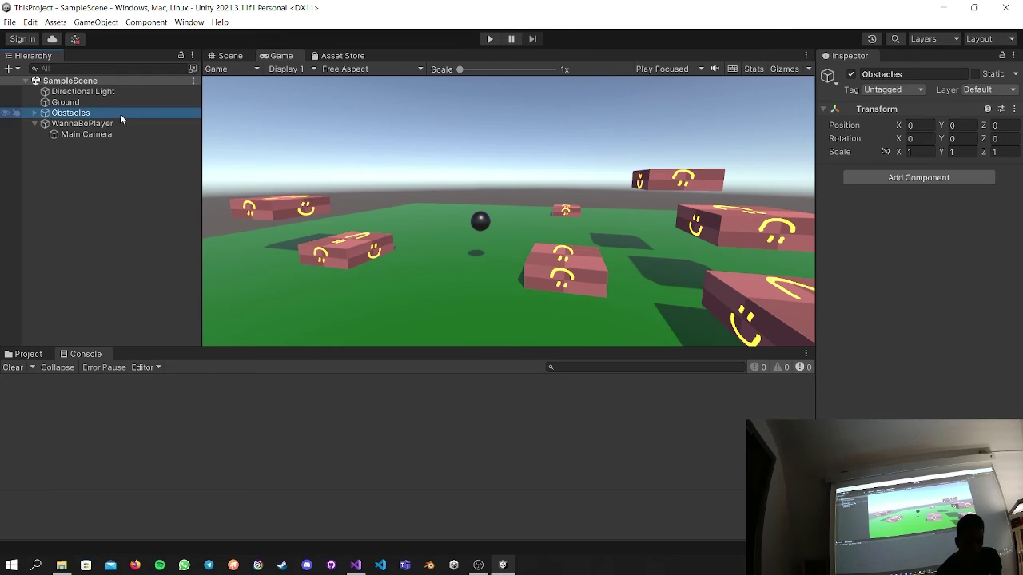
pyautogui.click(128, 133)
pyautogui.click(131, 123)
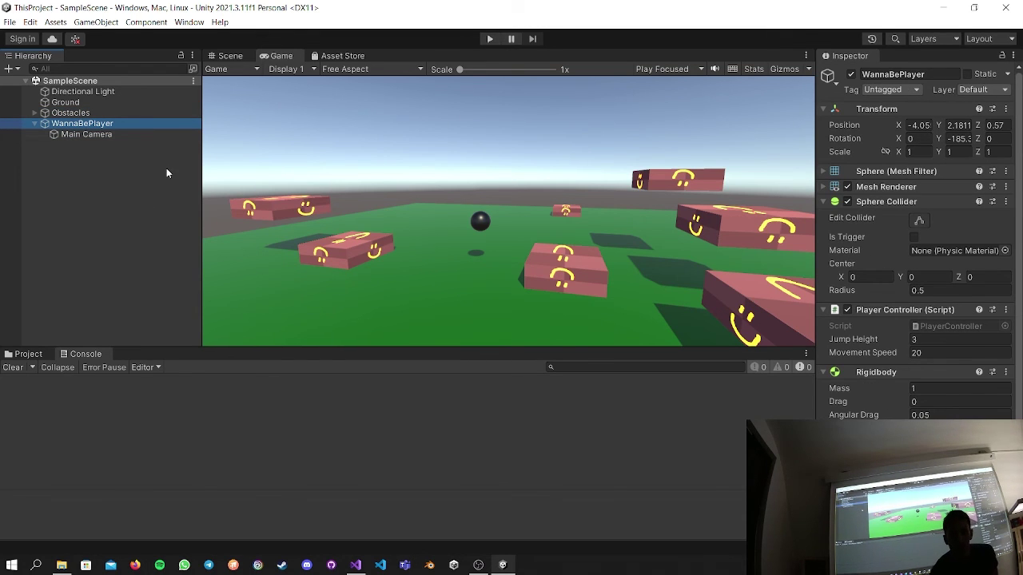
# Play-test rolling the ball with W, then stop and reselect Main Camera and WannaBePlayer.
pyautogui.click(490, 39)
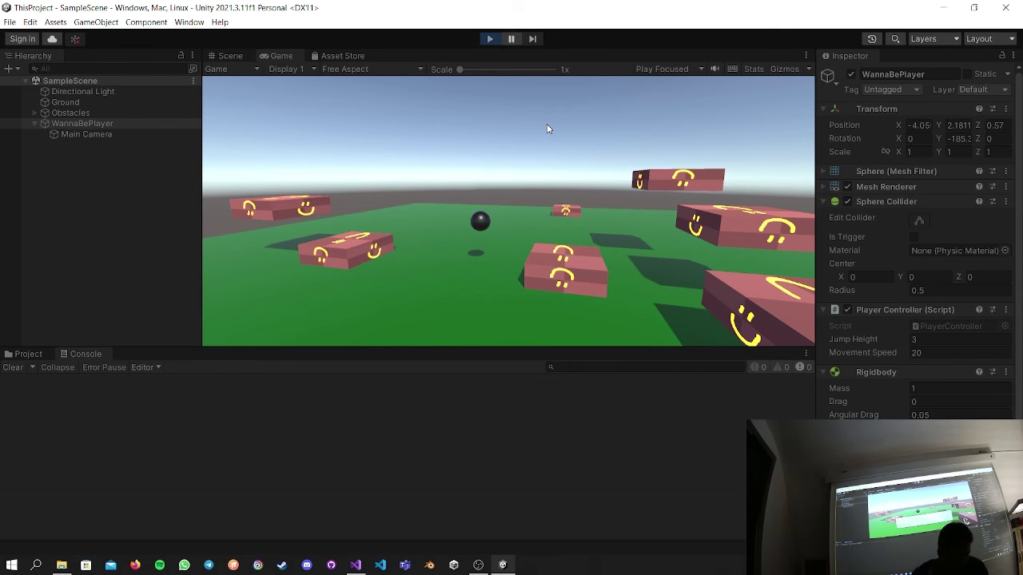
pyautogui.press('w')
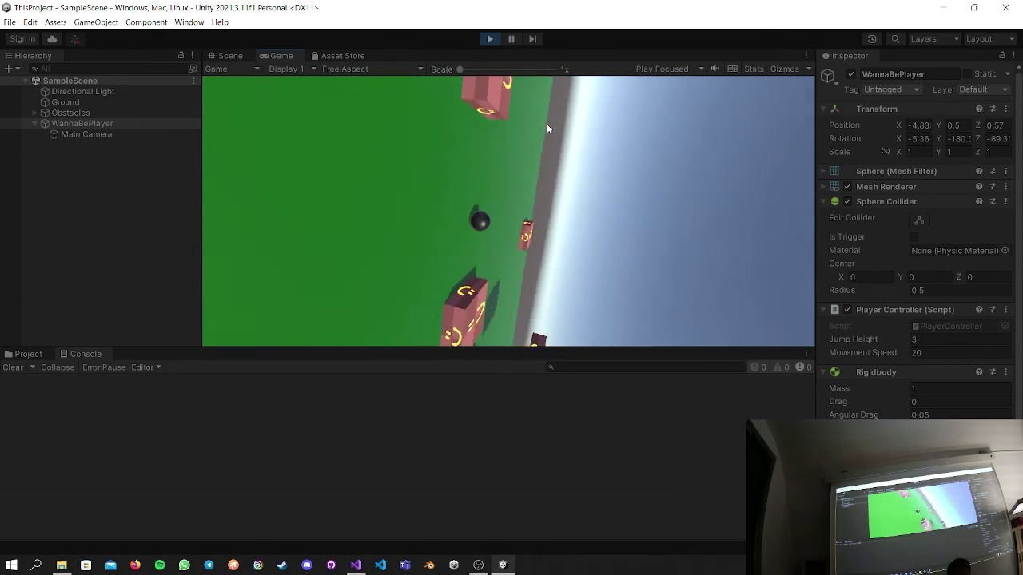
pyautogui.click(489, 39)
pyautogui.click(76, 135)
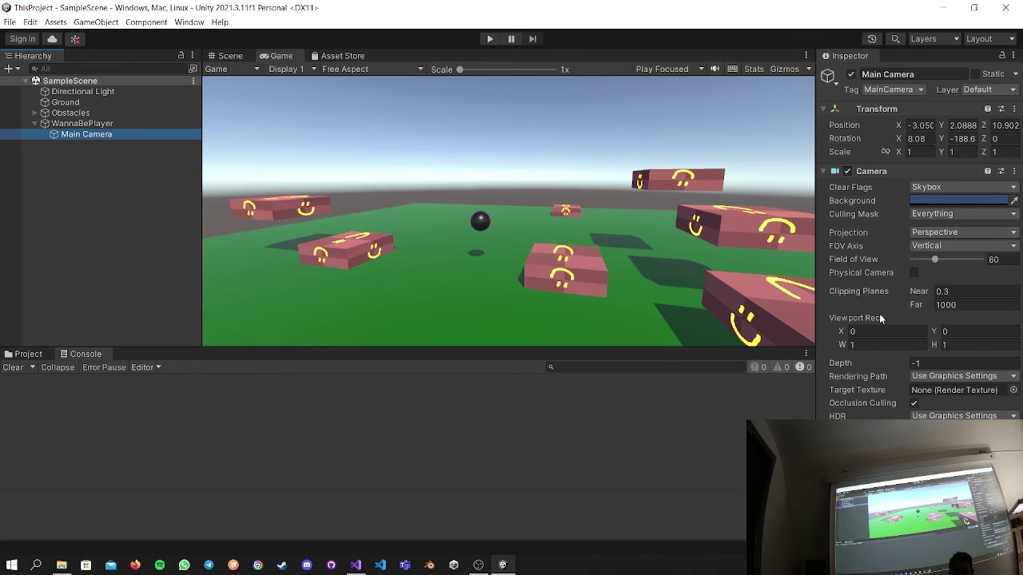
pyautogui.click(88, 124)
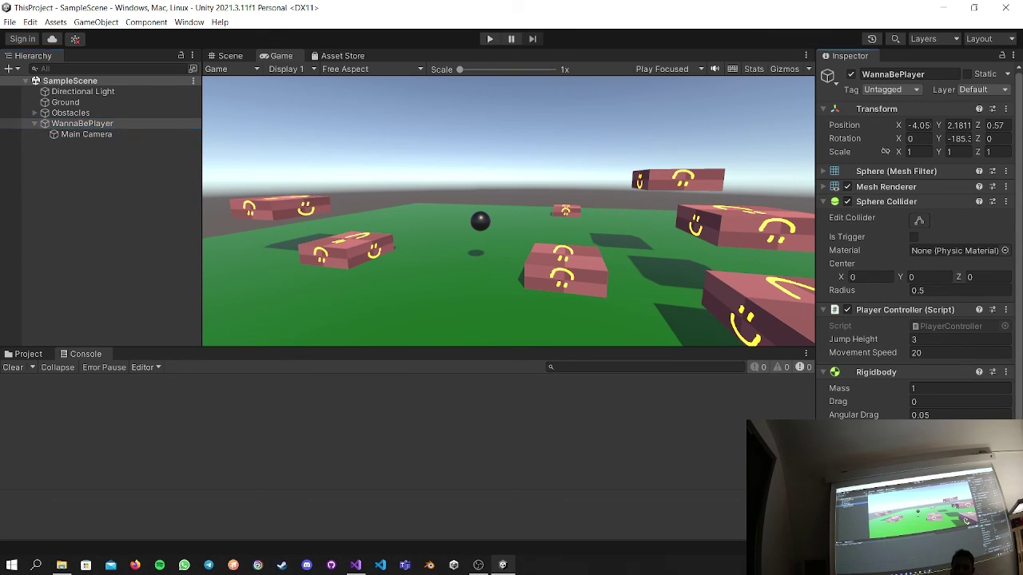
# Review WannaBePlayer's Rigidbody, run another play-test, and show the Project assets.
pyautogui.scroll(-2, 919, 239)
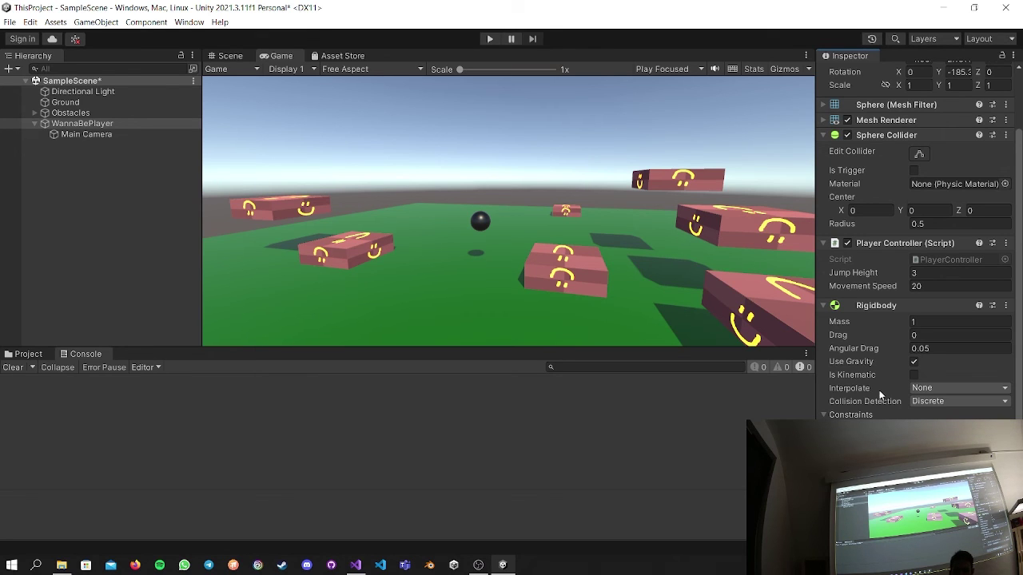
pyautogui.click(490, 38)
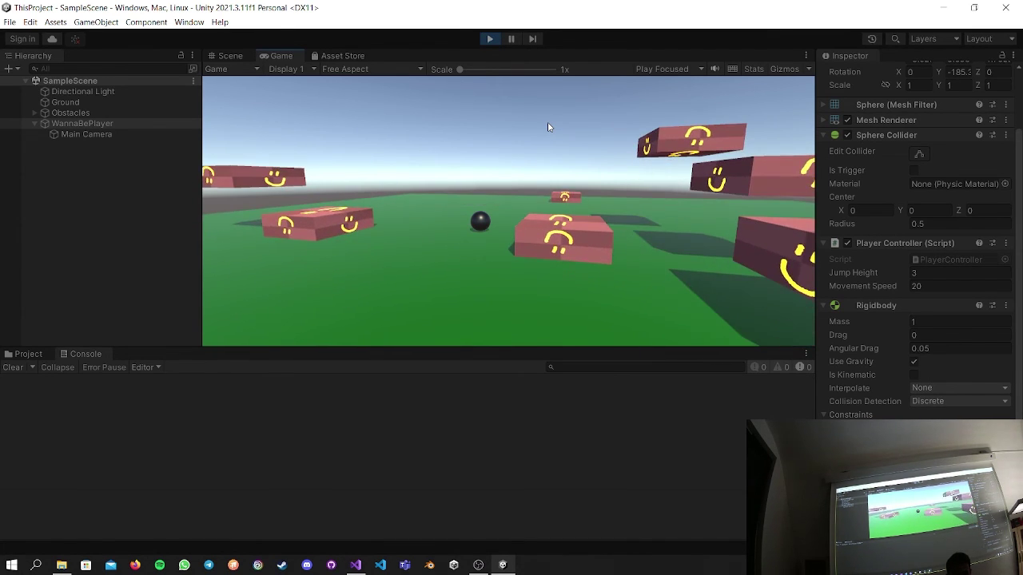
pyautogui.click(490, 39)
pyautogui.click(26, 354)
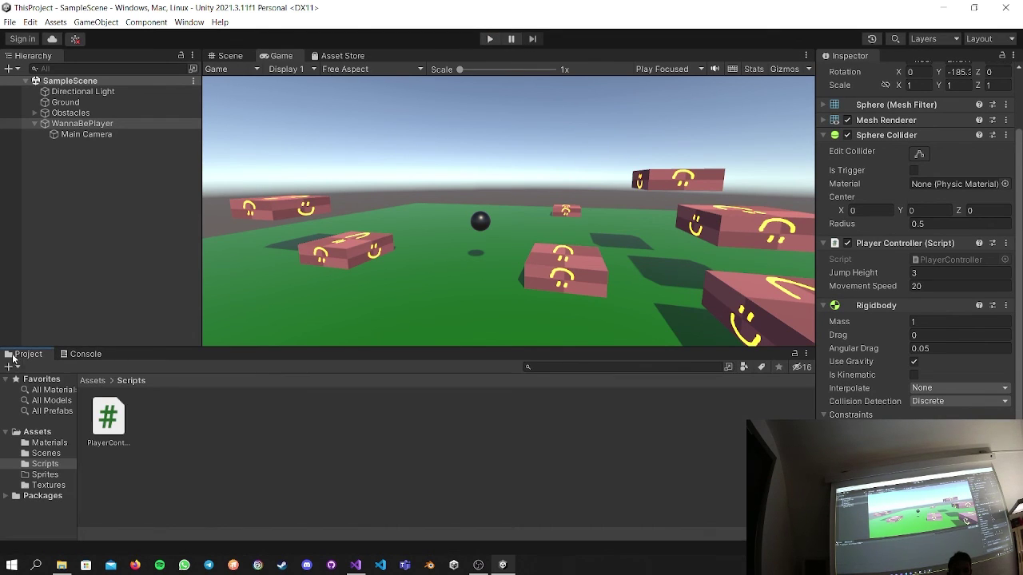
# Create a new Physic Material named Slippery in Assets/Materials.
pyautogui.click(49, 443)
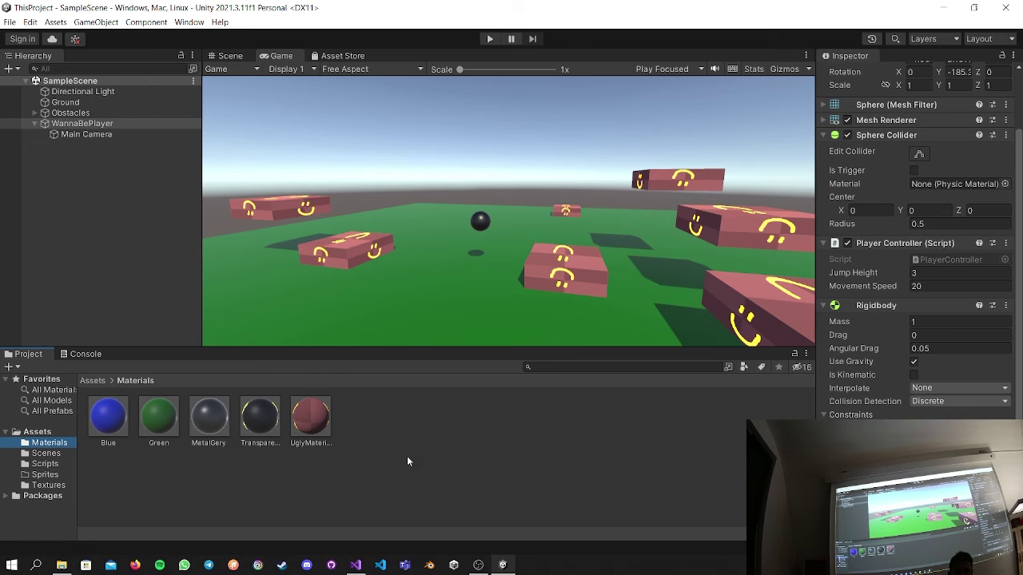
pyautogui.rightClick(444, 437)
pyautogui.moveTo(628, 135)
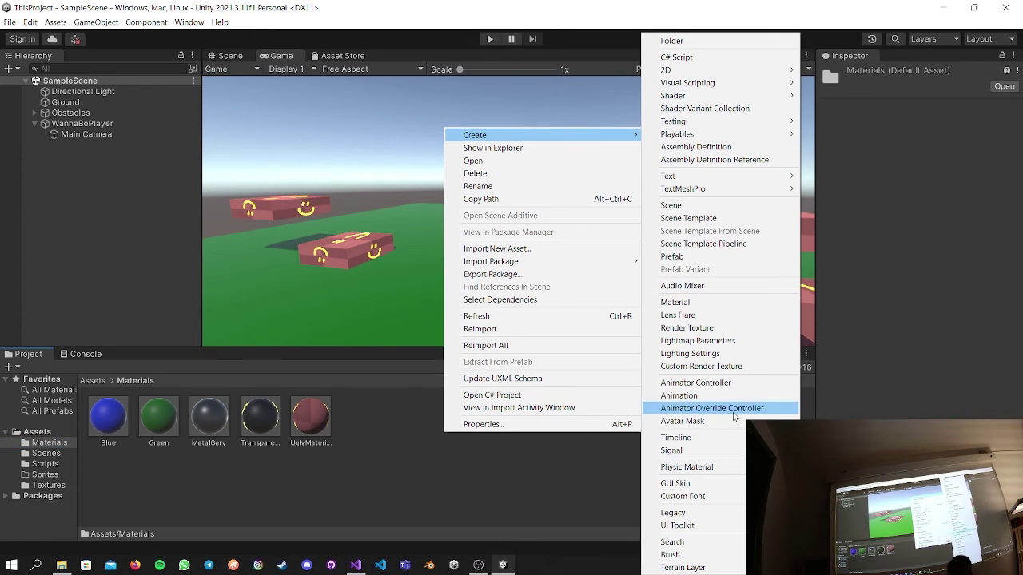
pyautogui.click(731, 468)
pyautogui.write('Slippery')
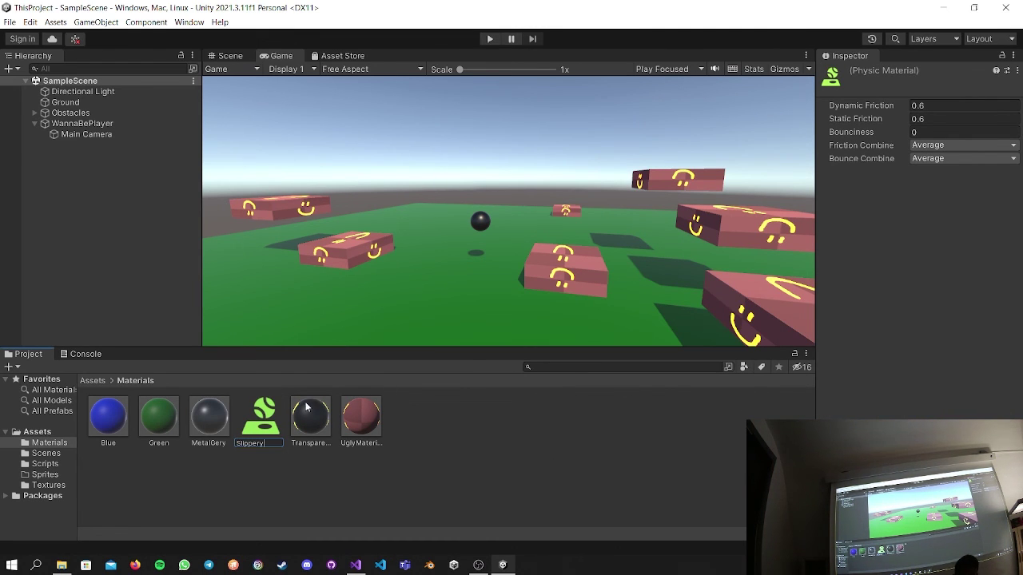
pyautogui.click(257, 410)
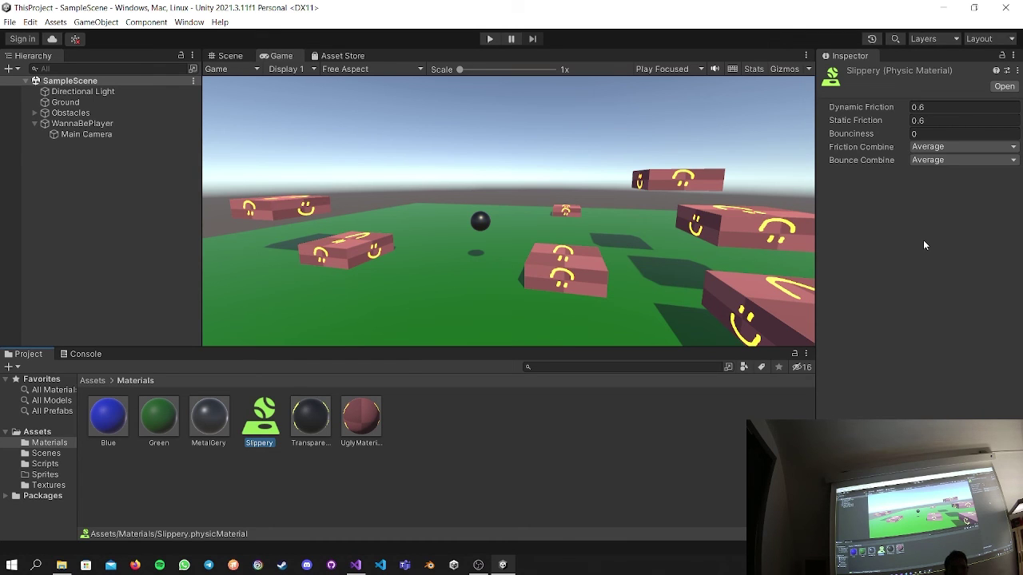
# Set Slippery's Dynamic and Static Friction to 0, then select WannaBePlayer.
pyautogui.rightClick(523, 411)
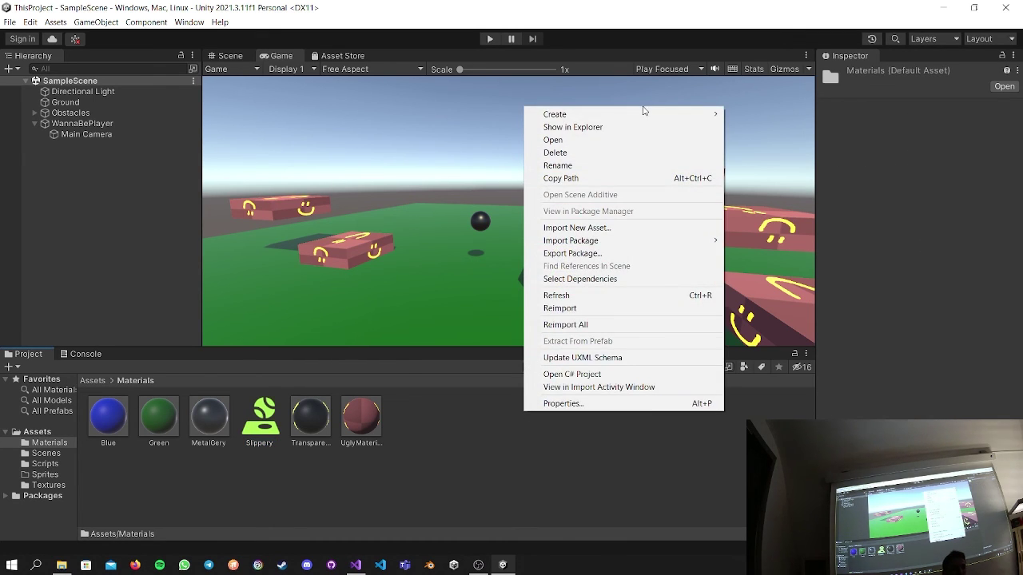
pyautogui.moveTo(649, 116)
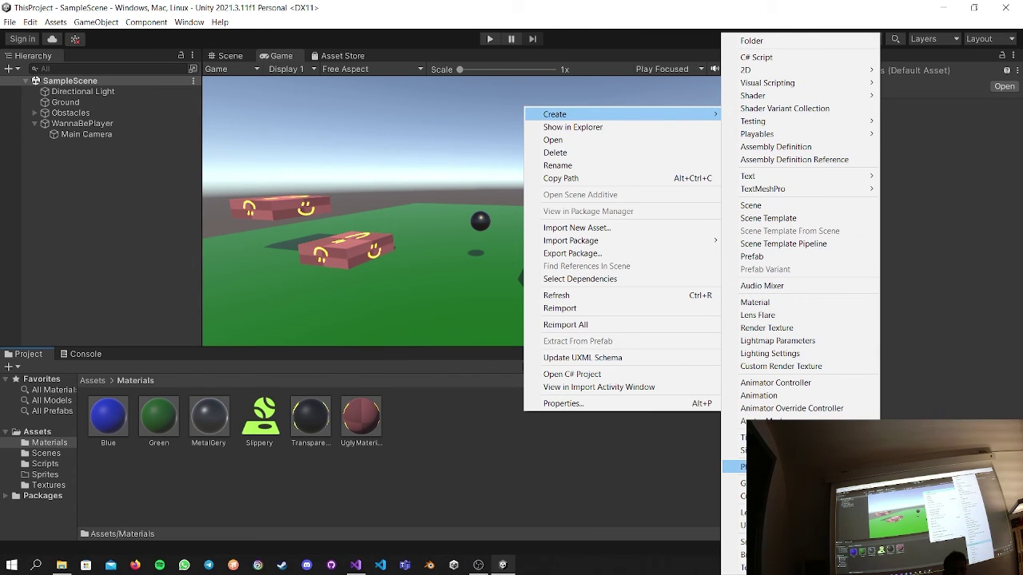
pyautogui.click(551, 439)
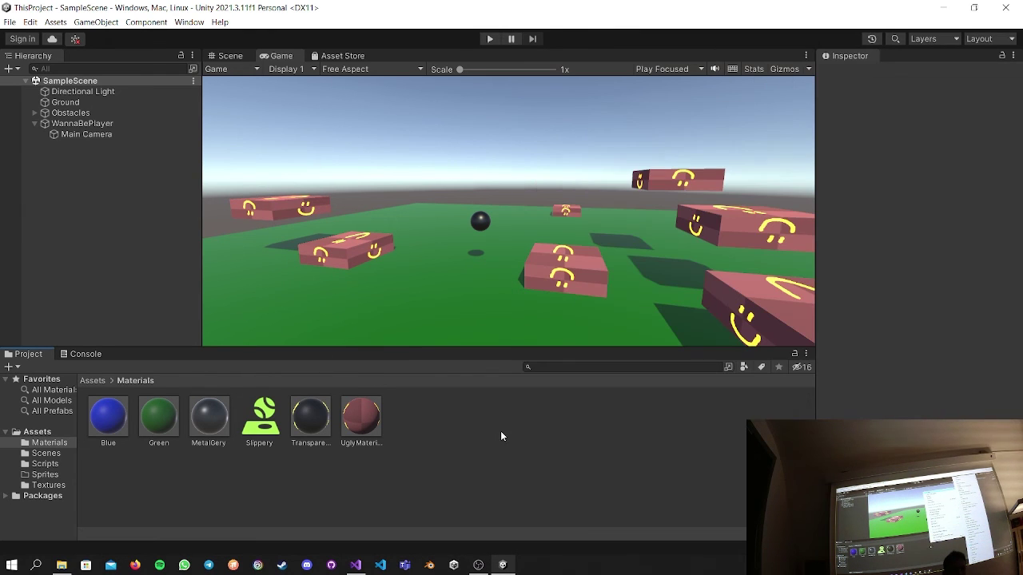
pyautogui.click(271, 414)
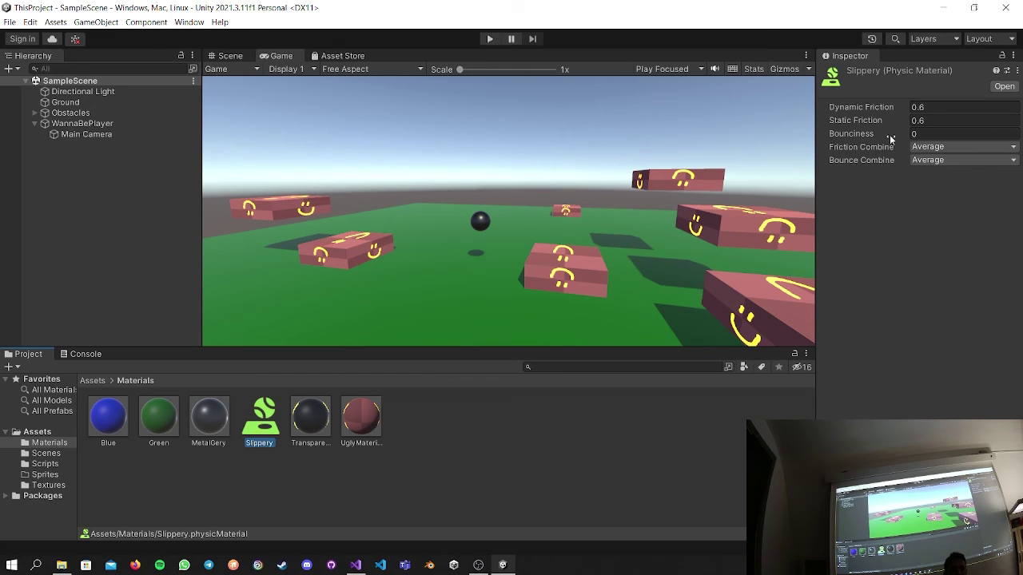
pyautogui.click(907, 107)
pyautogui.write('0')
pyautogui.press('Tab')
pyautogui.write('0')
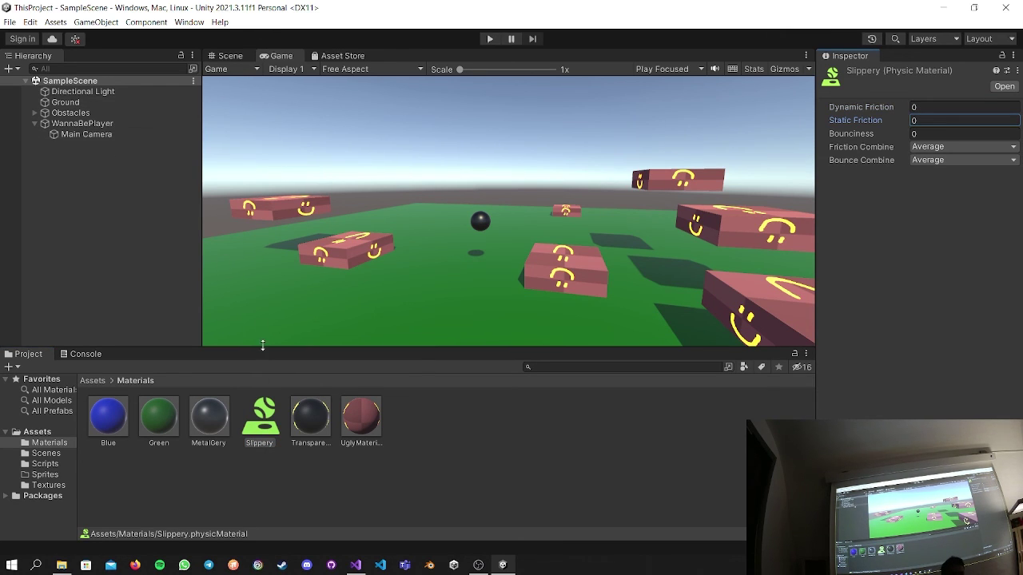
pyautogui.click(265, 432)
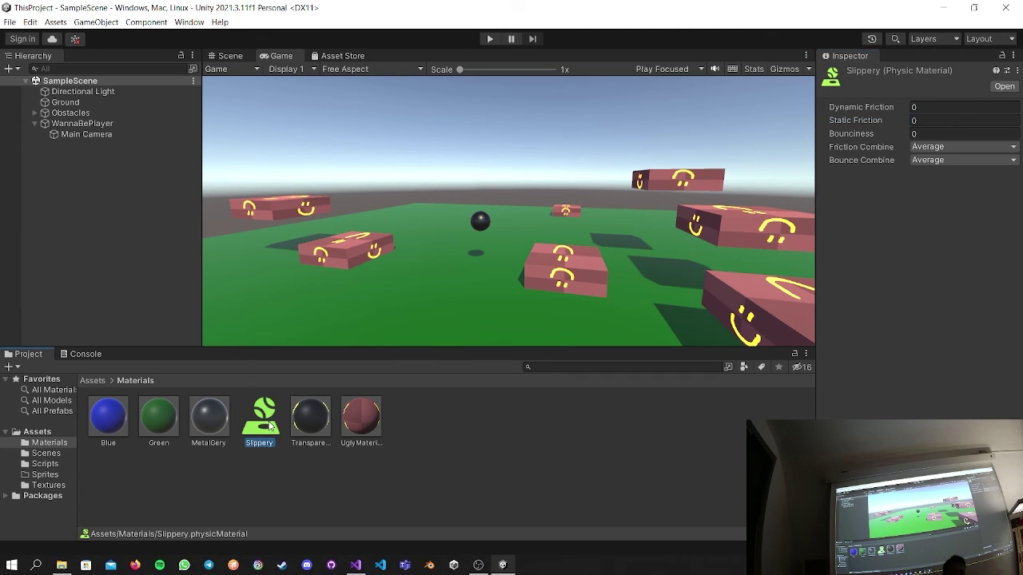
pyautogui.click(112, 125)
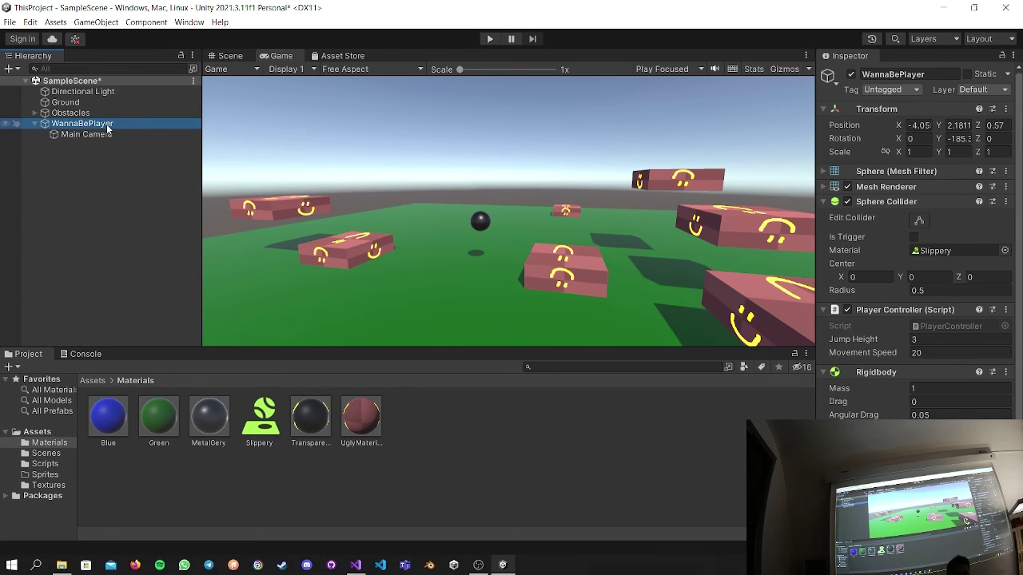
# Rename WannaBePlayer to Player.
pyautogui.press('F2')
pyautogui.write('Playe')
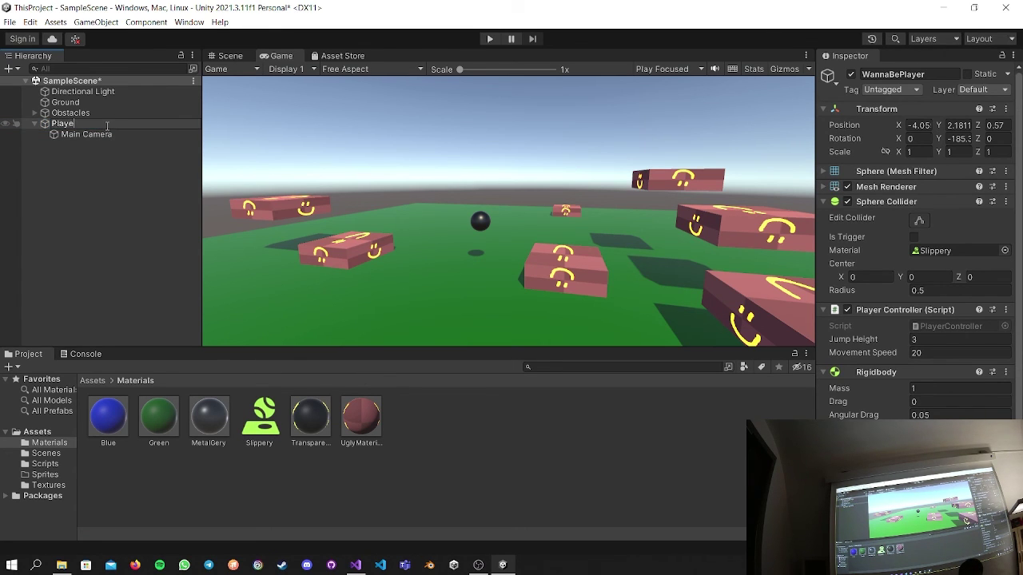
pyautogui.write('r')
pyautogui.press('Return')
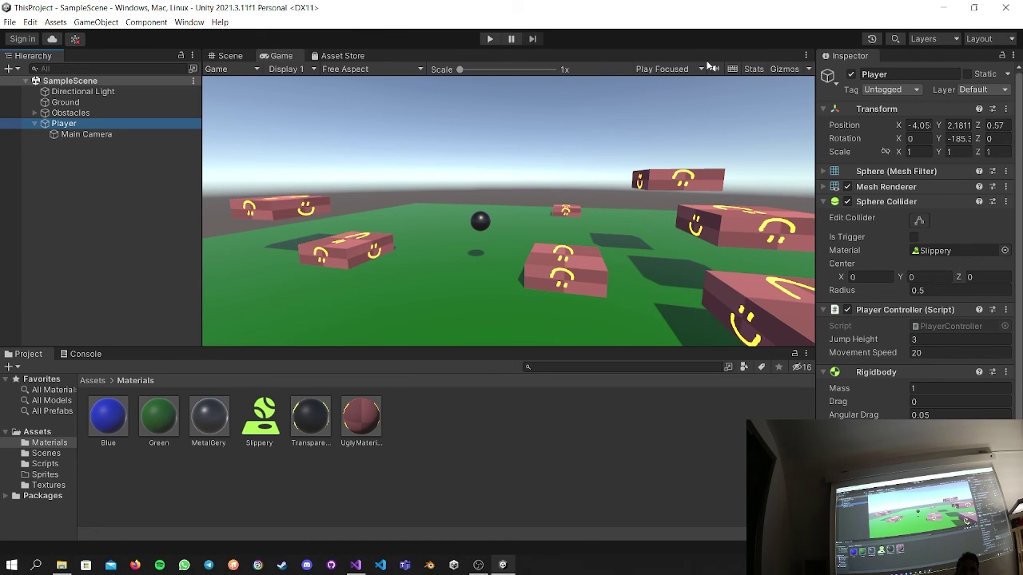
# Start play mode and raise Movement Speed to 30 while the game runs.
pyautogui.click(490, 39)
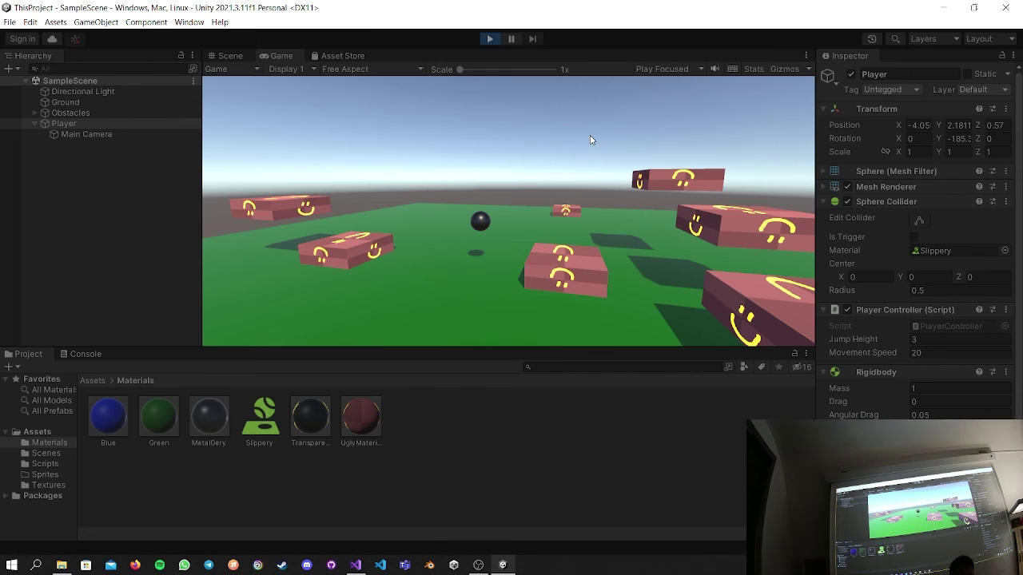
pyautogui.press('s')
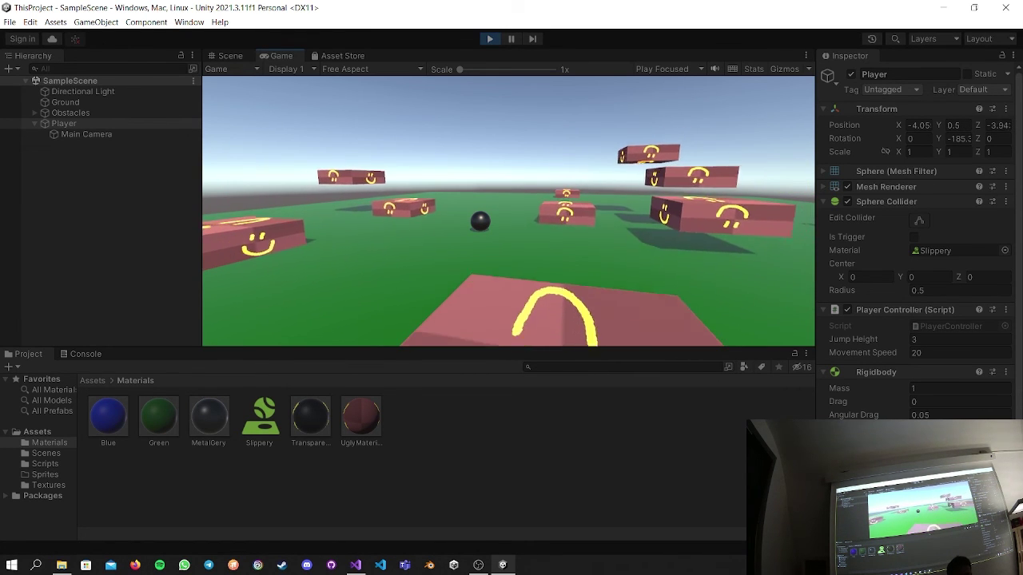
pyautogui.scroll(-1, 879, 320)
pyautogui.click(876, 316)
pyautogui.write('30')
pyautogui.click(559, 241)
# Drive and jump the ball past the boxes with D, W and Space, then stop play.
pyautogui.press('d')
pyautogui.press('d')
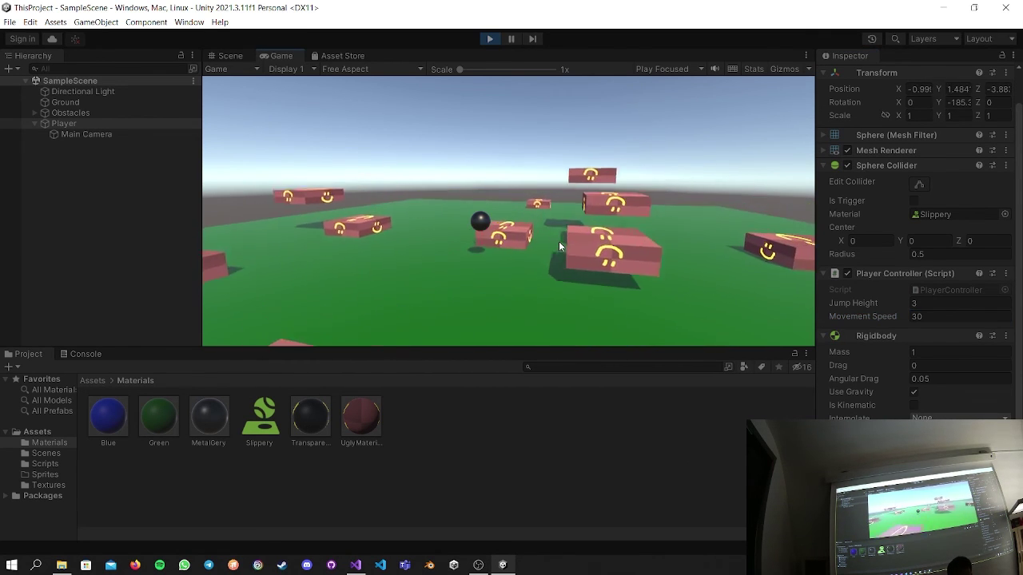
pyautogui.press('space')
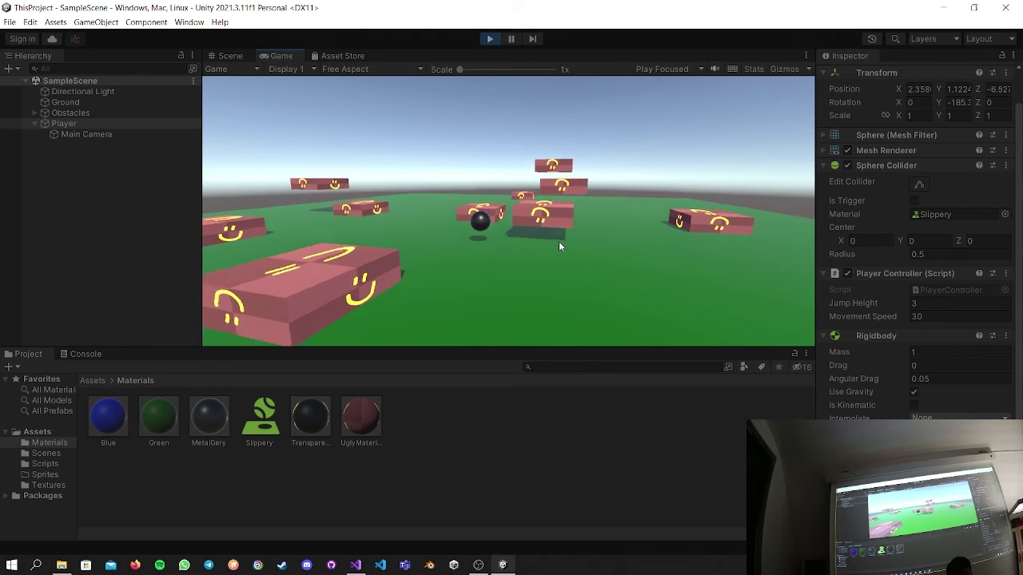
pyautogui.press('w')
pyautogui.press('space')
pyautogui.press('w')
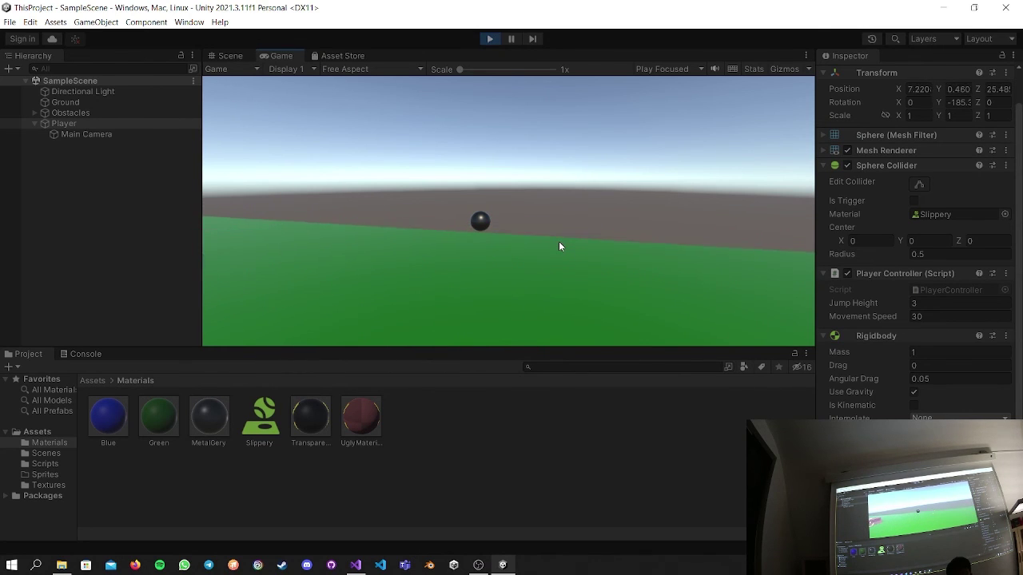
pyautogui.click(494, 40)
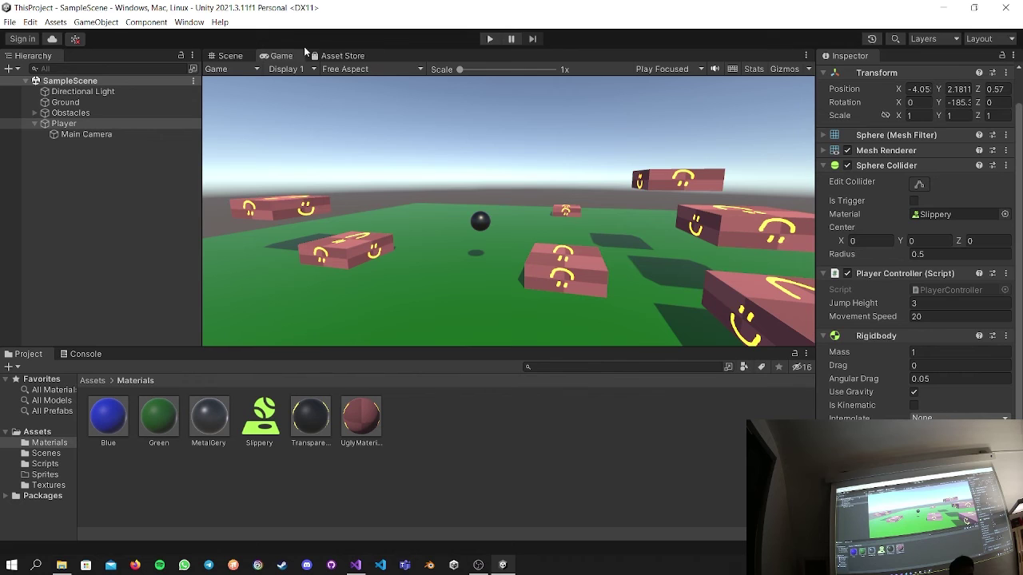
# Select the Main Camera in the Scene view.
pyautogui.click(230, 55)
pyautogui.keyDown('alt'); pyautogui.moveTo(559, 268); pyautogui.dragTo(632, 284); pyautogui.keyUp('alt')
pyautogui.click(88, 93)
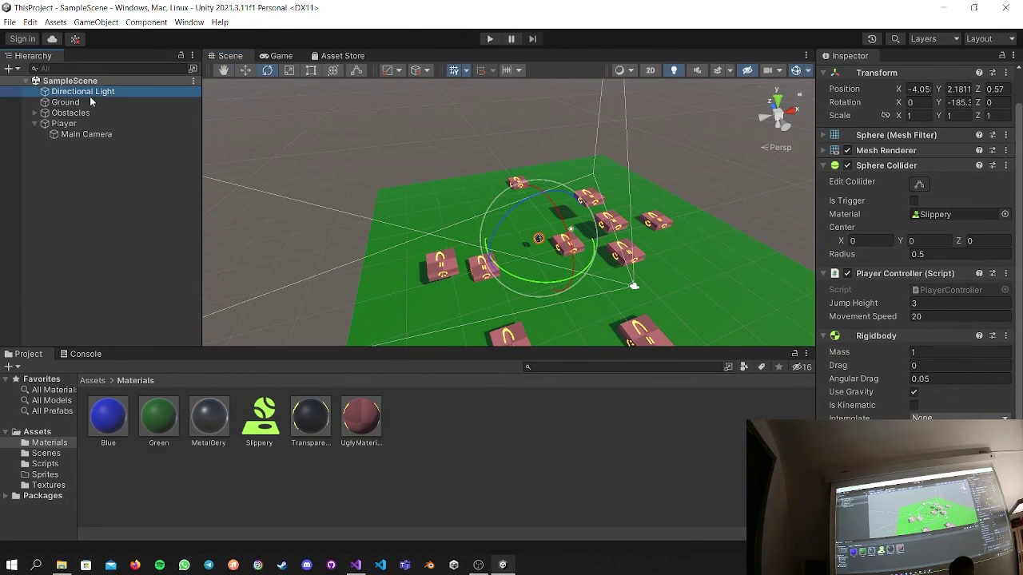
pyautogui.click(94, 125)
pyautogui.click(87, 135)
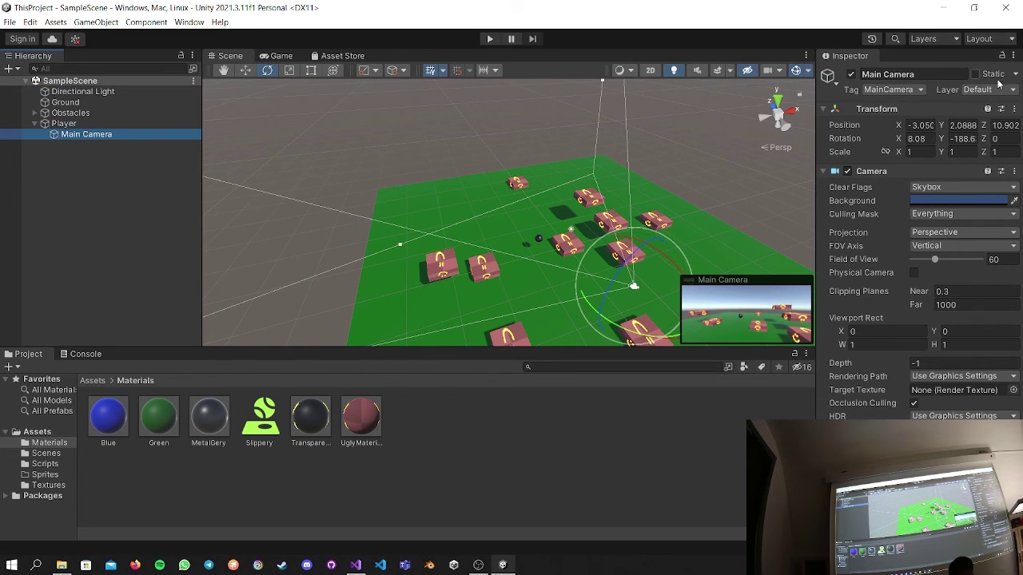
# Zero the camera's Y rotation, raise it, turn it sideways and move it beside the obstacle field.
pyautogui.click(962, 138)
pyautogui.write('0')
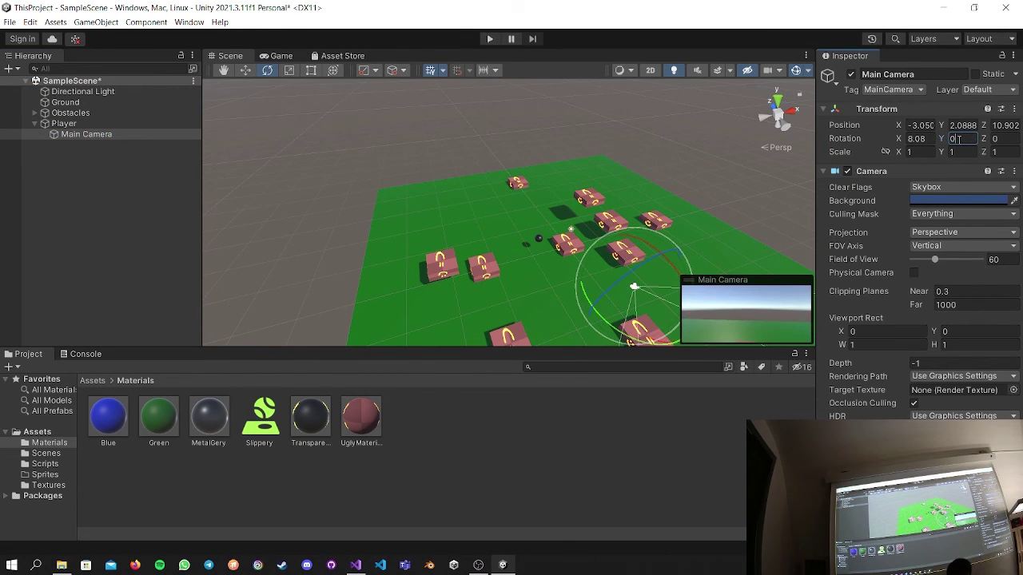
pyautogui.scroll(-5, 639, 240)
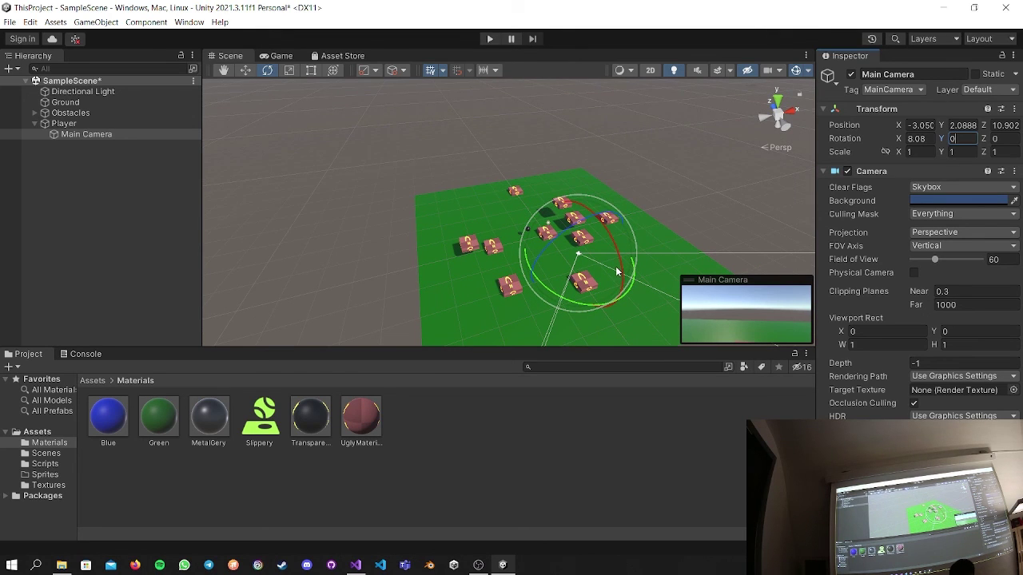
pyautogui.press('w')
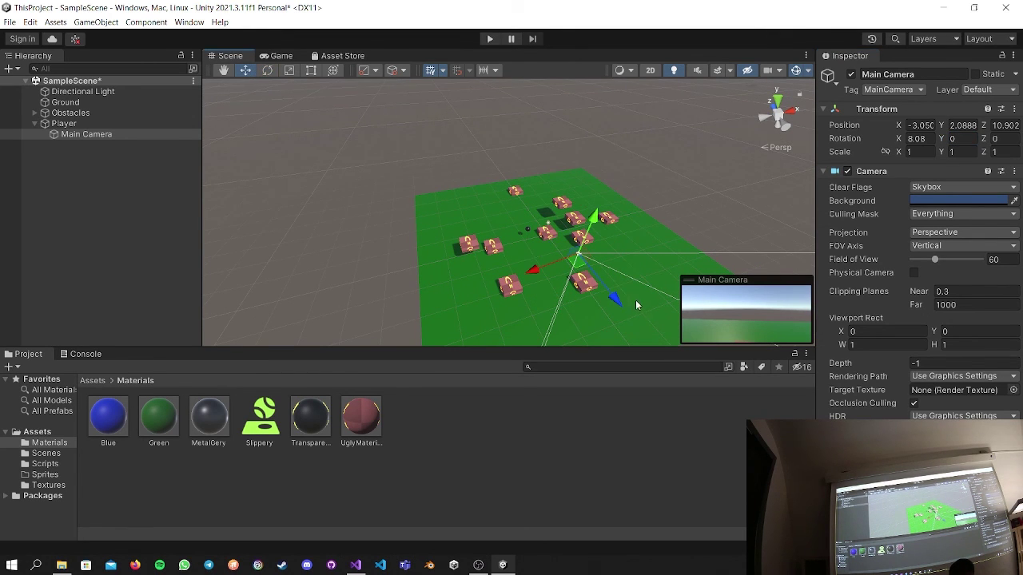
pyautogui.moveTo(617, 301); pyautogui.dragTo(523, 241)
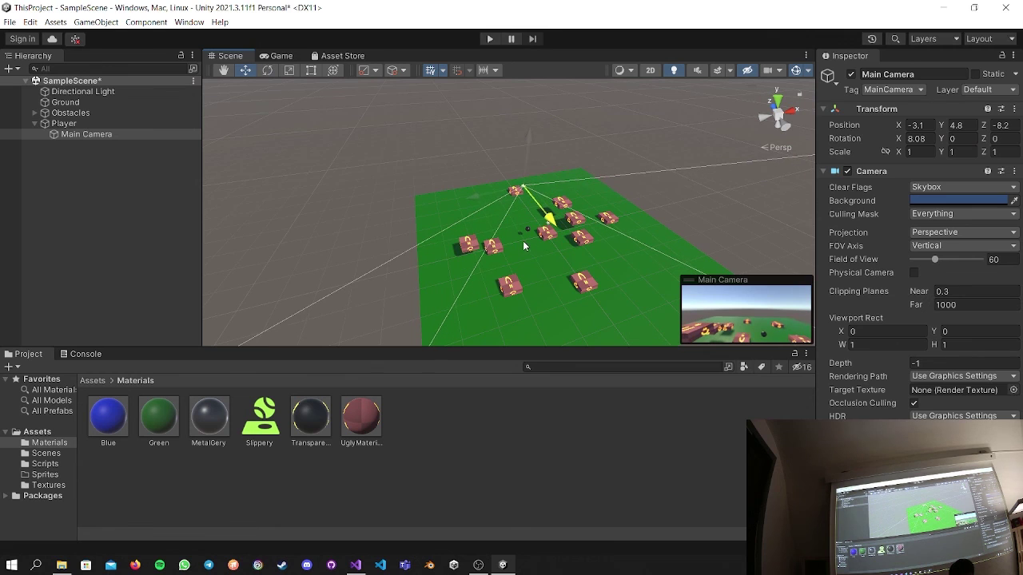
pyautogui.press('e')
pyautogui.moveTo(525, 218); pyautogui.dragTo(740, 68)
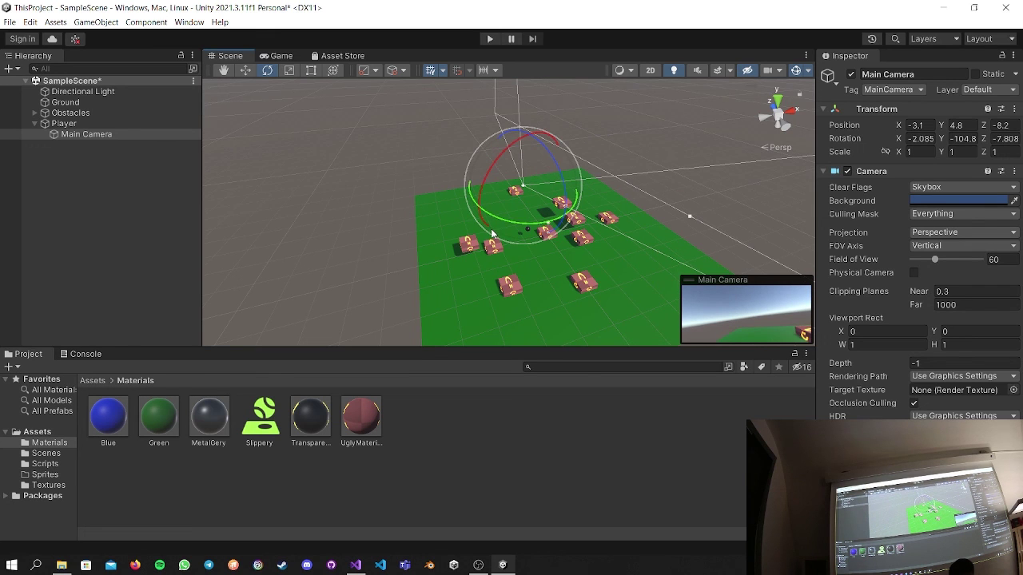
pyautogui.press('w')
pyautogui.moveTo(514, 192); pyautogui.dragTo(457, 282)
# Reset the camera's rotation to (0, 0, 0) and nudge it slightly forward.
pyautogui.click(1000, 139)
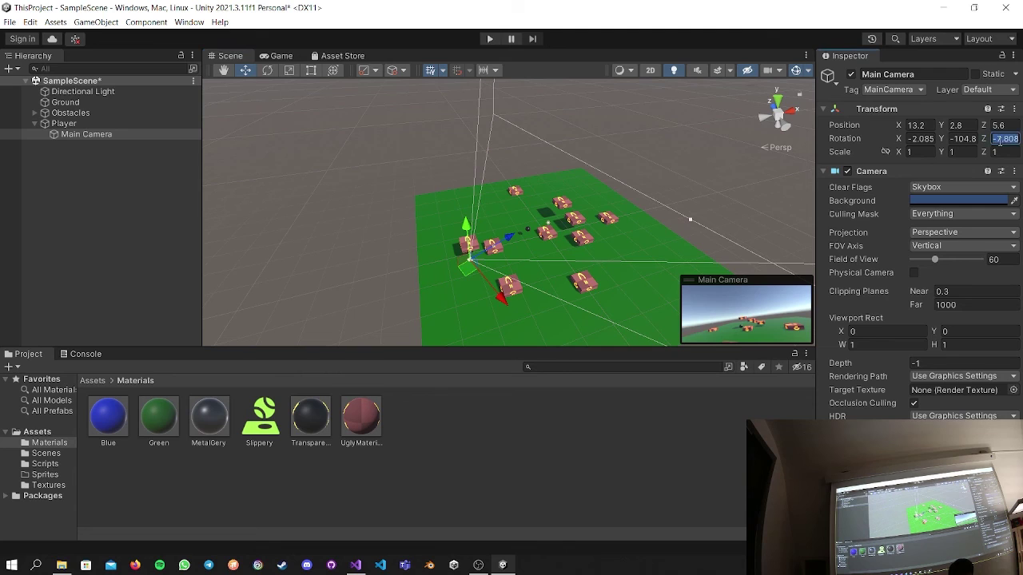
pyautogui.write('0')
pyautogui.click(959, 139)
pyautogui.write('0')
pyautogui.click(919, 139)
pyautogui.write('0')
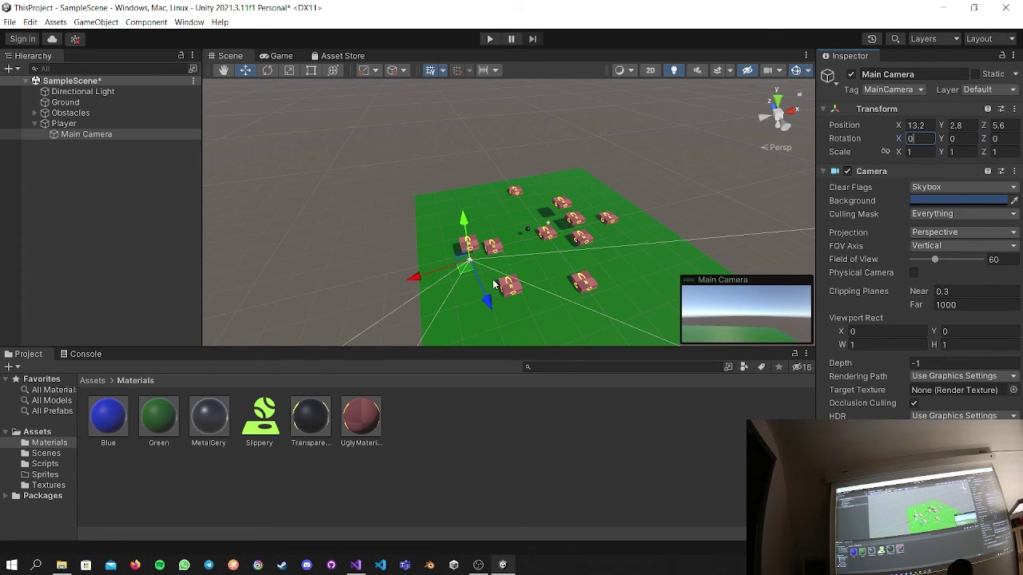
pyautogui.moveTo(492, 292); pyautogui.dragTo(441, 281)
pyautogui.click(80, 124)
pyautogui.click(118, 135)
# Turn the camera to Y -90, level it with the Player, and tilt it down 15 degrees.
pyautogui.press('e')
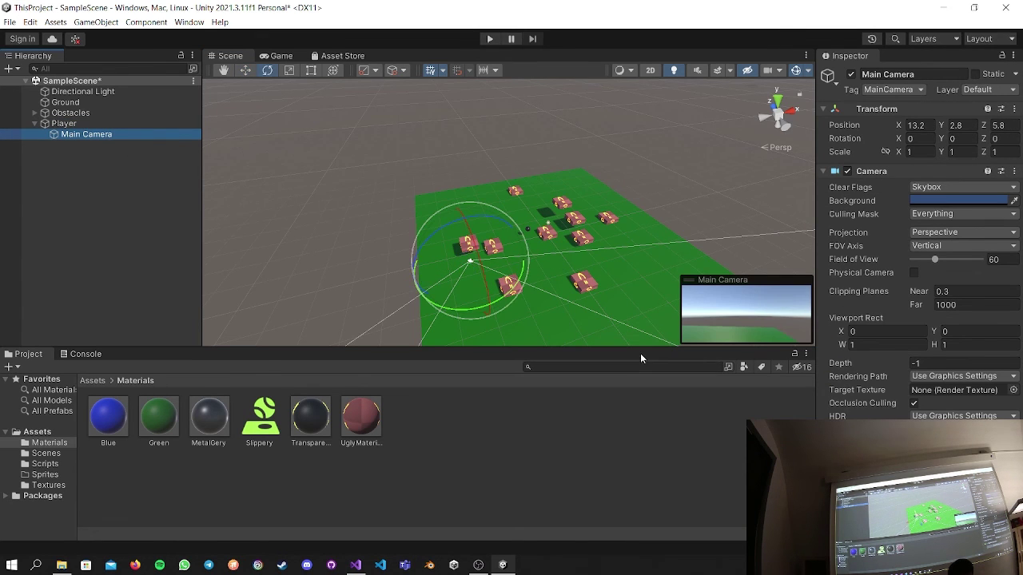
pyautogui.moveTo(478, 295); pyautogui.dragTo(677, 264)
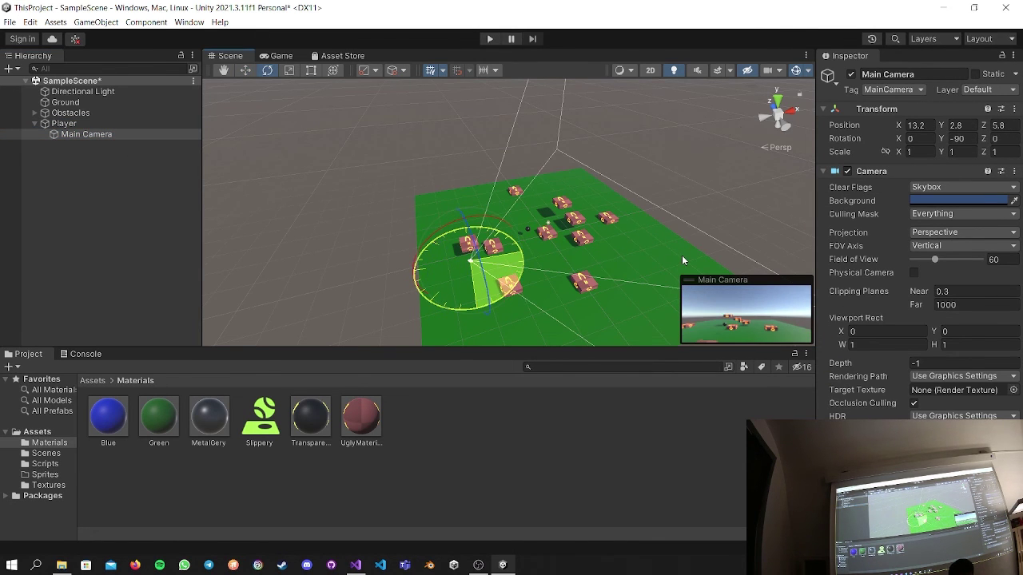
pyautogui.press('w')
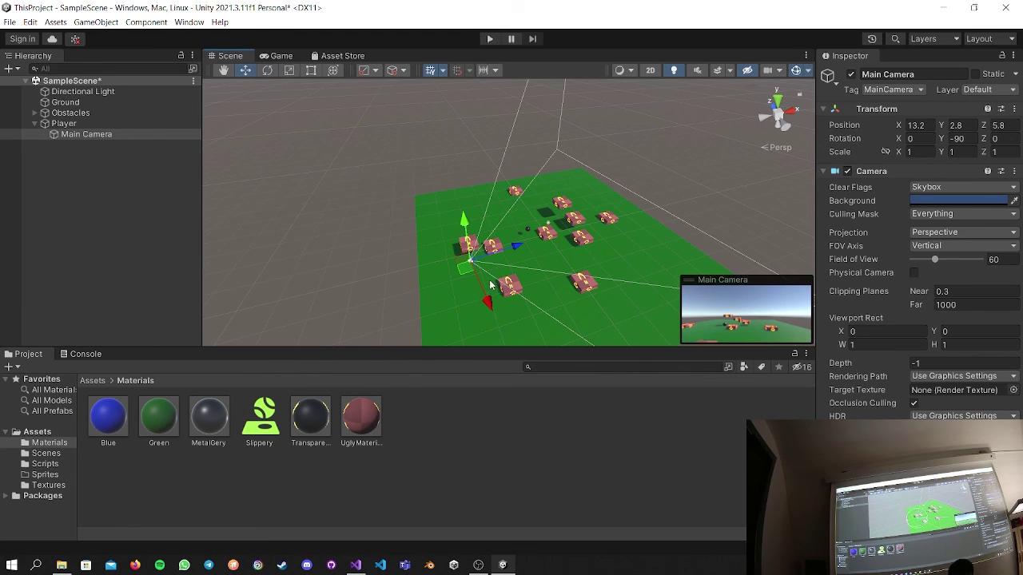
pyautogui.moveTo(492, 284); pyautogui.dragTo(515, 230)
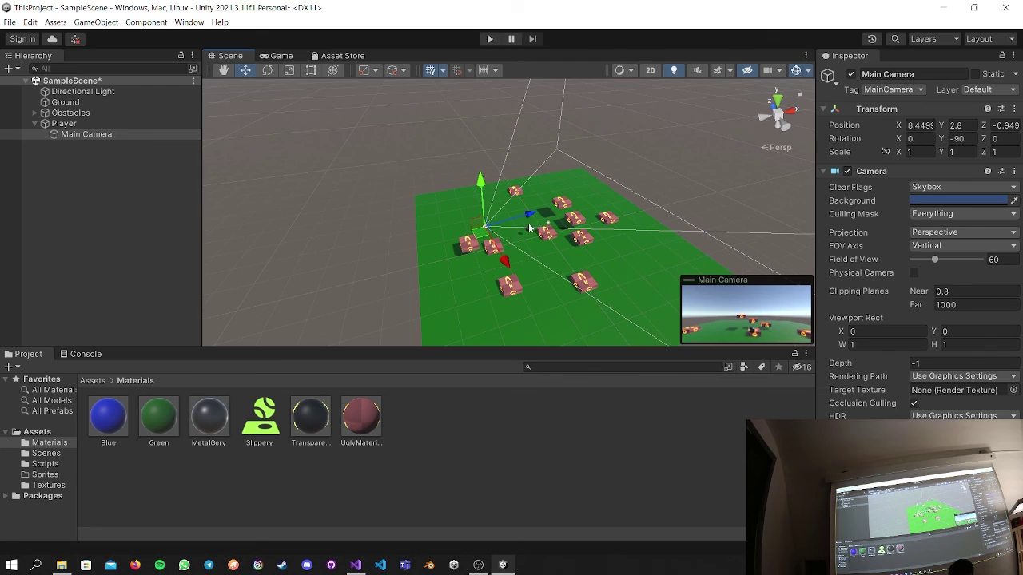
pyautogui.click(989, 139)
pyautogui.press('e')
pyautogui.keyDown('ctrl'); pyautogui.moveTo(516, 190); pyautogui.dragTo(542, 210); pyautogui.keyUp('ctrl')
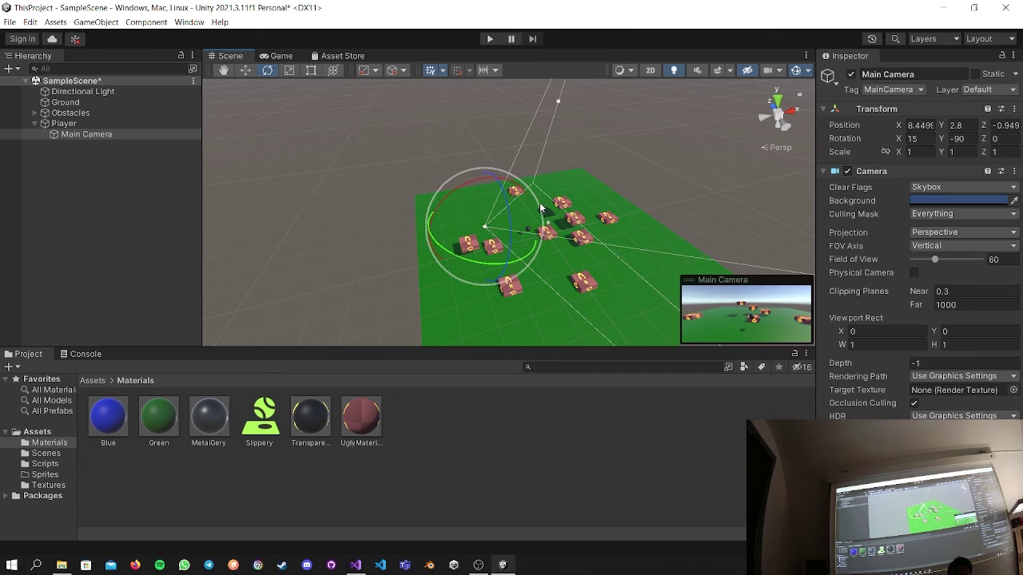
pyautogui.click(111, 124)
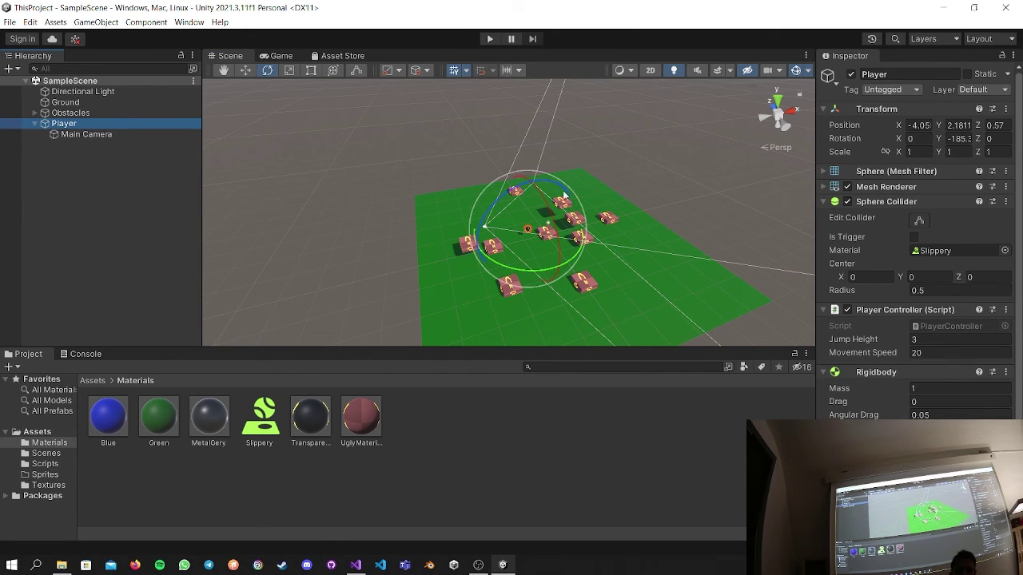
# Play the scene, rolling the ball among the boxes with W, A, S and jumping with Space.
pyautogui.scroll(-2, 882, 377)
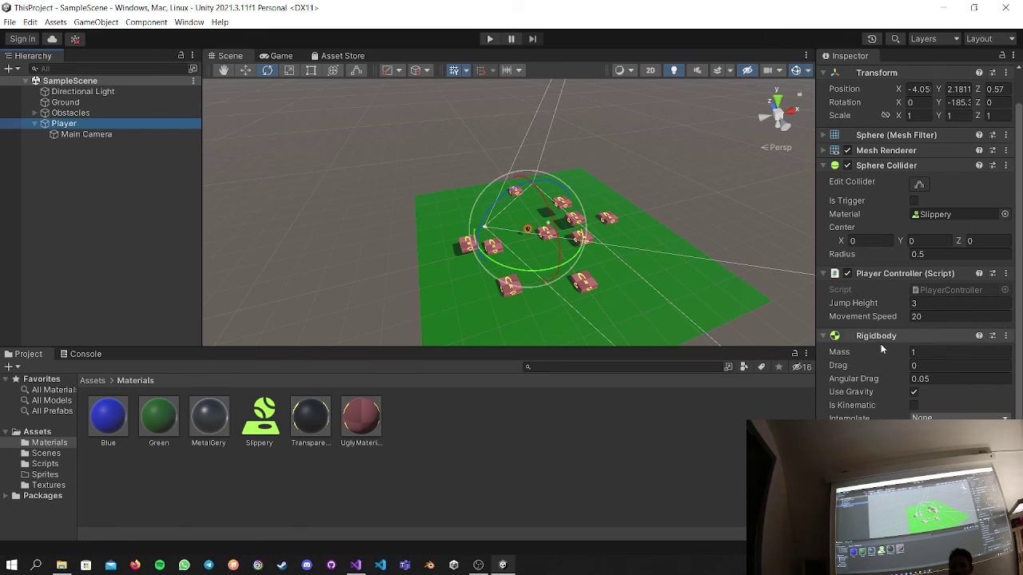
pyautogui.click(491, 38)
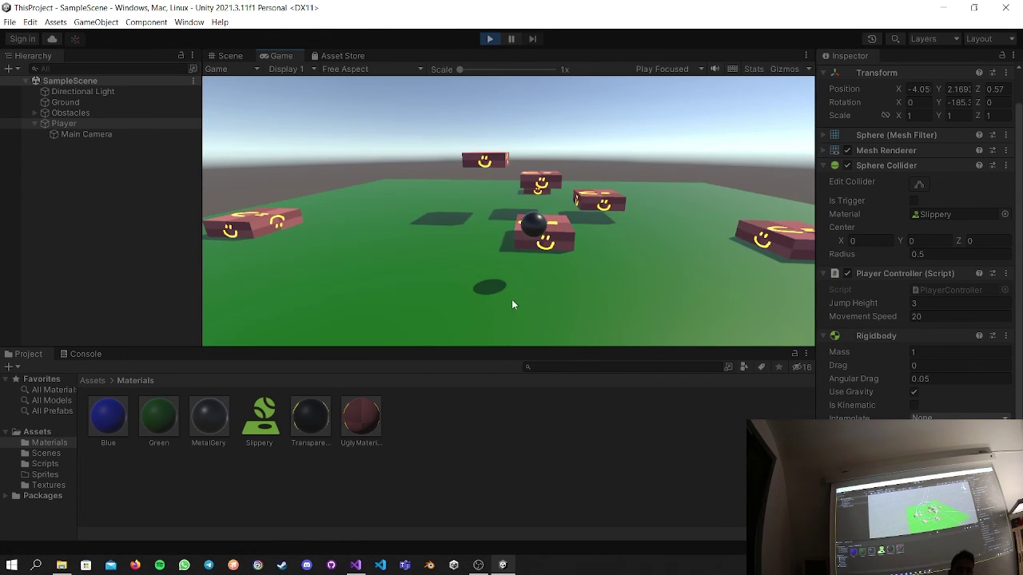
pyautogui.press('w')
pyautogui.press('space')
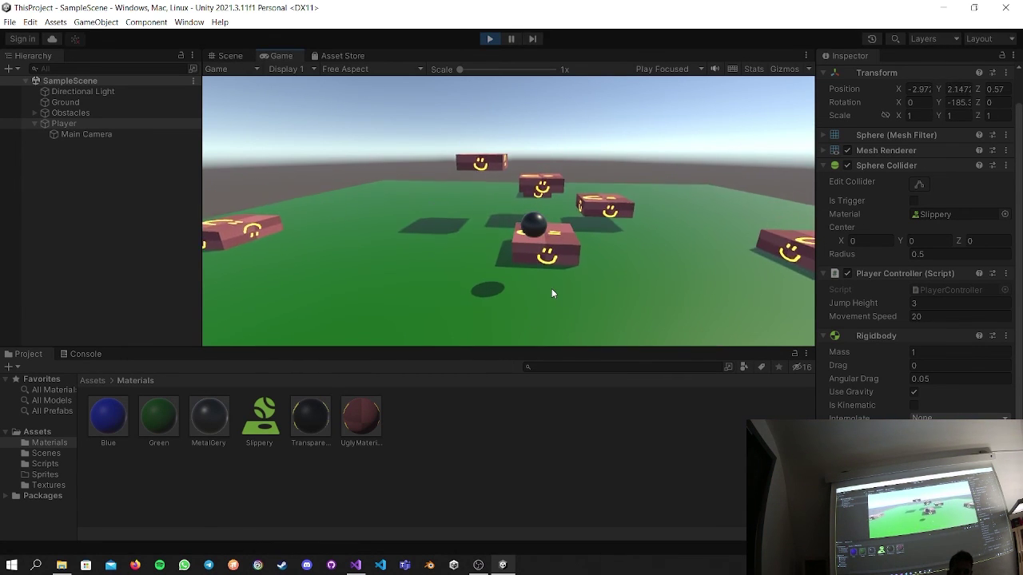
pyautogui.press('a')
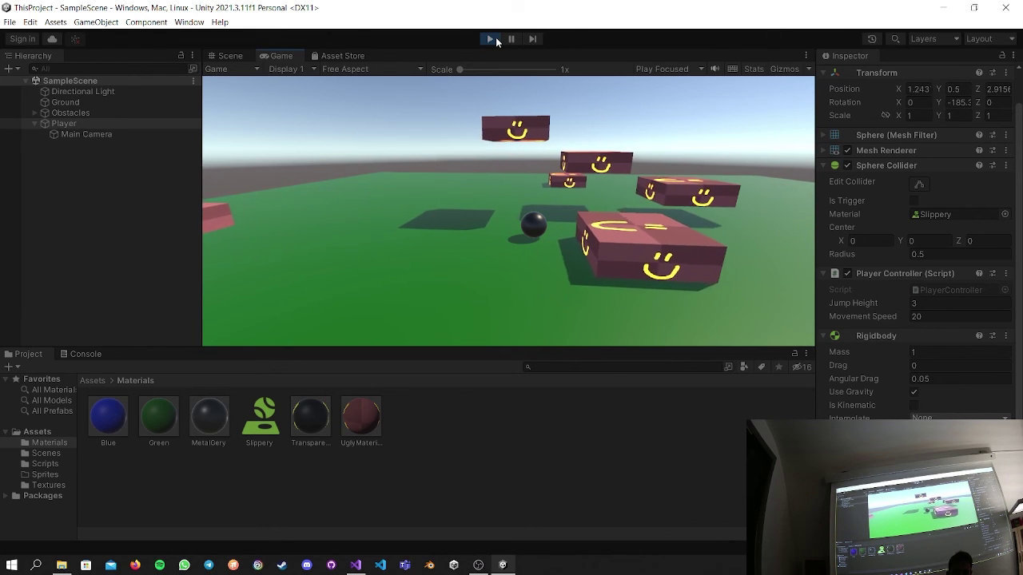
pyautogui.press('w')
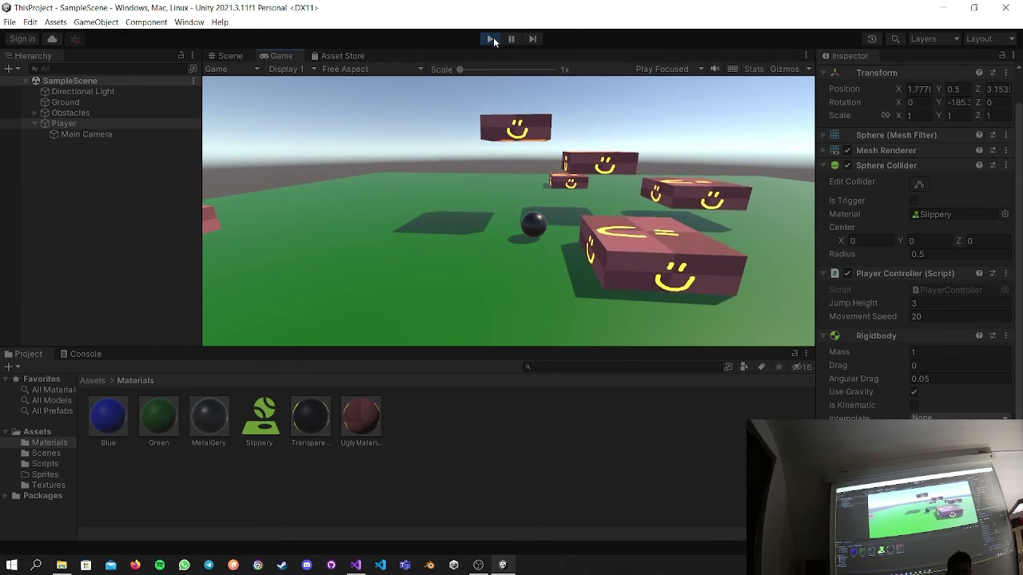
pyautogui.press('w')
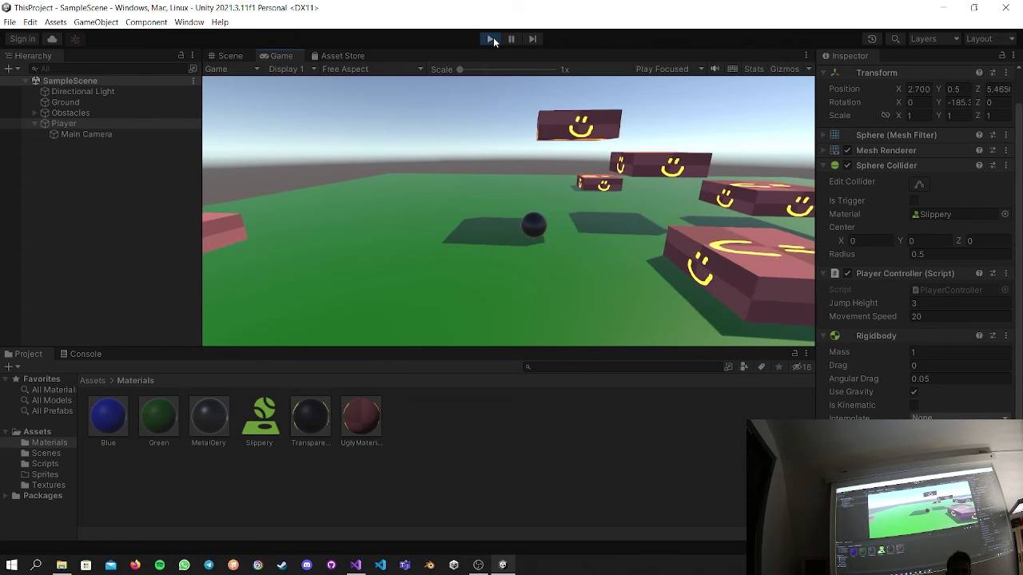
pyautogui.press('s')
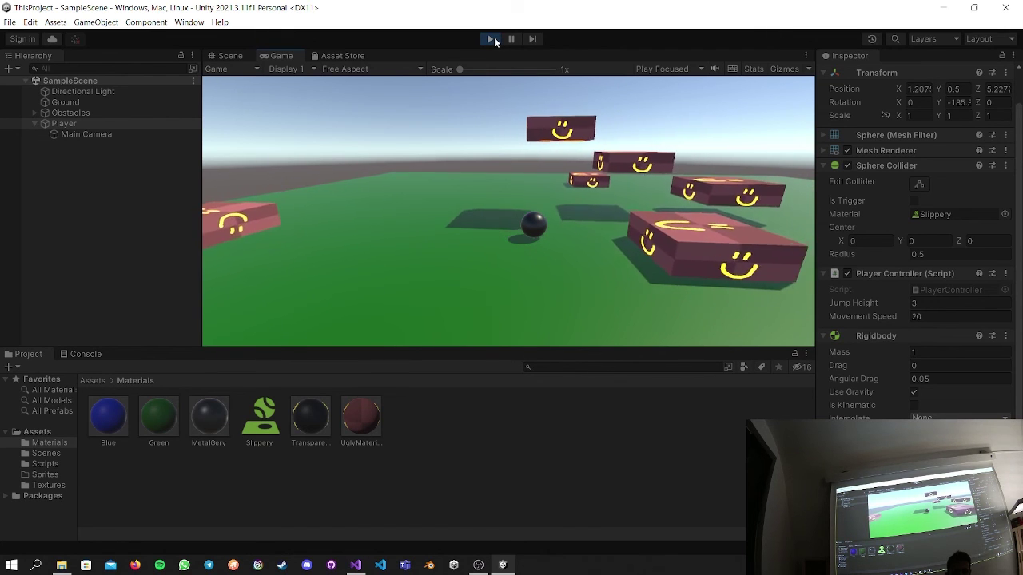
pyautogui.press('s')
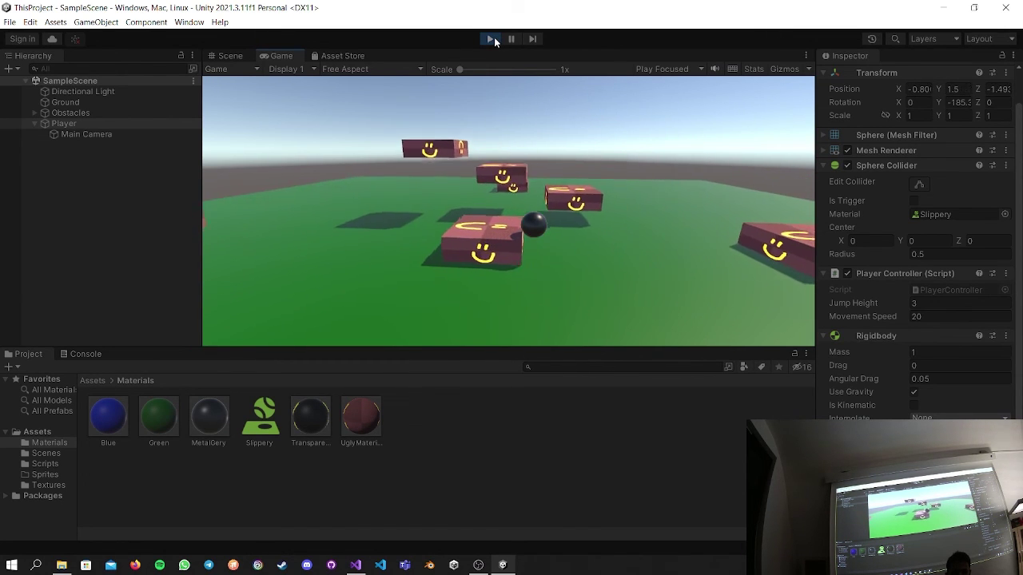
pyautogui.press('space')
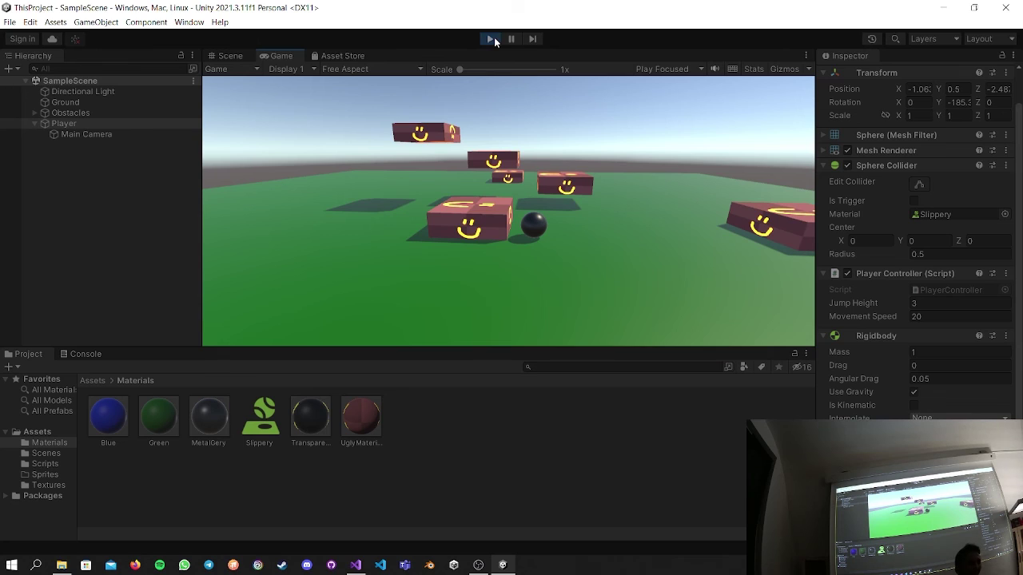
pyautogui.click(491, 39)
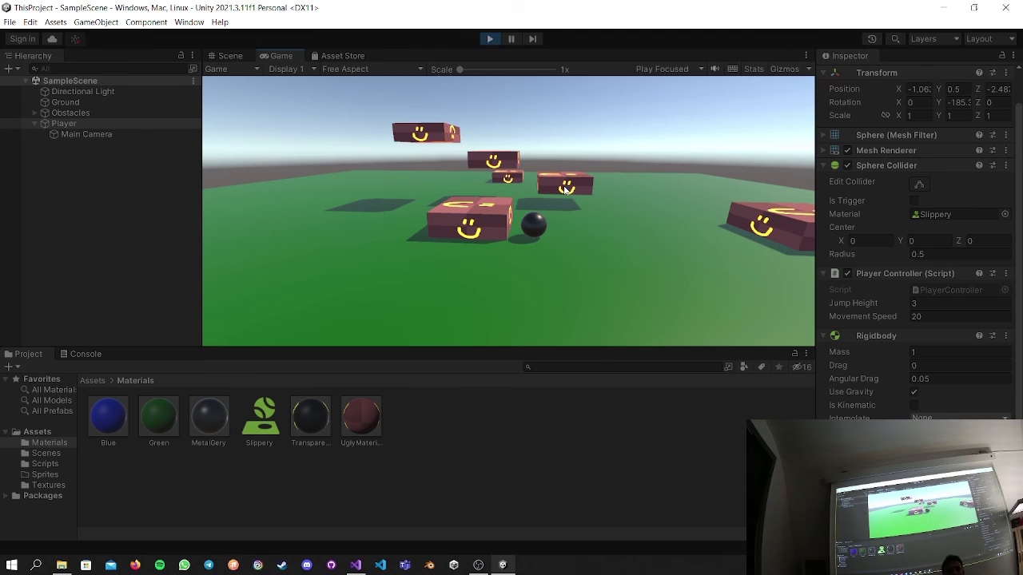
# Stop Play mode to return to editing the scene.
pyautogui.click(490, 38)
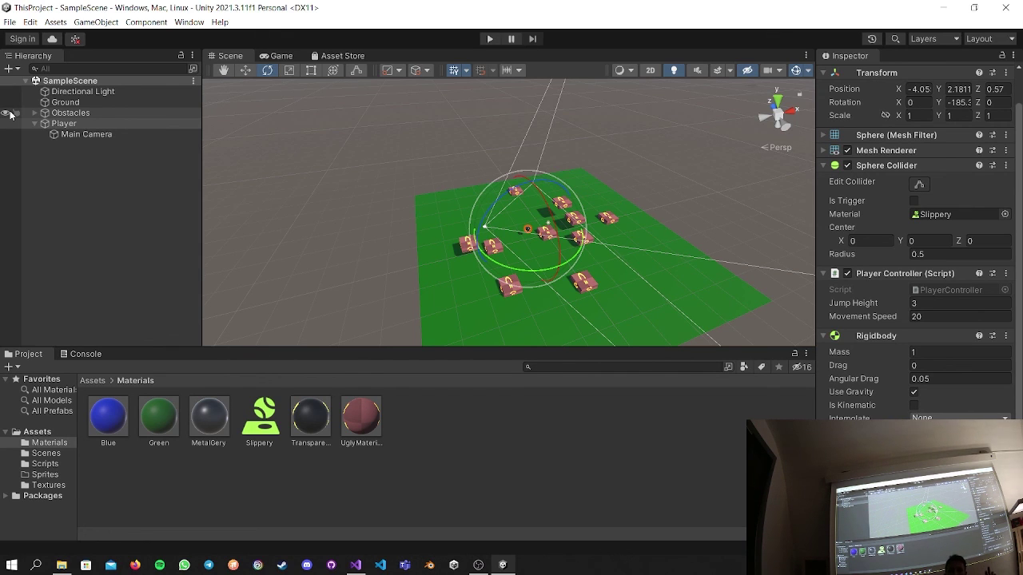
# Play-test the ball's direction with W, D, S, A, then stop and switch to Visual Studio.
pyautogui.click(500, 38)
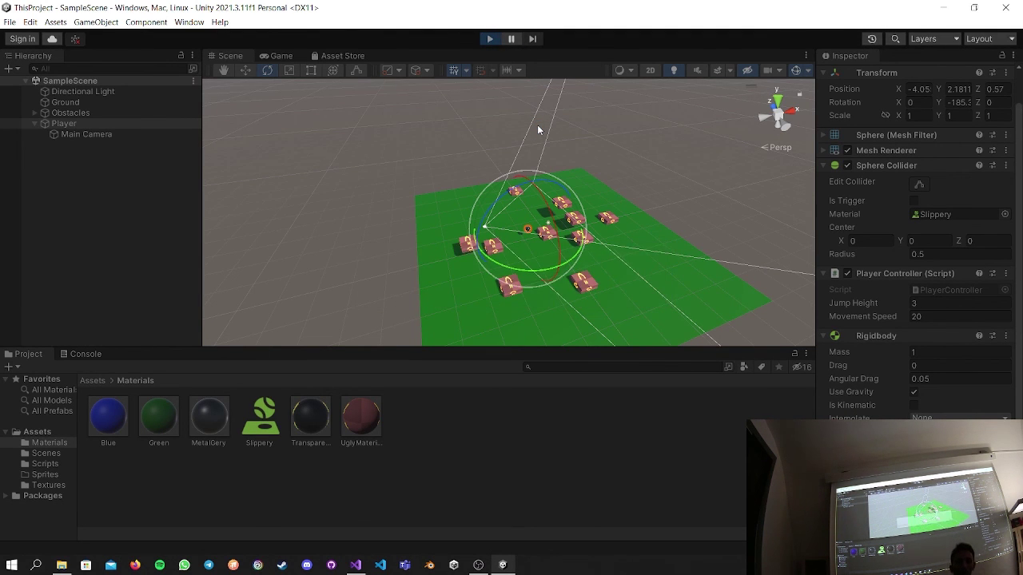
pyautogui.press('w')
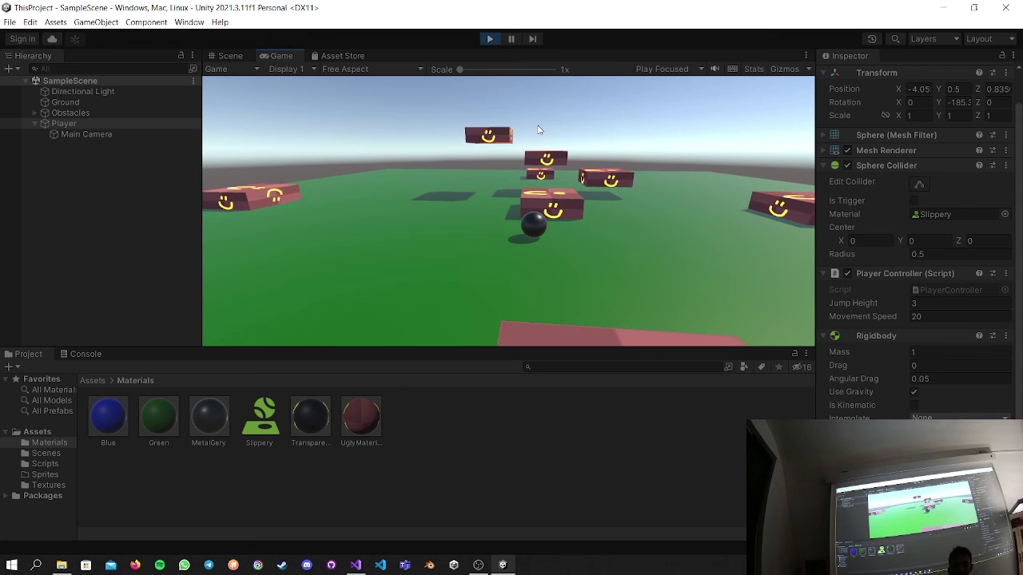
pyautogui.press('d')
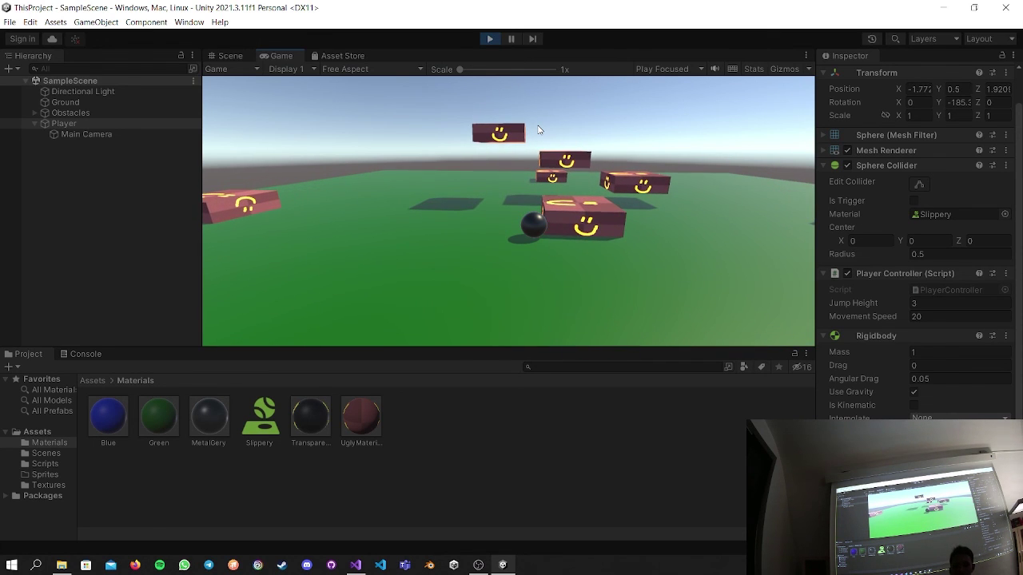
pyautogui.press('s')
pyautogui.press('a')
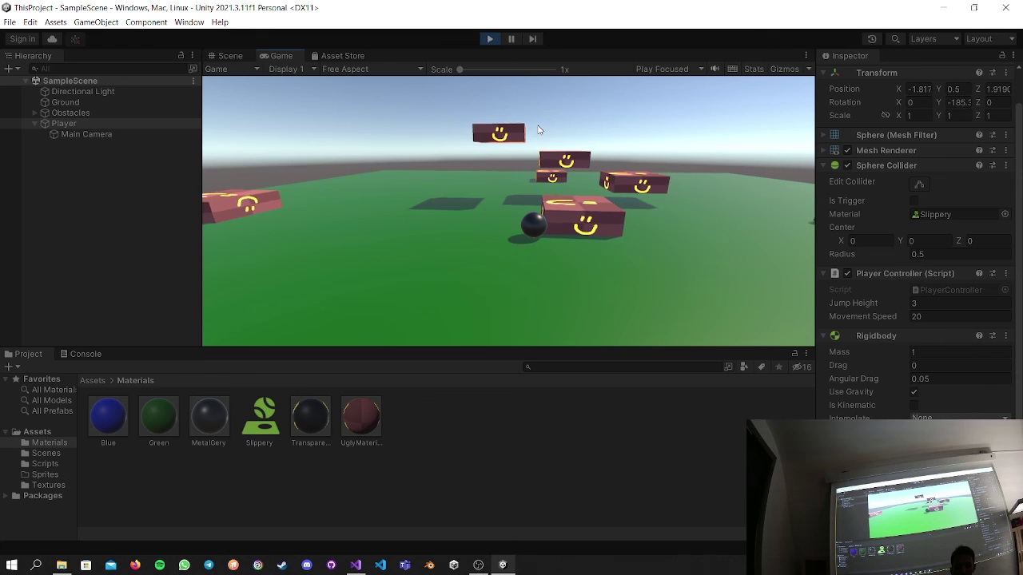
pyautogui.press('s')
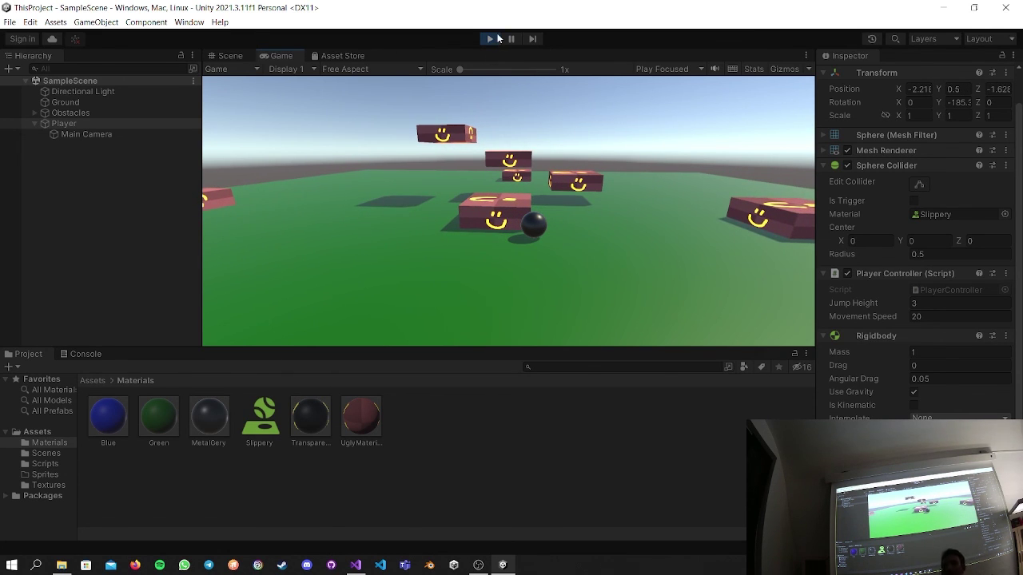
pyautogui.click(496, 40)
pyautogui.hotkey('alt', 'Tab')
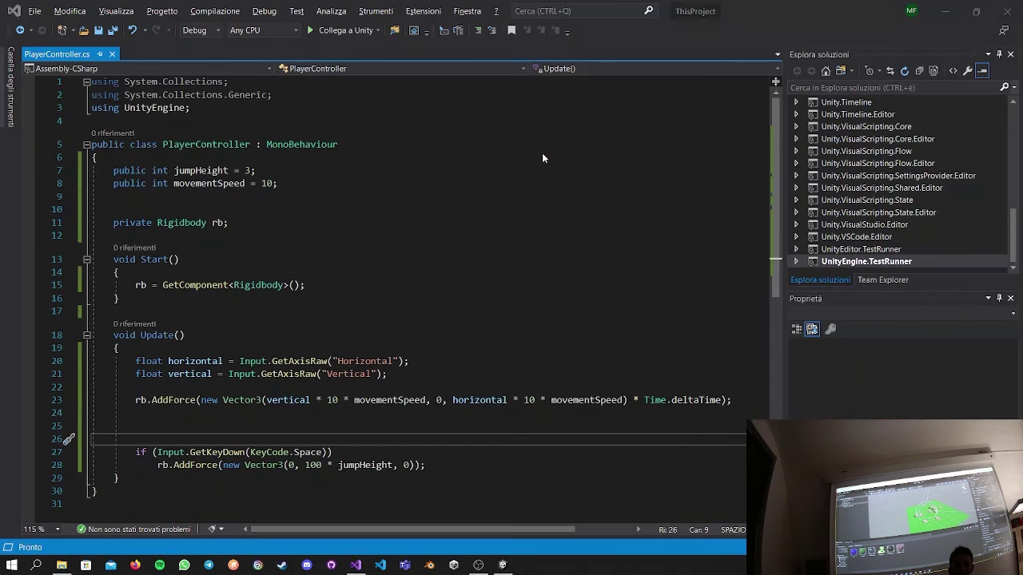
# Insert a minus before horizontal on line 23 of PlayerController.cs and save.
pyautogui.click(451, 399)
pyautogui.write('-')
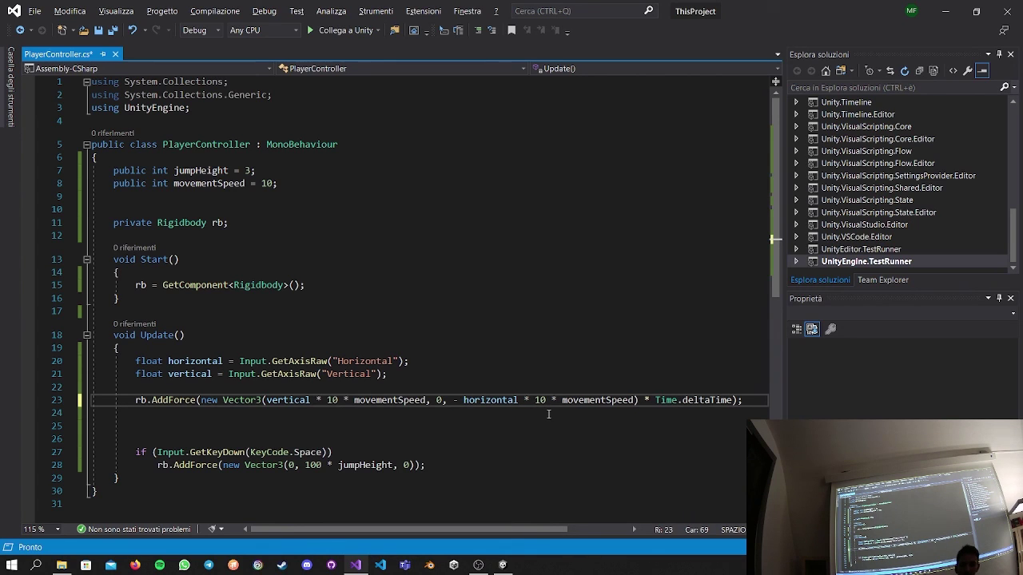
pyautogui.hotkey('ctrl', 's')
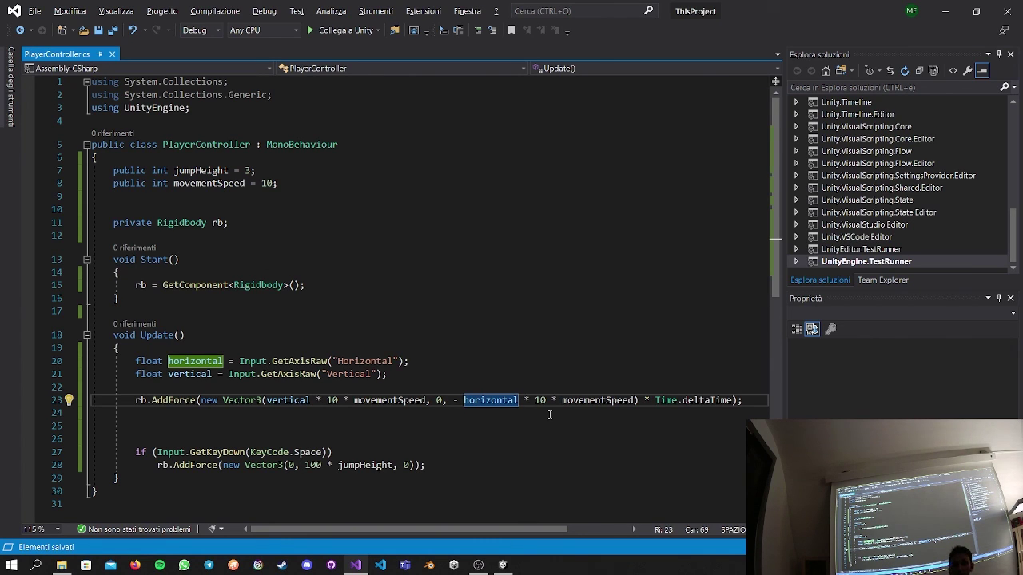
# Run a quick play test of the corrected script in Unity, then stop it.
pyautogui.hotkey('alt', 'Tab')
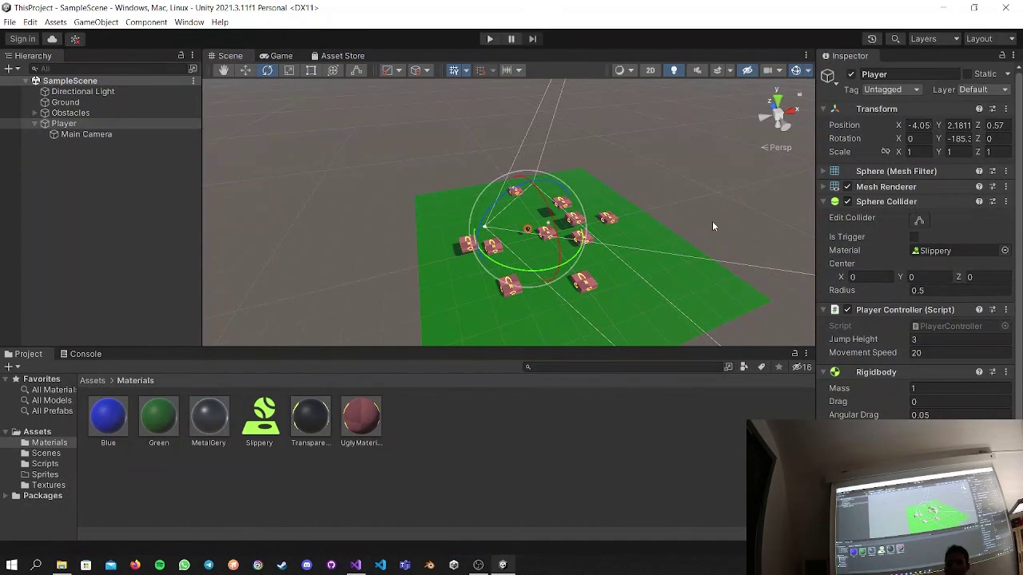
pyautogui.click(488, 38)
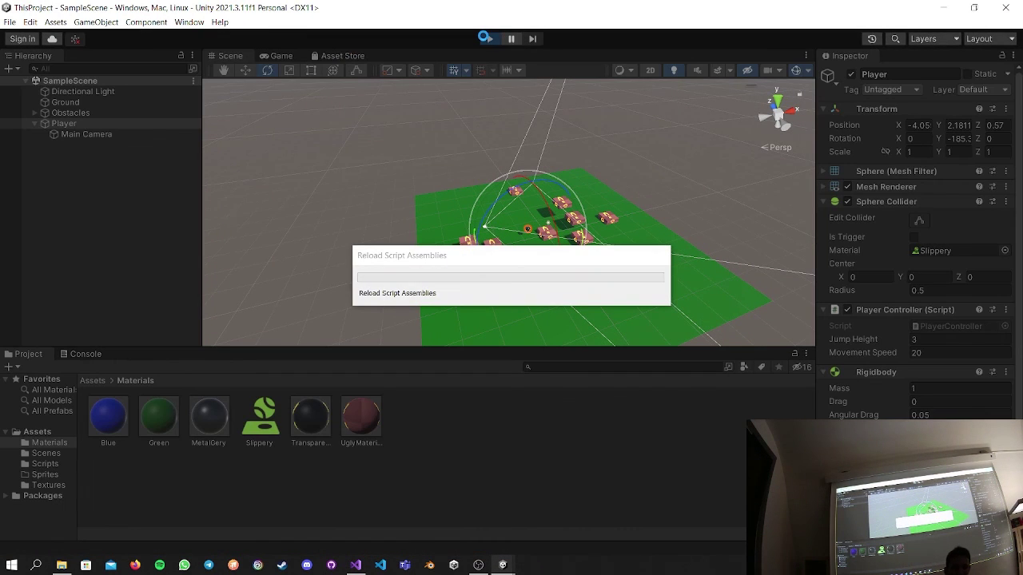
pyautogui.hotkey('alt', 'Tab')
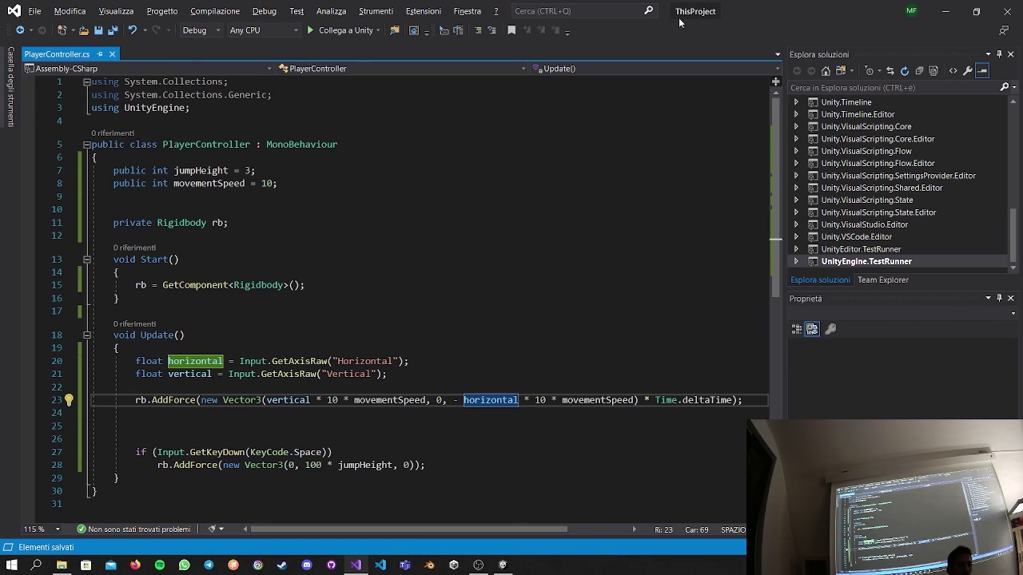
pyautogui.hotkey('alt', 'Tab')
pyautogui.click(488, 39)
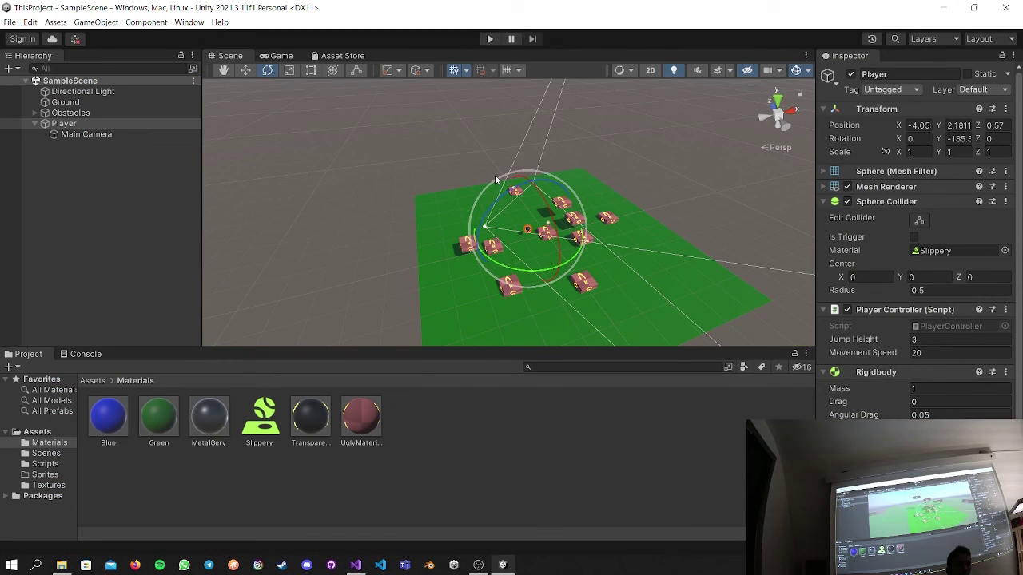
pyautogui.hotkey('alt', 'Tab')
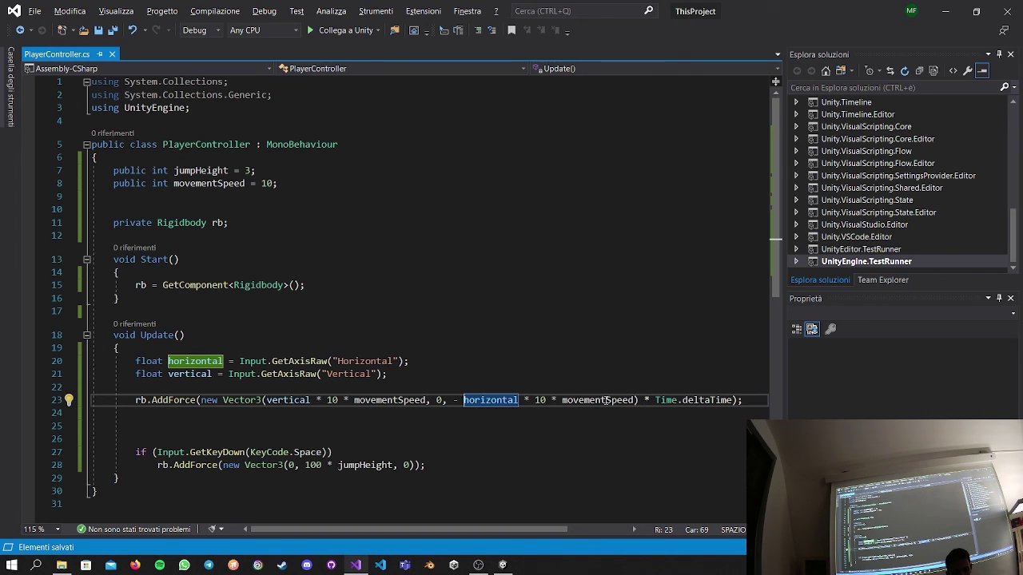
pyautogui.hotkey('alt', 'Tab')
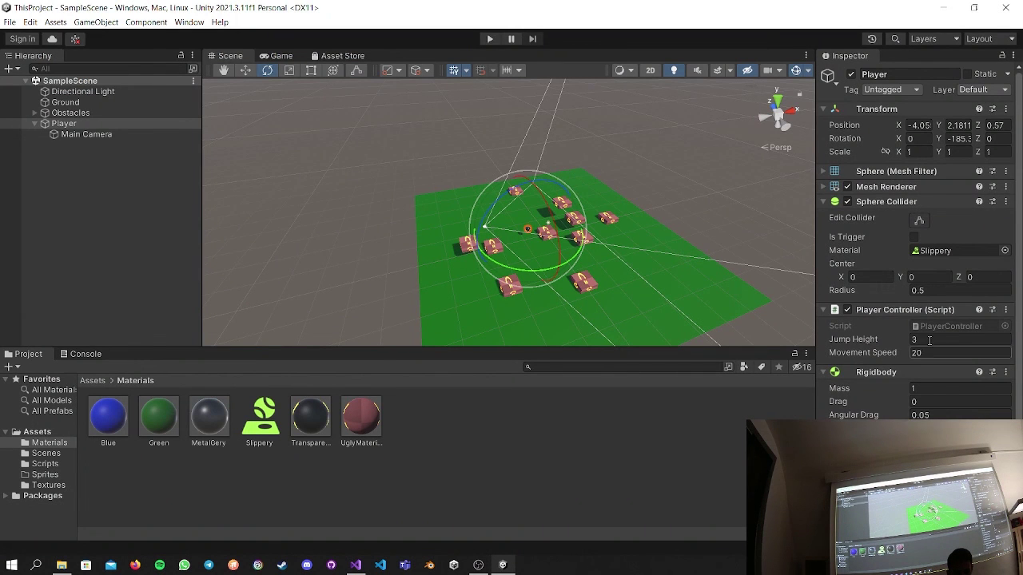
# Set Movement Speed to 50, then play-test rolling and jumping onto the boxes and stop.
pyautogui.write('50')
pyautogui.click(489, 38)
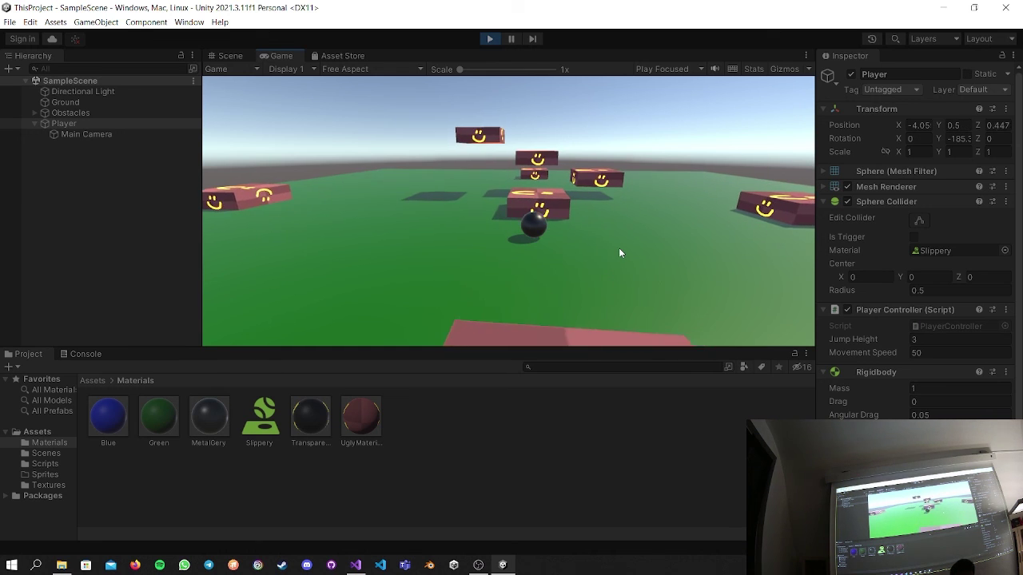
pyautogui.press('a')
pyautogui.press('space')
pyautogui.press('w')
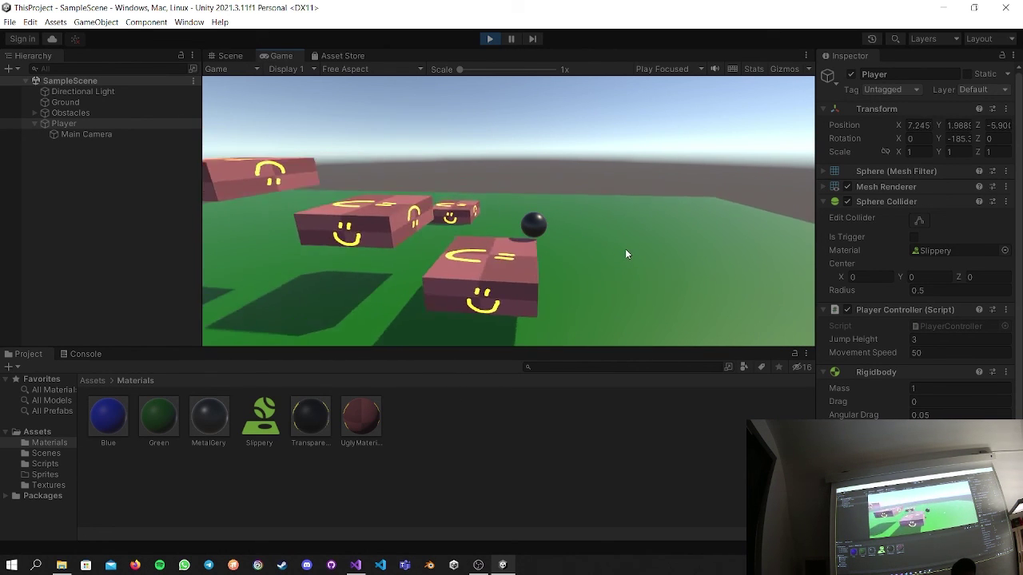
pyautogui.press('s')
pyautogui.press('space')
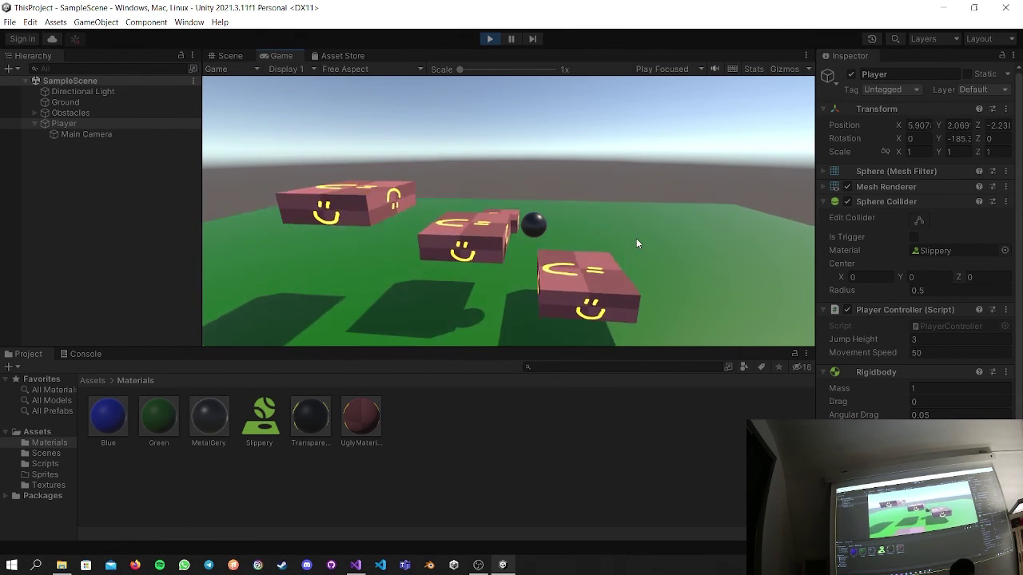
pyautogui.press('s')
pyautogui.press('space')
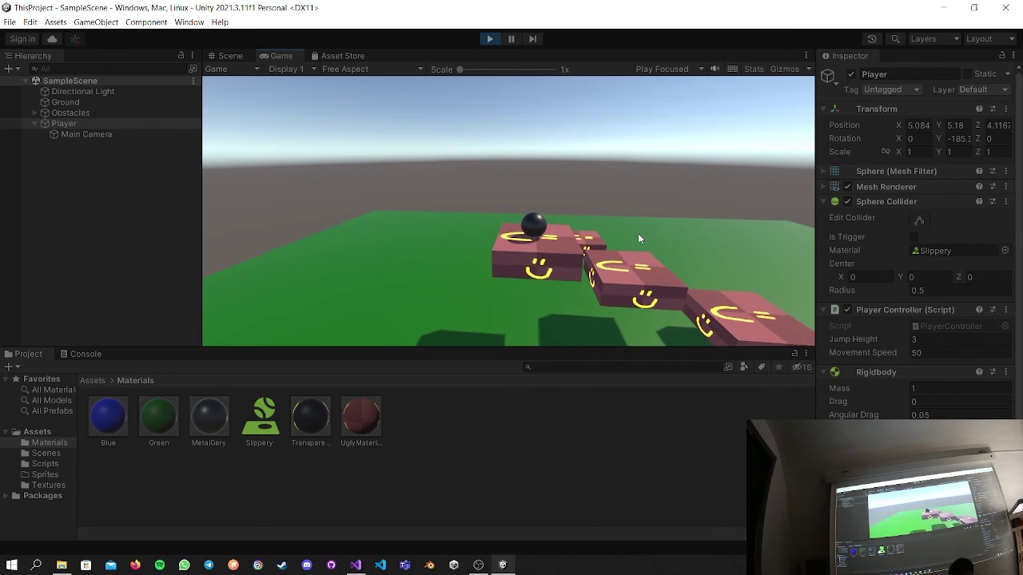
pyautogui.hotkey('ctrl', 'p')
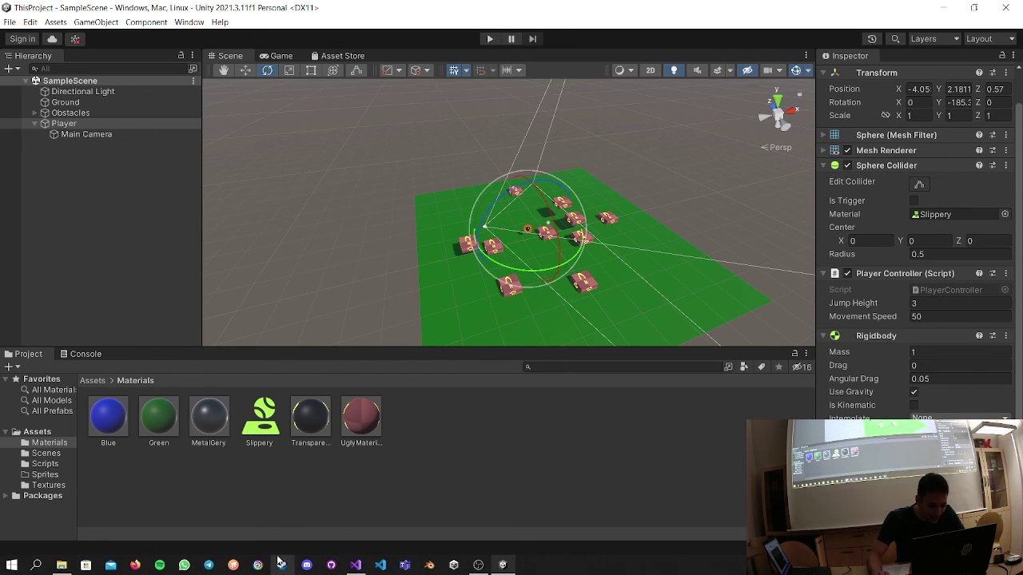
# Bring OBS Studio to the front from the Windows taskbar.
pyautogui.click(478, 565)
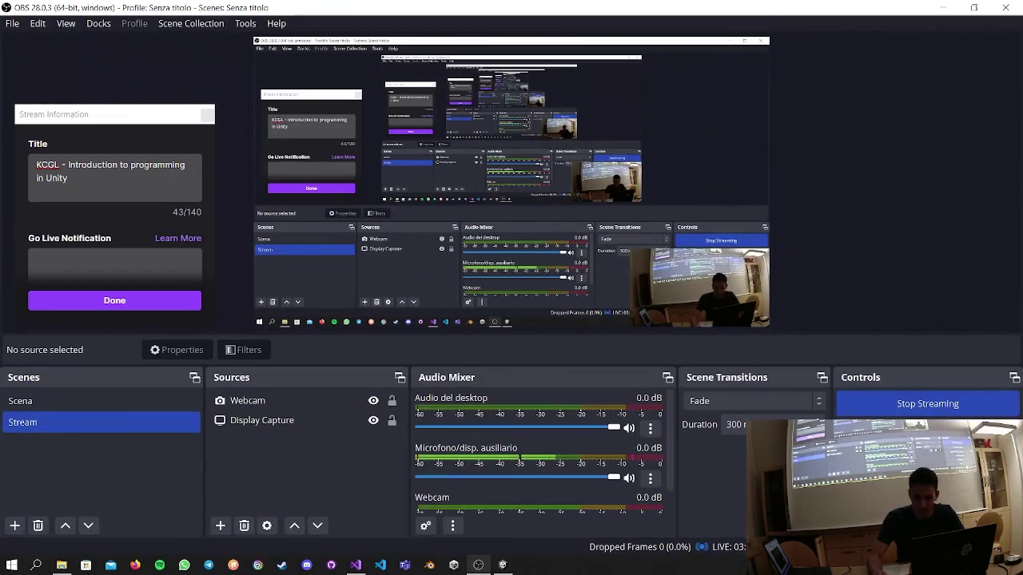